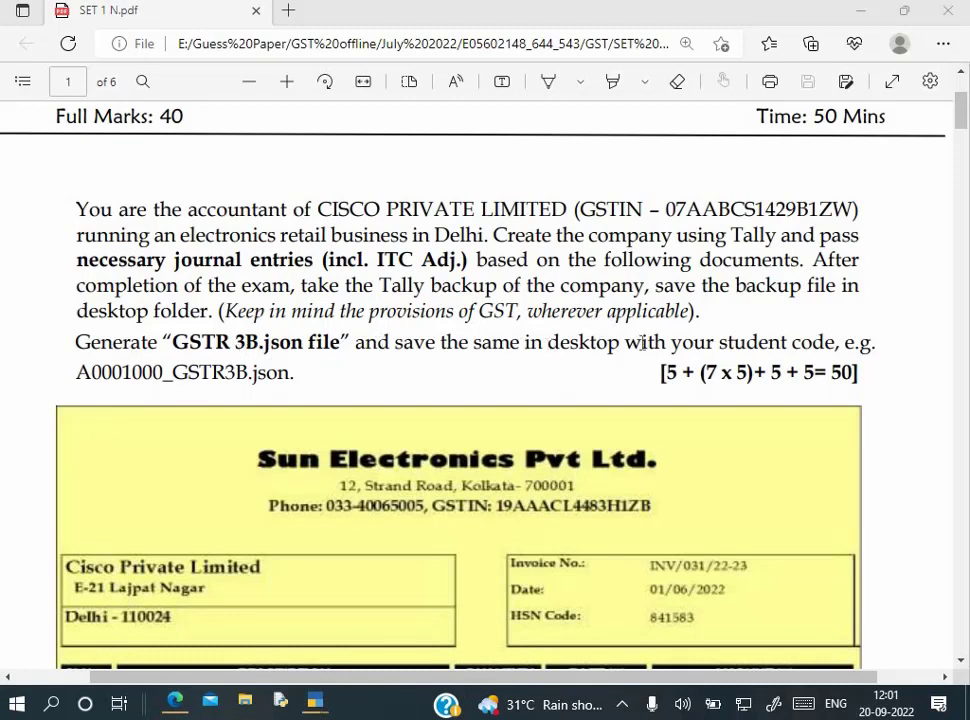
# Highlight the 5, 7 x 5 and later 5 marks portions of the marks breakdown in the PDF
pyautogui.moveTo(667, 374); pyautogui.dragTo(693, 375)
pyautogui.click(683, 374)
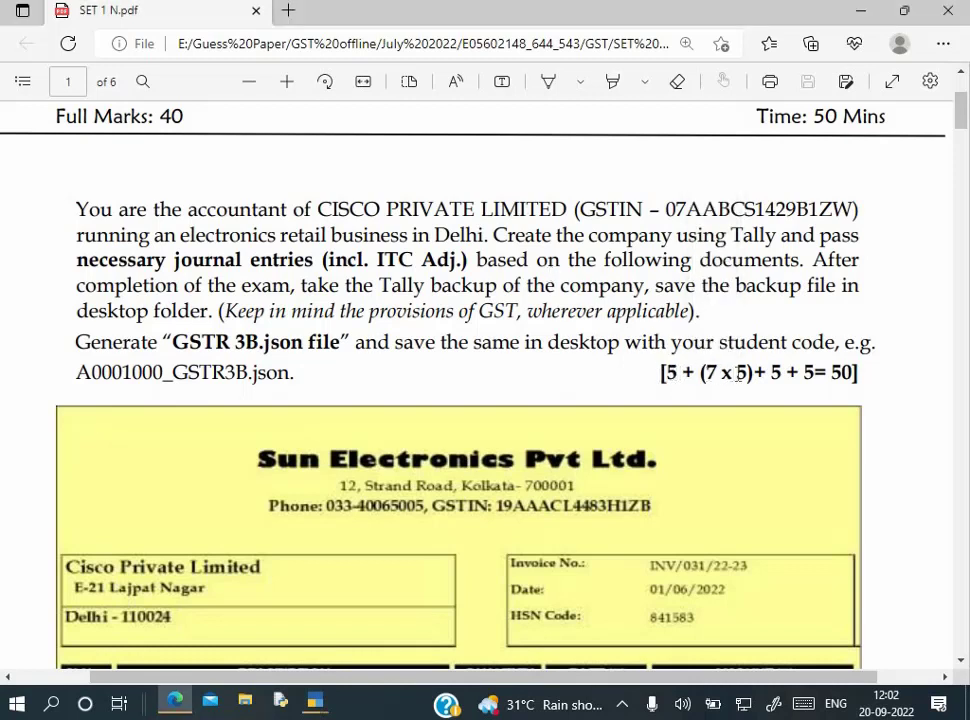
pyautogui.moveTo(740, 372); pyautogui.dragTo(699, 373)
pyautogui.click(733, 374)
pyautogui.moveTo(770, 373); pyautogui.dragTo(825, 374)
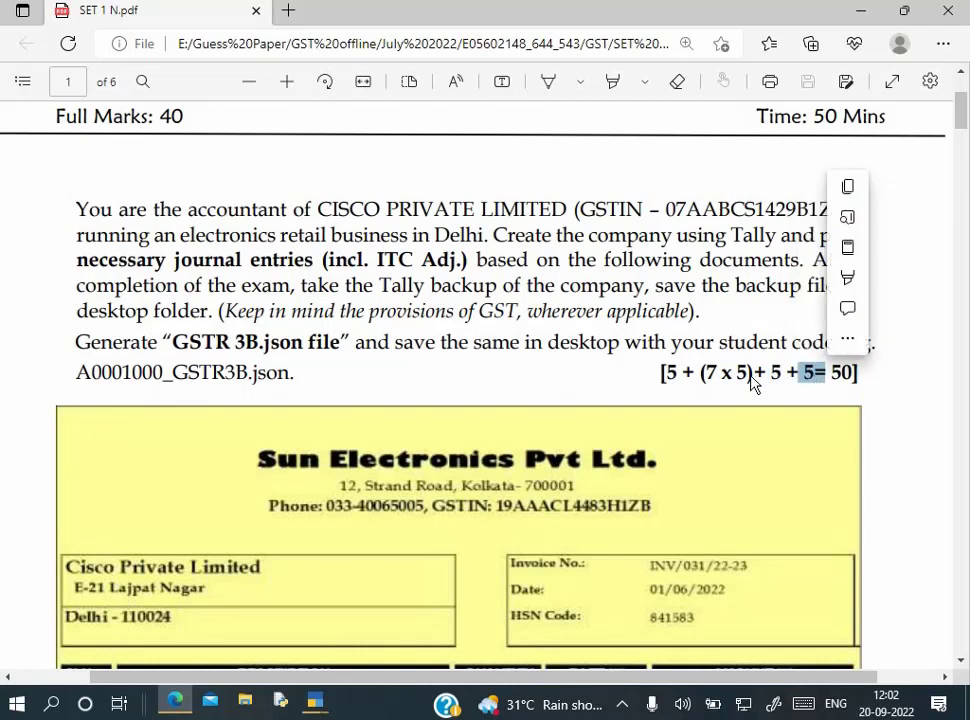
pyautogui.click(736, 374)
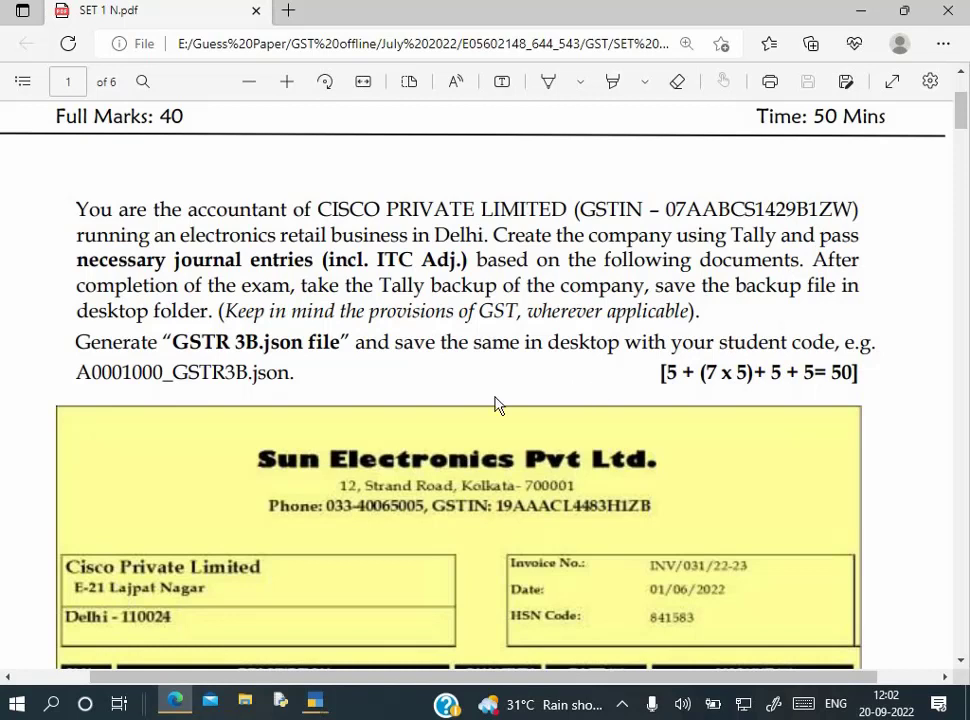
# Create a new empty folder on the desktop, named with the user's name, and close its window
pyautogui.hotkey('alt', 'Tab')
pyautogui.press('super+d')
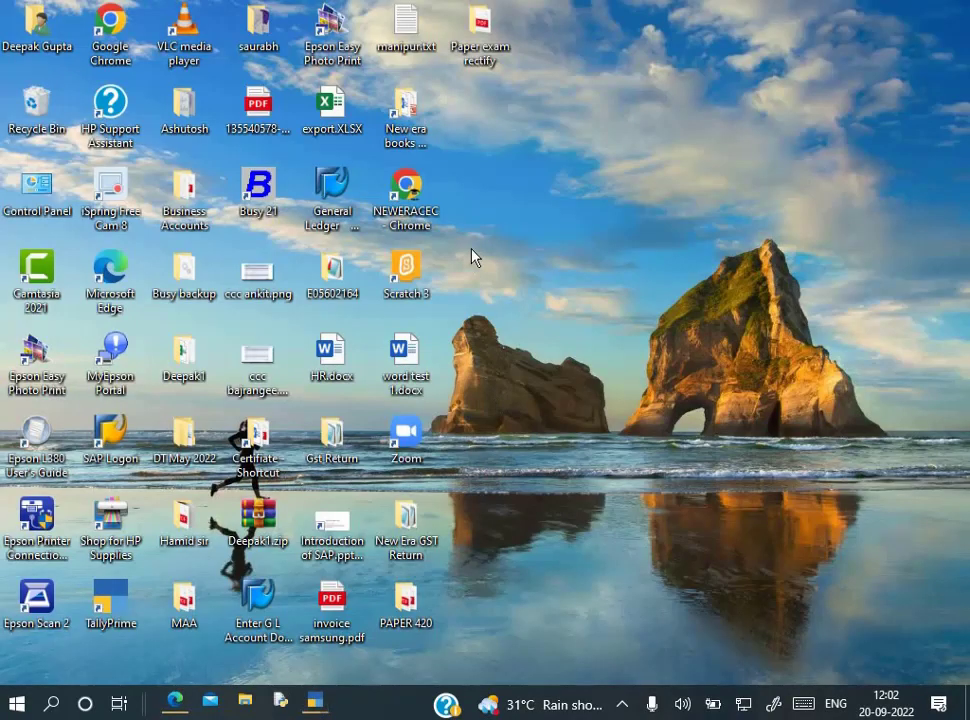
pyautogui.hotkey('ctrl', 'shift', 'n')
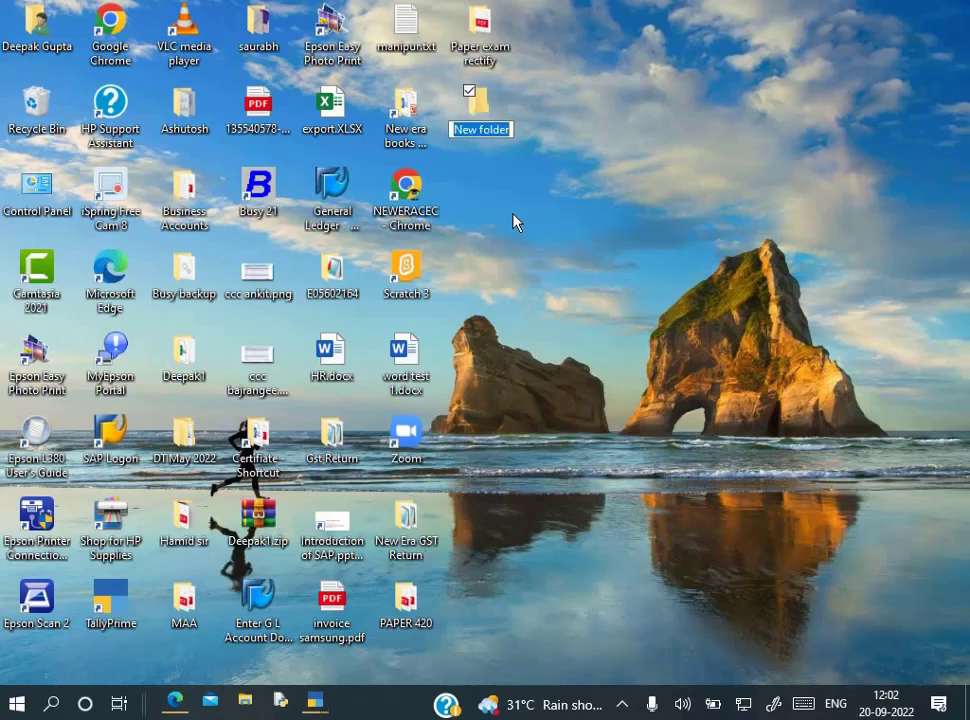
pyautogui.write('Uttam')
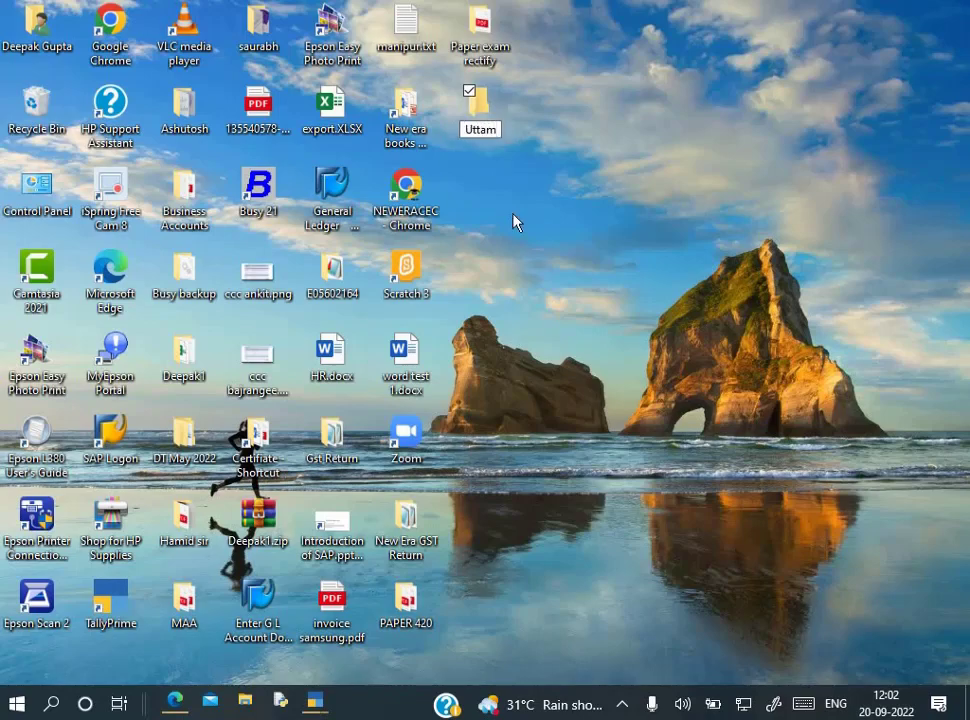
pyautogui.press('Return')
pyautogui.press('Return')
pyautogui.click(267, 178)
pyautogui.hotkey('ctrl', 'c')
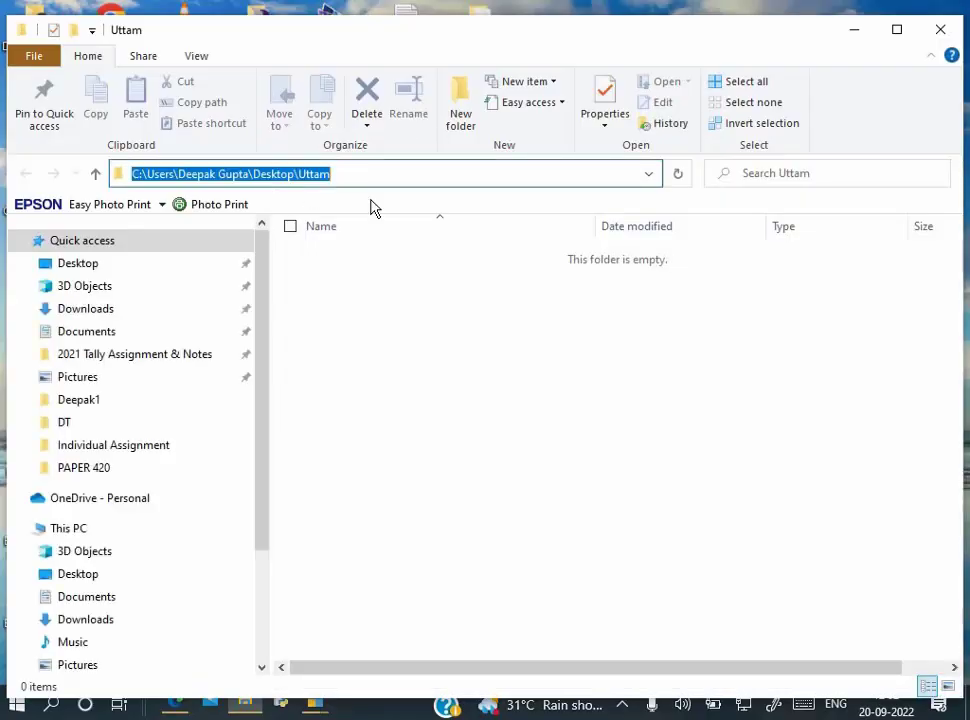
pyautogui.click(940, 29)
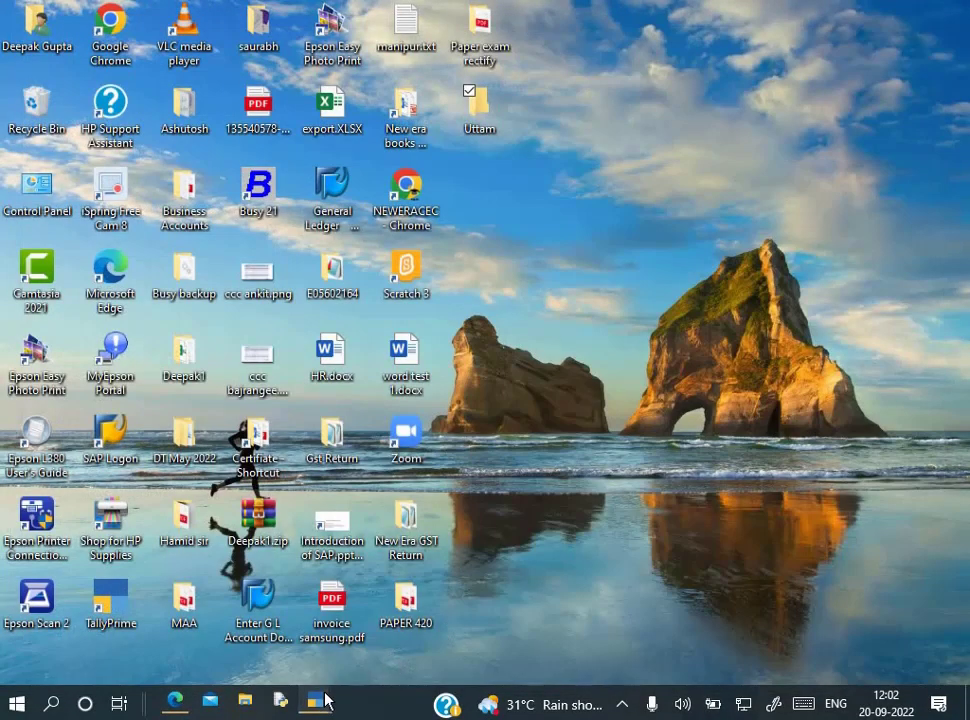
# Start Company Creation via Alt+K > Create and set the Company Data Path to the new desktop folder
pyautogui.moveTo(316, 700)
pyautogui.click(368, 655)
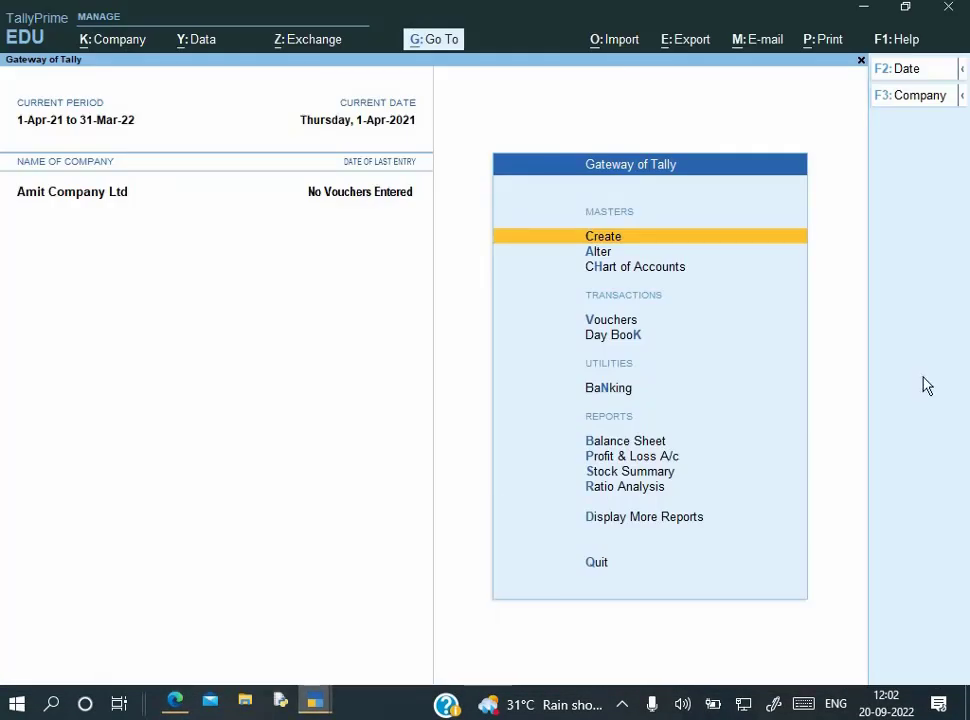
pyautogui.hotkey('alt', 'k')
pyautogui.press('Down')
pyautogui.press('Down')
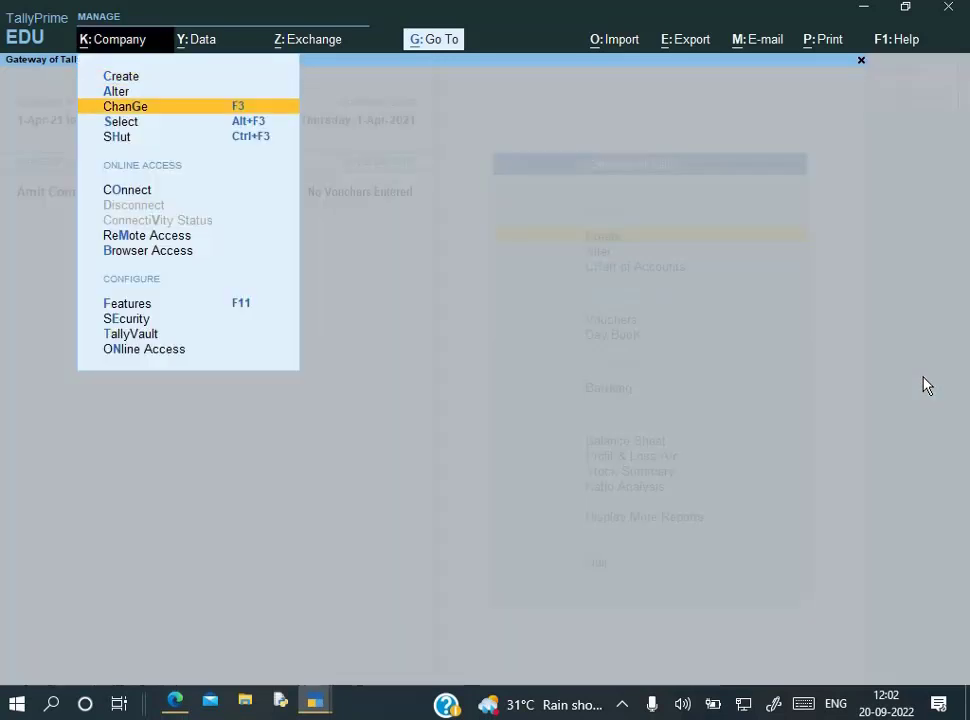
pyautogui.press('Up')
pyautogui.press('Up')
pyautogui.press('Return')
pyautogui.press('BackSpace')
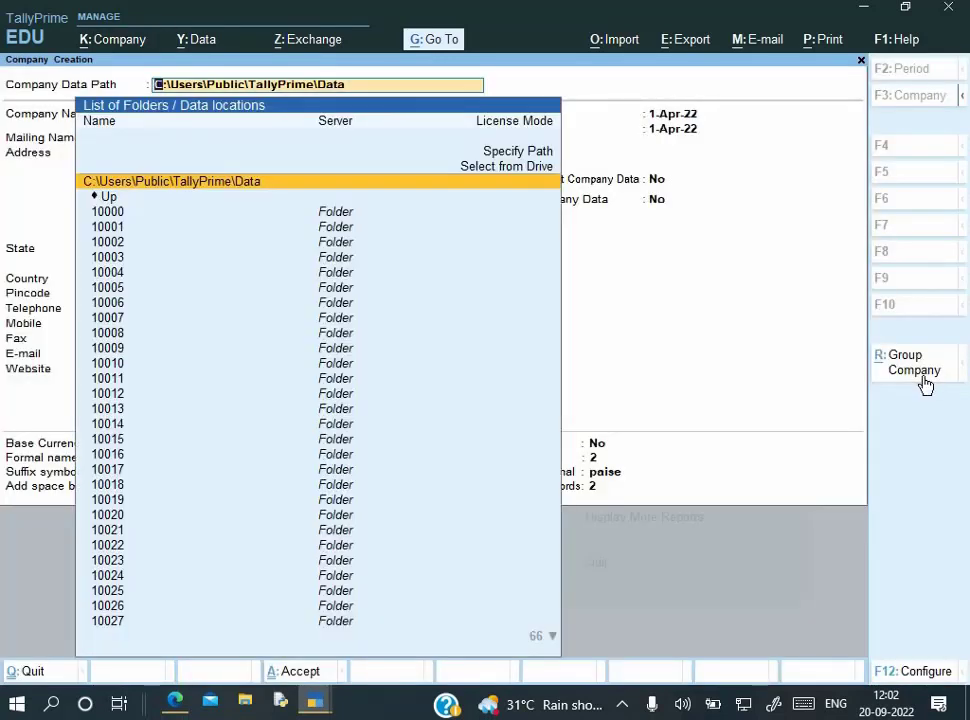
pyautogui.hotkey('ctrl', 'v')
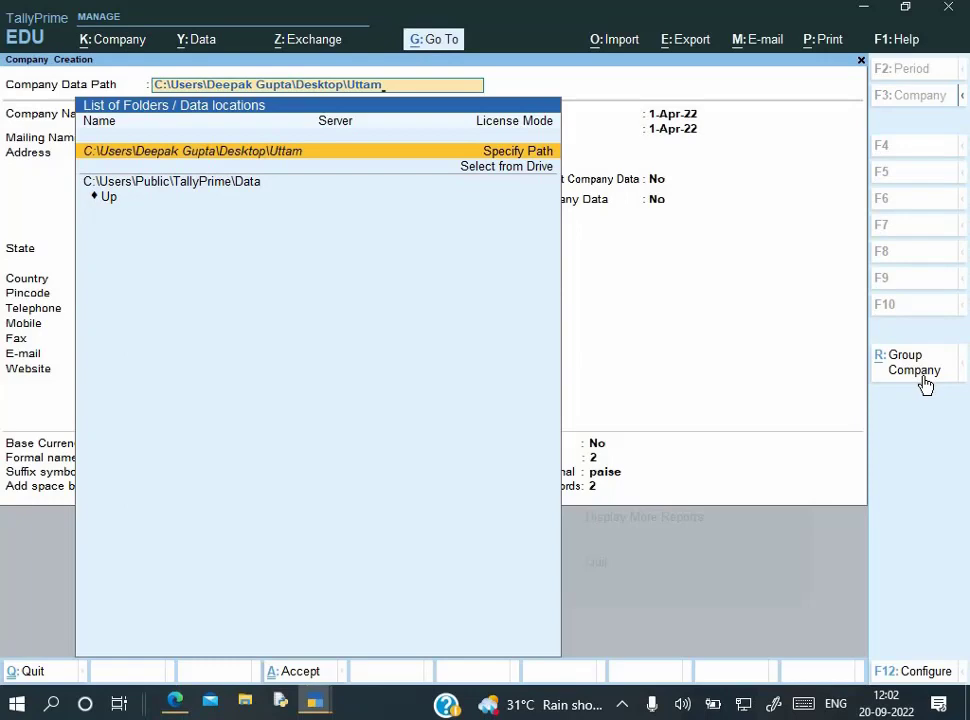
pyautogui.press('Return')
pyautogui.press('Return')
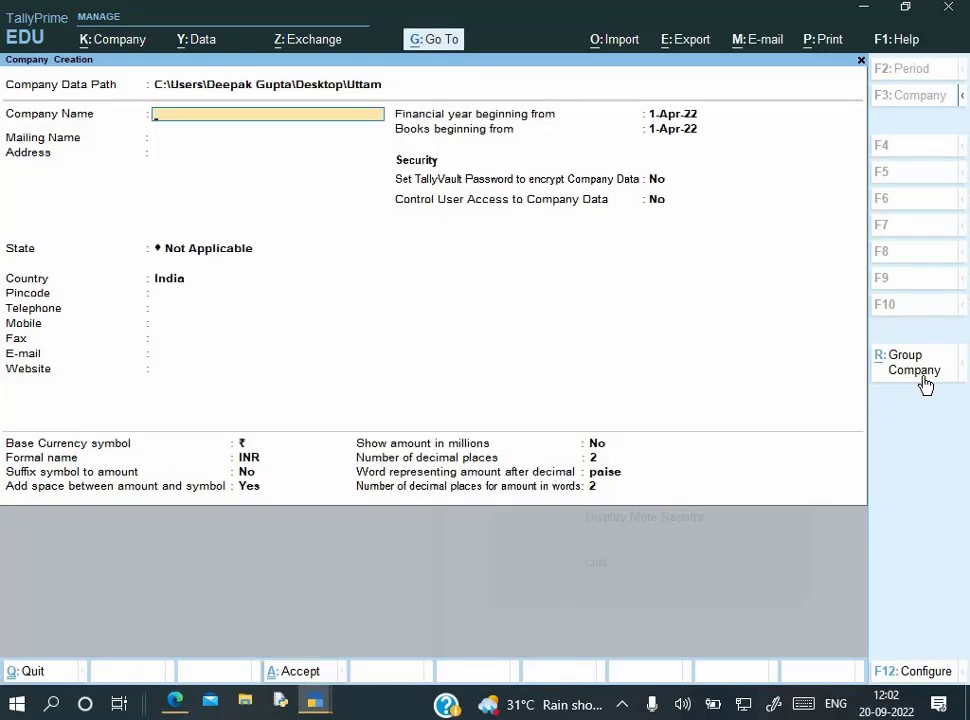
# Enter CISCO PRIVATE LIMITED as Company Name from the PDF and accept the prefilled mailing name
pyautogui.hotkey('alt', 'Tab')
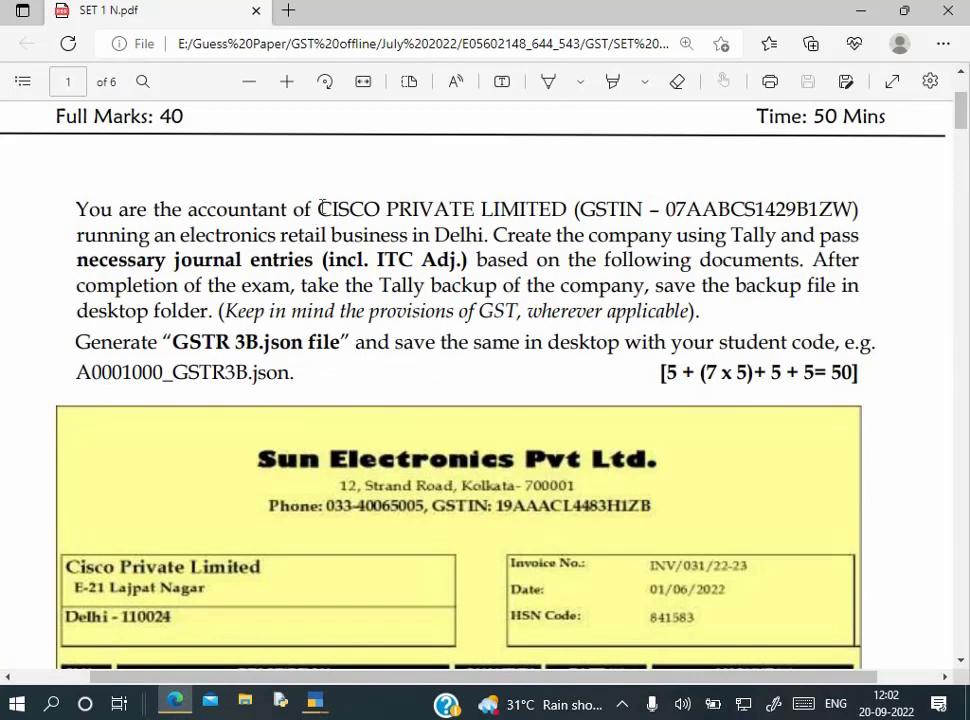
pyautogui.moveTo(320, 208); pyautogui.dragTo(572, 213)
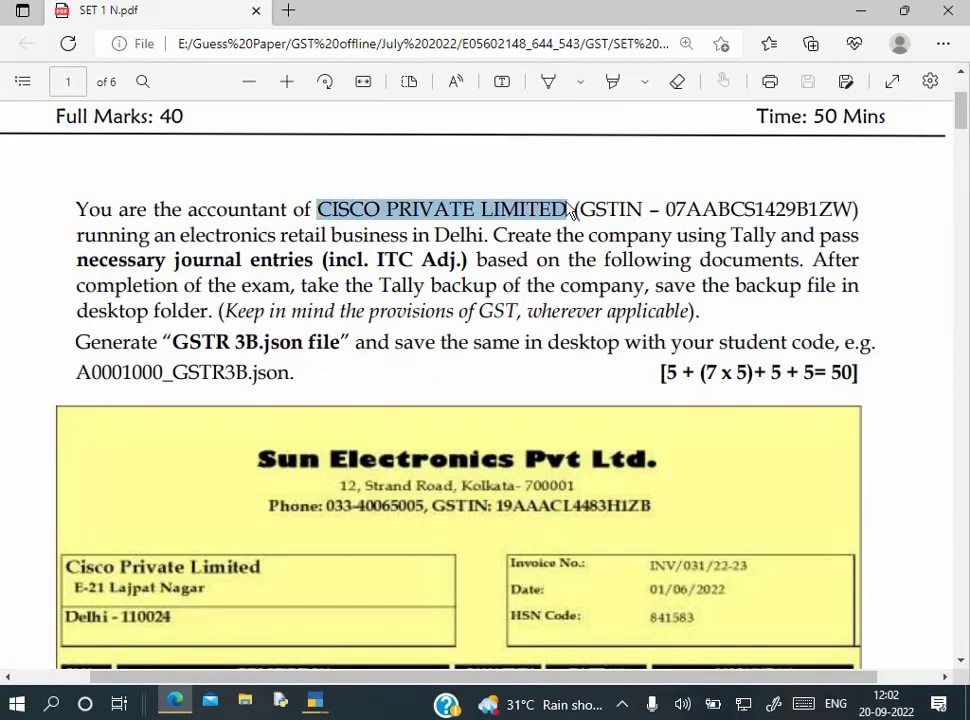
pyautogui.hotkey('ctrl', 'c')
pyautogui.hotkey('alt', 'Tab')
pyautogui.hotkey('ctrl', 'alt', 'v')
pyautogui.press('Return')
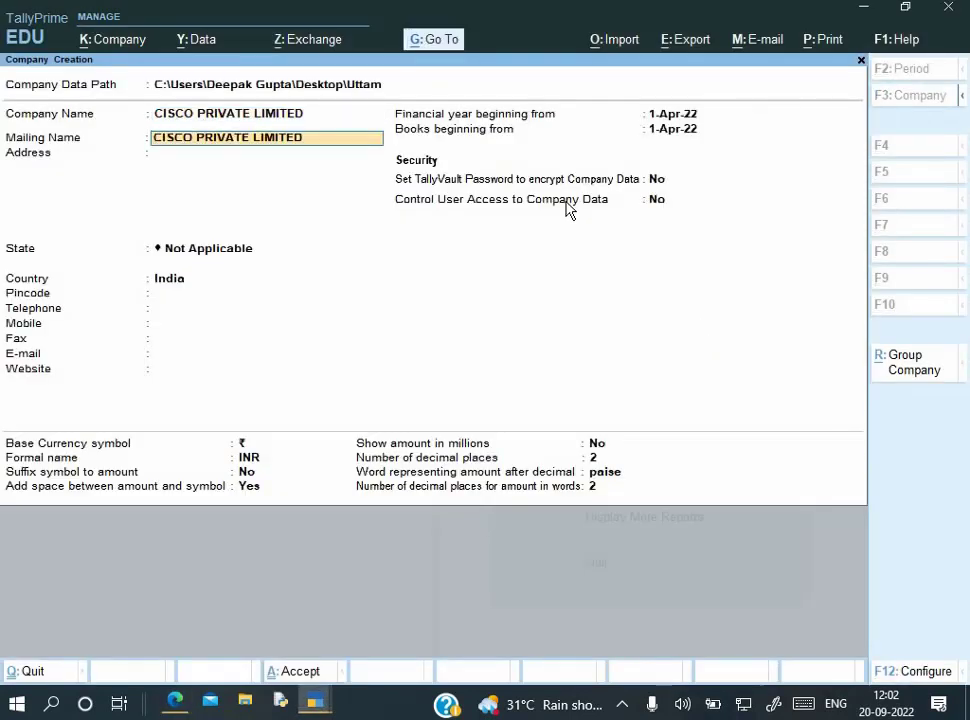
pyautogui.press('BackSpace')
# Fill the Address field with the company's address line copied from the PDF
pyautogui.hotkey('alt', 'Tab')
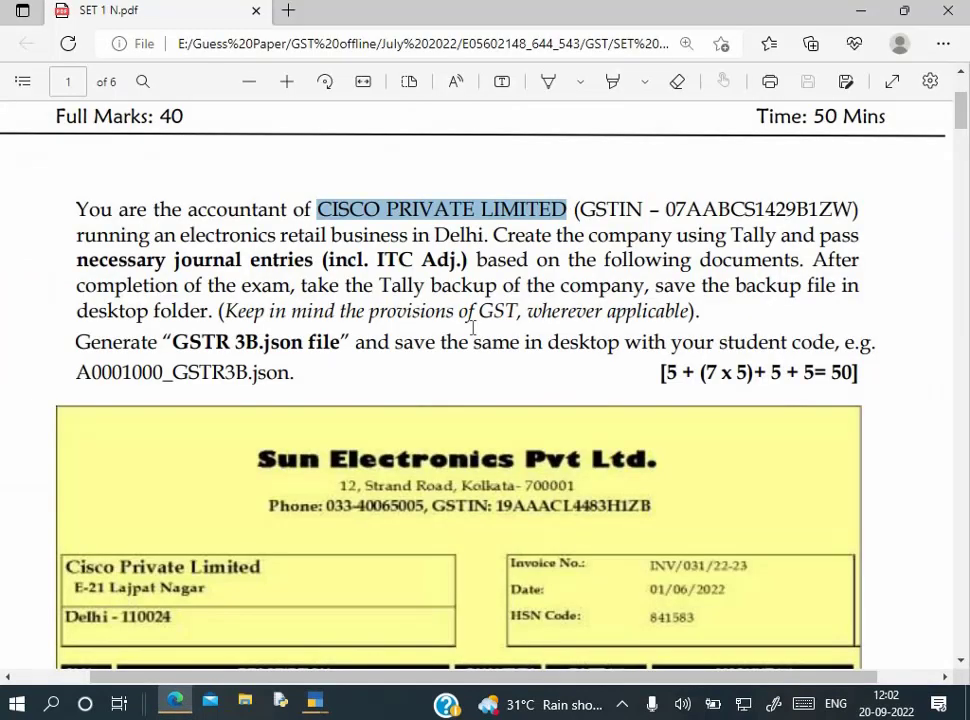
pyautogui.scroll(-1, 472, 327)
pyautogui.scroll(-5, 472, 327)
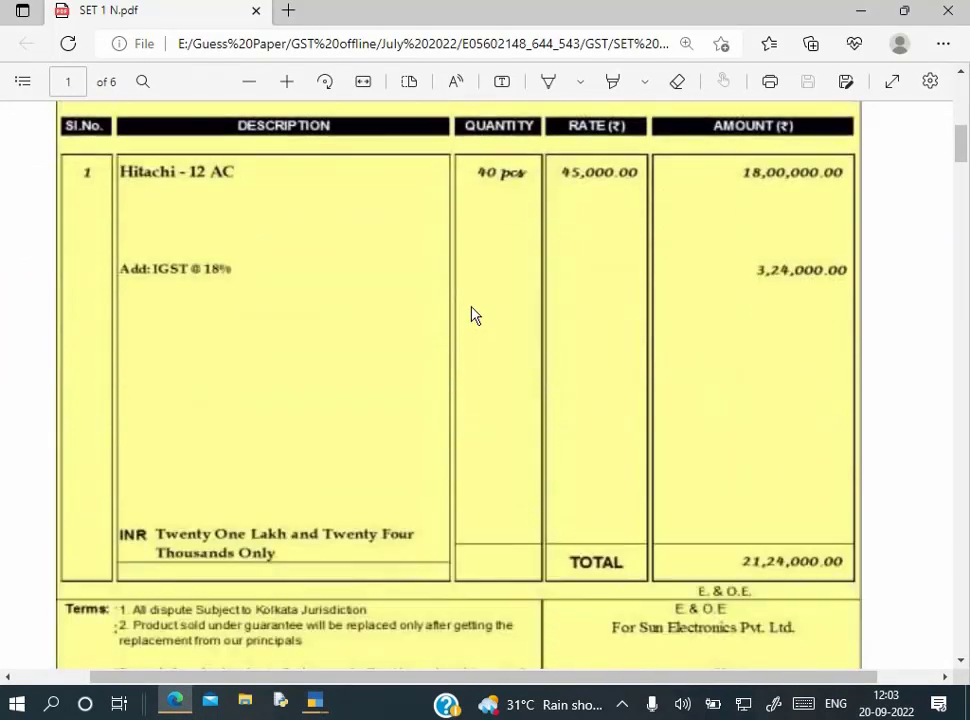
pyautogui.scroll(-5, 472, 316)
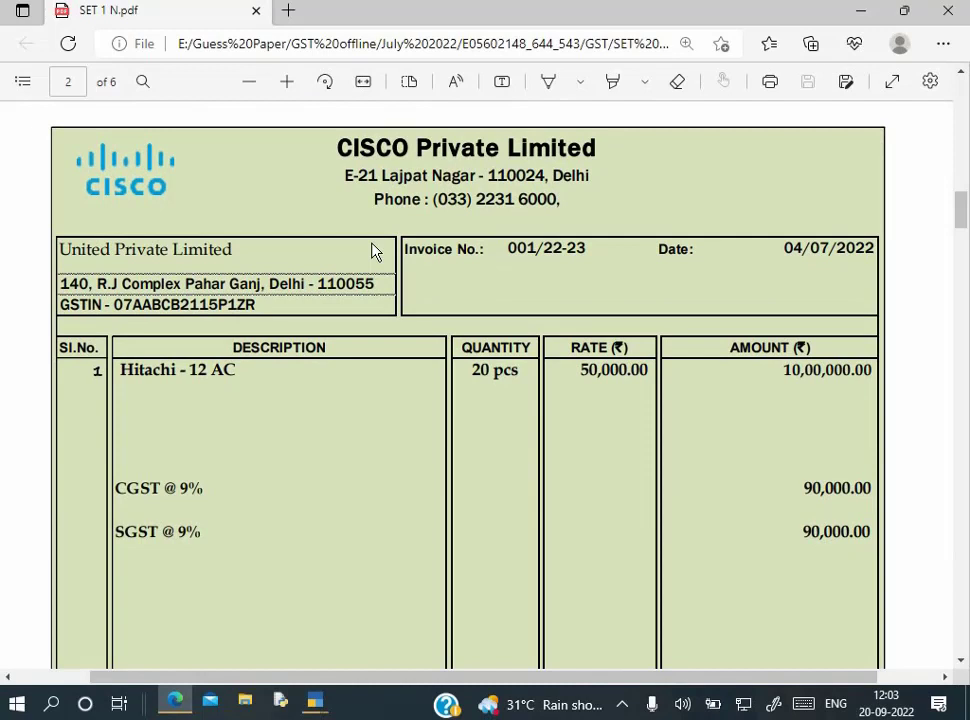
pyautogui.scroll(1, 380, 200)
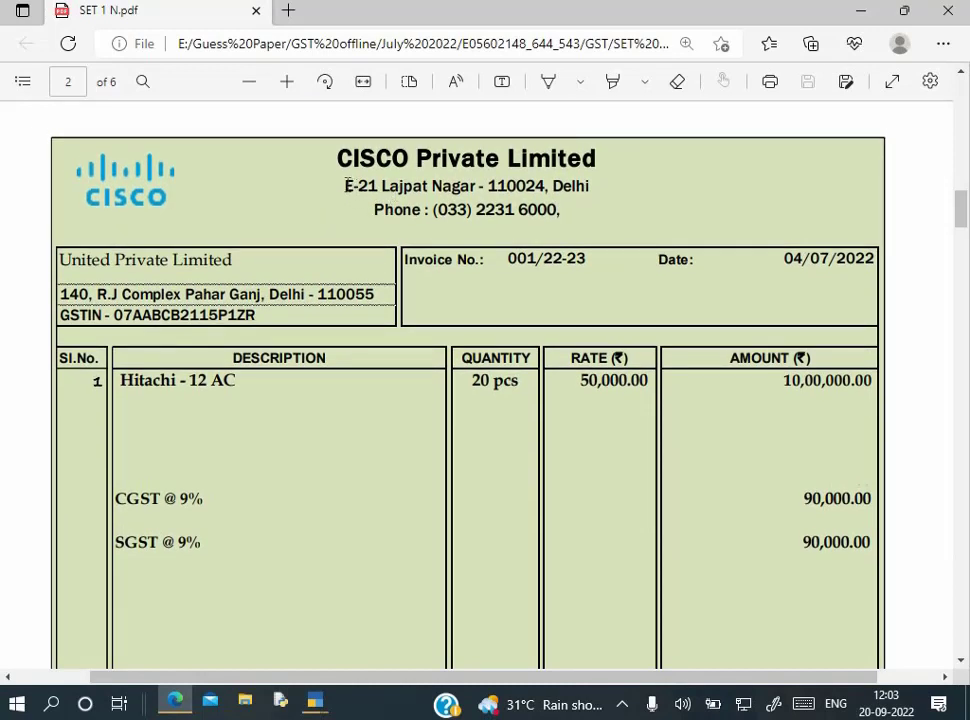
pyautogui.moveTo(347, 186); pyautogui.dragTo(610, 178)
pyautogui.click(610, 178)
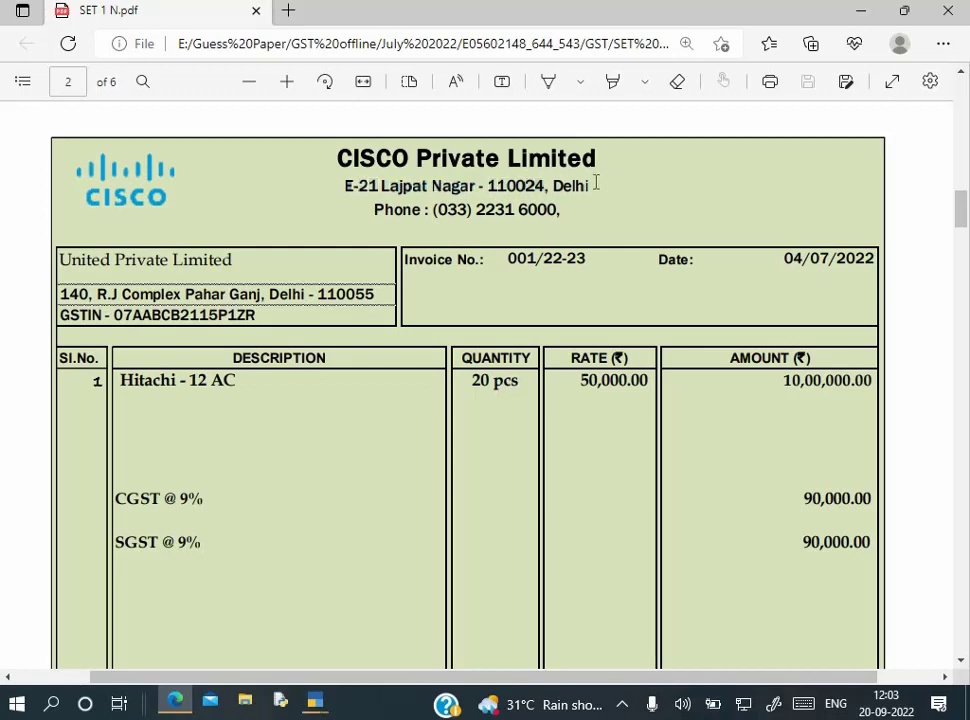
pyautogui.tripleClick(590, 185)
pyautogui.hotkey('ctrl', 'c')
pyautogui.hotkey('alt', 'Tab')
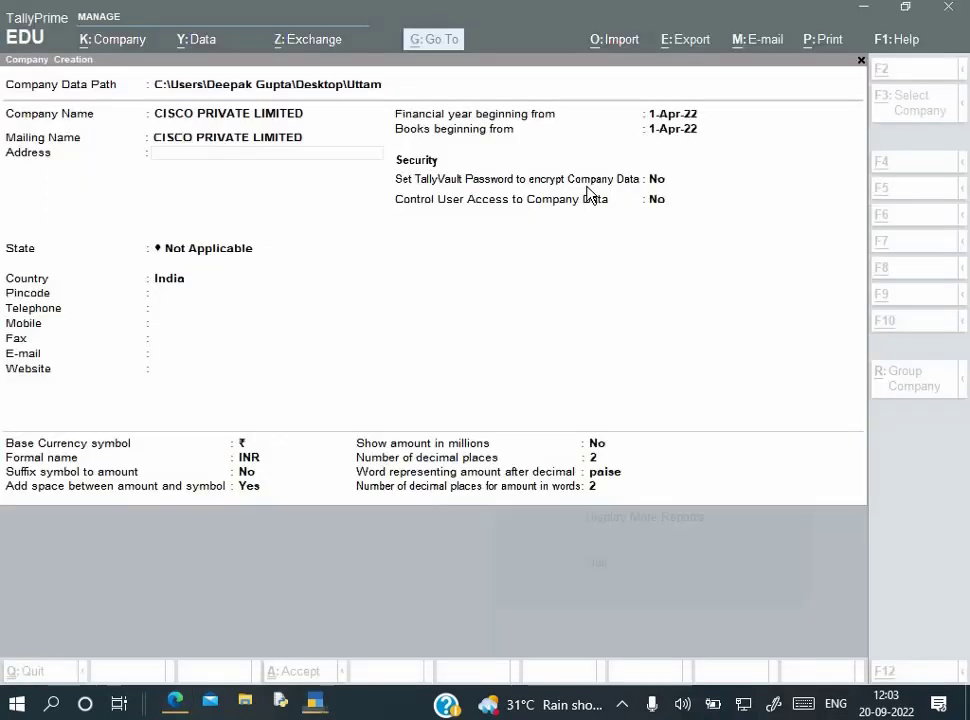
pyautogui.hotkey('ctrl', 'v')
pyautogui.press('Return')
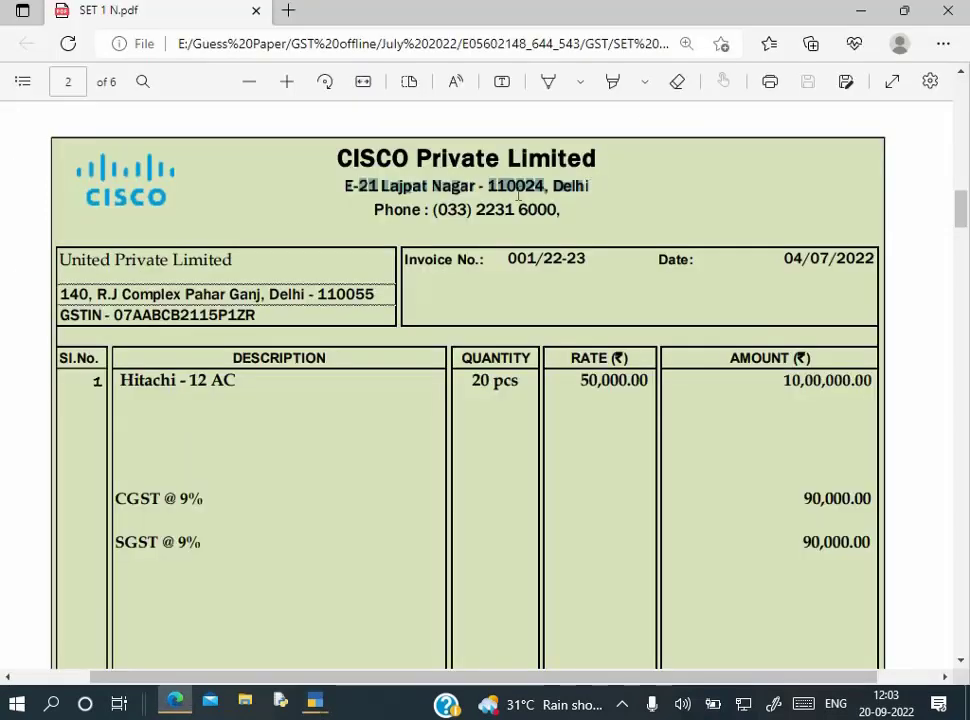
# Copy the company's phone number from the PDF and set the state to Delhi
pyautogui.hotkey('alt', 'Tab')
pyautogui.moveTo(433, 210); pyautogui.dragTo(561, 210)
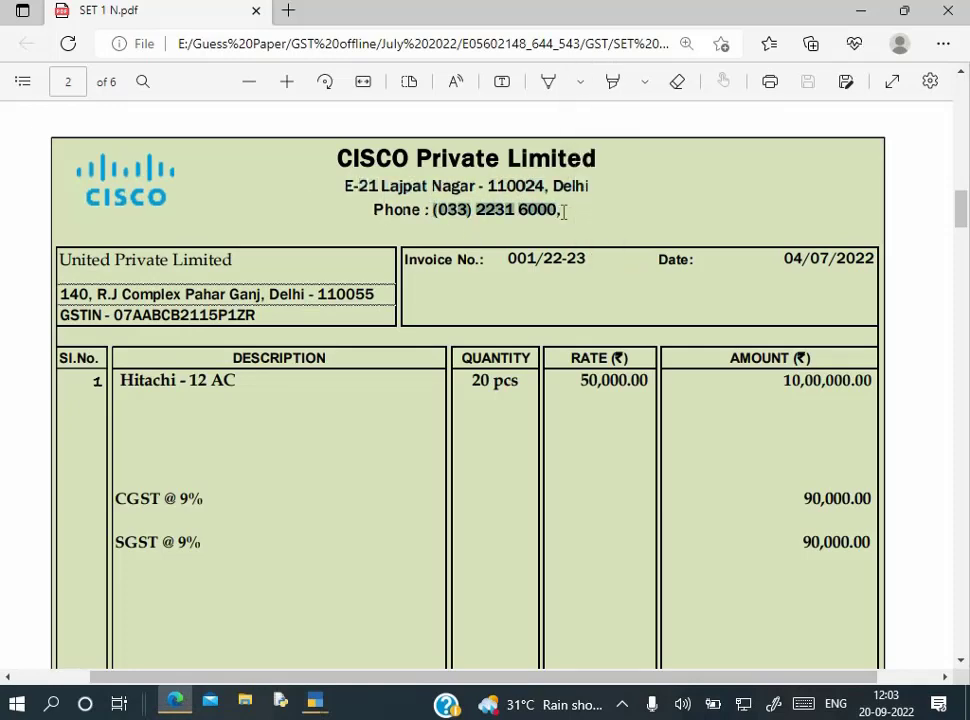
pyautogui.hotkey('alt', 'Tab')
pyautogui.press('Return')
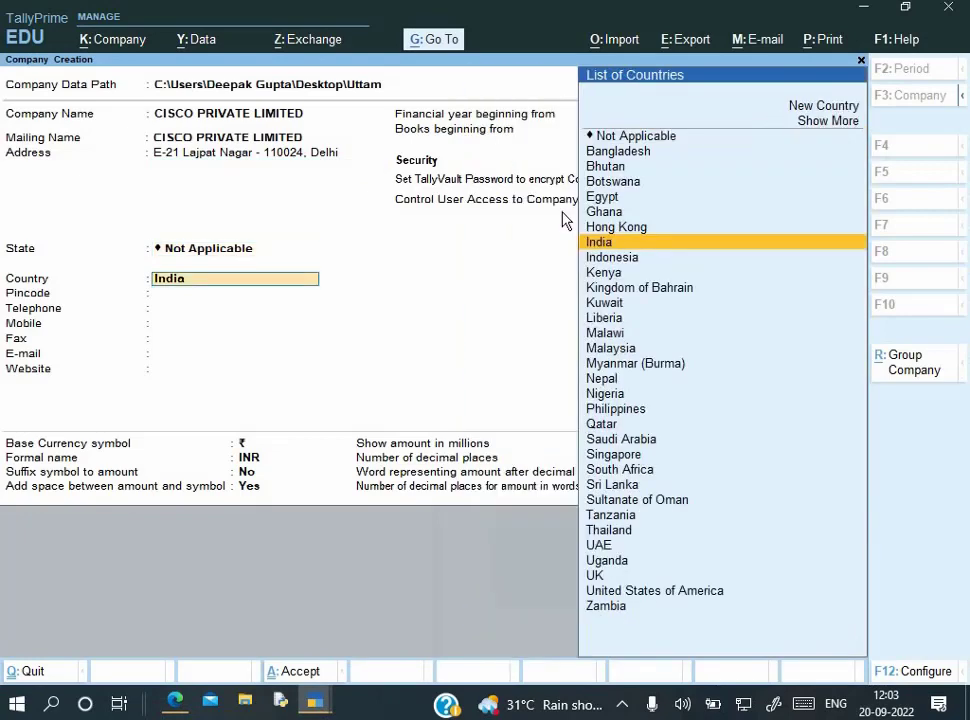
pyautogui.press('Return')
pyautogui.write('D')
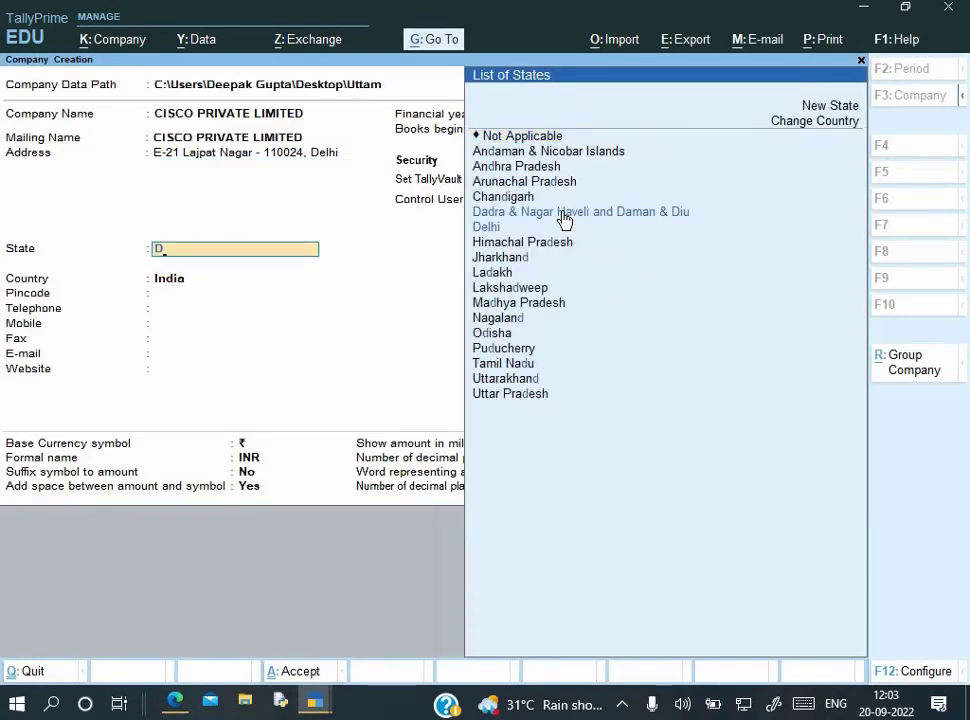
pyautogui.click(563, 224)
# Enter pincode 110024 and the telephone number, and accept the 1-Apr-22 financial year
pyautogui.write('11')
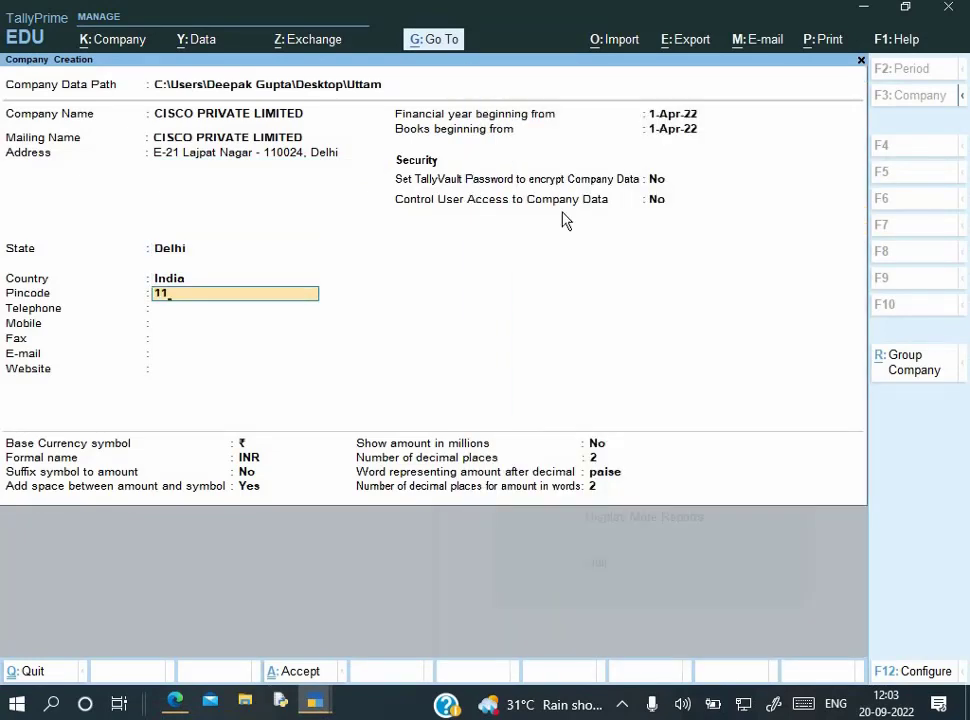
pyautogui.write('0024')
pyautogui.press('Return')
pyautogui.hotkey('ctrl', 'v')
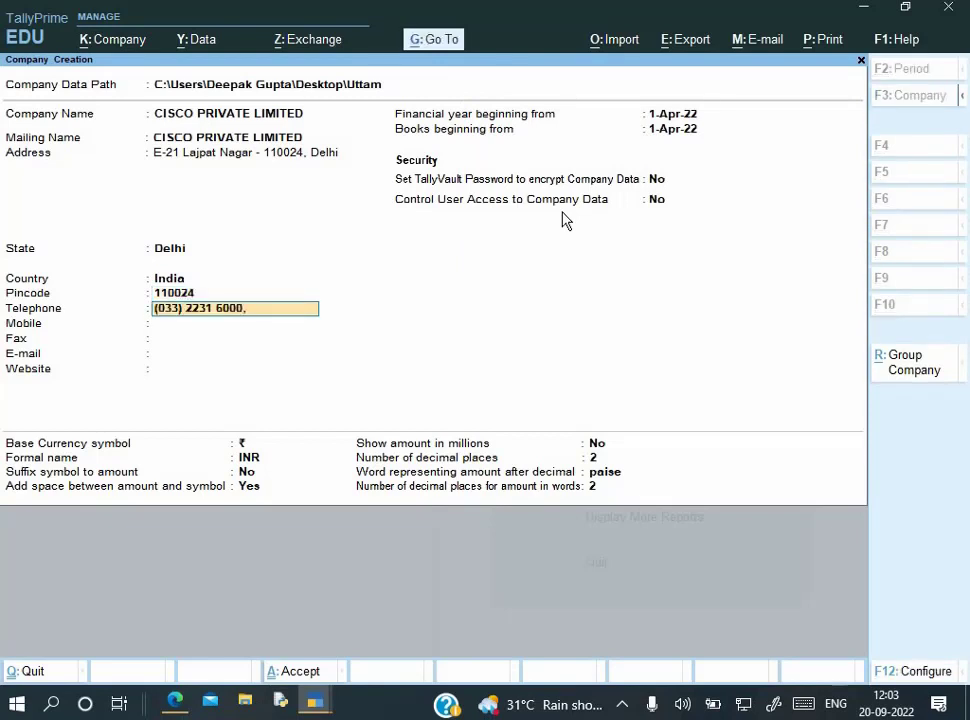
pyautogui.press('Return')
pyautogui.press('Return')
pyautogui.press('Return')
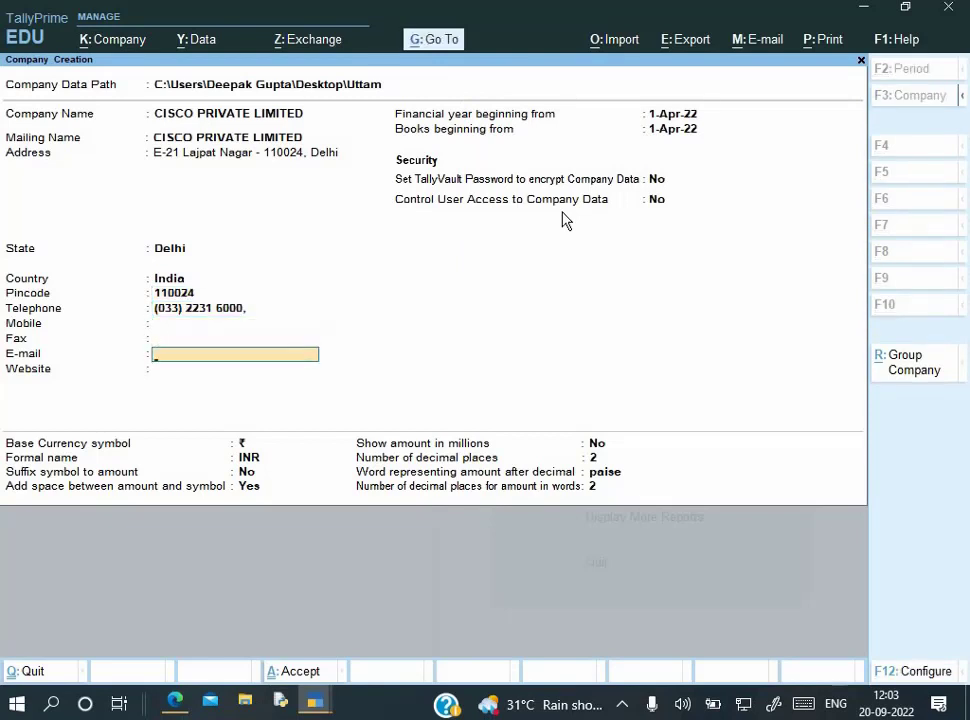
pyautogui.press('Return')
pyautogui.press('Return')
pyautogui.hotkey('alt', 'Tab')
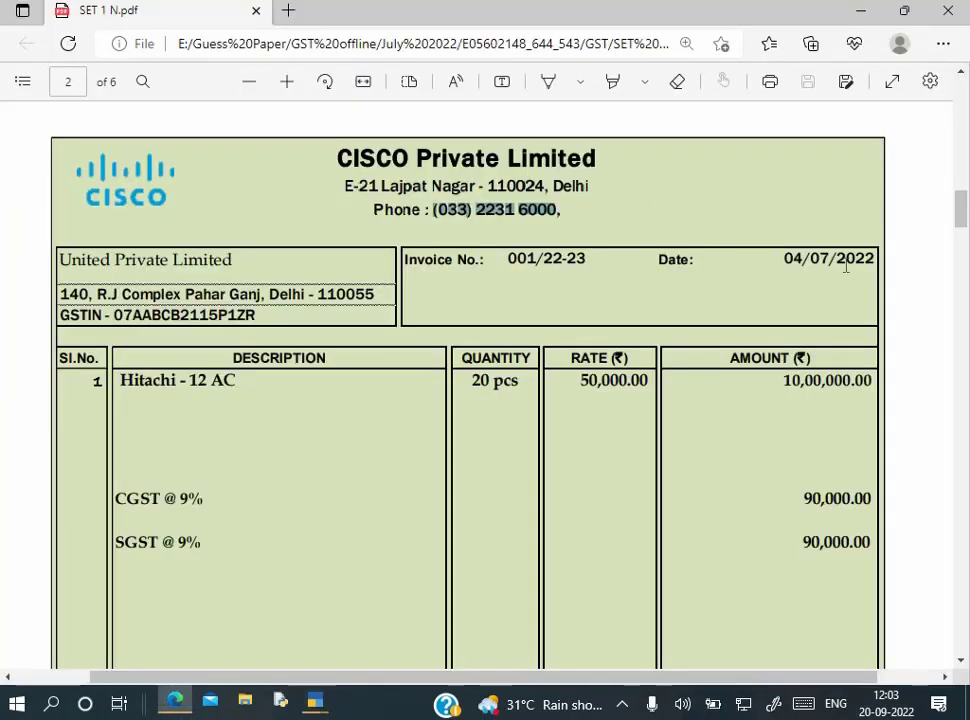
pyautogui.hotkey('alt', 'Tab')
pyautogui.press('Return')
pyautogui.press('Return')
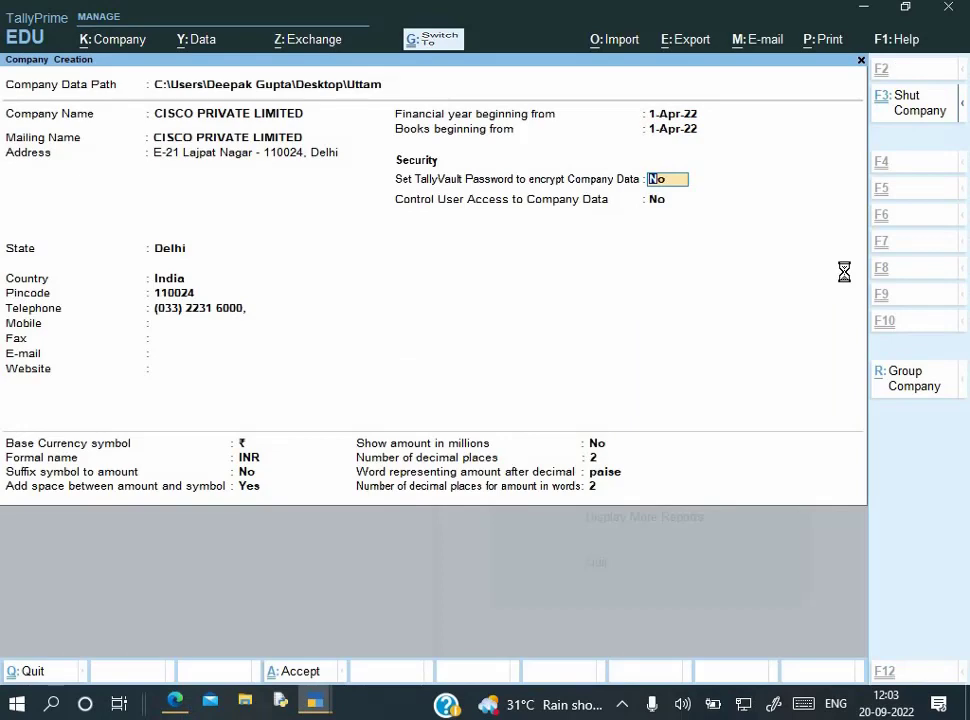
# Accept the company details and enable GST with Delhi as the state
pyautogui.hotkey('ctrl', 'a')
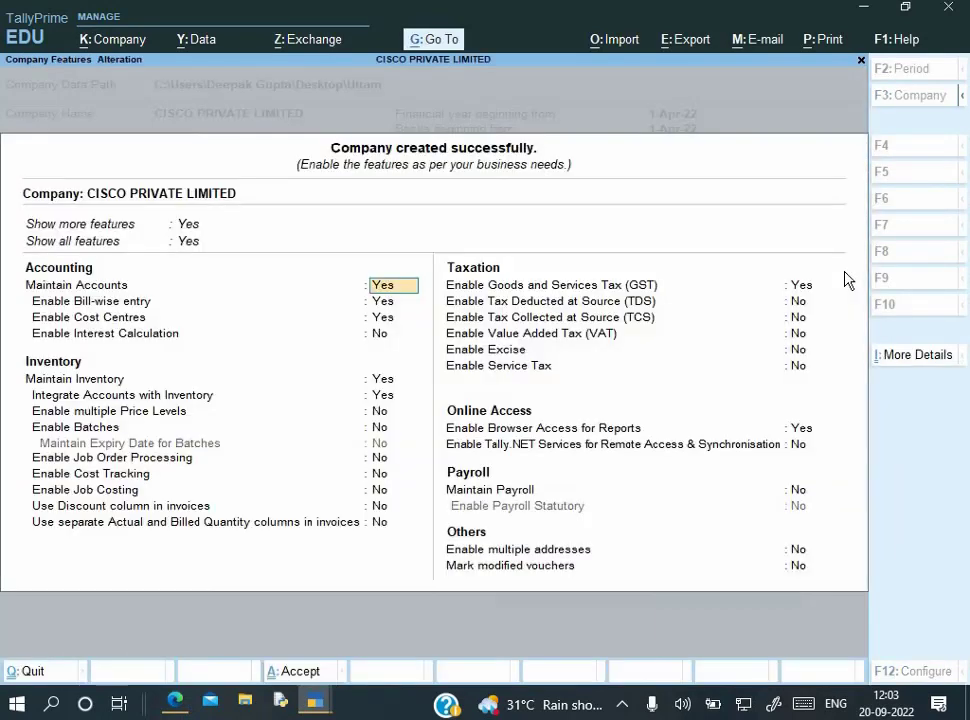
pyautogui.press('Return')
pyautogui.press('Return')
pyautogui.press('Return')
pyautogui.press('Return')
pyautogui.press('Return')
pyautogui.press('Return')
pyautogui.press('Return')
pyautogui.press('Return')
pyautogui.press('Return')
pyautogui.press('Return')
pyautogui.press('Return')
pyautogui.press('Return')
pyautogui.press('Return')
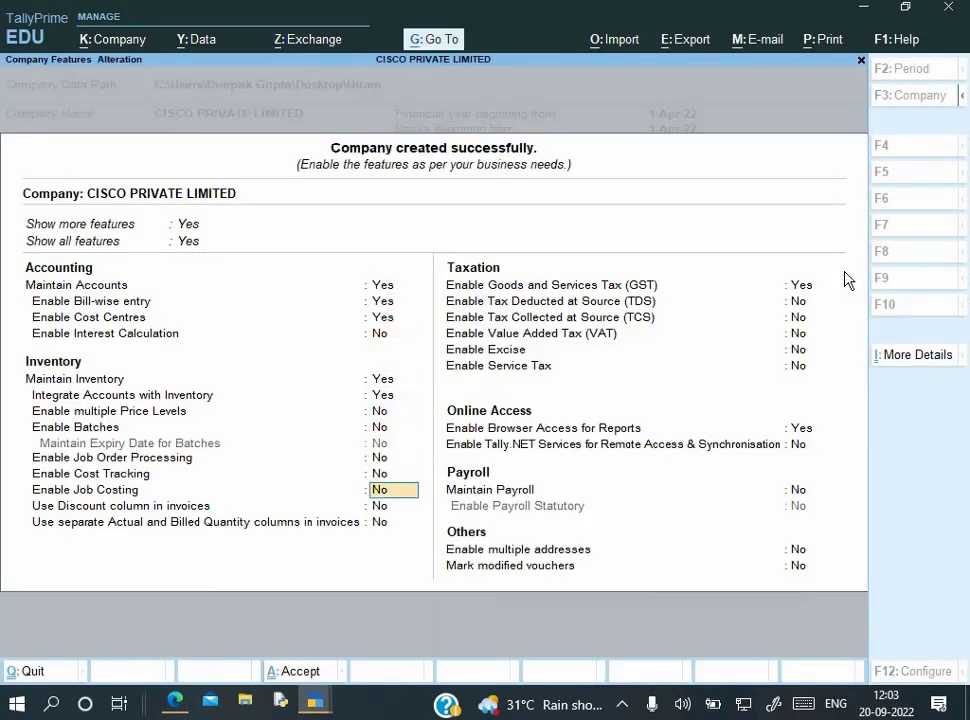
pyautogui.press('Return')
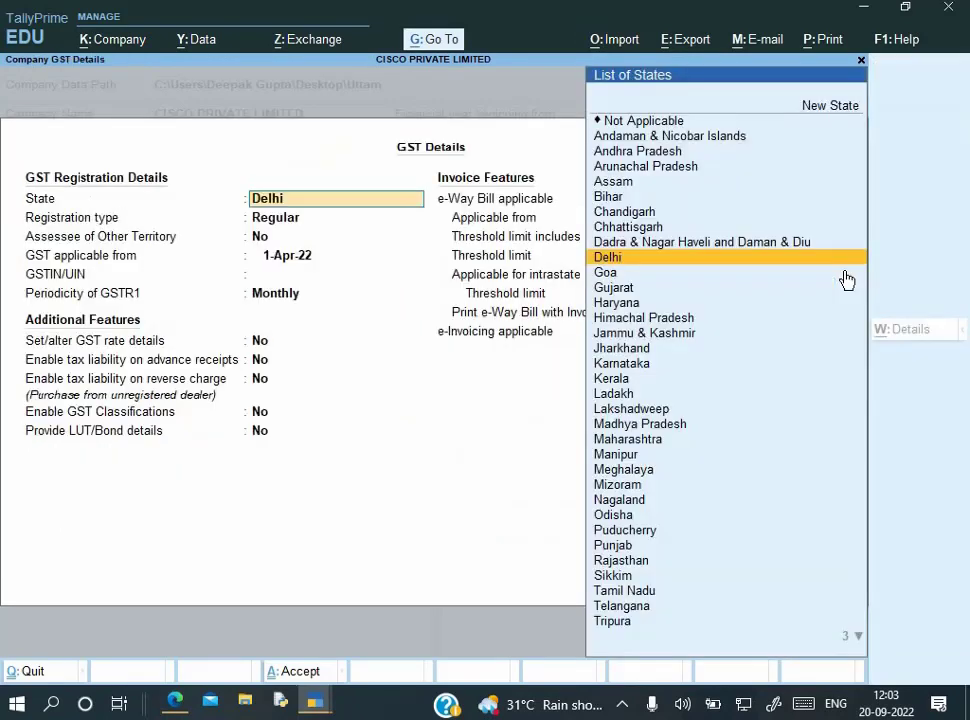
pyautogui.press('Return')
pyautogui.press('Return')
pyautogui.press('Return')
pyautogui.press('Return')
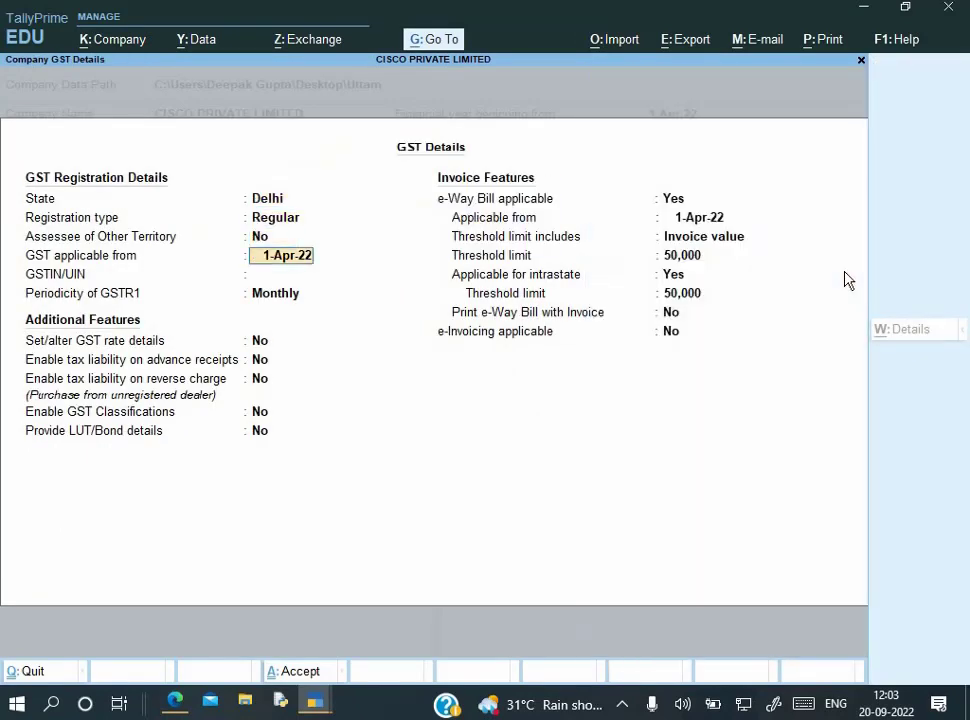
# Enter the company's GSTIN from the question, keep Monthly GSTR-1 periodicity, and accept the GST details
pyautogui.hotkey('alt', 'Tab')
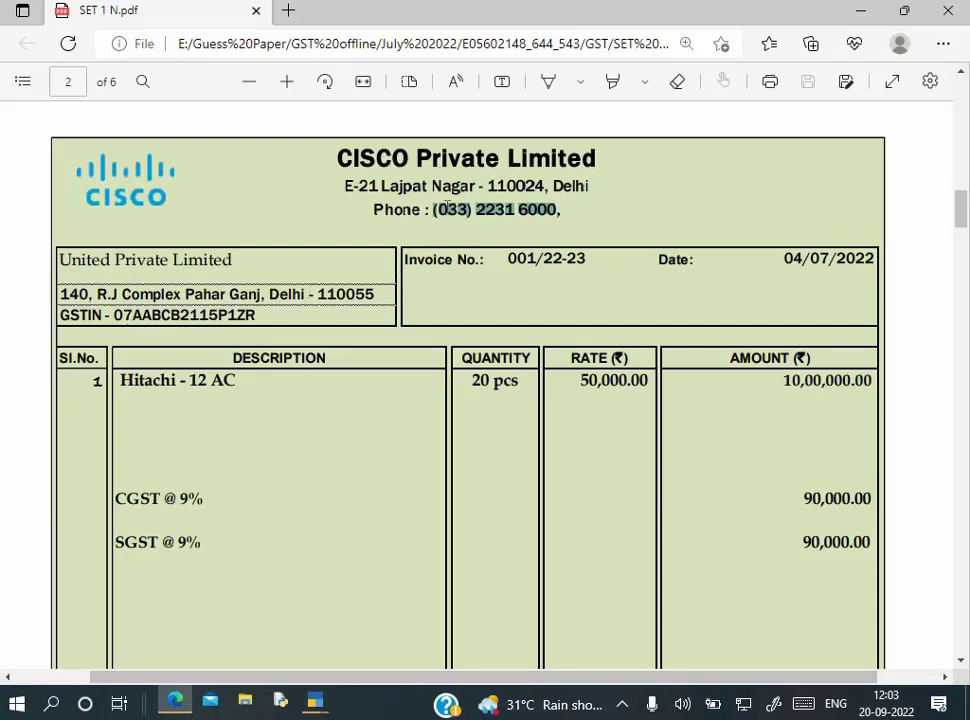
pyautogui.scroll(1, 447, 242)
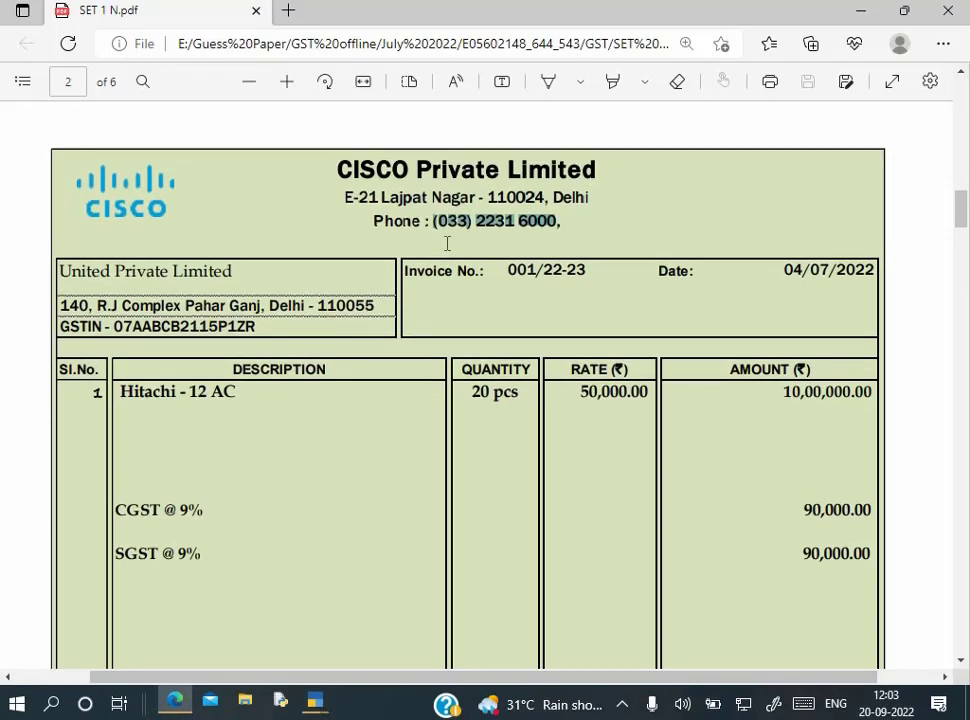
pyautogui.scroll(10, 447, 243)
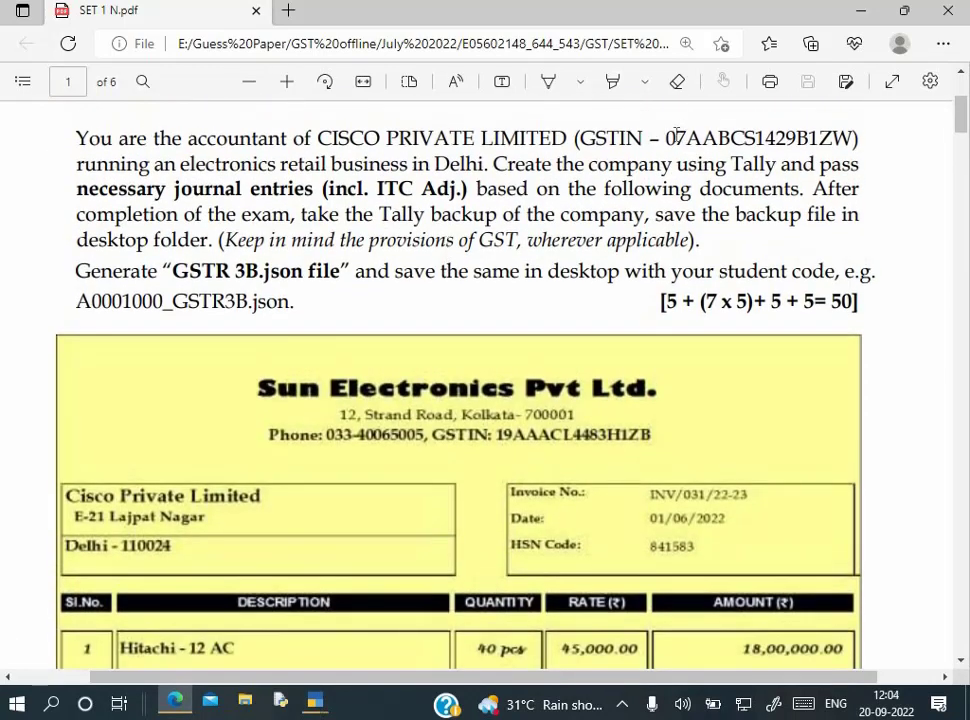
pyautogui.moveTo(665, 138); pyautogui.dragTo(839, 143)
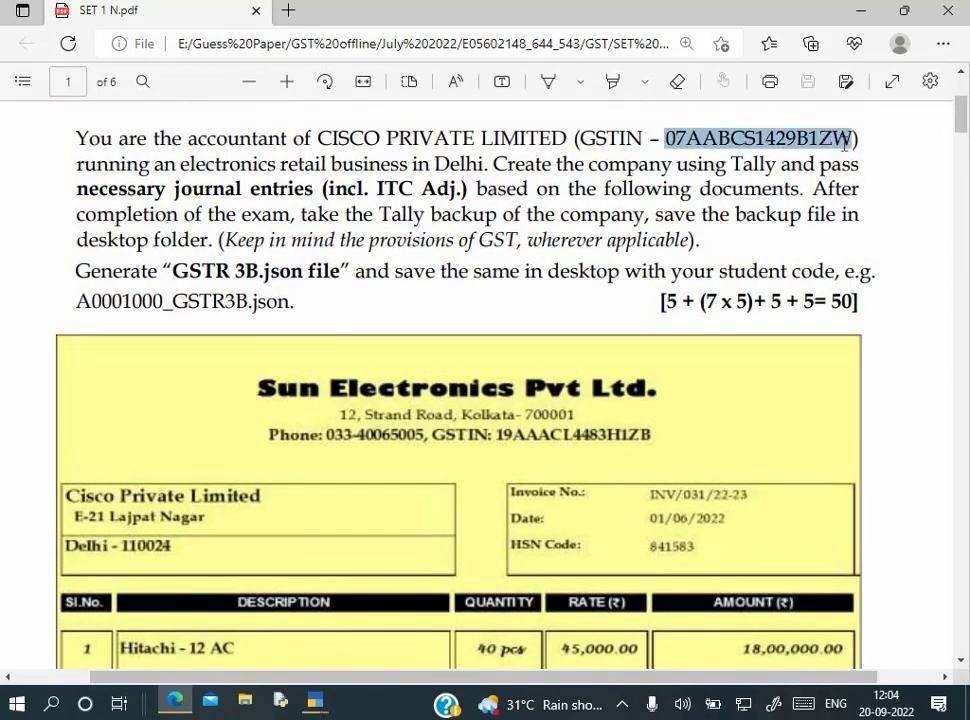
pyautogui.hotkey('alt', 'Tab')
pyautogui.hotkey('ctrl', 'alt', 'v')
pyautogui.press('Return')
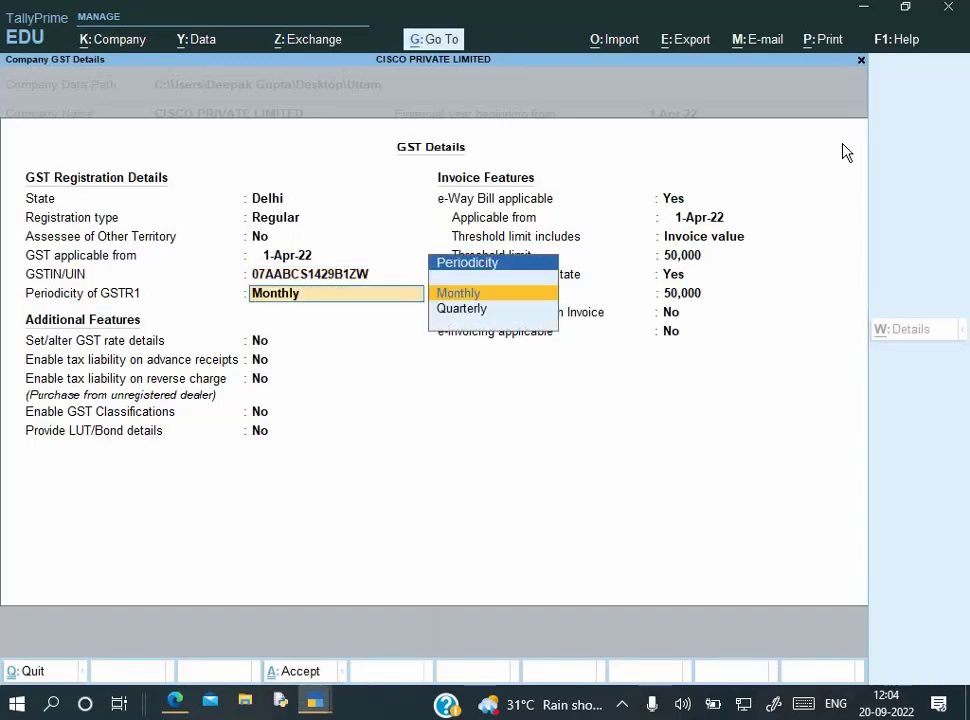
pyautogui.press('Return')
pyautogui.press('Return')
pyautogui.press('Return')
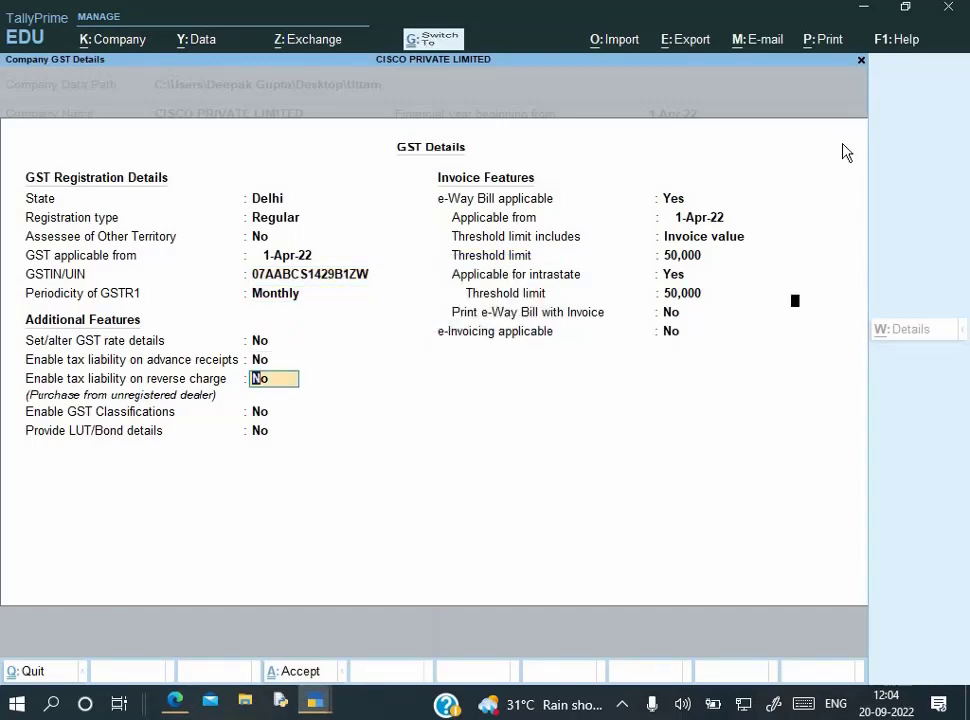
pyautogui.hotkey('ctrl', 'a')
pyautogui.hotkey('ctrl', 'a')
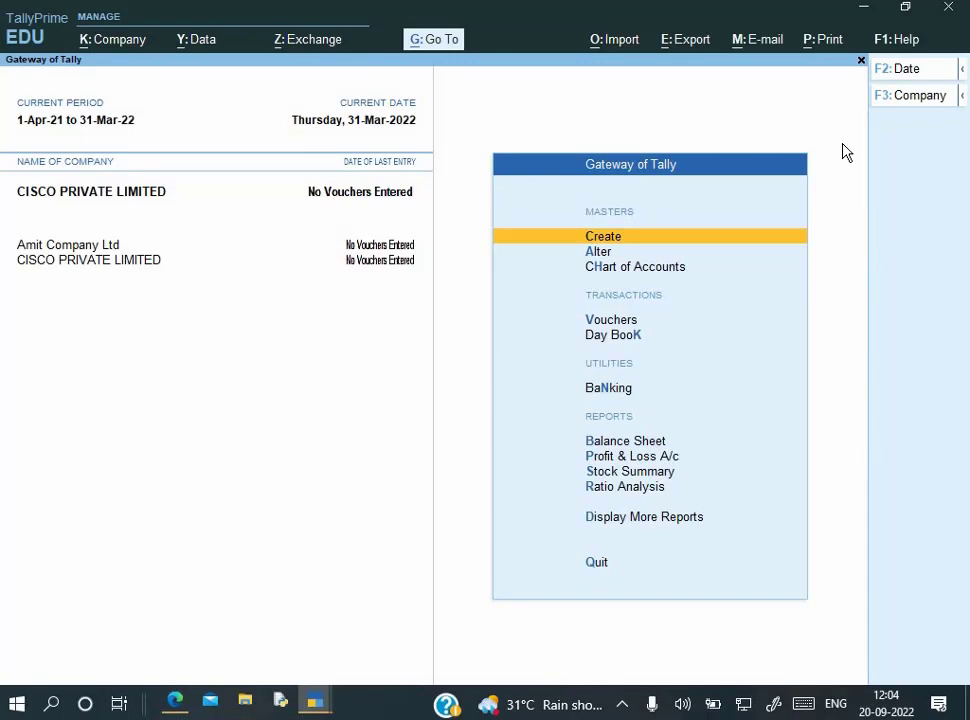
pyautogui.hotkey('alt', 'Tab')
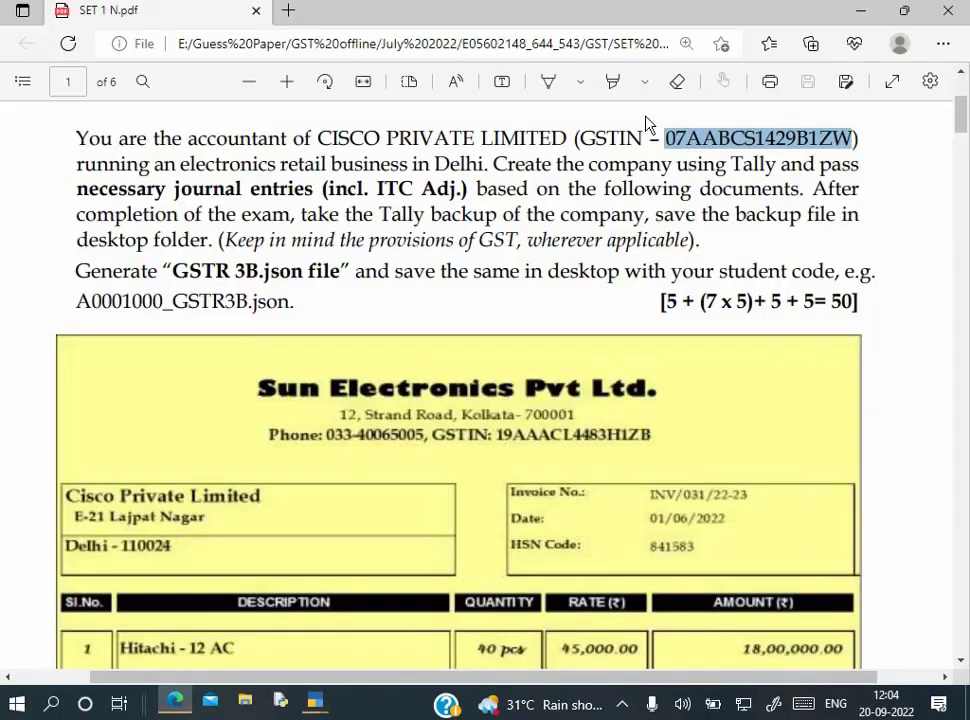
pyautogui.scroll(-3, 336, 319)
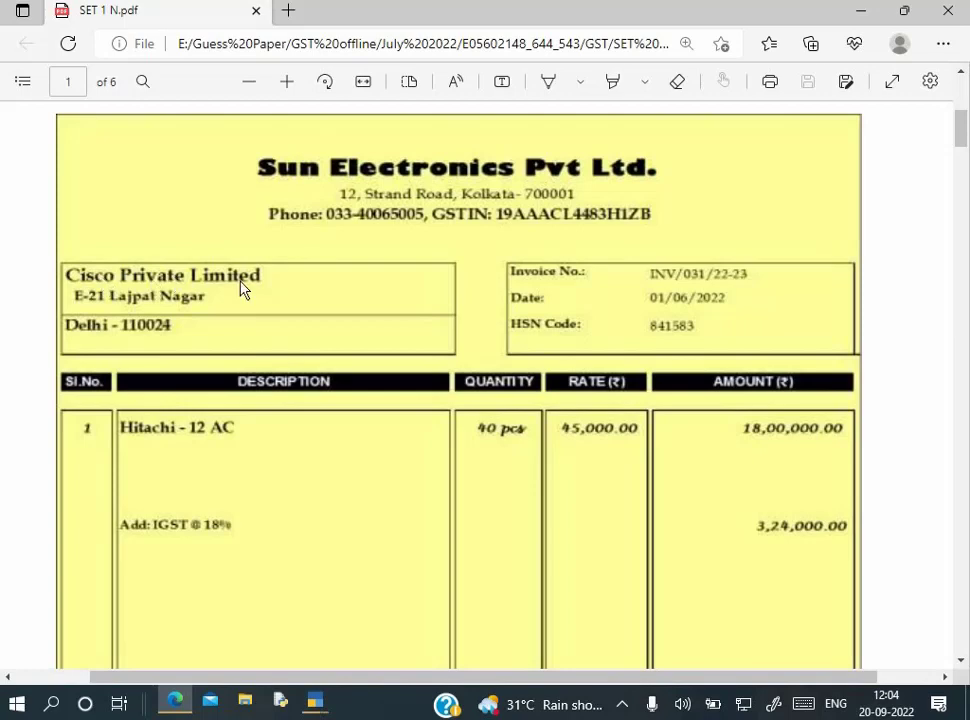
# Open voucher entry from the Gateway and switch to a Purchase voucher with F9
pyautogui.hotkey('alt', 'Tab')
pyautogui.press('Down')
pyautogui.press('Down')
pyautogui.press('Down')
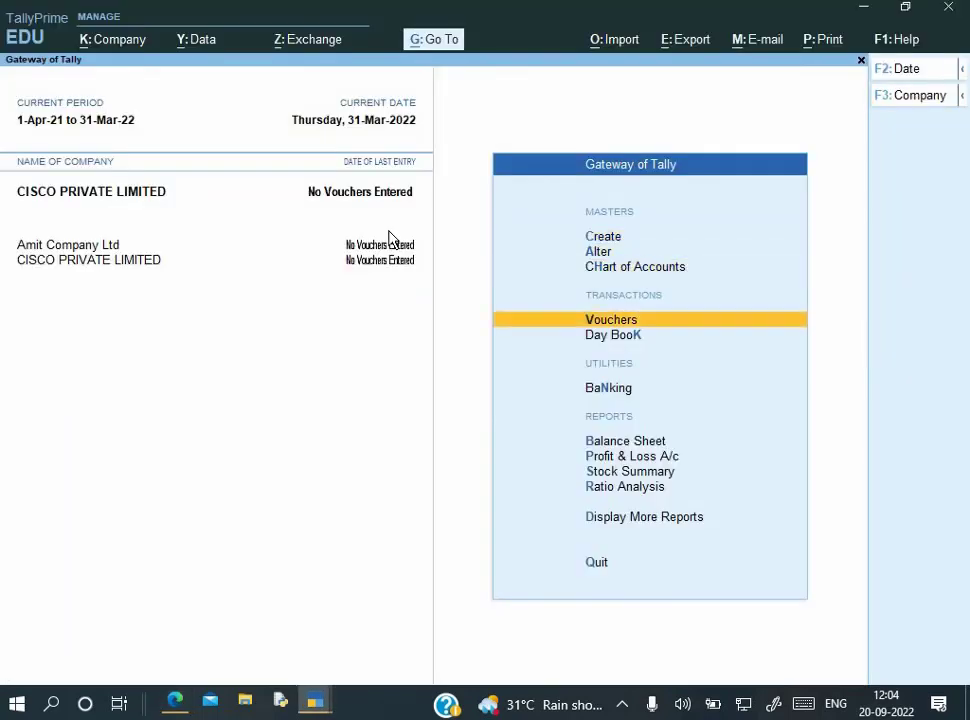
pyautogui.press('Return')
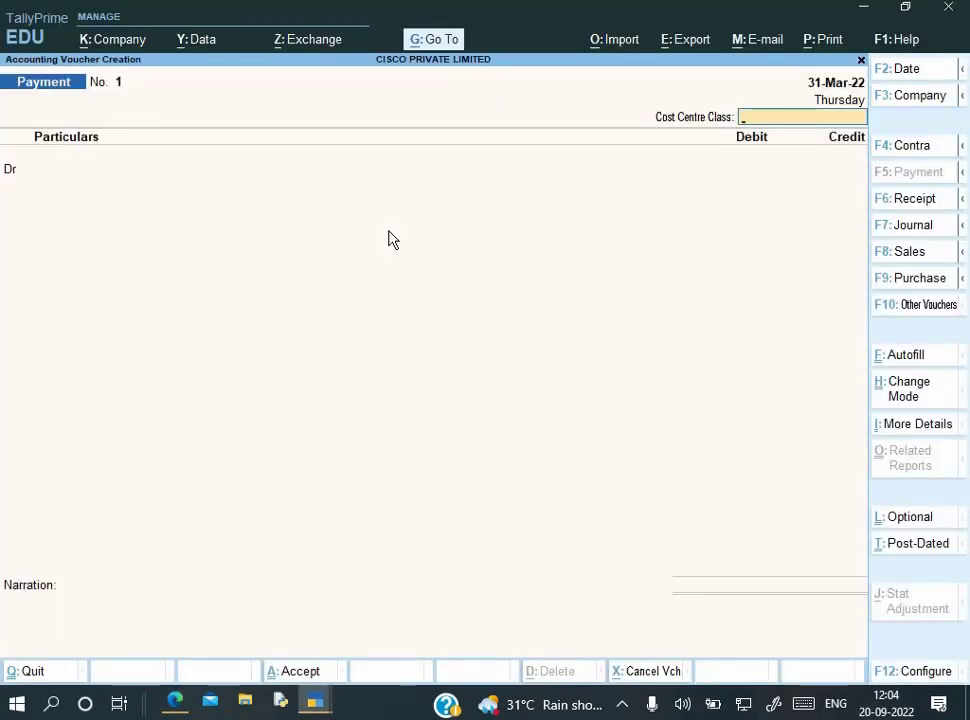
pyautogui.press('F9')
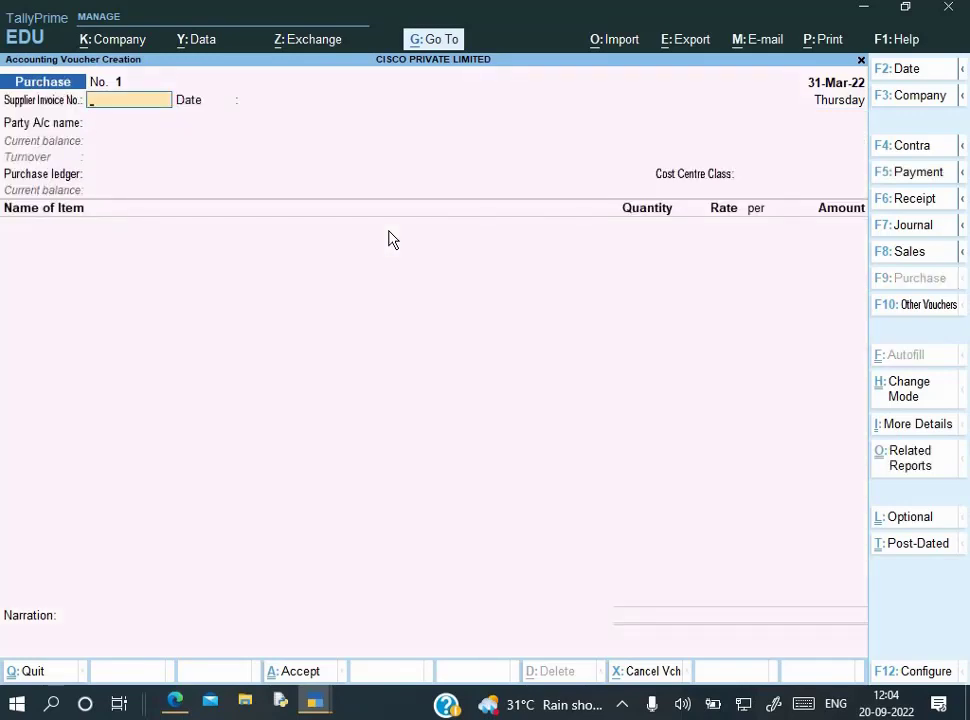
pyautogui.hotkey('alt', 'Tab')
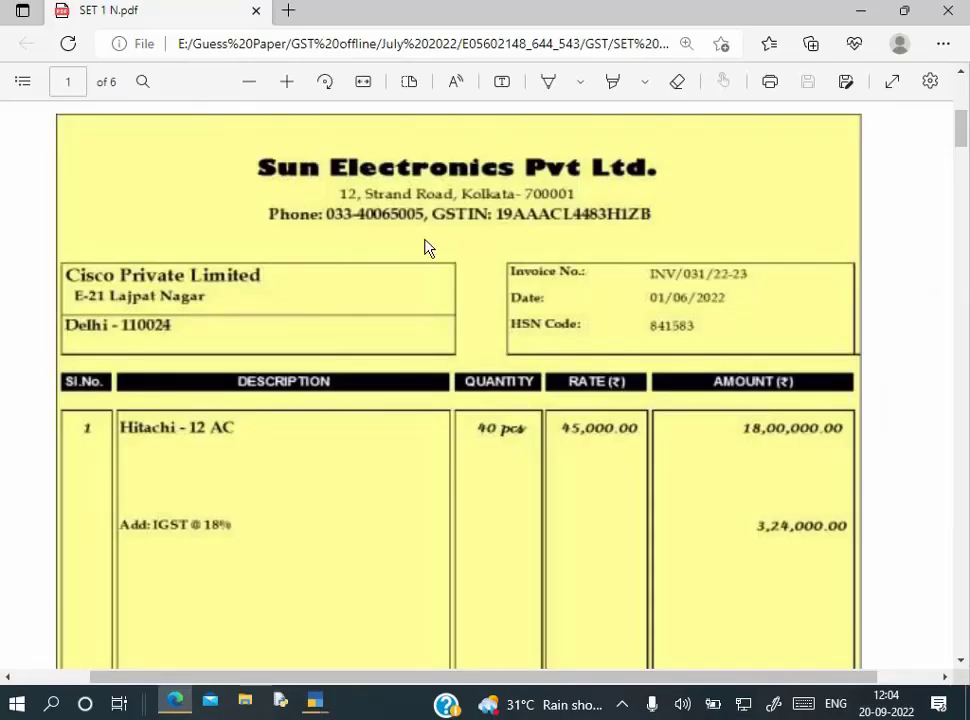
pyautogui.hotkey('alt', 'Tab')
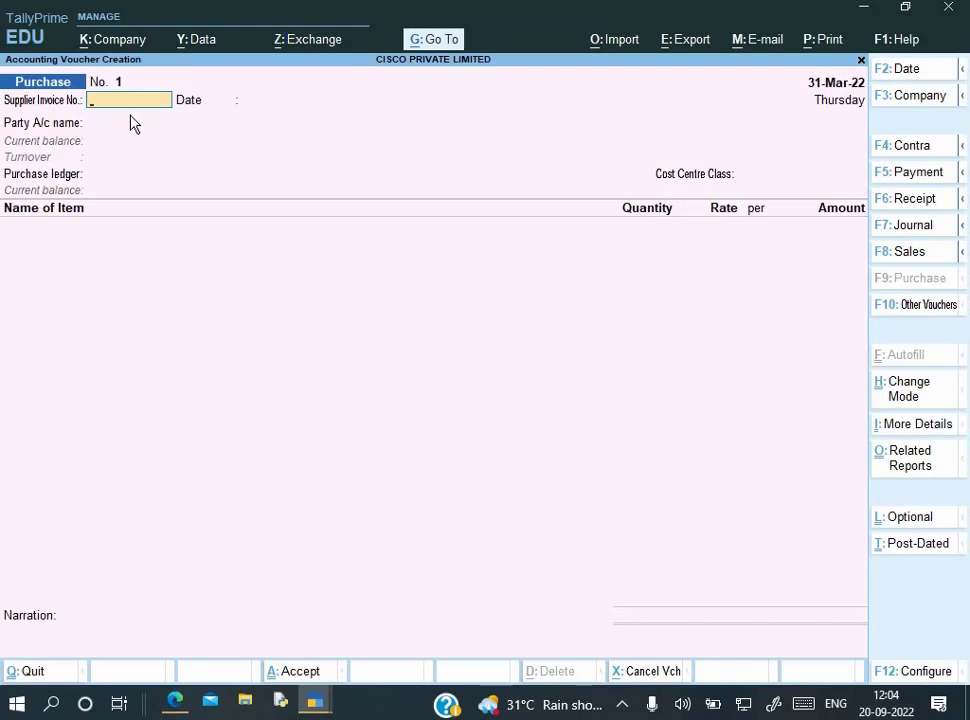
# Enter supplier invoice number INV/031/22-23, checking it and the invoice date against the PDF
pyautogui.hotkey('alt', 'Tab')
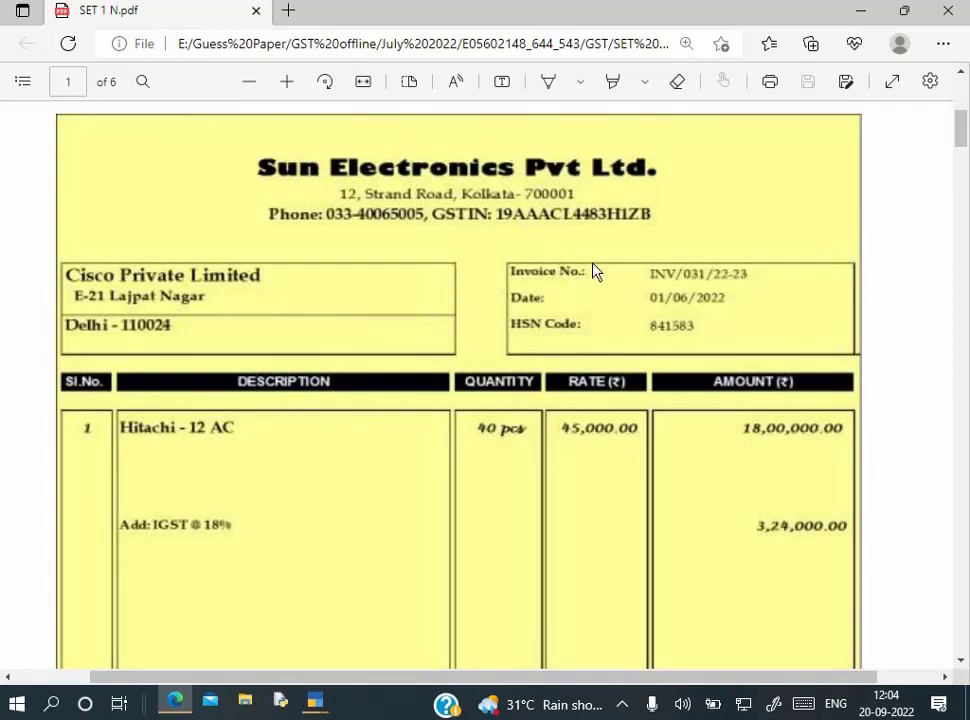
pyautogui.hotkey('alt', 'Tab')
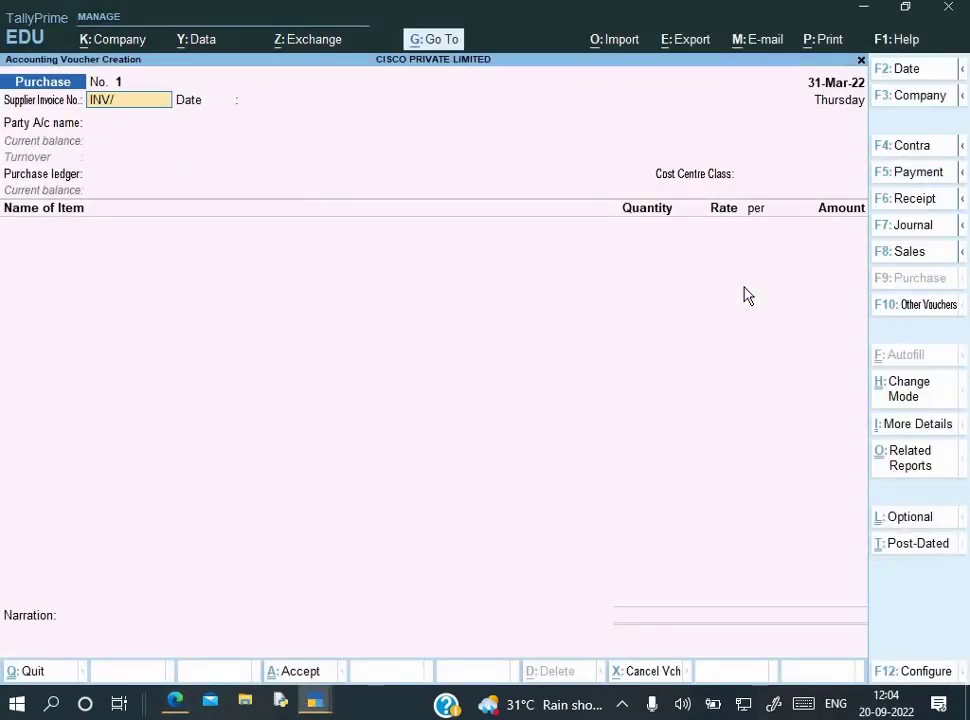
pyautogui.write('22-23')
pyautogui.hotkey('alt', 'Tab')
pyautogui.hotkey('alt', 'Tab')
pyautogui.press('Return')
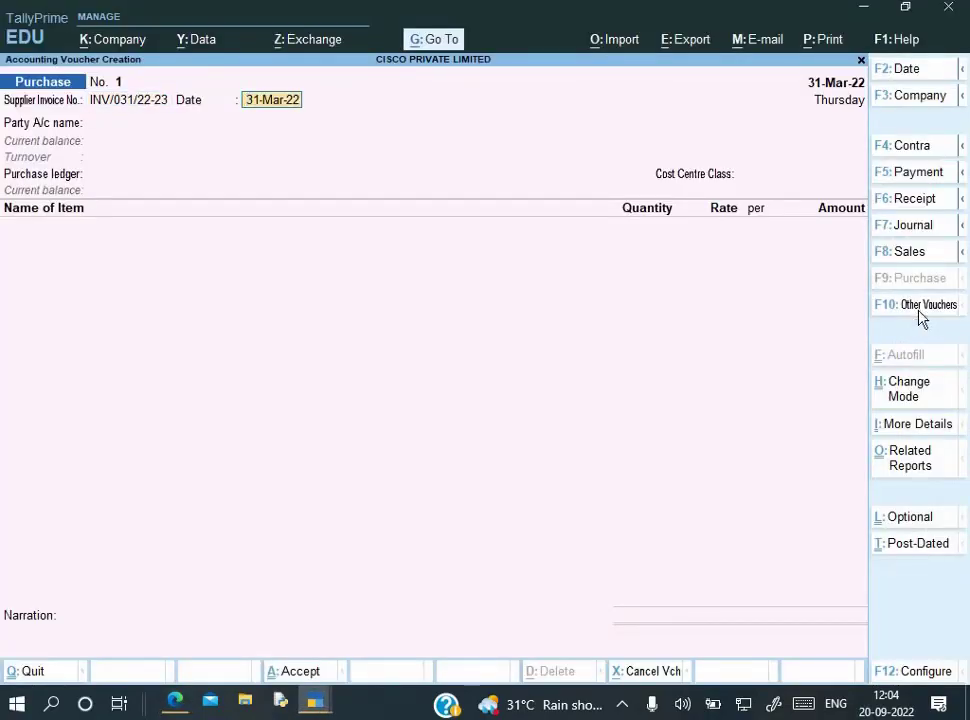
pyautogui.hotkey('alt', 'Tab')
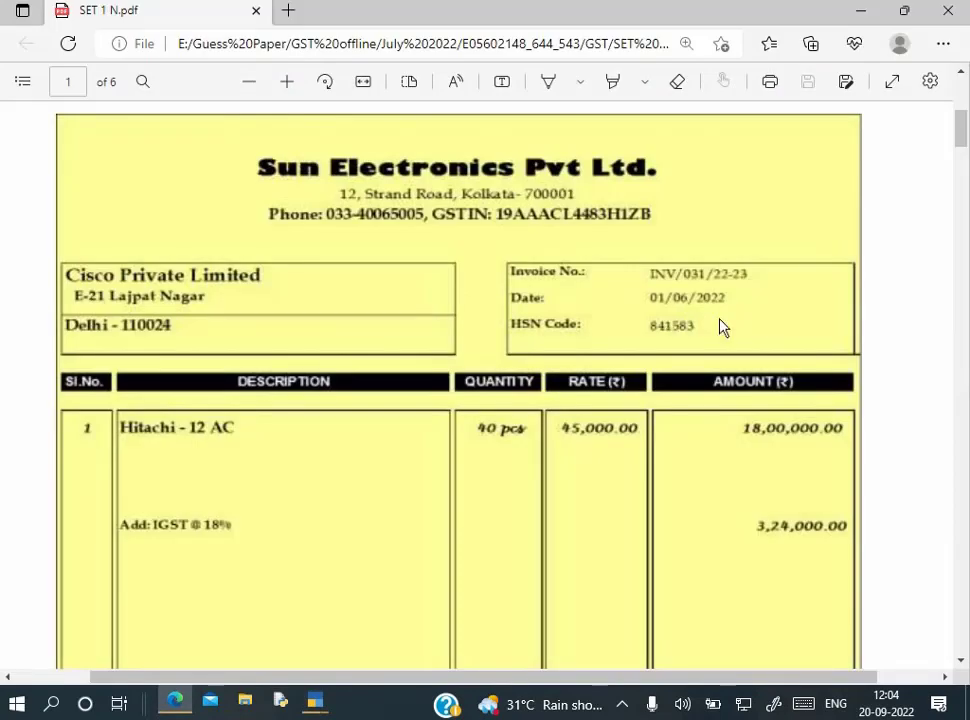
pyautogui.hotkey('alt', 'Tab')
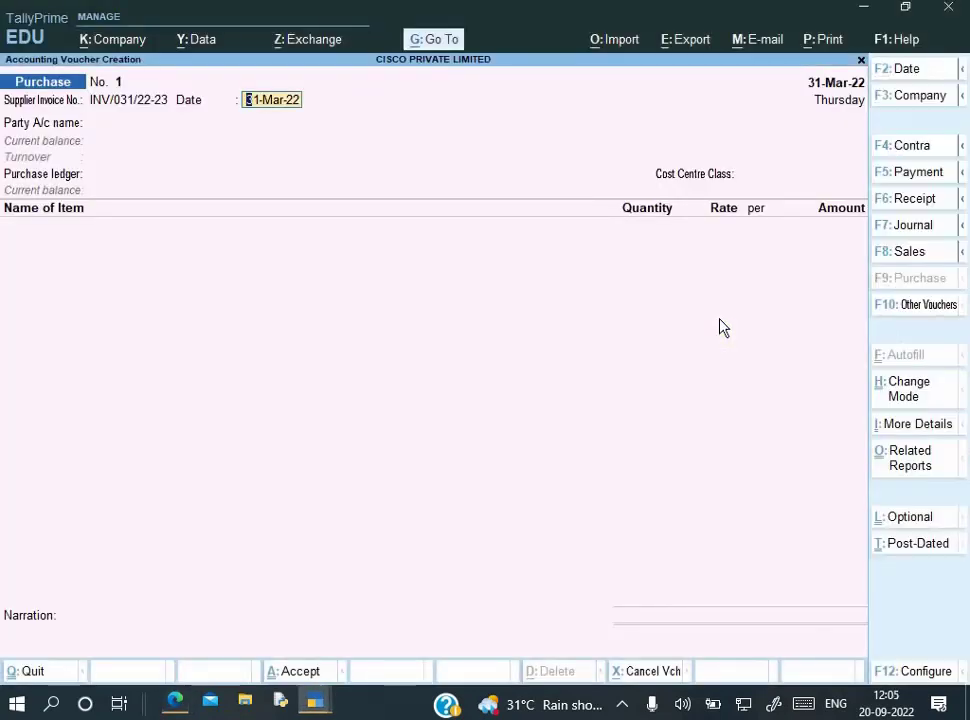
pyautogui.press('F2')
# Try voucher date 1-6-2022, dismiss the out-of-period error and close the unsaved purchase voucher
pyautogui.write('1-')
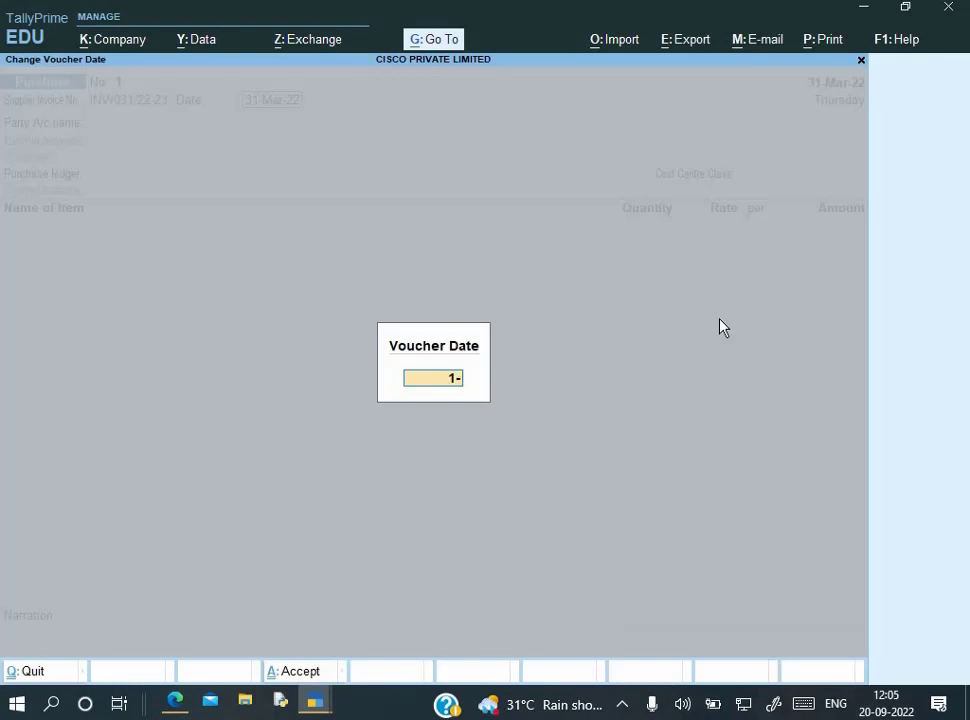
pyautogui.write('6-202')
pyautogui.press('Return')
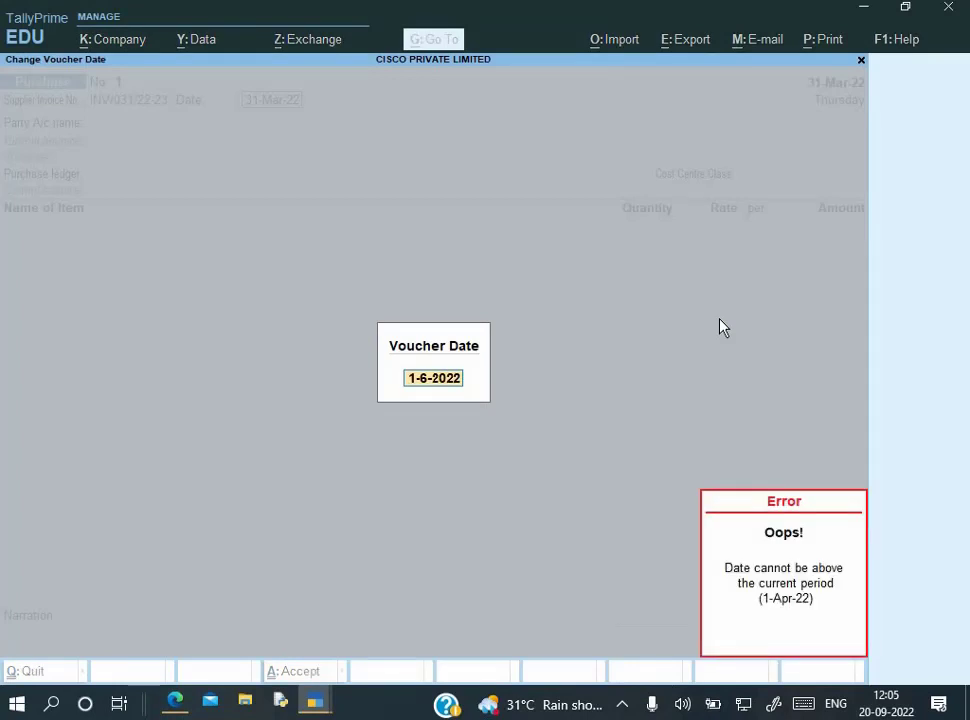
pyautogui.press('Escape')
pyautogui.press('Escape')
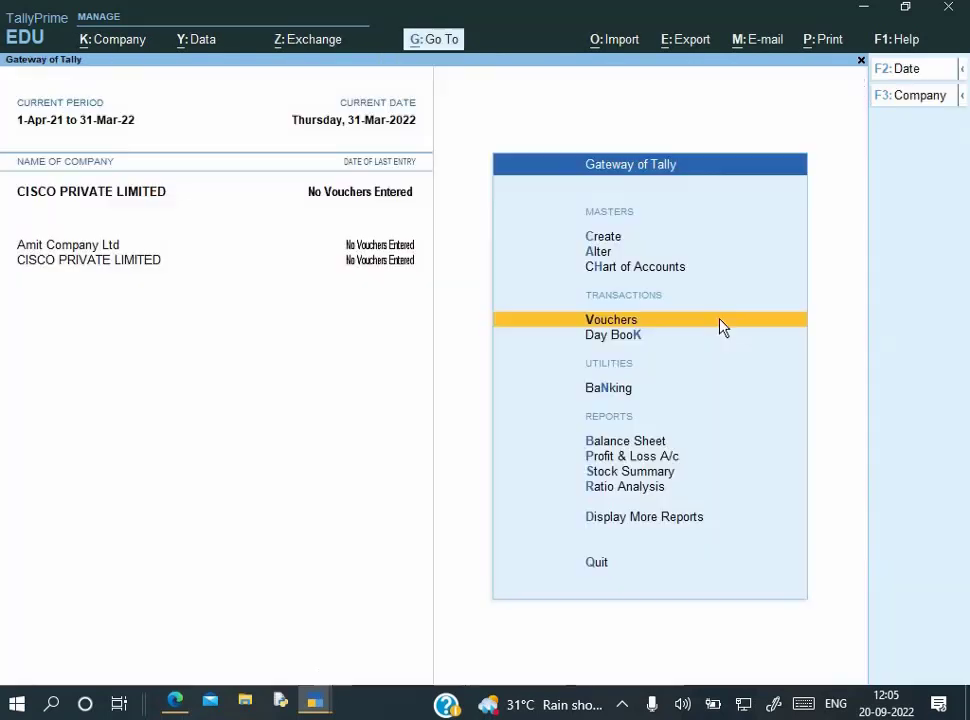
pyautogui.press('Escape')
pyautogui.press('Escape')
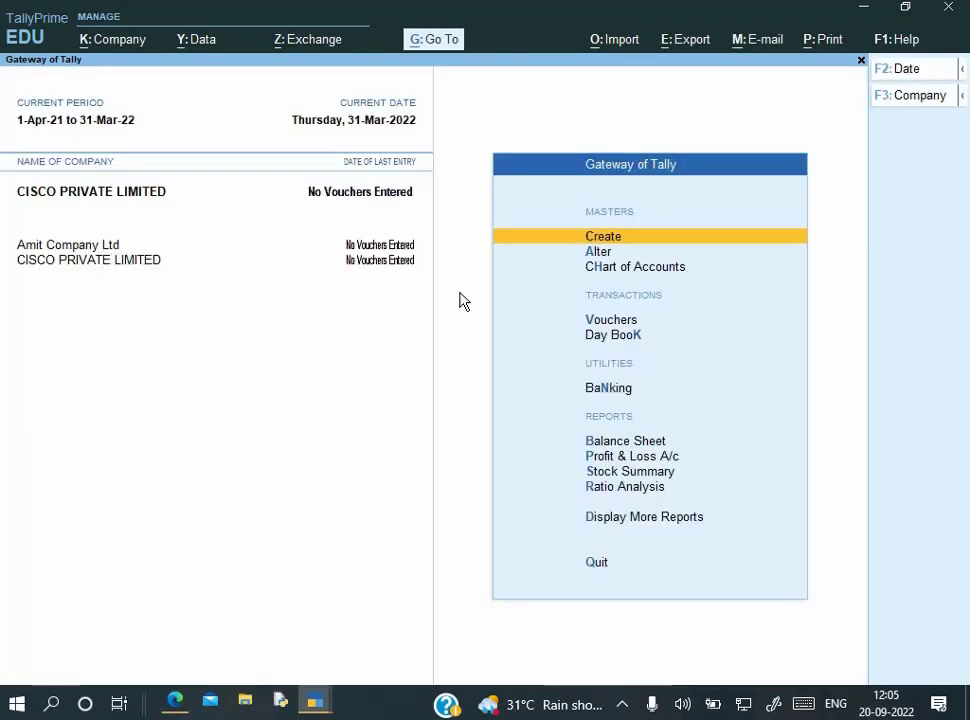
# Shut Amit Company Ltd so only CISCO PRIVATE LIMITED stays loaded
pyautogui.hotkey('alt', 'k')
pyautogui.press('Down')
pyautogui.press('Down')
pyautogui.press('Down')
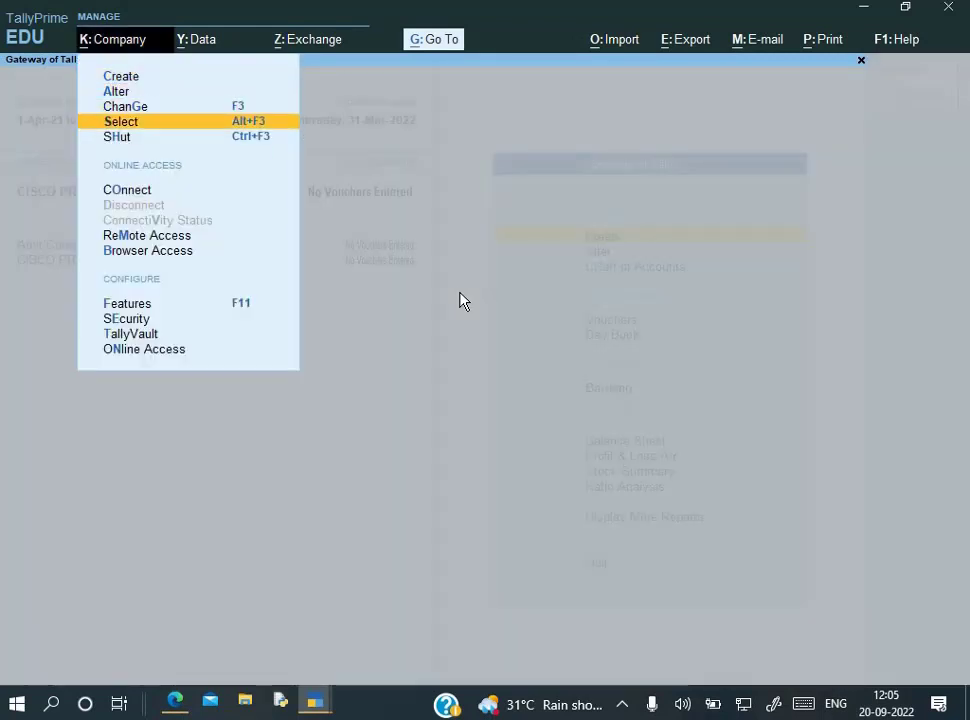
pyautogui.press('Down')
pyautogui.press('Return')
pyautogui.press('Up')
pyautogui.press('Return')
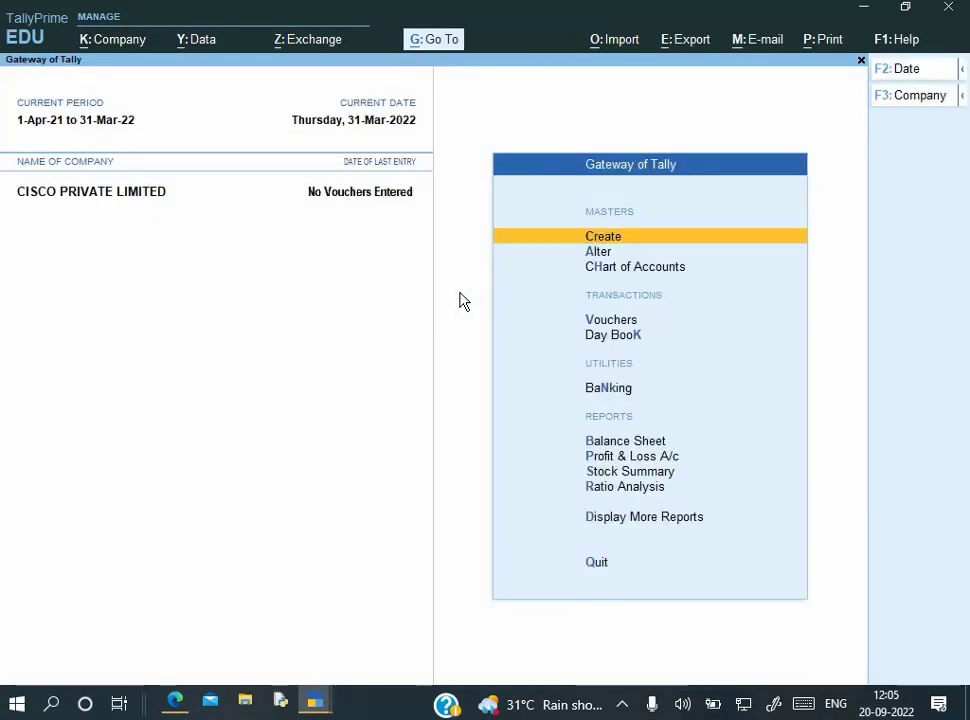
# Start changing the period with Alt+F2, then abandon the half-entered From date
pyautogui.hotkey('alt', 'F2')
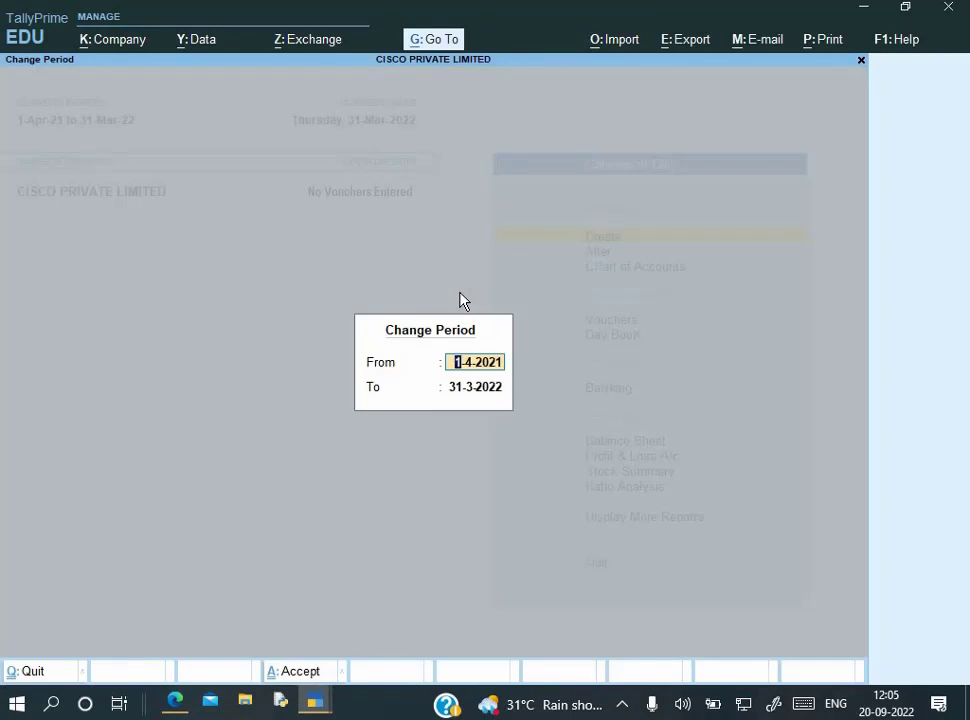
pyautogui.write('1-4')
pyautogui.press('Return')
pyautogui.hotkey('shift', 'Tab')
pyautogui.write('1')
pyautogui.press('BackSpace')
pyautogui.press('Escape')
pyautogui.press('Escape')
pyautogui.press('Escape')
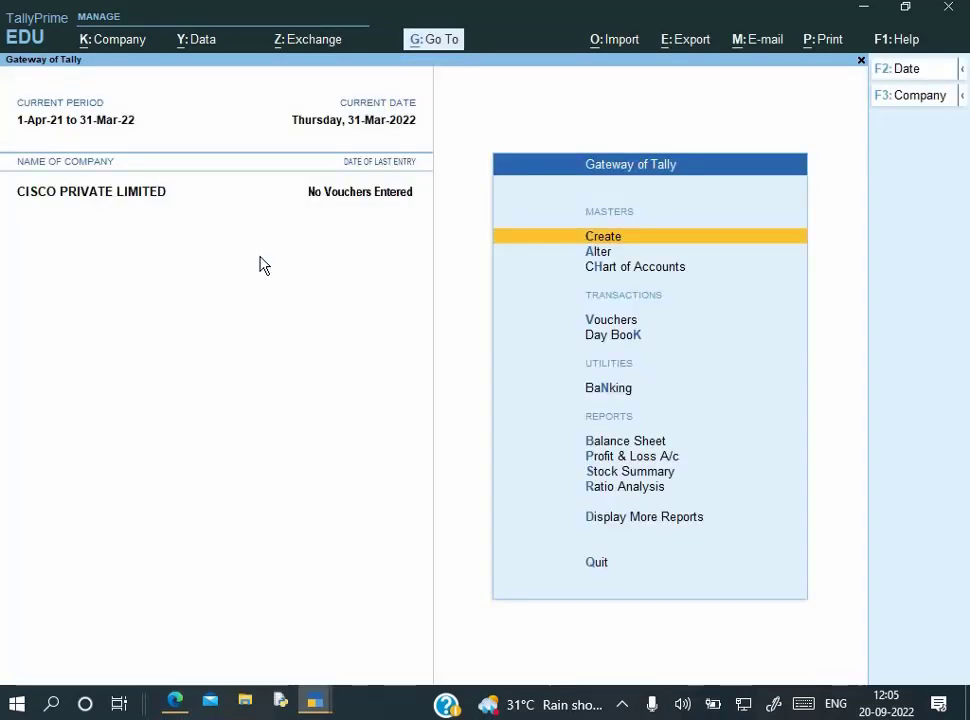
# Open CISCO PRIVATE LIMITED's company alteration and quit back to the Gateway without changes
pyautogui.hotkey('alt', 'k')
pyautogui.press('Down')
pyautogui.press('Return')
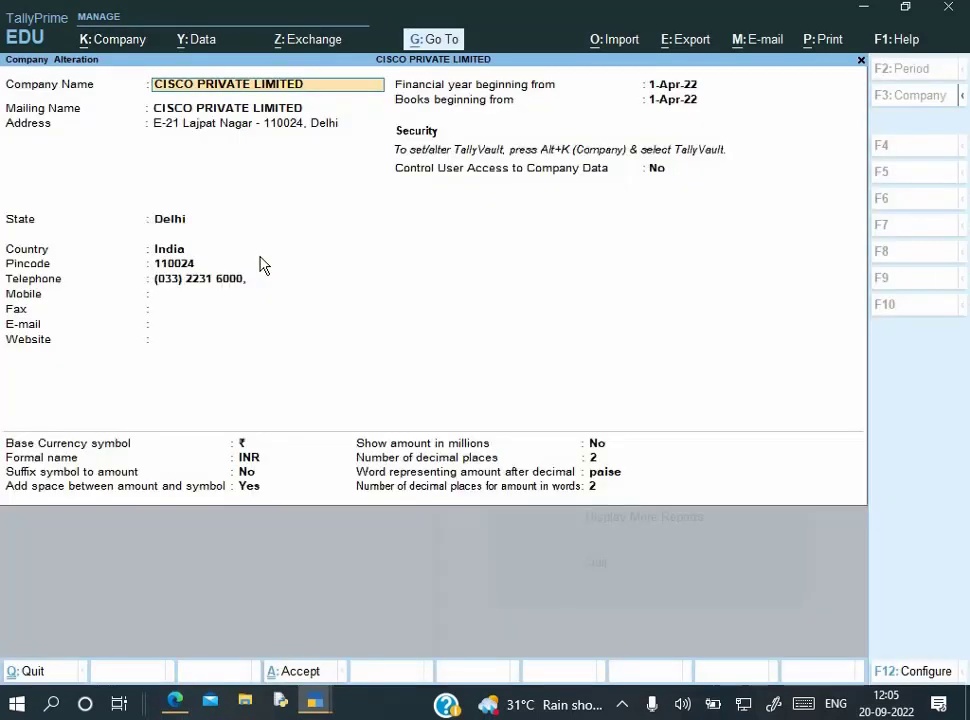
pyautogui.press('BackSpace')
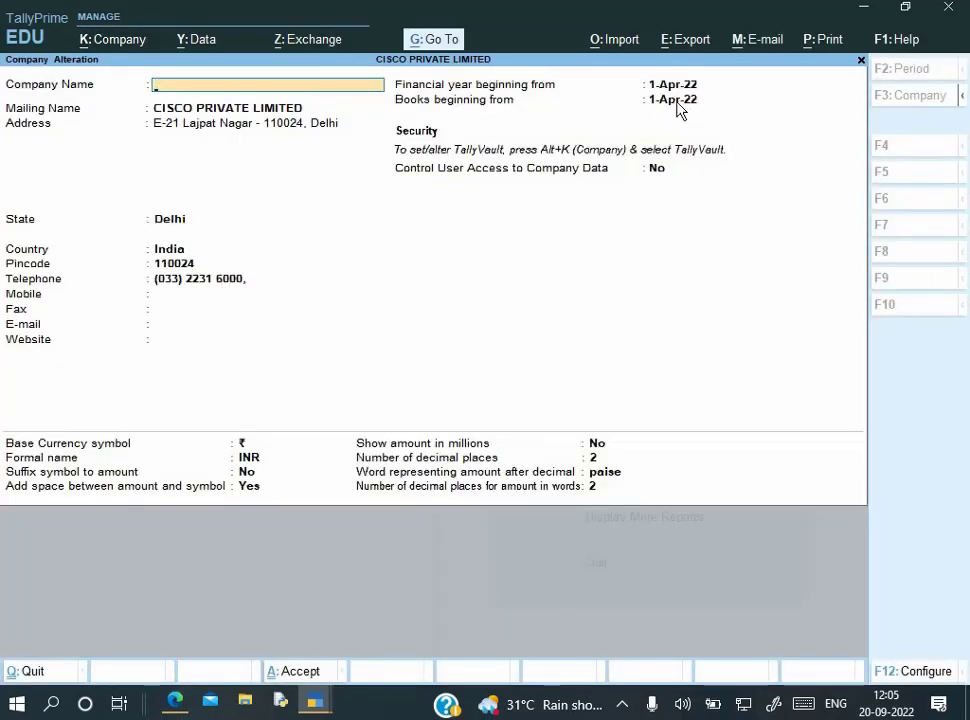
pyautogui.press('Escape')
pyautogui.press('y')
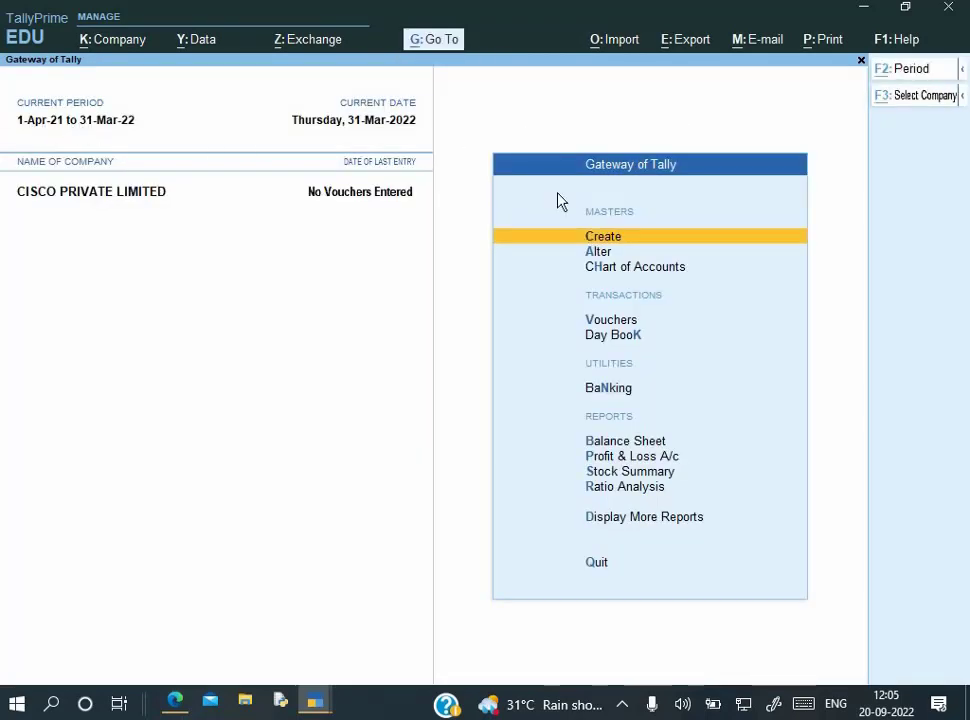
# Change the period to 1-4-22 through 31-3-23
pyautogui.hotkey('alt', 'F2')
pyautogui.write('1-4-22')
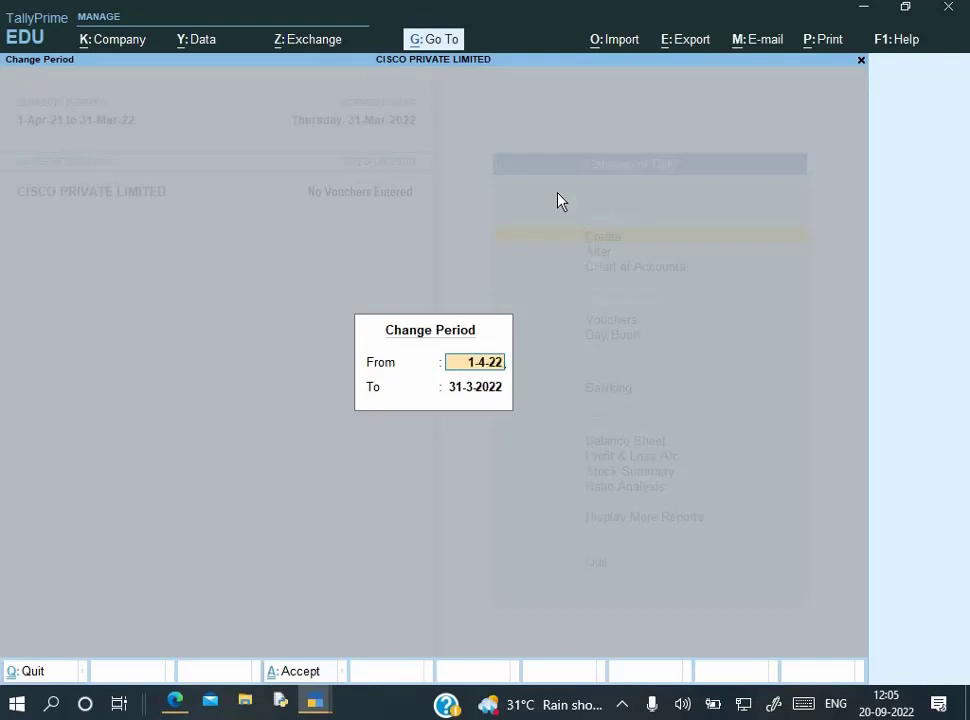
pyautogui.press('Return')
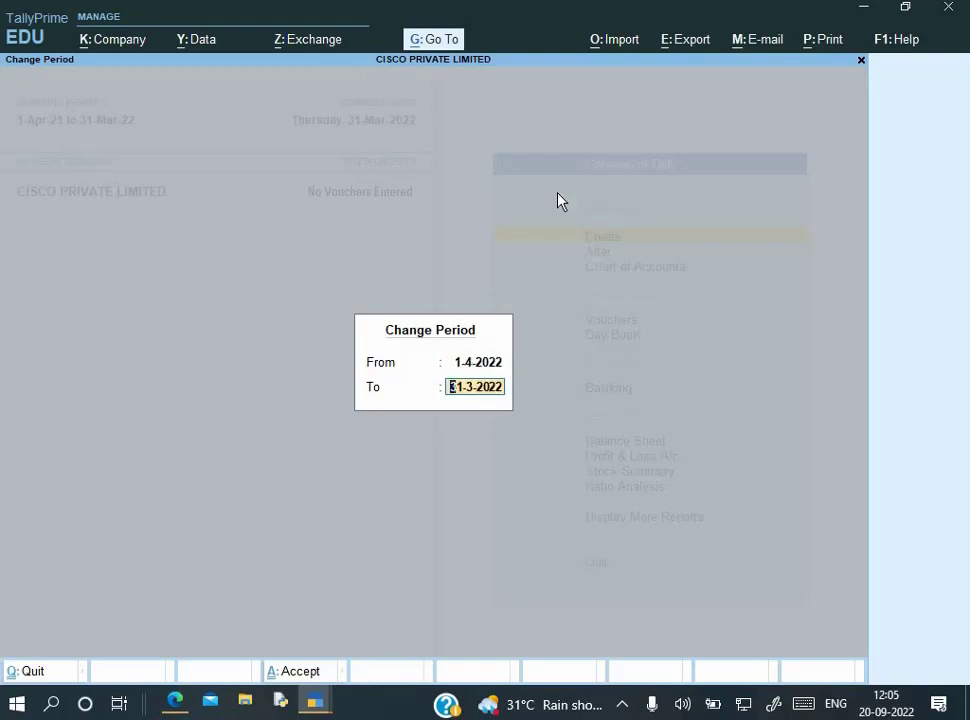
pyautogui.write('31-3-23')
pyautogui.press('Return')
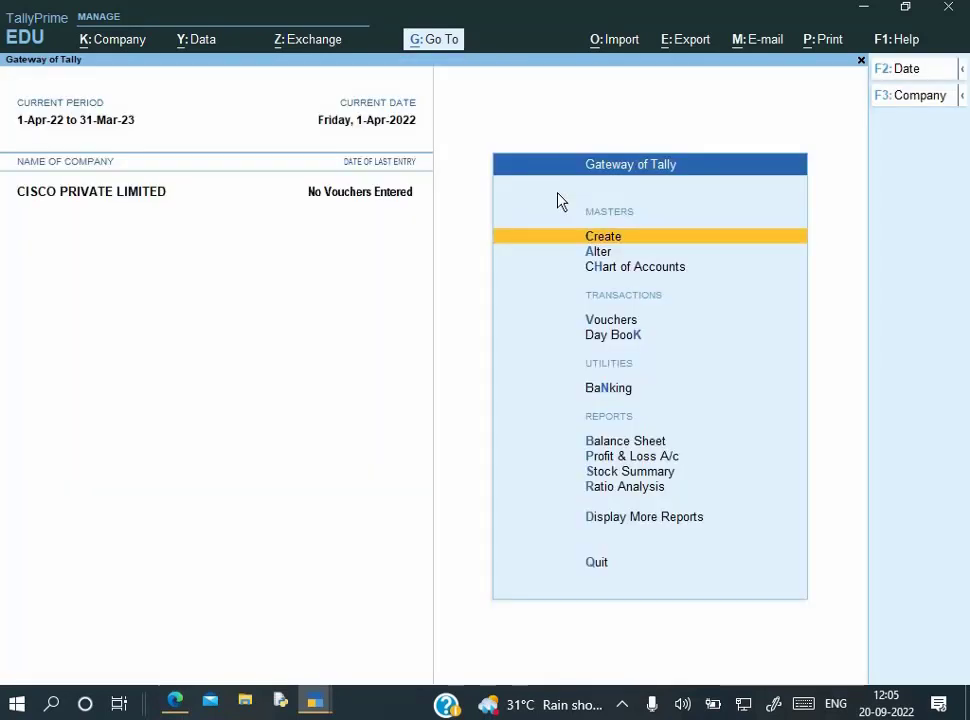
pyautogui.press('Down')
pyautogui.press('Down')
pyautogui.press('Down')
# Open a purchase voucher and set its date to 1-Jun-22 after checking the invoice
pyautogui.press('Return')
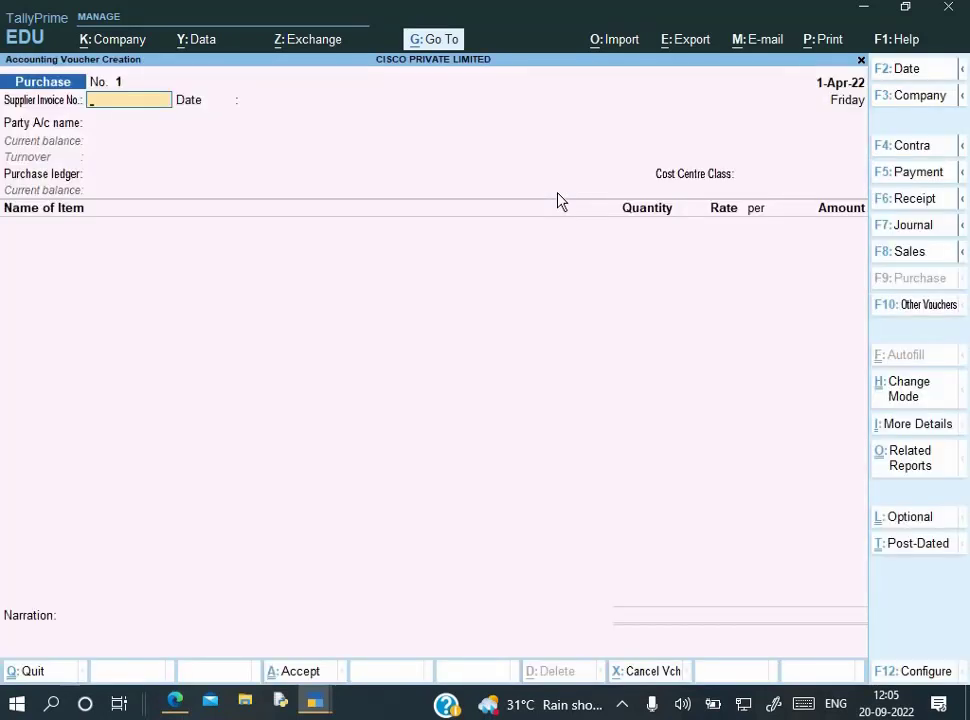
pyautogui.press('F2')
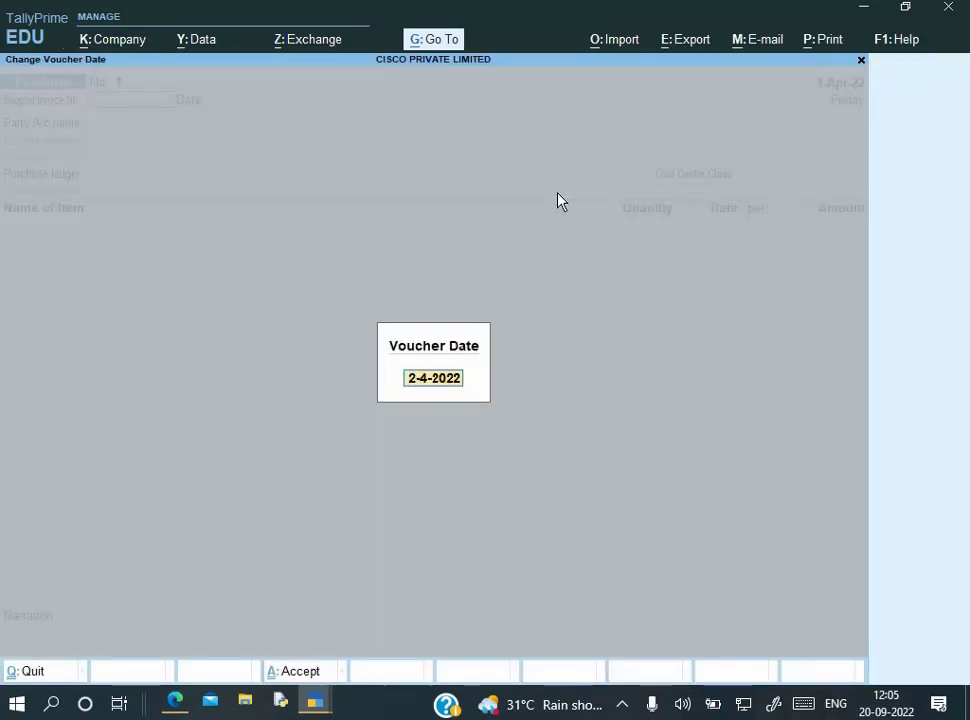
pyautogui.write('2-6')
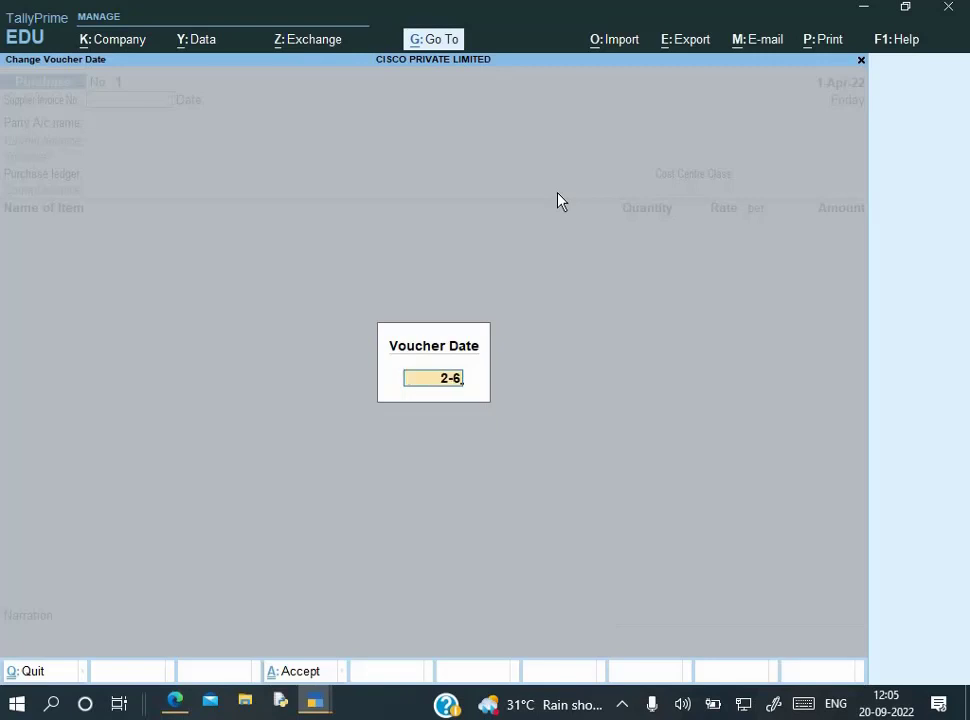
pyautogui.hotkey('alt', 'Tab')
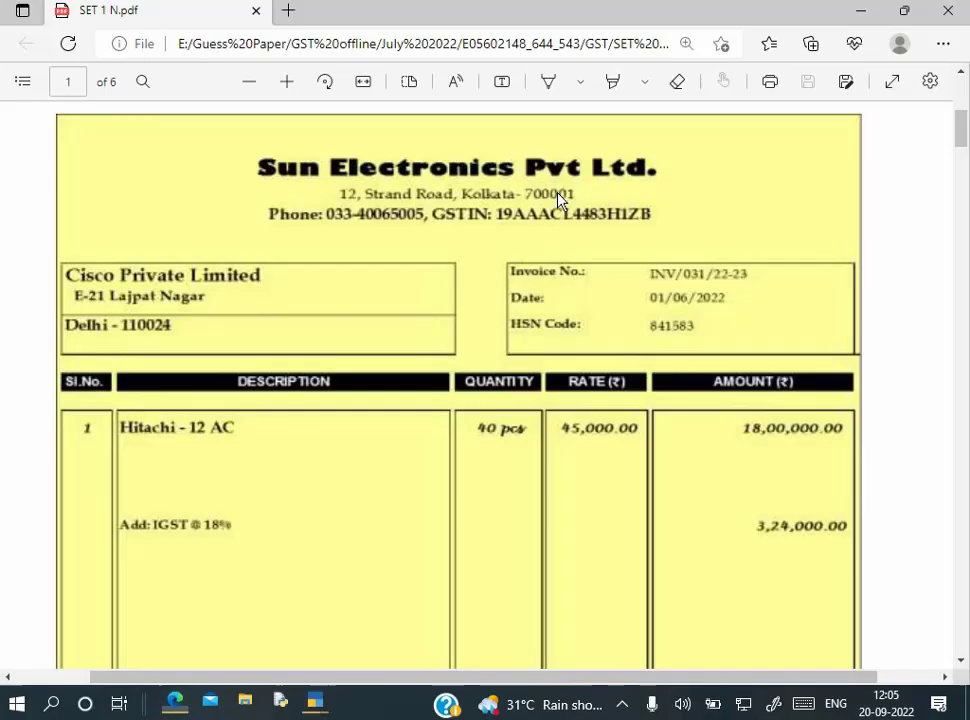
pyautogui.hotkey('alt', 'Tab')
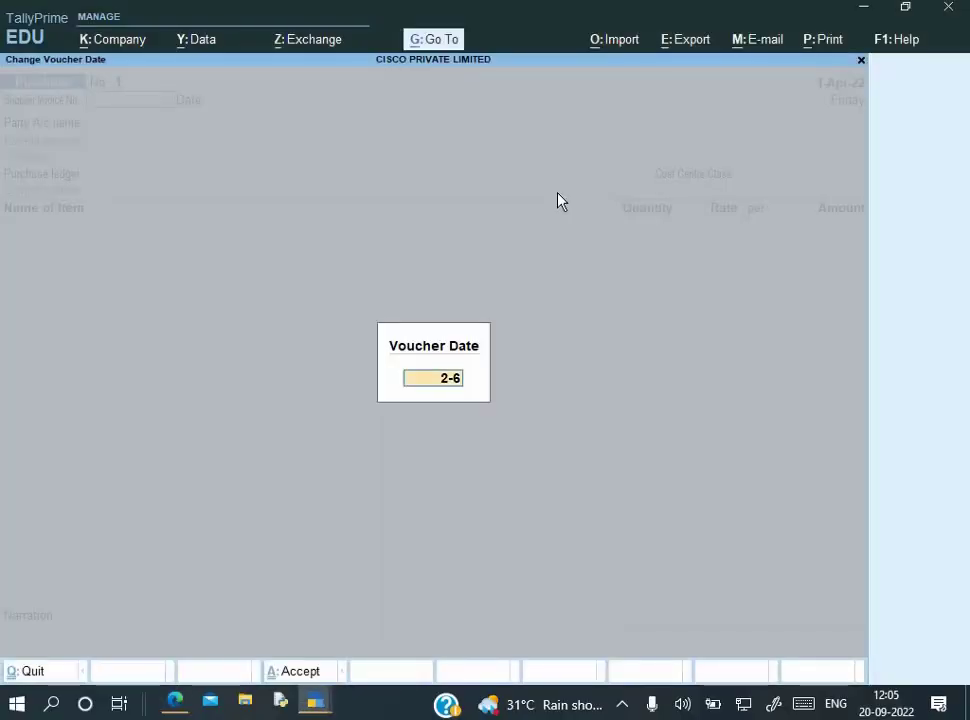
pyautogui.press('BackSpace')
pyautogui.press('BackSpace')
pyautogui.write('1-6')
pyautogui.press('Return')
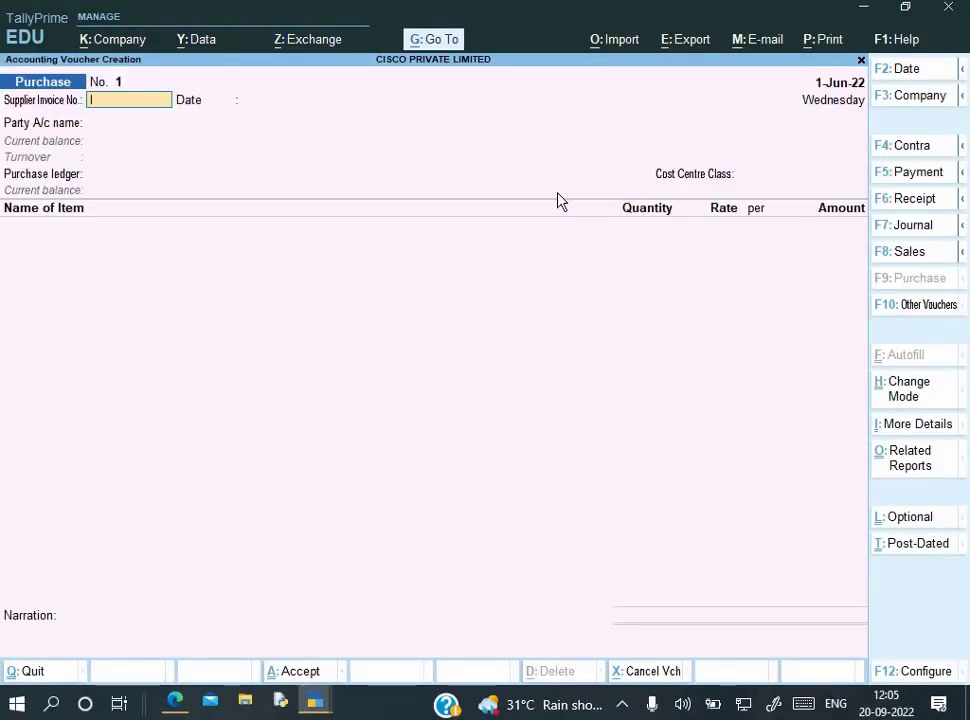
# Enter supplier invoice INV/031/22-23 and begin a new party ledger using the PDF's supplier details
pyautogui.write('INV/031/22-23')
pyautogui.press('Return')
pyautogui.press('Return')
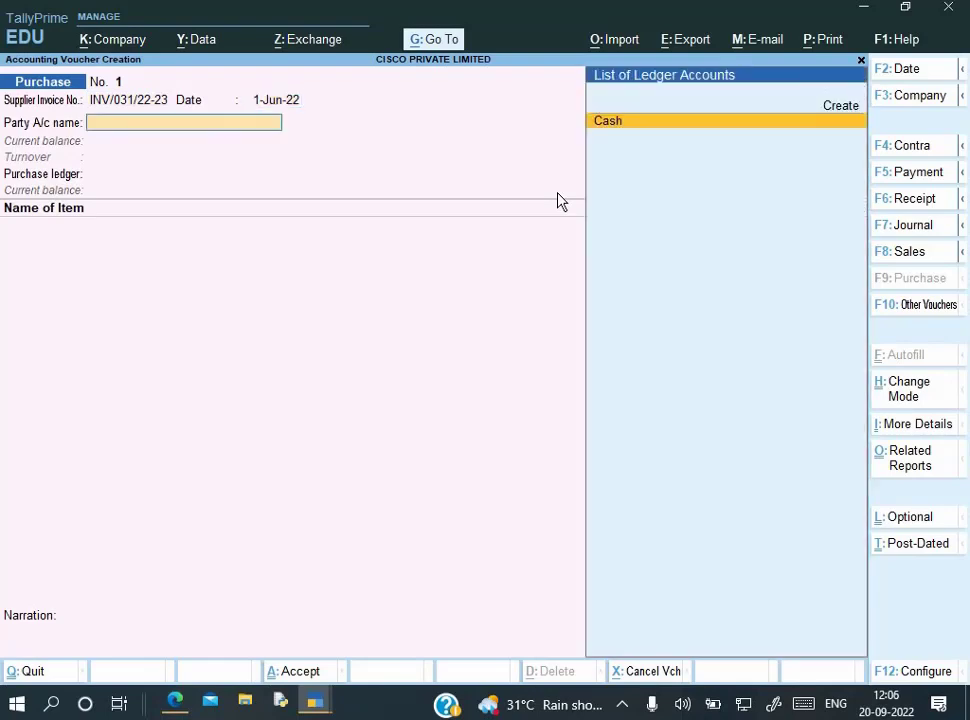
pyautogui.hotkey('alt', 'c')
pyautogui.hotkey('alt', 'Tab')
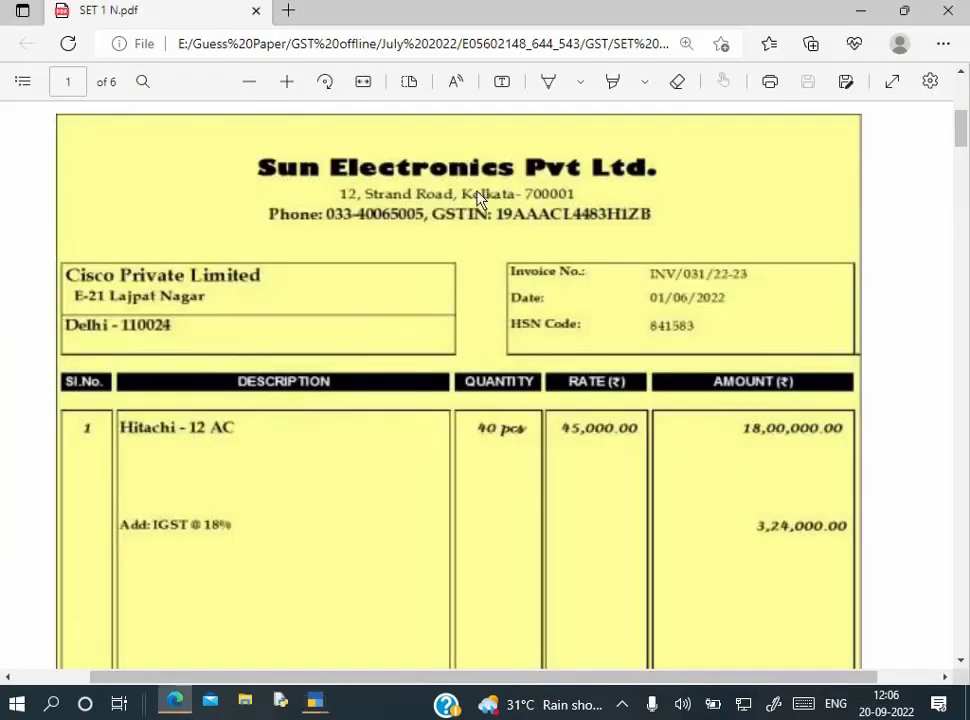
pyautogui.hotkey('alt', 'Tab')
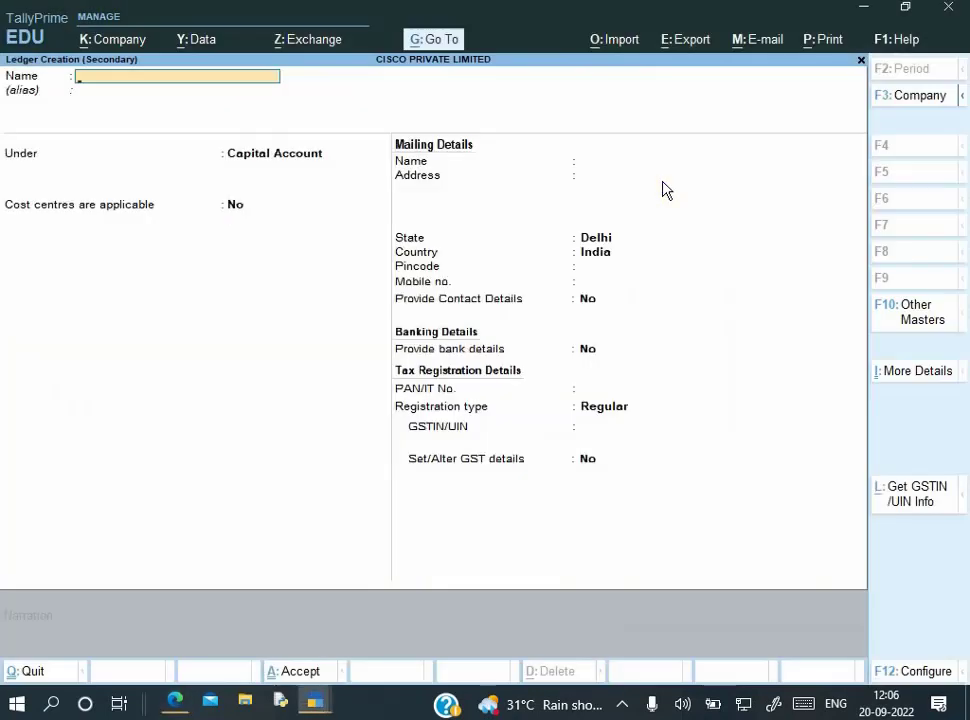
# Name the new ledger 'Sun Electronic Pvt. Ltd' and place it under Sundry Creditors
pyautogui.write('Sun Electronic Pvt. Ltd')
pyautogui.press('Return')
pyautogui.press('Return')
pyautogui.write('S')
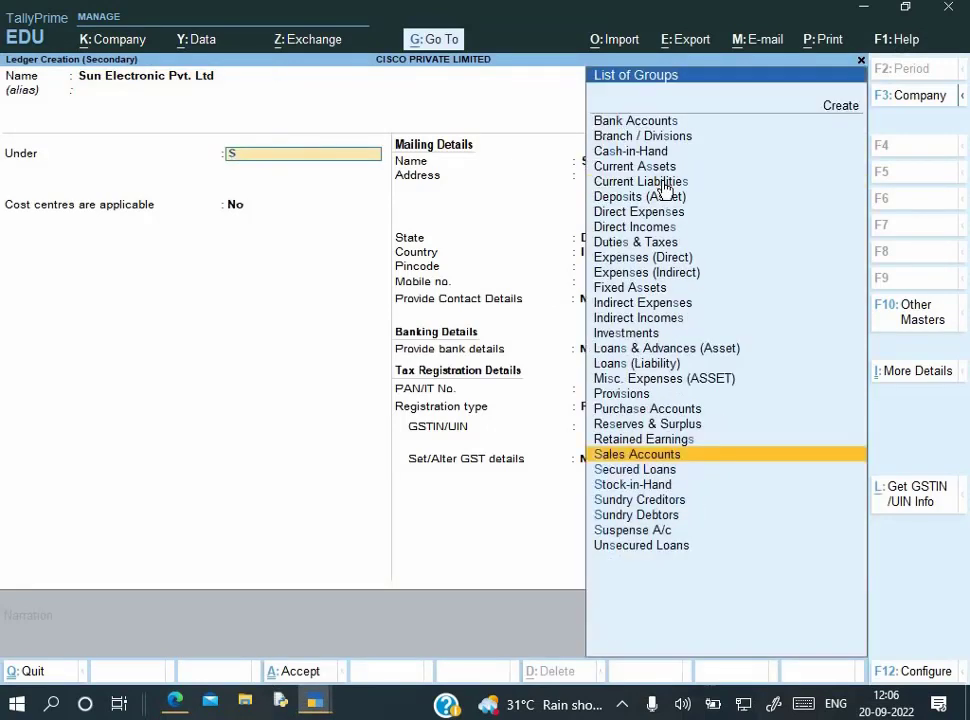
pyautogui.press('Down')
pyautogui.press('Down')
pyautogui.press('Down')
pyautogui.press('Down')
pyautogui.press('Up')
pyautogui.press('Return')
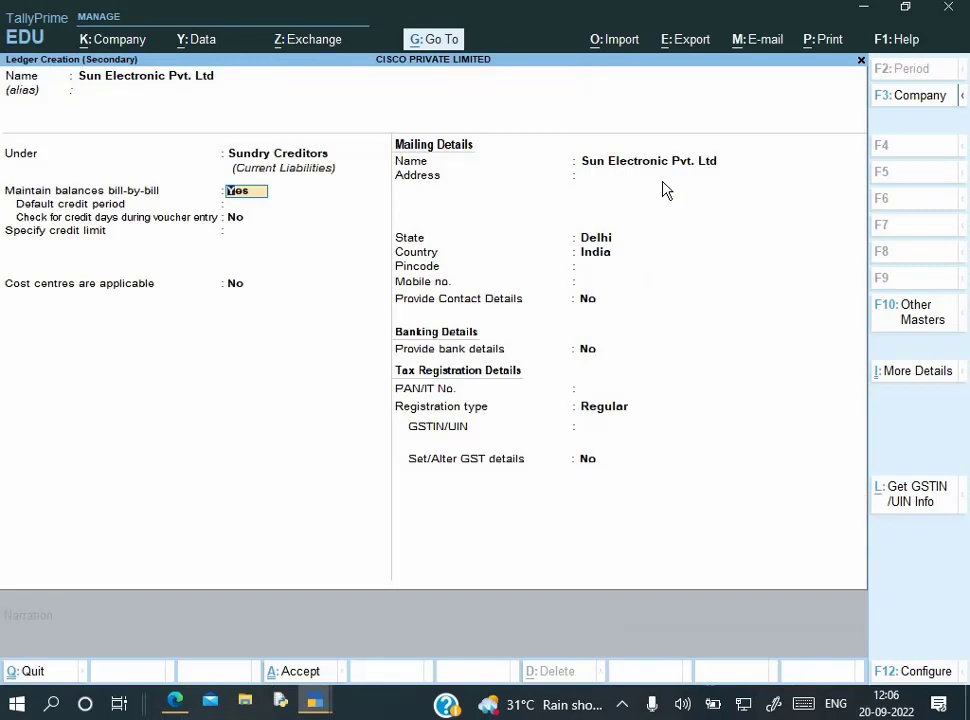
pyautogui.press('Return')
pyautogui.press('Return')
pyautogui.press('Return')
pyautogui.press('Return')
pyautogui.press('Return')
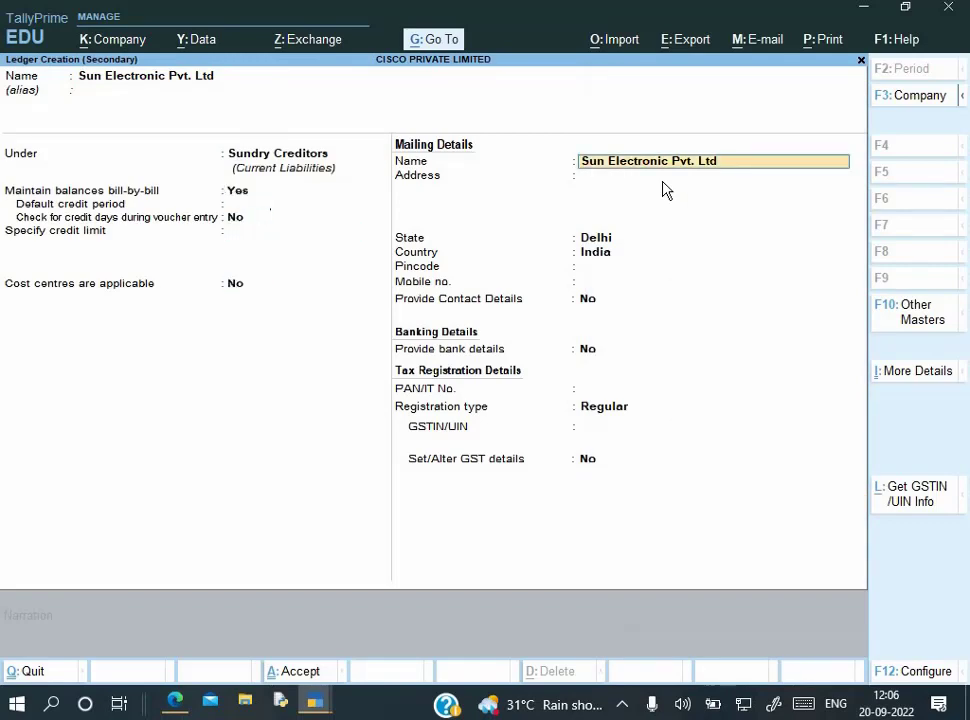
pyautogui.press('Return')
pyautogui.press('Return')
pyautogui.press('BackSpace')
pyautogui.hotkey('alt', 'Tab')
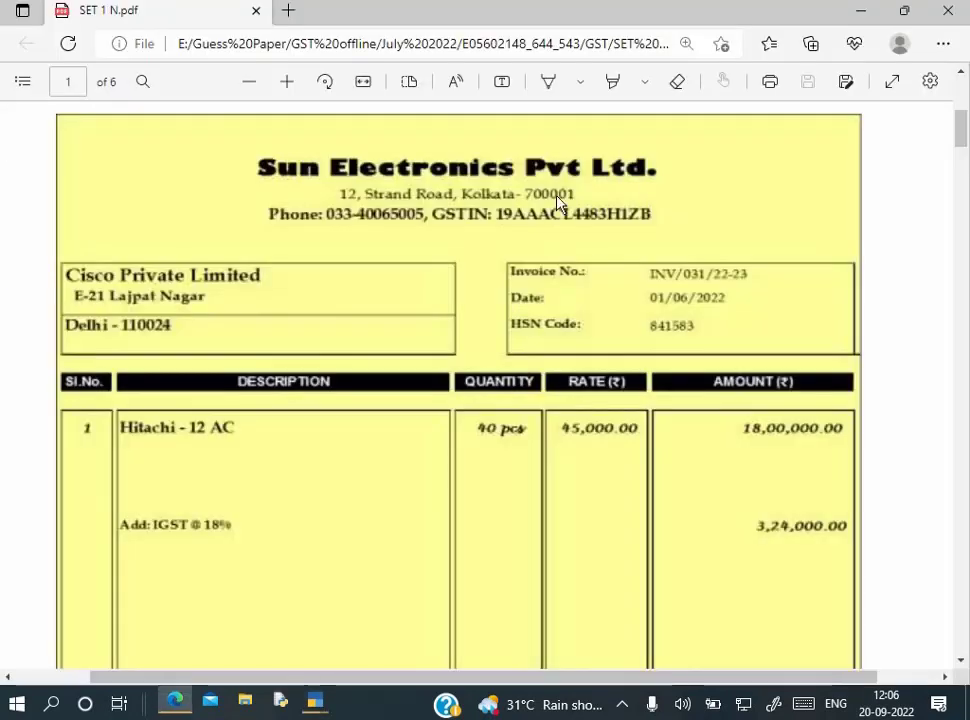
pyautogui.hotkey('alt', 'Tab')
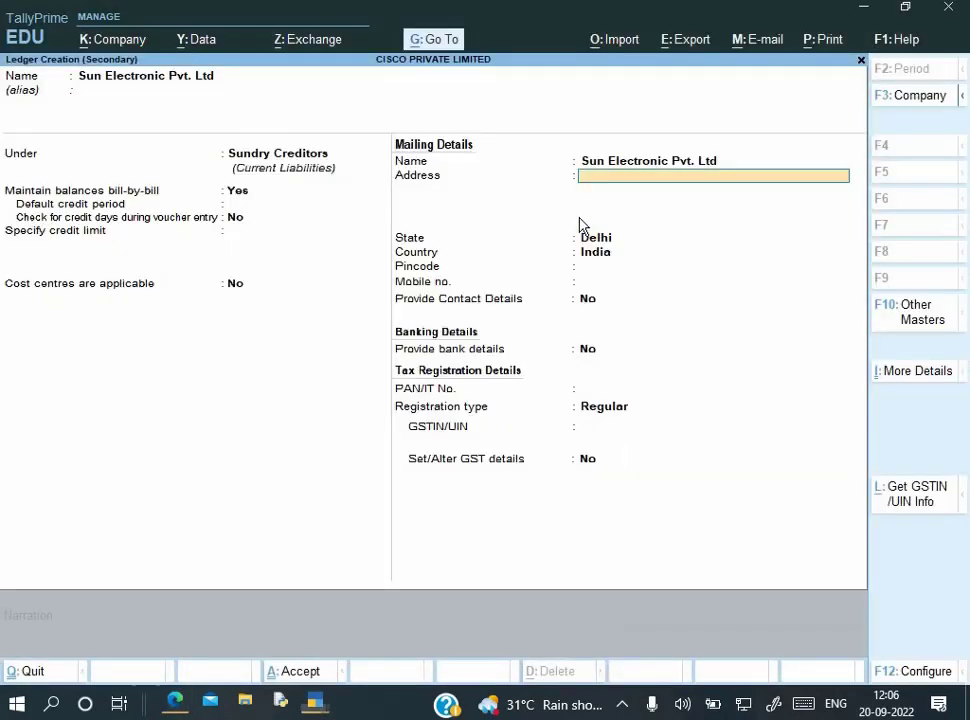
pyautogui.press('Return')
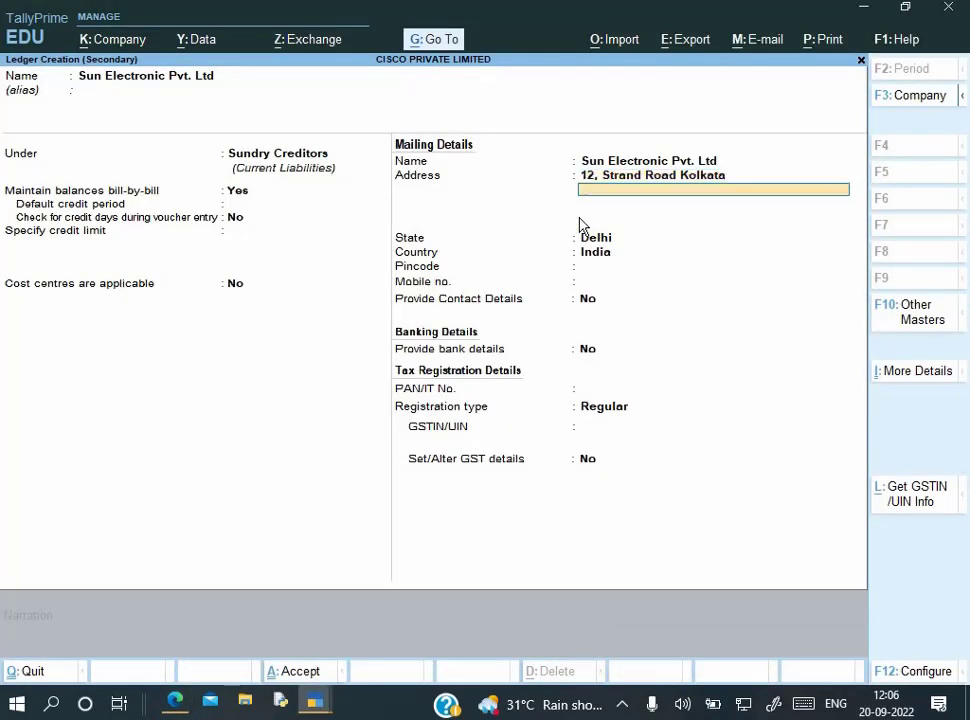
pyautogui.press('Return')
pyautogui.press('Return')
pyautogui.hotkey('alt', 'Tab')
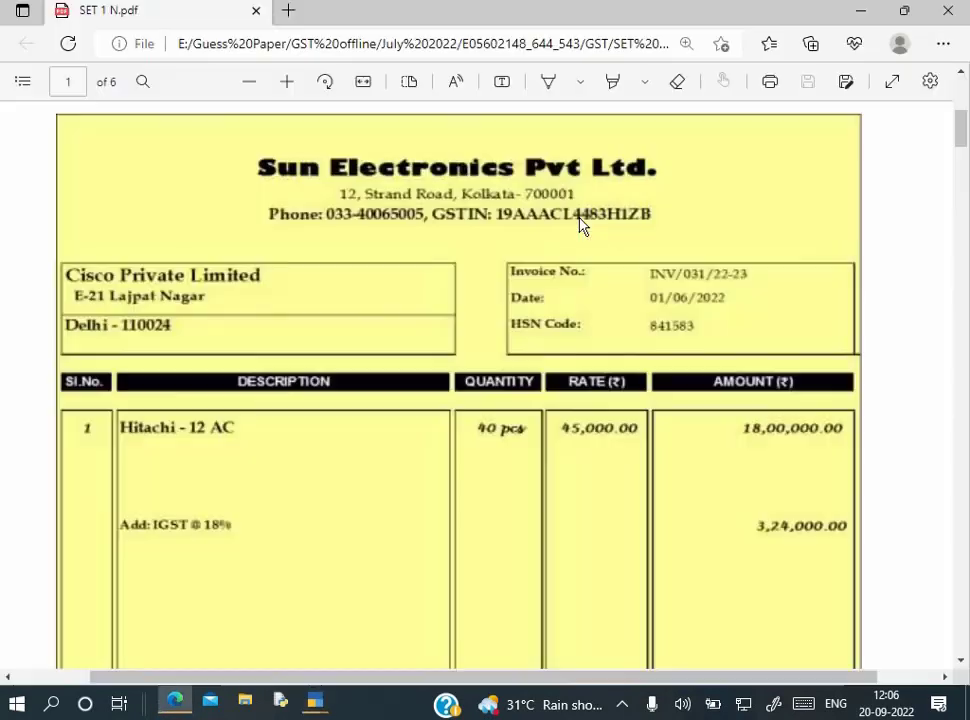
pyautogui.hotkey('alt', 'Tab')
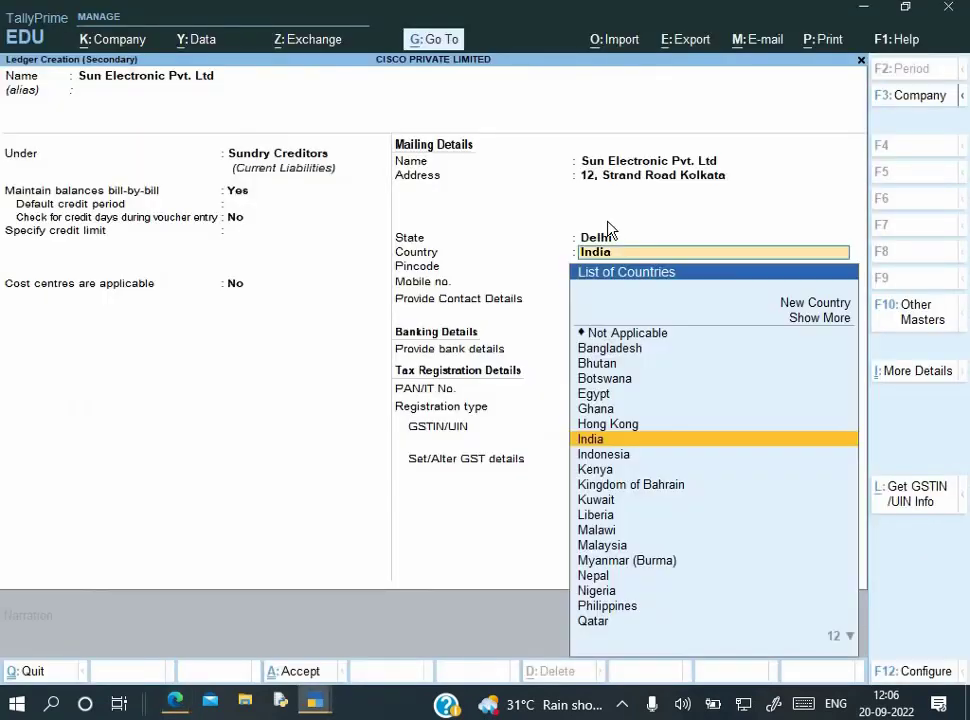
pyautogui.press('BackSpace')
pyautogui.write('We')
pyautogui.press('Return')
# Set pincode 700001, leave mobile blank, and choose Yes for Provide Contact Details
pyautogui.hotkey('alt', 'Tab')
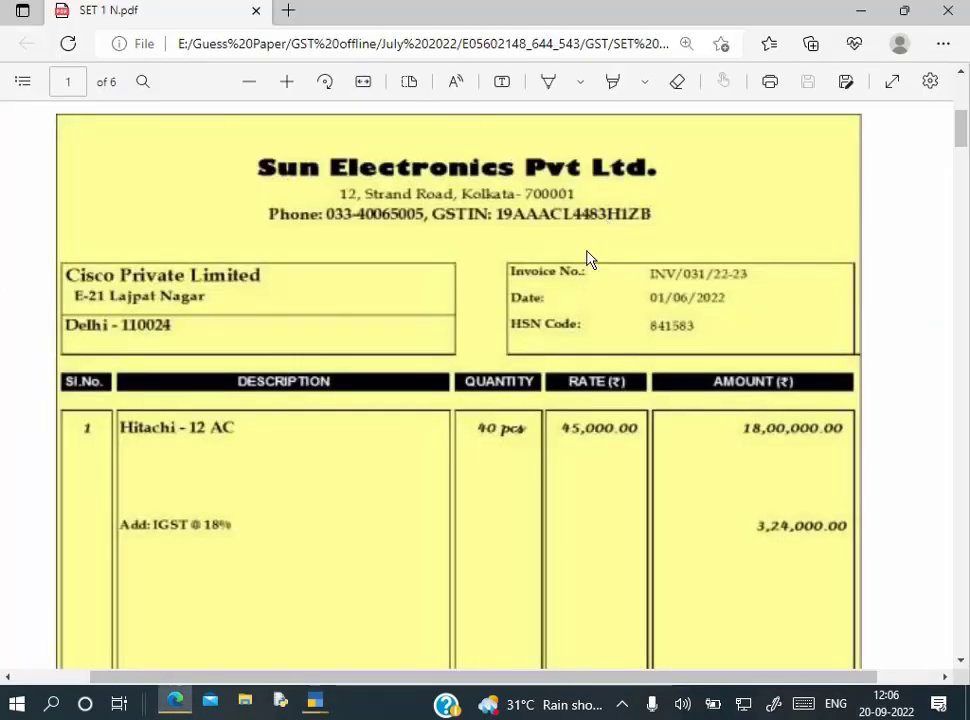
pyautogui.hotkey('alt', 'Tab')
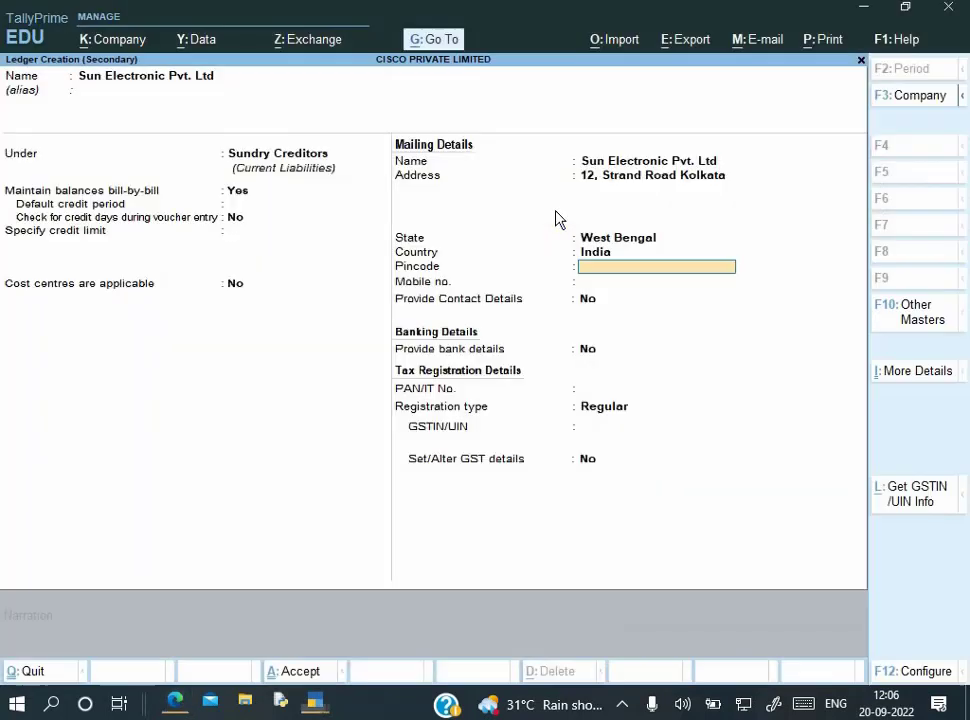
pyautogui.write('7')
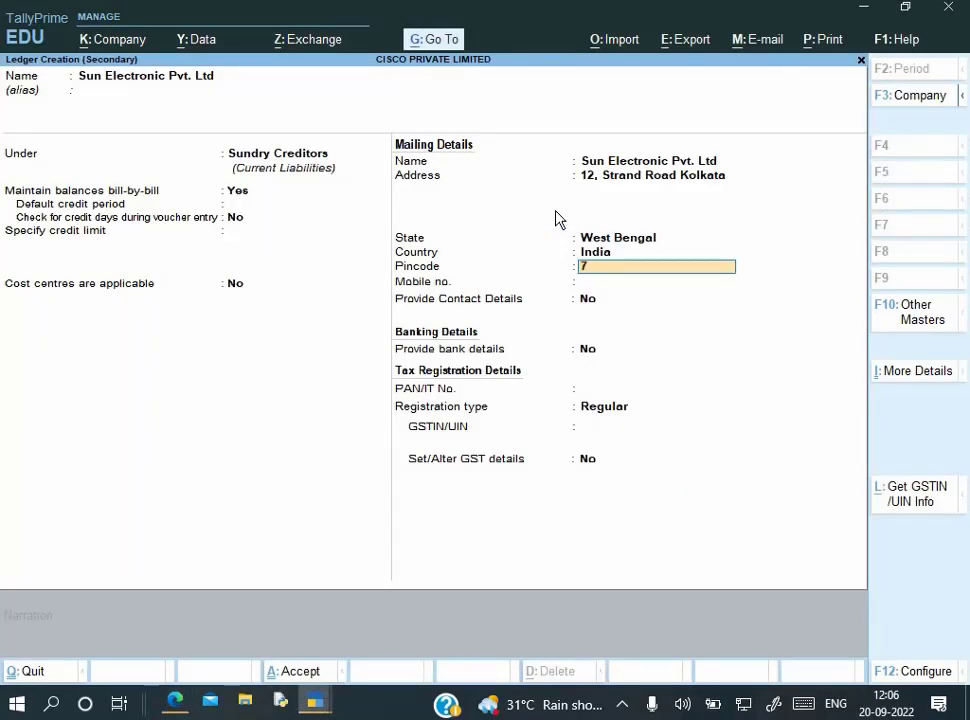
pyautogui.write('00001')
pyautogui.press('Return')
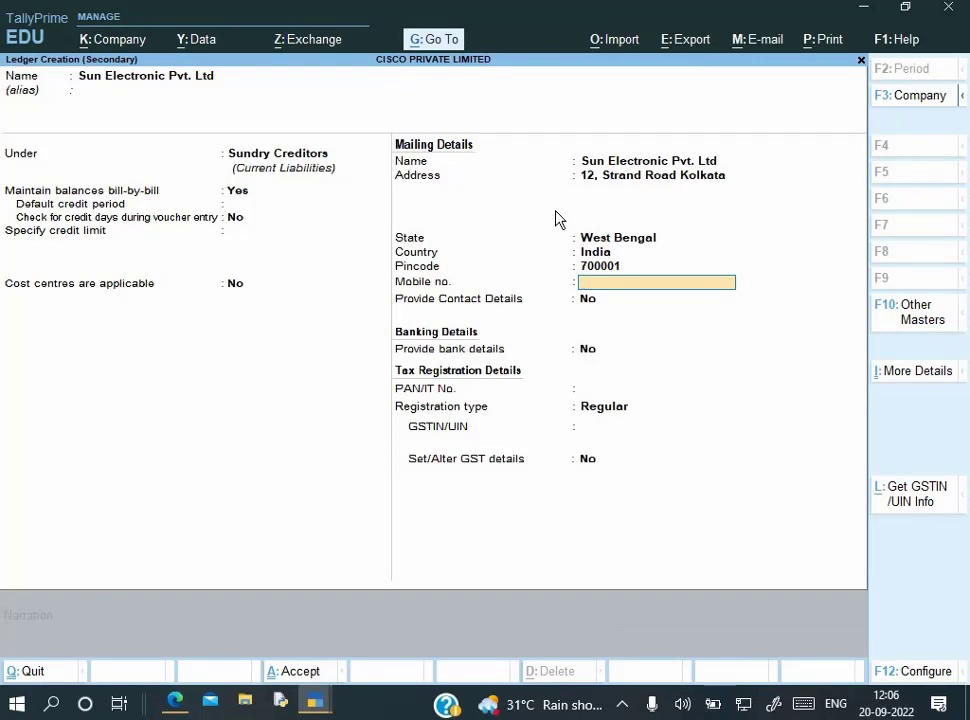
pyautogui.press('Return')
pyautogui.hotkey('alt', 'Tab')
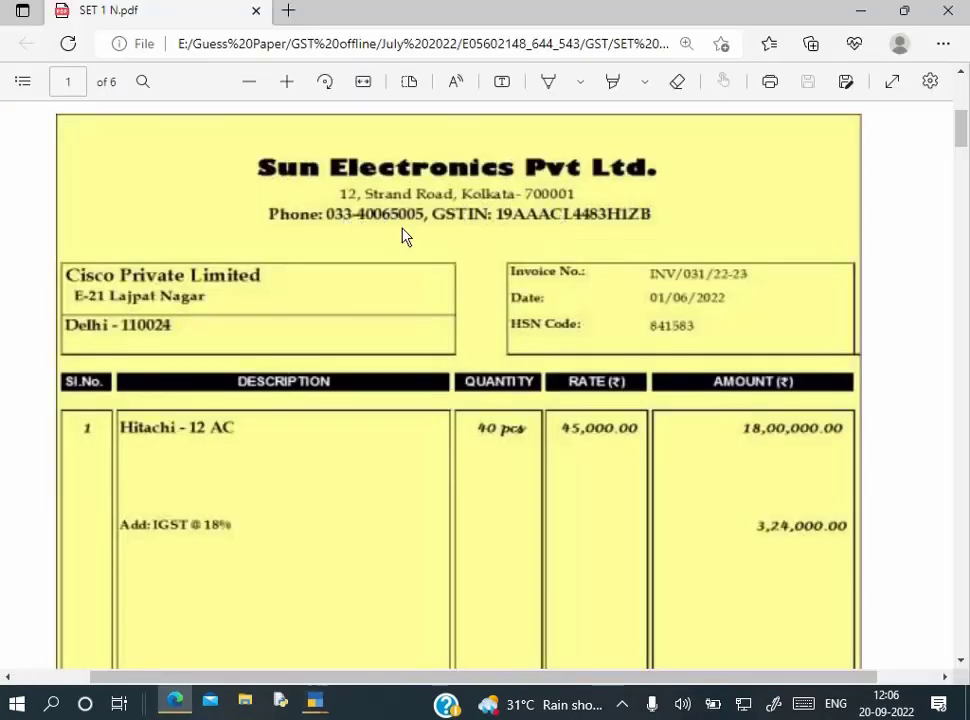
pyautogui.hotkey('alt', 'Tab')
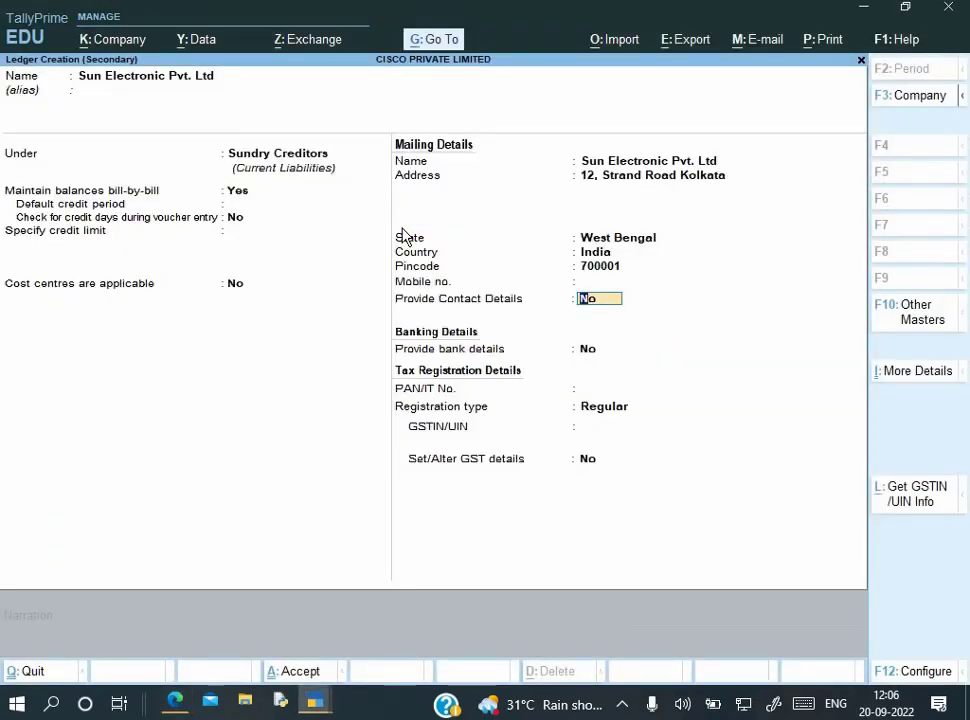
pyautogui.write('y')
pyautogui.press('Return')
pyautogui.press('Return')
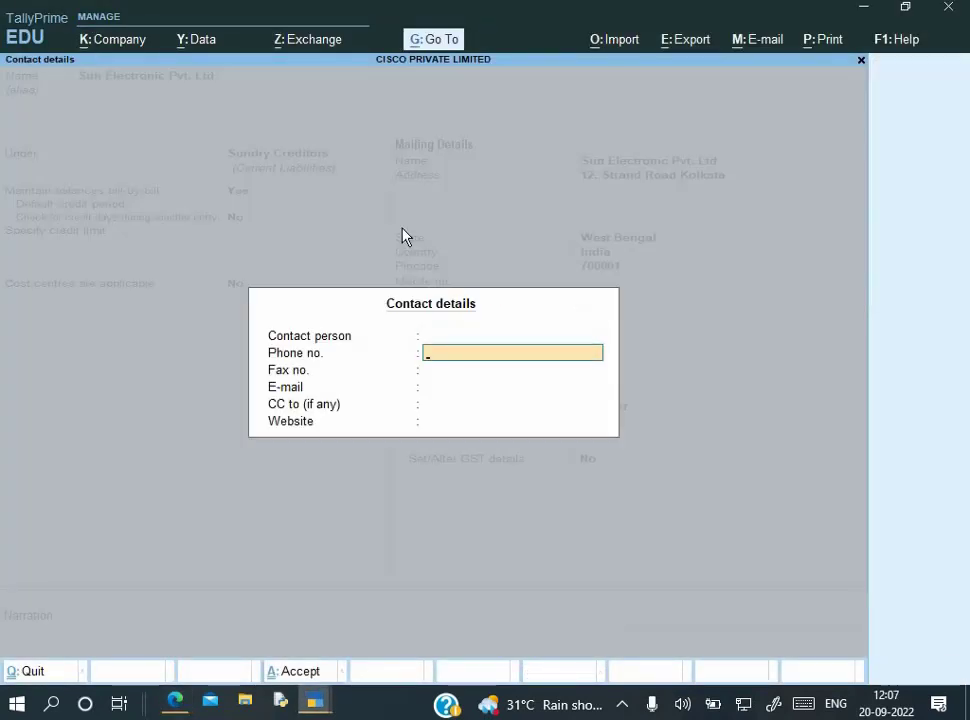
# Fill in the supplier's phone number from the invoice and accept the contact details
pyautogui.hotkey('alt', 'Tab')
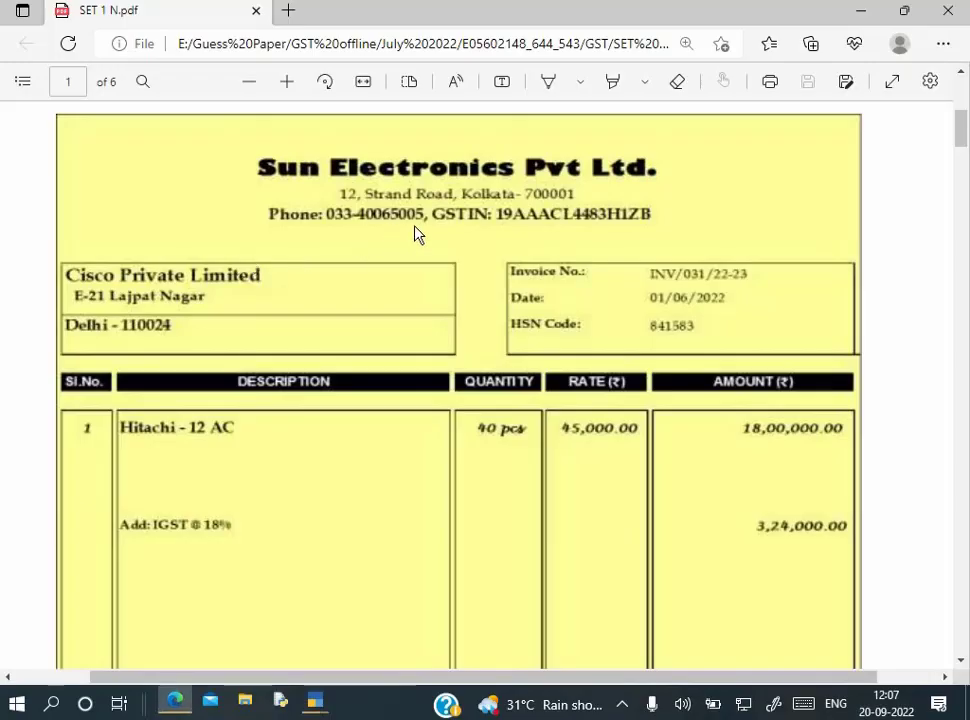
pyautogui.hotkey('alt', 'Tab')
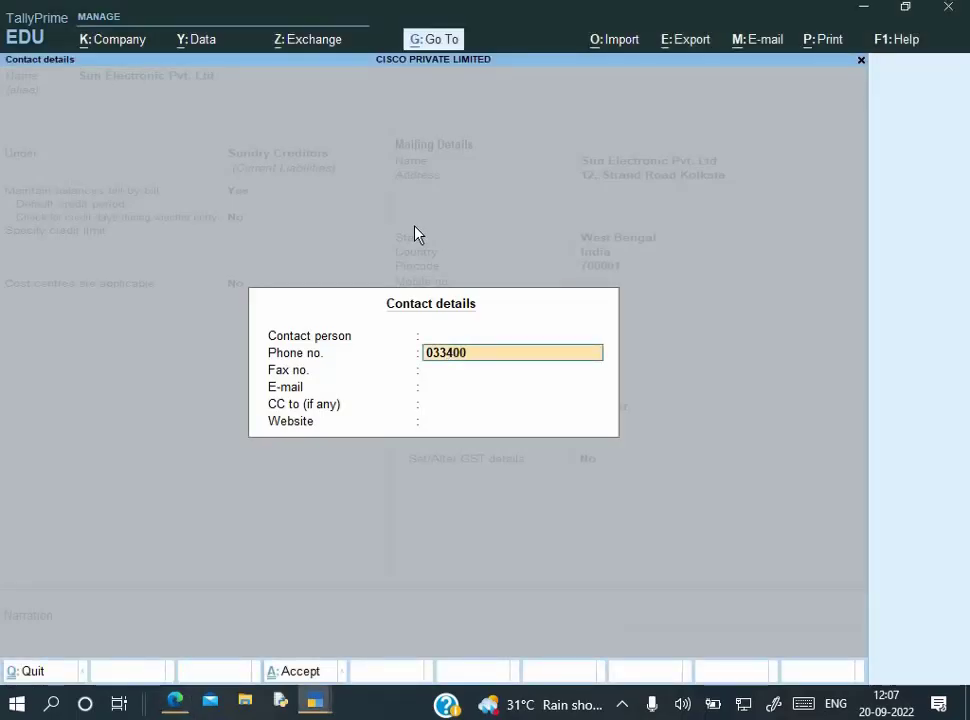
pyautogui.hotkey('alt', 'Tab')
pyautogui.hotkey('alt', 'Tab')
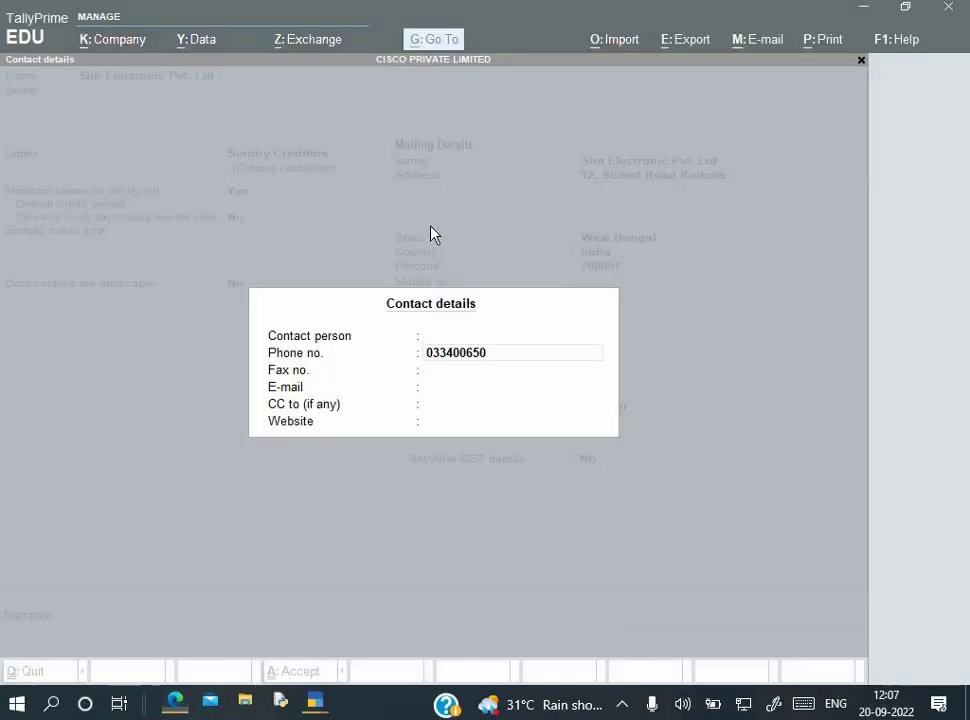
pyautogui.write('05')
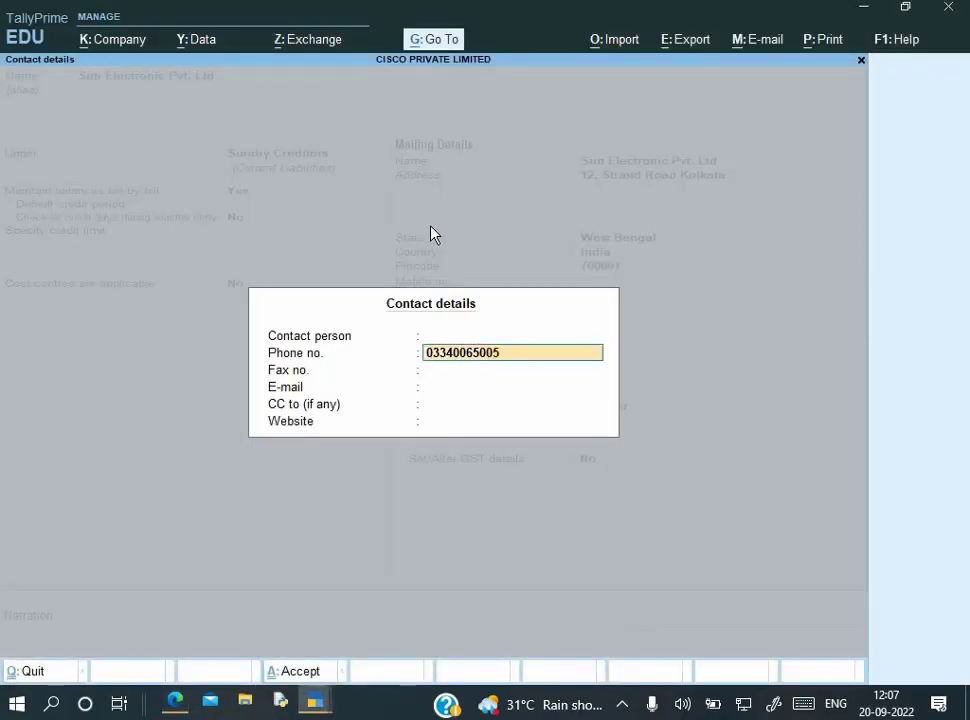
pyautogui.press('Return')
pyautogui.press('Return')
pyautogui.press('Return')
pyautogui.press('Return')
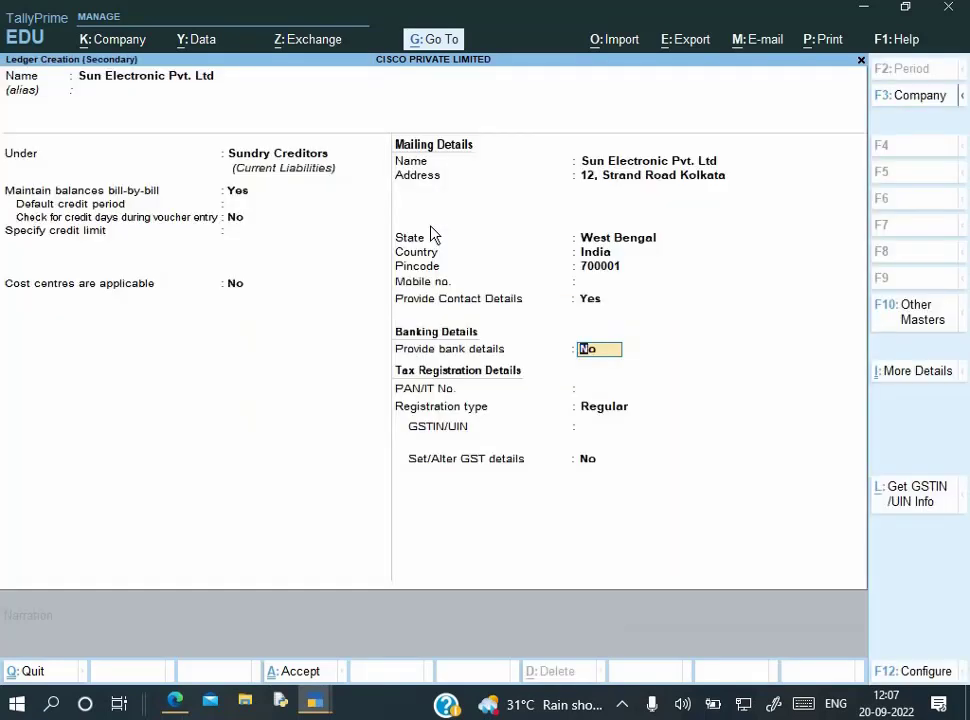
pyautogui.hotkey('alt', 'Tab')
pyautogui.hotkey('alt', 'Tab')
pyautogui.press('Return')
pyautogui.hotkey('alt', 'Tab')
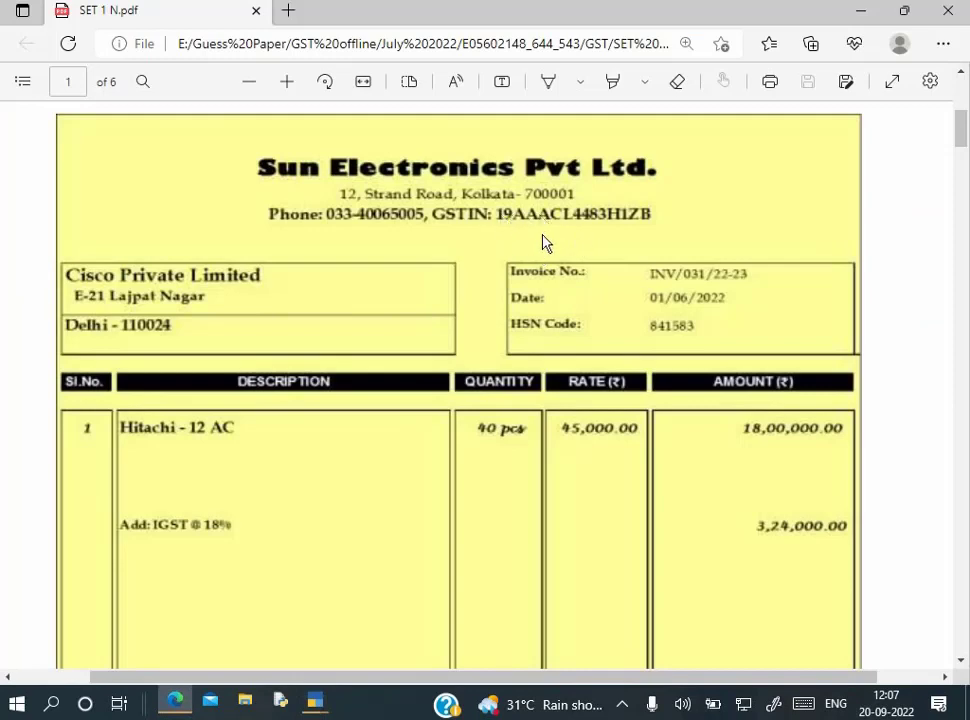
# Enter the supplier's PAN from the invoice in the PAN/IT No. field
pyautogui.hotkey('alt', 'Tab')
pyautogui.write('AACL4483')
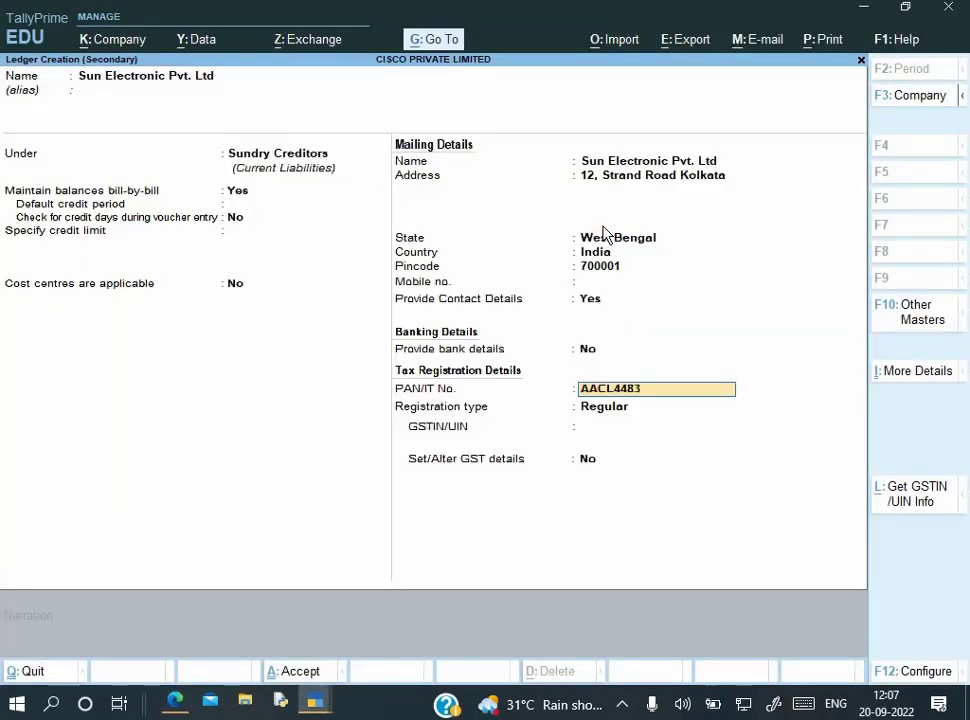
pyautogui.press('BackSpace')
pyautogui.press('BackSpace')
pyautogui.press('BackSpace')
pyautogui.press('BackSpace')
pyautogui.press('BackSpace')
pyautogui.press('BackSpace')
pyautogui.press('BackSpace')
pyautogui.press('BackSpace')
pyautogui.press('Return')
# Keep Regular registration, enter the supplier's GSTIN, and finish the ledger to the save prompt
pyautogui.press('BackSpace')
pyautogui.press('Return')
pyautogui.press('Return')
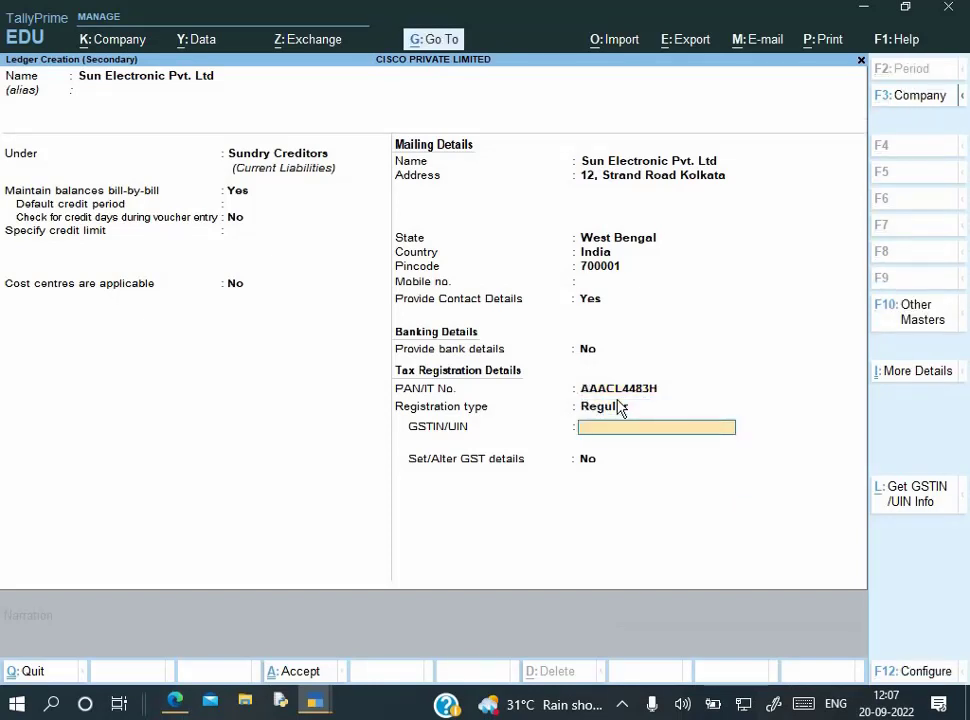
pyautogui.hotkey('alt', 'Tab')
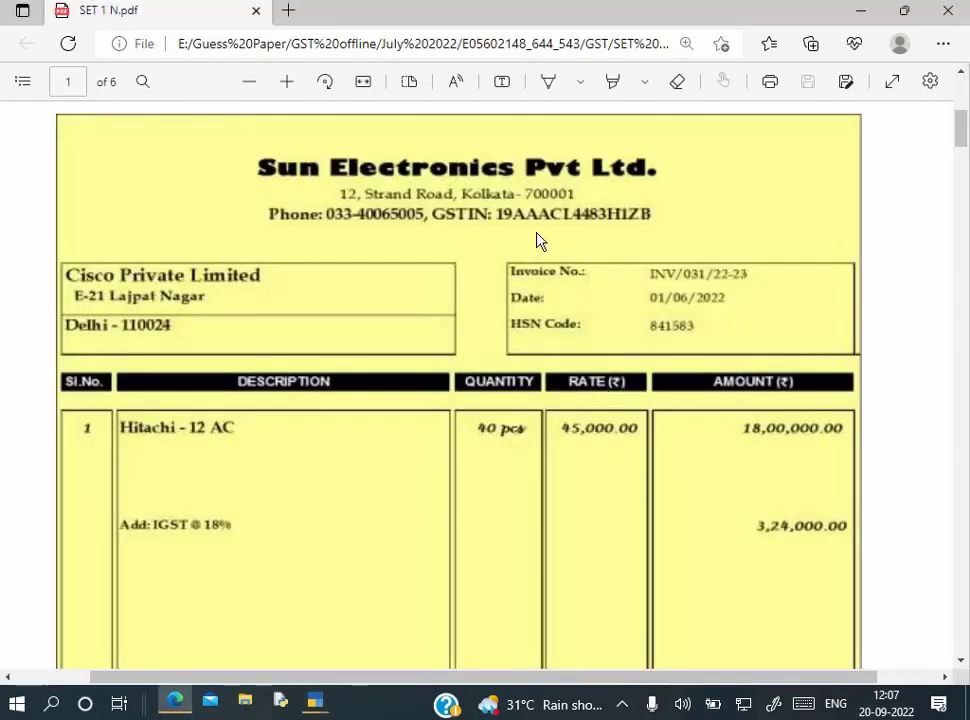
pyautogui.hotkey('alt', 'Tab')
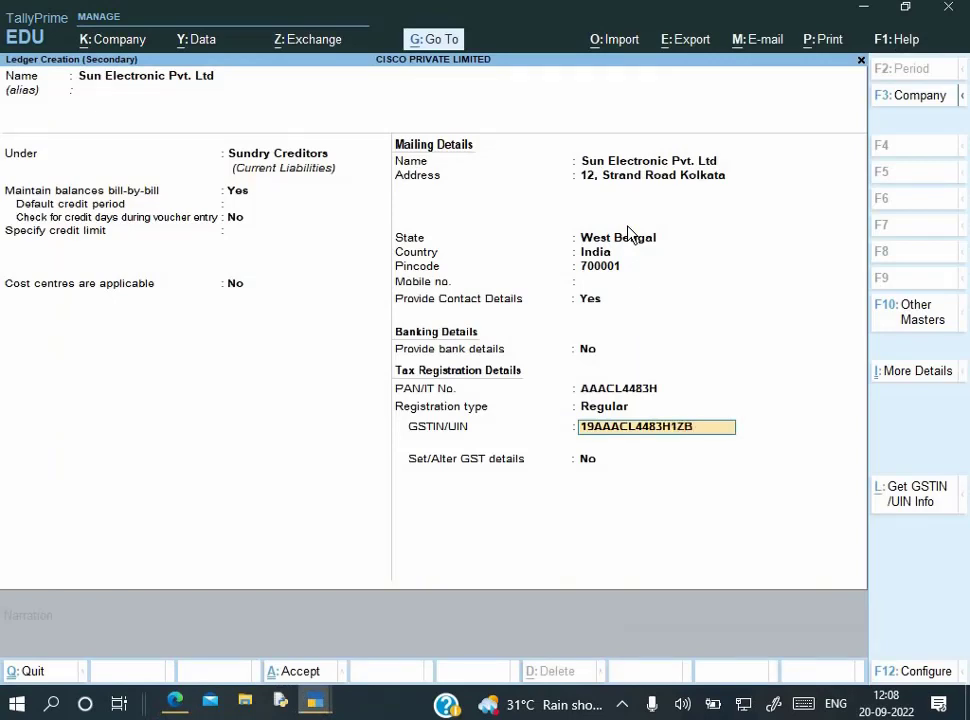
pyautogui.press('Return')
pyautogui.press('Return')
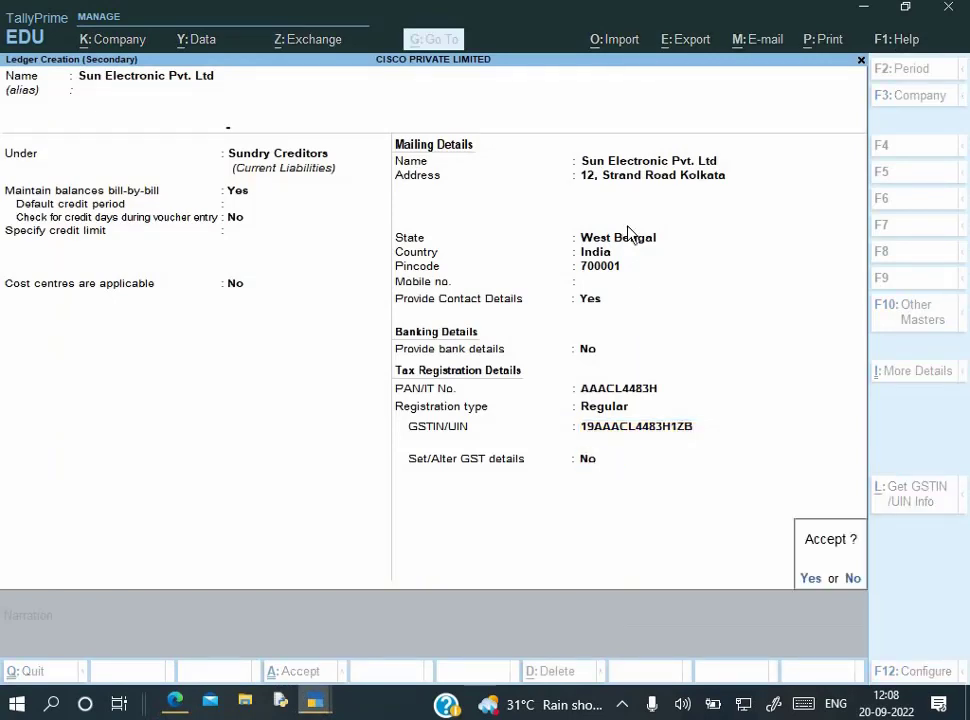
pyautogui.press('Return')
pyautogui.press('Return')
pyautogui.press('Return')
pyautogui.press('Return')
pyautogui.press('Return')
pyautogui.press('Return')
pyautogui.press('Return')
pyautogui.press('Return')
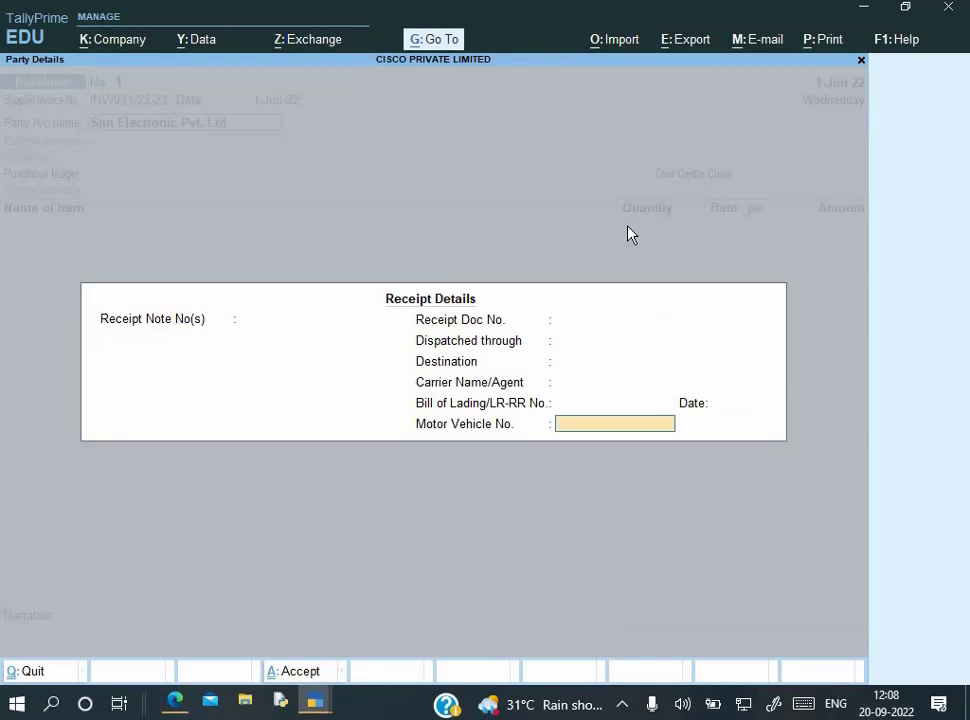
# Accept the party details and create ledger Purchase under Purchase Accounts
pyautogui.press('Return')
pyautogui.press('Return')
pyautogui.press('Return')
pyautogui.press('Return')
pyautogui.press('Return')
pyautogui.press('Return')
pyautogui.press('Return')
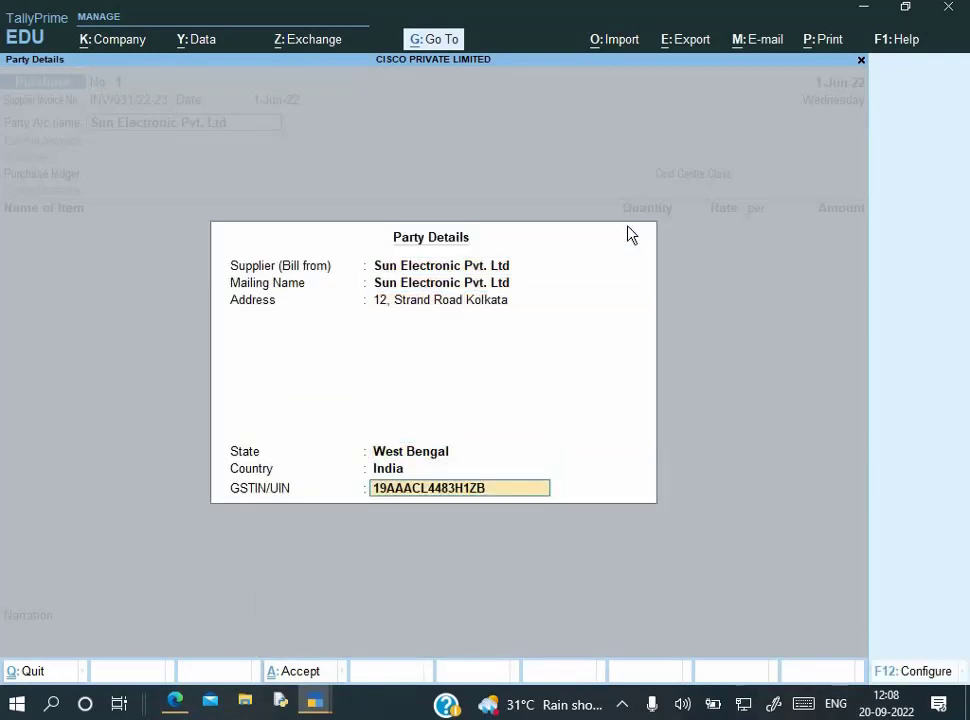
pyautogui.press('Return')
pyautogui.press('Return')
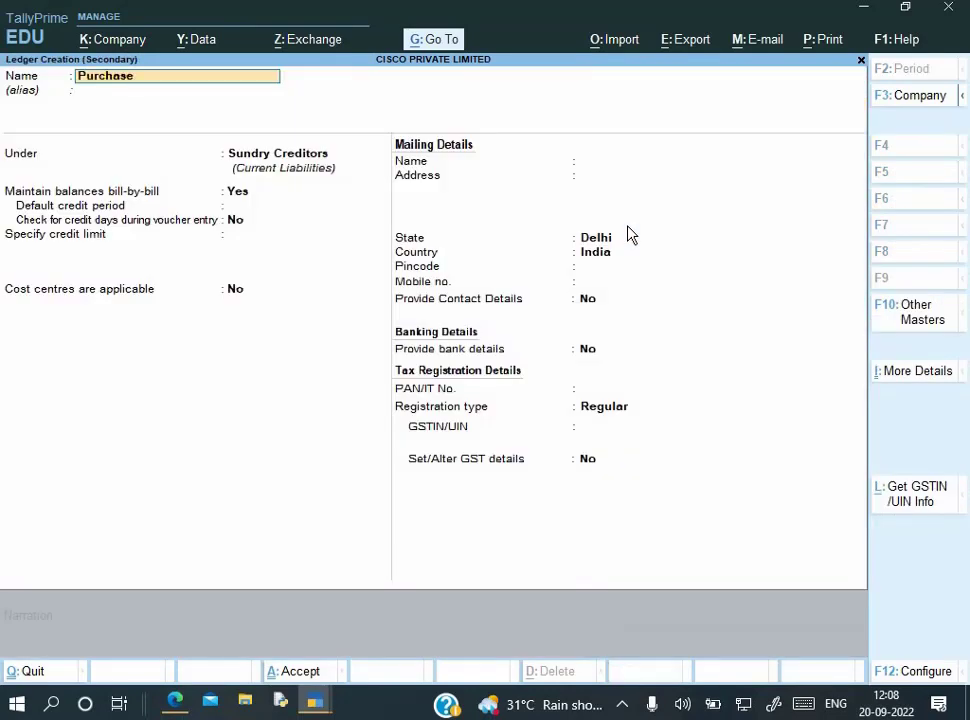
pyautogui.press('Return')
pyautogui.write('Pur')
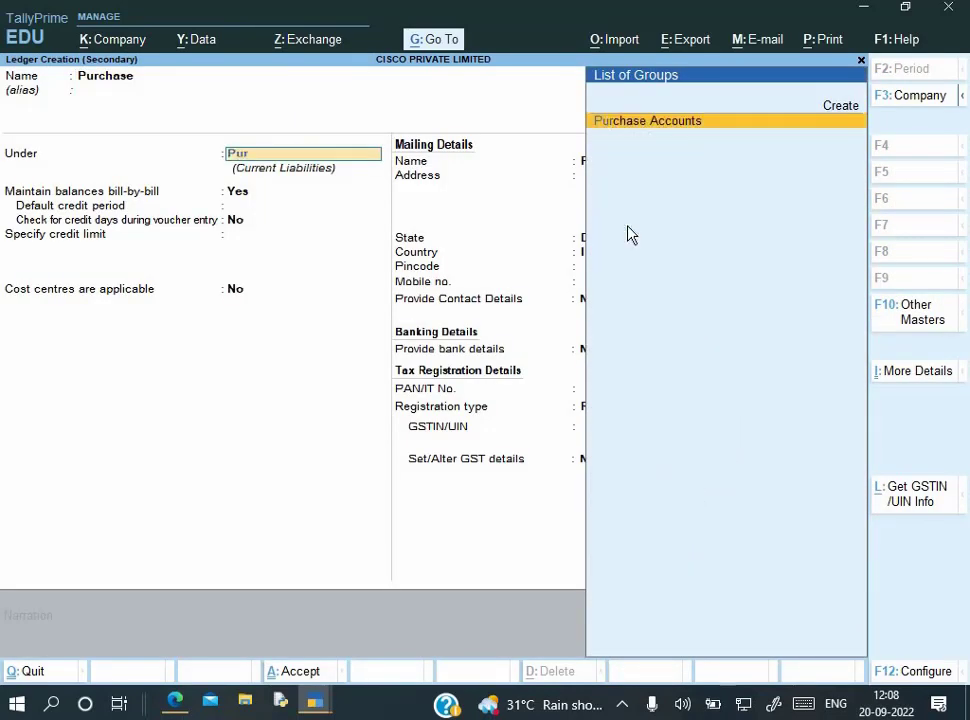
pyautogui.press('Return')
pyautogui.press('Return')
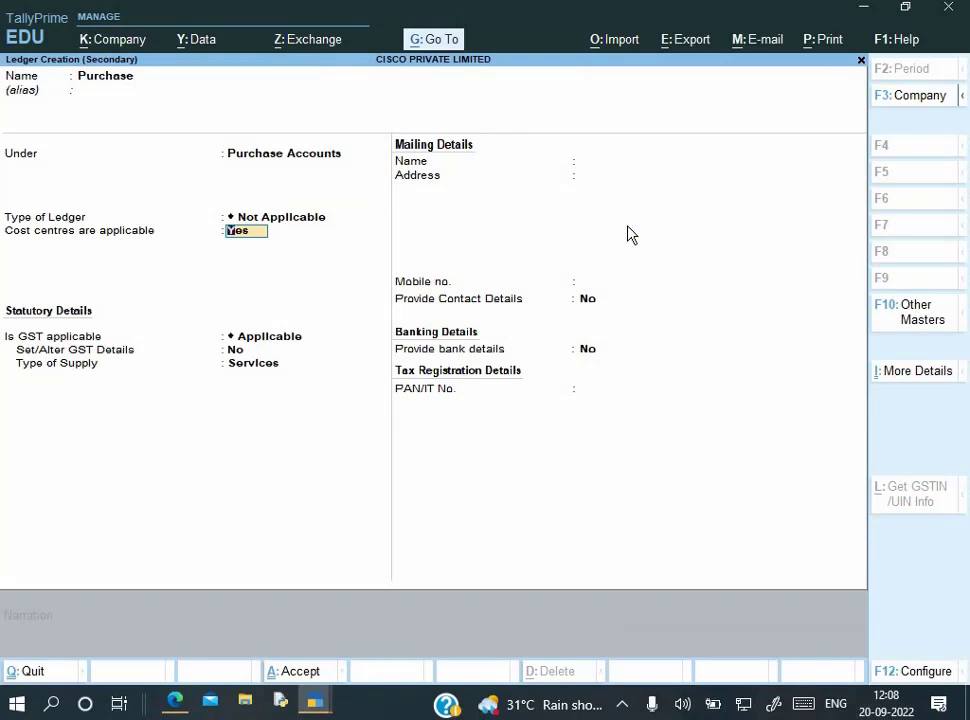
pyautogui.write('n')
pyautogui.press('Return')
pyautogui.press('BackSpace')
# Disable cost centres in the company features (F11)
pyautogui.press('F11')
pyautogui.press('Down')
pyautogui.press('Down')
pyautogui.write('n')
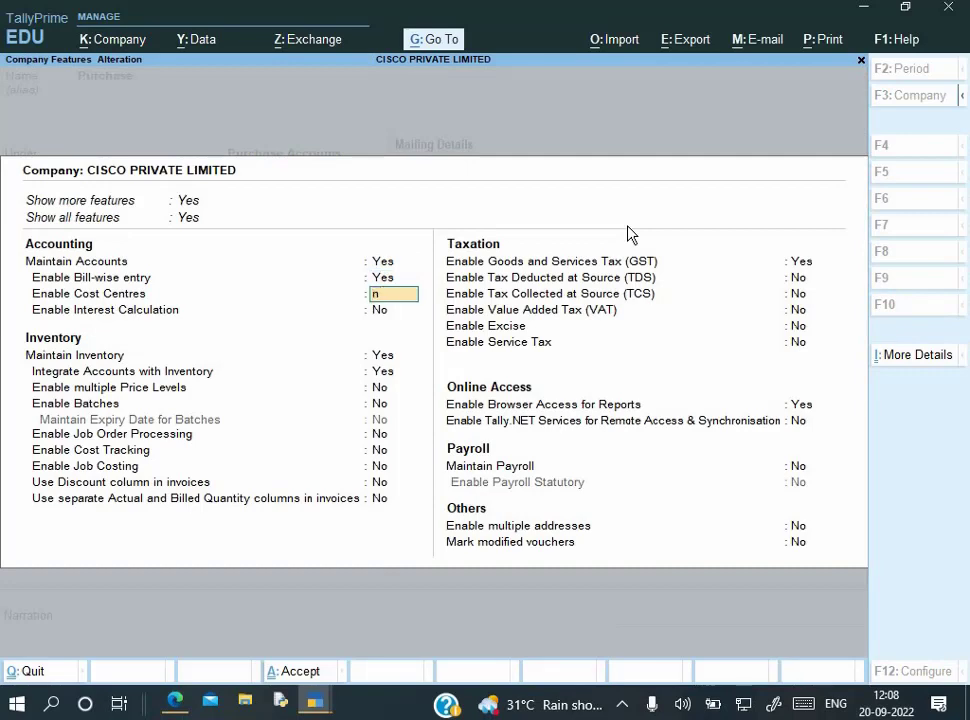
pyautogui.press('Return')
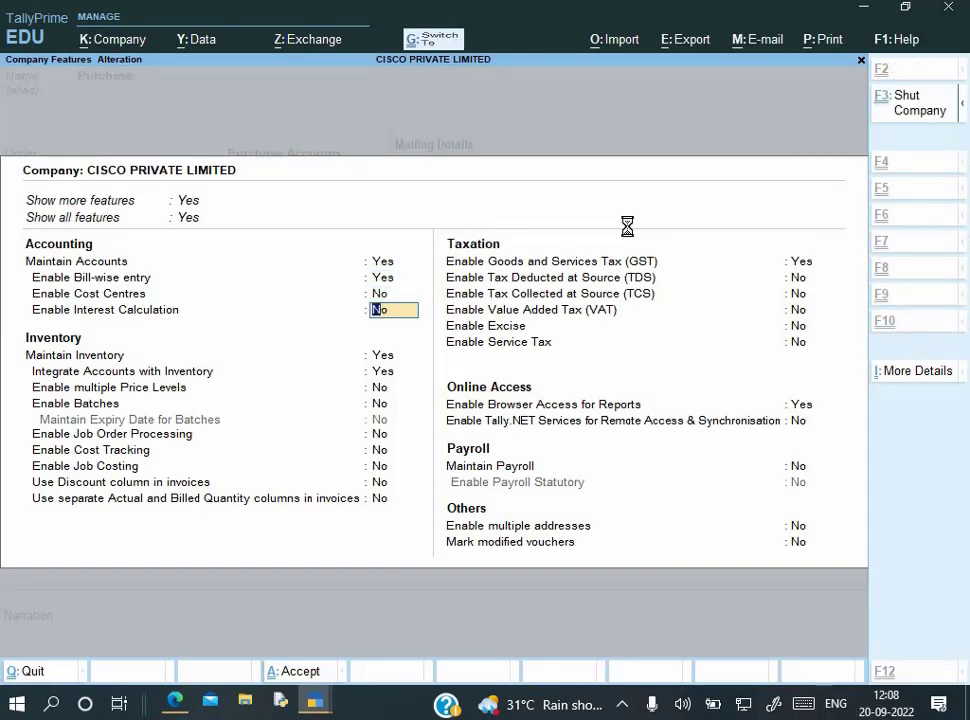
pyautogui.hotkey('ctrl', 'a')
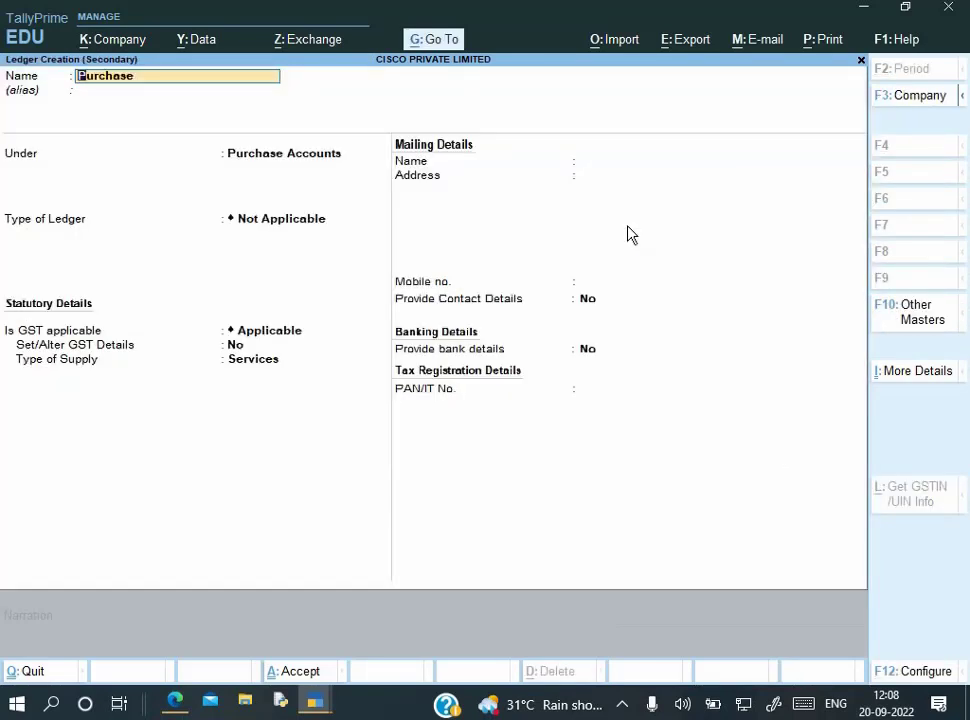
# Keep GST applicable on the Purchase ledger with Goods as supply type, and save it
pyautogui.press('Return')
pyautogui.press('Return')
pyautogui.press('Return')
pyautogui.press('Return')
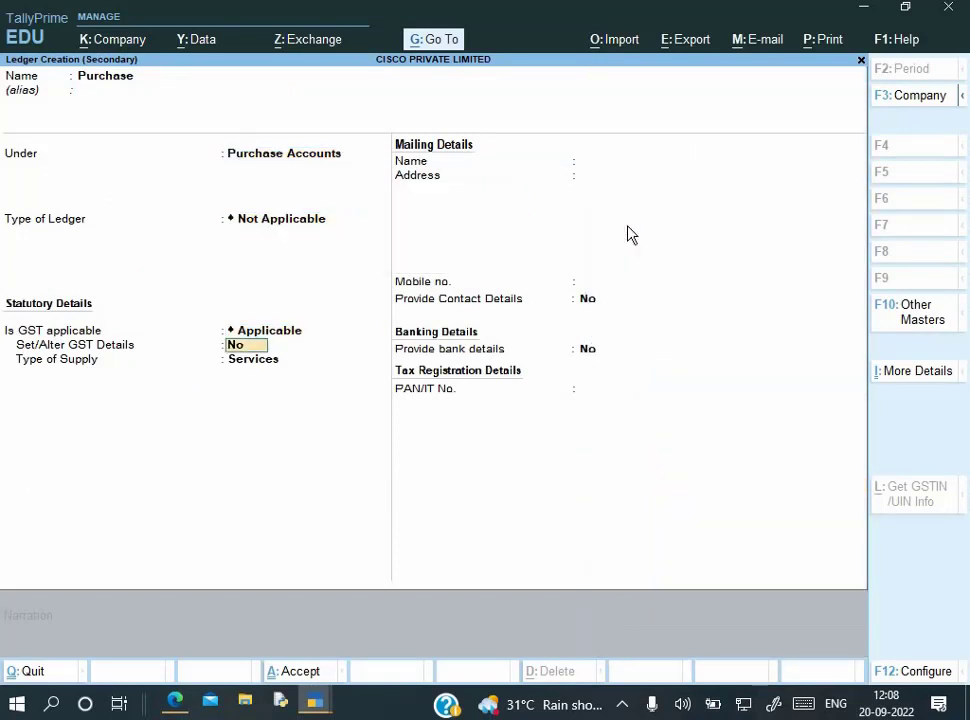
pyautogui.press('BackSpace')
pyautogui.press('Return')
pyautogui.press('Return')
pyautogui.press('Up')
pyautogui.press('Return')
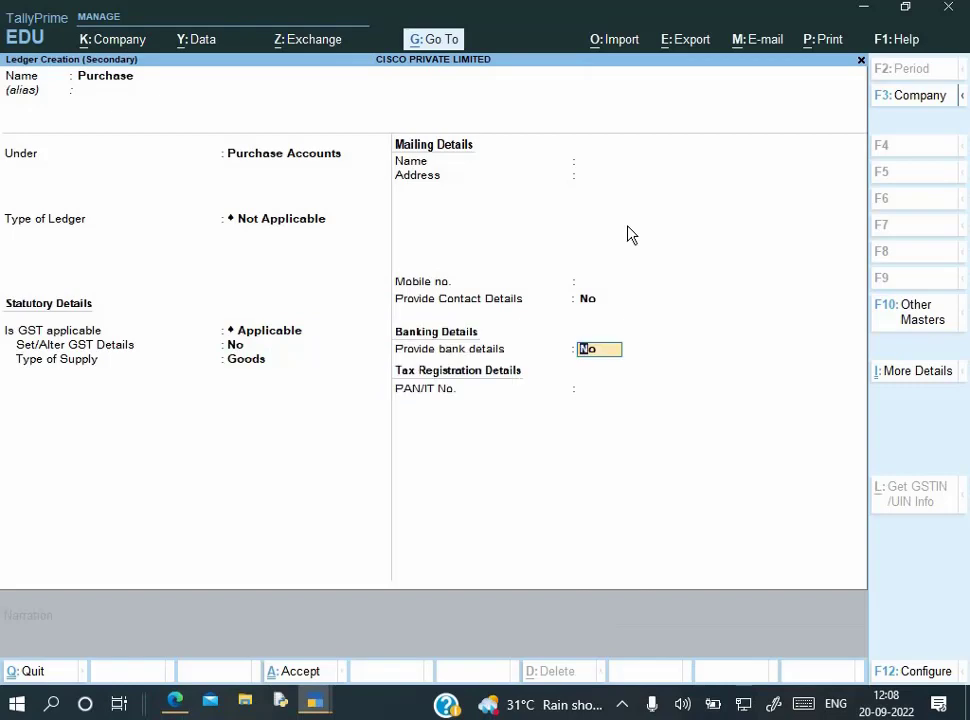
pyautogui.hotkey('ctrl', 'a')
pyautogui.press('Return')
pyautogui.press('Return')
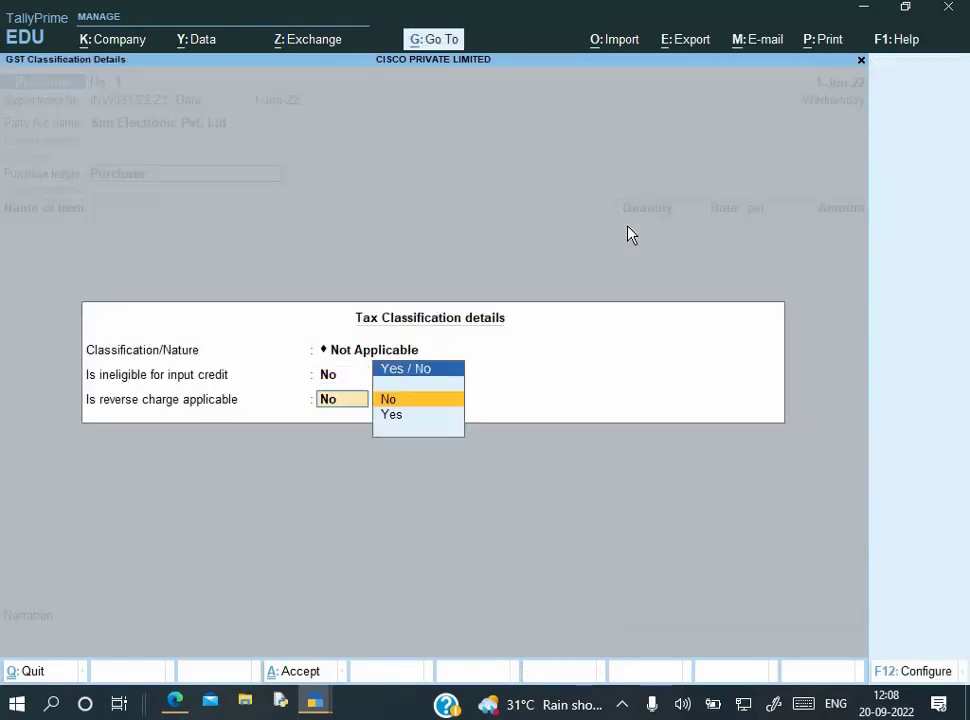
pyautogui.press('Return')
# Recheck the Purchase ledger's tax classification details and return to the voucher
pyautogui.press('BackSpace')
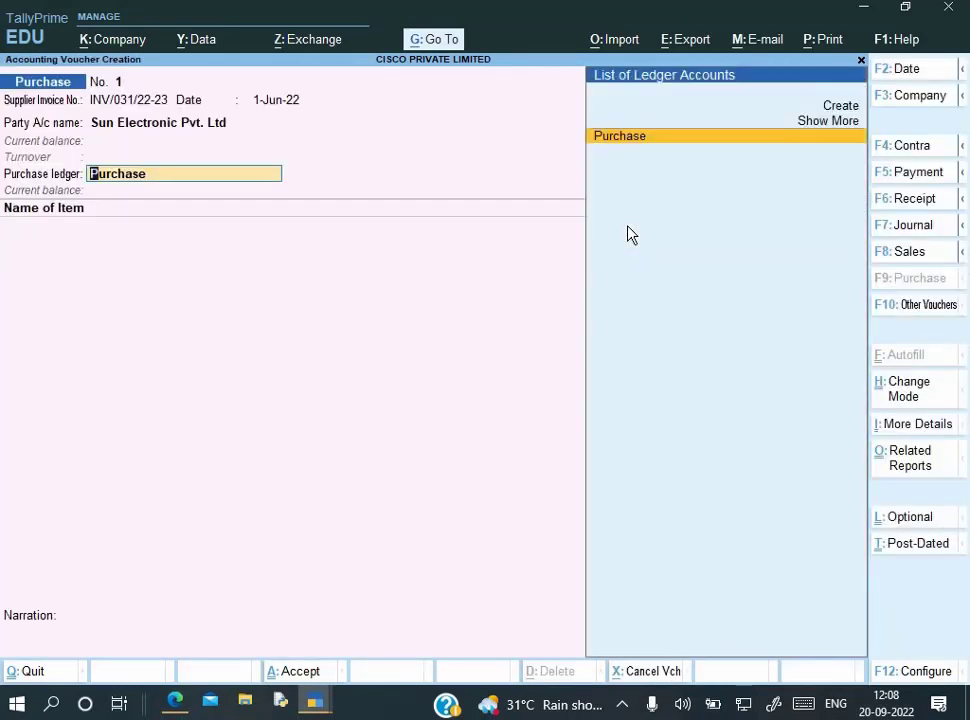
pyautogui.press('Return')
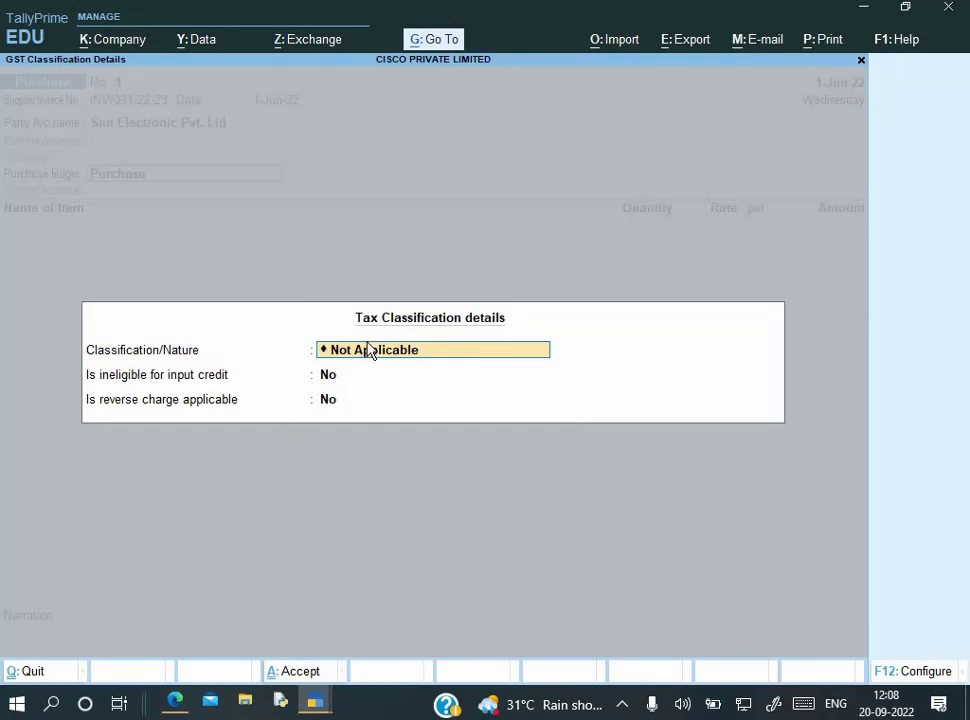
pyautogui.press('Escape')
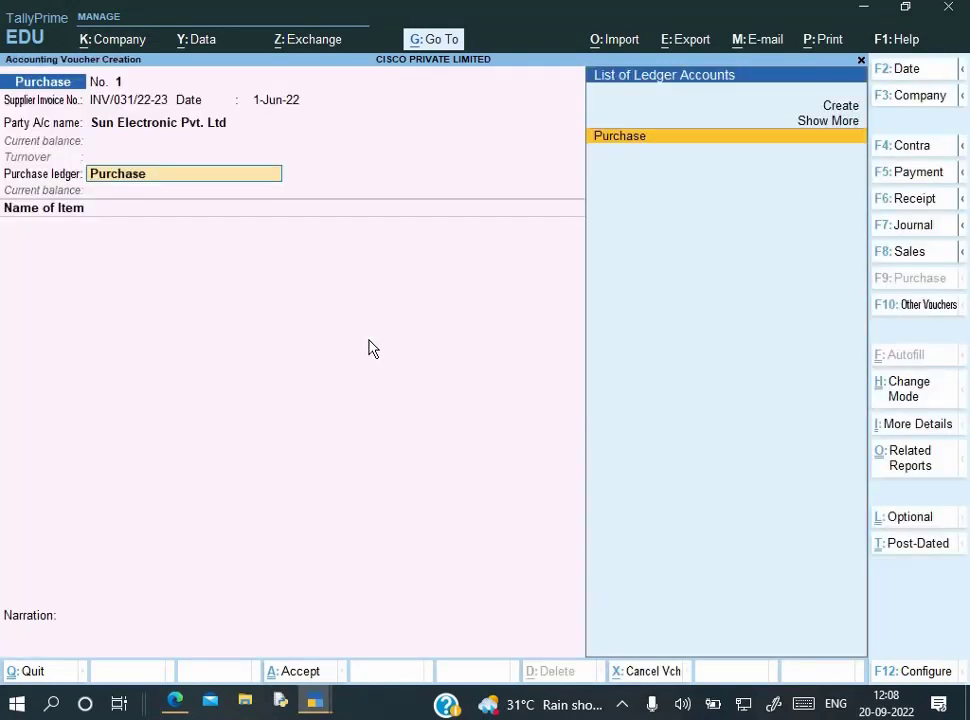
# Review the F12 voucher configuration options, then accept the purchase ledger for item entry
pyautogui.press('F12')
pyautogui.press('Down')
pyautogui.press('Down')
pyautogui.press('Down')
pyautogui.press('Down')
pyautogui.press('Down')
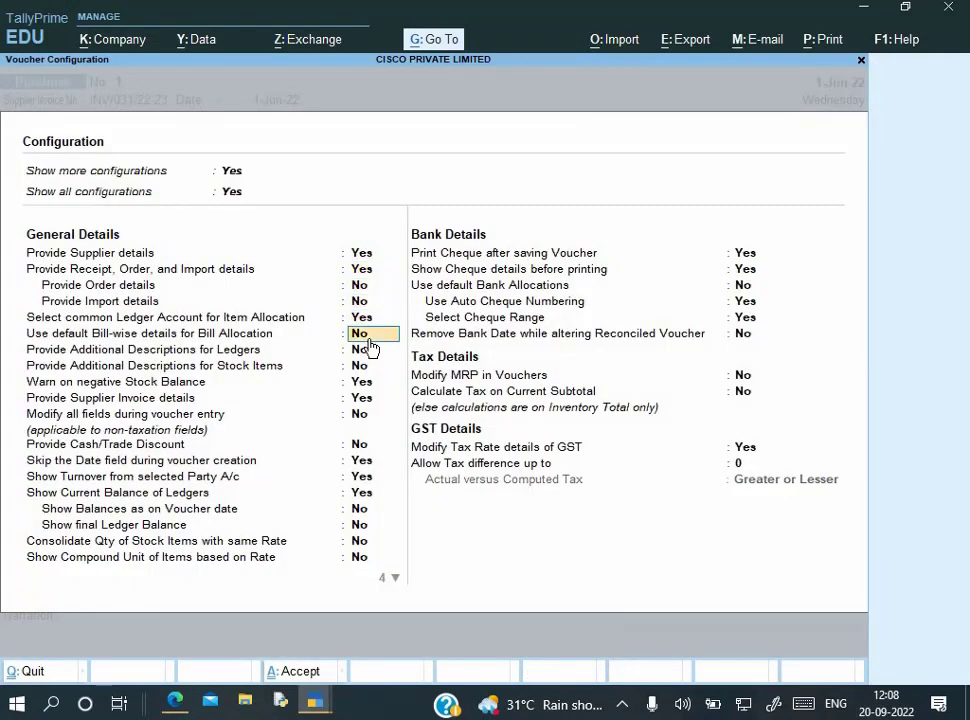
pyautogui.press('Down')
pyautogui.press('Down')
pyautogui.press('Down')
pyautogui.press('Down')
pyautogui.press('Down')
pyautogui.press('Down')
pyautogui.press('Down')
pyautogui.press('Down')
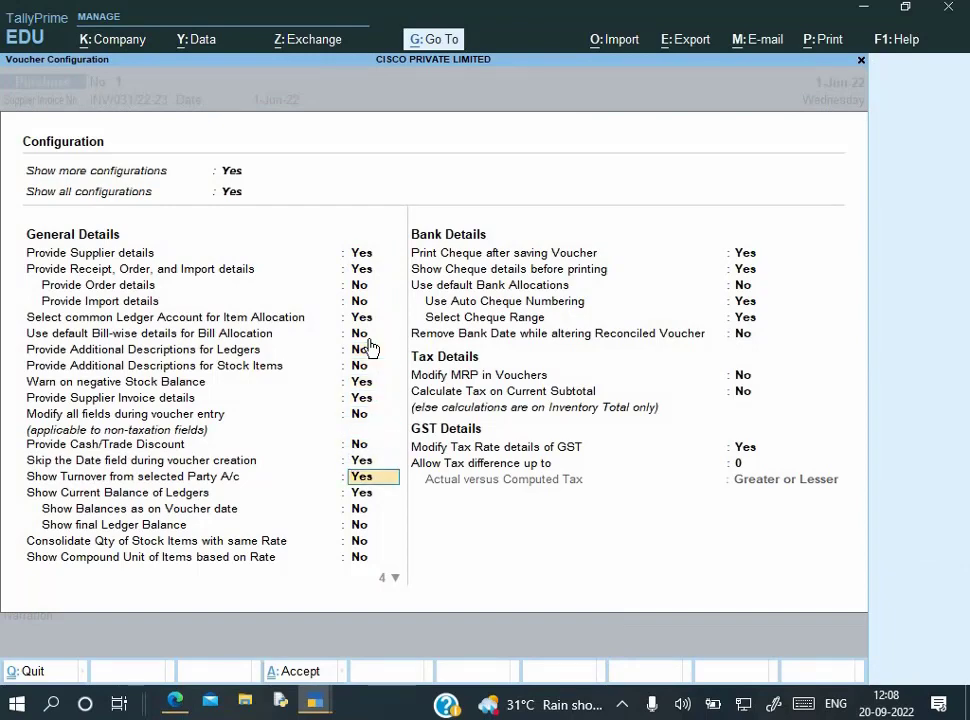
pyautogui.press('Down')
pyautogui.press('Down')
pyautogui.press('Down')
pyautogui.press('Down')
pyautogui.press('Down')
pyautogui.press('Down')
pyautogui.press('Down')
pyautogui.press('Down')
pyautogui.press('Down')
pyautogui.press('Down')
pyautogui.press('Down')
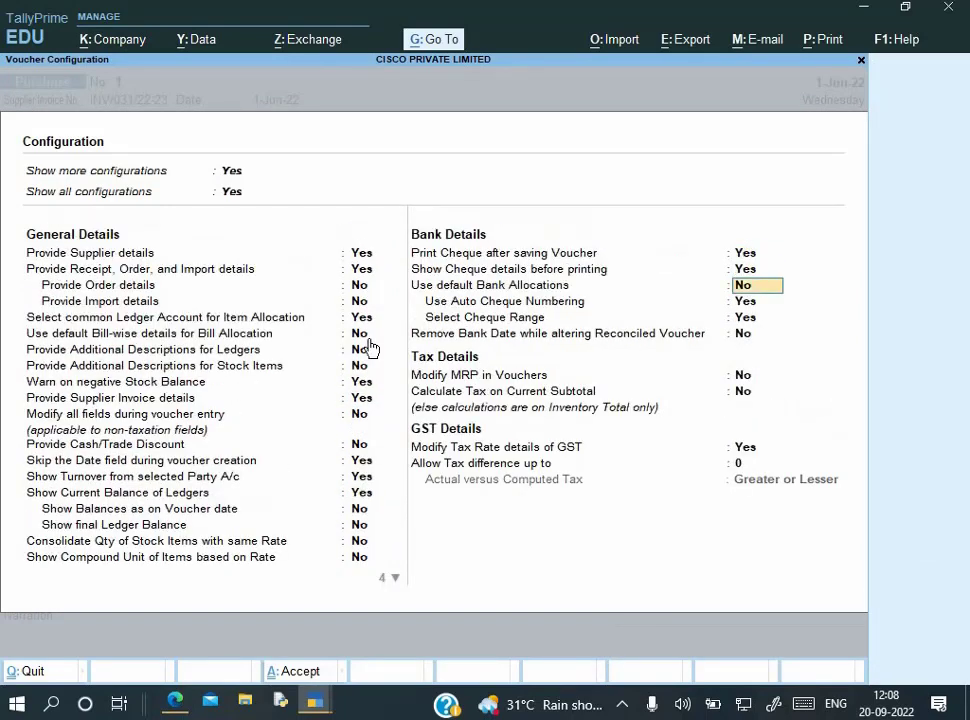
pyautogui.press('Down')
pyautogui.press('Down')
pyautogui.press('Down')
pyautogui.press('Down')
pyautogui.press('Down')
pyautogui.press('Down')
pyautogui.press('Down')
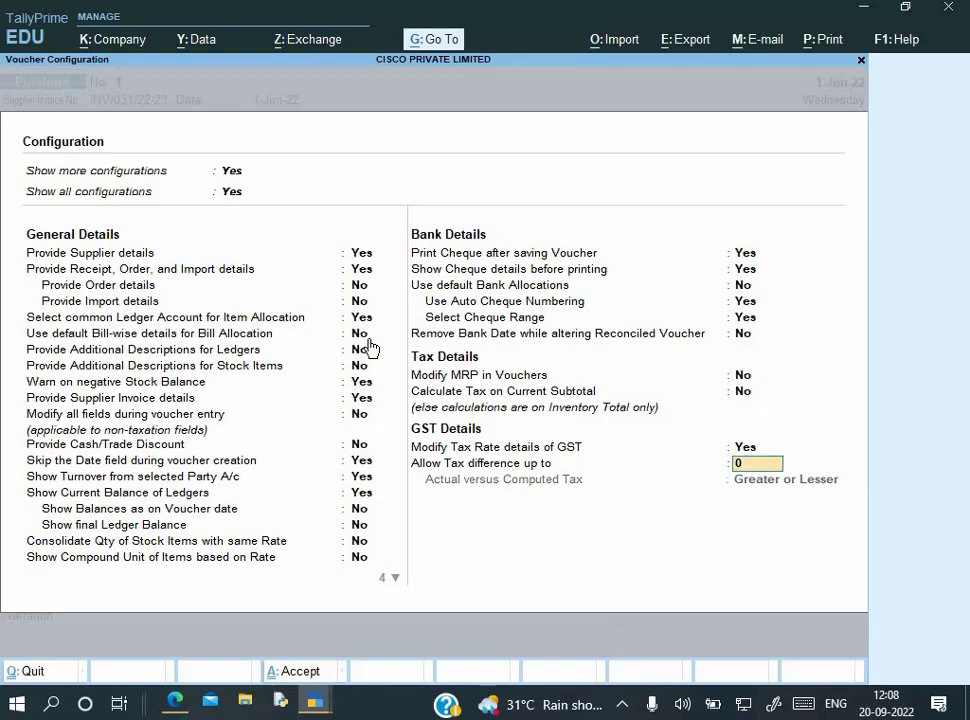
pyautogui.press('Up')
pyautogui.hotkey('ctrl', 'a')
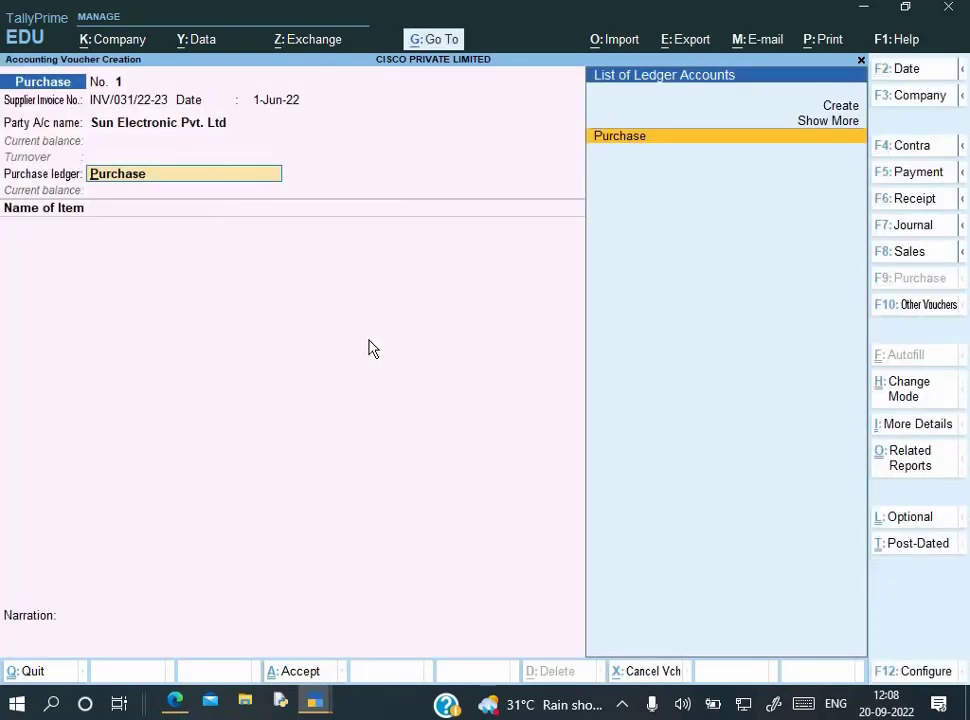
pyautogui.press('Return')
pyautogui.press('Return')
pyautogui.press('Return')
pyautogui.press('Return')
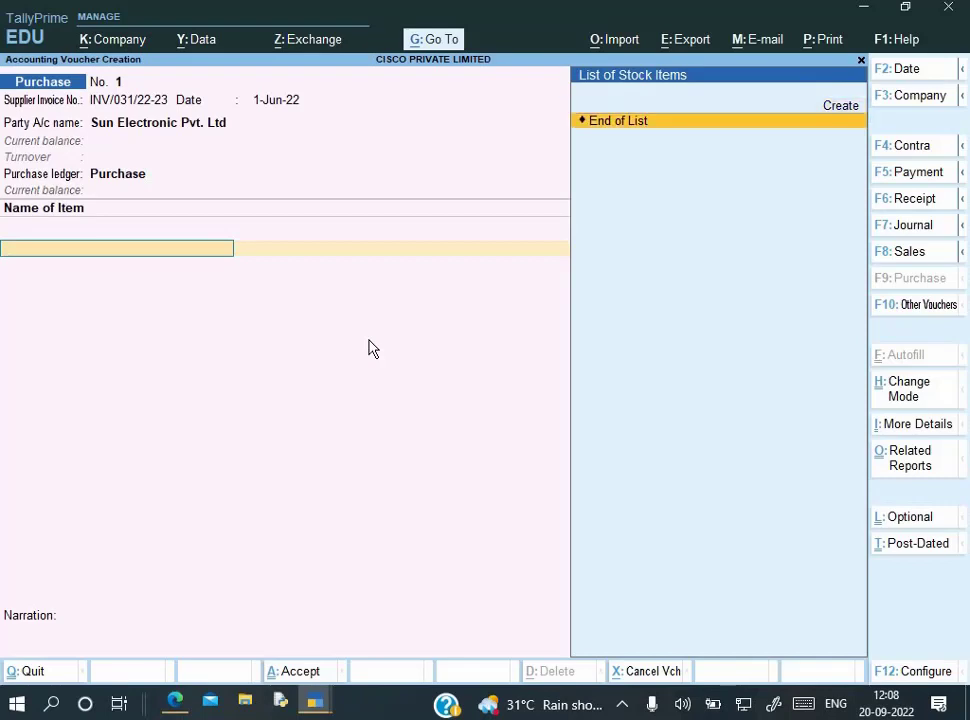
# Start a new stock item named 'Hitachi 12 AC'
pyautogui.hotkey('alt', 'c')
pyautogui.hotkey('alt', 'Tab')
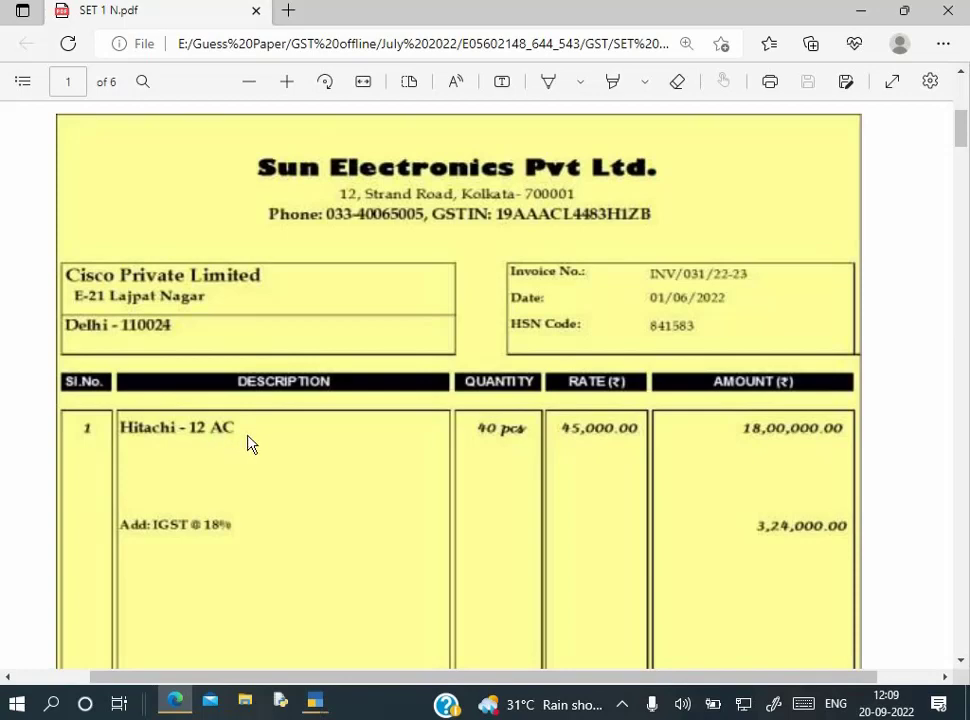
pyautogui.hotkey('alt', 'Tab')
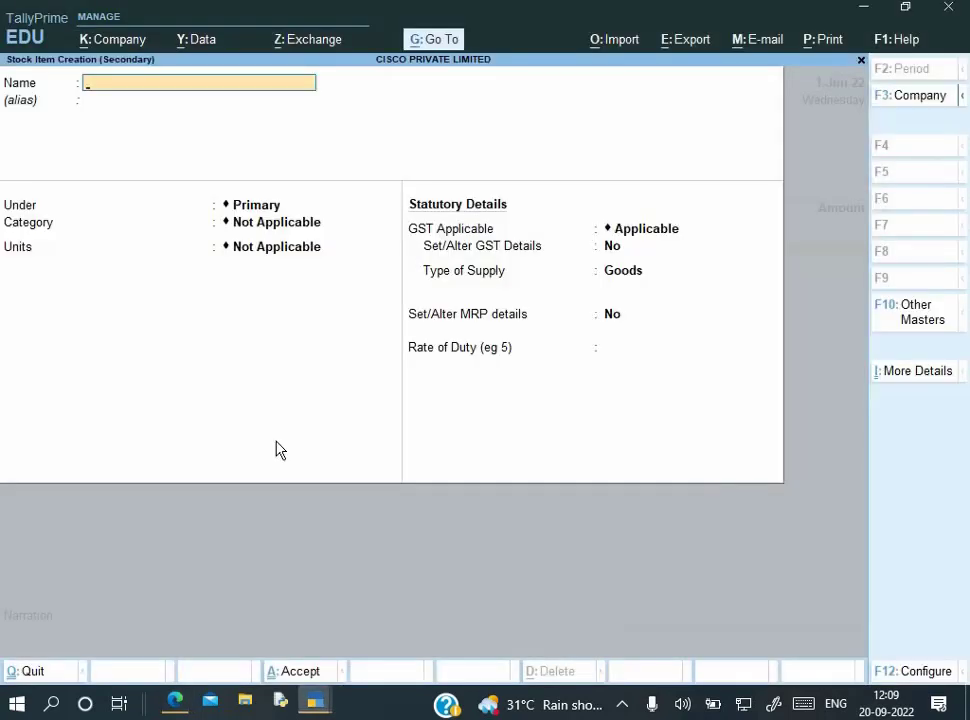
pyautogui.write('Hi')
pyautogui.write('tachi 12 AC')
pyautogui.press('Return')
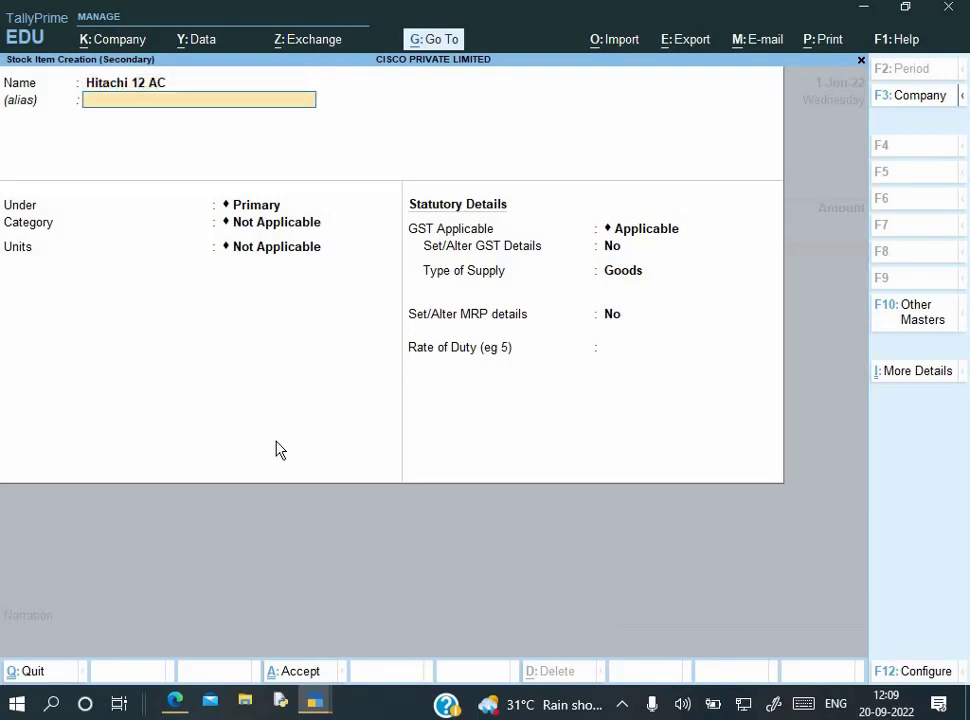
pyautogui.press('Return')
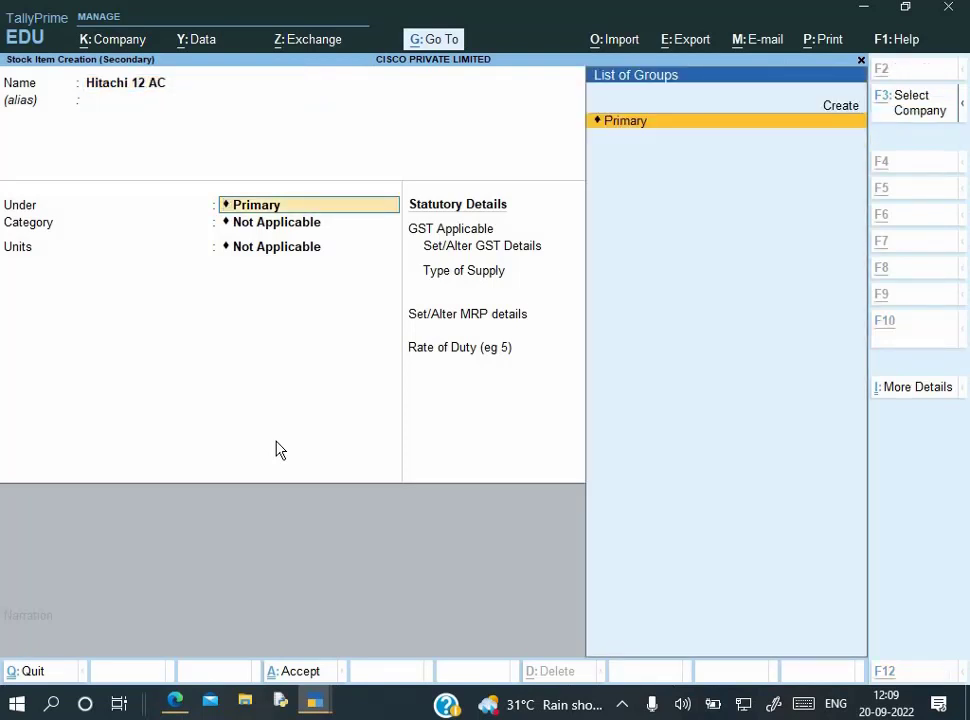
# Create a new stock group 'Appliances' for the item
pyautogui.hotkey('alt', 'c')
pyautogui.write('Appliances')
pyautogui.press('Return')
pyautogui.press('Return')
pyautogui.press('Return')
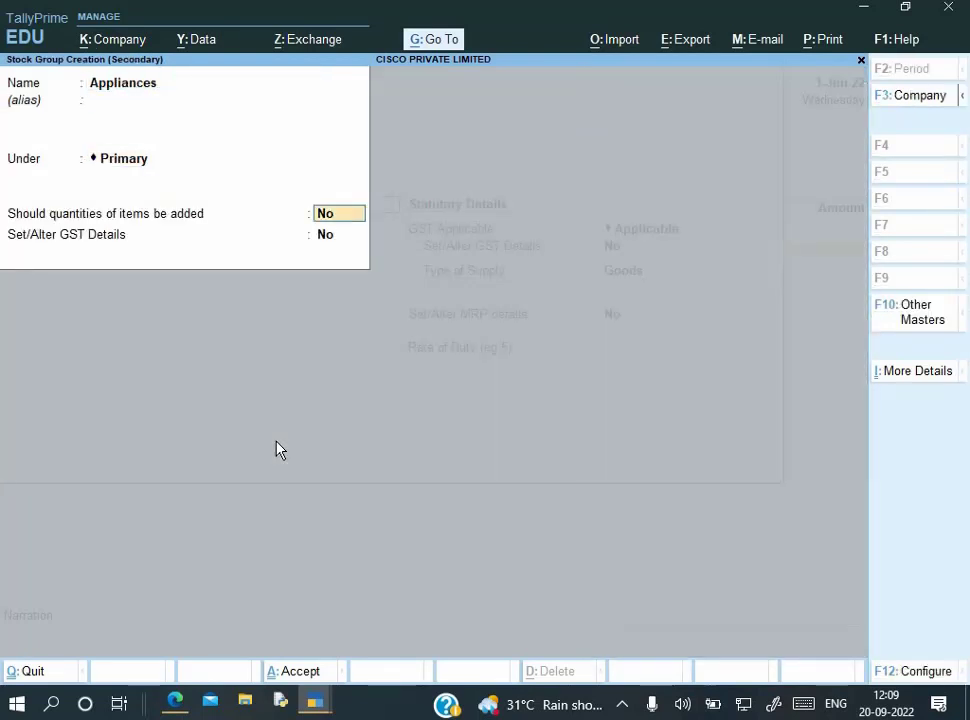
pyautogui.press('Return')
pyautogui.press('Return')
pyautogui.press('Return')
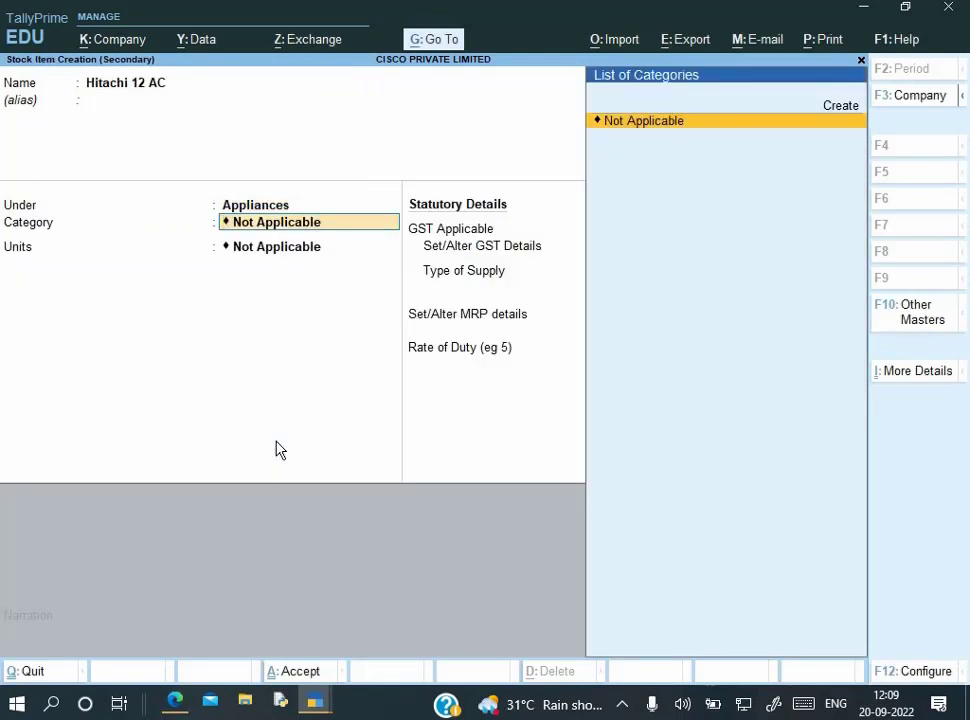
pyautogui.press('Return')
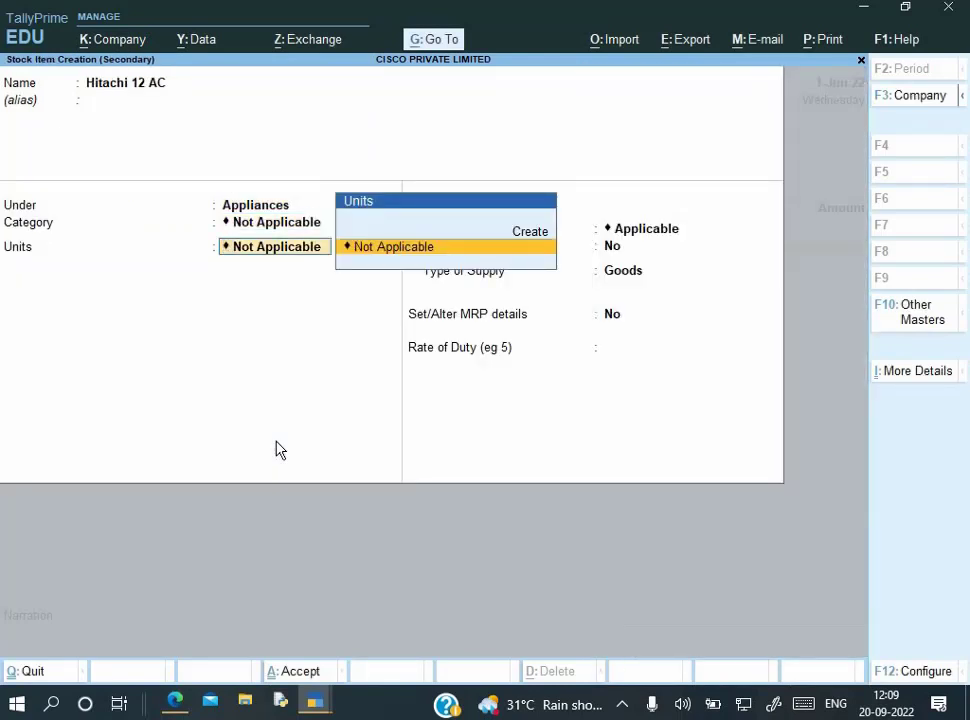
# Create unit Pcs (formal name Pieces, UQC PCS-PIECES, 0 decimal places)
pyautogui.press('alt')
pyautogui.hotkey('alt', 'c')
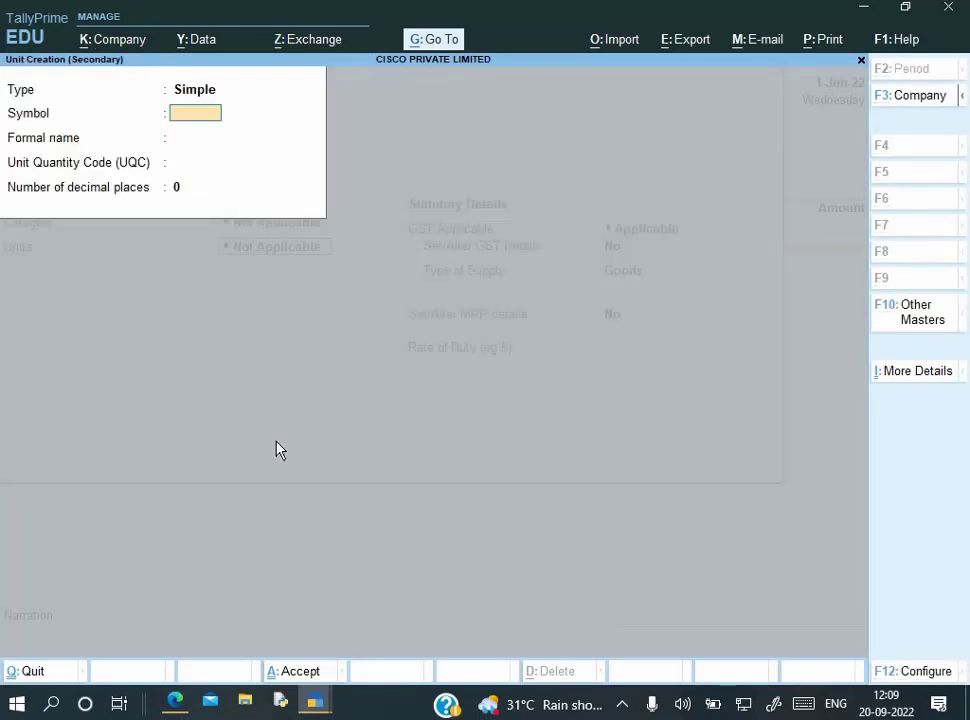
pyautogui.press('BackSpace')
pyautogui.press('BackSpace')
pyautogui.press('BackSpace')
pyautogui.write('P')
pyautogui.press('Return')
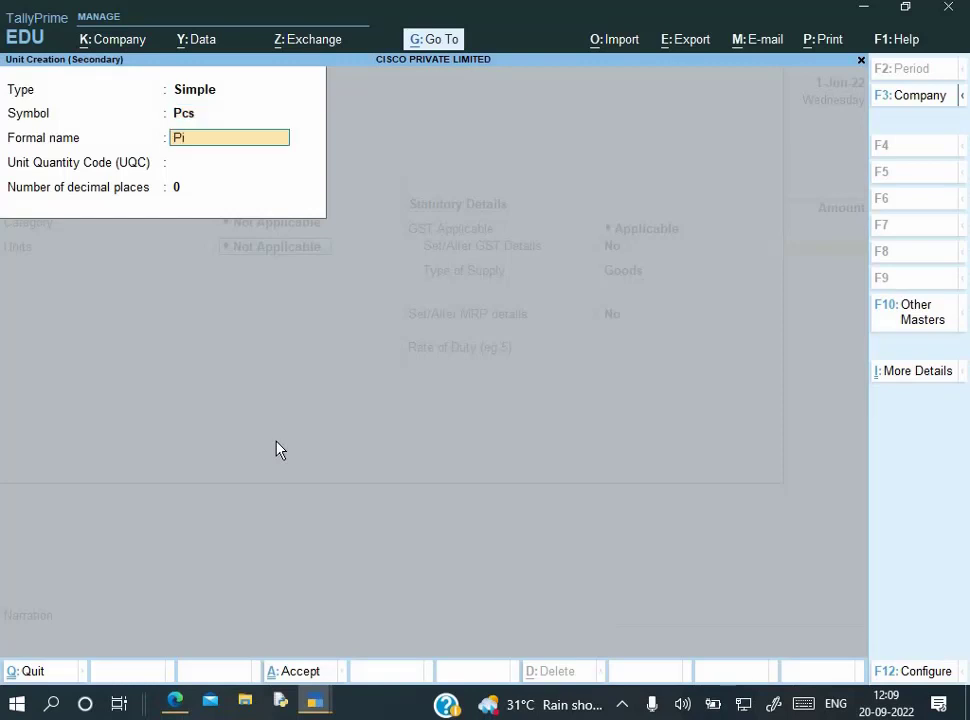
pyautogui.write('Pieces')
pyautogui.press('Return')
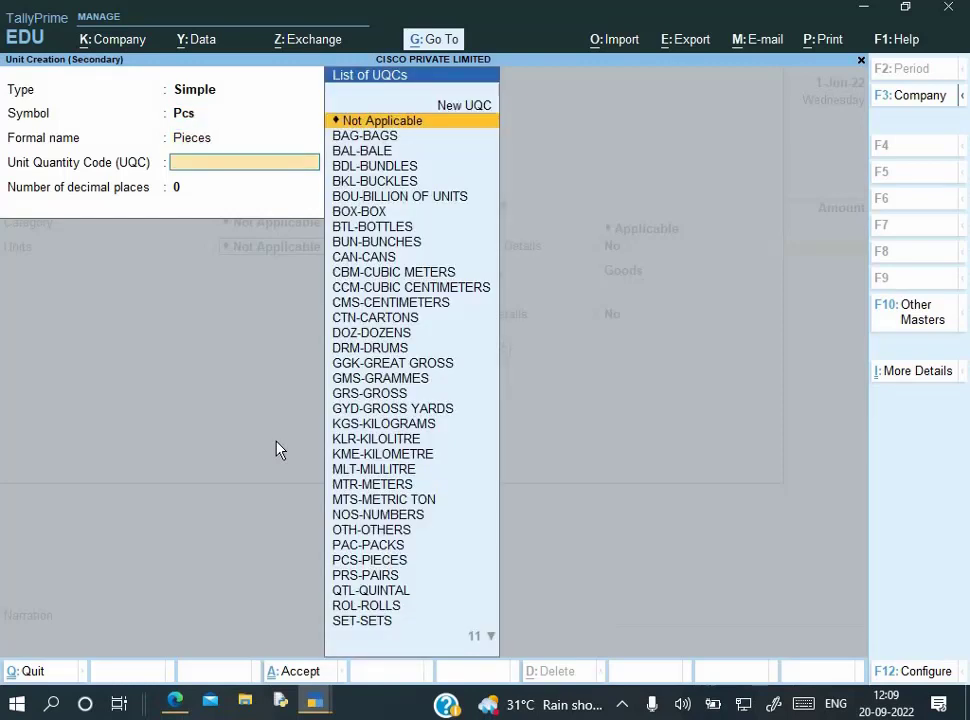
pyautogui.write('pcs')
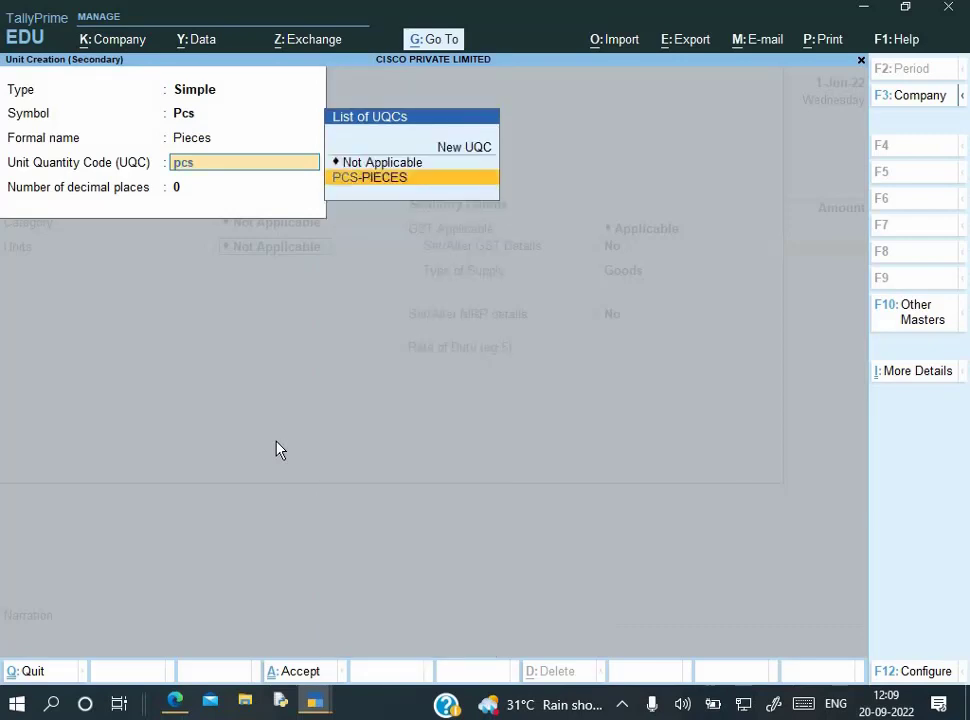
pyautogui.press('Return')
pyautogui.press('Return')
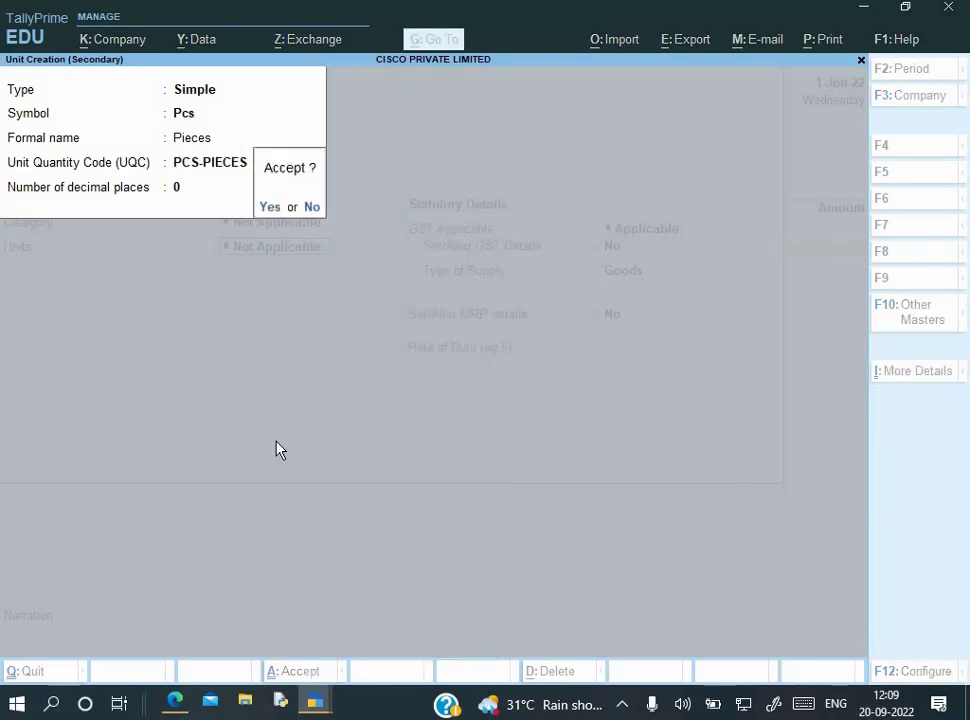
pyautogui.press('Return')
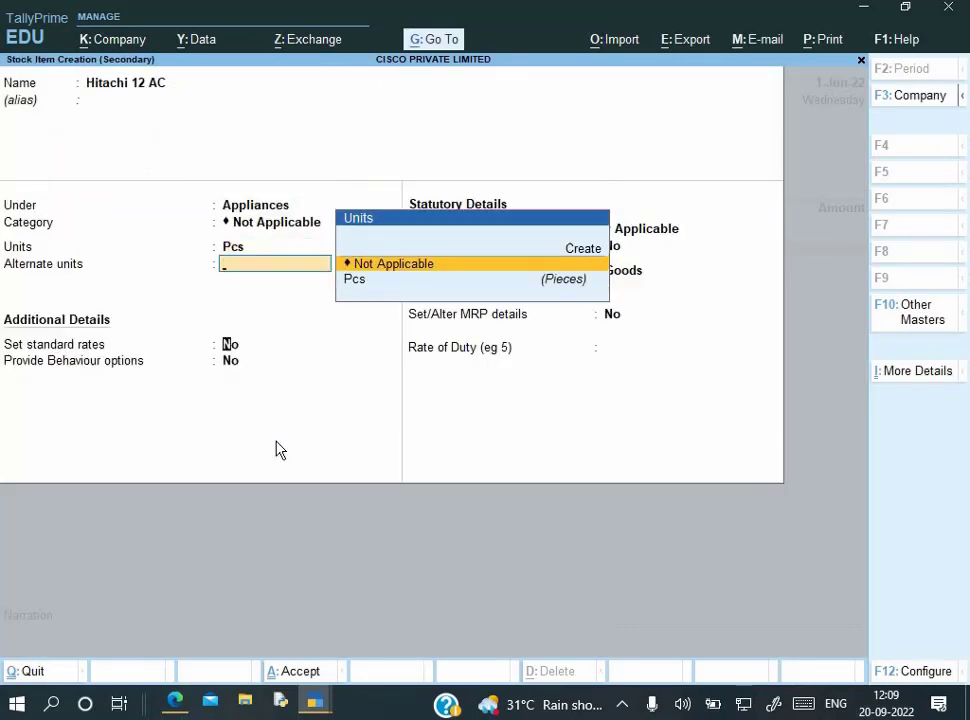
pyautogui.press('Return')
# Set Set/Alter GST Details to Yes for the item
pyautogui.press('Return')
pyautogui.press('Return')
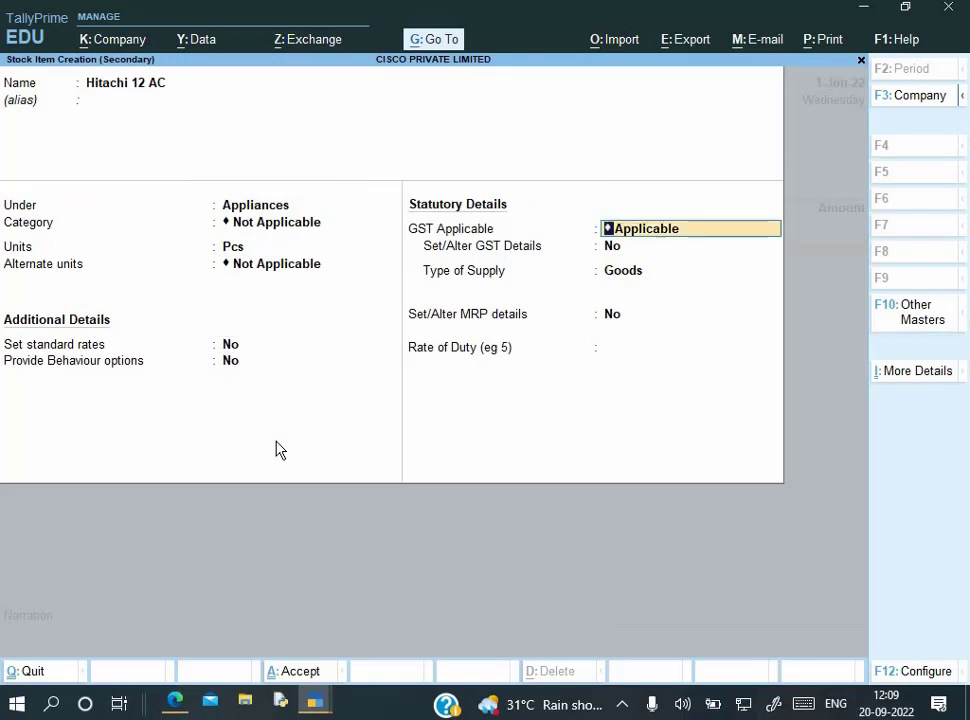
pyautogui.press('Return')
pyautogui.write('y')
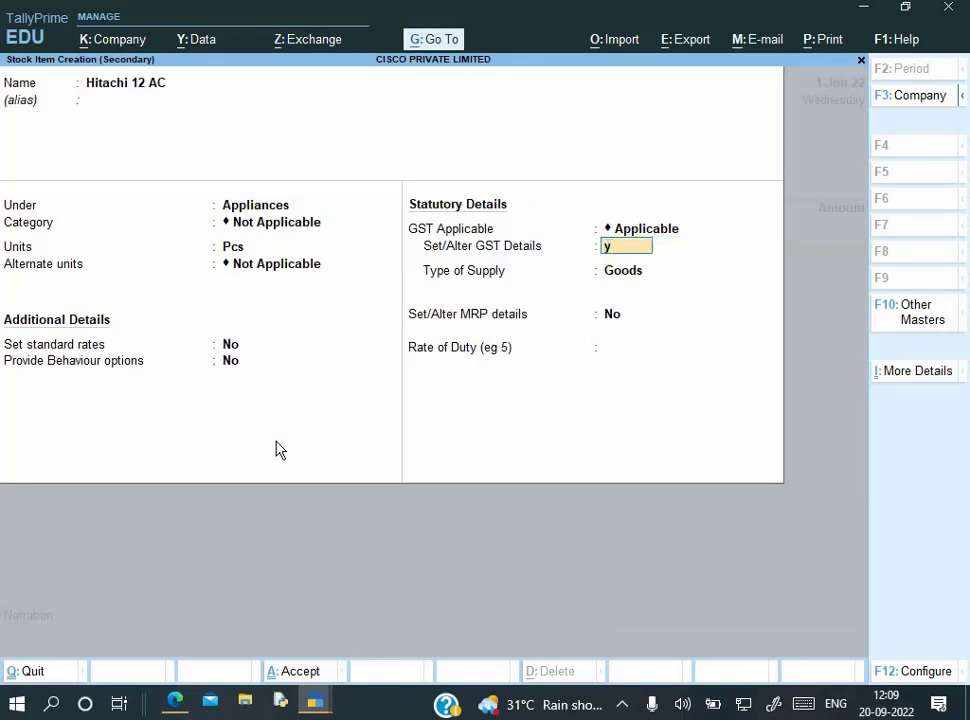
pyautogui.press('Return')
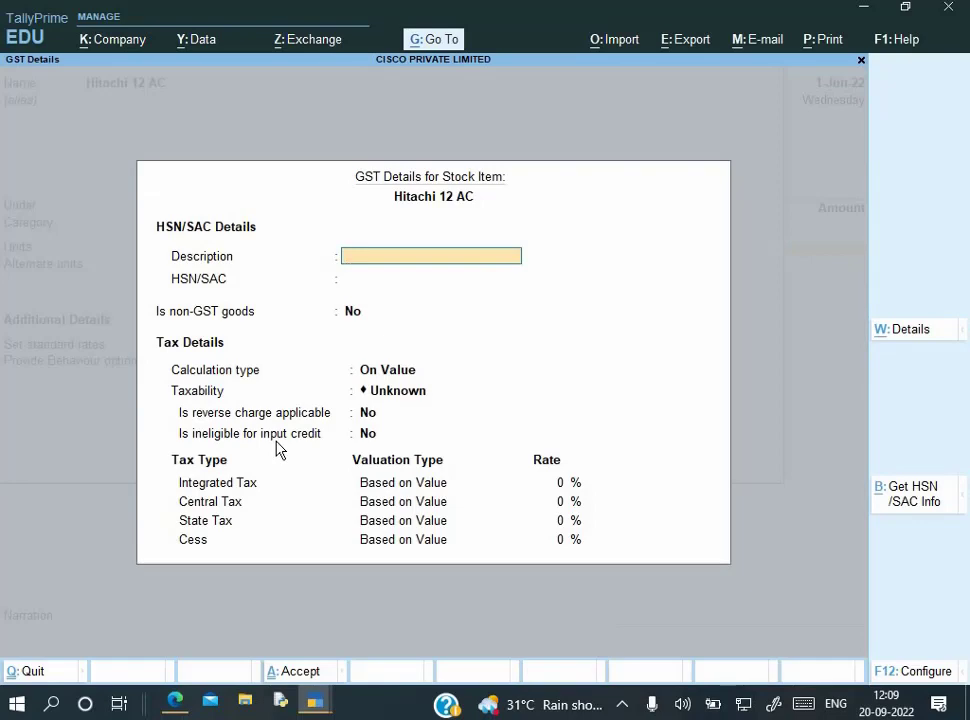
# Enter HSN code 841583 and mark the item's taxability as Taxable
pyautogui.press('Return')
pyautogui.hotkey('alt', 'Tab')
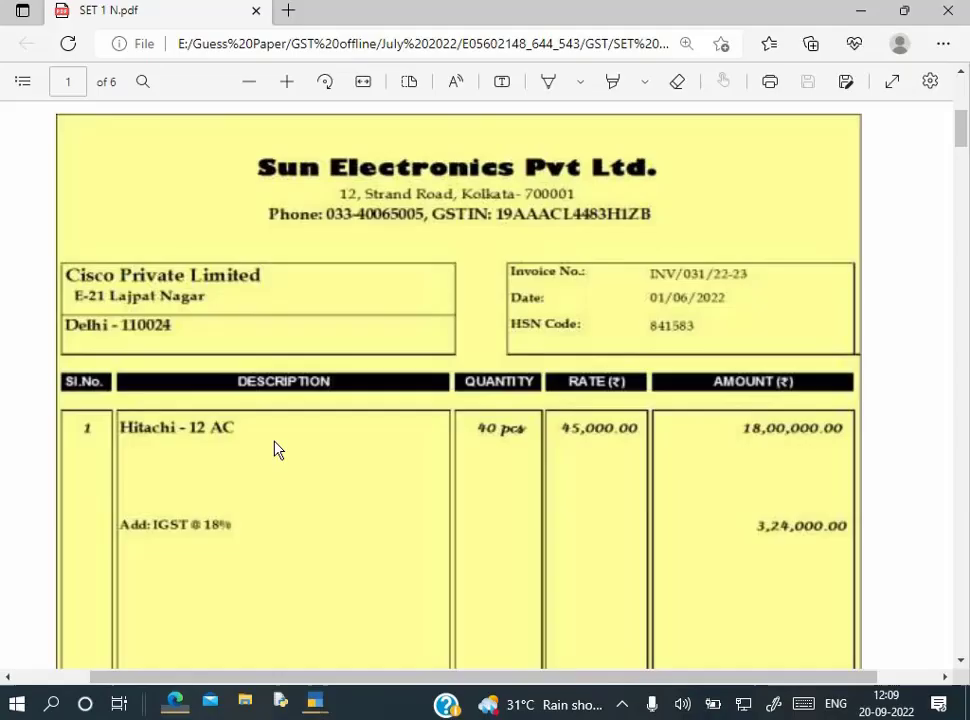
pyautogui.scroll(-1, 620, 380)
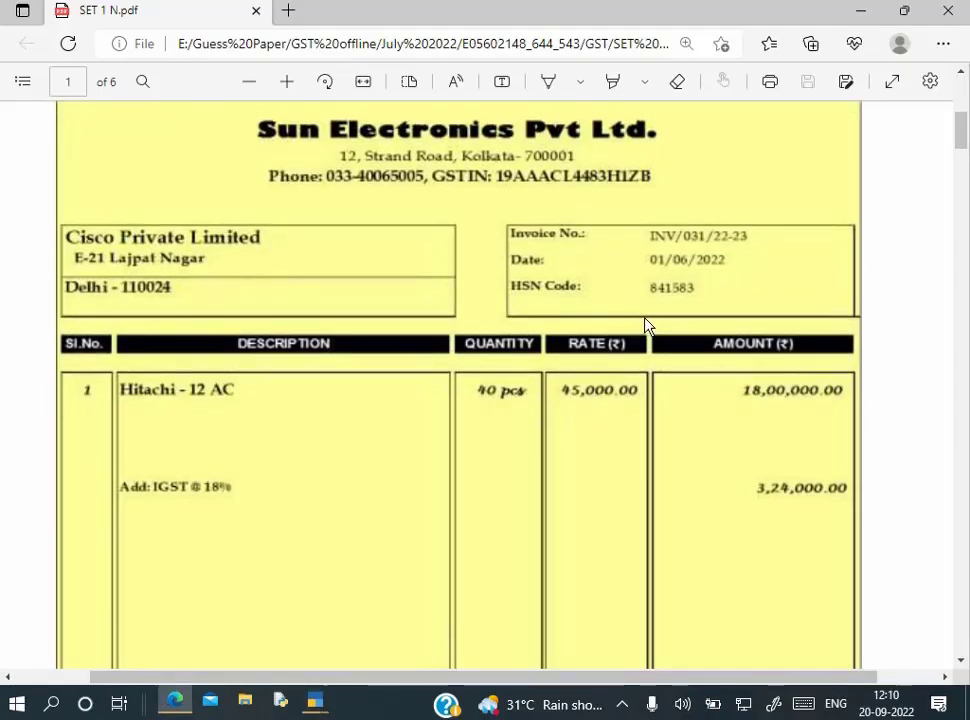
pyautogui.hotkey('alt', 'Tab')
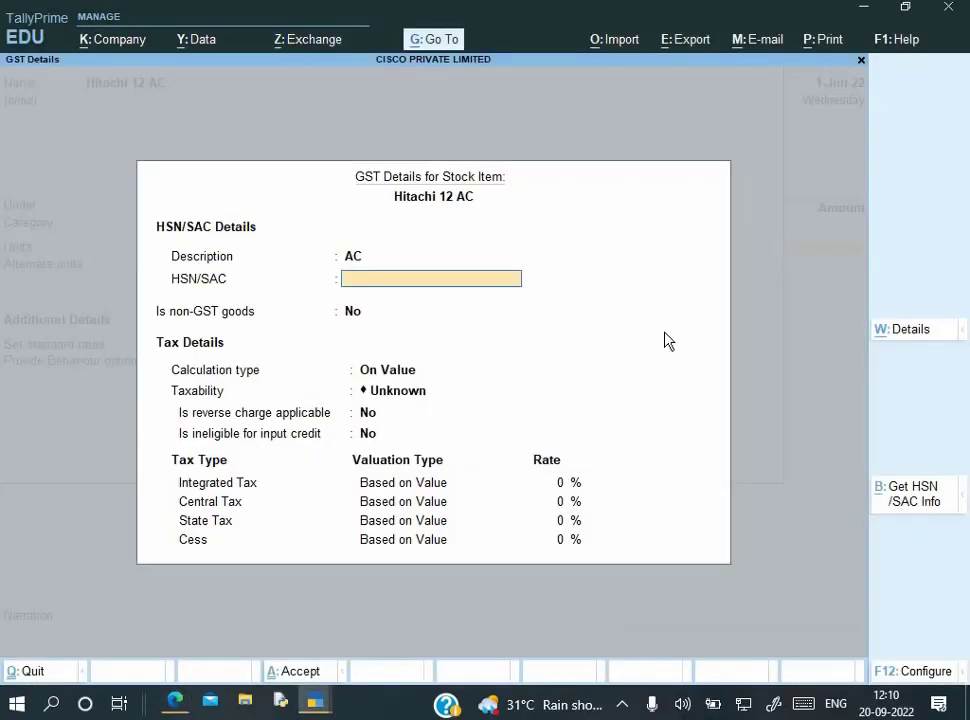
pyautogui.write('841583')
pyautogui.press('Return')
pyautogui.press('Return')
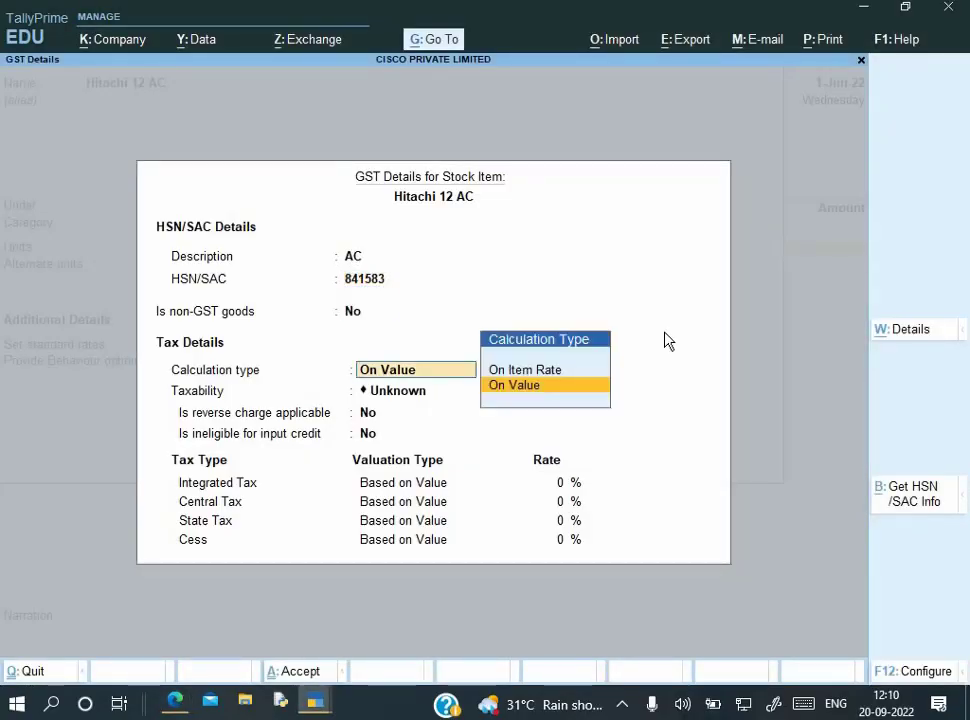
pyautogui.press('Return')
pyautogui.press('Down')
pyautogui.press('Down')
pyautogui.press('Down')
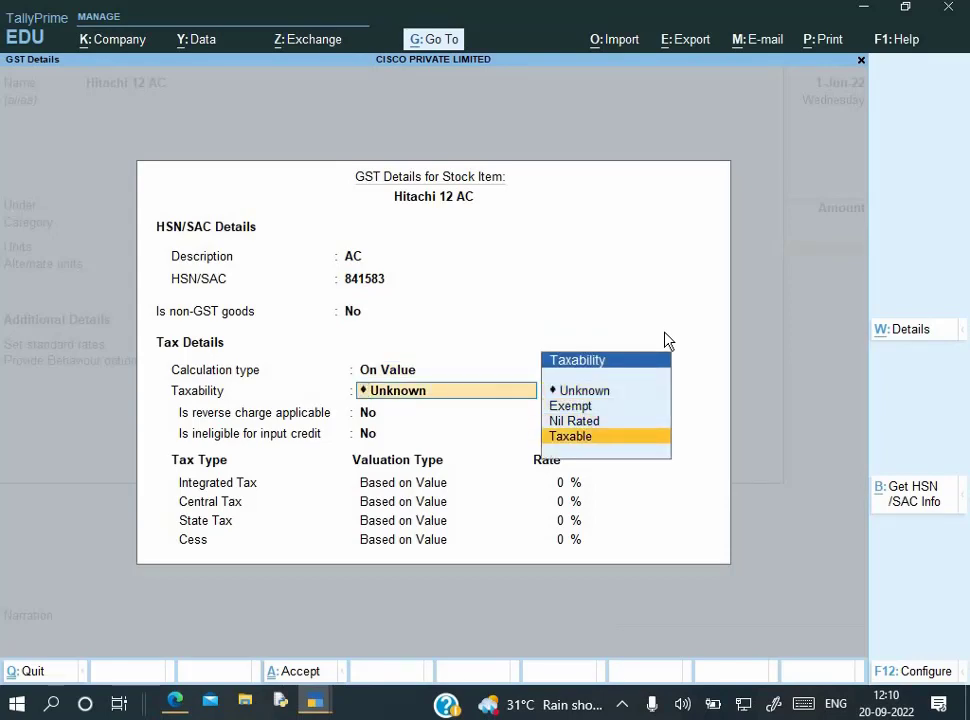
pyautogui.press('Return')
pyautogui.press('Return')
pyautogui.press('Return')
# Set the integrated tax rate to 18% (9% central, 9% state) and accept the item
pyautogui.hotkey('alt', 'Tab')
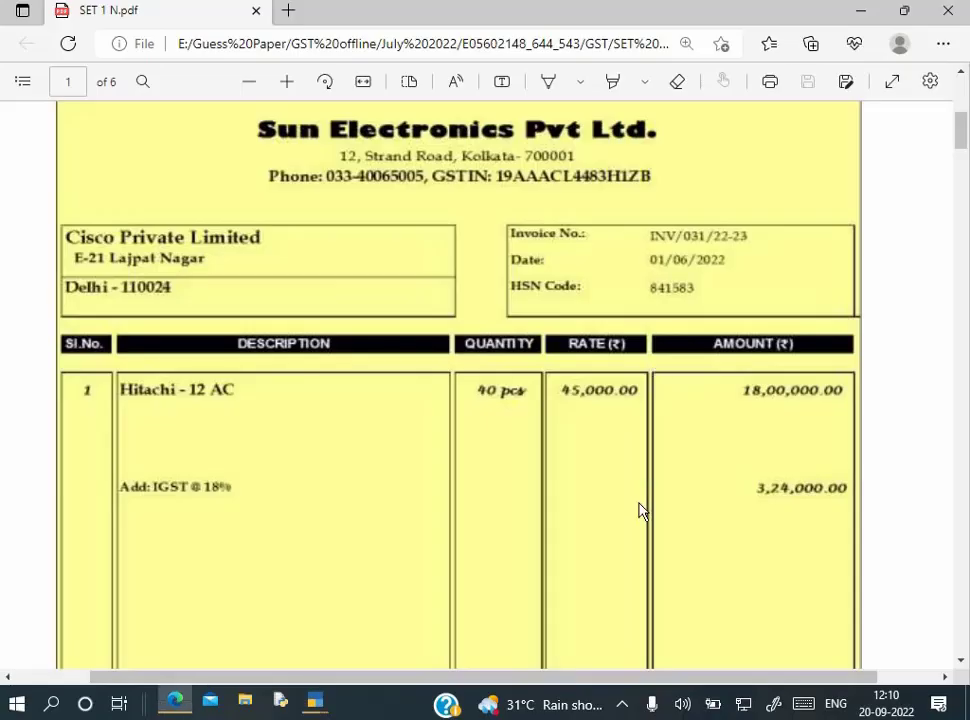
pyautogui.scroll(-3, 641, 511)
pyautogui.scroll(2, 641, 511)
pyautogui.hotkey('alt', 'Tab')
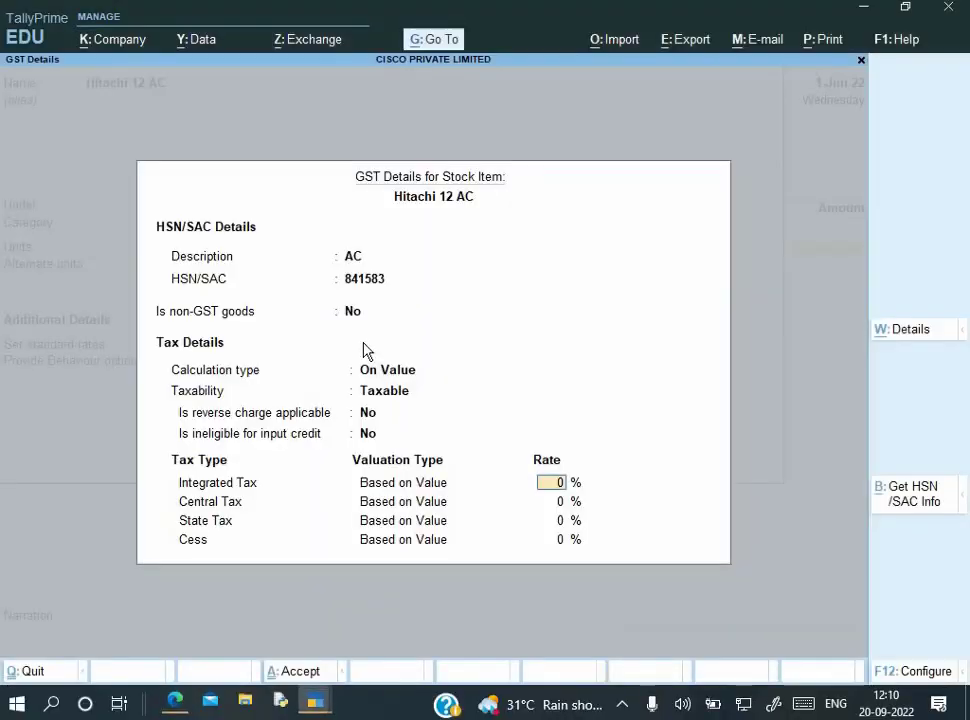
pyautogui.write('18')
pyautogui.press('Return')
pyautogui.press('Return')
pyautogui.press('Return')
pyautogui.press('Return')
pyautogui.press('Return')
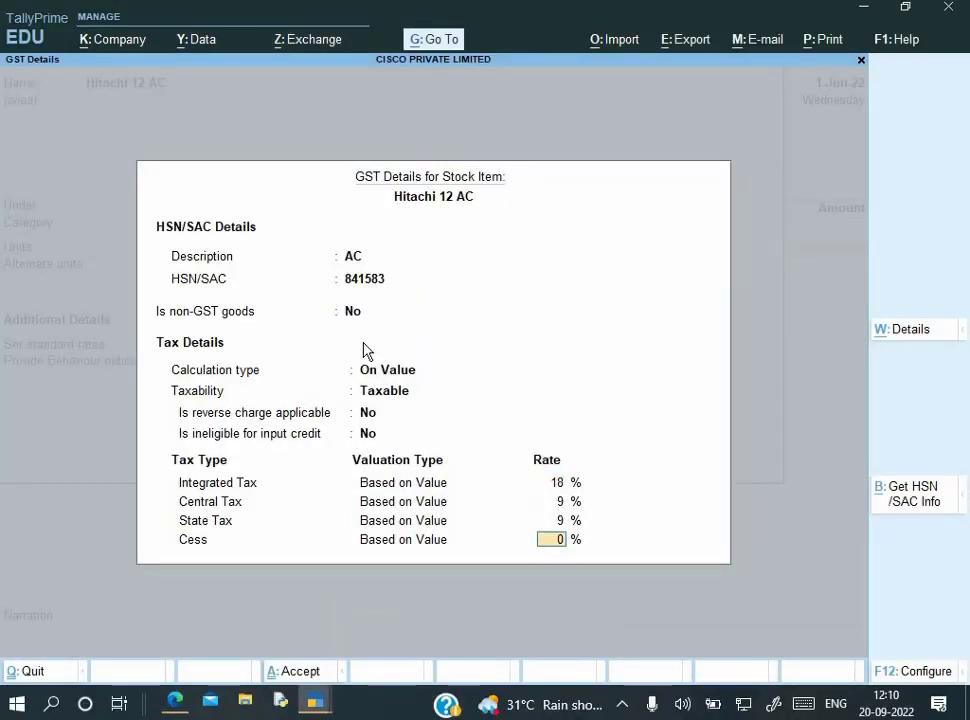
pyautogui.press('Return')
pyautogui.press('Return')
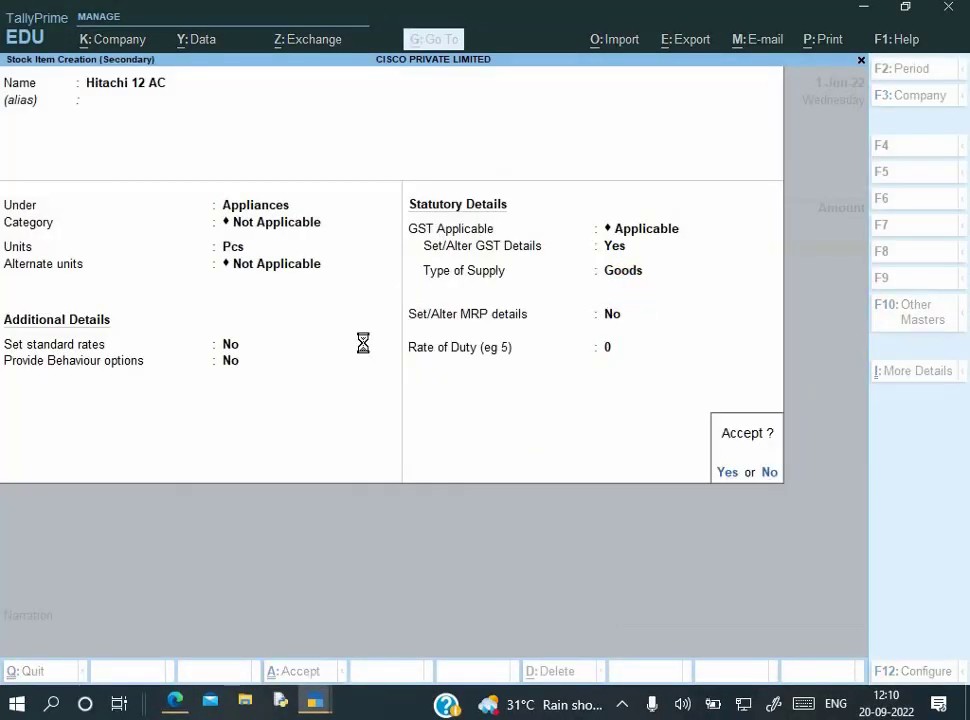
pyautogui.press('Return')
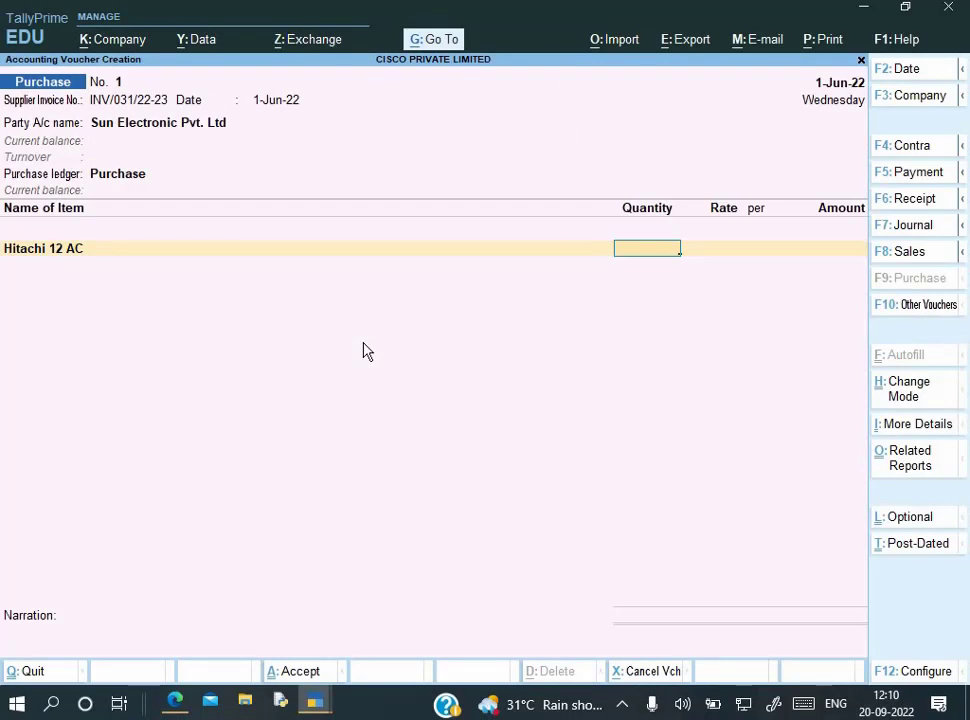
# Enter 40 Pcs at rate 45,000 (amount 18,00,000) and begin a new tax ledger
pyautogui.hotkey('alt', 'Tab')
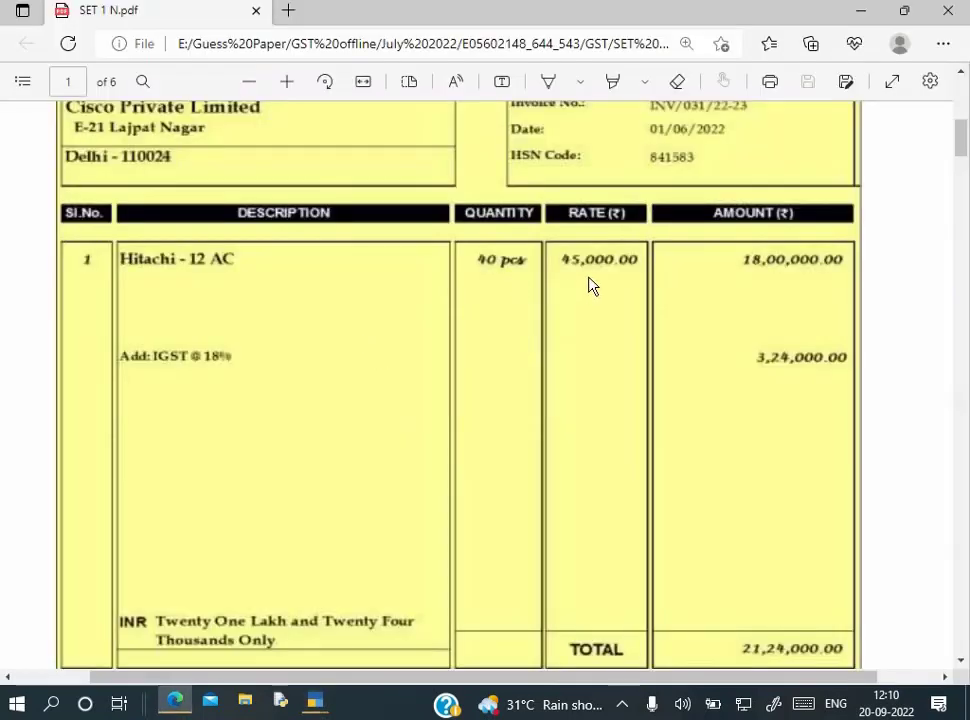
pyautogui.hotkey('alt', 'Tab')
pyautogui.hotkey('alt', 'Tab')
pyautogui.hotkey('alt', 'Tab')
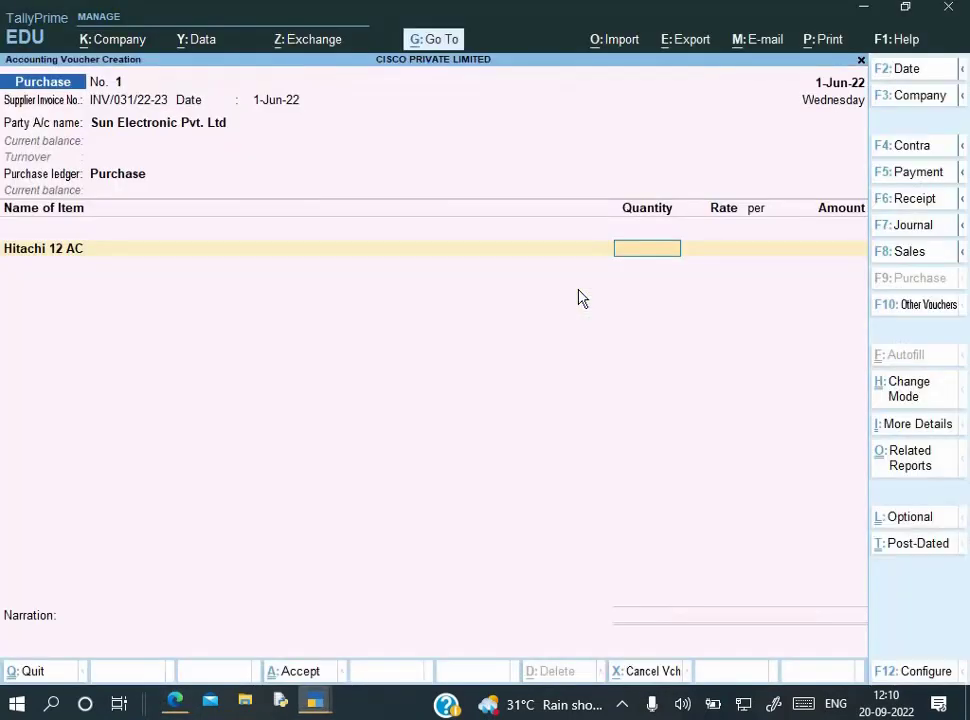
pyautogui.write('40')
pyautogui.press('Return')
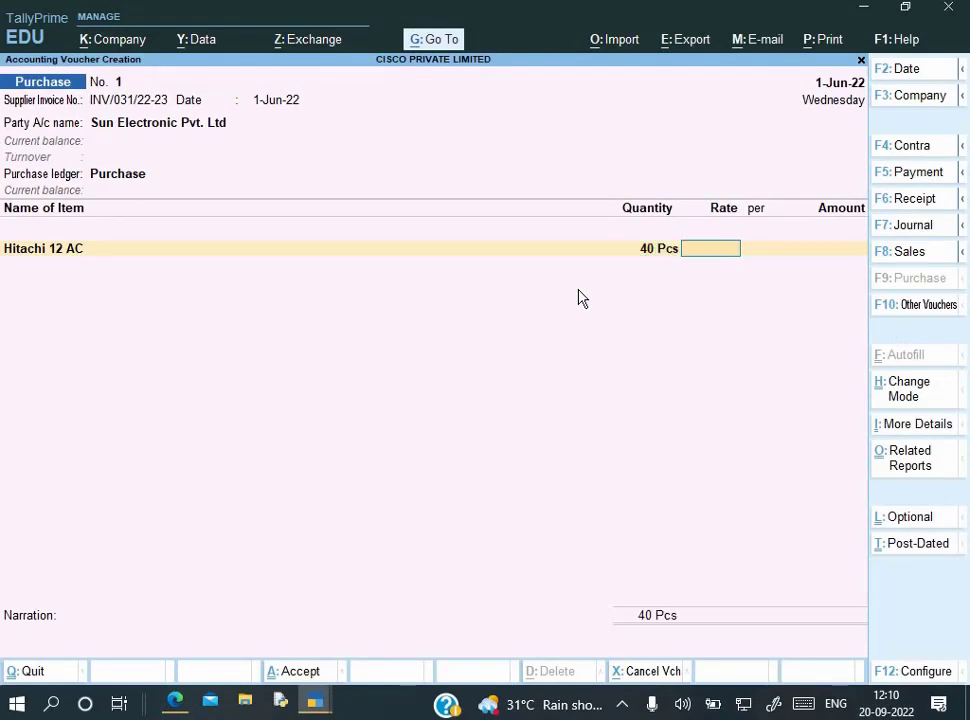
pyautogui.write('45000')
pyautogui.press('Return')
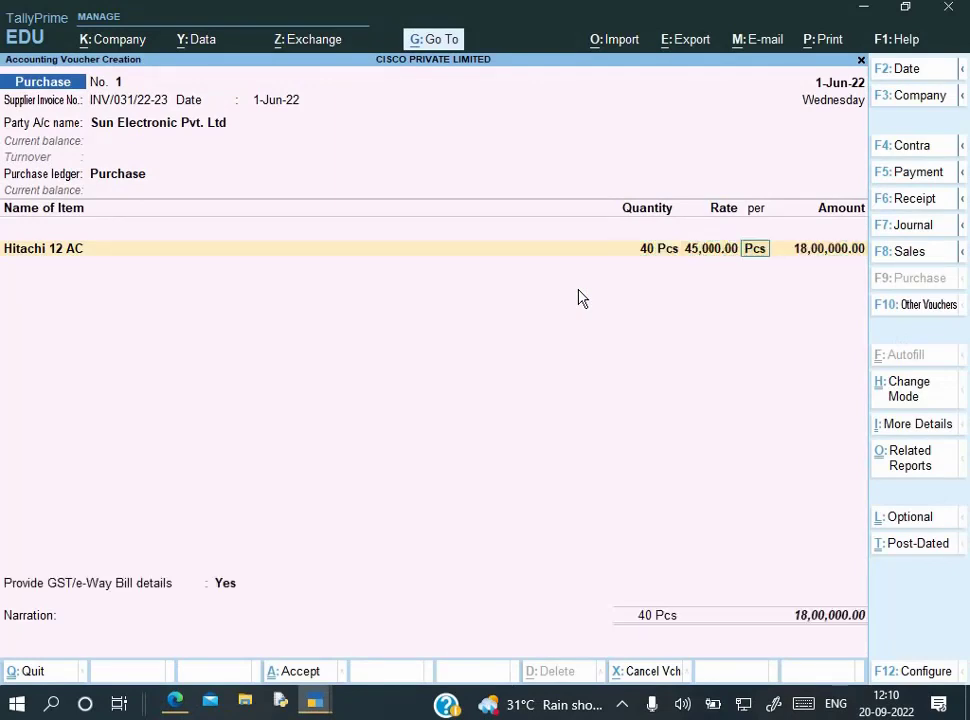
pyautogui.press('Return')
pyautogui.press('Return')
pyautogui.press('Return')
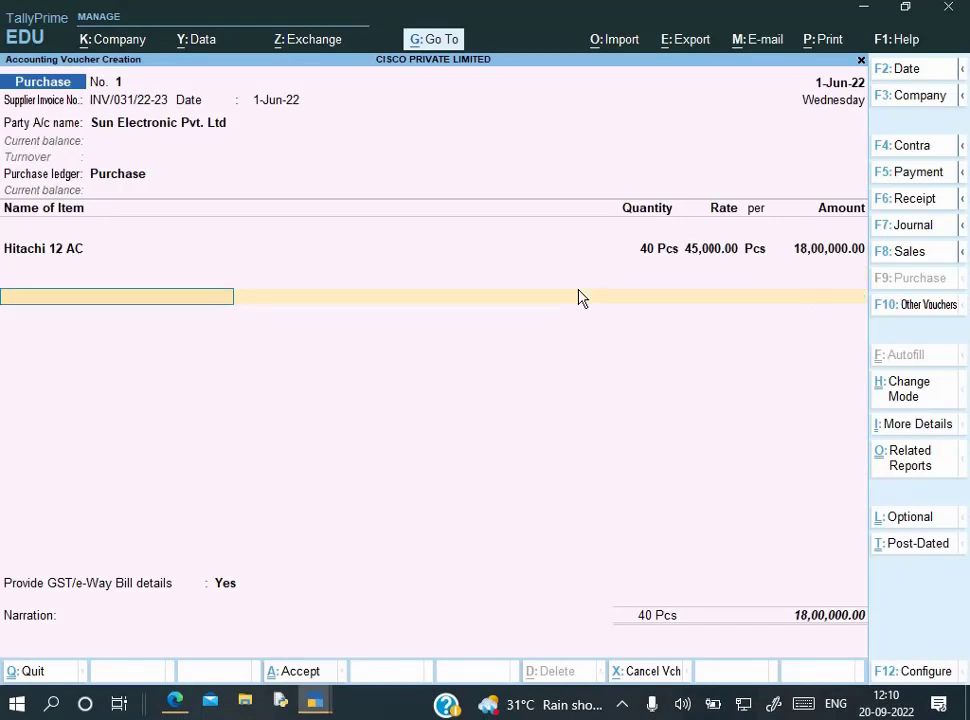
pyautogui.hotkey('alt', 'c')
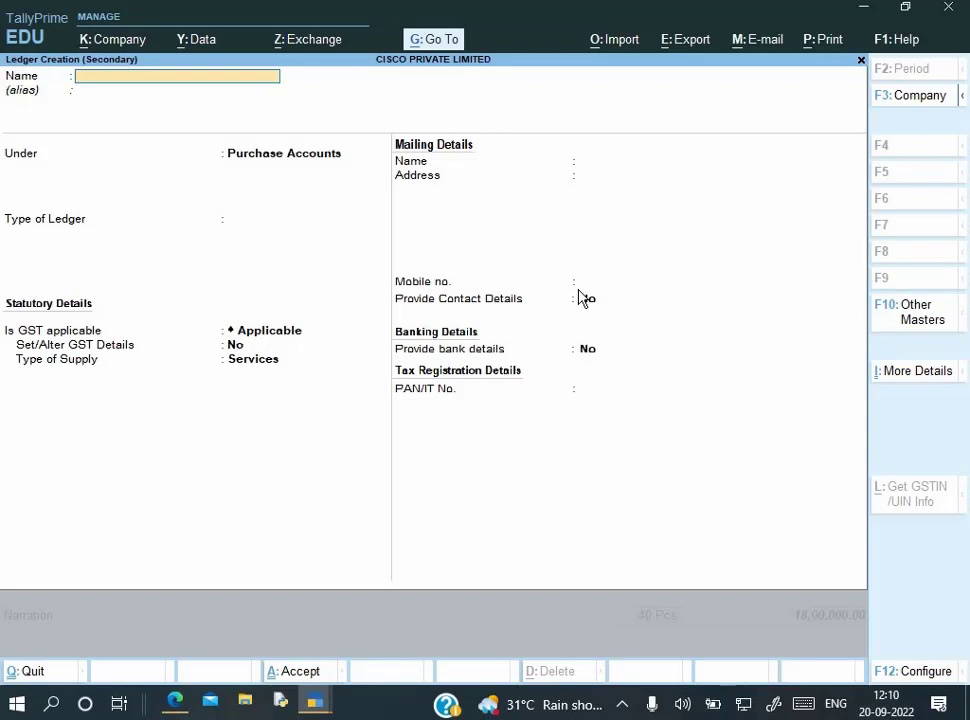
# Create and save an Input IGST ledger under Duties & Taxes, GST duty, Integrated Tax
pyautogui.hotkey('alt', 'Tab')
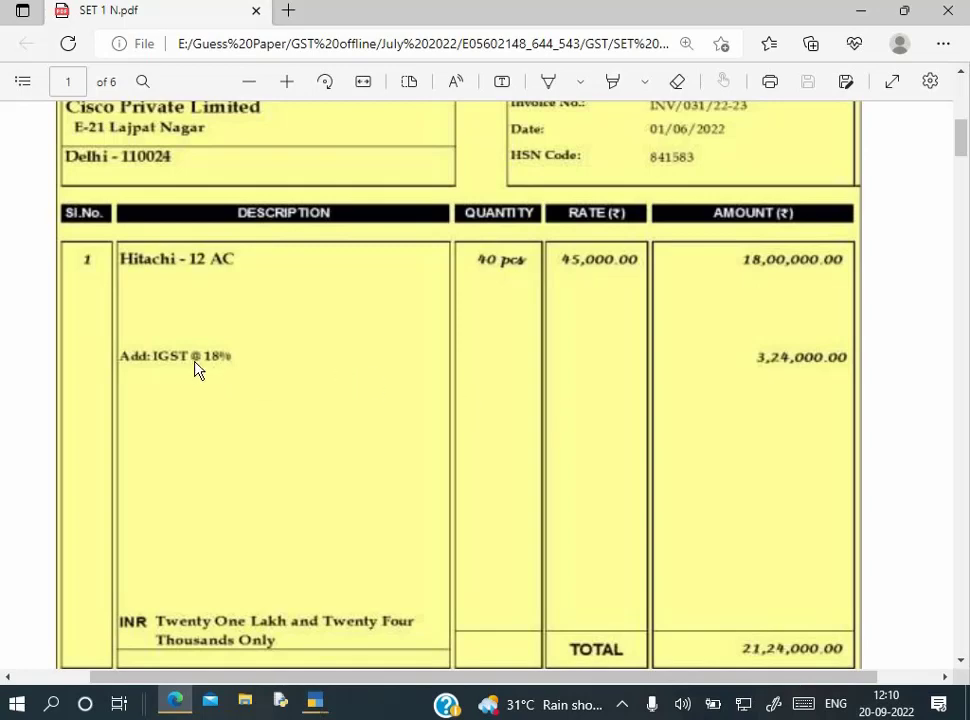
pyautogui.hotkey('alt', 'Tab')
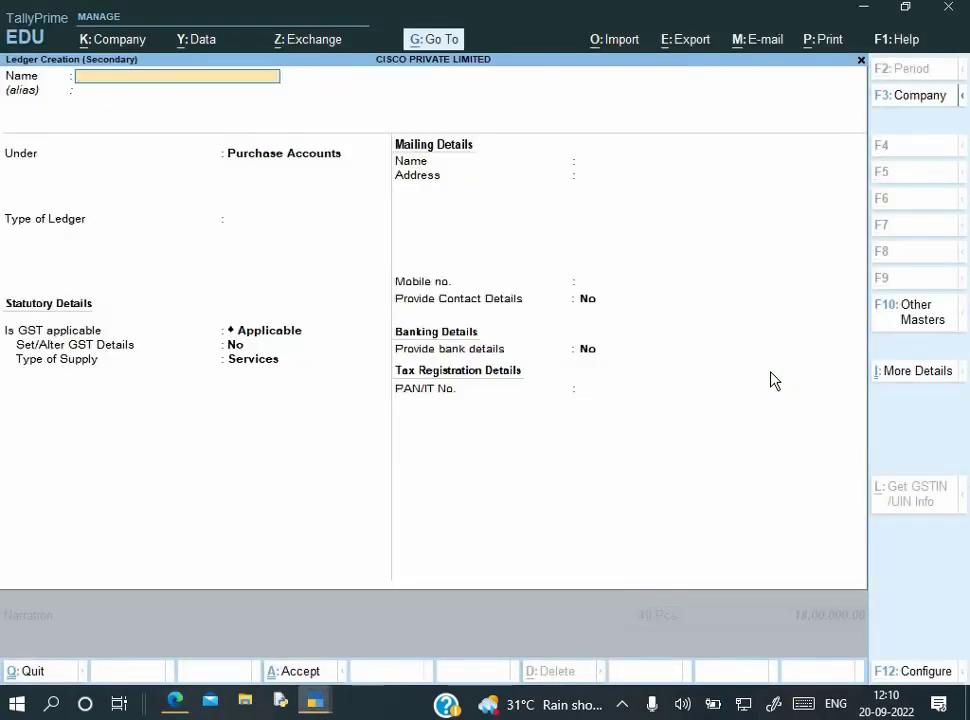
pyautogui.write('Input IGST')
pyautogui.press('Return')
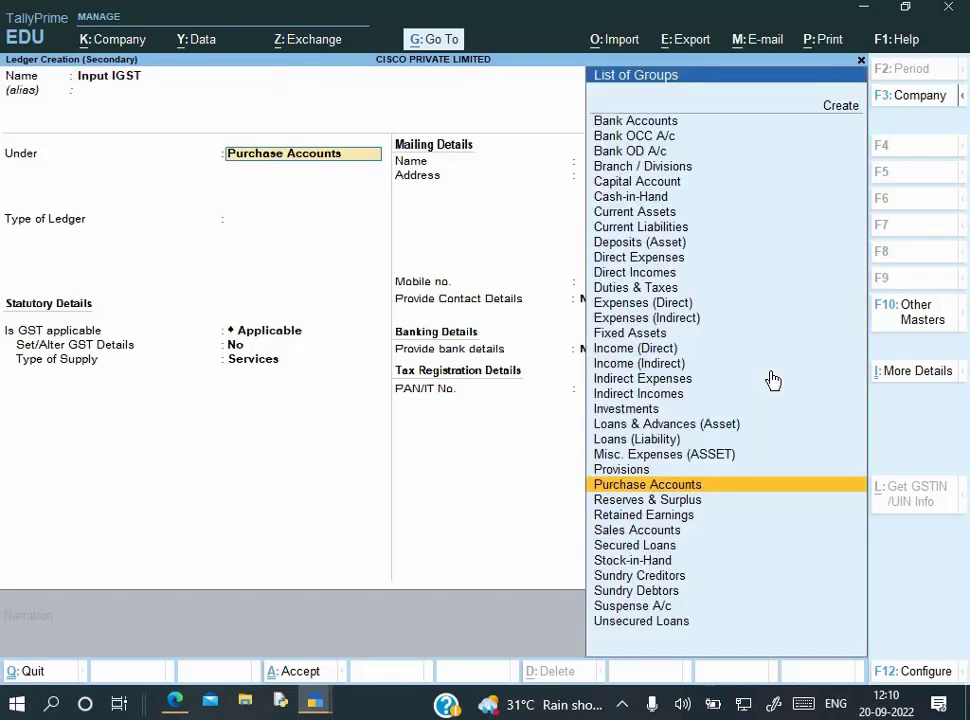
pyautogui.write('Du')
pyautogui.press('Return')
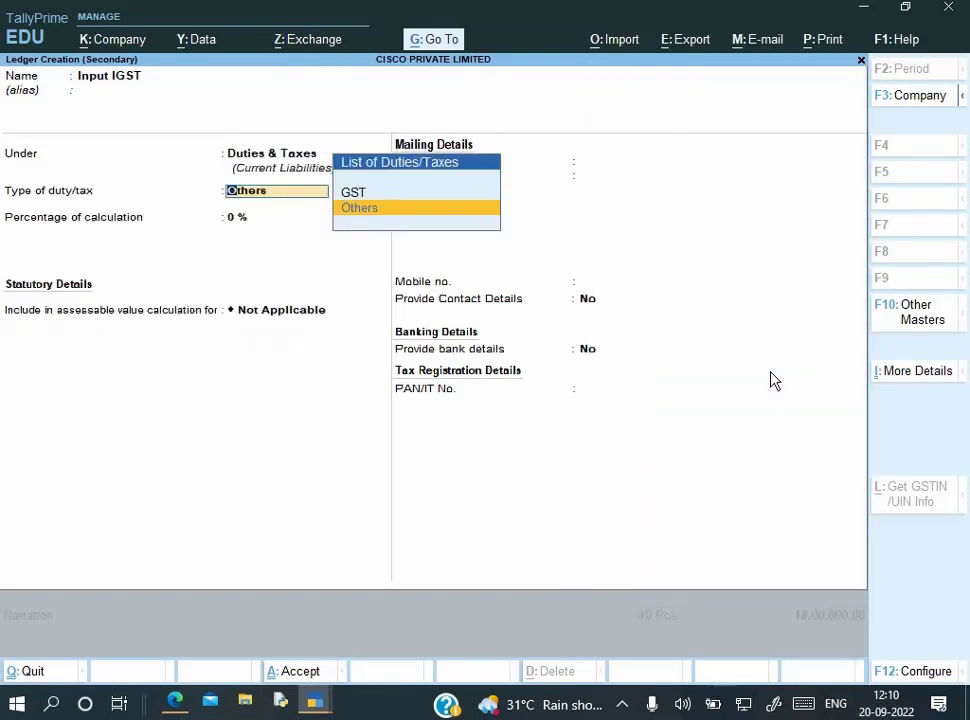
pyautogui.press('Up')
pyautogui.press('Return')
pyautogui.press('Down')
pyautogui.press('Down')
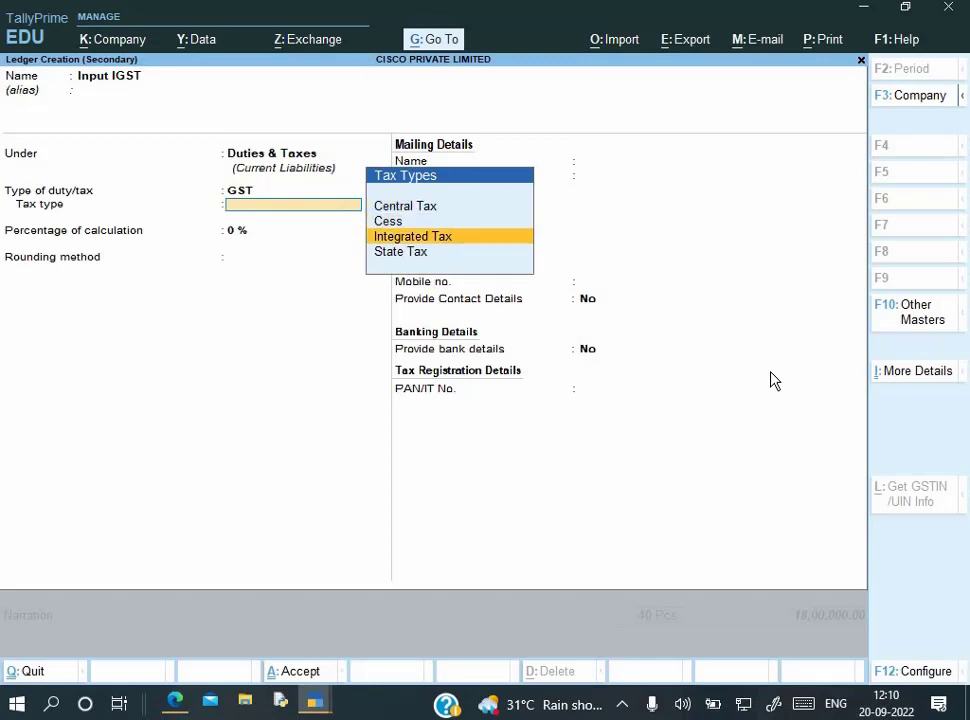
pyautogui.press('Return')
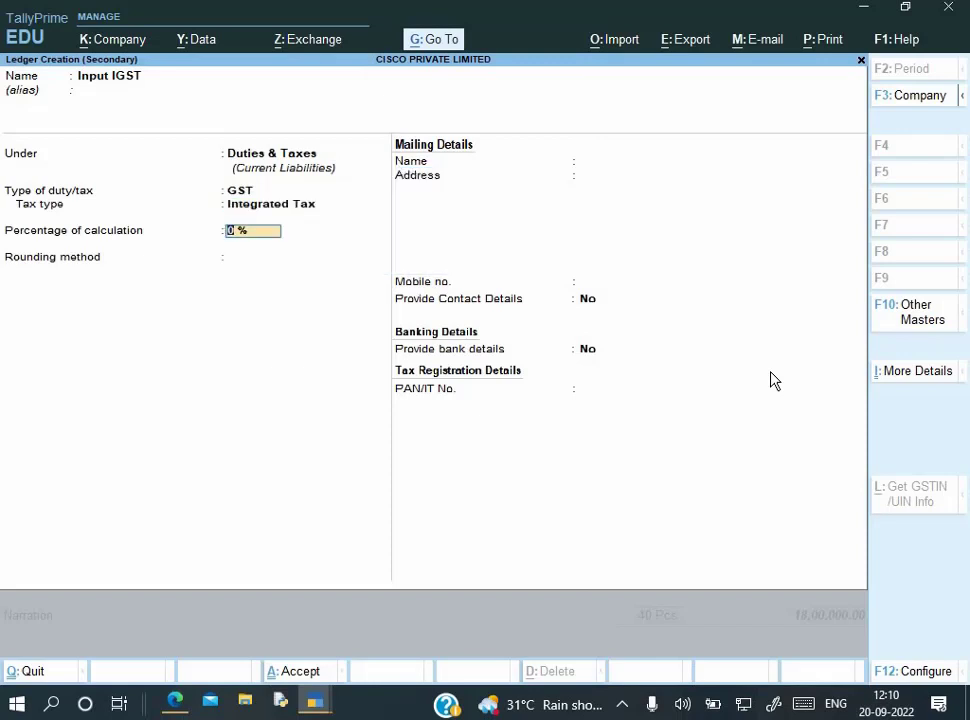
pyautogui.press('ctrl')
pyautogui.hotkey('ctrl', 'a')
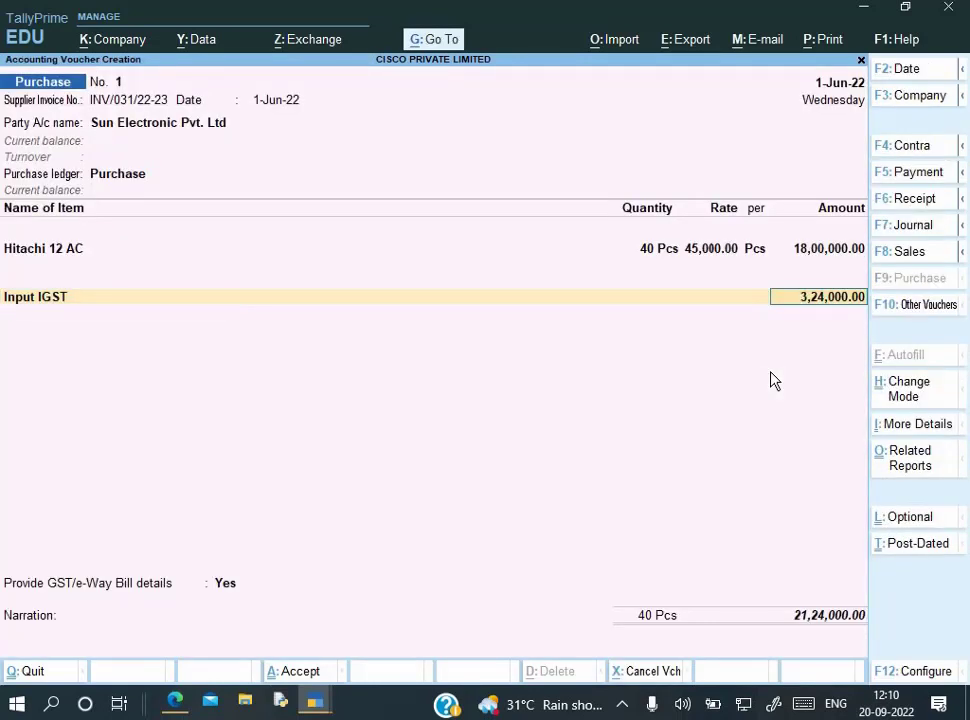
# Accept the Input IGST amount of 3,24,000 and set GST/e-Way Bill details to No
pyautogui.hotkey('alt', 'Tab')
pyautogui.scroll(-1, 801, 556)
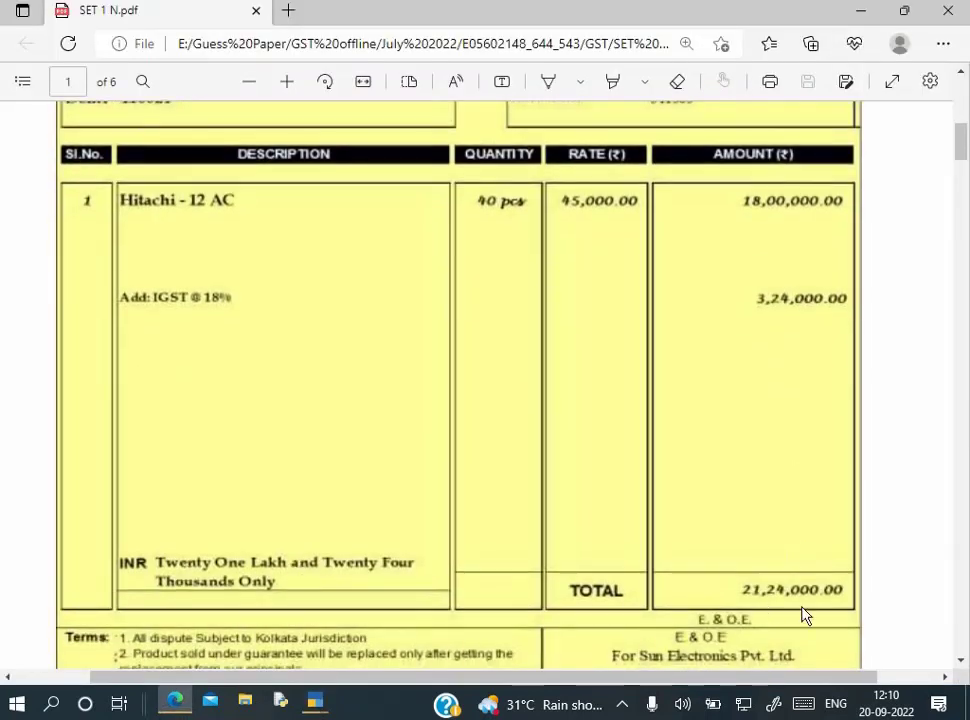
pyautogui.hotkey('alt', 'Tab')
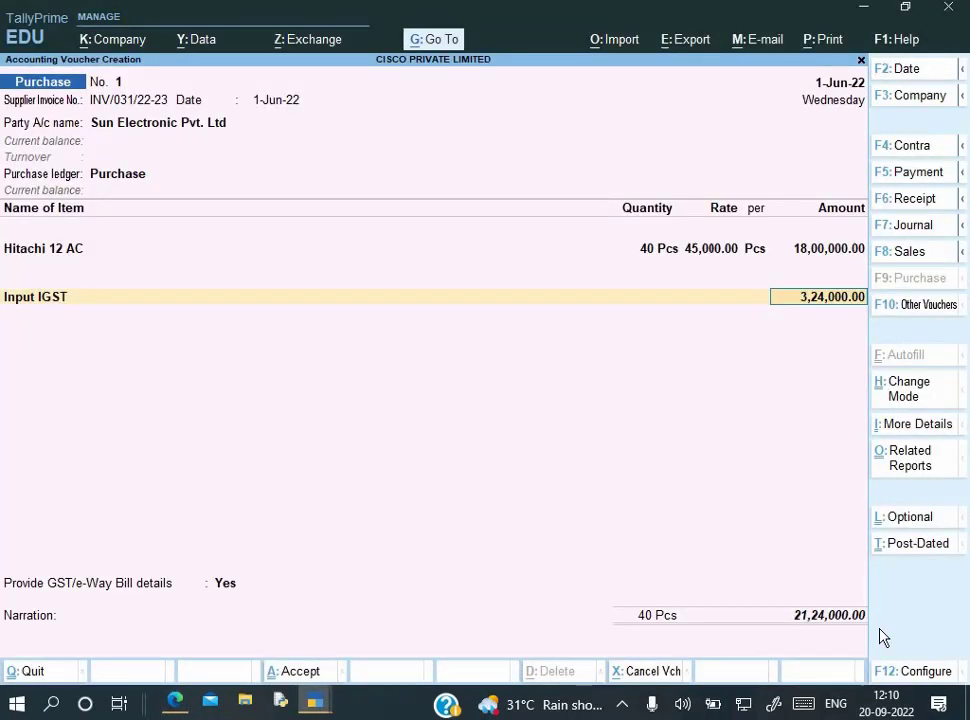
pyautogui.press('Return')
pyautogui.press('Return')
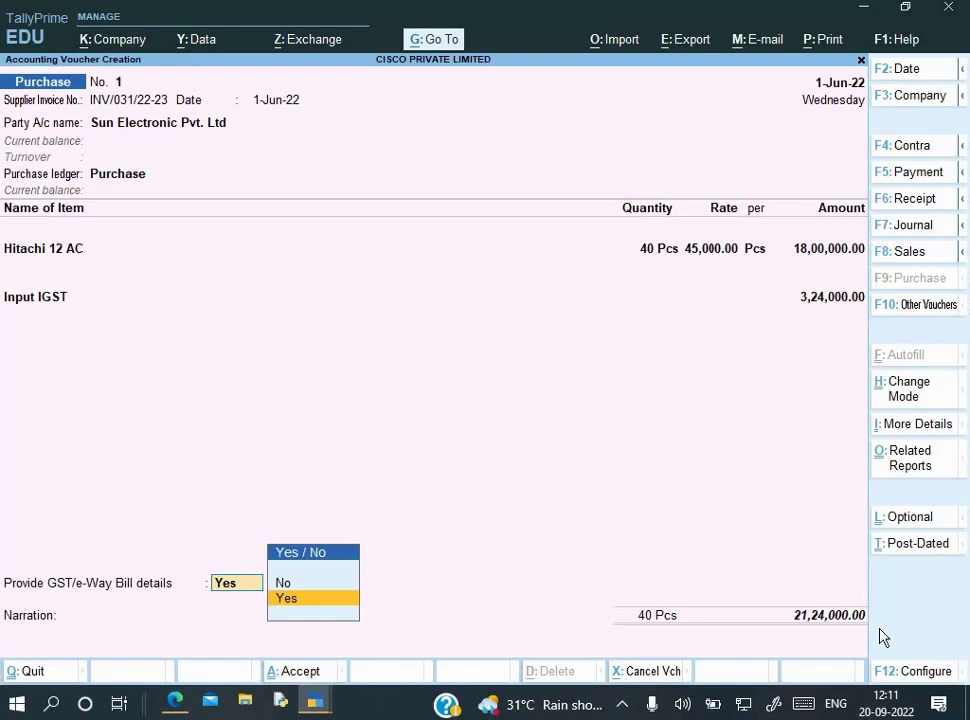
pyautogui.press('Up')
pyautogui.hotkey('alt', 'Tab')
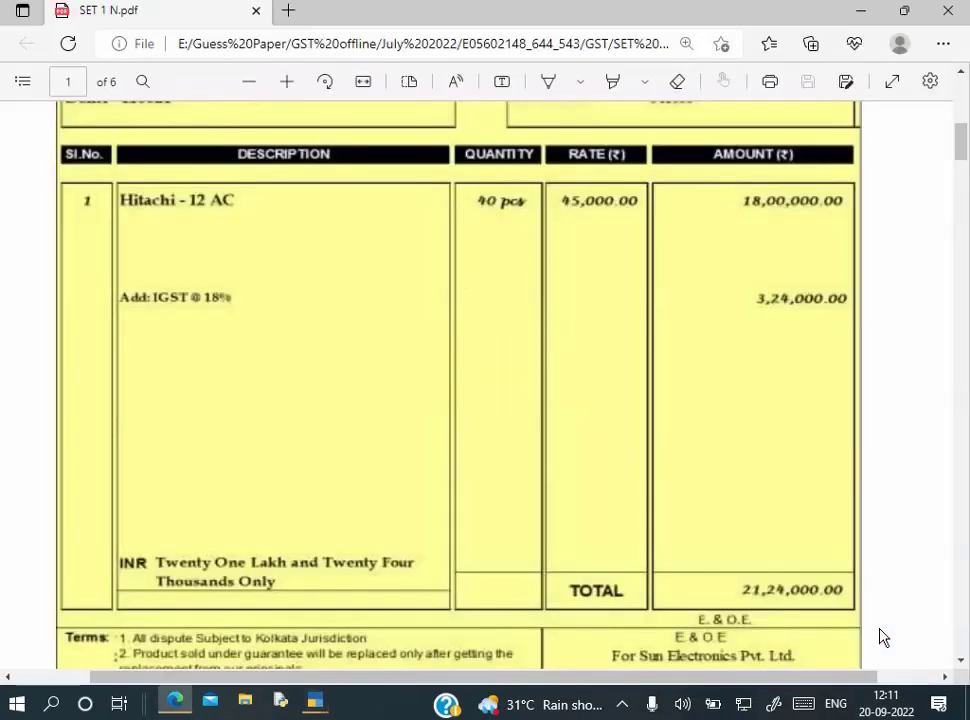
pyautogui.scroll(2, 880, 637)
pyautogui.scroll(1, 880, 637)
pyautogui.scroll(-5, 880, 637)
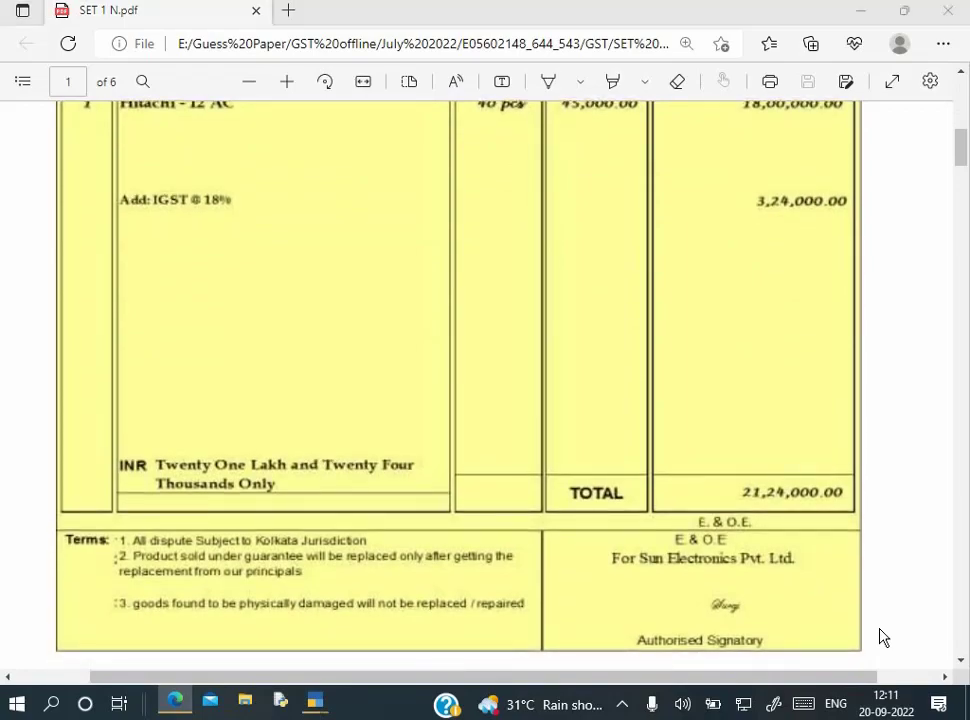
pyautogui.hotkey('alt', 'Tab')
pyautogui.press('Return')
# Accept the bill-wise New Ref and add the narration 'Being goods purchase' to save the voucher
pyautogui.press('Return')
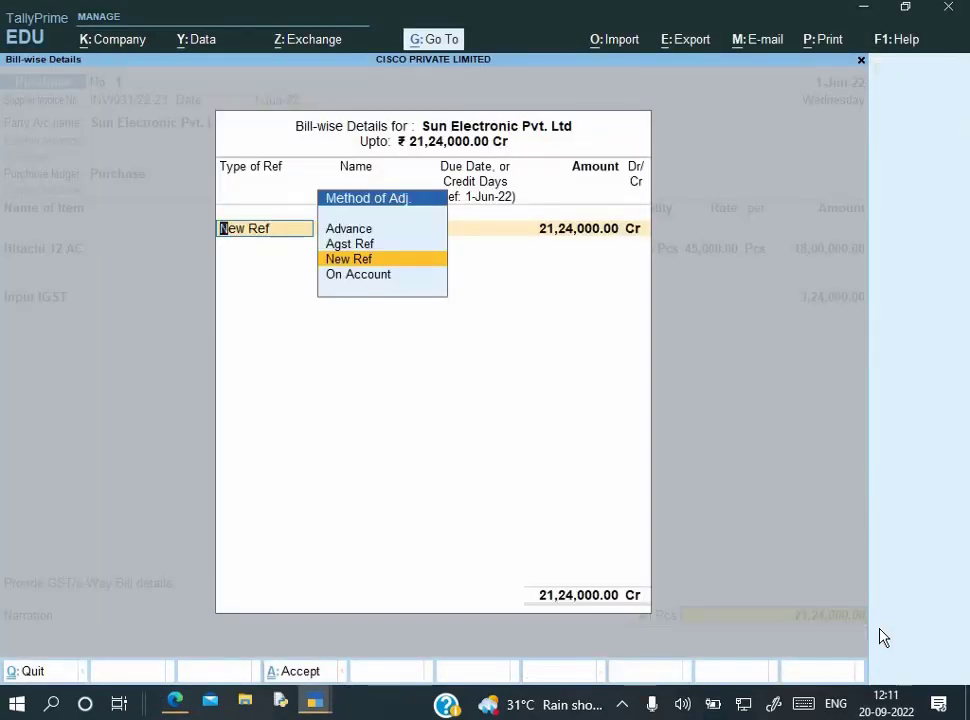
pyautogui.press('Return')
pyautogui.press('Return')
pyautogui.press('Return')
pyautogui.press('Return')
pyautogui.press('Return')
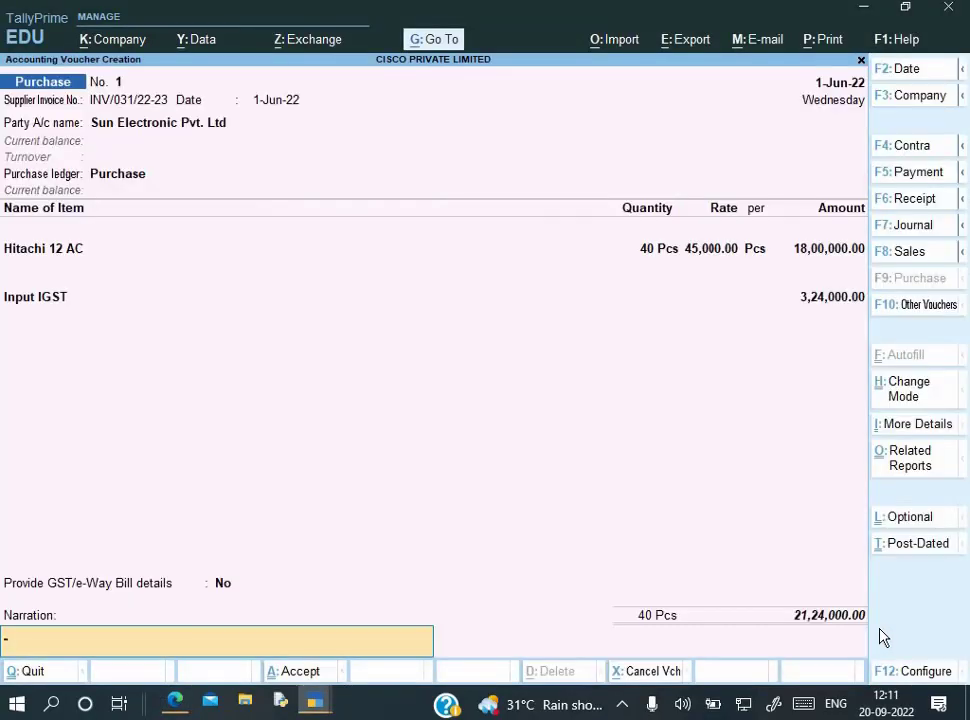
pyautogui.write('Being goods purchase')
pyautogui.press('Return')
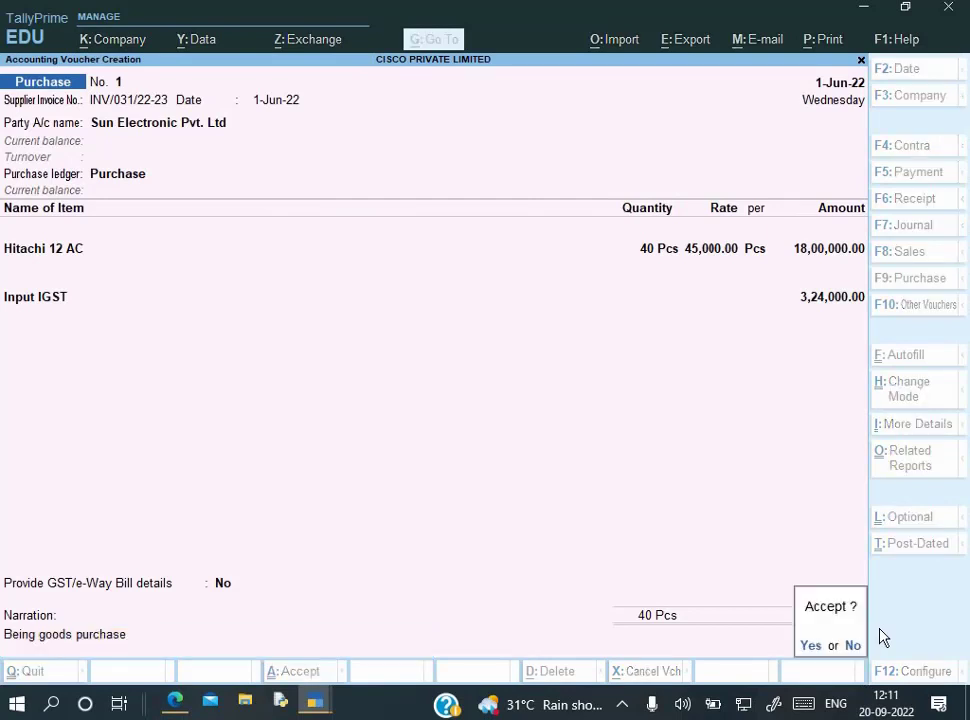
pyautogui.press('Return')
pyautogui.hotkey('alt', 'Tab')
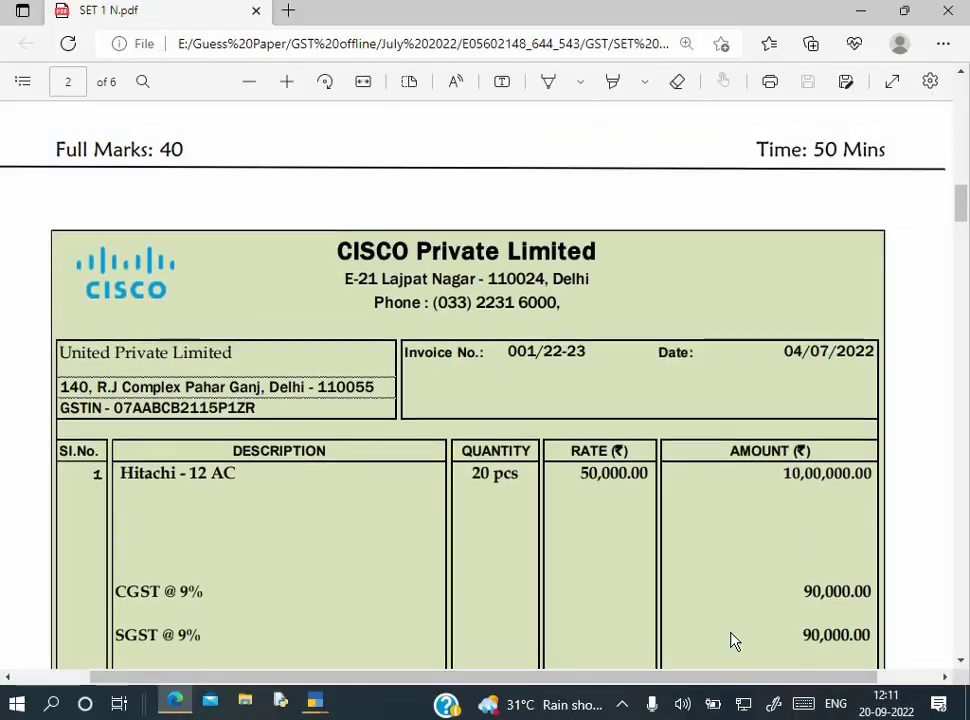
# Review the CISCO invoice PDF, then quit the purchase voucher back to the Gateway of Tally
pyautogui.scroll(1, 731, 641)
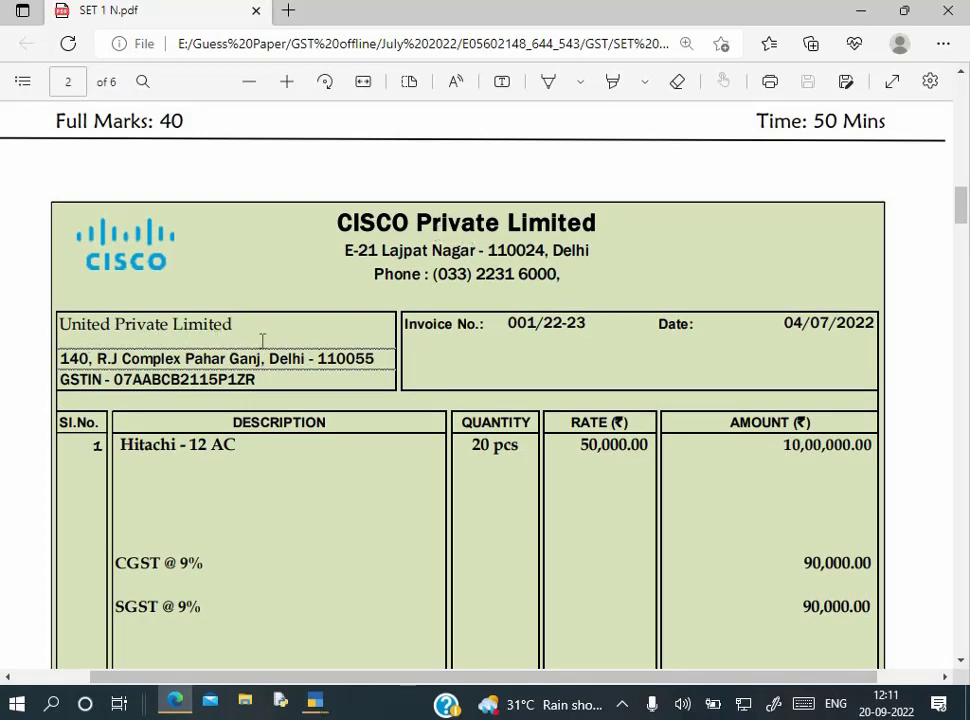
pyautogui.scroll(-1, 345, 342)
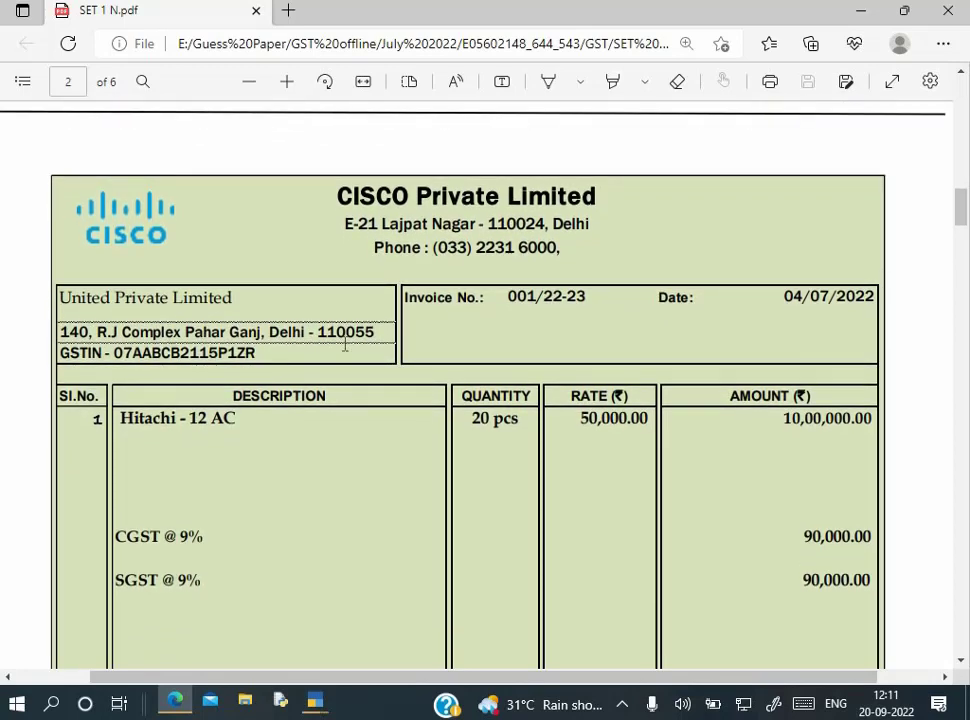
pyautogui.scroll(1, 345, 342)
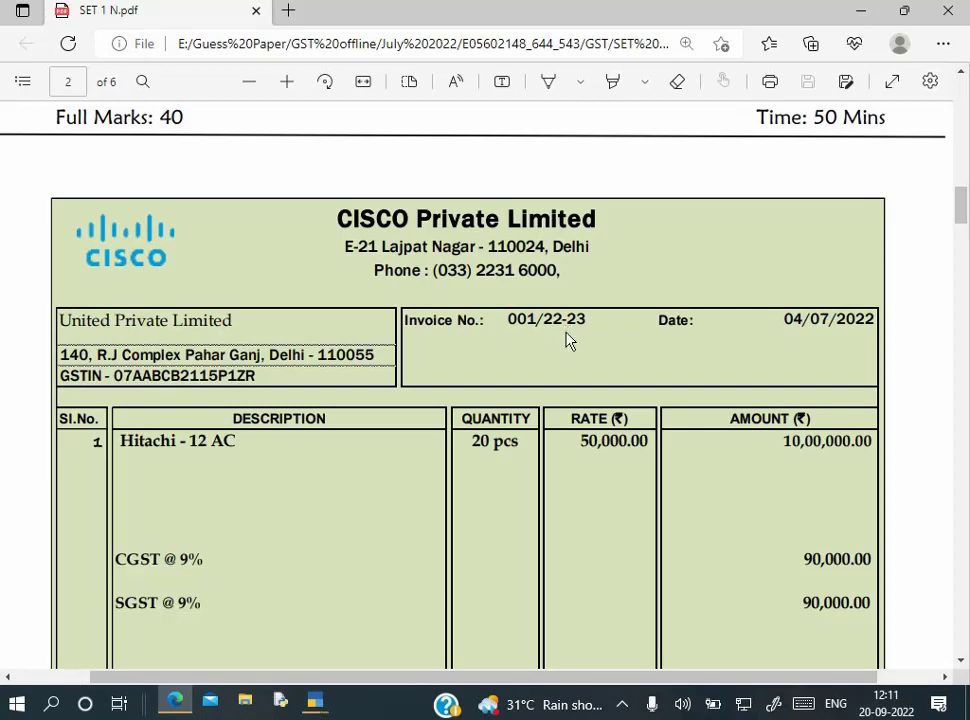
pyautogui.hotkey('alt', 'Tab')
pyautogui.press('Escape')
pyautogui.press('Return')
pyautogui.press('Escape')
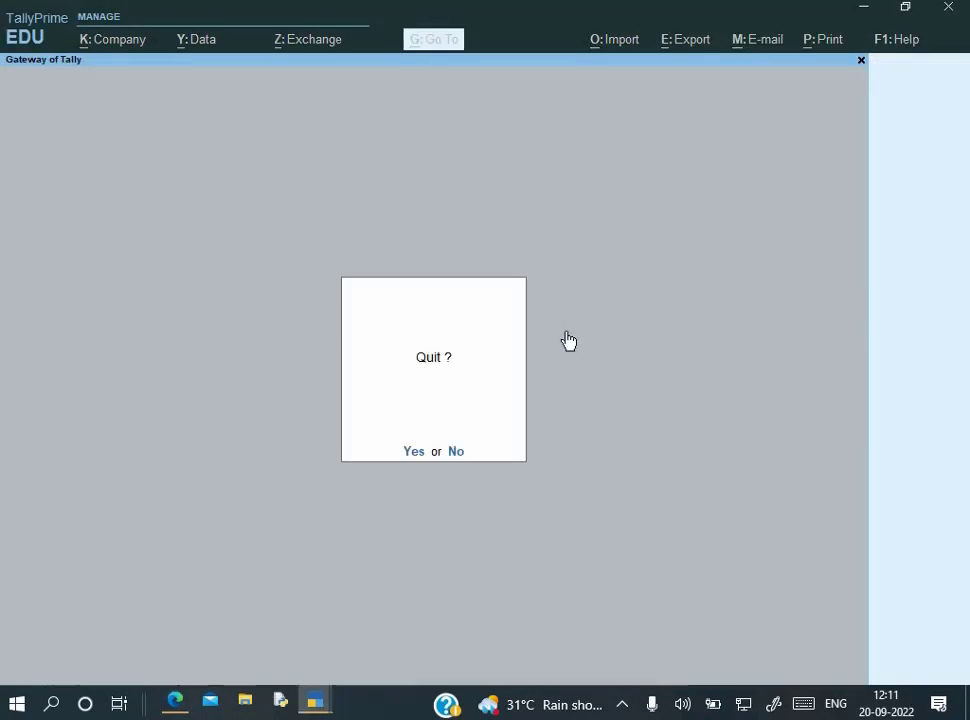
pyautogui.press('Escape')
pyautogui.press('Down')
pyautogui.press('Down')
pyautogui.press('Down')
pyautogui.press('Down')
pyautogui.press('Return')
# Open voucher entry, switch it to a Sales voucher with F8, then close it
pyautogui.press('Escape')
pyautogui.press('v')
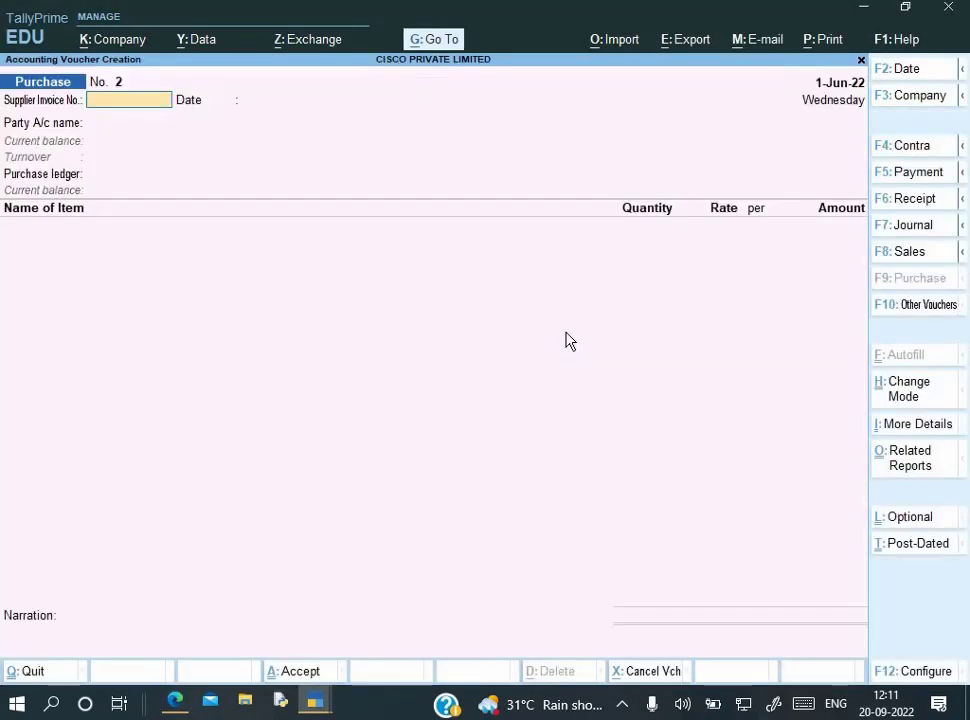
pyautogui.press('F8')
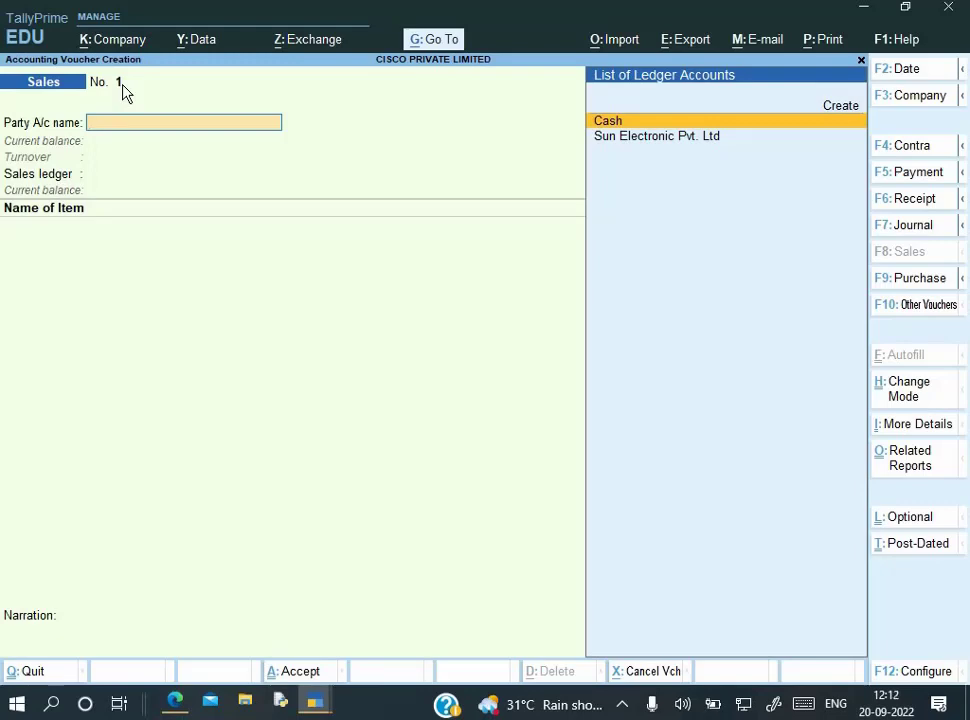
pyautogui.press('Escape')
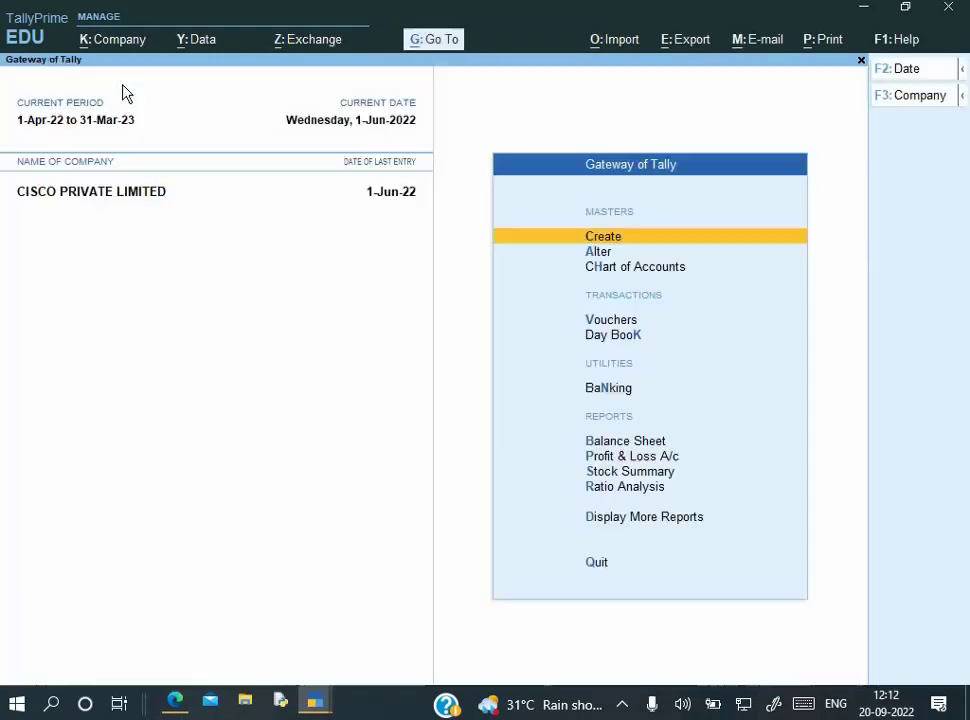
# Open the Sales voucher type for alteration through Alter > Voucher Type
pyautogui.press('Down')
pyautogui.press('Return')
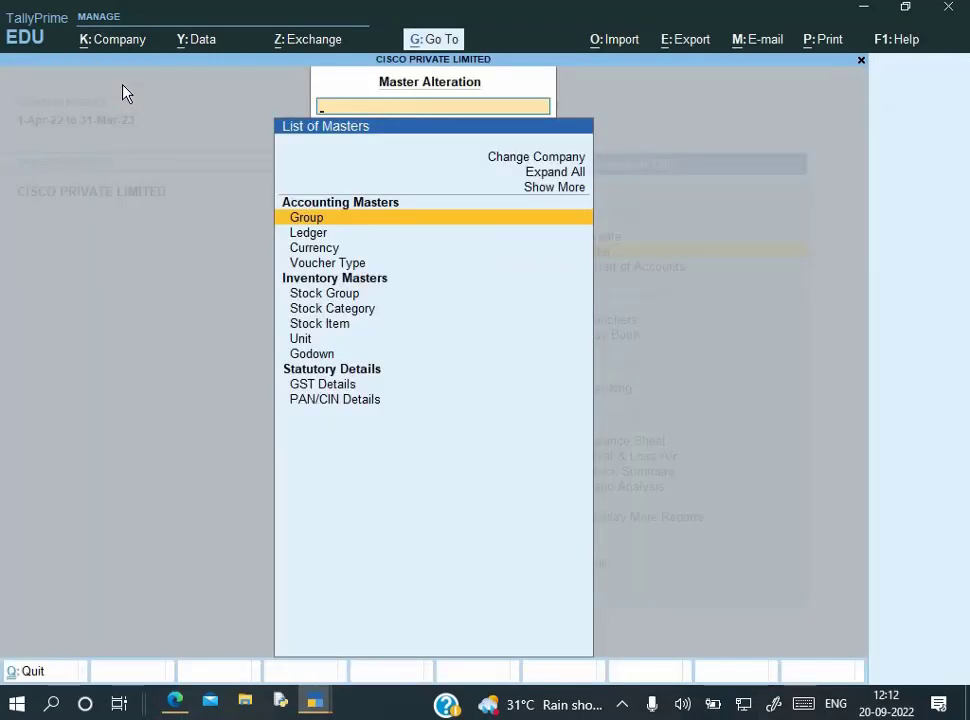
pyautogui.press('Down')
pyautogui.press('Down')
pyautogui.press('Down')
pyautogui.press('Return')
pyautogui.write('Sa')
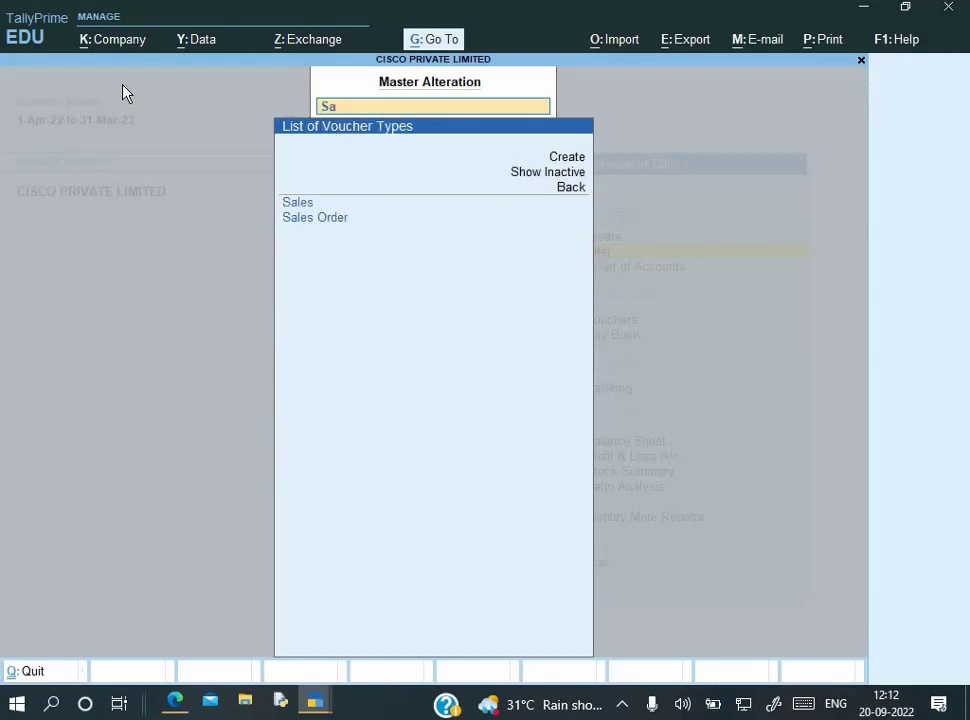
pyautogui.press('Return')
pyautogui.press('Return')
pyautogui.press('Return')
pyautogui.press('Return')
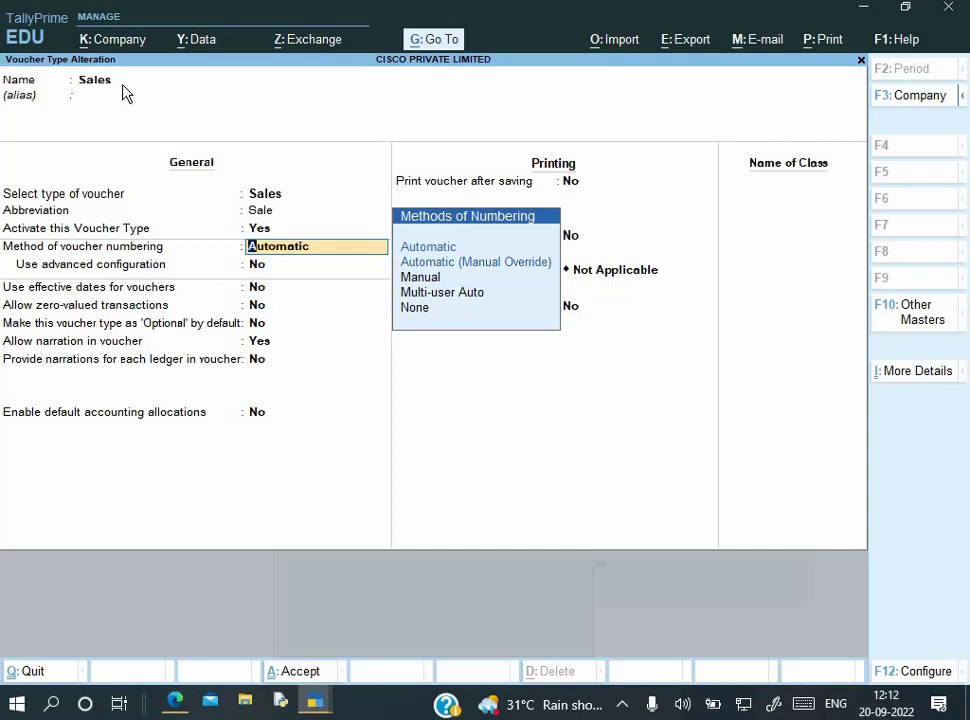
# Enable advanced numbering with starting number 1, width 3 and zero prefill
pyautogui.press('Return')
pyautogui.write('y')
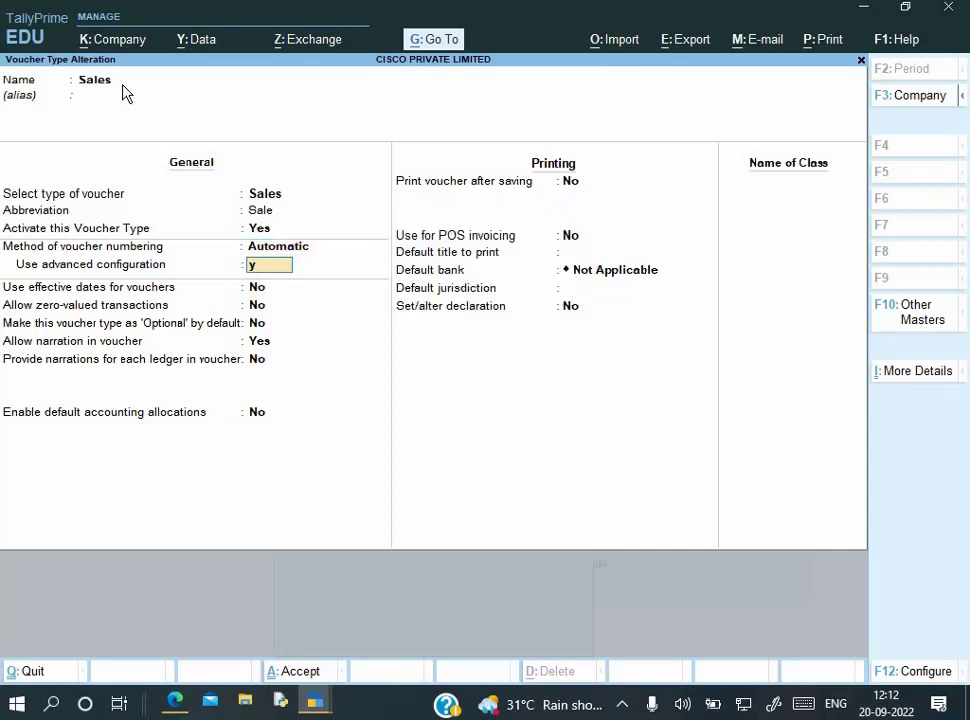
pyautogui.press('Return')
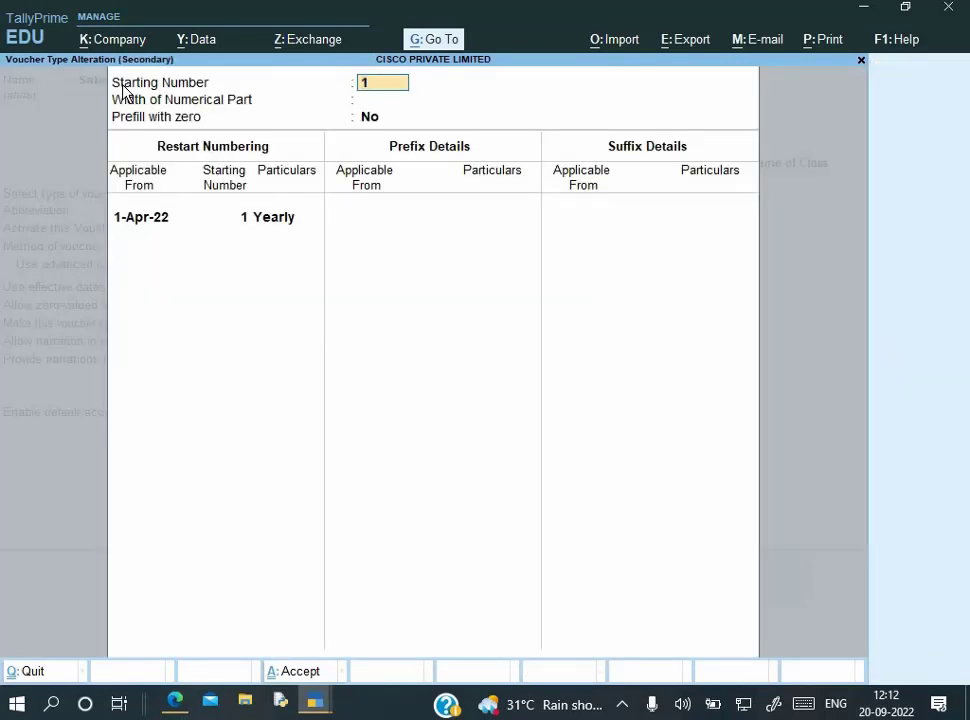
pyautogui.press('Return')
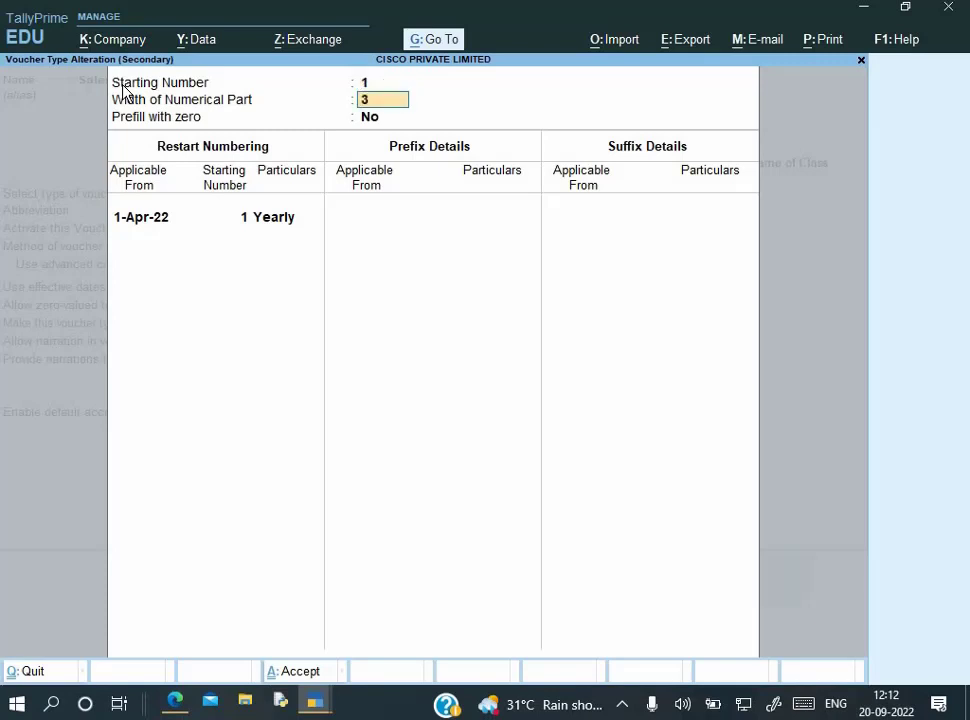
pyautogui.hotkey('alt', 'Tab')
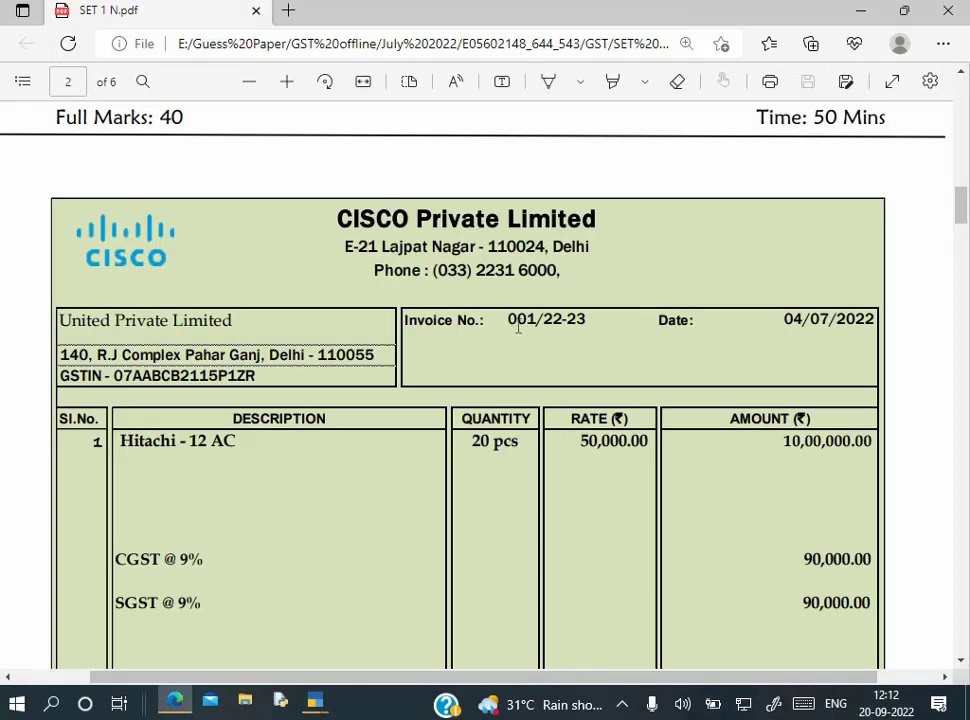
pyautogui.hotkey('alt', 'Tab')
pyautogui.write('3')
pyautogui.press('Return')
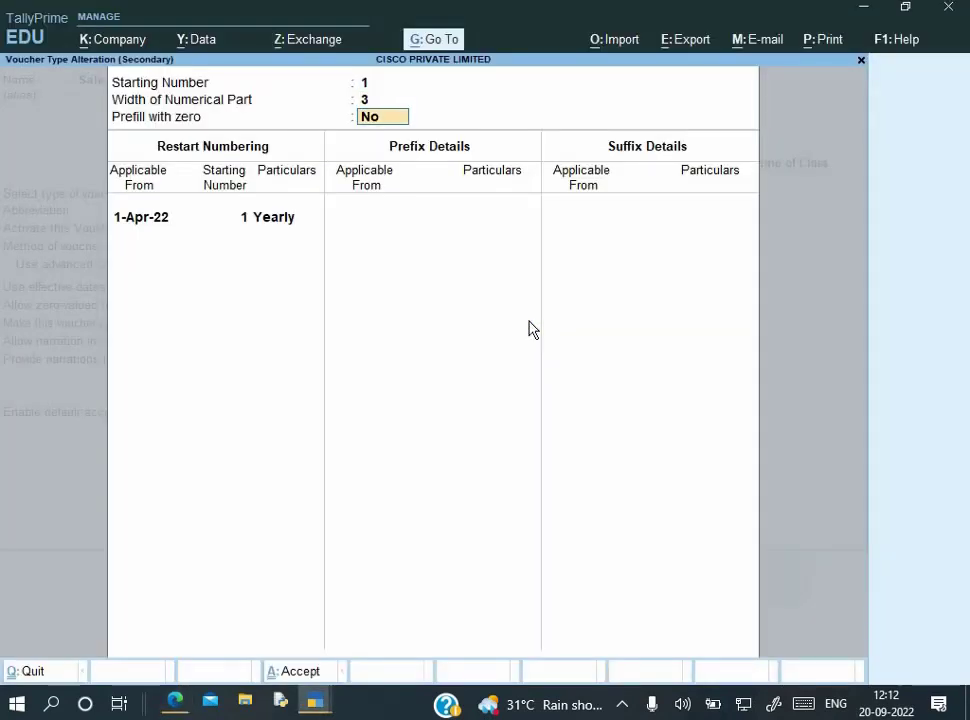
pyautogui.write('y')
pyautogui.press('Return')
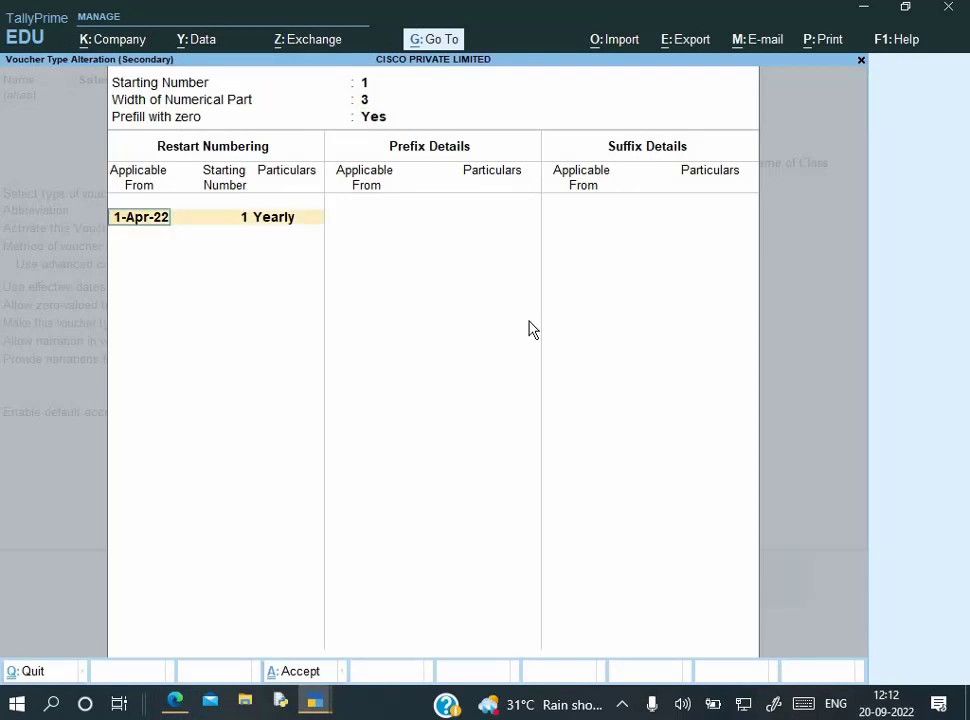
# Add the suffix /22-23 effective 1-Apr-22 and save the Sales voucher type
pyautogui.press('Return')
pyautogui.press('Return')
pyautogui.press('Return')
pyautogui.press('Return')
pyautogui.press('Return')
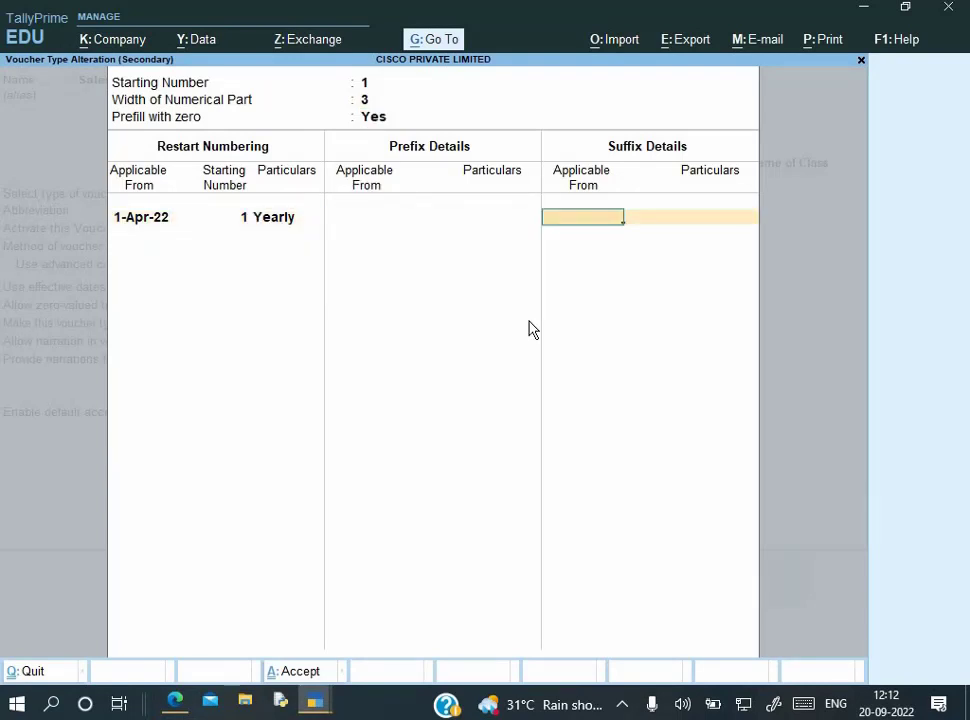
pyautogui.write('1-4')
pyautogui.press('Return')
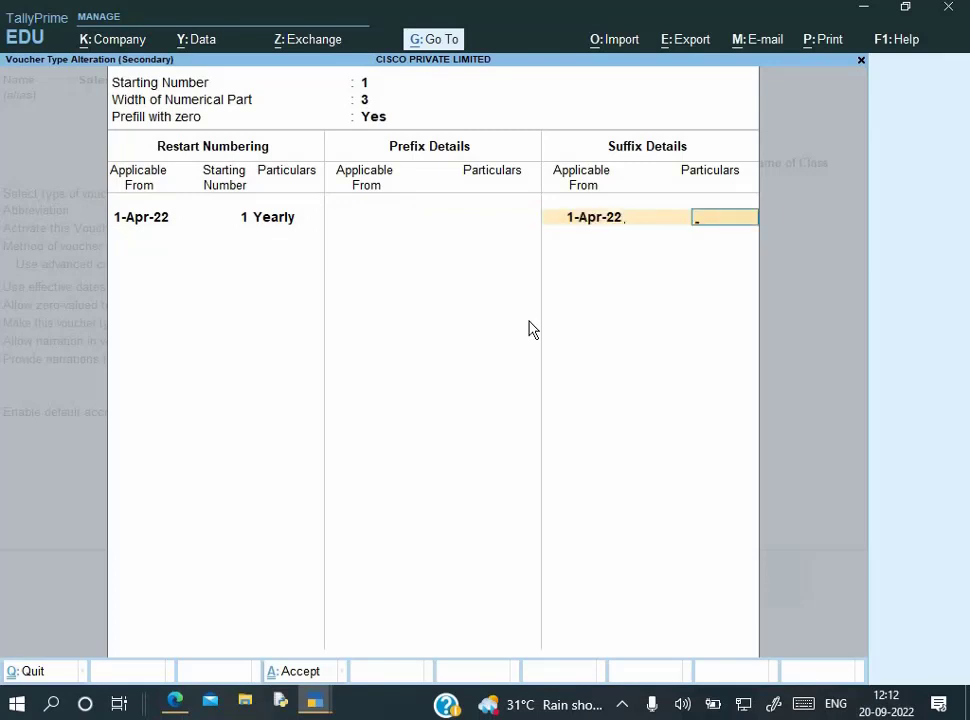
pyautogui.write('/22-23')
pyautogui.press('Return')
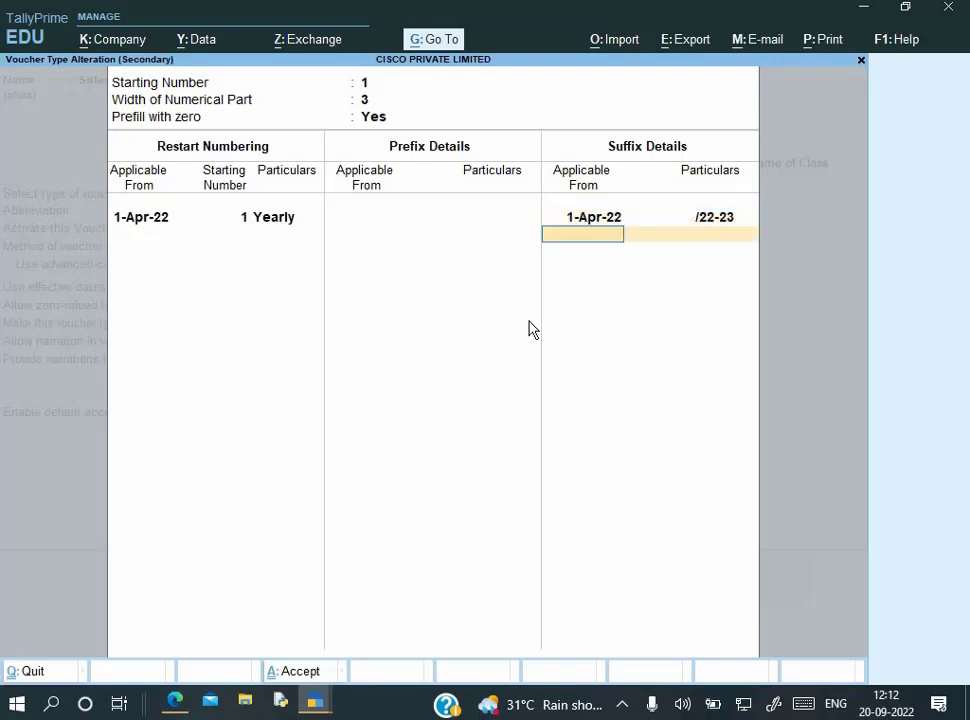
pyautogui.press('Return')
pyautogui.hotkey('ctrl', 'a')
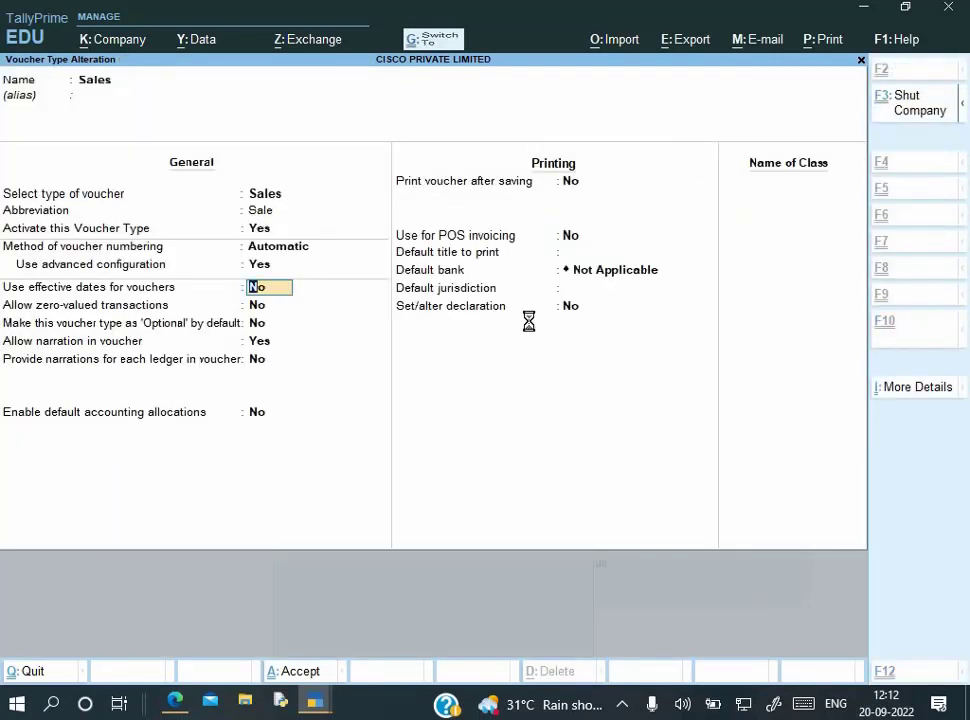
pyautogui.press('Escape')
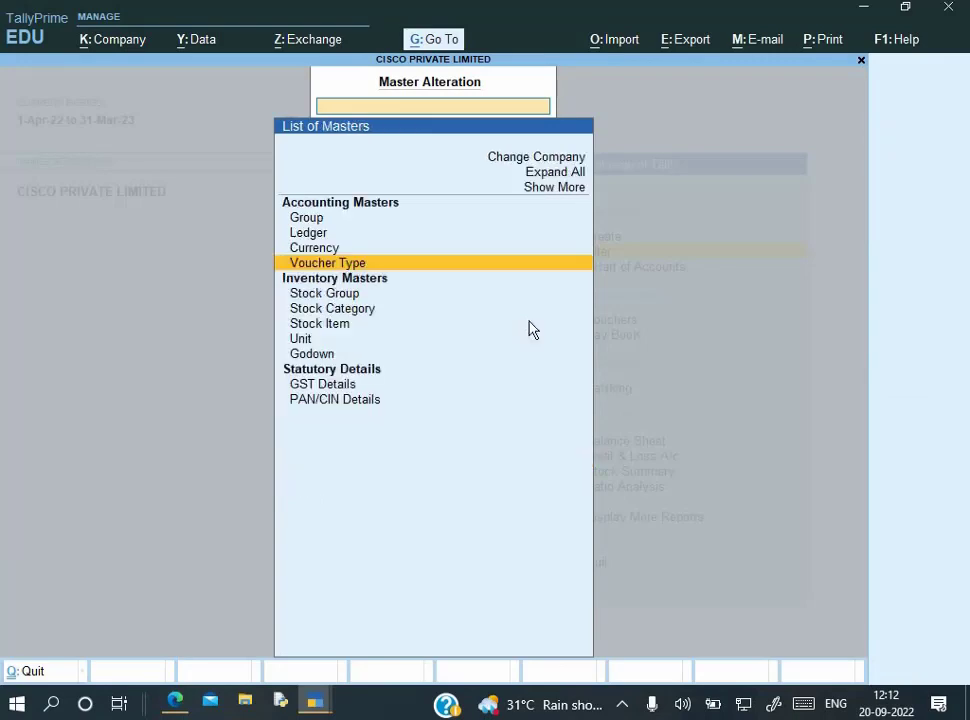
# Open a new Sales voucher numbered 001/22-23 and change its date to the invoice date
pyautogui.press('Escape')
pyautogui.click(531, 330)
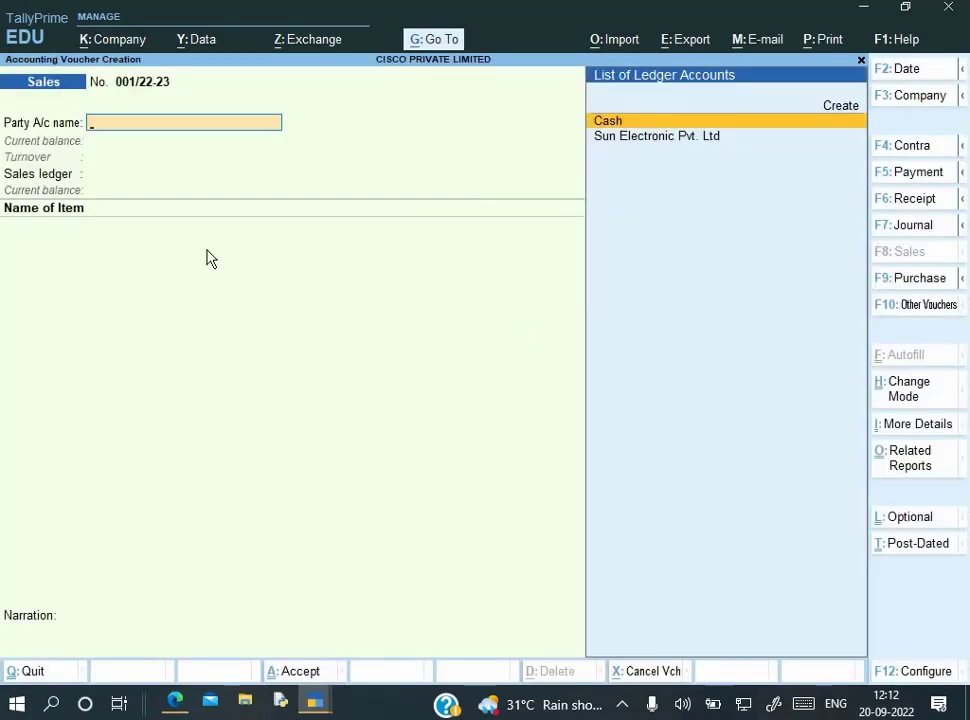
pyautogui.hotkey('alt', 'Tab')
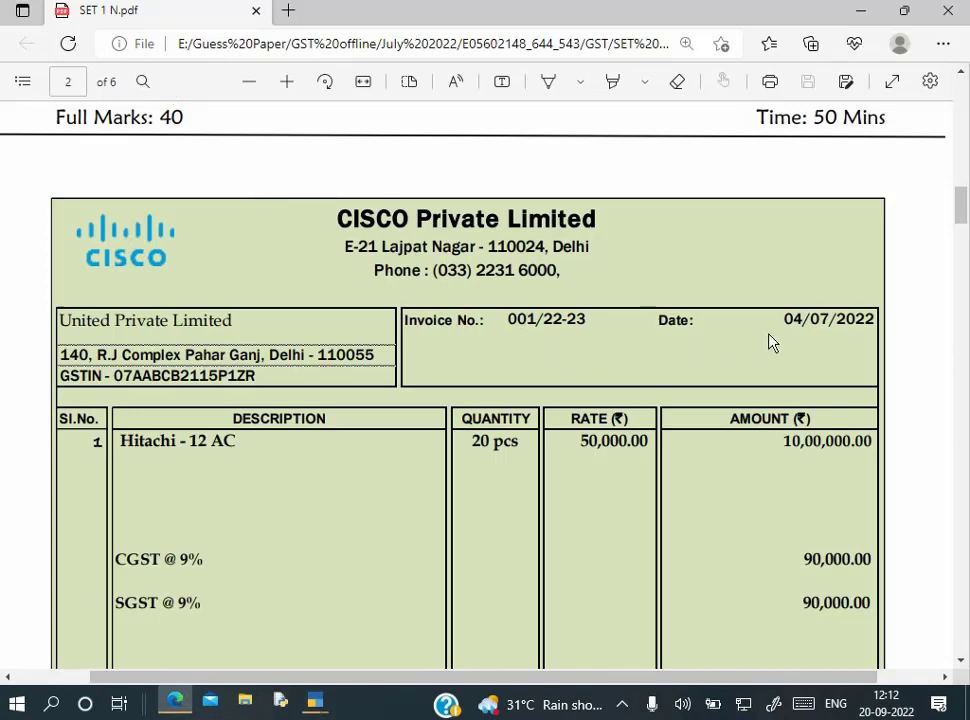
pyautogui.hotkey('alt', 'Tab')
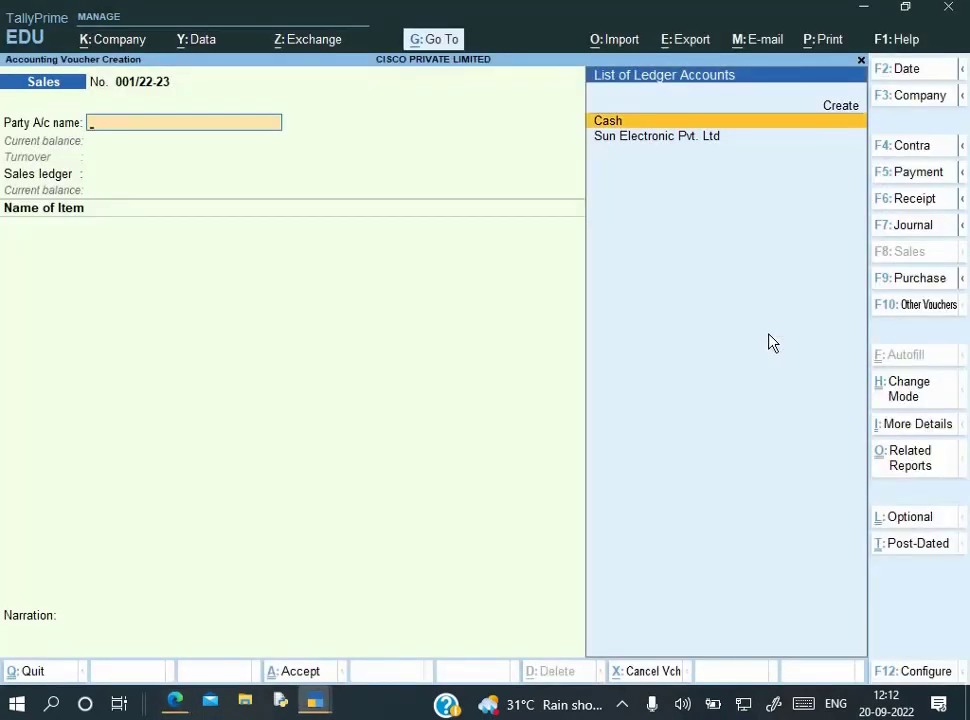
pyautogui.press('F2')
pyautogui.press('BackSpace')
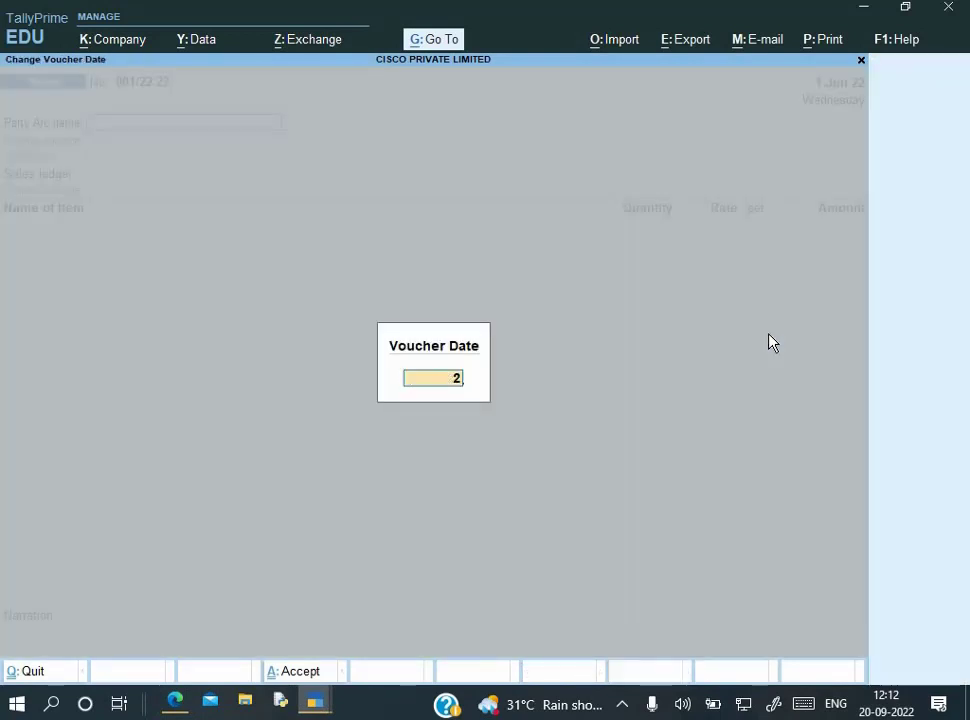
pyautogui.write('2-')
pyautogui.press('Return')
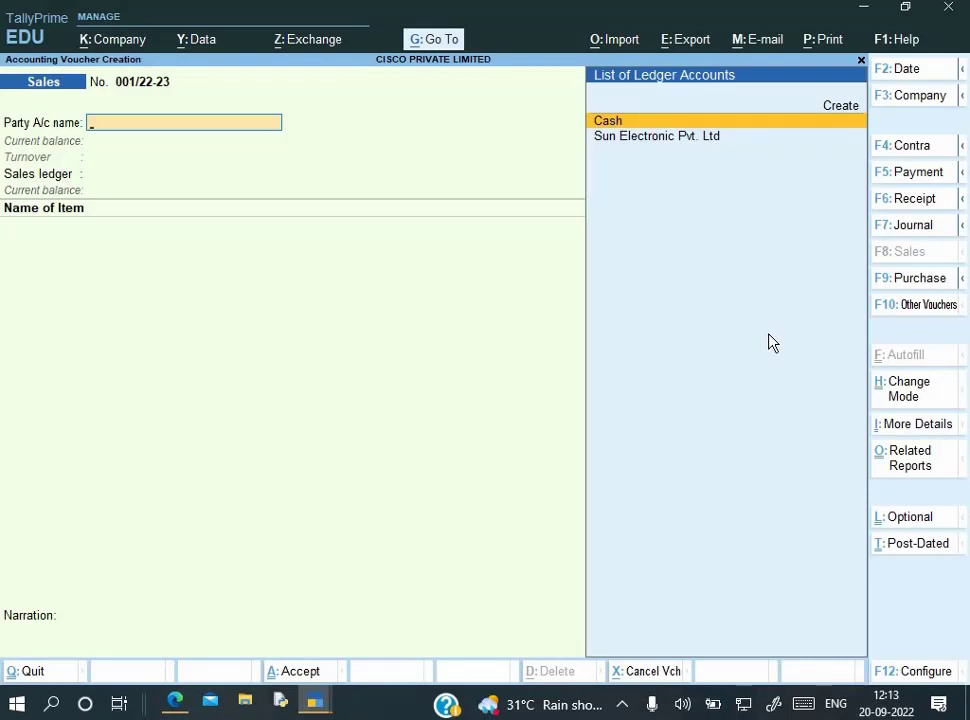
pyautogui.hotkey('alt', 'Tab')
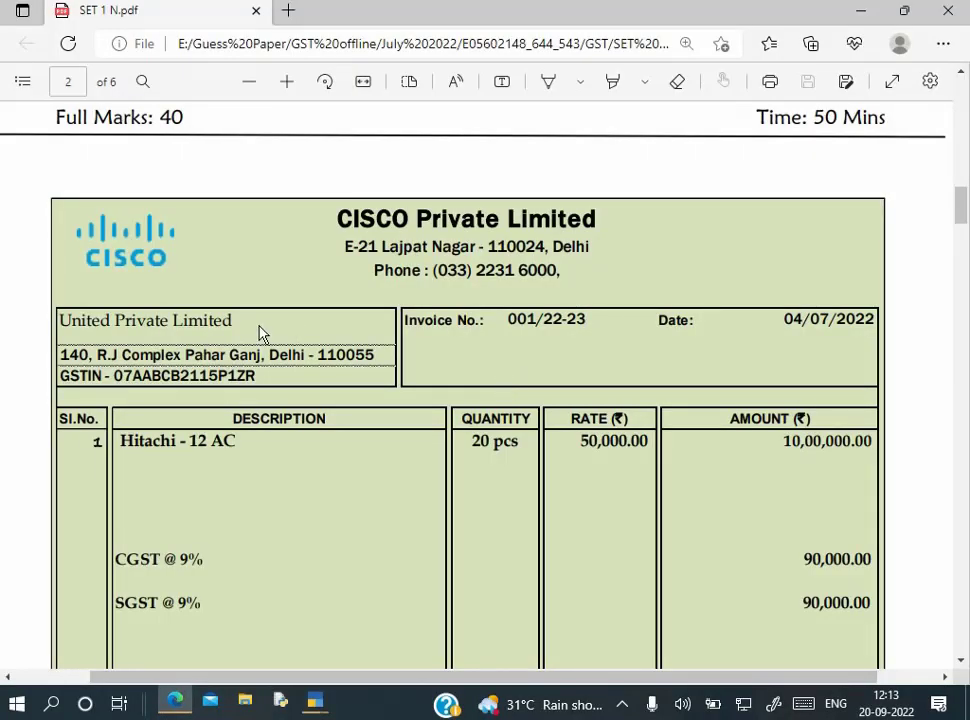
pyautogui.hotkey('alt', 'Tab')
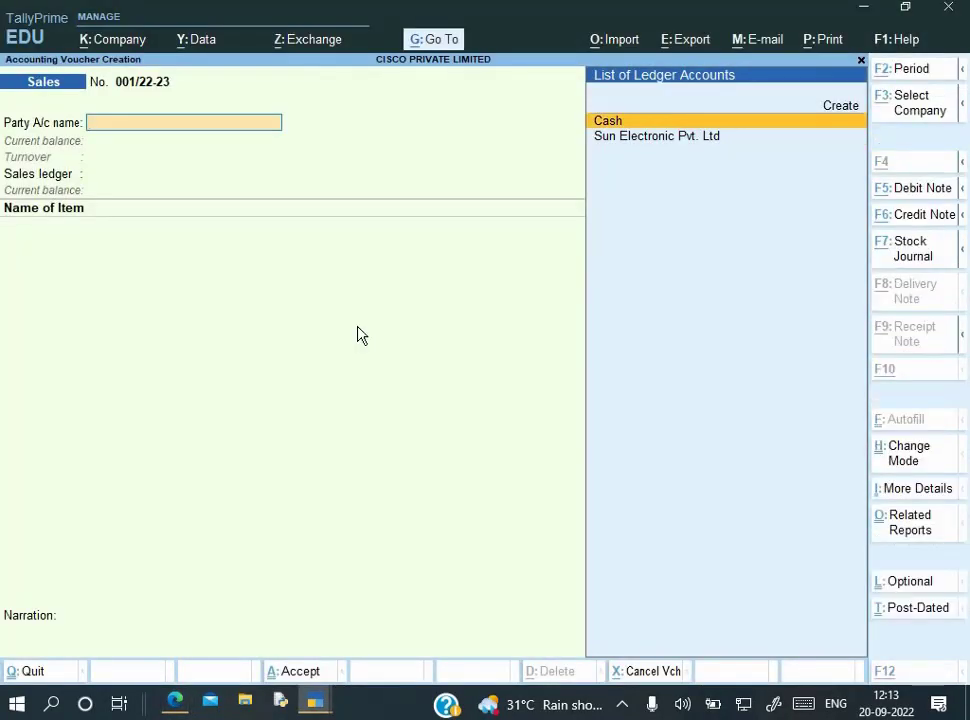
# Create a party ledger named United Private Limited in the Sundry Debtors group
pyautogui.hotkey('alt', 'c')
pyautogui.write('Unit')
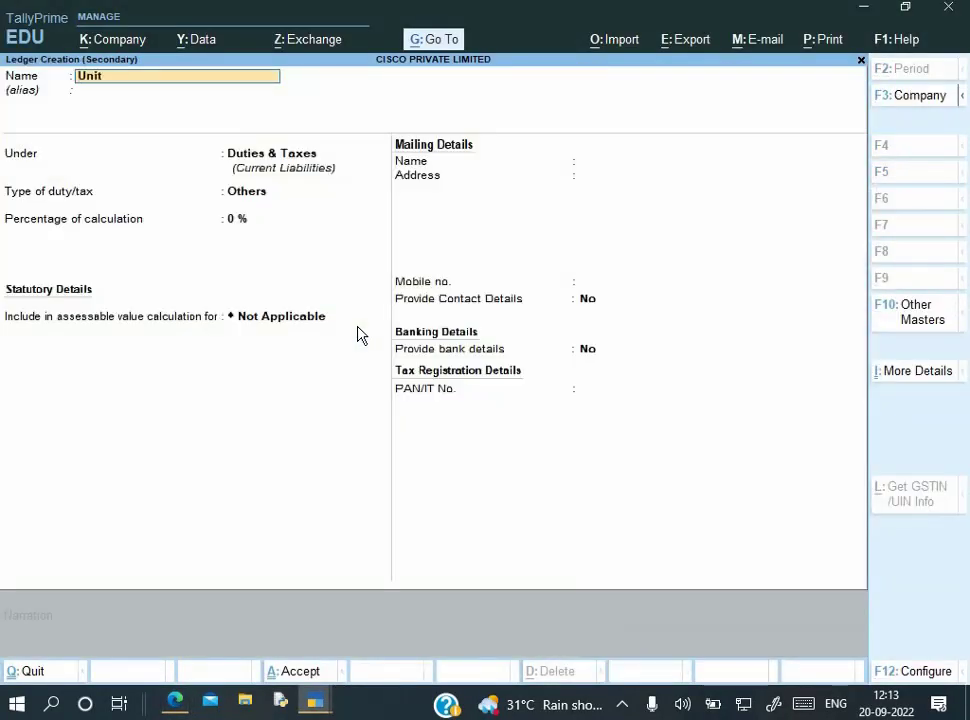
pyautogui.write('ed')
pyautogui.hotkey('alt', 'Tab')
pyautogui.hotkey('alt', 'Tab')
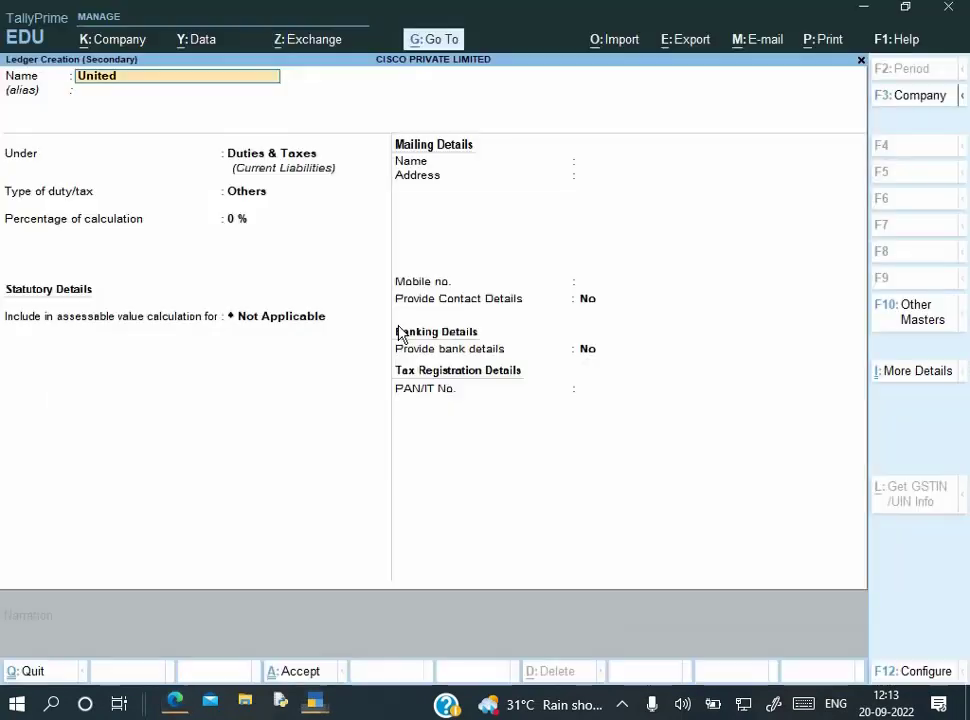
pyautogui.write('Pri')
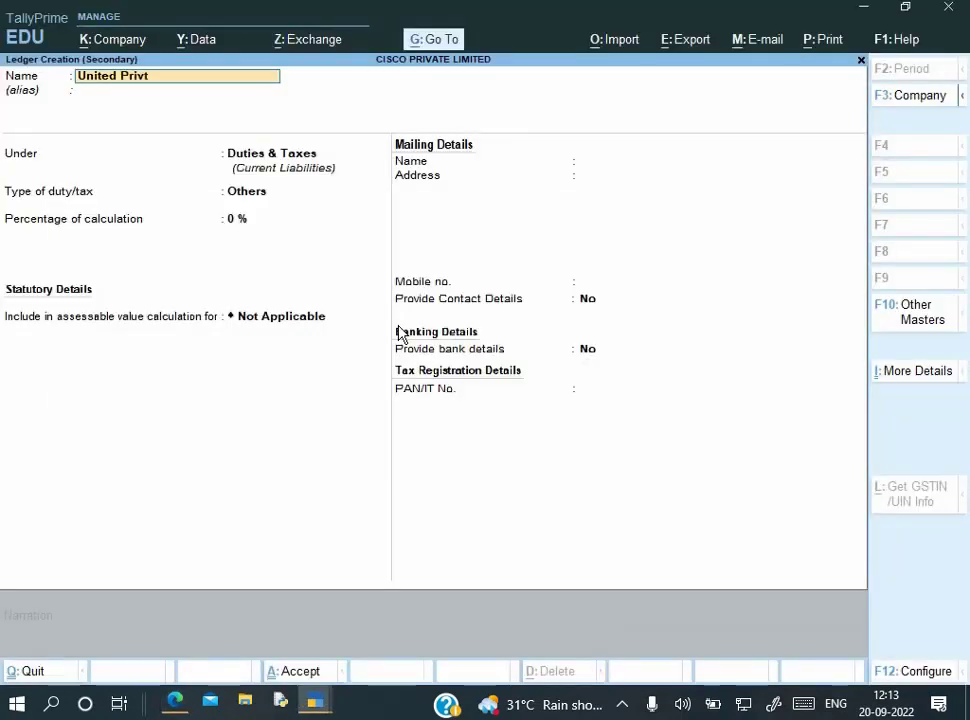
pyautogui.write('vate Limit')
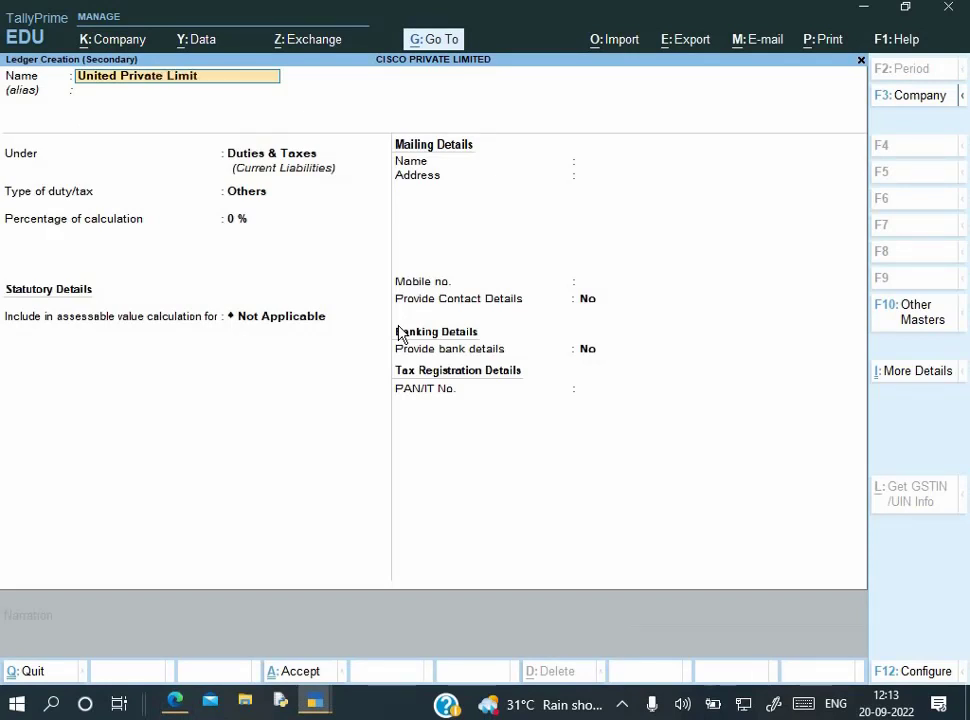
pyautogui.write('ed')
pyautogui.press('Return')
pyautogui.press('Return')
pyautogui.write('S')
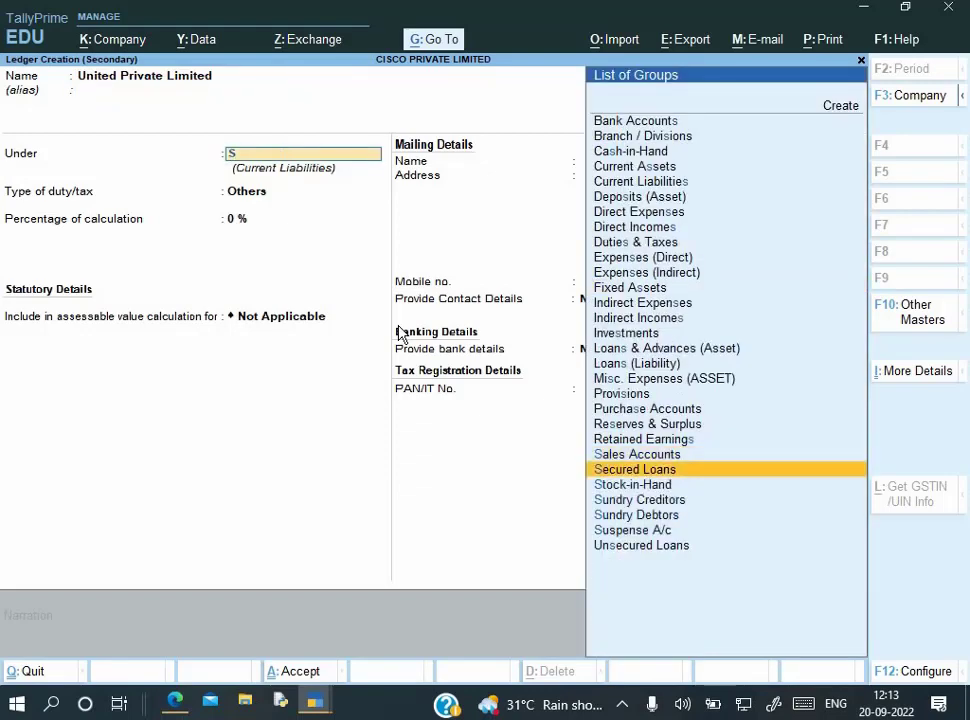
pyautogui.press('Down')
pyautogui.press('Down')
pyautogui.press('Down')
pyautogui.press('Return')
pyautogui.press('Return')
pyautogui.press('Return')
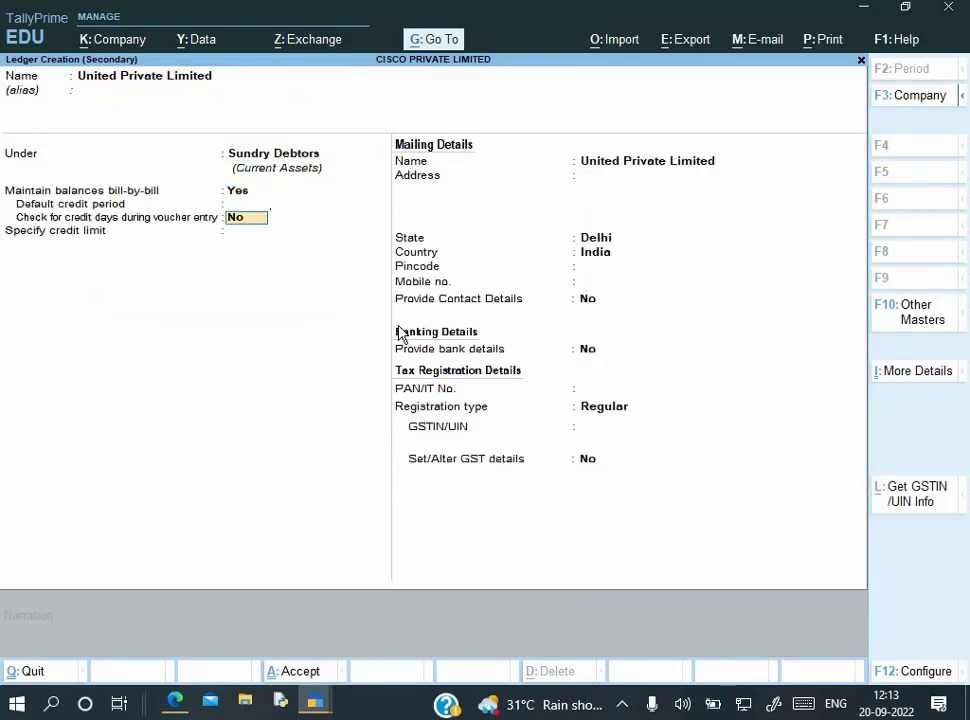
pyautogui.press('Return')
pyautogui.press('Return')
pyautogui.hotkey('alt', 'Tab')
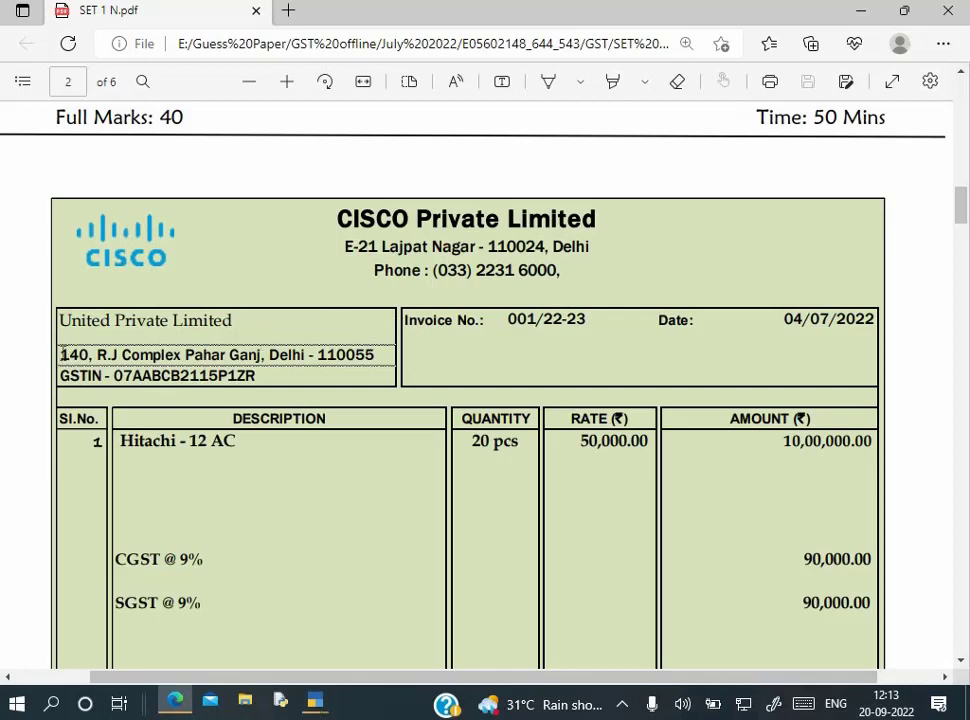
# Copy the party's address from the invoice into the ledger and keep Delhi as state
pyautogui.moveTo(63, 354); pyautogui.dragTo(382, 355)
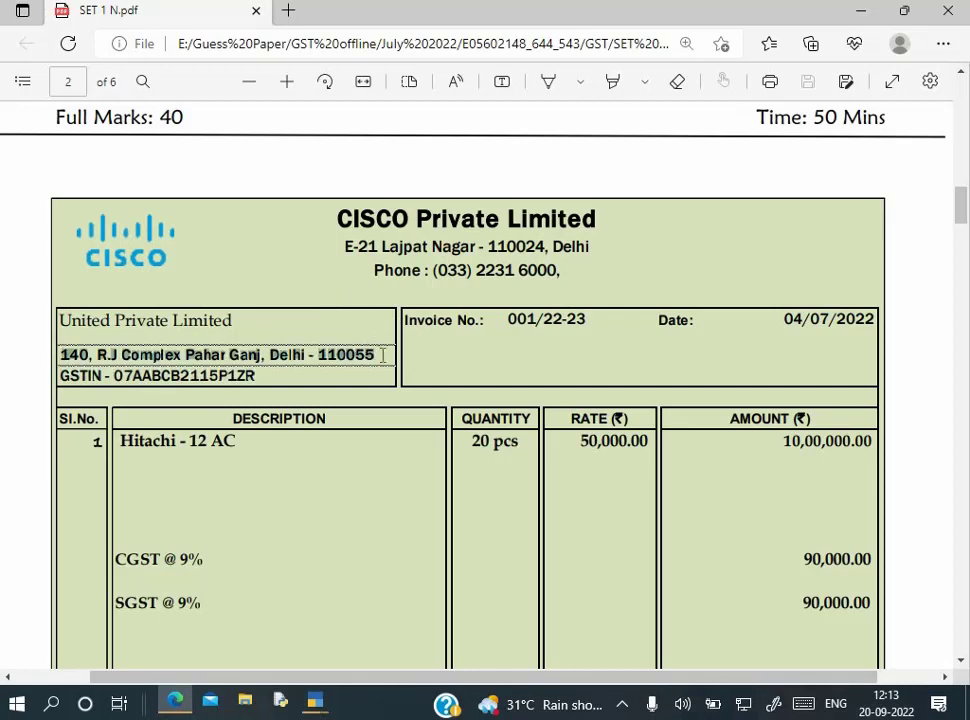
pyautogui.hotkey('ctrl', 'c')
pyautogui.hotkey('alt', 'Tab')
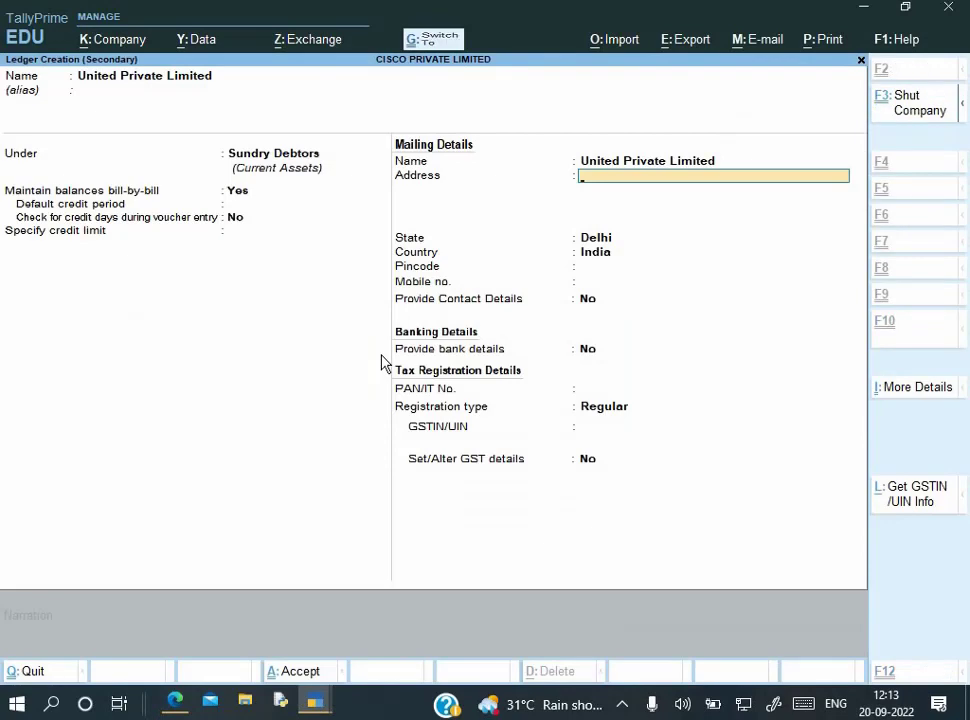
pyautogui.hotkey('ctrl', 'v')
pyautogui.press('Return')
pyautogui.press('Return')
pyautogui.press('Return')
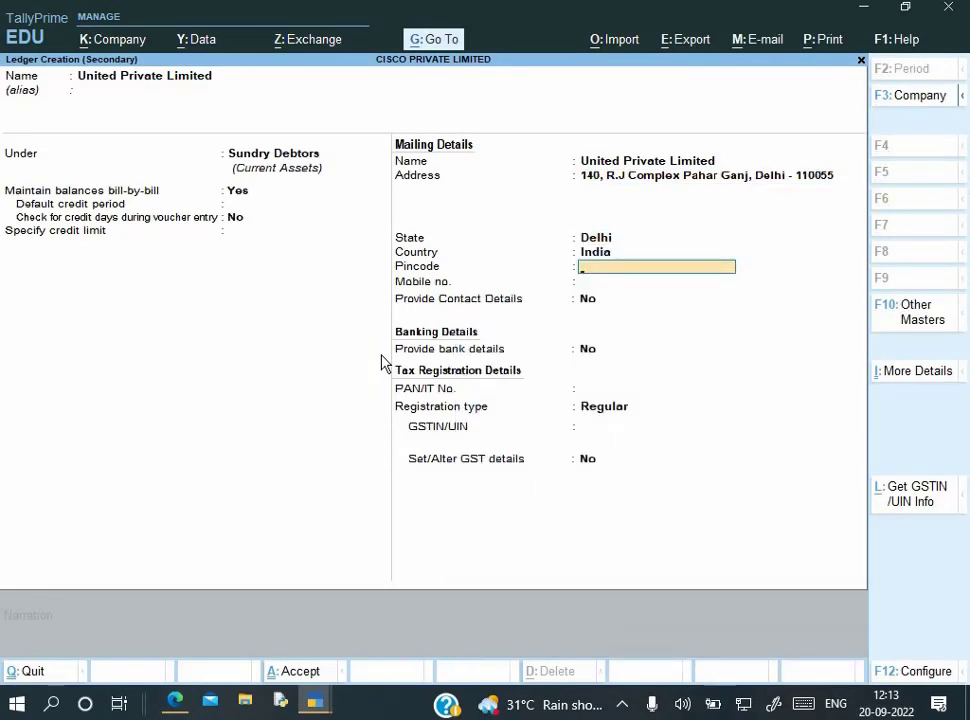
pyautogui.press('BackSpace')
pyautogui.hotkey('alt', 'Tab')
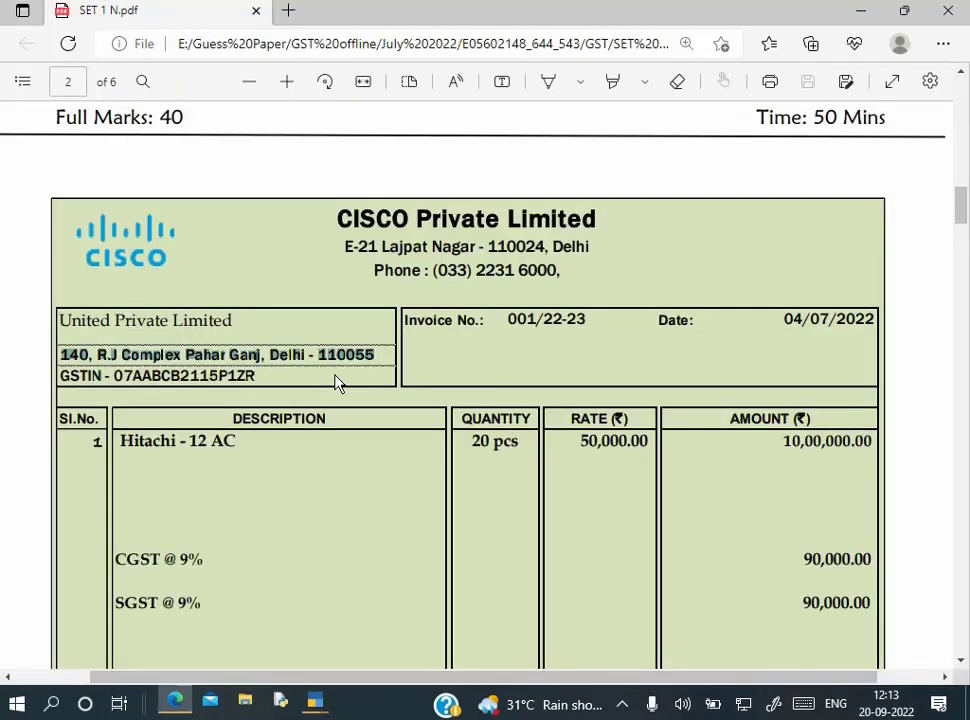
pyautogui.hotkey('alt', 'Tab')
# Enter pincode 110055 and leave the mobile number blank
pyautogui.press('Return')
pyautogui.press('Return')
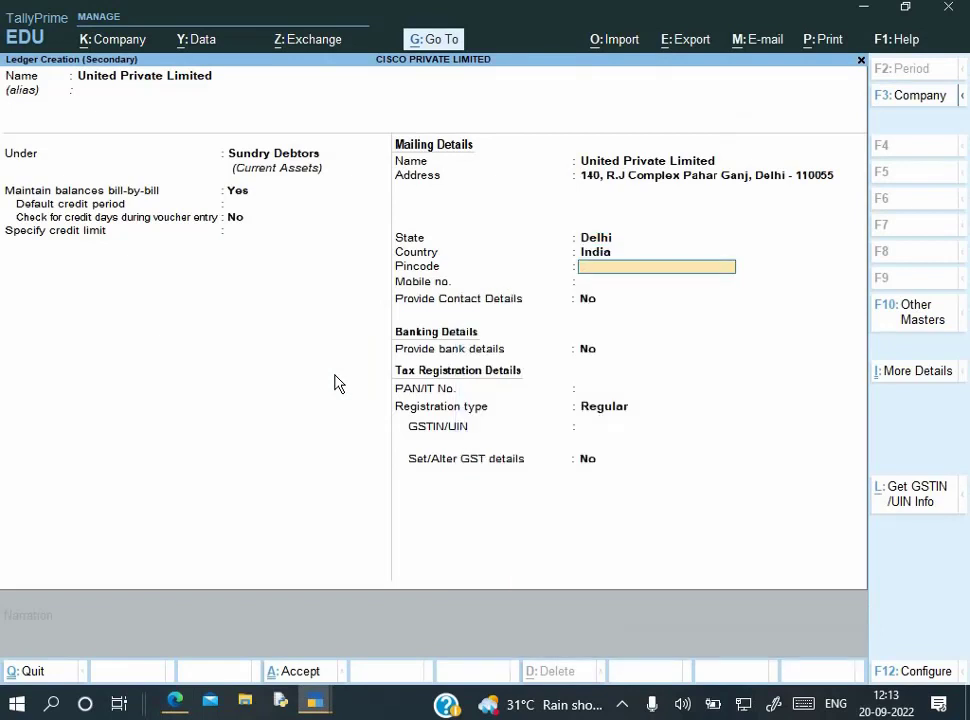
pyautogui.write('110055')
pyautogui.press('Return')
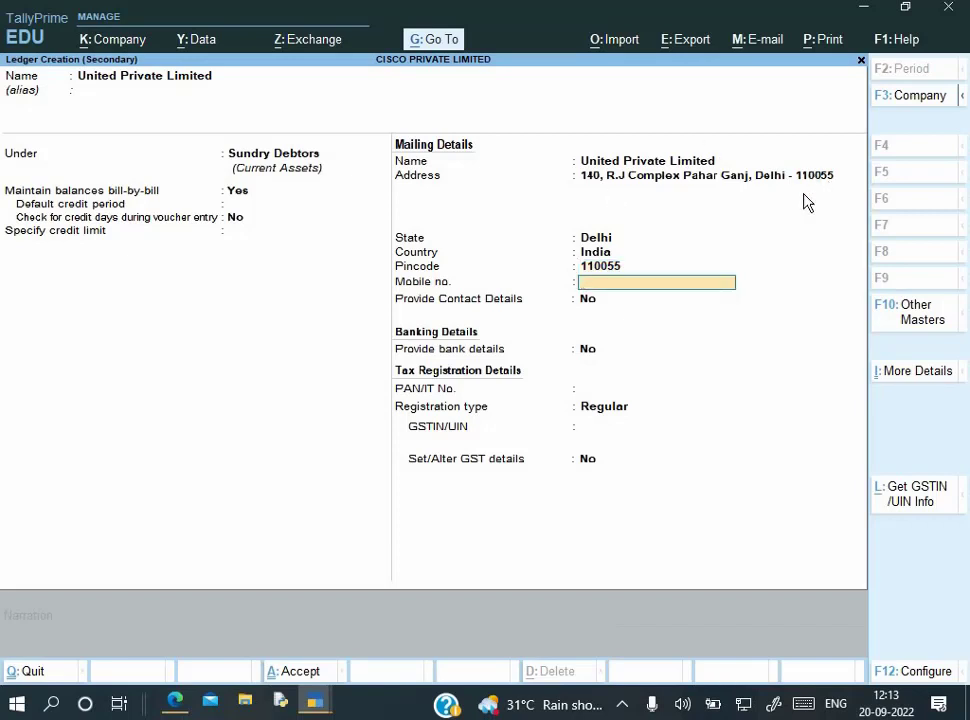
pyautogui.press('Return')
pyautogui.hotkey('alt', 'Tab')
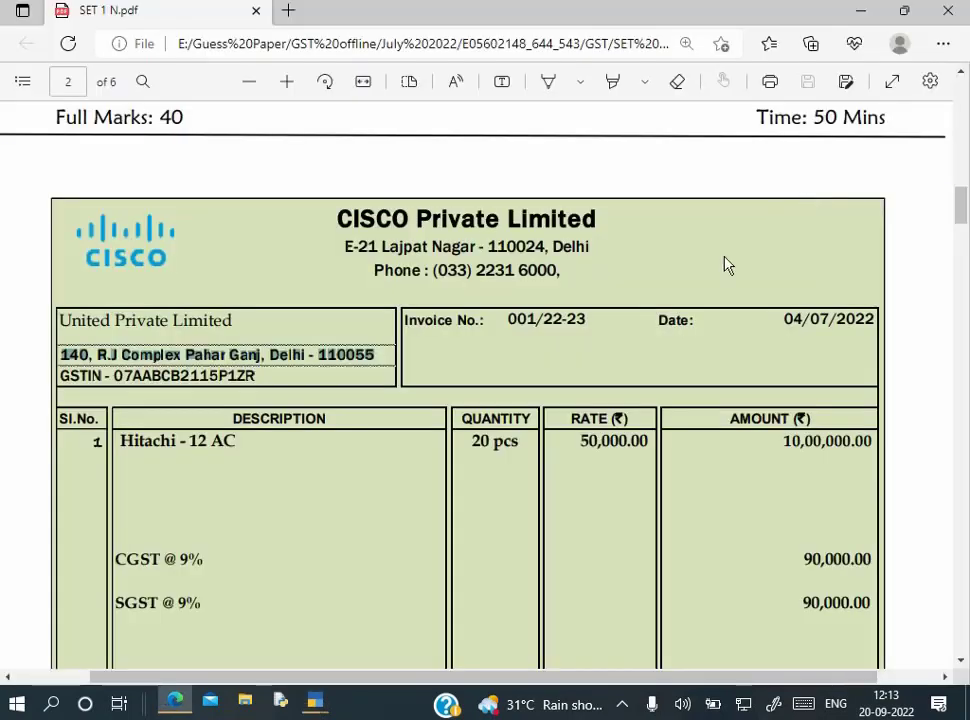
# Copy the party's PAN from the invoice GSTIN into the PAN/IT No. field
pyautogui.hotkey('alt', 'Tab')
pyautogui.press('Return')
pyautogui.press('Return')
pyautogui.hotkey('alt', 'Tab')
pyautogui.moveTo(133, 376); pyautogui.dragTo(223, 386)
pyautogui.hotkey('ctrl', 'c')
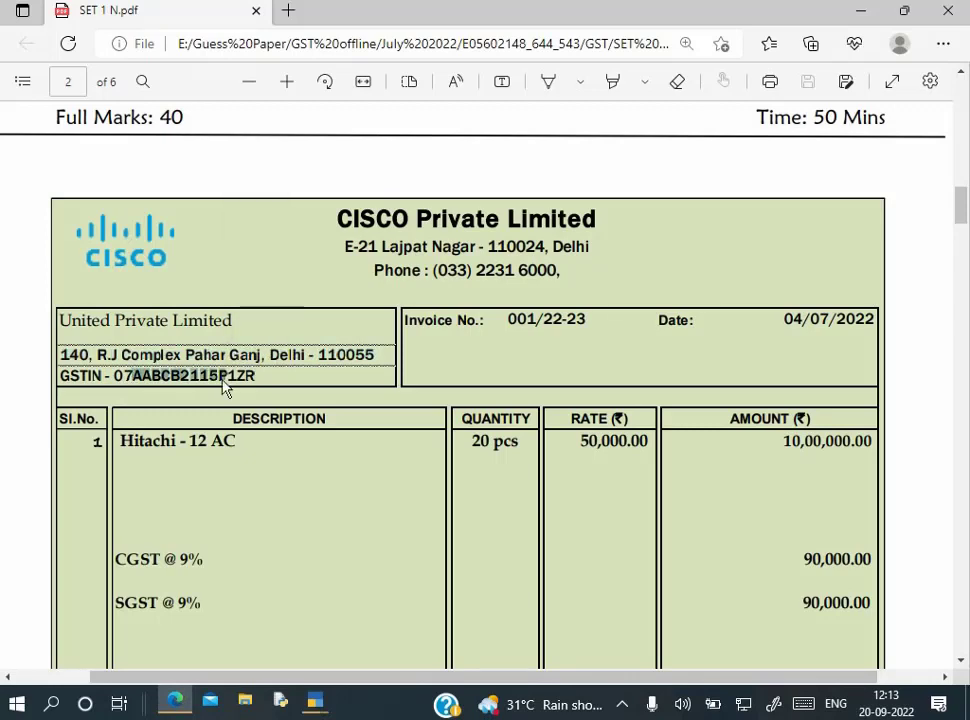
pyautogui.hotkey('alt', 'Tab')
pyautogui.hotkey('ctrl', 'v')
pyautogui.press('Return')
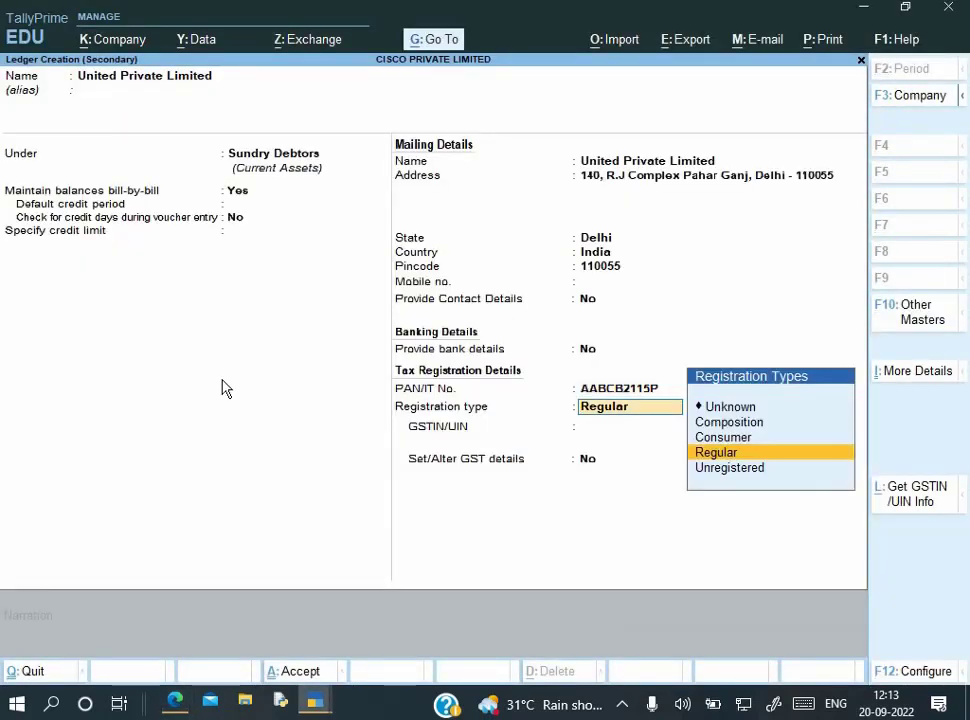
pyautogui.press('BackSpace')
pyautogui.press('Return')
# Paste the party's GSTIN from the invoice, clear the warning, and save the ledger
pyautogui.hotkey('alt', 'Tab')
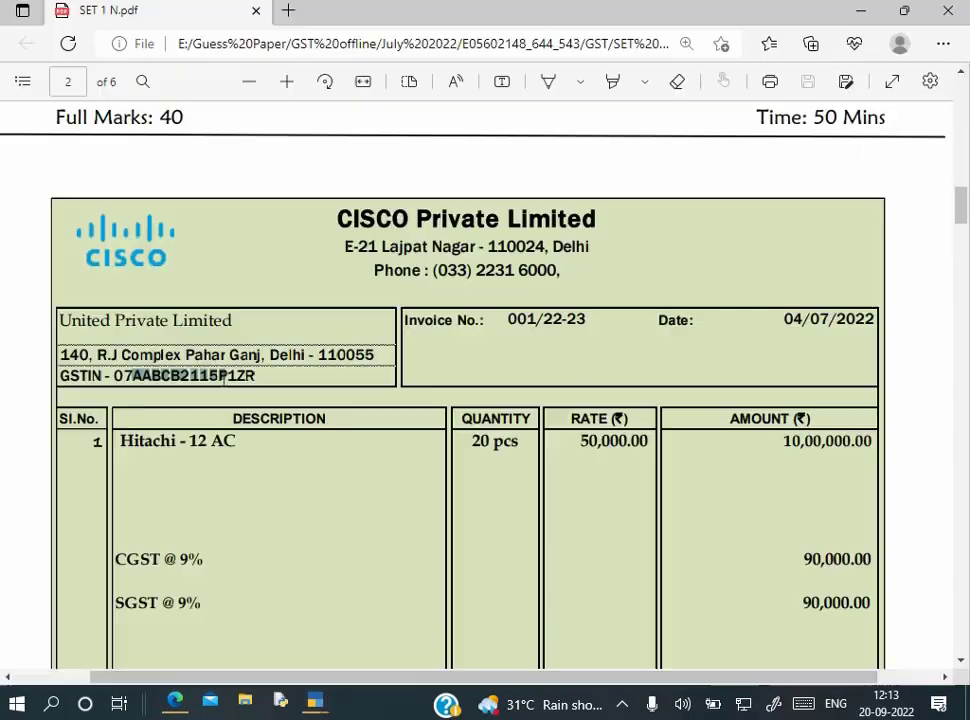
pyautogui.moveTo(114, 376); pyautogui.dragTo(262, 376)
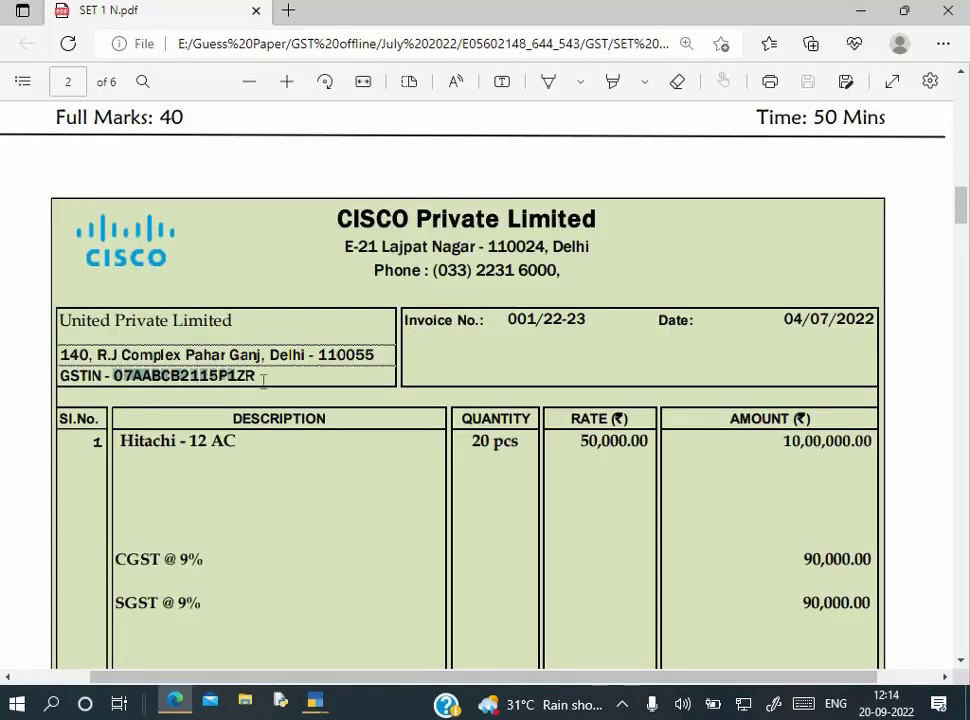
pyautogui.hotkey('ctrl', 'c')
pyautogui.hotkey('alt', 'Tab')
pyautogui.hotkey('ctrl', 'v')
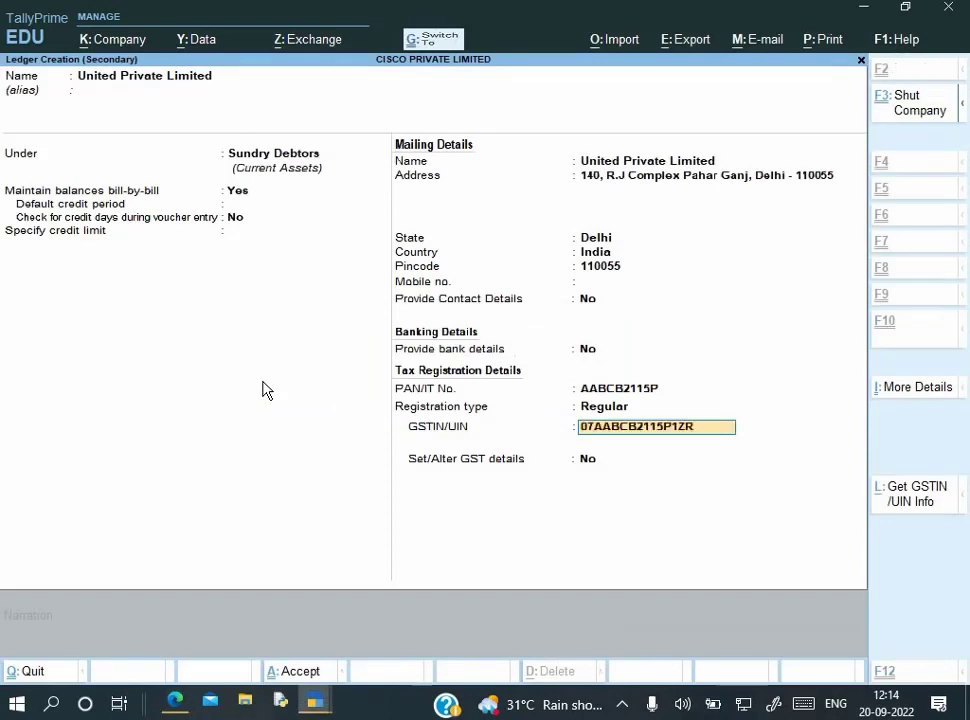
pyautogui.press('Return')
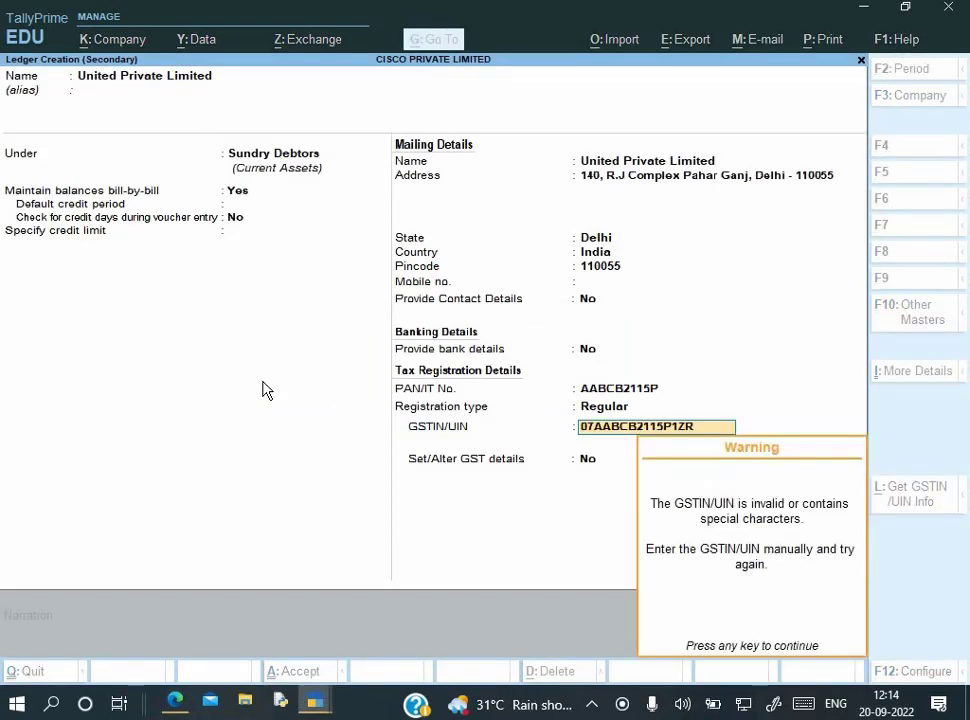
pyautogui.press('Return')
pyautogui.press('BackSpace')
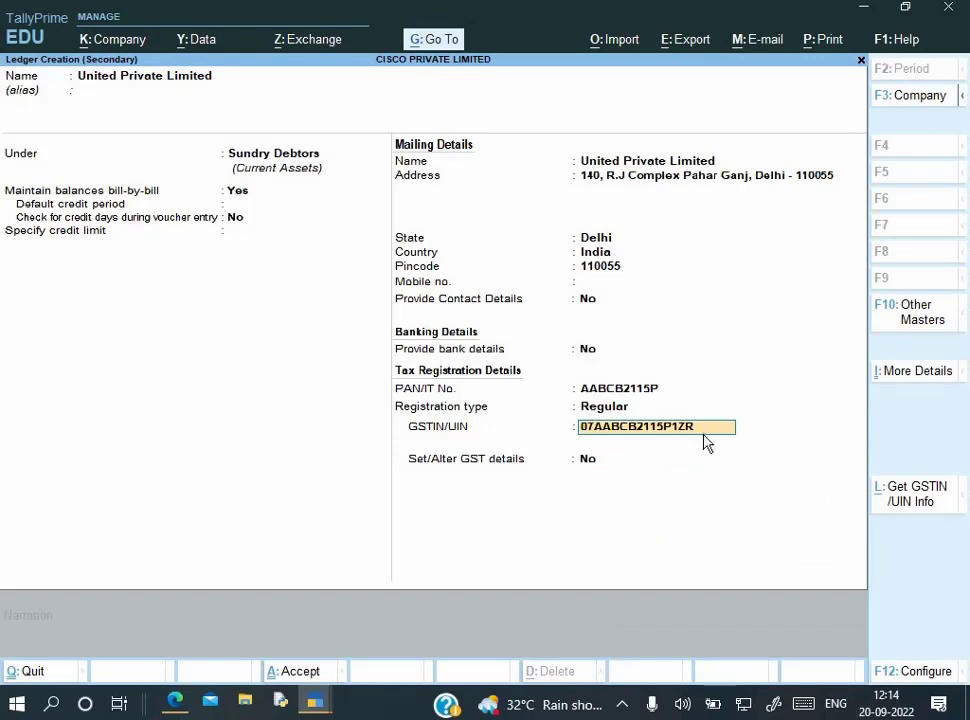
pyautogui.press('Return')
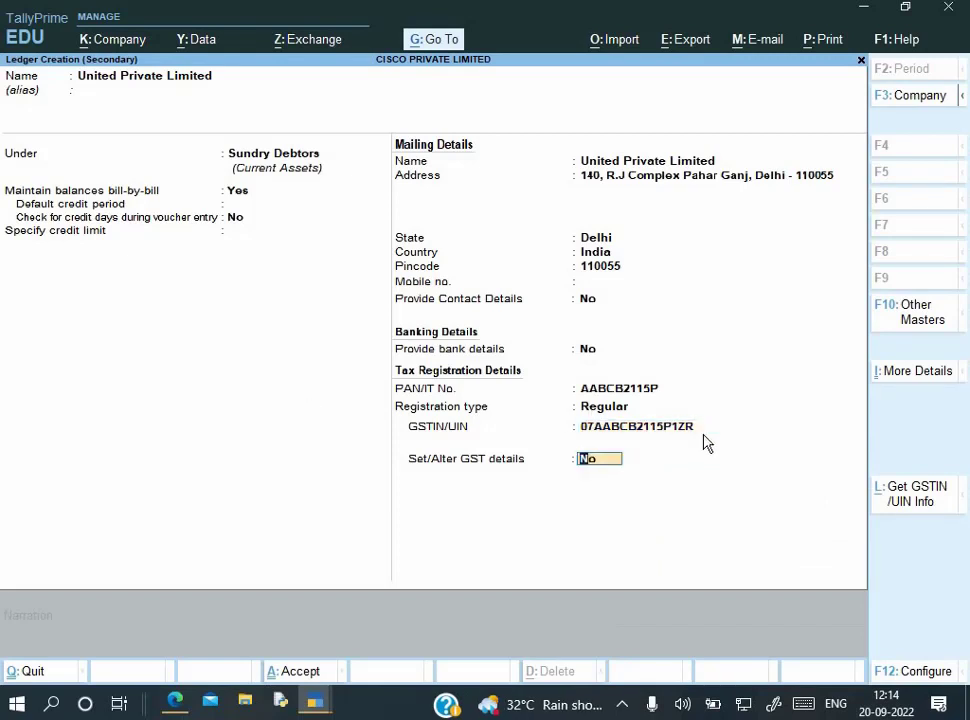
pyautogui.press('Return')
pyautogui.press('Return')
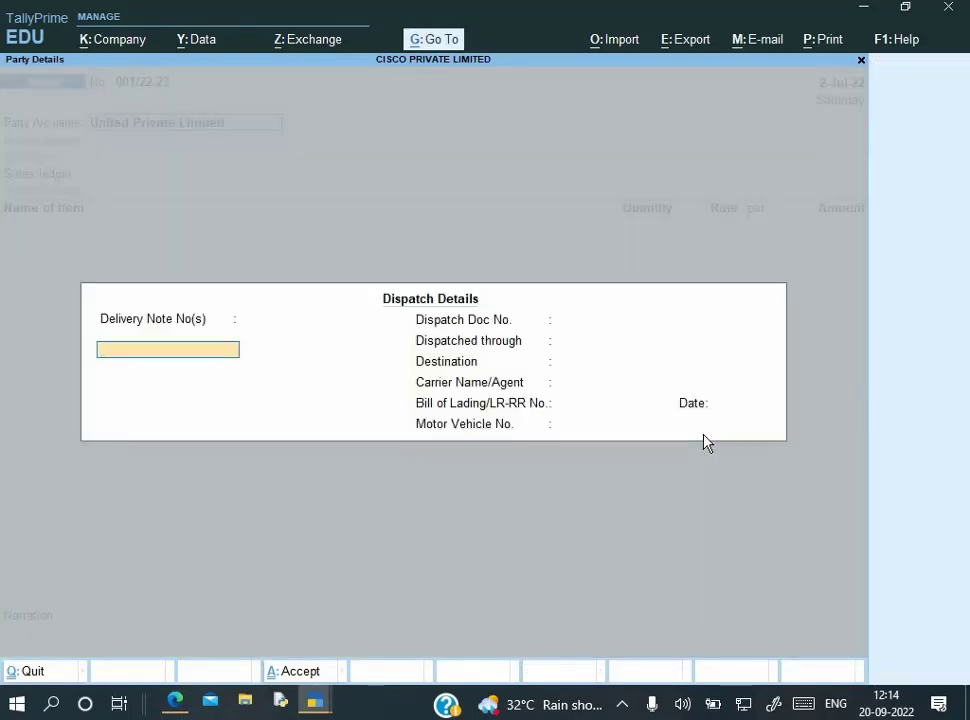
# Pass through Dispatch and Party Details, keeping Delhi as place of supply
pyautogui.press('Return')
pyautogui.press('Return')
pyautogui.press('Return')
pyautogui.press('Return')
pyautogui.press('Return')
pyautogui.press('Return')
pyautogui.press('Return')
pyautogui.press('Return')
pyautogui.press('Return')
pyautogui.press('Return')
pyautogui.press('Return')
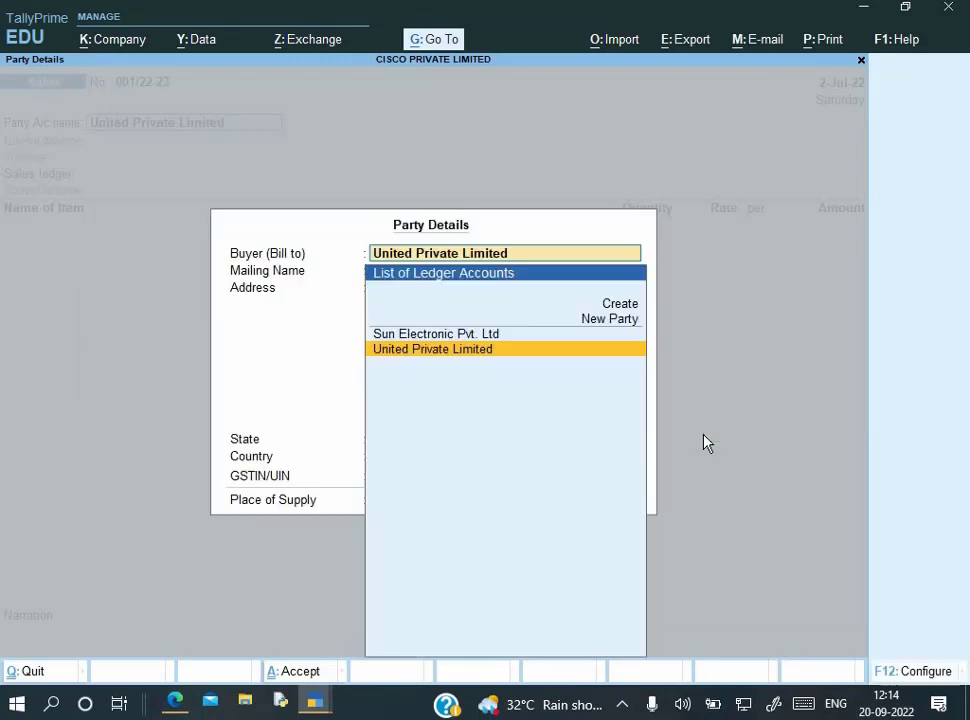
pyautogui.press('Return')
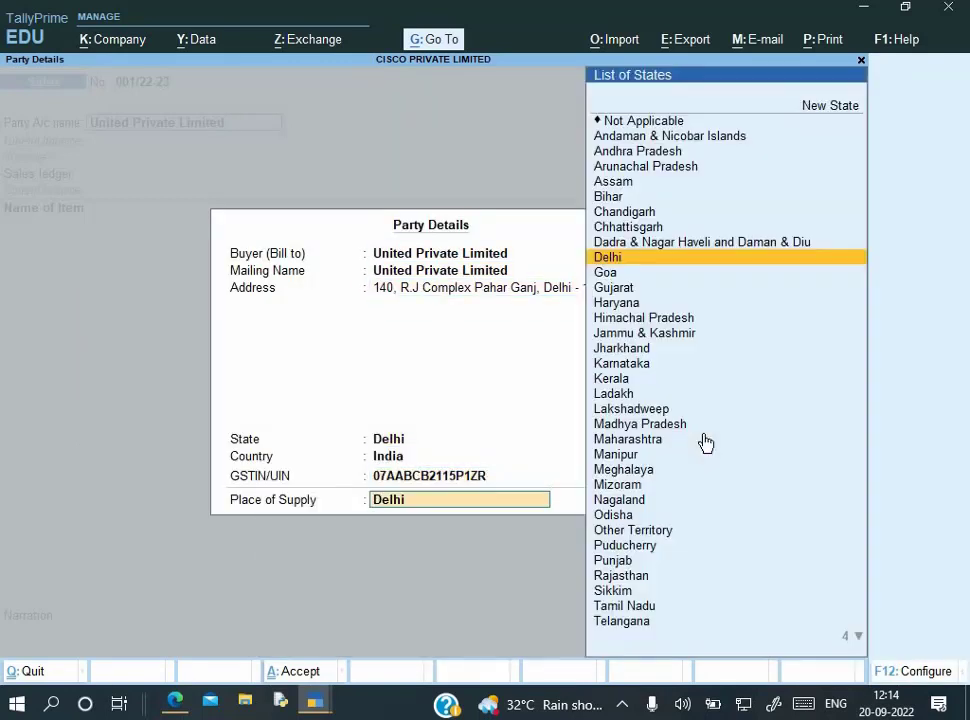
pyautogui.press('Return')
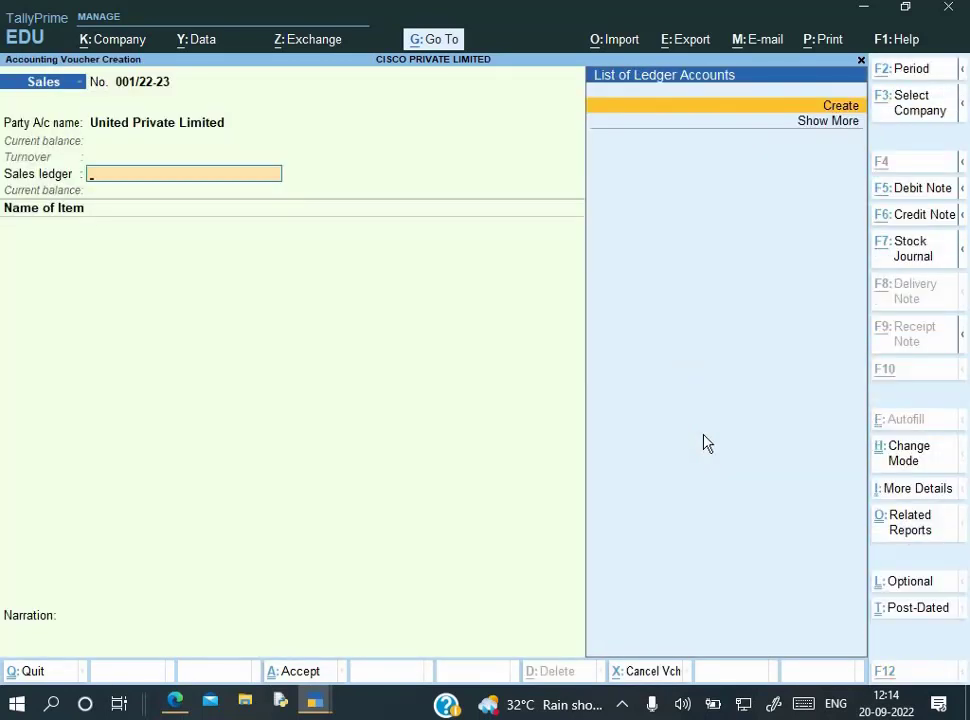
# Create a Sales ledger under Sales Accounts with supply type Goods and save it
pyautogui.hotkey('alt', 'c')
pyautogui.write('Sales')
pyautogui.press('Return')
pyautogui.write('Sa')
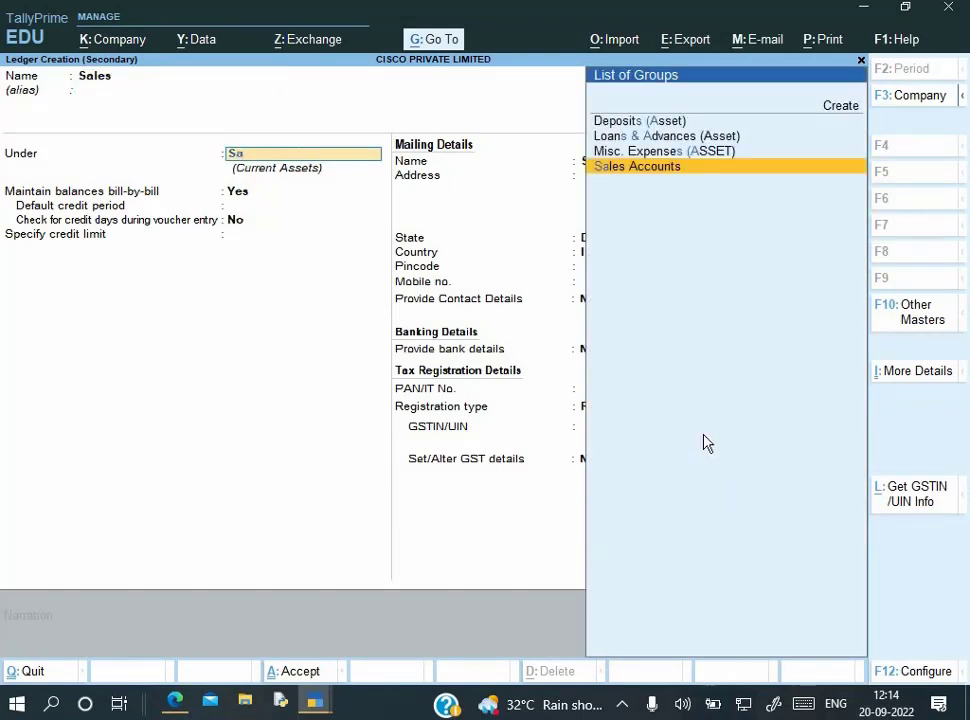
pyautogui.press('Return')
pyautogui.press('Return')
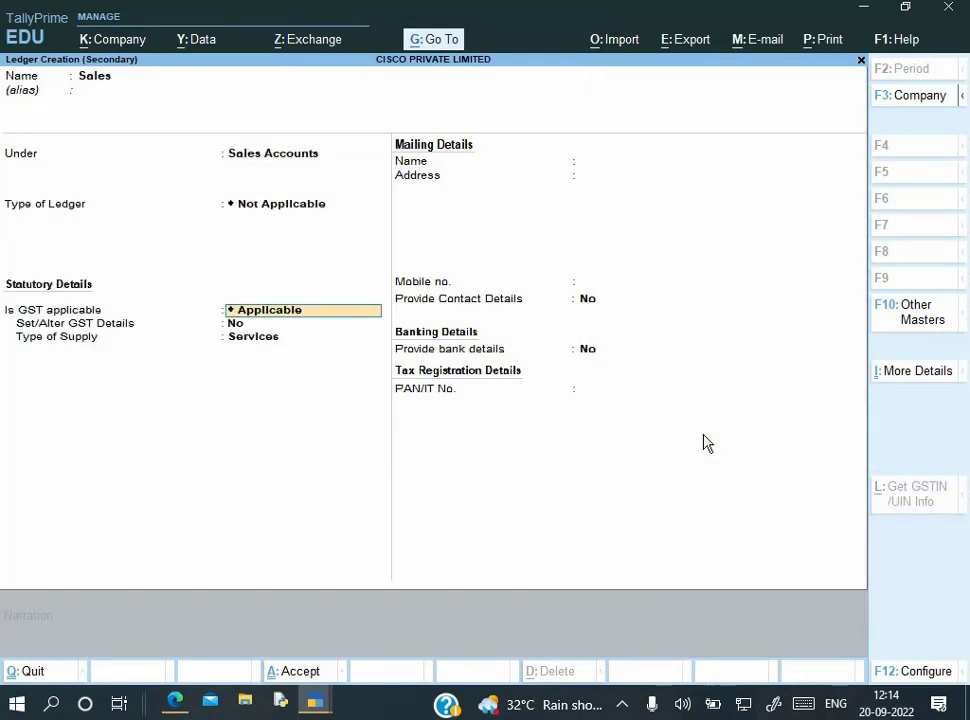
pyautogui.press('Return')
pyautogui.press('Return')
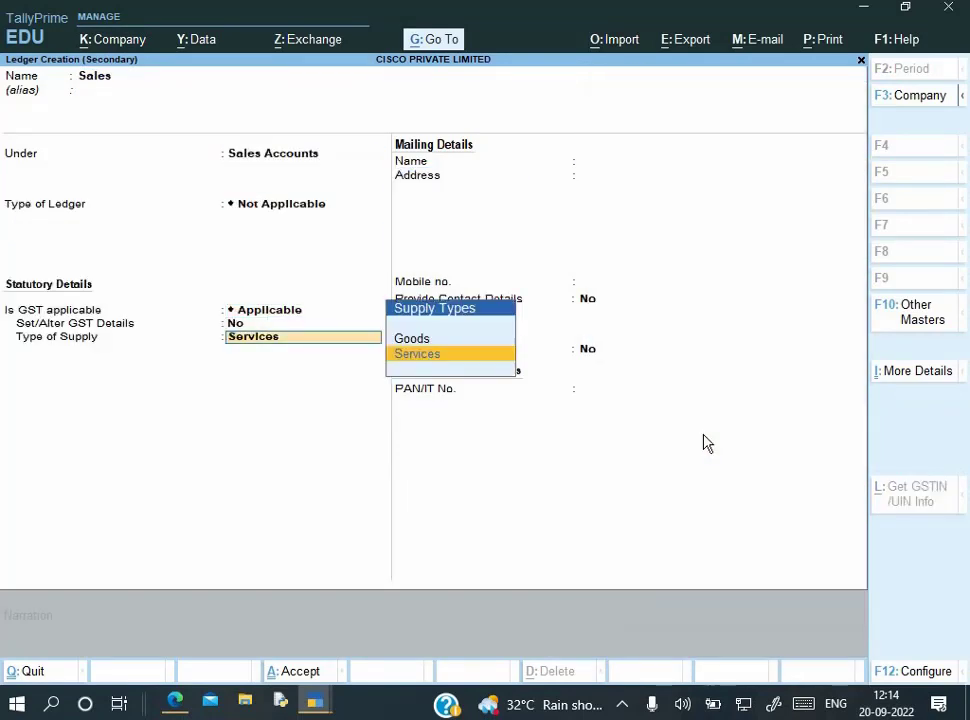
pyautogui.press('Up')
pyautogui.press('Return')
pyautogui.press('Return')
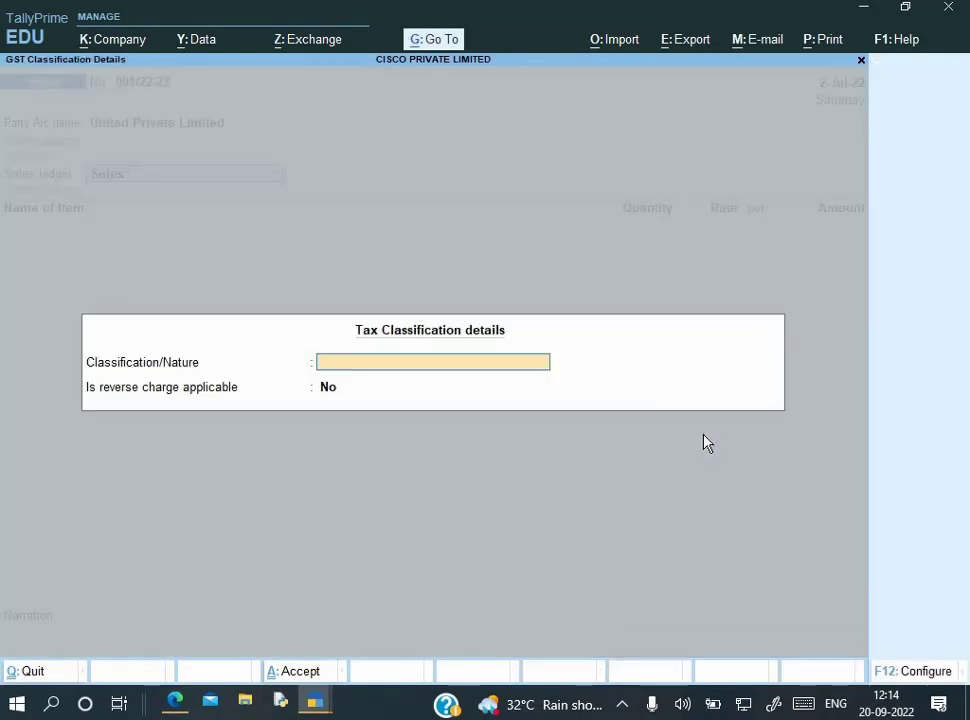
pyautogui.press('Return')
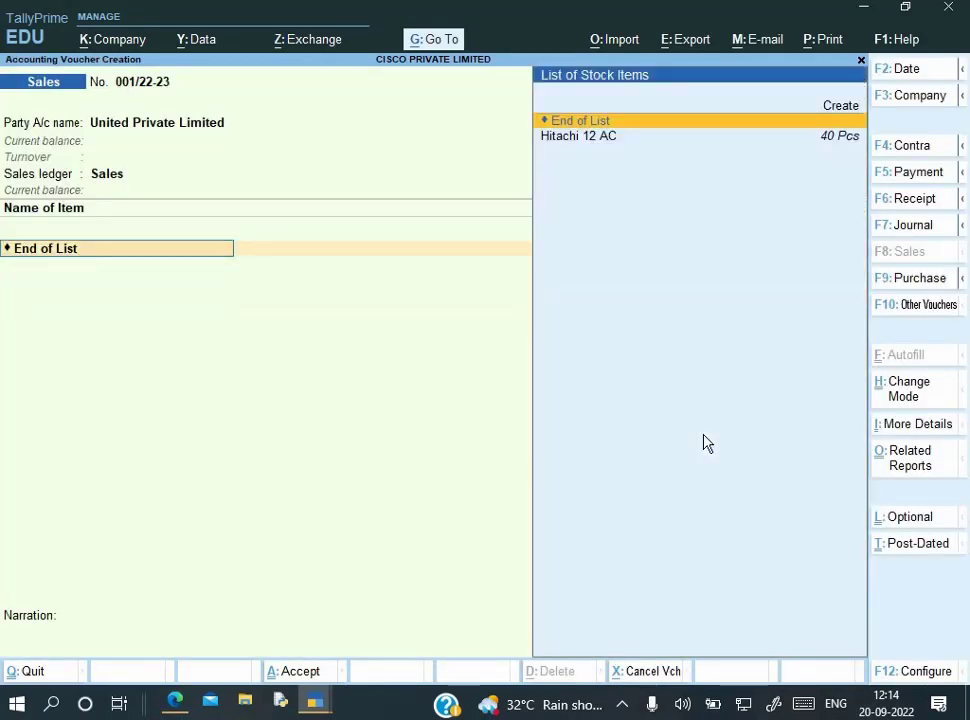
# Add 20 Pcs of Hitachi 12 AC at 50,000 (10,00,000.00) as the sales voucher's item line
pyautogui.hotkey('alt', 'Tab')
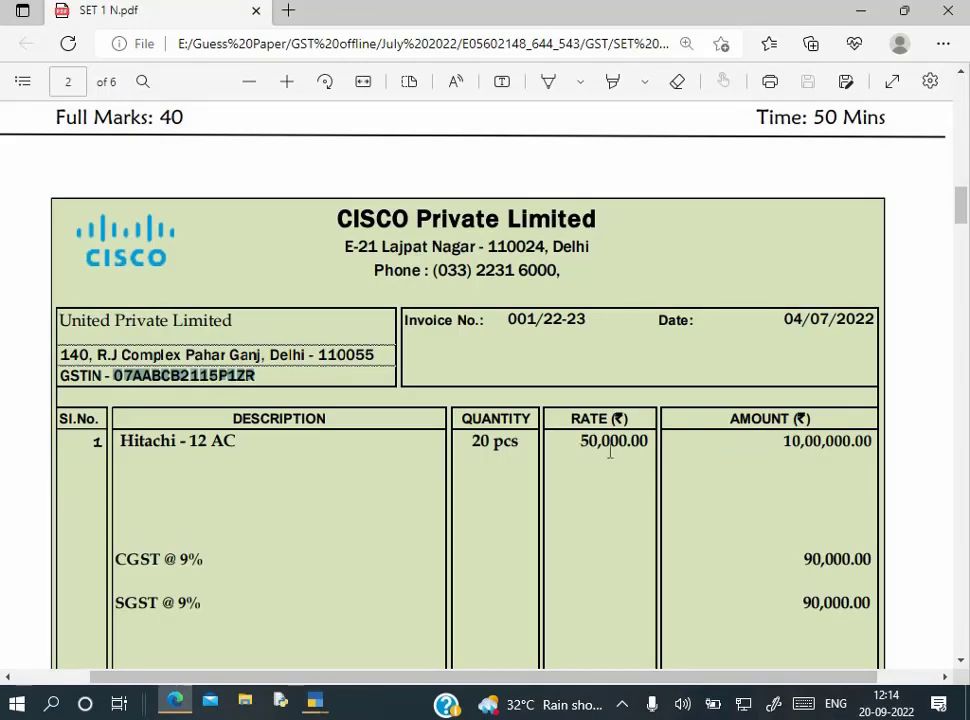
pyautogui.hotkey('alt', 'Tab')
pyautogui.press('Down')
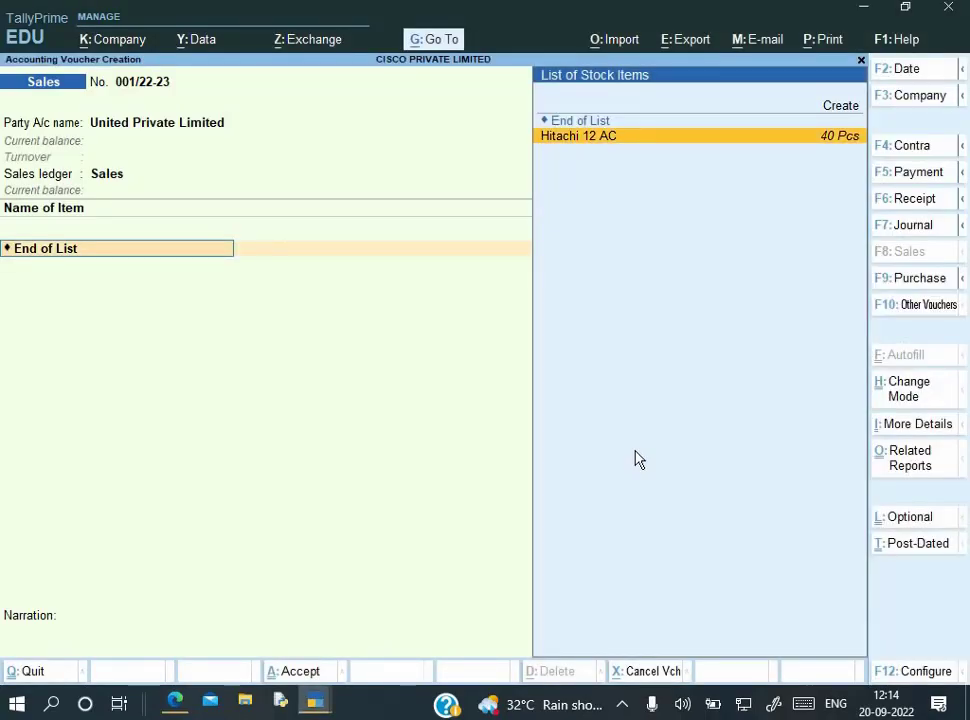
pyautogui.press('Return')
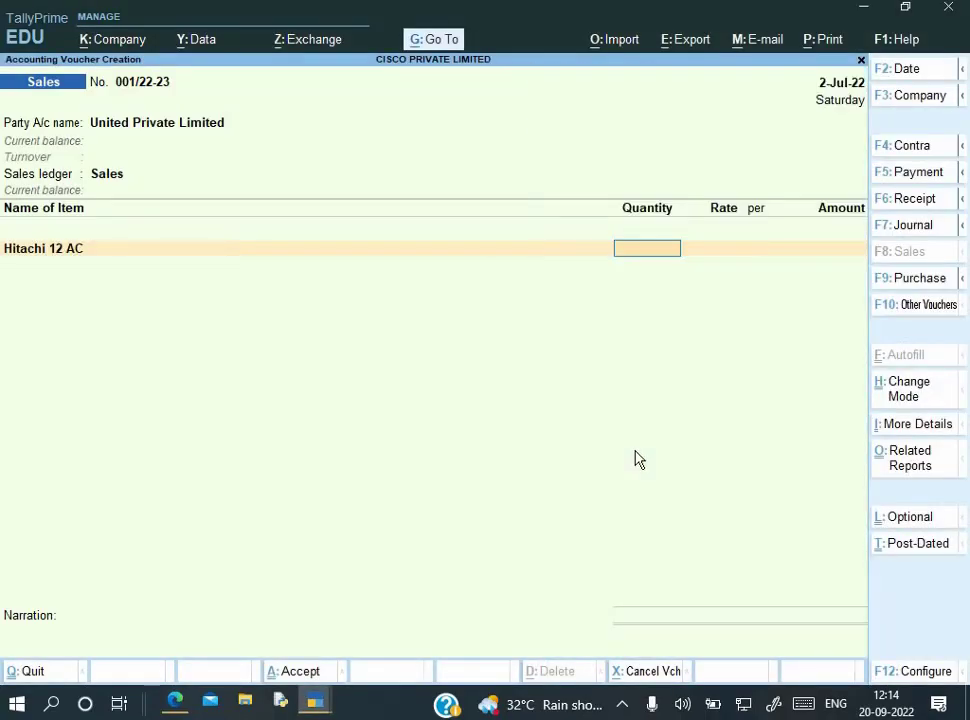
pyautogui.write('50')
pyautogui.press('Return')
pyautogui.write('50,000')
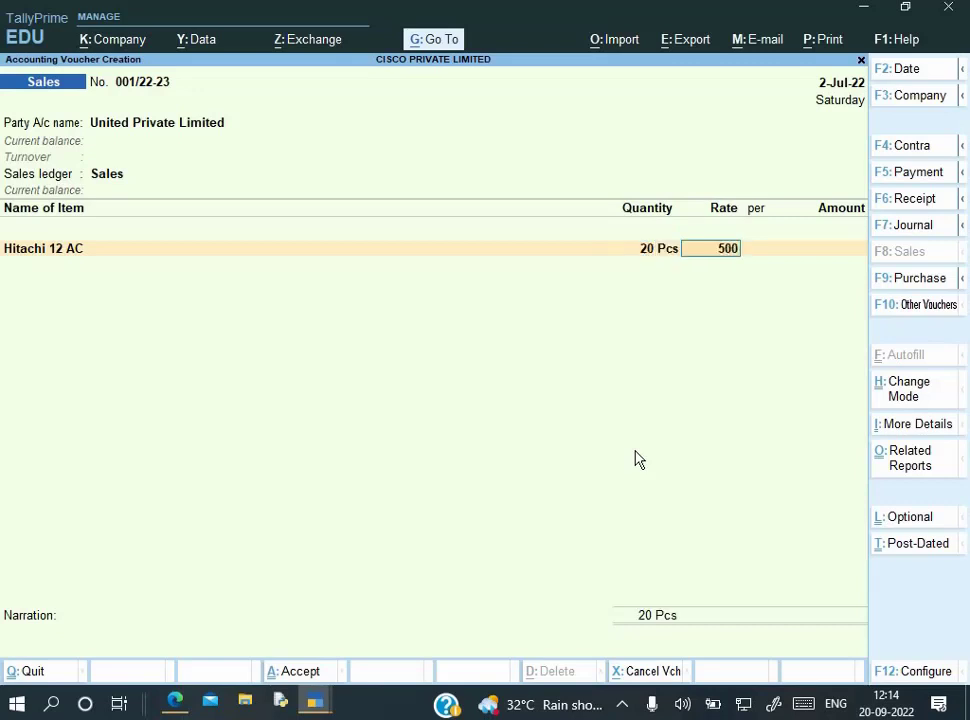
pyautogui.press('Return')
pyautogui.press('Return')
pyautogui.press('Return')
pyautogui.press('Return')
pyautogui.press('Return')
pyautogui.press('Return')
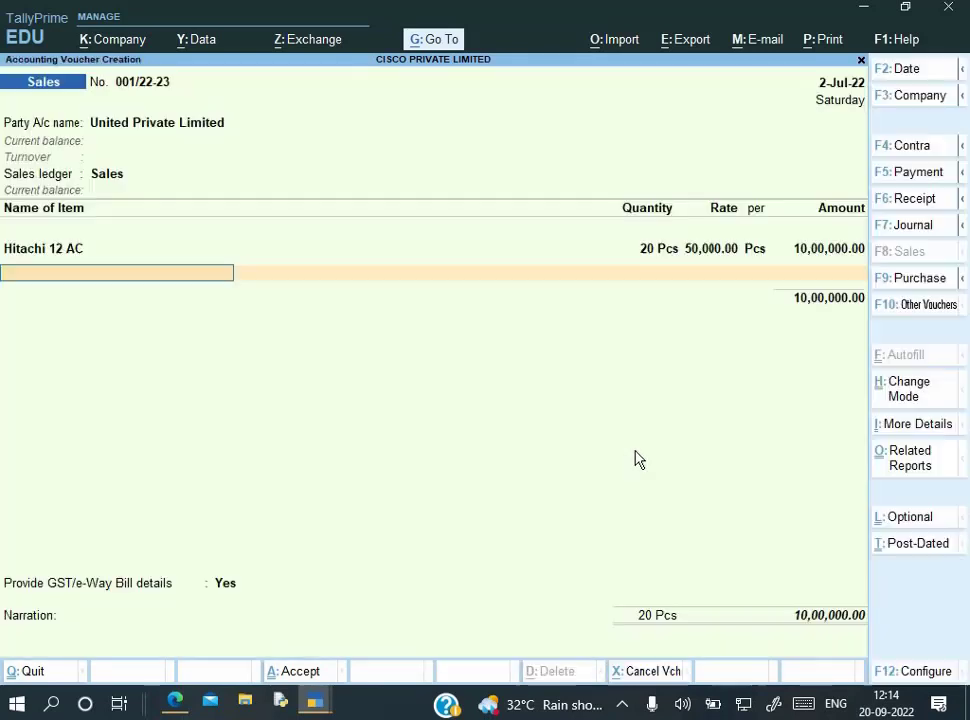
pyautogui.press('Return')
pyautogui.hotkey('alt', 'c')
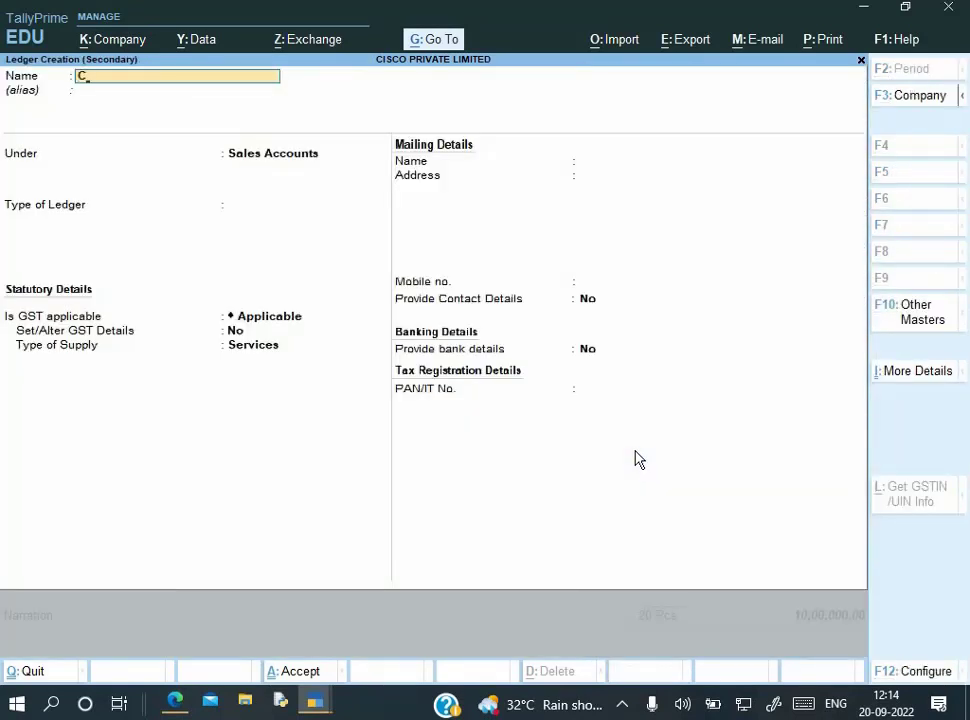
# Name the new ledger Output CGST under Duties & Taxes with duty type GST
pyautogui.write('Output CGST')
pyautogui.press('Return')
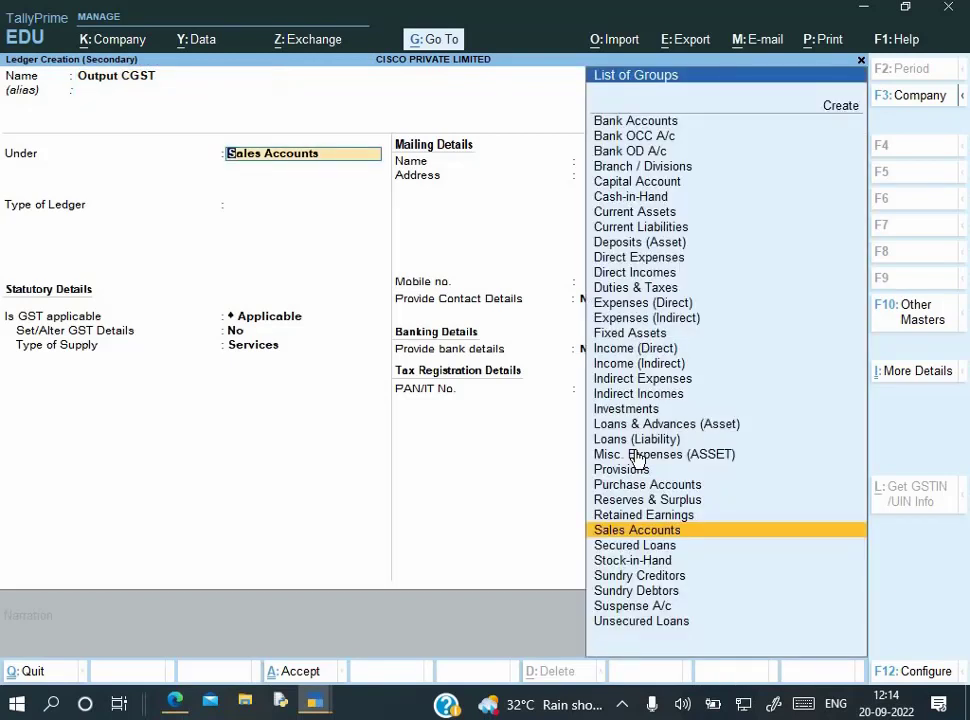
pyautogui.write('Du')
pyautogui.press('Return')
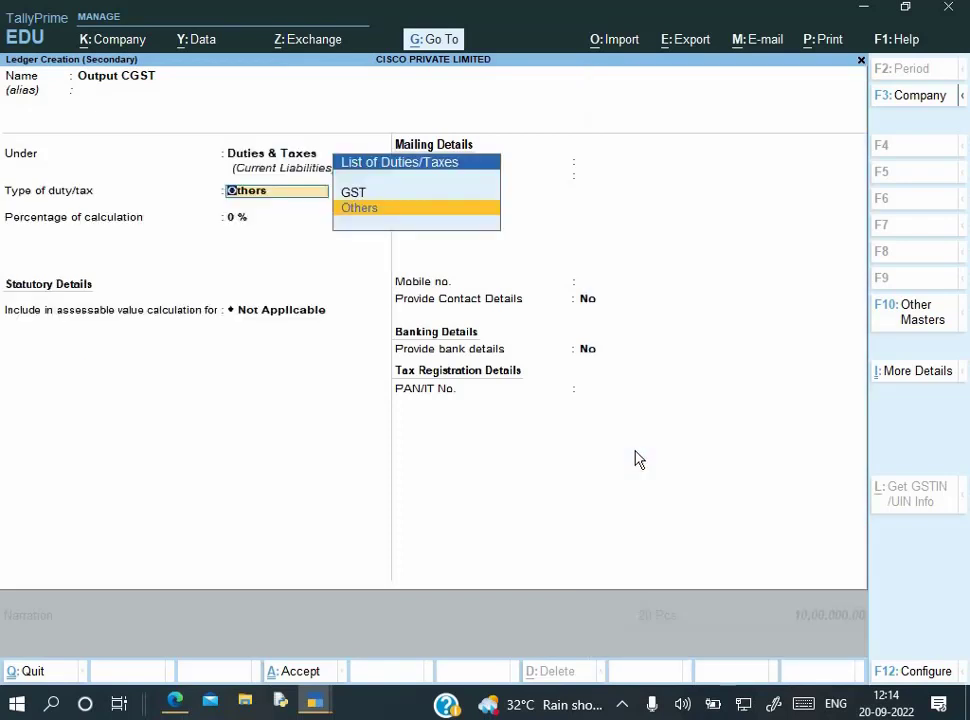
pyautogui.press('Up')
pyautogui.press('Return')
# Set the tax type to Central Tax with rounding Not Applicable and save the ledger
pyautogui.press('Down')
pyautogui.press('Down')
pyautogui.press('Down')
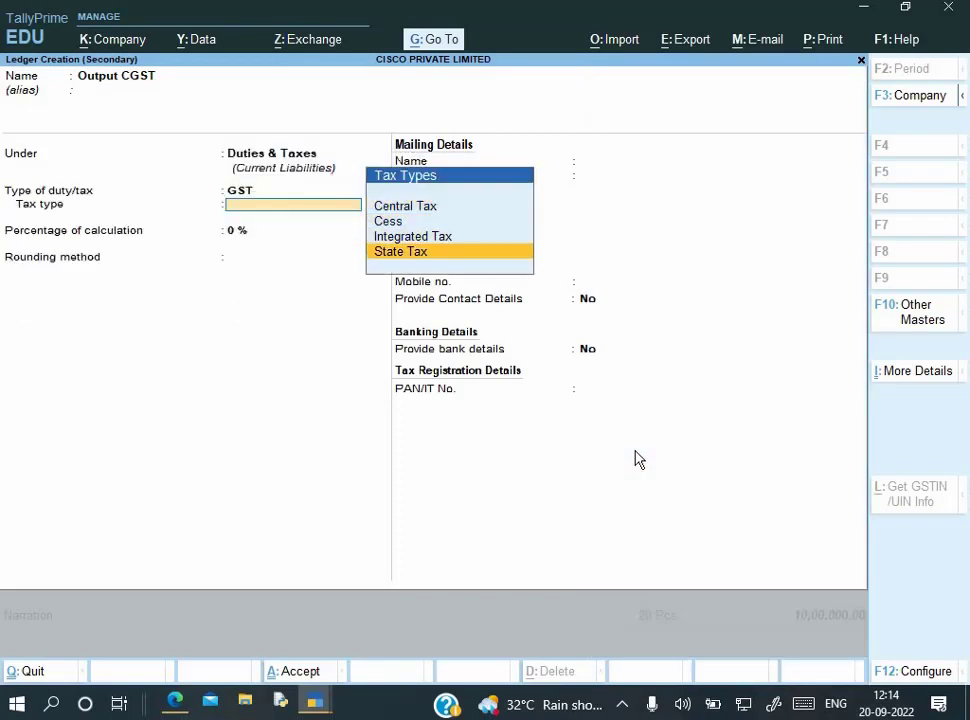
pyautogui.press('Up')
pyautogui.press('Up')
pyautogui.press('Up')
pyautogui.press('Return')
pyautogui.press('Return')
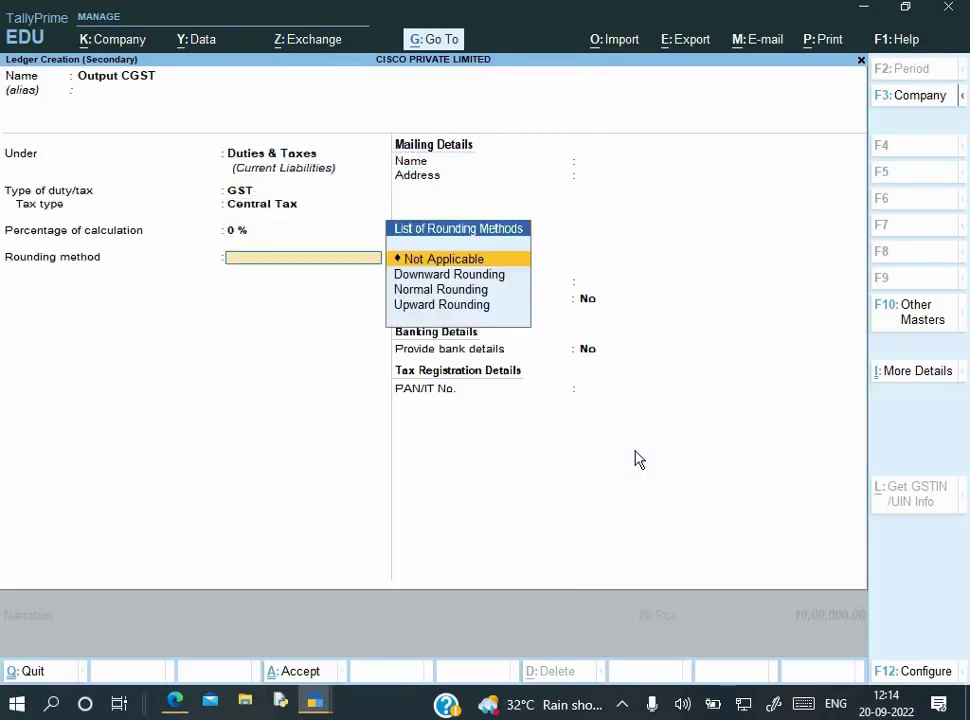
pyautogui.press('Return')
pyautogui.hotkey('ctrl', 'a')
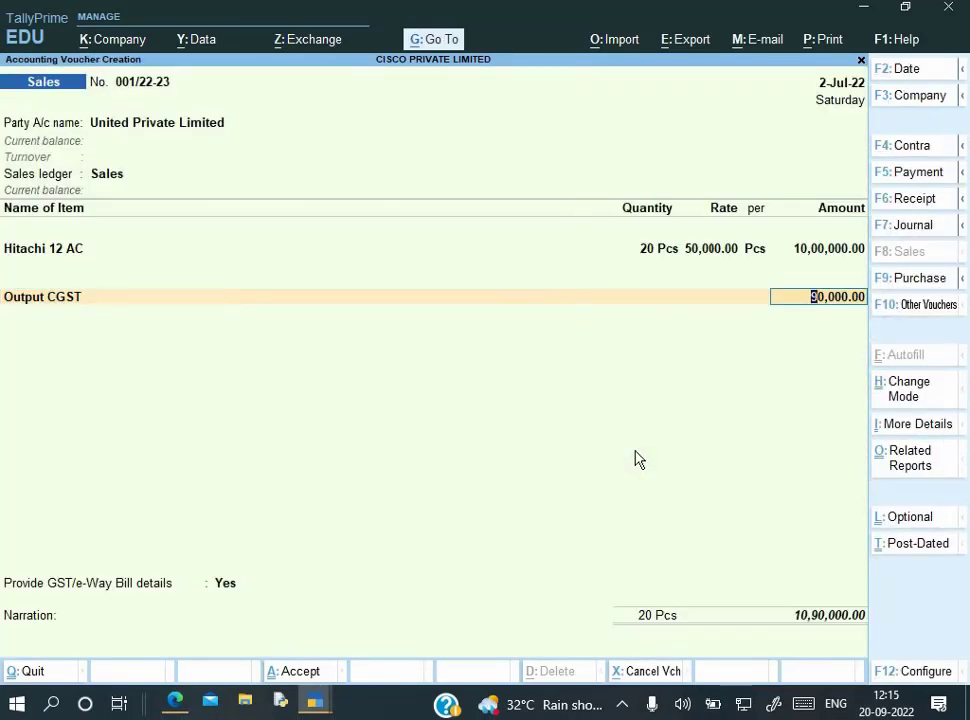
pyautogui.press('Return')
pyautogui.hotkey('alt', 'c')
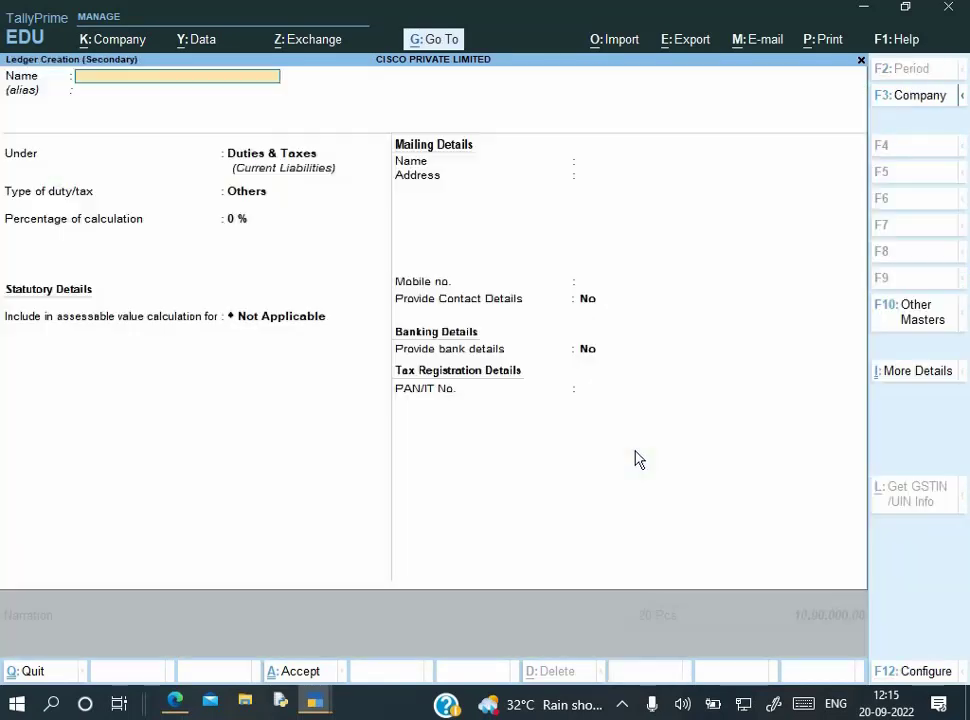
# Create an Output SGST ledger (Duties & Taxes, GST, State Tax) and add it at 90,000.00
pyautogui.write('Output SGST')
pyautogui.press('Return')
pyautogui.press('Return')
pyautogui.press('Return')
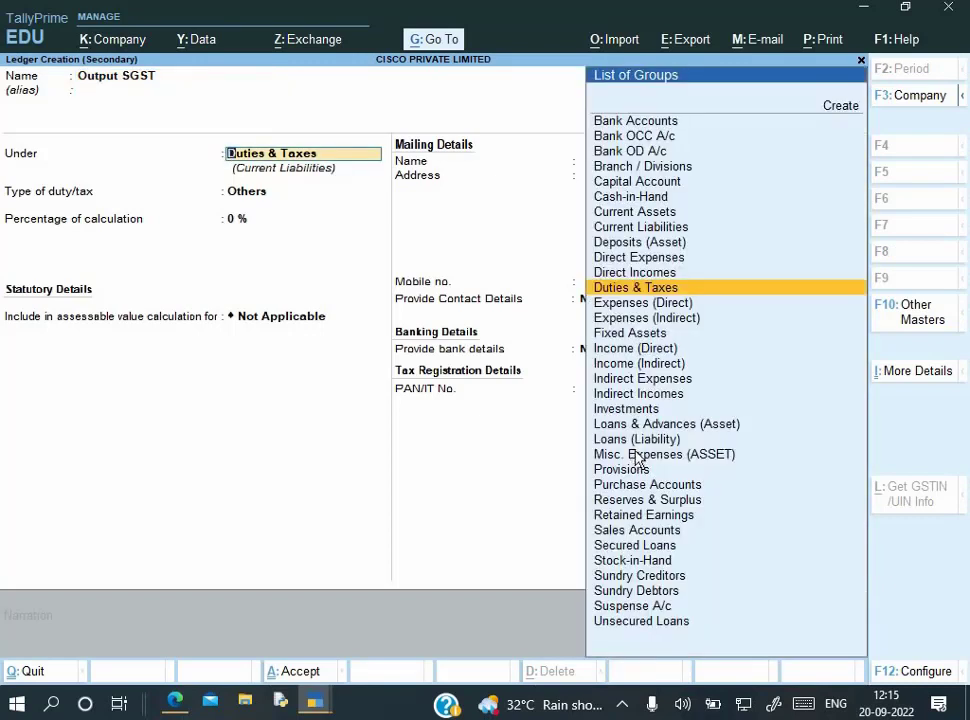
pyautogui.press('Up')
pyautogui.press('Return')
pyautogui.press('Down')
pyautogui.press('Down')
pyautogui.press('Down')
pyautogui.press('Return')
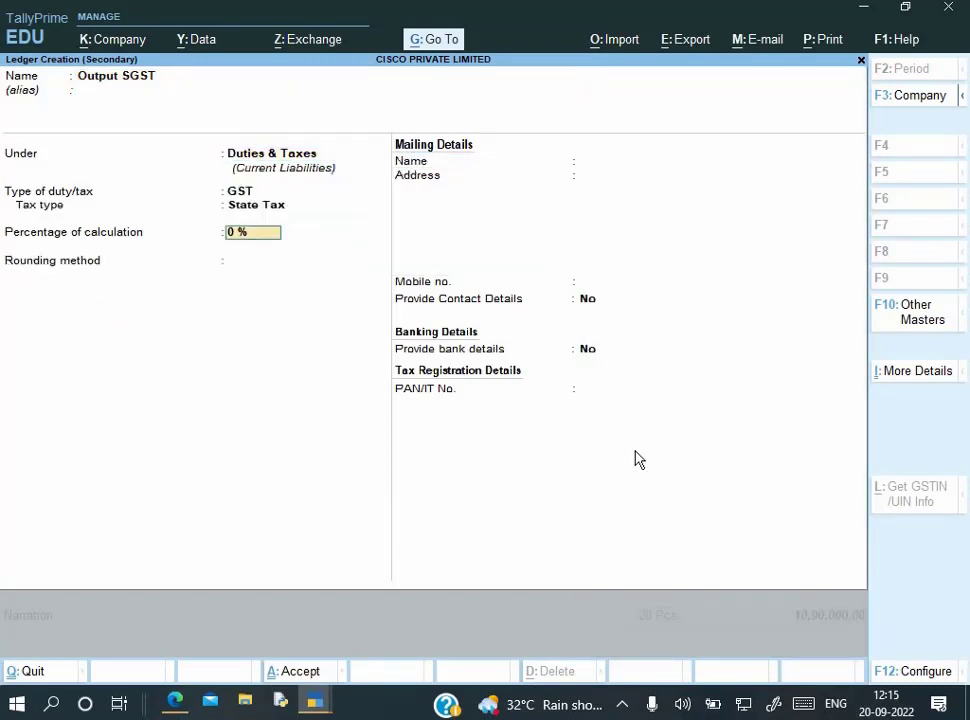
pyautogui.press('ctrl')
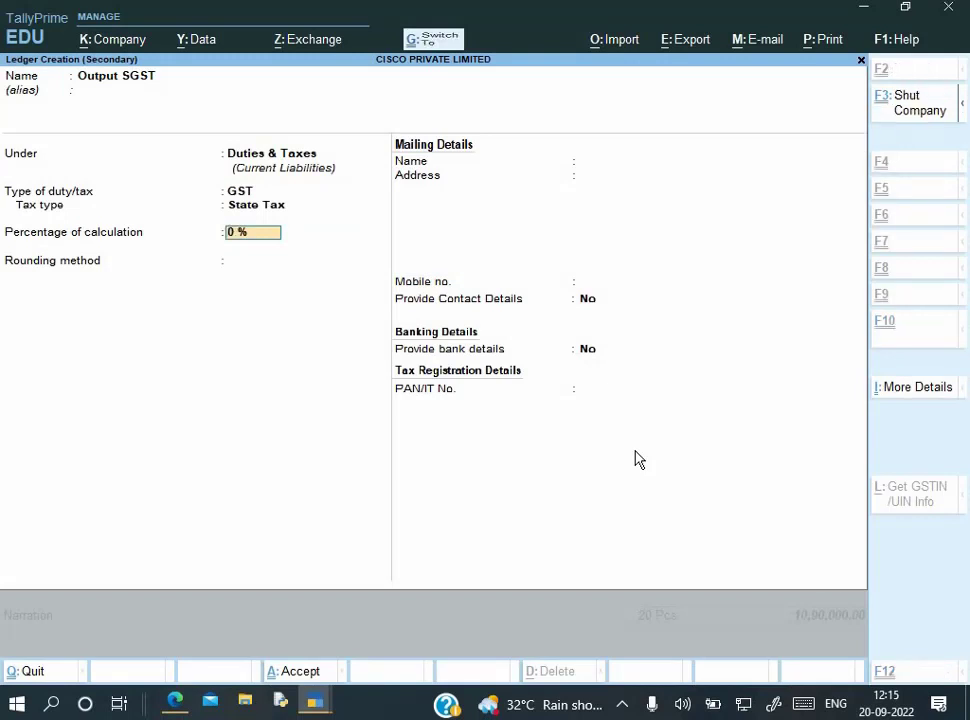
pyautogui.hotkey('ctrl', 'a')
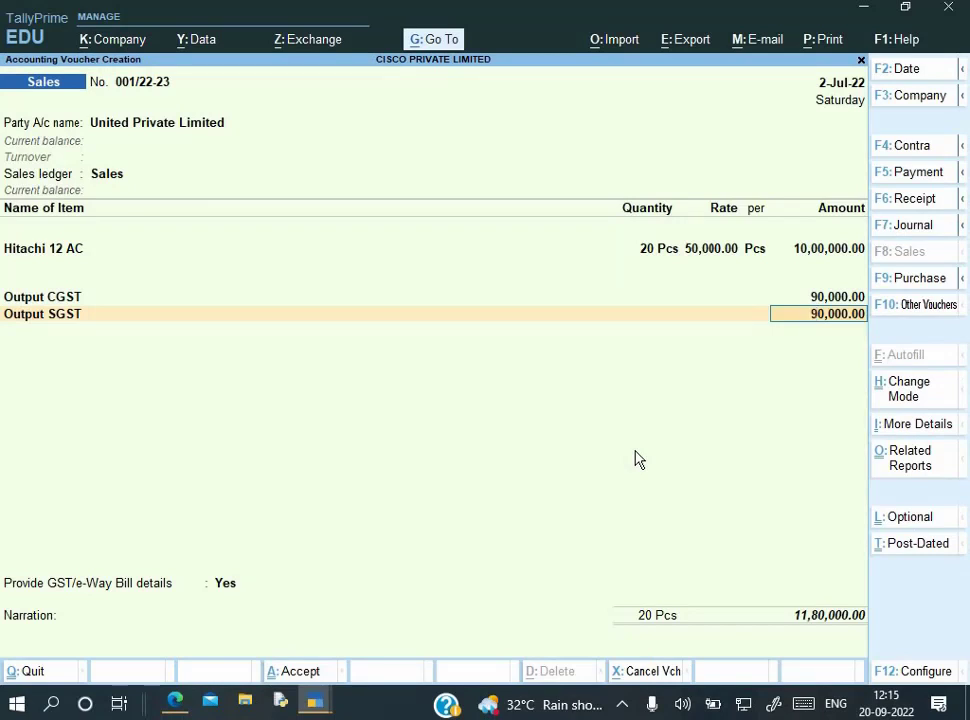
pyautogui.press('Return')
# Check the 11,80,000 total against the invoice PDF and finish the ledger rows
pyautogui.hotkey('alt', 'Tab')
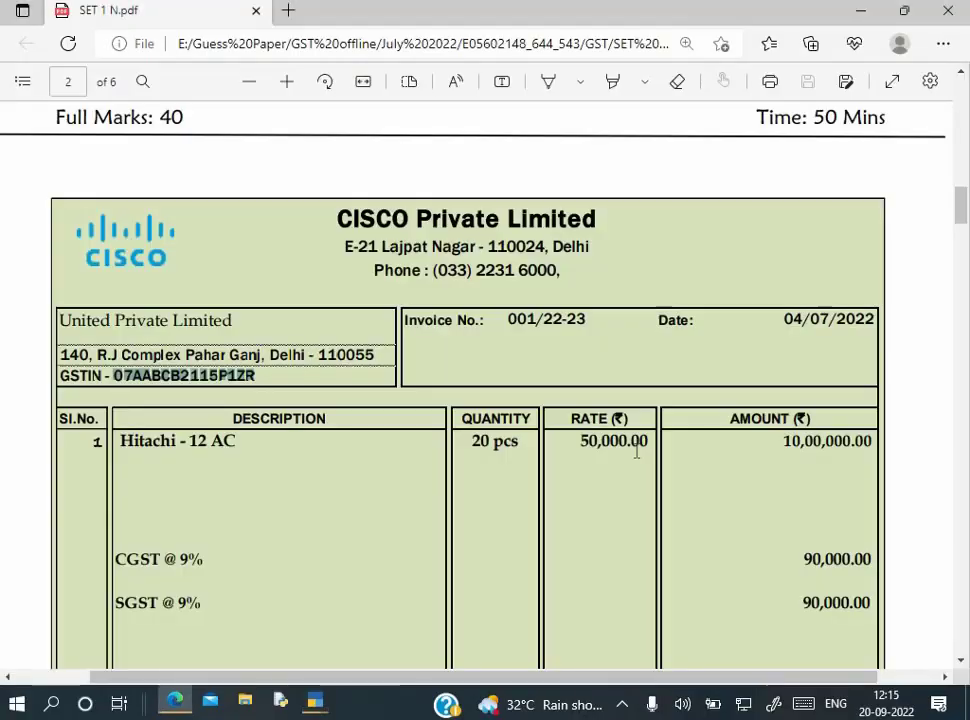
pyautogui.scroll(-1, 775, 580)
pyautogui.scroll(-3, 775, 580)
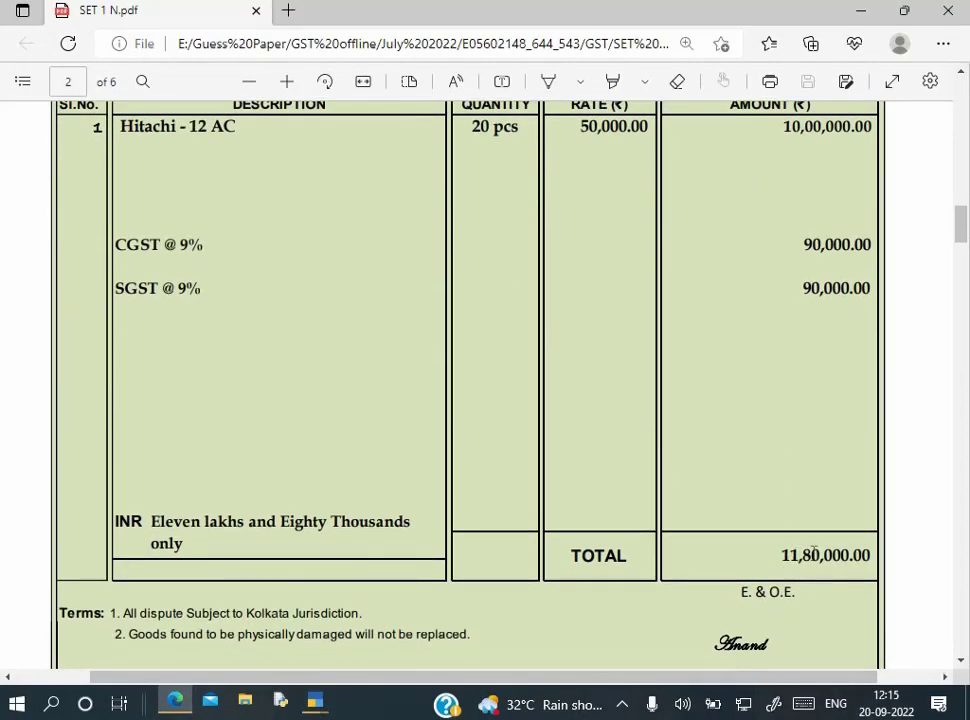
pyautogui.hotkey('alt', 'Tab')
pyautogui.press('Return')
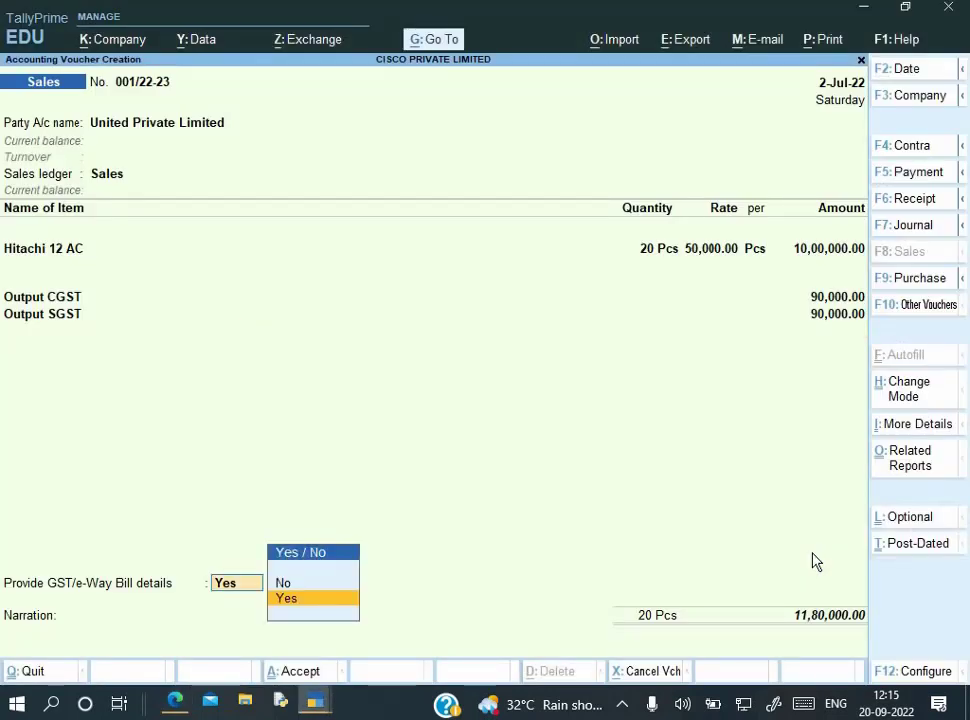
# Decline GST/e-Way Bill details, accept New Ref 001/22-23, and enter narration 'Being goods sold'
pyautogui.press('Up')
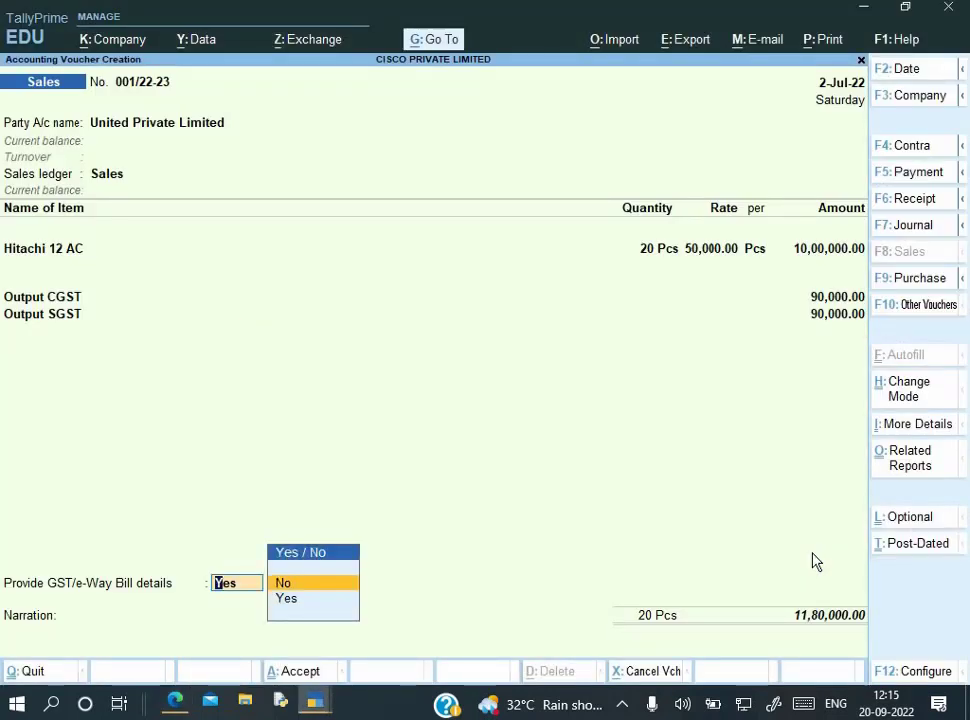
pyautogui.press('Return')
pyautogui.press('Return')
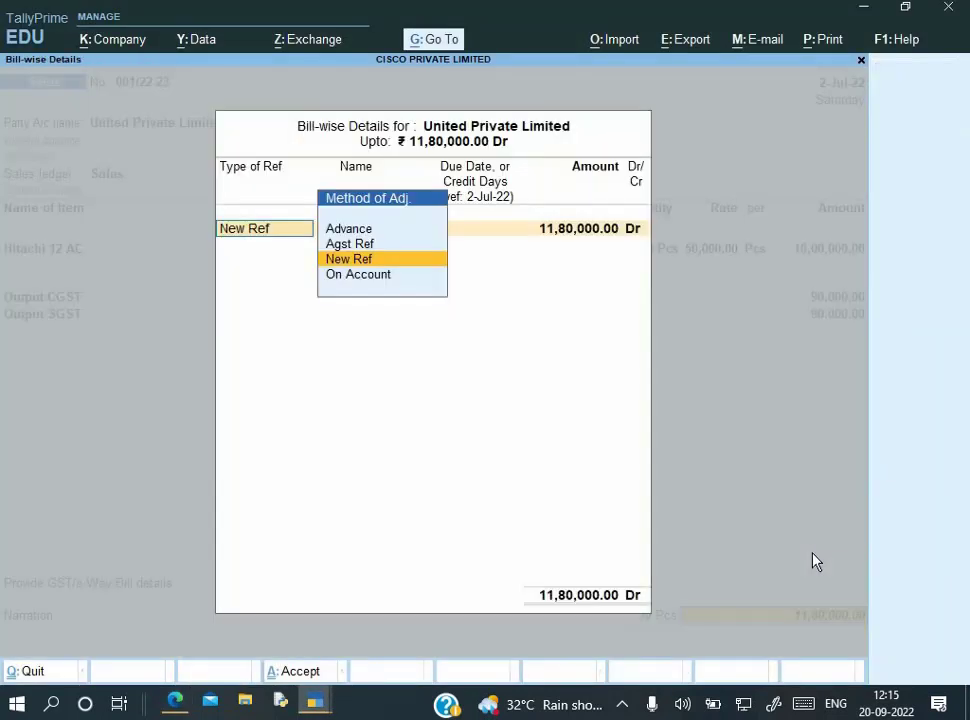
pyautogui.press('Return')
pyautogui.press('Return')
pyautogui.press('Return')
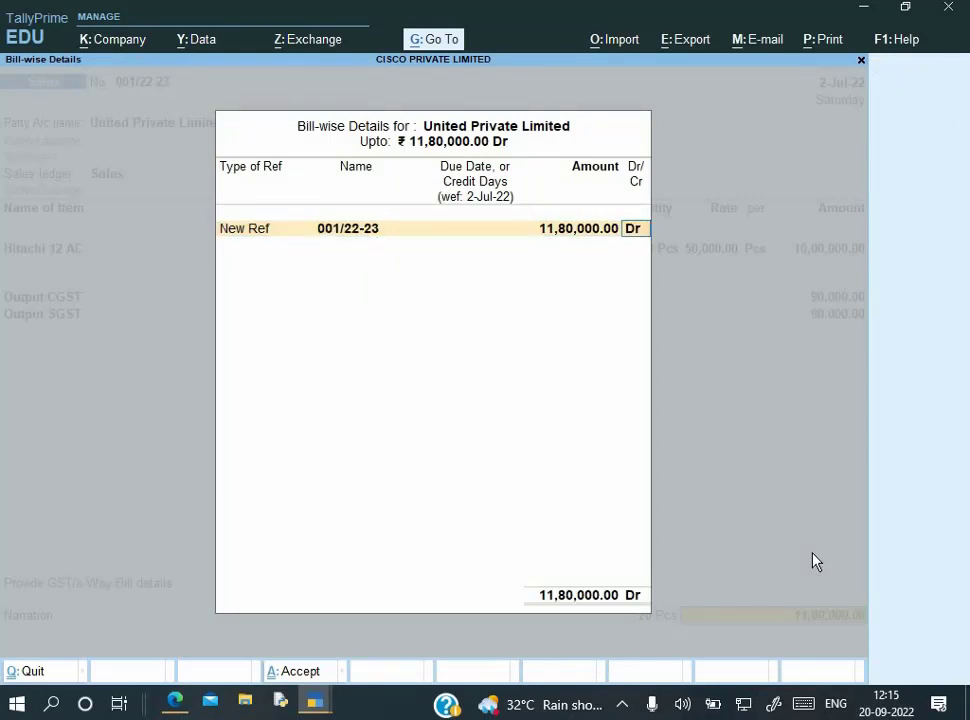
pyautogui.press('Return')
pyautogui.write('BEi')
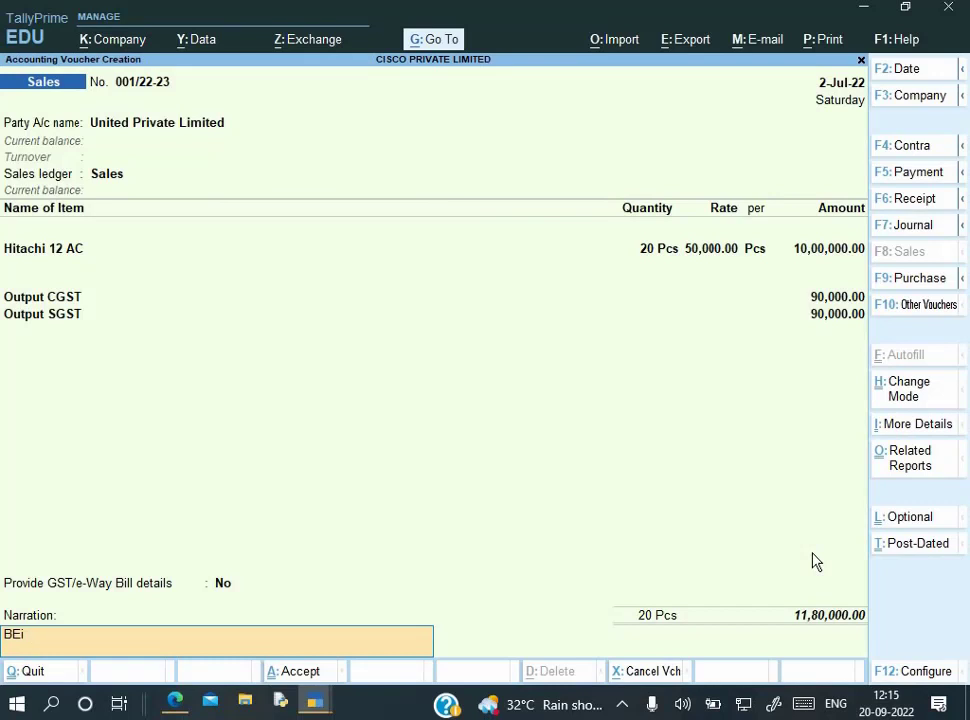
pyautogui.write('nging goods sold')
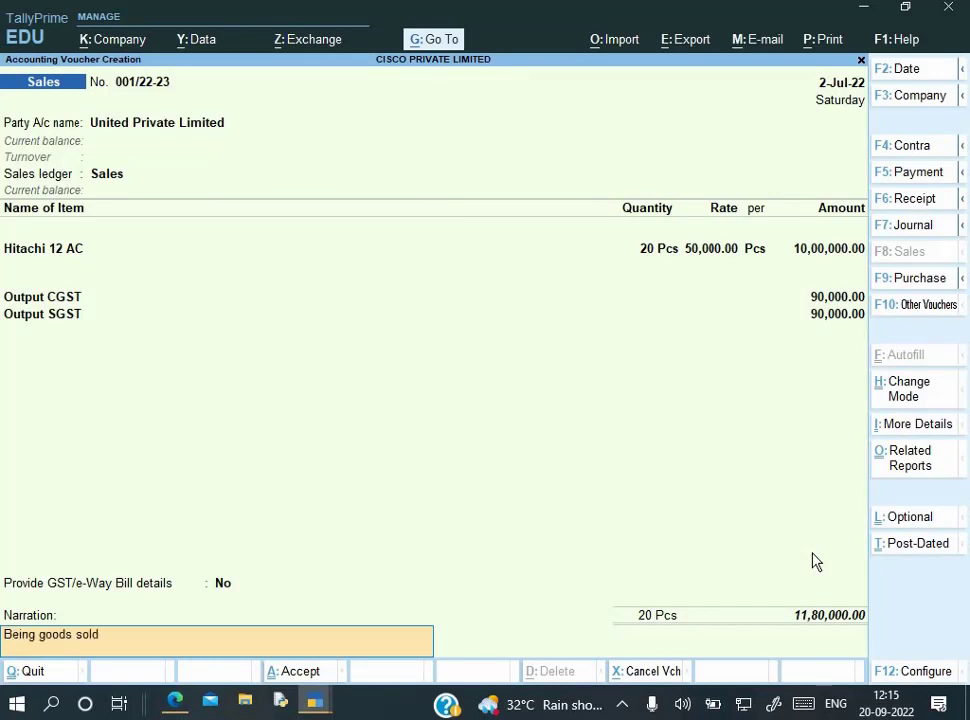
pyautogui.press('Return')
# Save voucher 001/22-23 and scroll the PDF to invoice 002/22-23 on page 3
pyautogui.press('y')
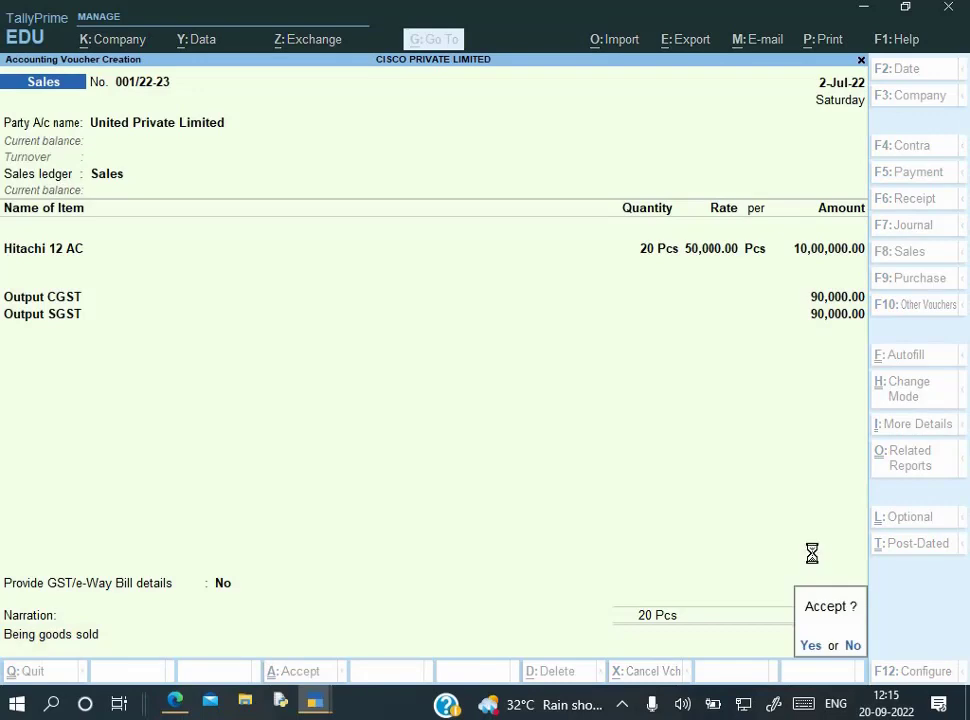
pyautogui.hotkey('alt', 'Tab')
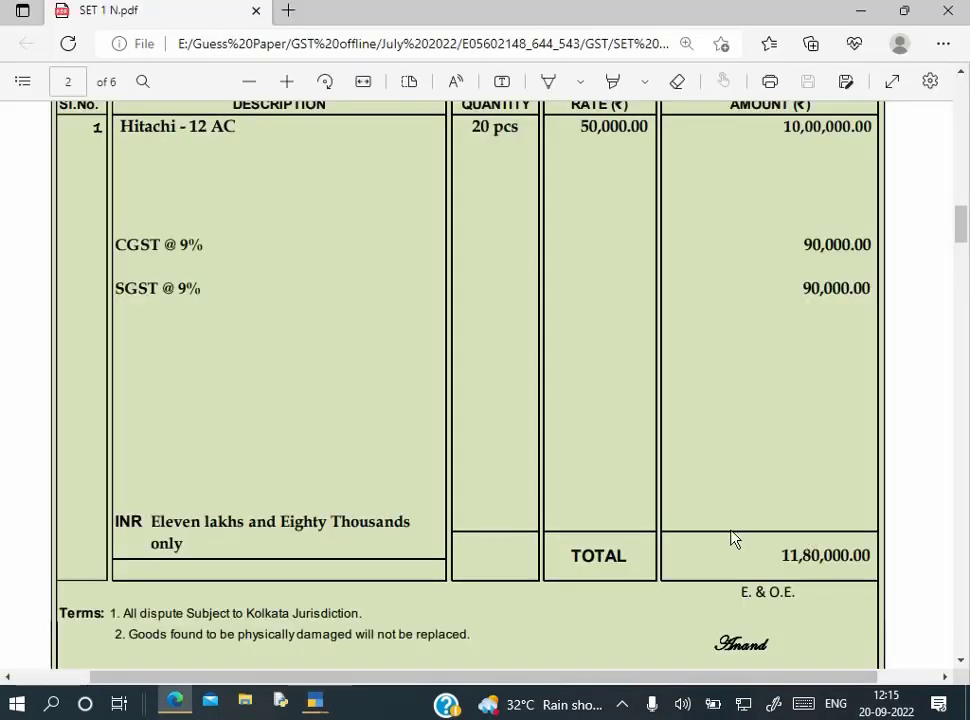
pyautogui.scroll(-2, 732, 539)
pyautogui.scroll(-1, 732, 539)
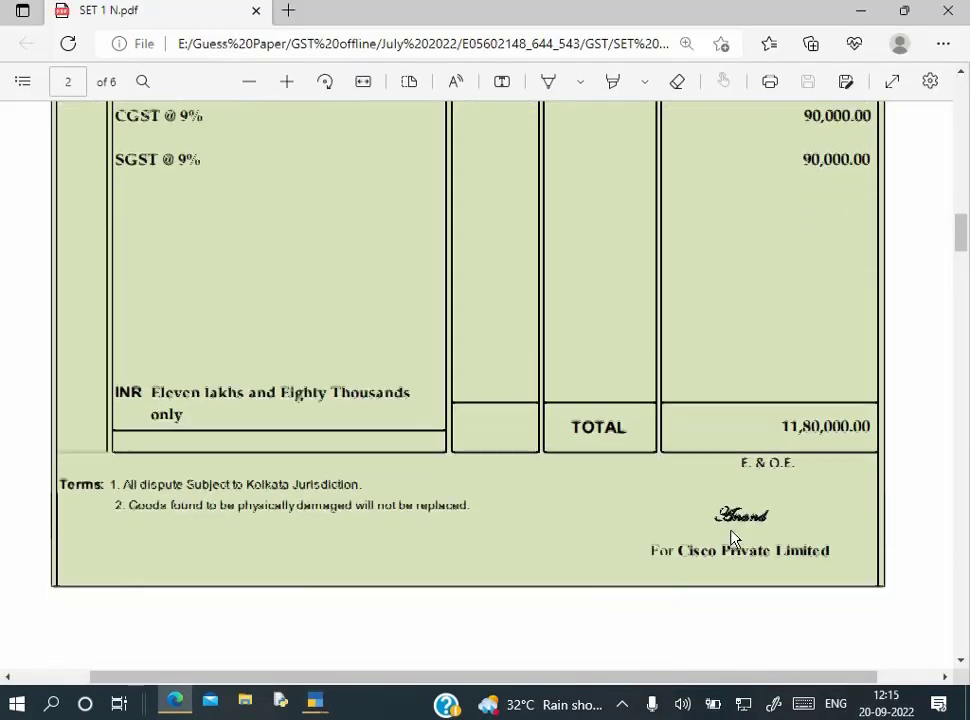
pyautogui.scroll(-5, 732, 539)
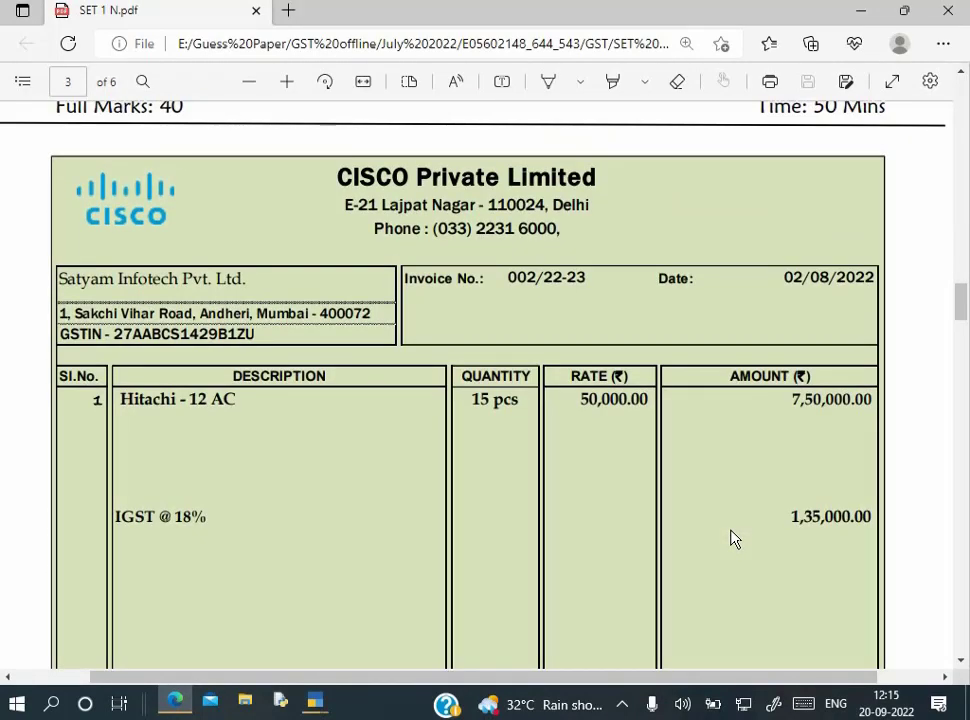
pyautogui.scroll(-1, 732, 539)
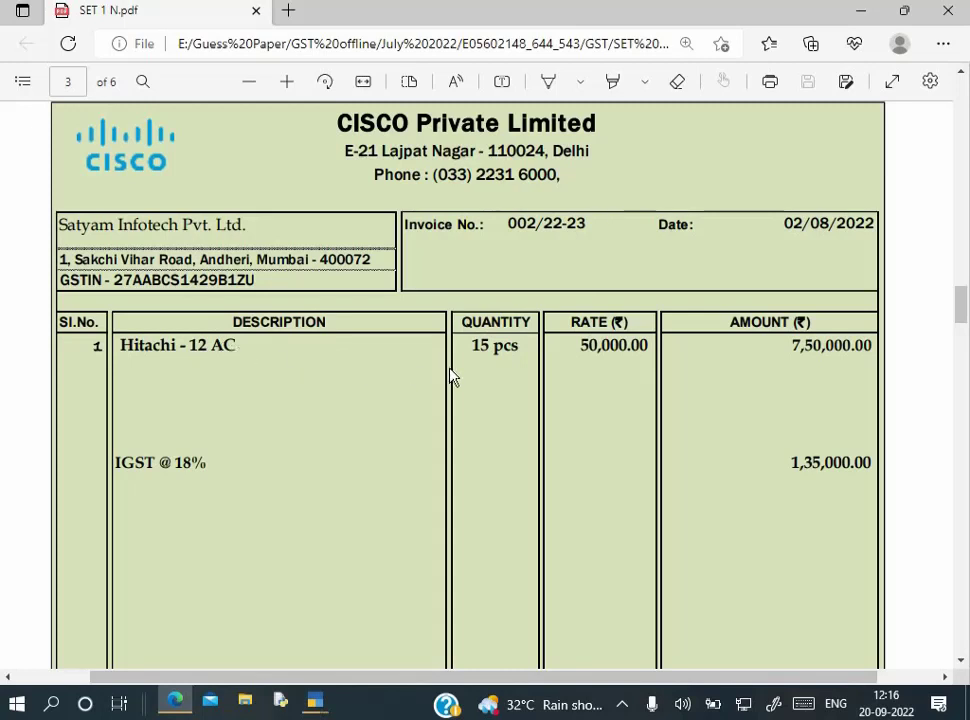
# Copy the buyer name Satyam Infotech Pvt. Ltd. from the invoice and begin a new party ledger
pyautogui.hotkey('alt', 'Tab')
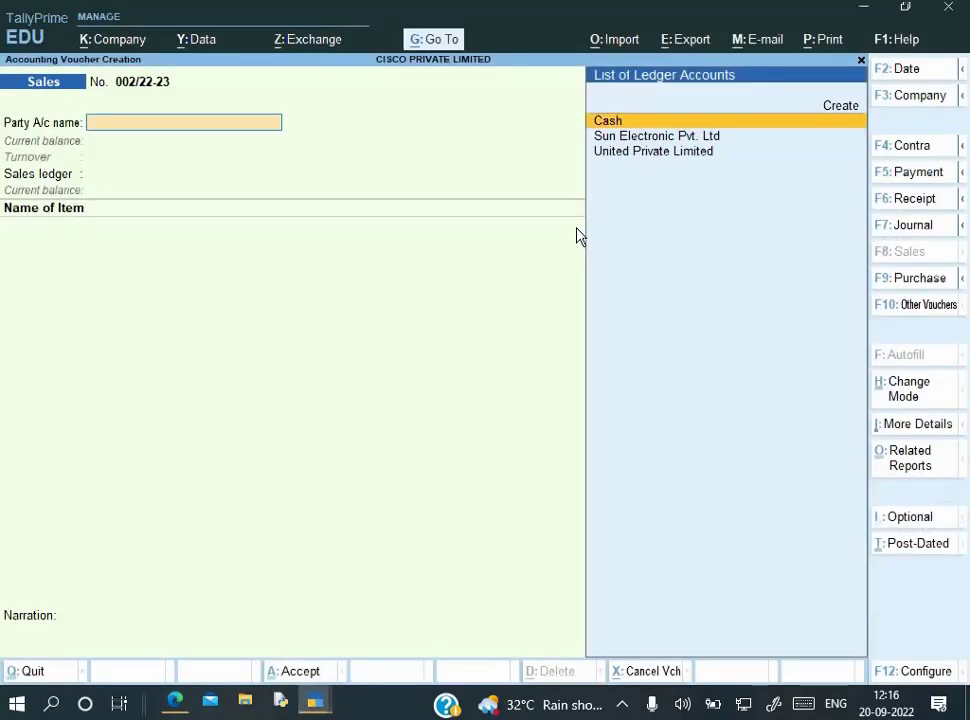
pyautogui.press('Down')
pyautogui.press('Up')
pyautogui.hotkey('alt', 'Tab')
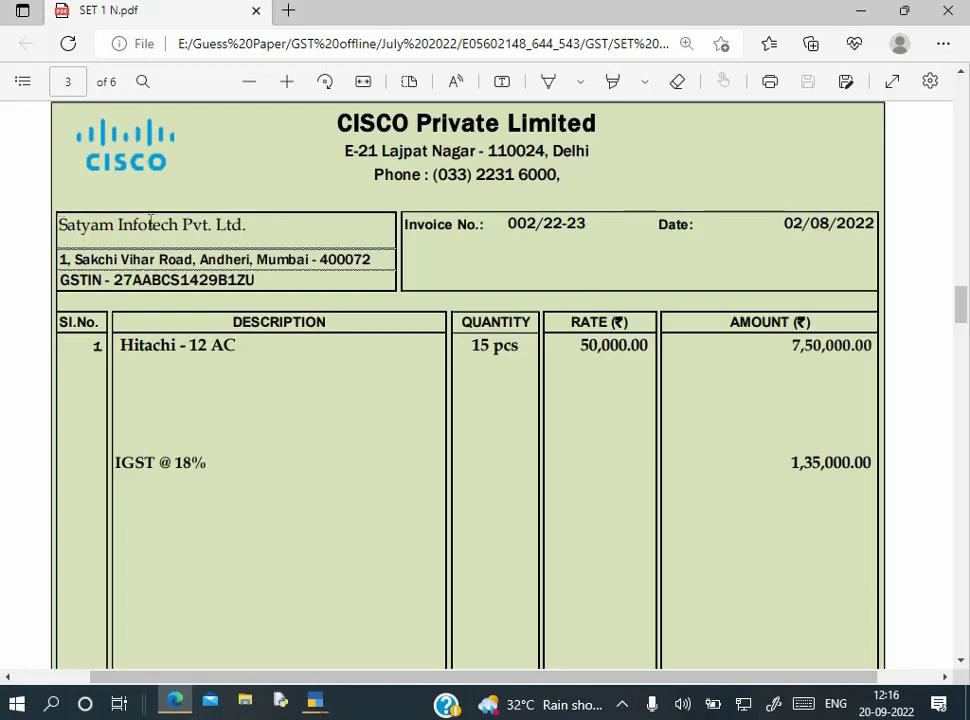
pyautogui.moveTo(62, 224); pyautogui.dragTo(259, 226)
pyautogui.hotkey('ctrl', 'c')
pyautogui.hotkey('alt', 'Tab')
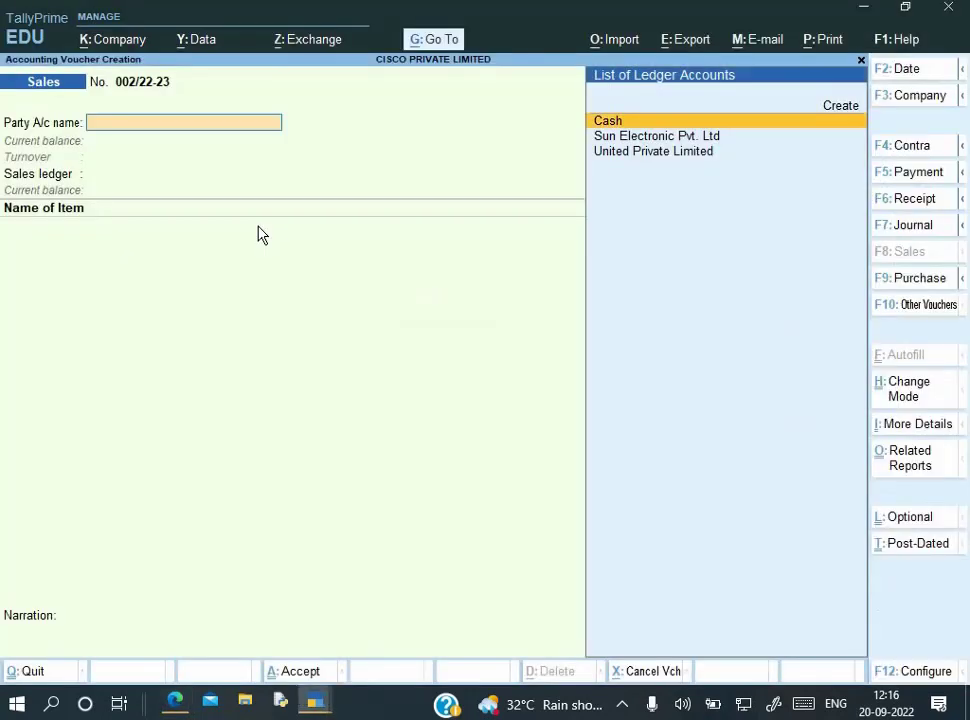
pyautogui.hotkey('alt', 'c')
# Name the ledger Satyam Infotech Pvt. Ltd. under Sundry Debtors and paste its address from the invoice
pyautogui.hotkey('ctrl', 'alt', 'v')
pyautogui.press('Return')
pyautogui.write('sundry d')
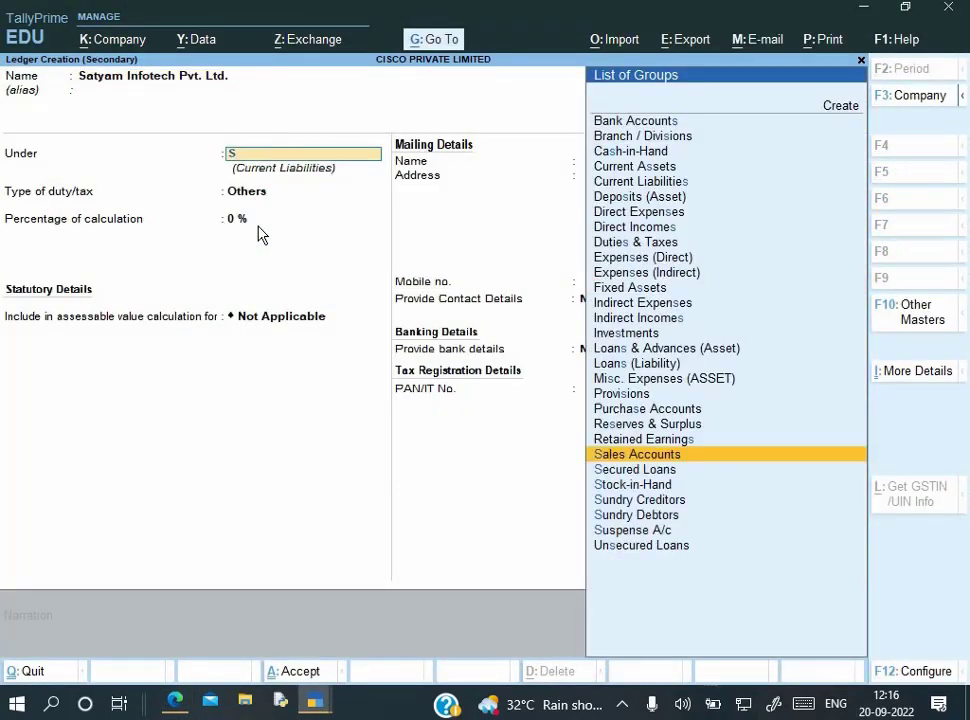
pyautogui.press('Return')
pyautogui.press('Return')
pyautogui.press('Return')
pyautogui.press('Return')
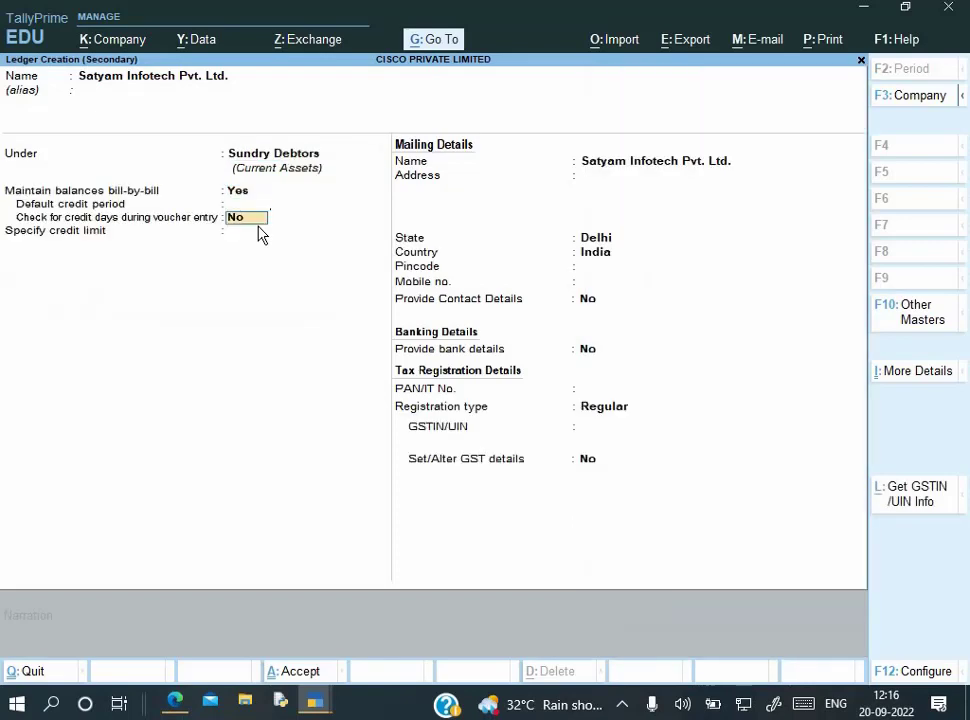
pyautogui.hotkey('alt', 'Tab')
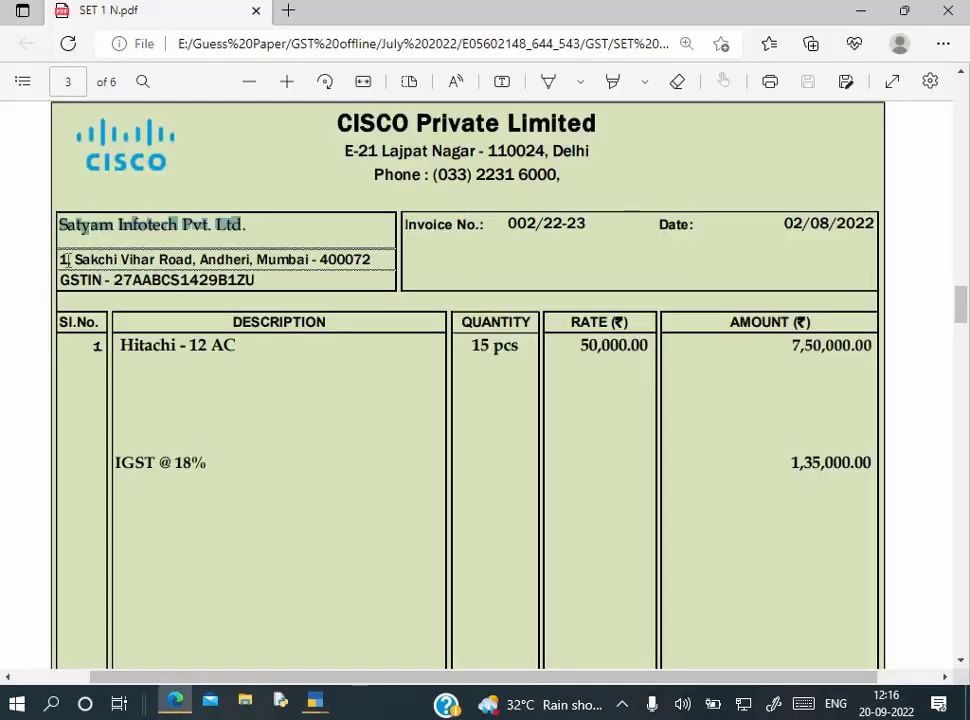
pyautogui.moveTo(62, 259); pyautogui.dragTo(383, 268)
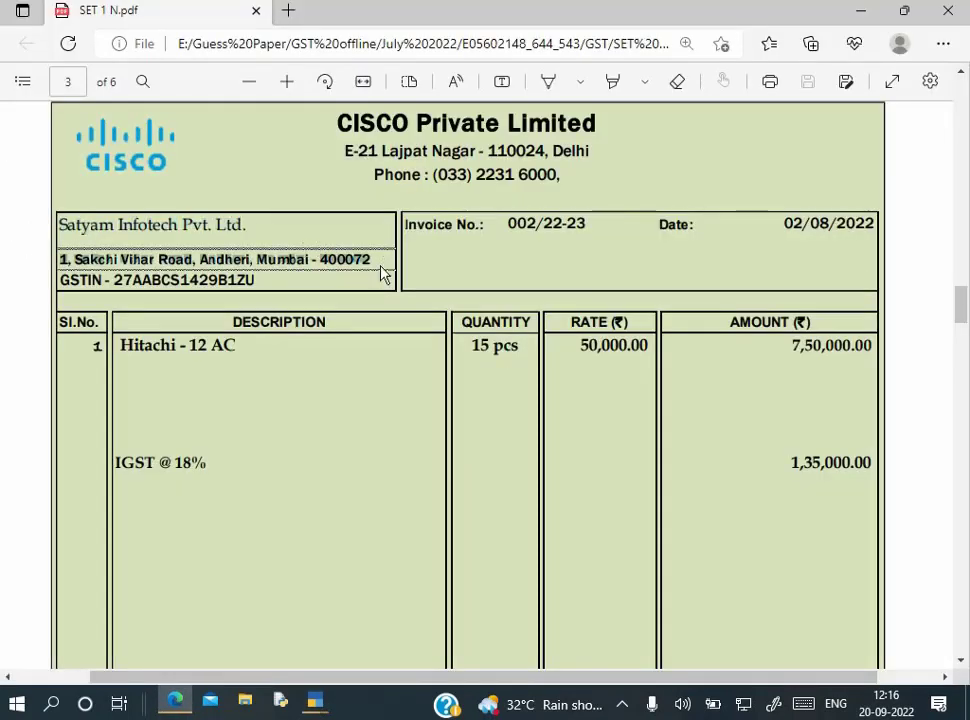
pyautogui.hotkey('ctrl', 'c')
pyautogui.hotkey('alt', 'Tab')
pyautogui.hotkey('ctrl', 'alt', 'v')
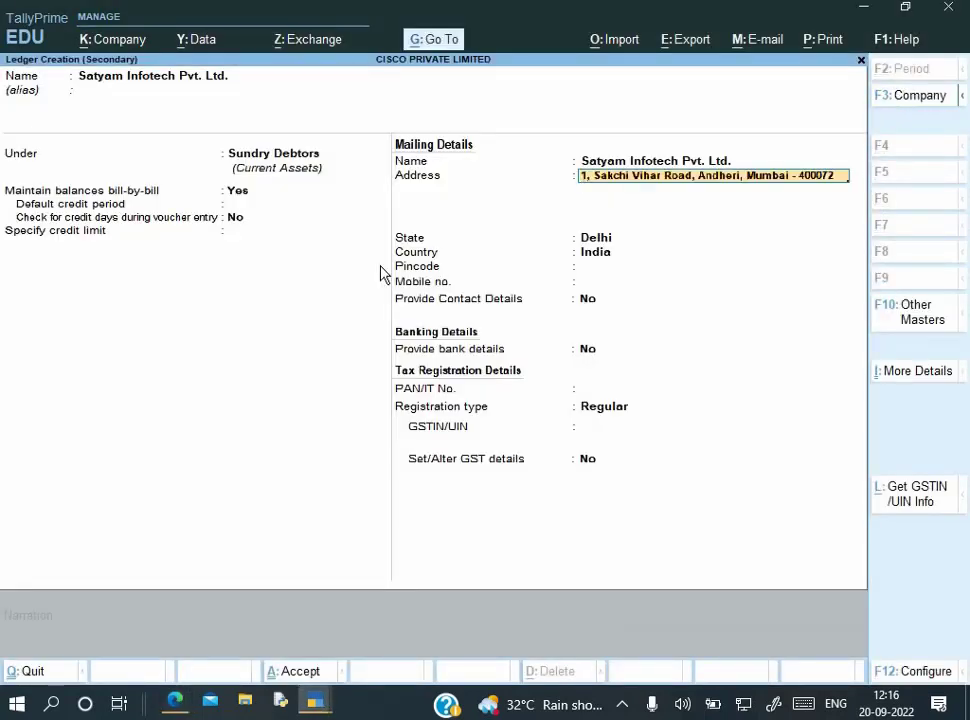
pyautogui.press('Return')
pyautogui.press('Return')
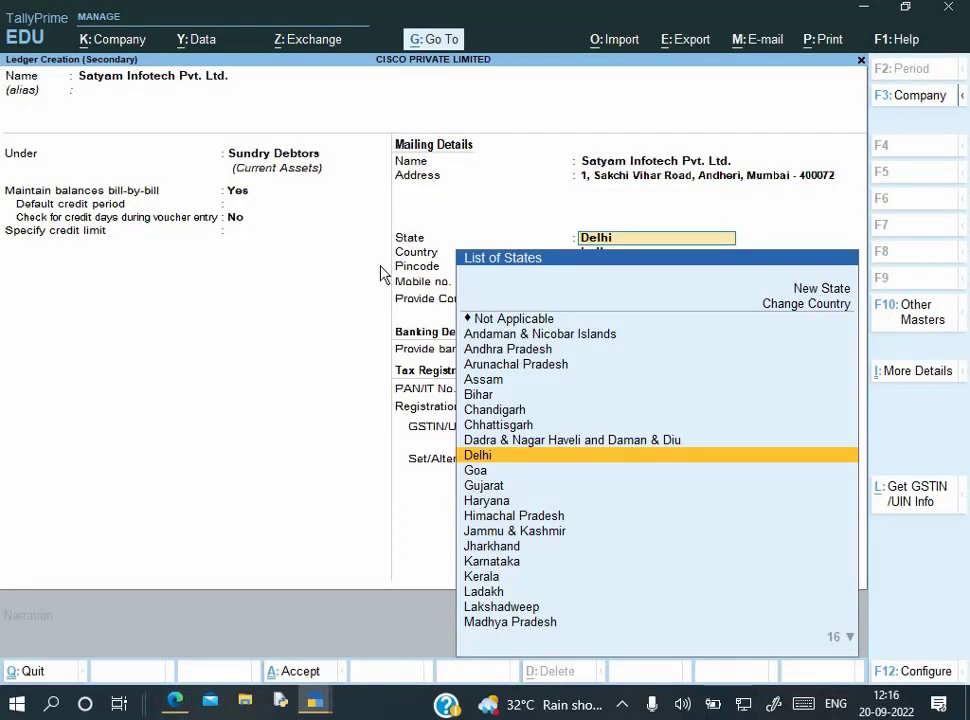
pyautogui.press('Return')
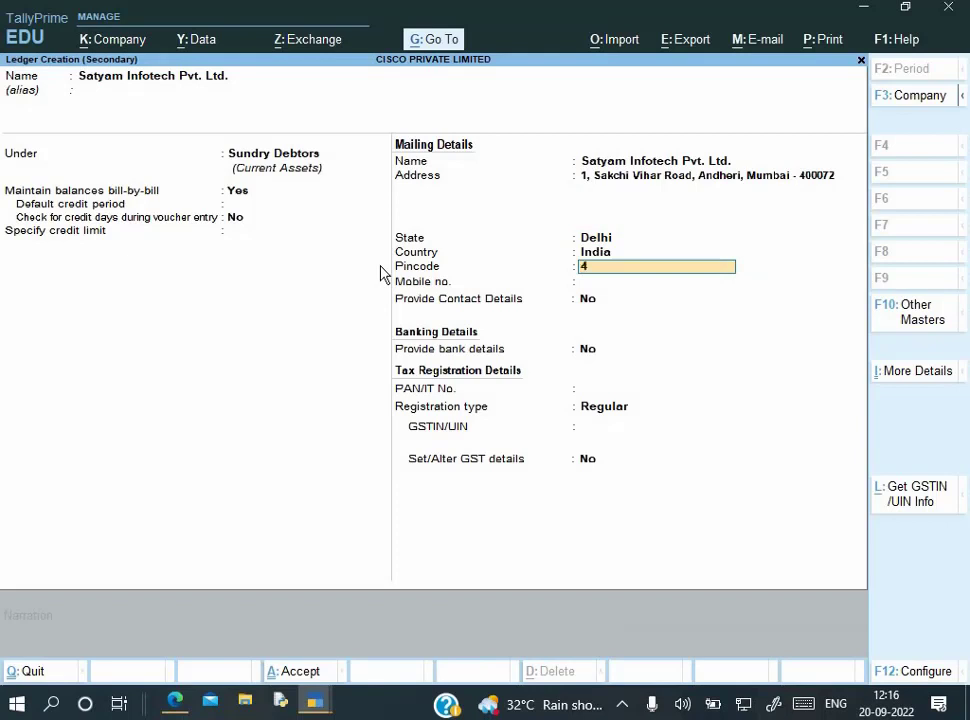
# Set the ledger's state to Maharashtra and pincode to 400072
pyautogui.press('BackSpace')
pyautogui.press('BackSpace')
pyautogui.press('BackSpace')
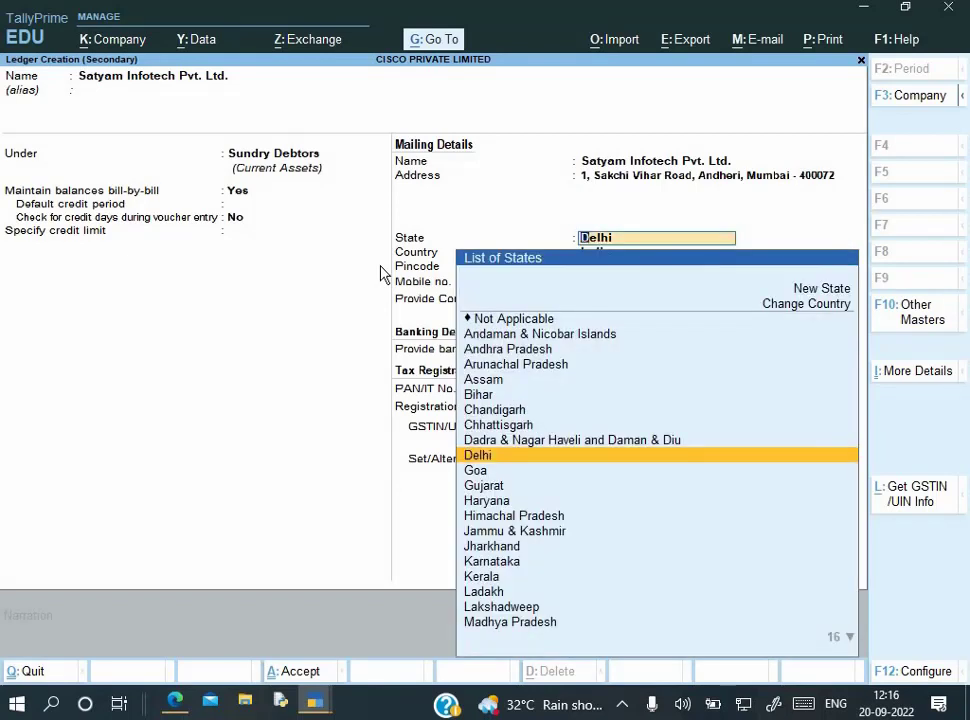
pyautogui.write('Ma')
pyautogui.press('Down')
pyautogui.press('Return')
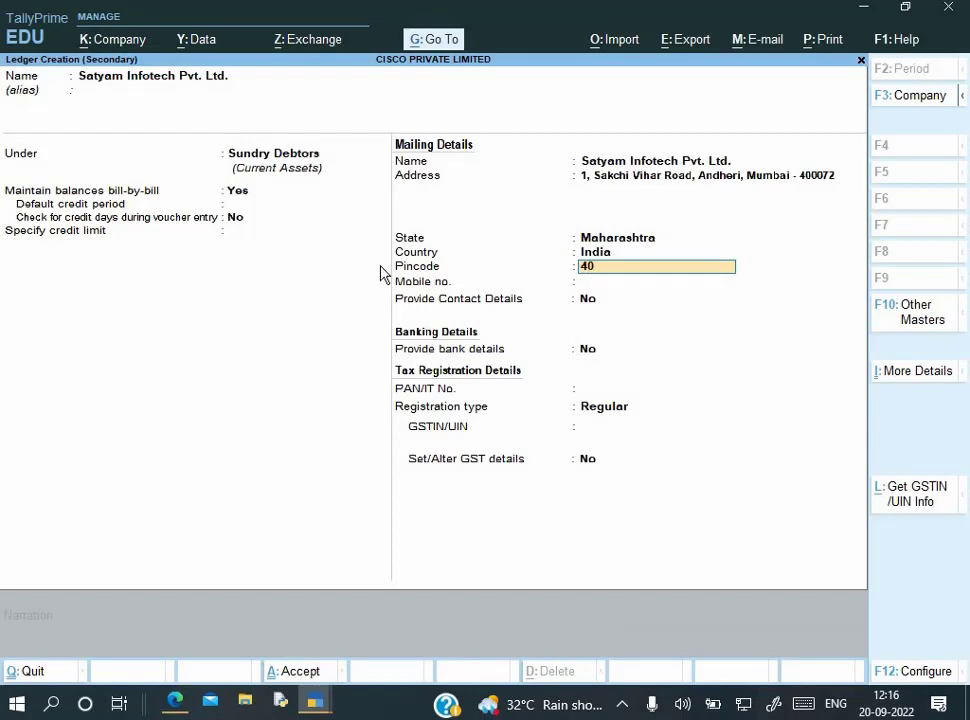
pyautogui.write('400072')
pyautogui.press('Return')
pyautogui.hotkey('alt', 'Tab')
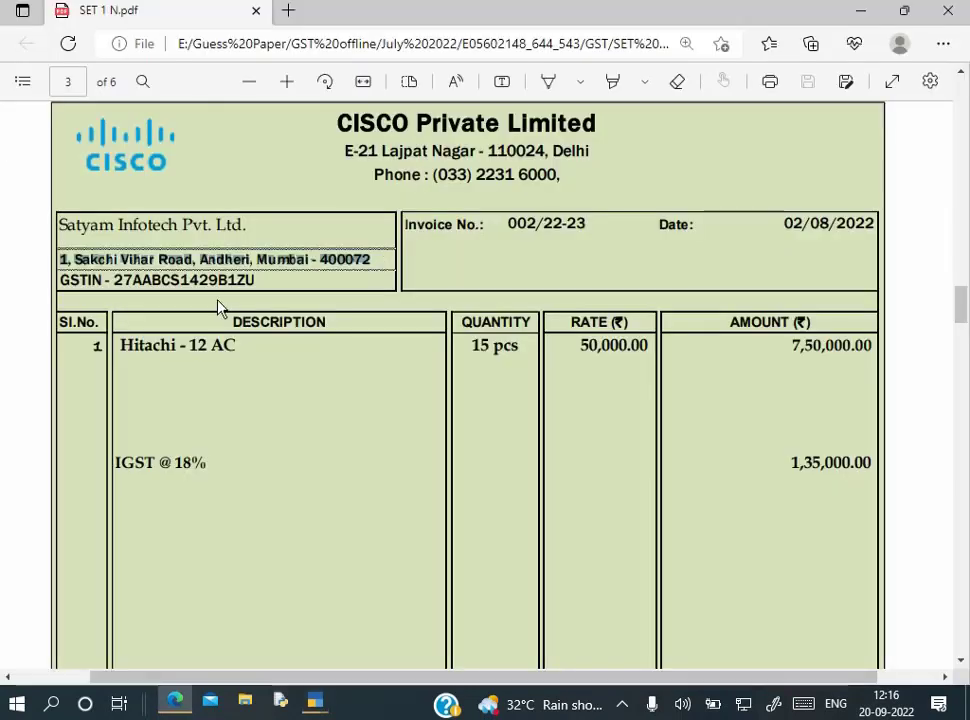
pyautogui.hotkey('alt', 'Tab')
pyautogui.press('Return')
pyautogui.press('Return')
pyautogui.press('Return')
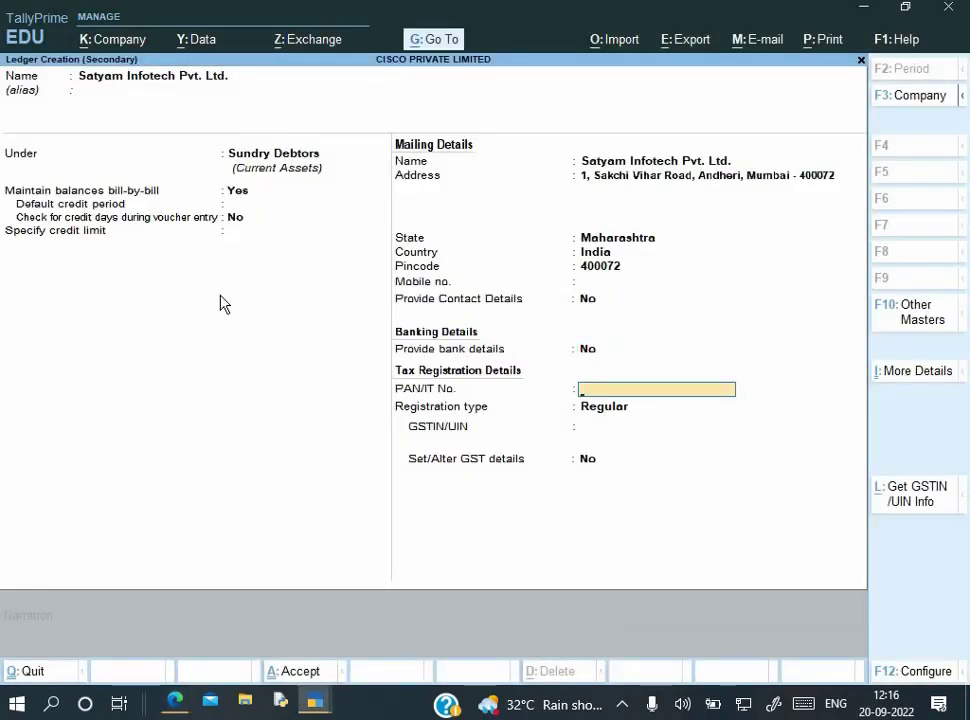
# Copy the PAN from the buyer's GSTIN and enter it, correcting it after the invalid-PAN warning
pyautogui.hotkey('alt', 'Tab')
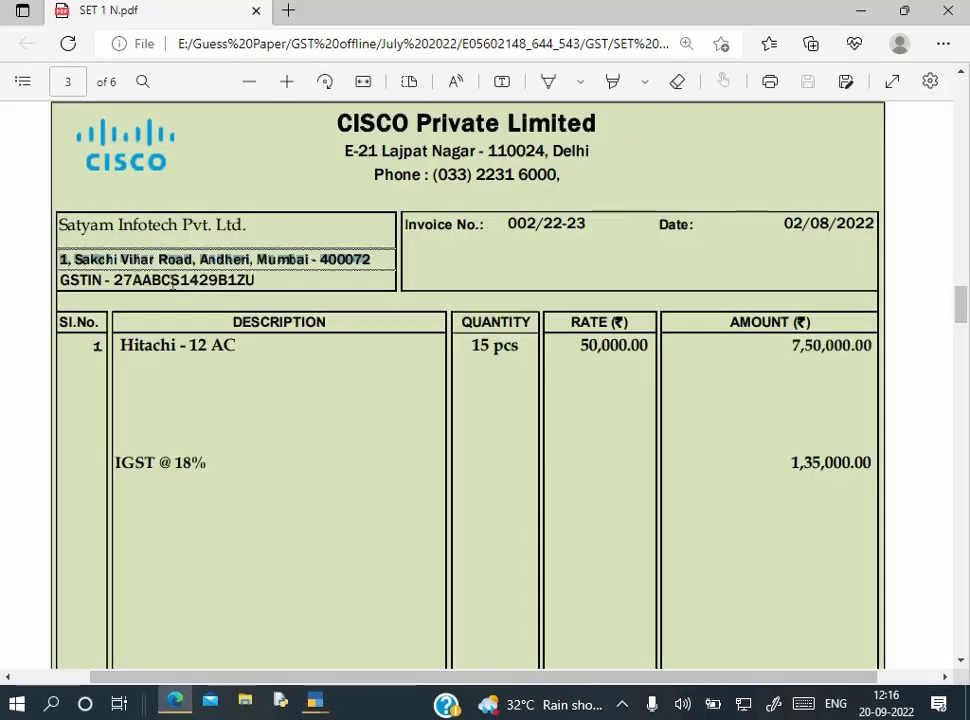
pyautogui.moveTo(133, 281); pyautogui.dragTo(234, 290)
pyautogui.hotkey('ctrl', 'c')
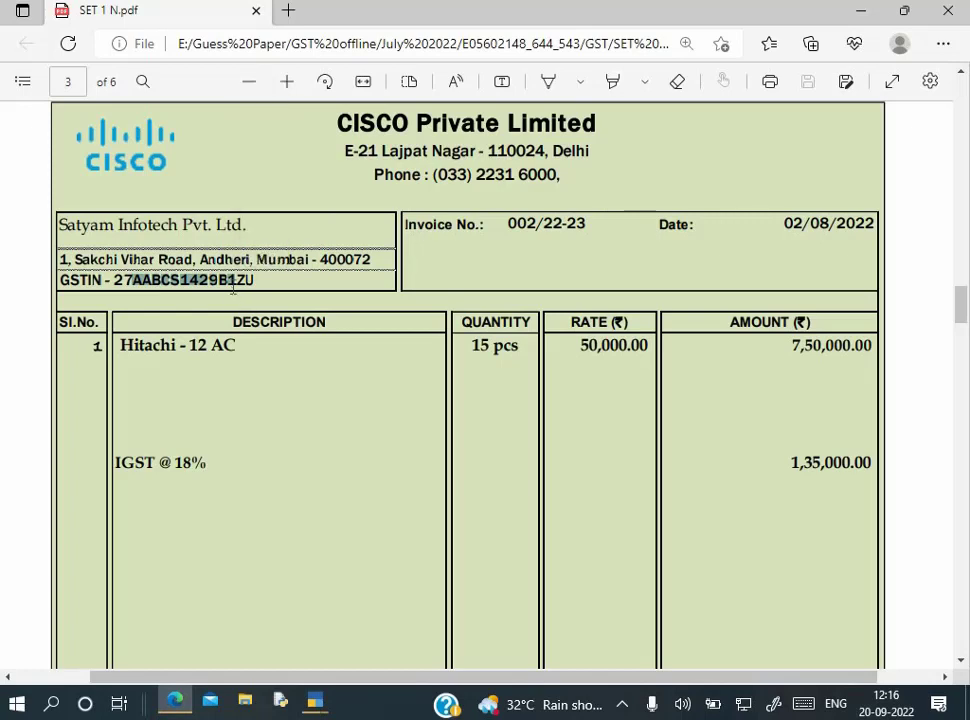
pyautogui.hotkey('alt', 'Tab')
pyautogui.hotkey('ctrl', 'alt', 'v')
pyautogui.press('Return')
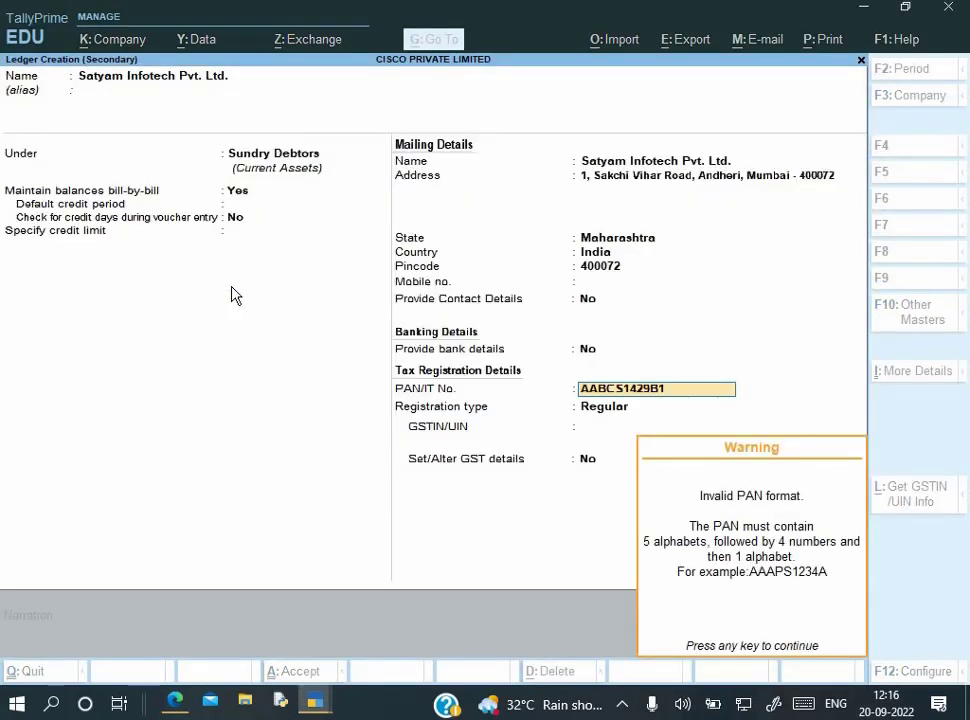
pyautogui.press('Return')
pyautogui.press('BackSpace')
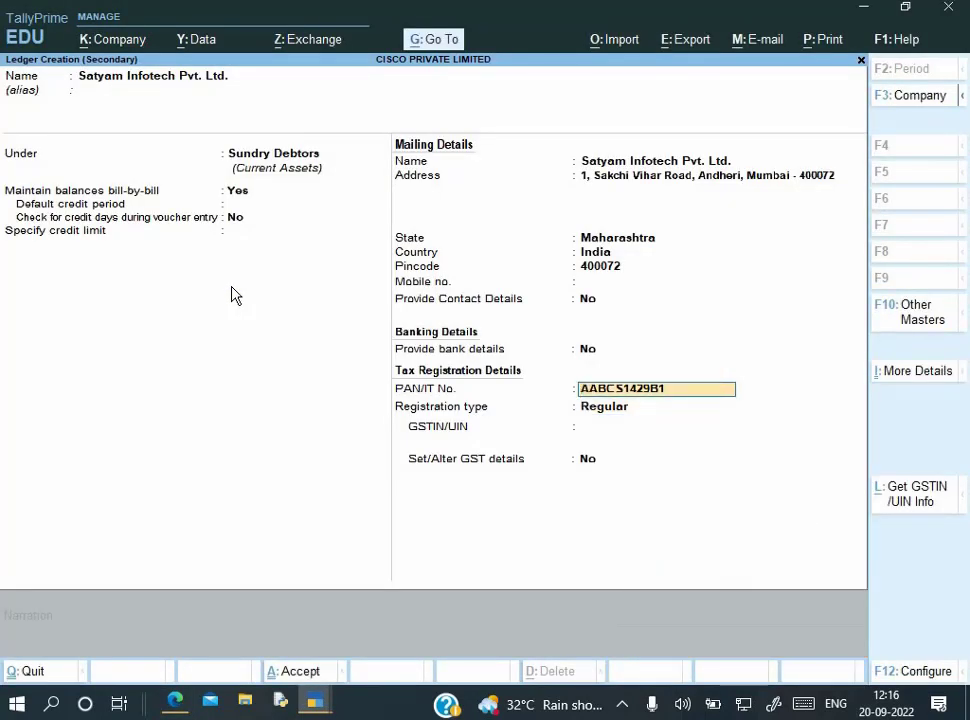
pyautogui.press('Return')
pyautogui.press('Return')
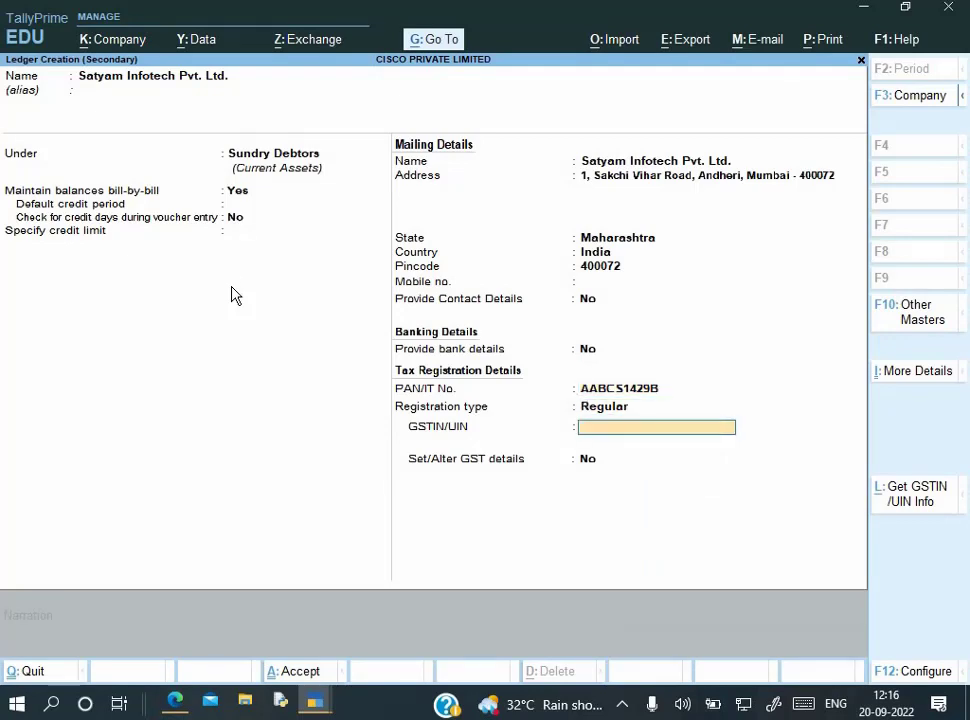
# Keep Regular registration, paste the full GSTIN from the invoice, and save the ledger
pyautogui.hotkey('alt', 'Tab')
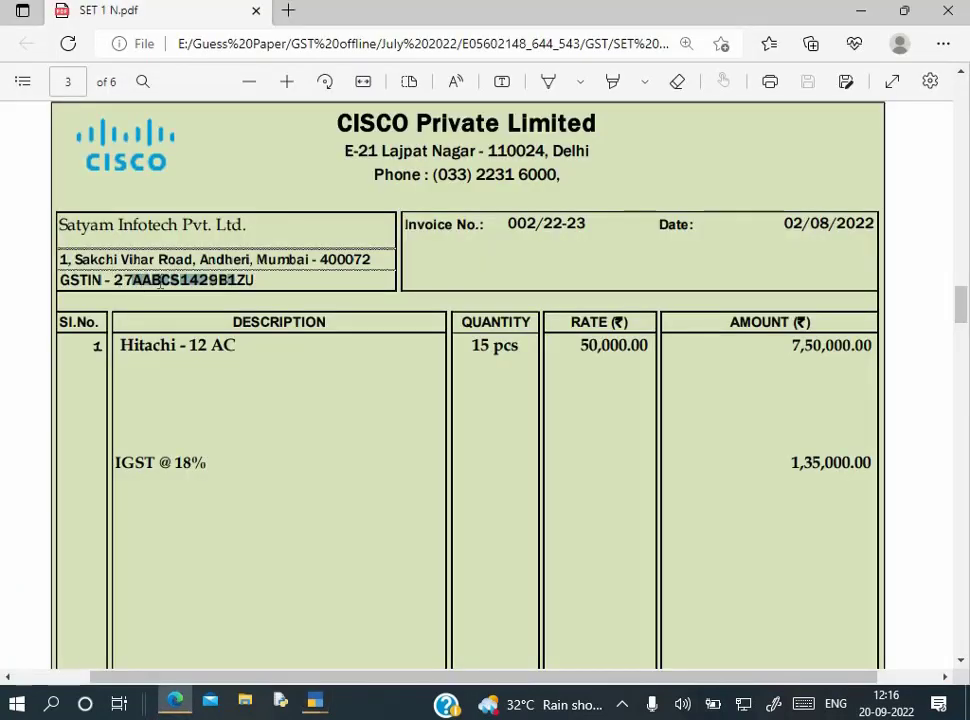
pyautogui.moveTo(160, 284); pyautogui.dragTo(255, 280)
pyautogui.hotkey('ctrl', 'c')
pyautogui.hotkey('alt', 'Tab')
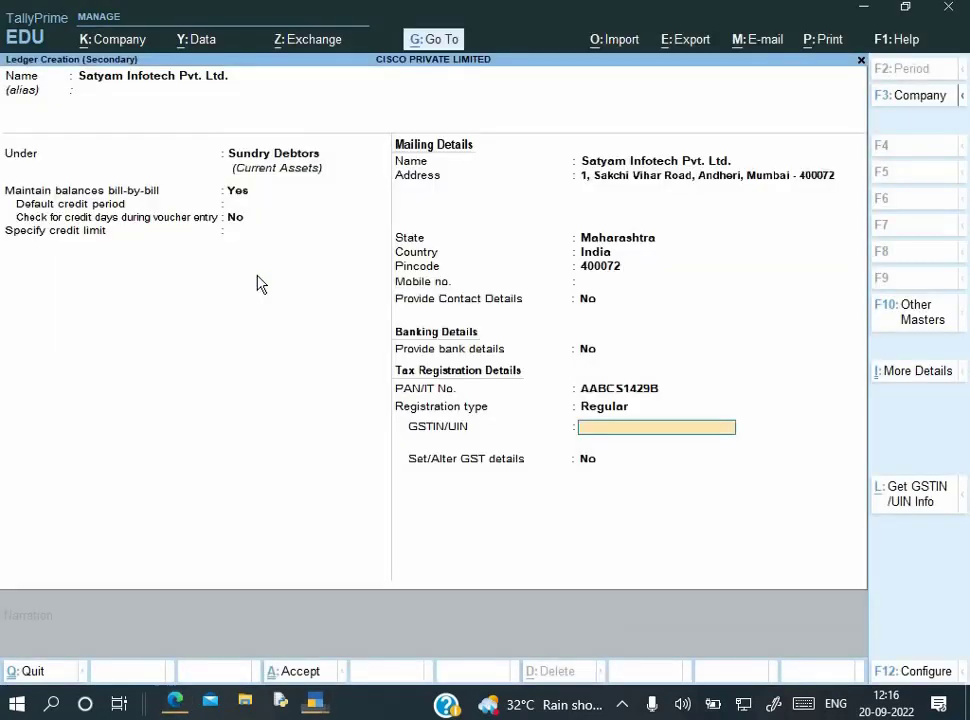
pyautogui.hotkey('ctrl', 'alt', 'v')
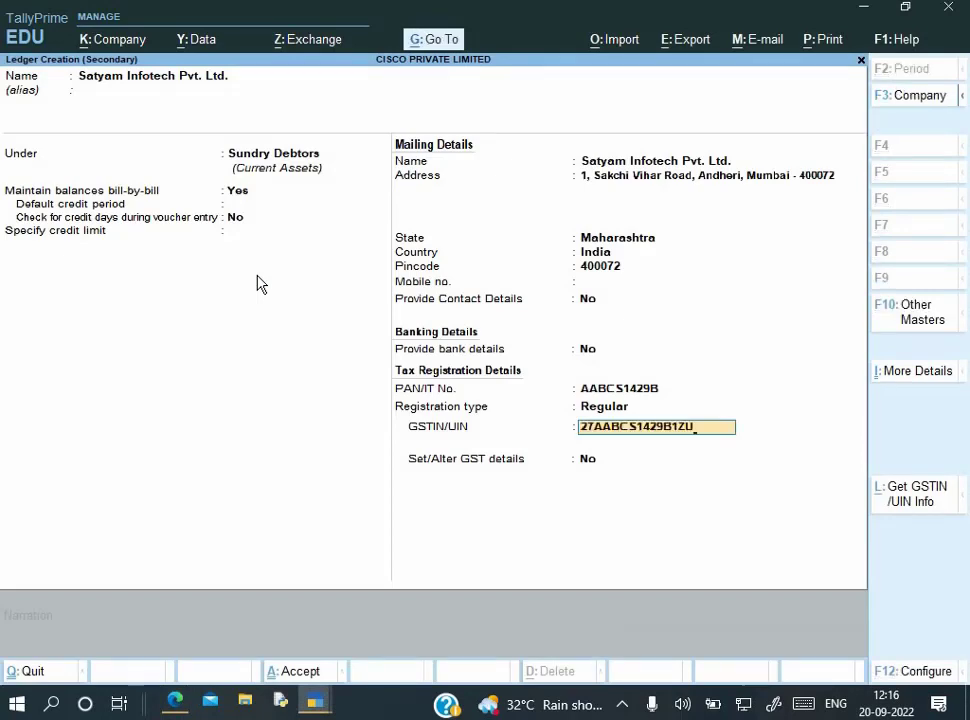
pyautogui.press('Return')
pyautogui.press('Return')
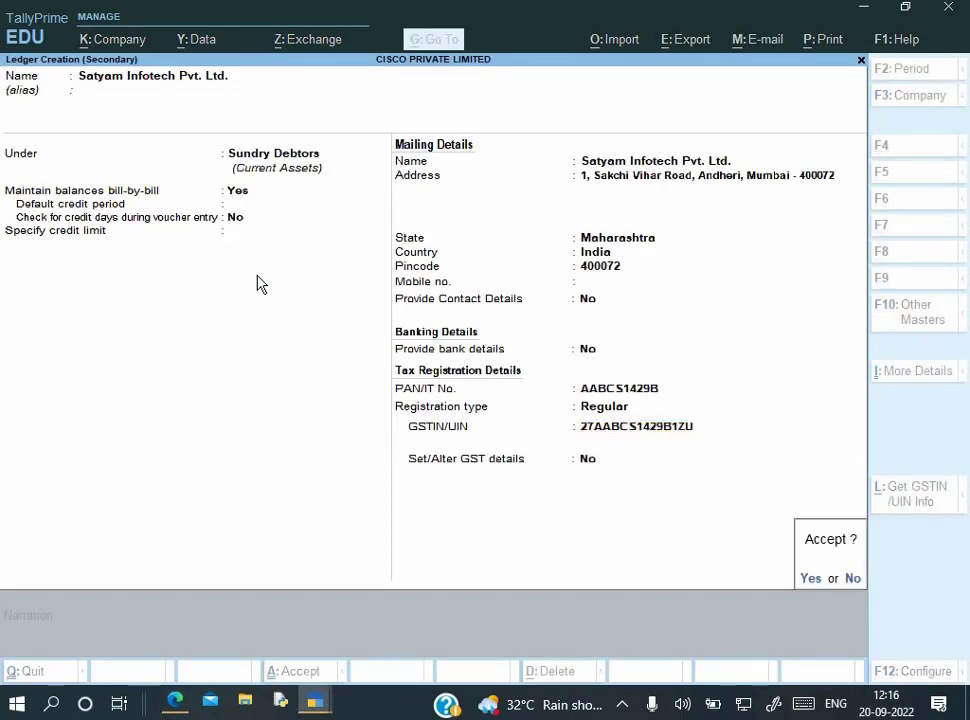
pyautogui.press('Return')
pyautogui.press('Return')
pyautogui.press('Return')
pyautogui.press('Return')
pyautogui.press('Return')
pyautogui.press('Return')
pyautogui.press('Return')
pyautogui.press('Return')
pyautogui.press('Return')
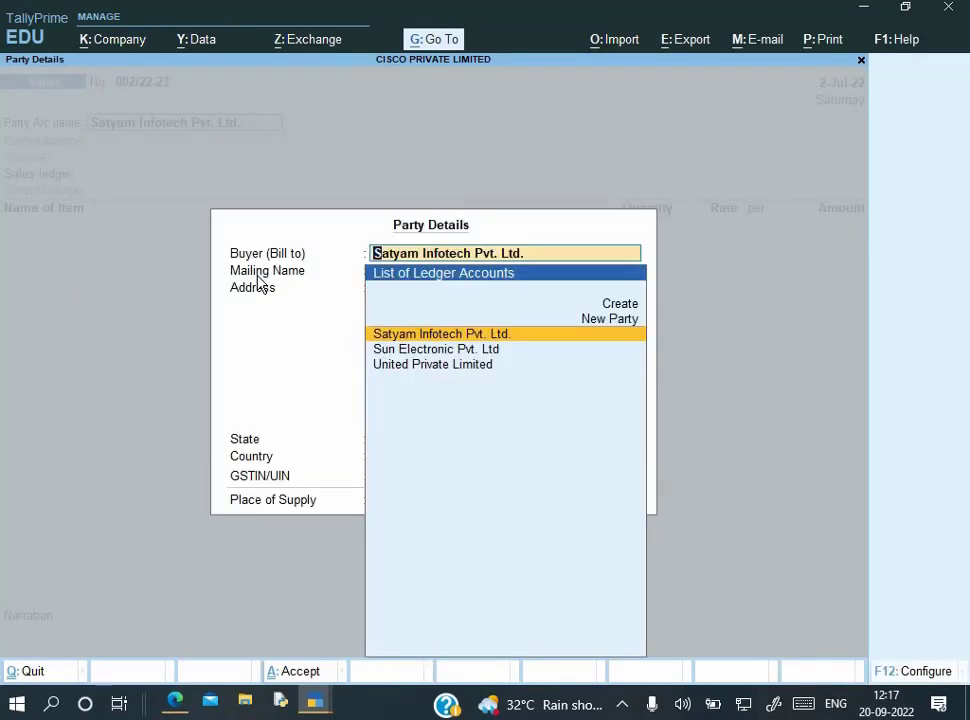
# Post voucher 002/22-23 to the Sales ledger with Hitachi 12 AC, 15 Pcs at 50,000.00
pyautogui.press('Return')
pyautogui.press('Return')
pyautogui.press('Return')
pyautogui.press('Return')
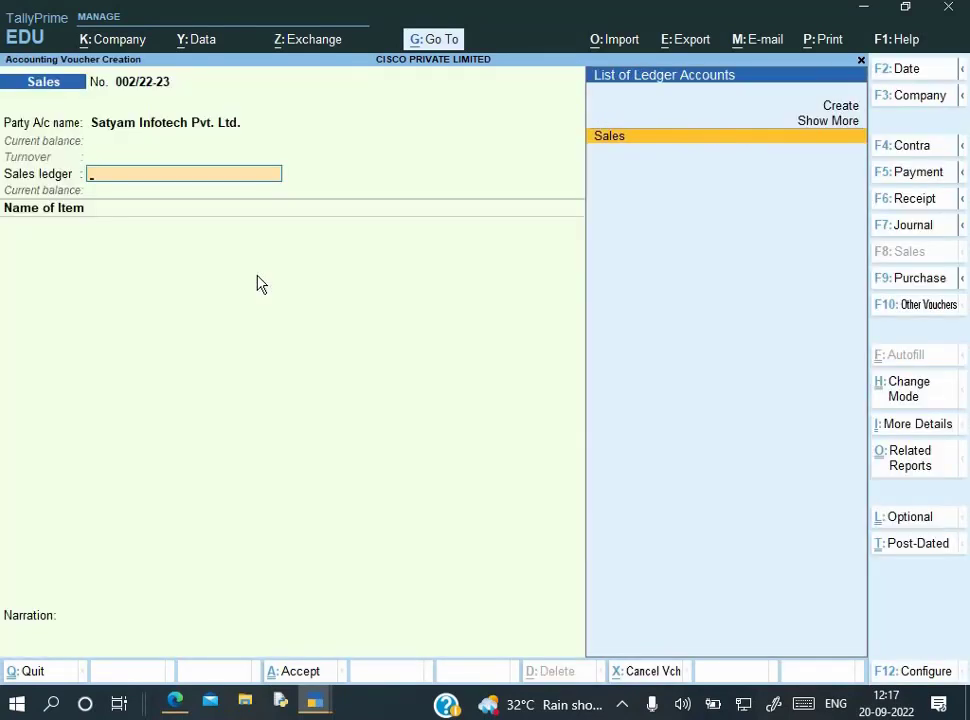
pyautogui.press('Return')
pyautogui.press('Return')
pyautogui.press('Return')
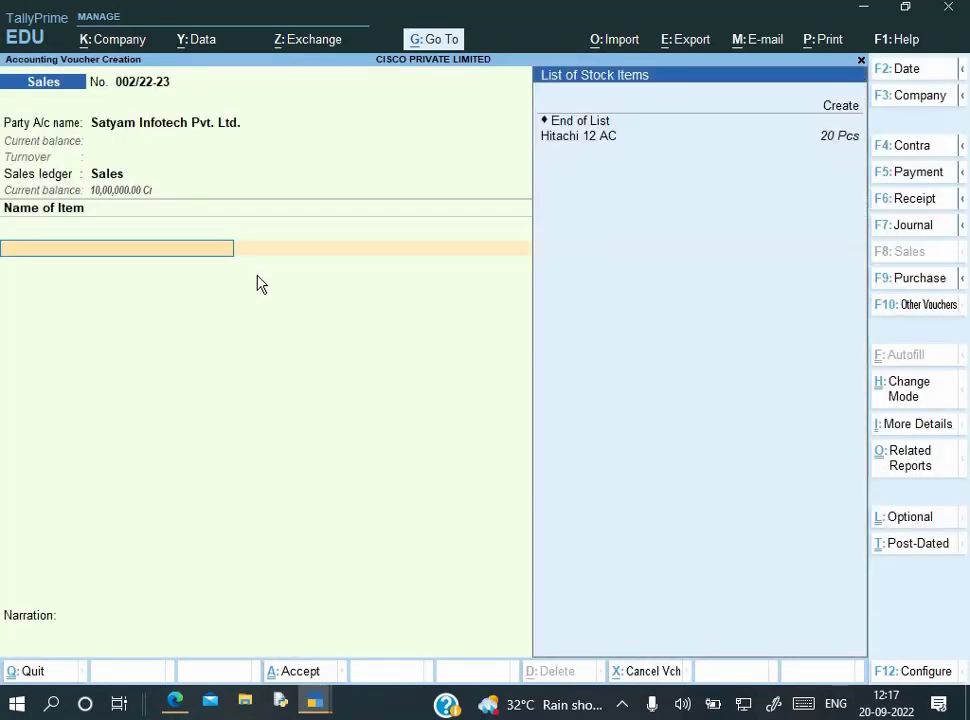
pyautogui.press('Down')
pyautogui.press('Return')
pyautogui.hotkey('alt', 'Tab')
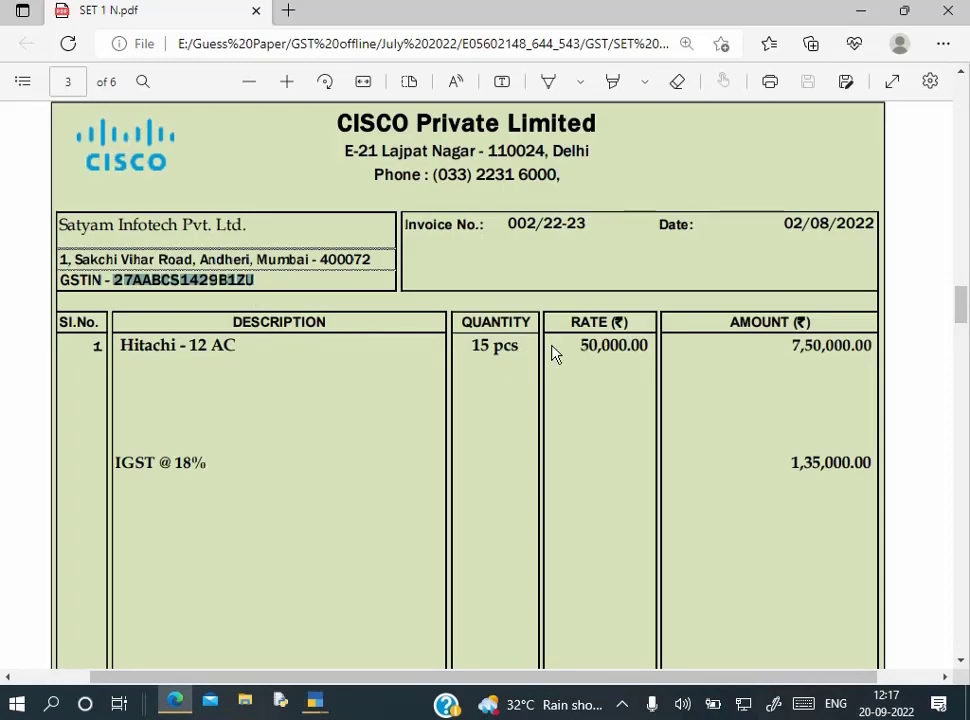
pyautogui.hotkey('alt', 'Tab')
pyautogui.write('15')
pyautogui.press('Return')
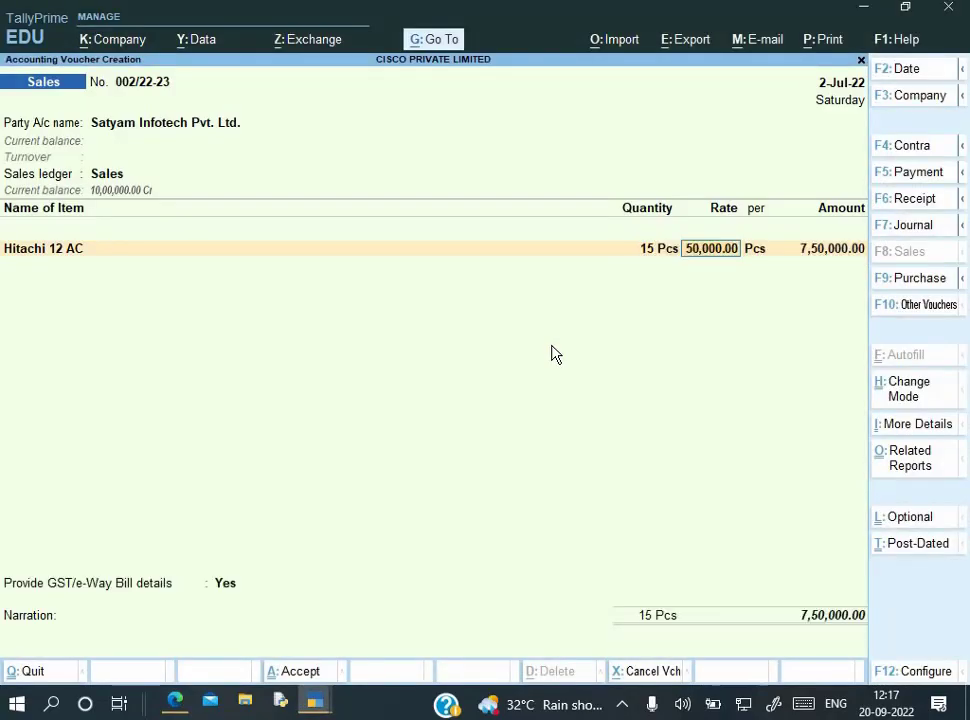
pyautogui.press('Return')
pyautogui.press('Return')
pyautogui.press('Return')
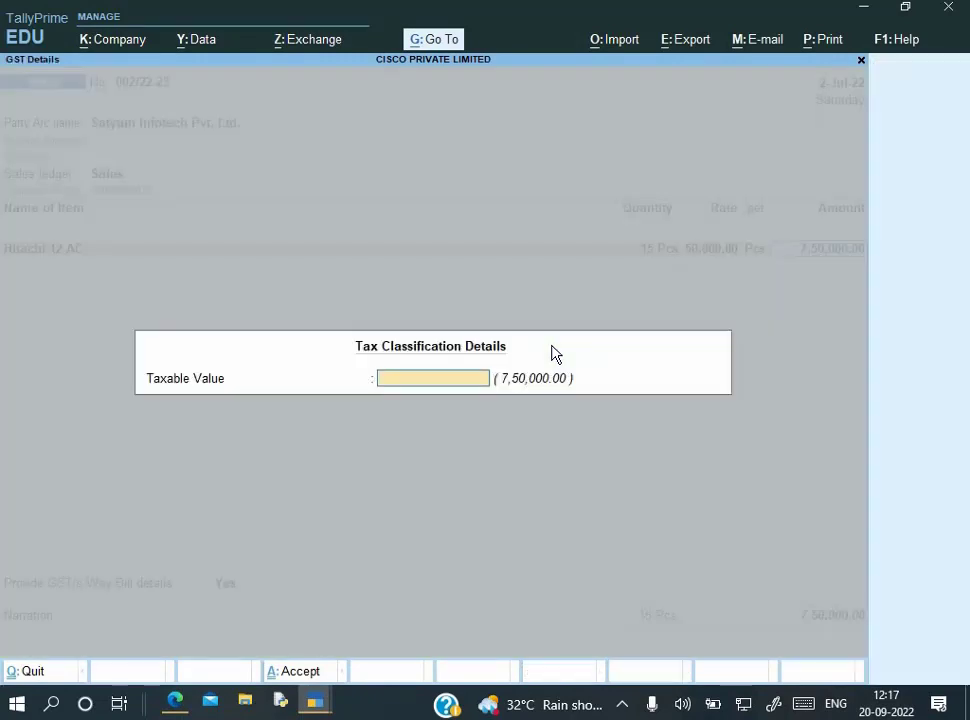
pyautogui.press('Return')
pyautogui.press('Return')
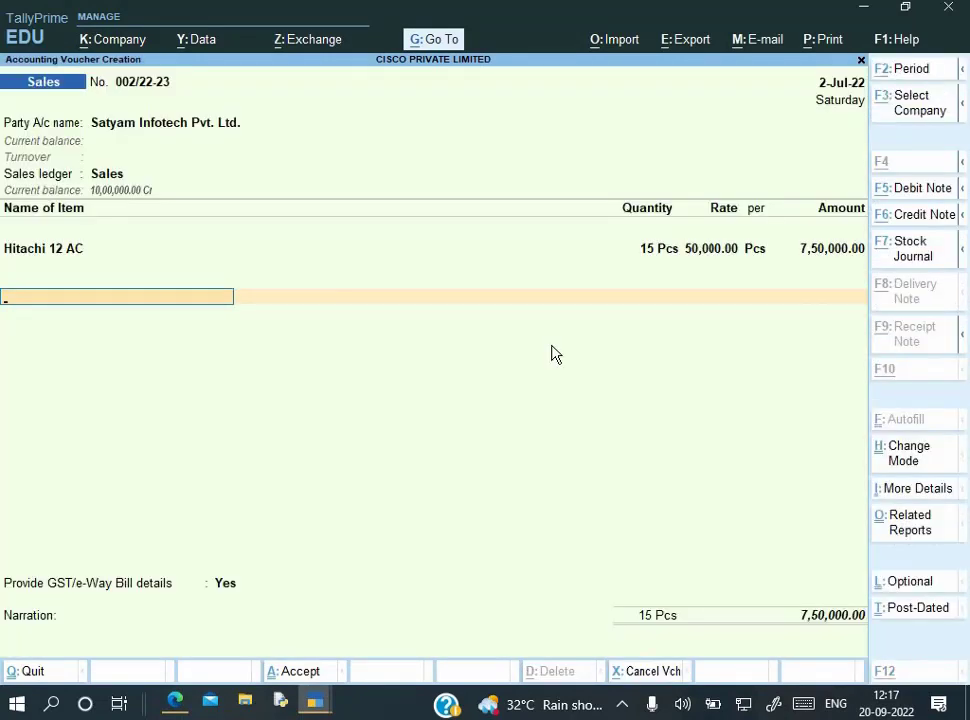
pyautogui.hotkey('alt', 'c')
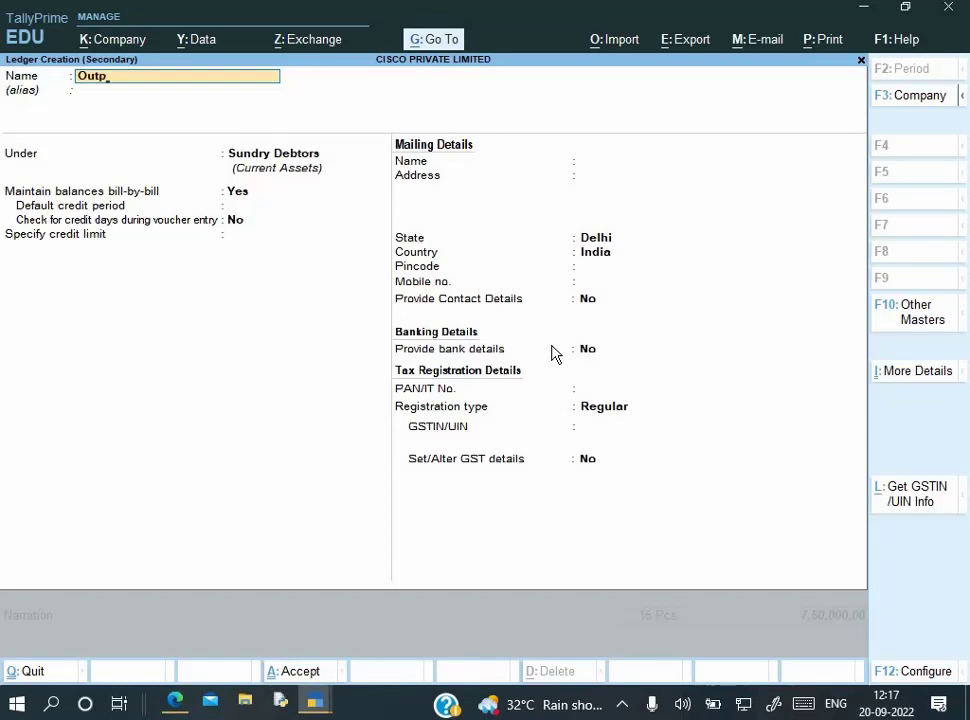
# Create ledger Output IGST under Duties & Taxes, duty type GST, tax type Integrated Tax
pyautogui.write('Output IGST')
pyautogui.press('Return')
pyautogui.write('D')
pyautogui.press('Down')
pyautogui.press('Down')
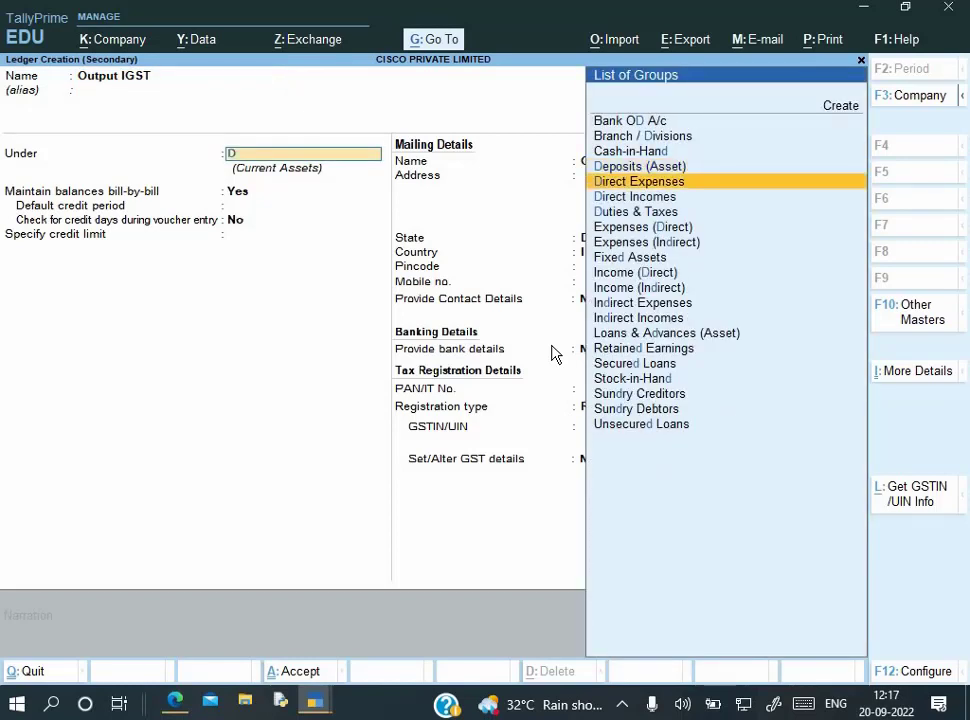
pyautogui.press('Return')
pyautogui.press('Up')
pyautogui.press('Return')
pyautogui.press('Down')
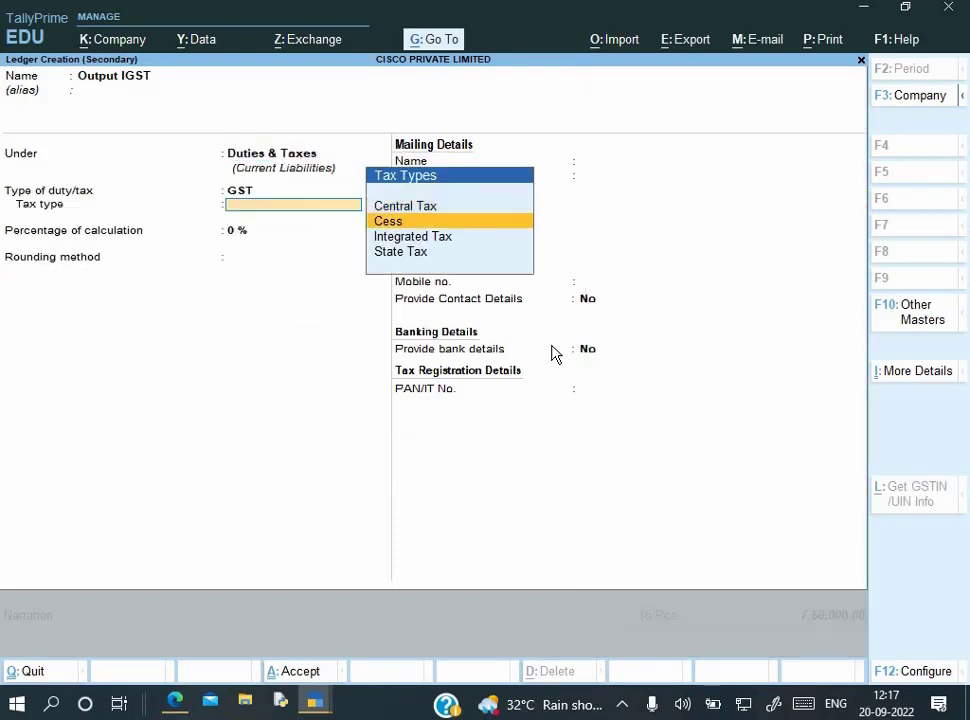
pyautogui.press('Down')
pyautogui.press('Down')
pyautogui.press('Up')
pyautogui.press('Return')
pyautogui.press('Return')
pyautogui.hotkey('ctrl', 'a')
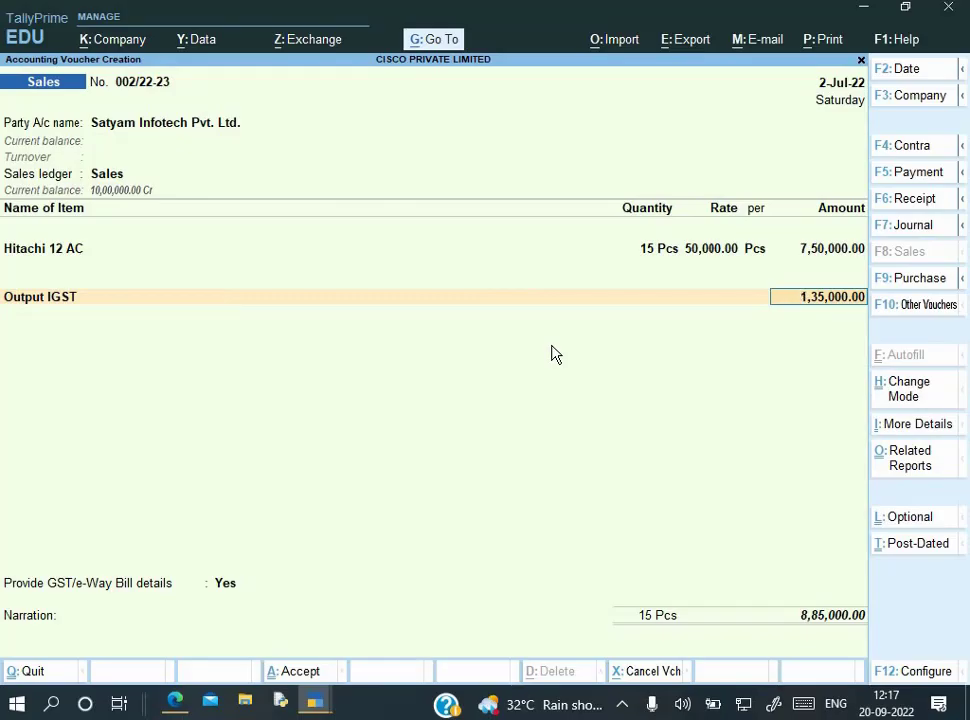
pyautogui.hotkey('alt', 'Tab')
# Accept the 1,35,000.00 IGST amount and set Provide GST/e-Way Bill details to No
pyautogui.scroll(-3, 708, 455)
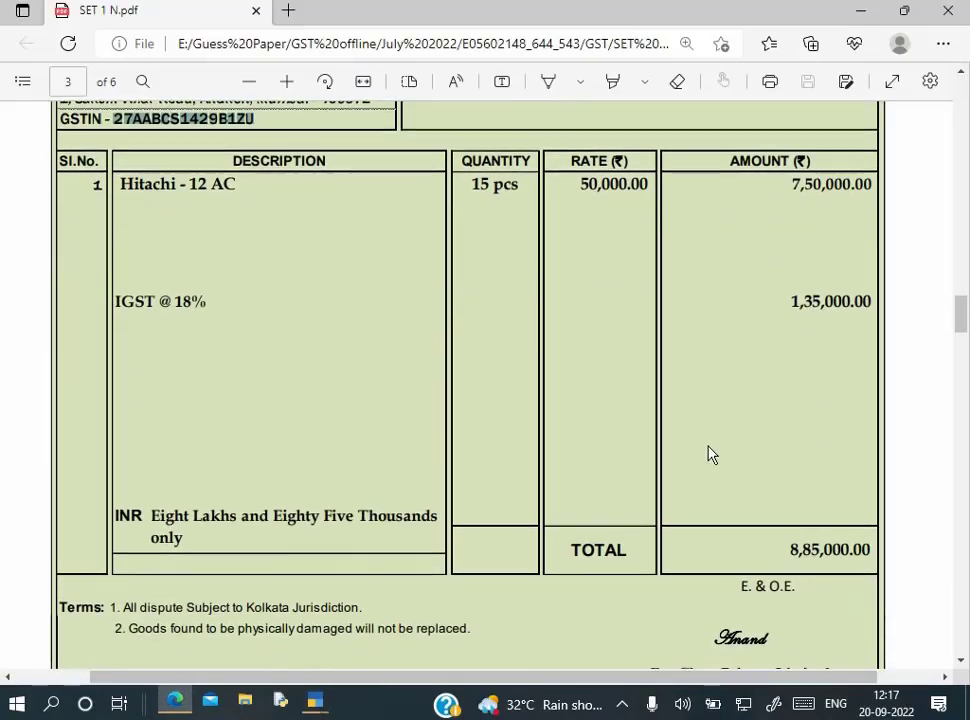
pyautogui.hotkey('alt', 'Tab')
pyautogui.press('Return')
pyautogui.press('Return')
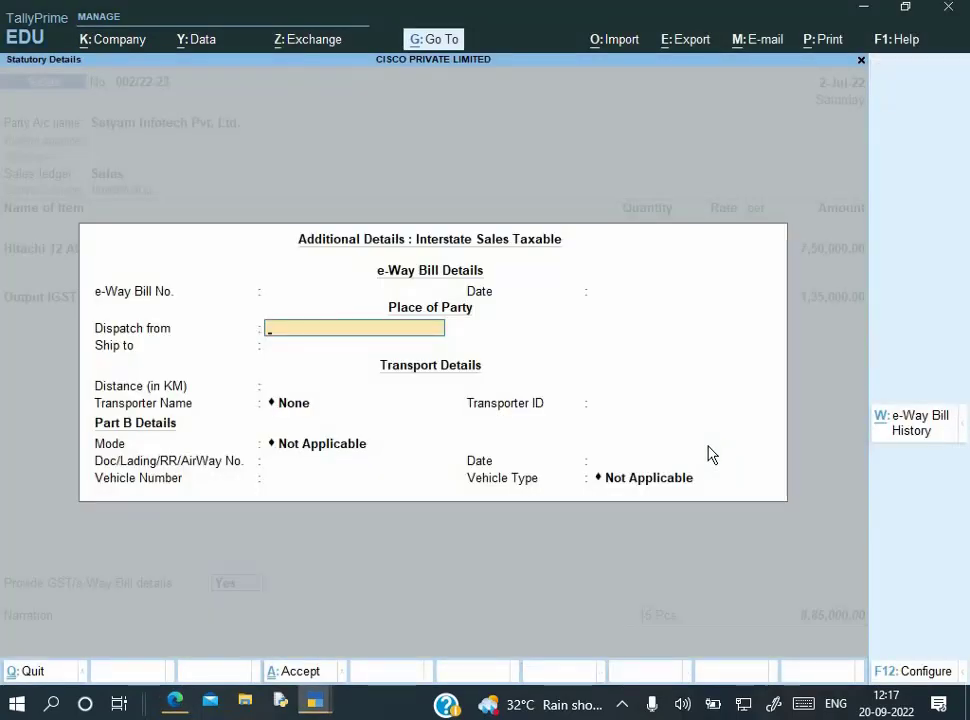
pyautogui.press('Up')
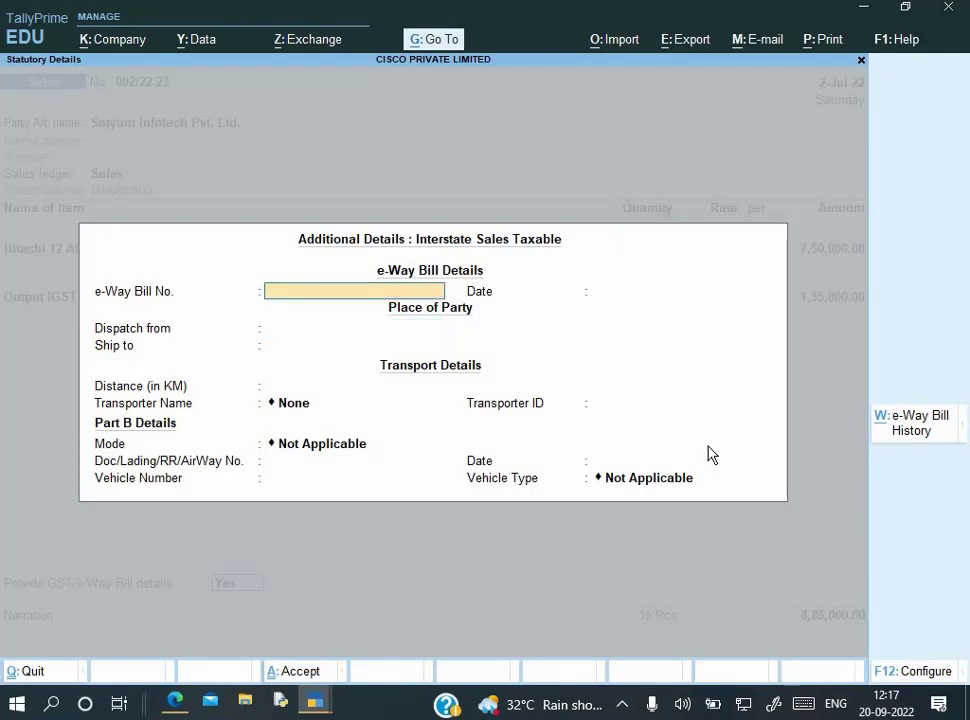
pyautogui.press('Escape')
pyautogui.press('Up')
pyautogui.press('Return')
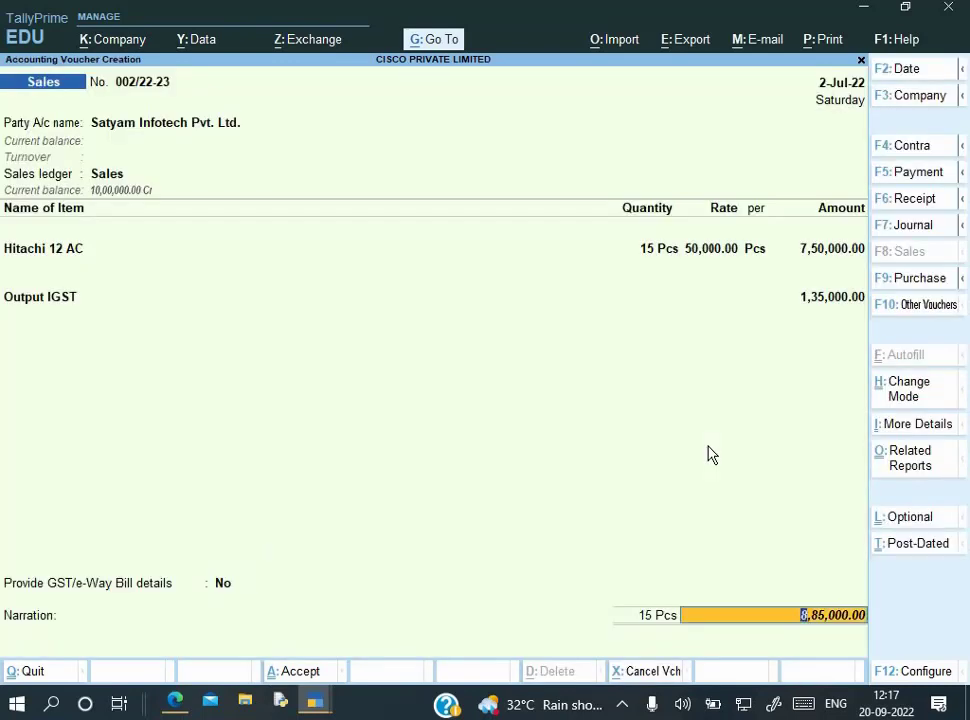
# Add a New Ref bill, enter narration 'Being goods sold', and save the voucher
pyautogui.press('Return')
pyautogui.press('Return')
pyautogui.press('Return')
pyautogui.press('Return')
pyautogui.press('Return')
pyautogui.press('Return')
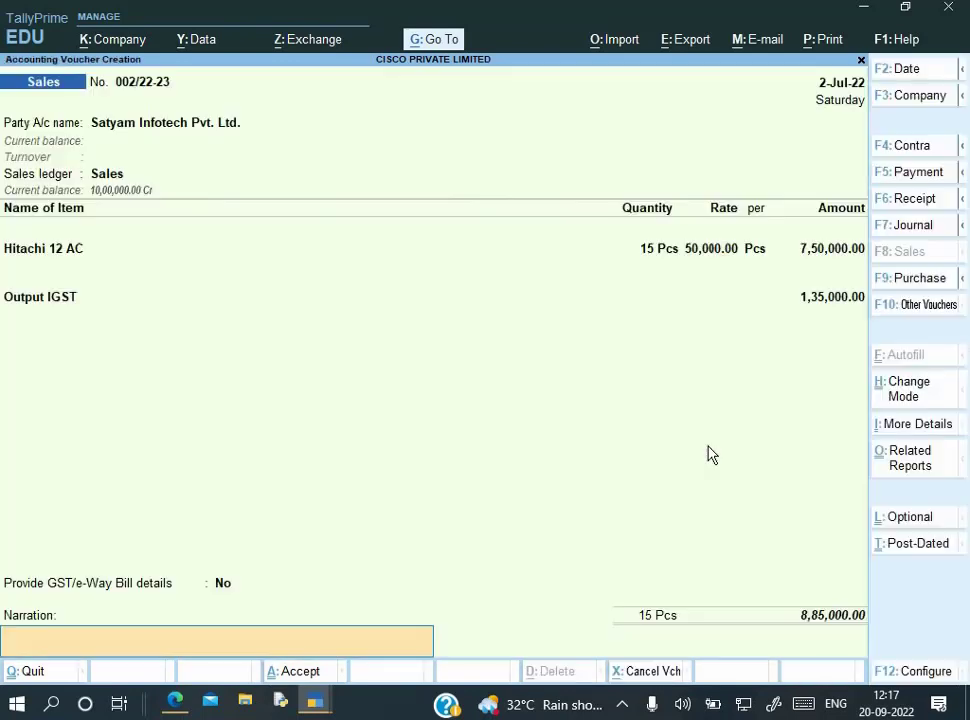
pyautogui.press('Return')
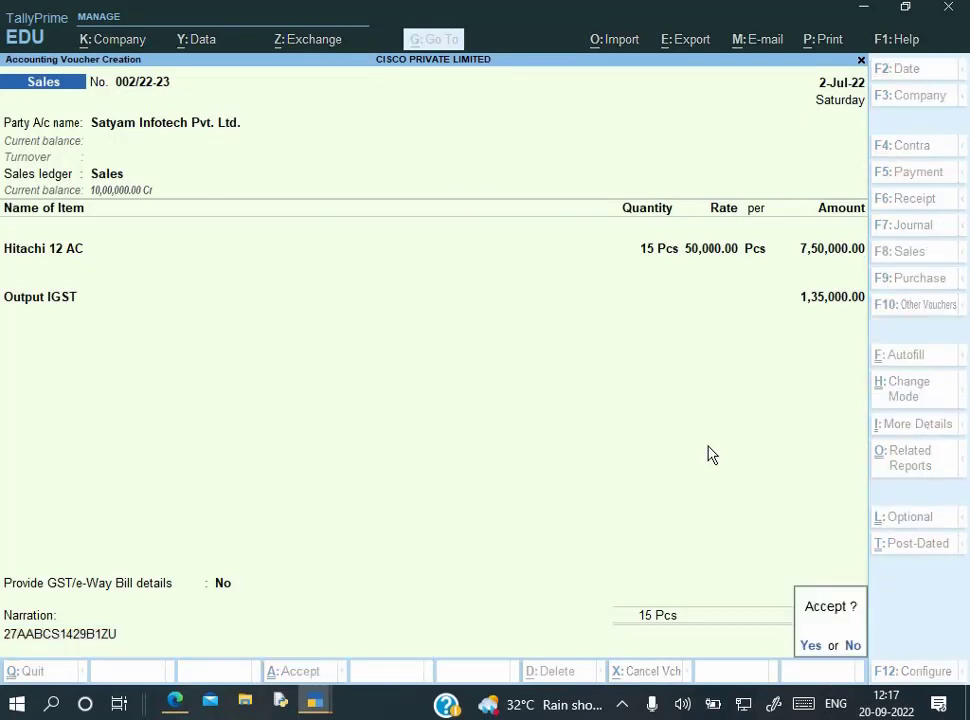
pyautogui.press('Escape')
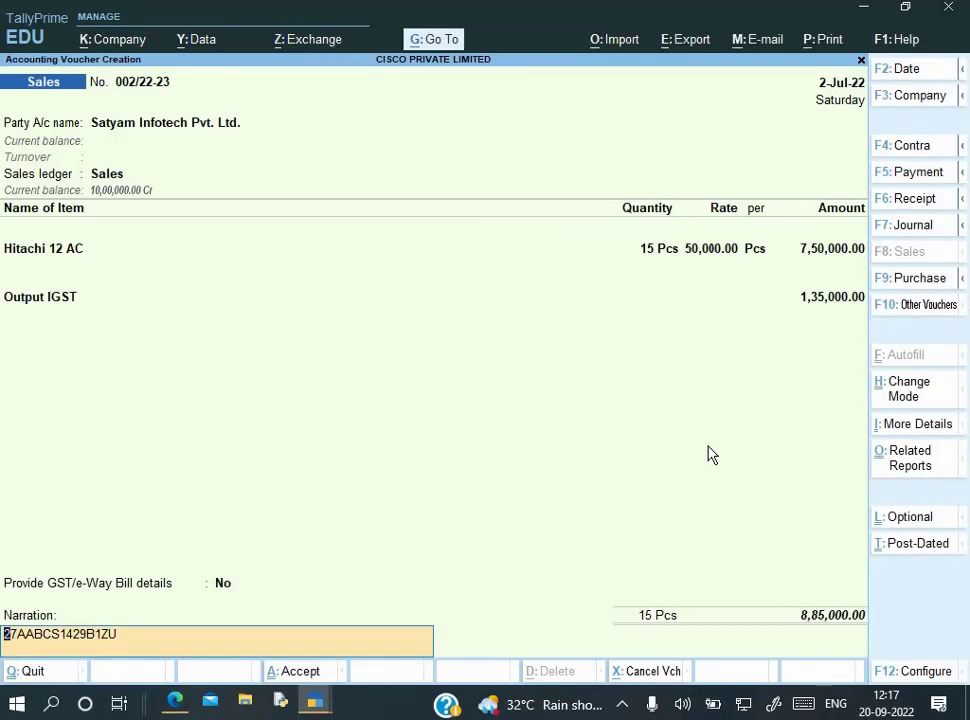
pyautogui.press('Delete')
pyautogui.press('Delete')
pyautogui.press('Delete')
pyautogui.press('Delete')
pyautogui.press('Delete')
pyautogui.press('Delete')
pyautogui.press('Delete')
pyautogui.press('Delete')
pyautogui.press('Delete')
pyautogui.press('Delete')
pyautogui.press('Delete')
pyautogui.press('Delete')
pyautogui.press('Delete')
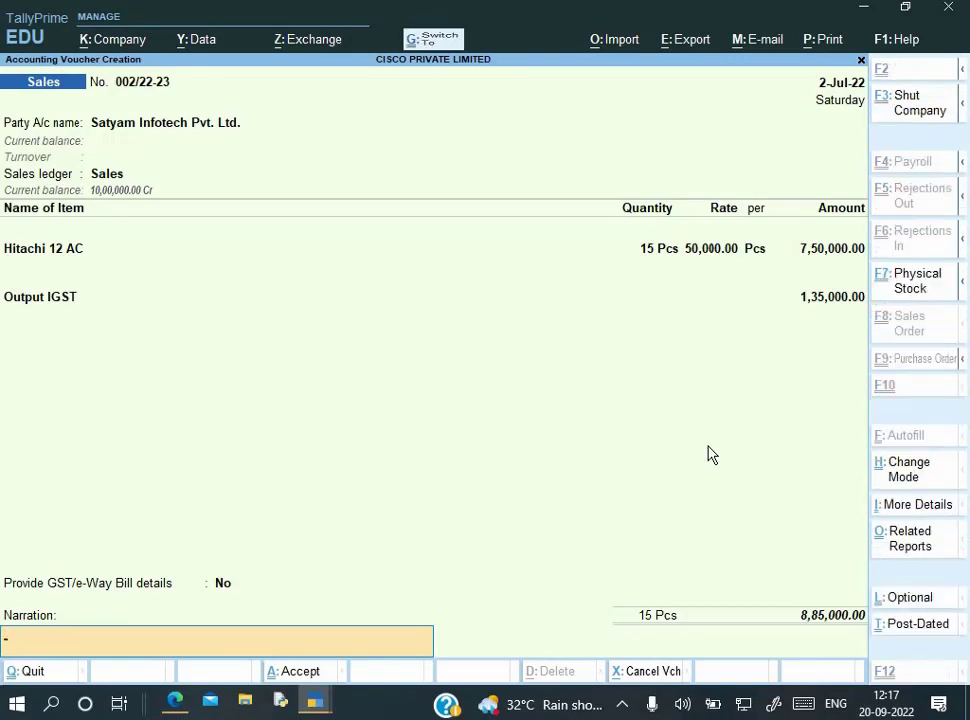
pyautogui.write('Being goods sold')
pyautogui.press('Return')
pyautogui.press('Return')
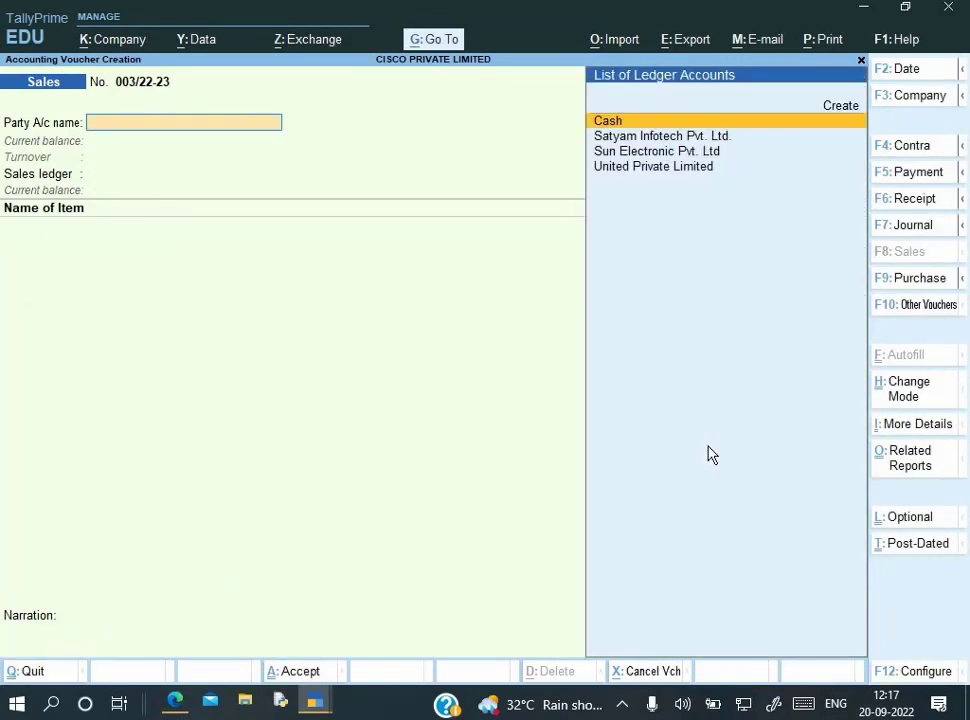
pyautogui.hotkey('alt', 'Tab')
# Reopen voucher 002/22-23, redate it to 2-Aug-22 with F2, and save
pyautogui.scroll(3, 708, 455)
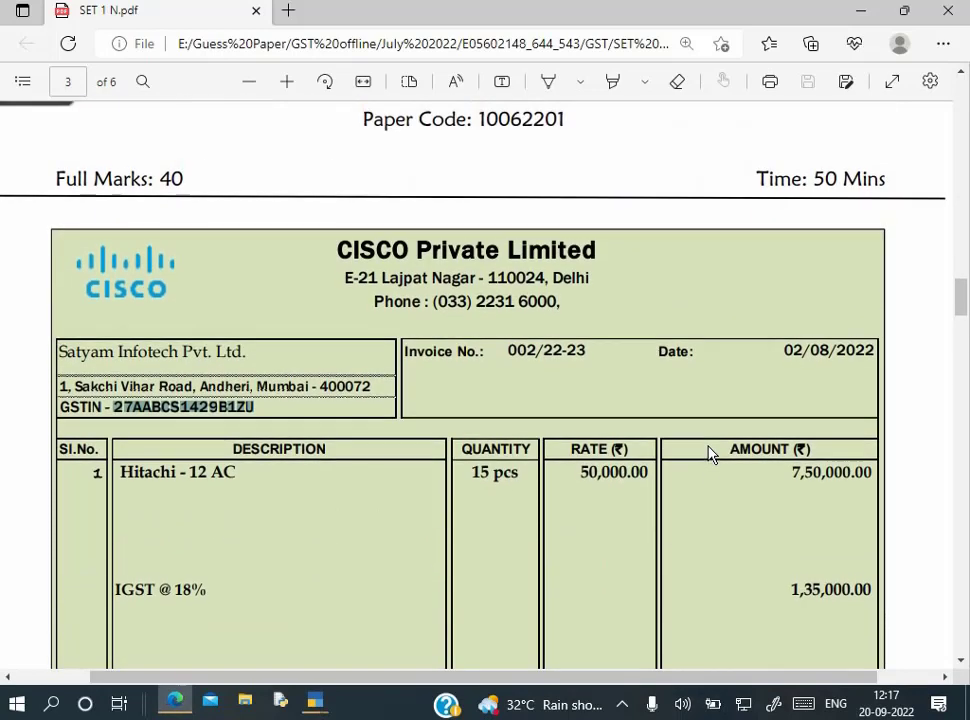
pyautogui.hotkey('alt', 'Tab')
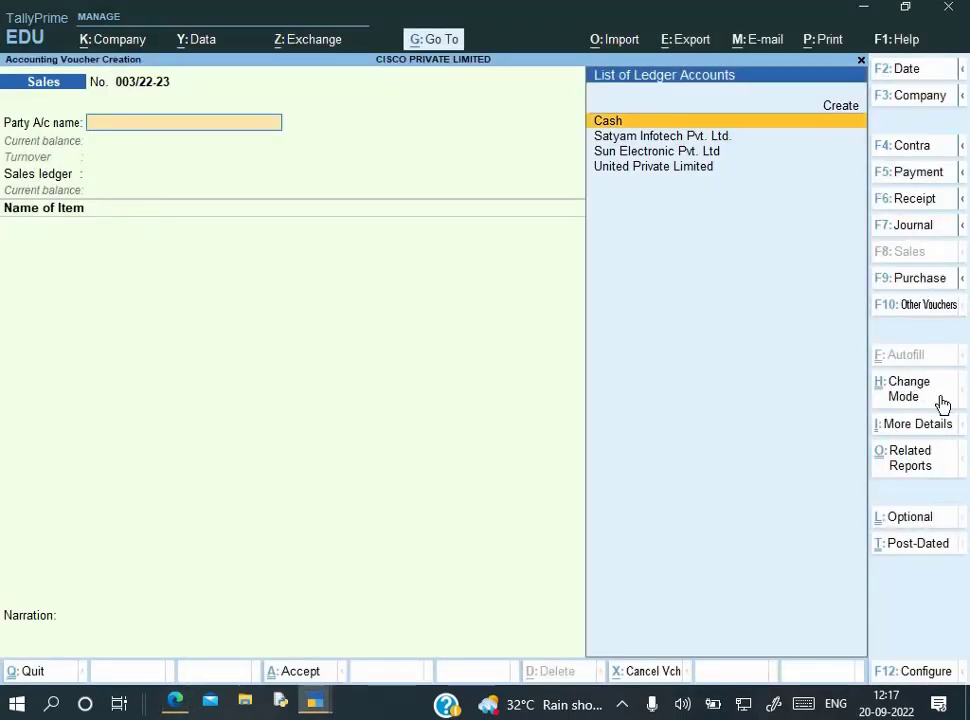
pyautogui.press('pageup')
pyautogui.press('F2')
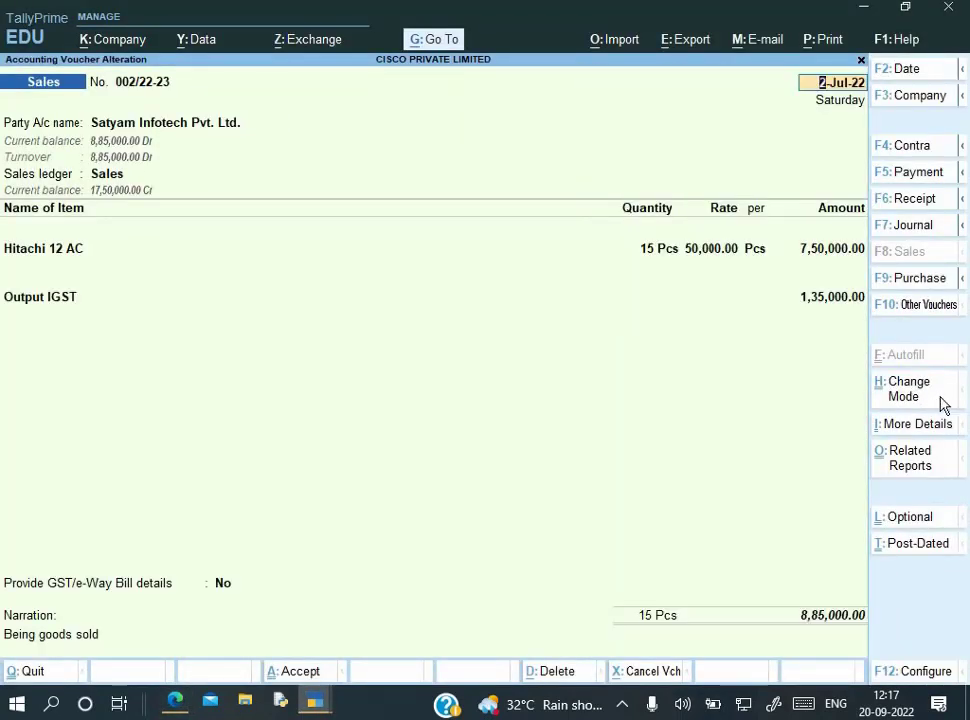
pyautogui.write('2-8')
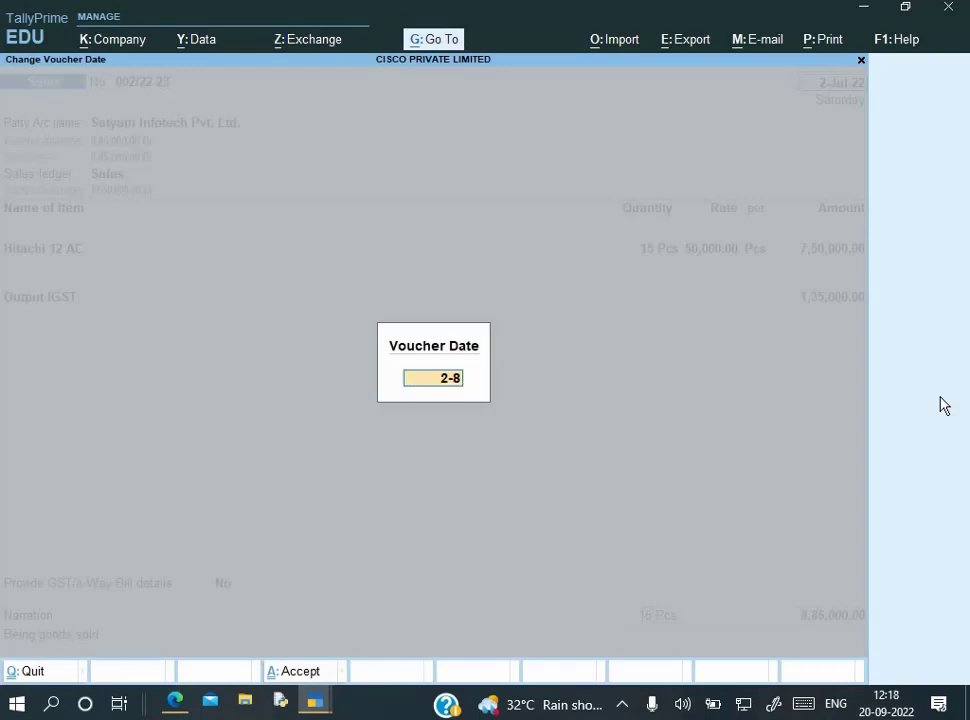
pyautogui.press('Return')
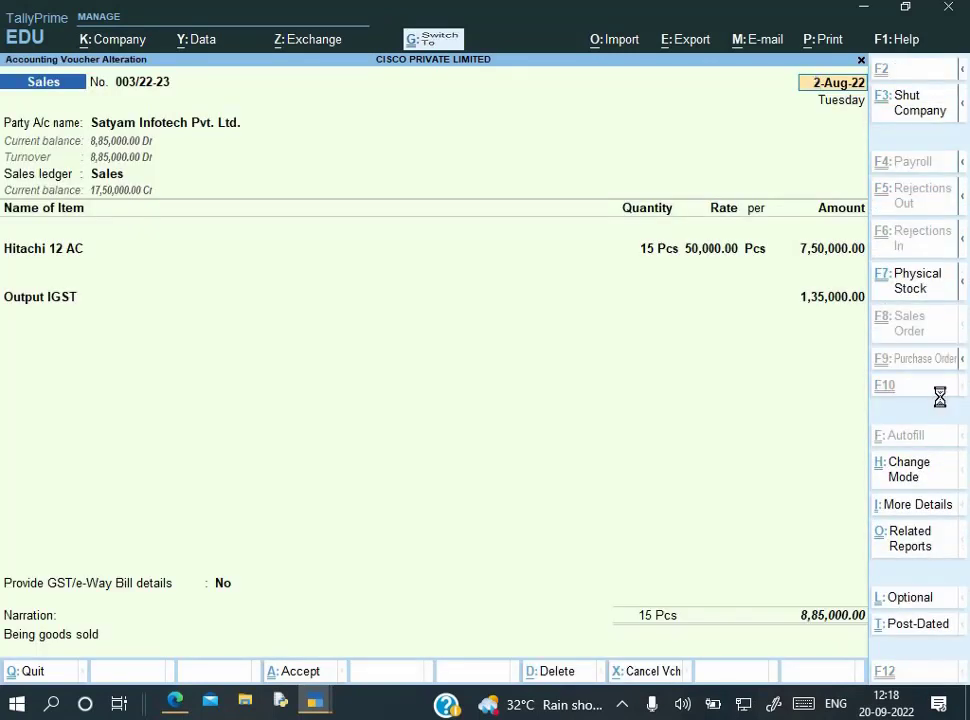
pyautogui.hotkey('ctrl', 'a')
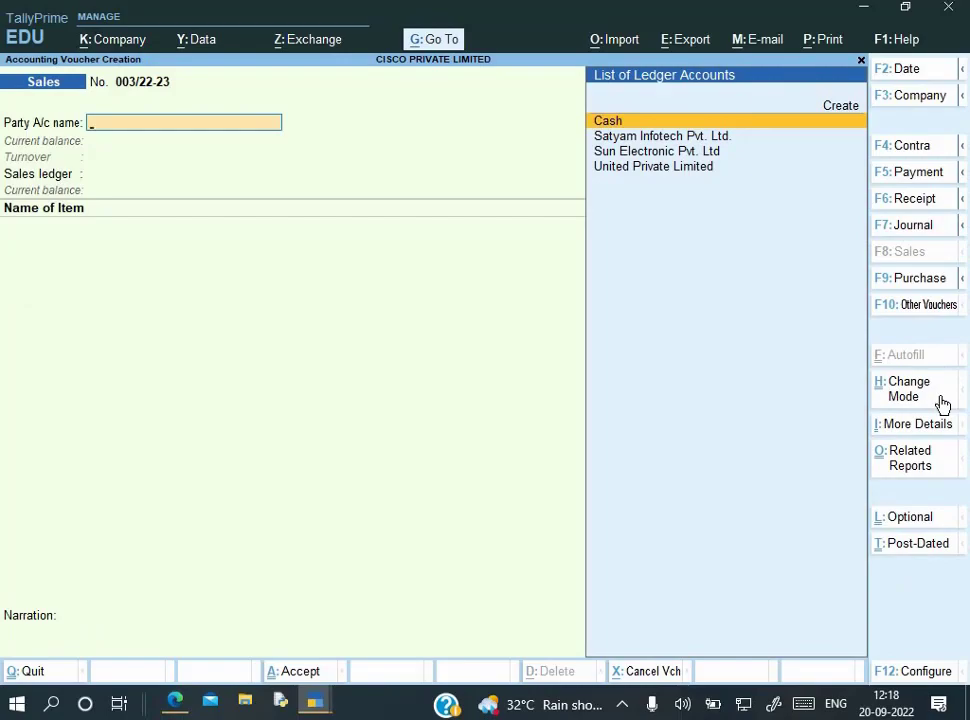
pyautogui.hotkey('alt', 'Tab')
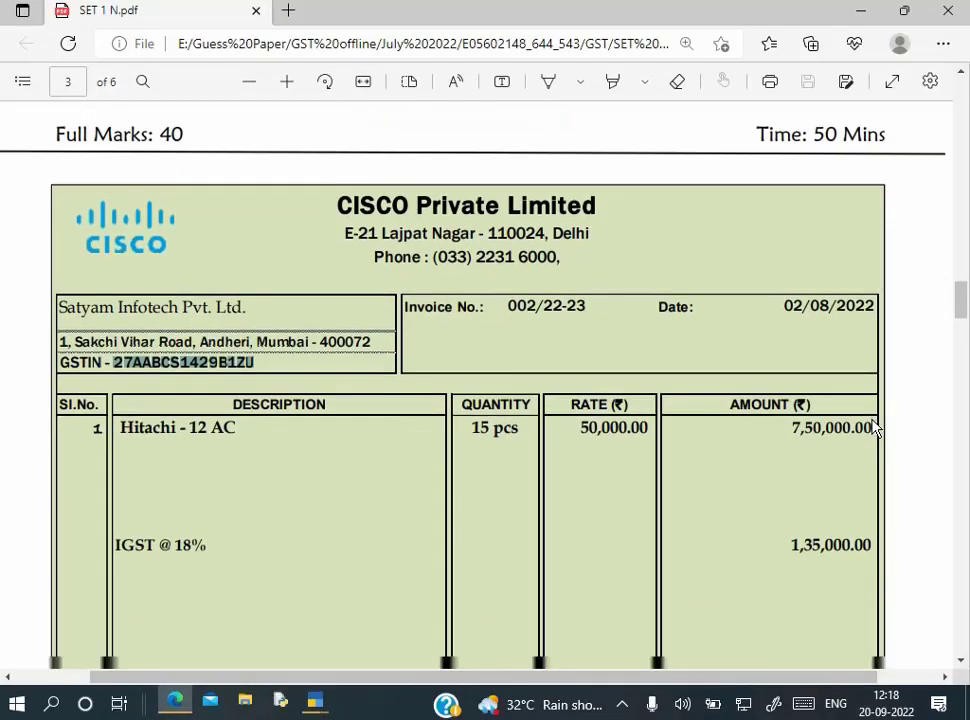
# Scroll to the page 4 invoice, copy Shetty Infotech Ltd., and begin a new party ledger
pyautogui.scroll(-10, 873, 428)
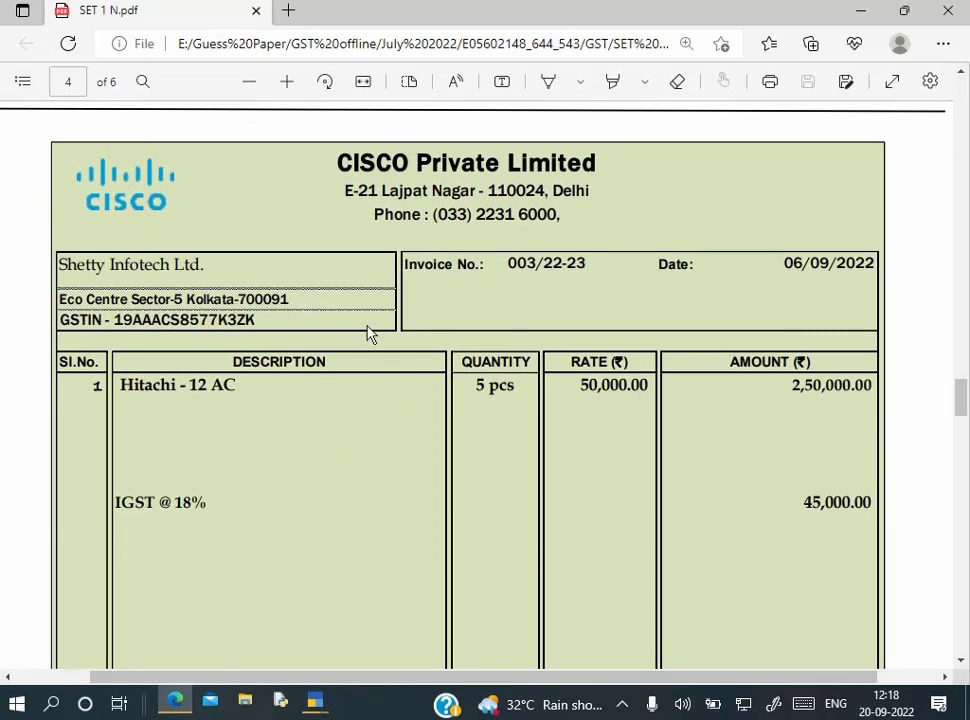
pyautogui.hotkey('alt', 'Tab')
pyautogui.hotkey('alt', 'Tab')
pyautogui.moveTo(62, 263); pyautogui.dragTo(208, 283)
pyautogui.hotkey('ctrl', 'c')
pyautogui.hotkey('alt', 'Tab')
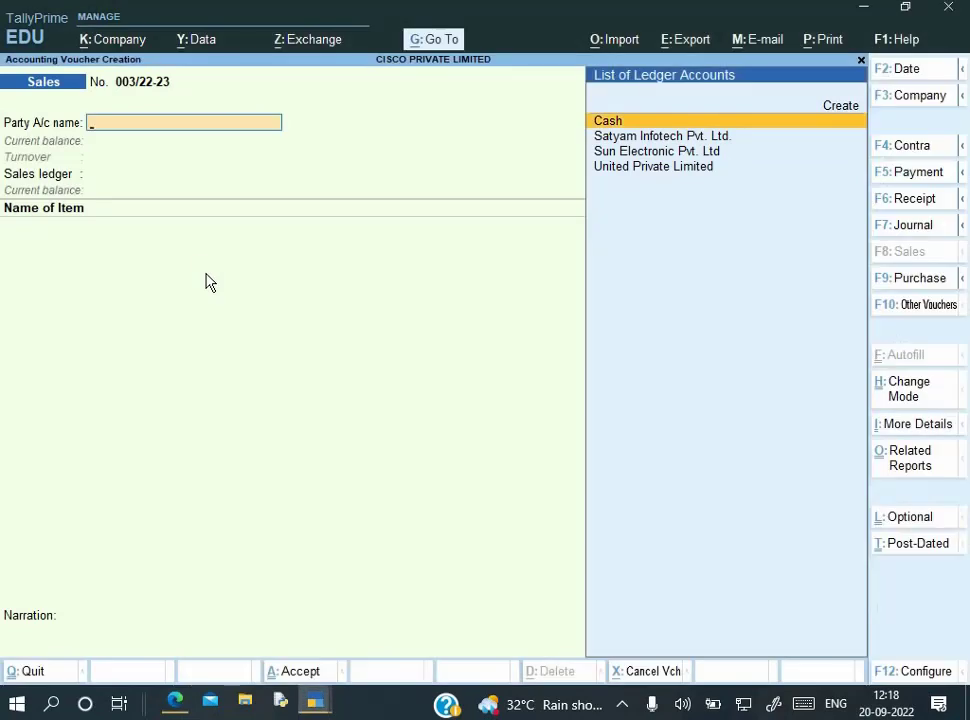
pyautogui.hotkey('alt', 'c')
# Name the ledger Shetty Infotech Ltd. under Sundry Debtors and paste its Kolkata address
pyautogui.hotkey('ctrl', 'alt', 'v')
pyautogui.press('Return')
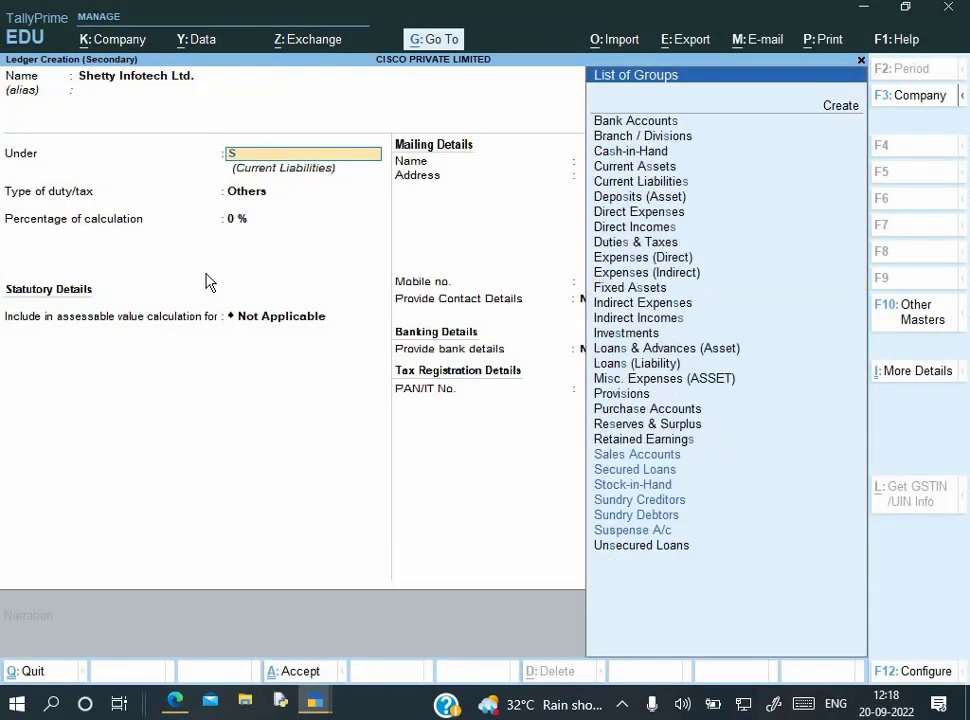
pyautogui.write('S')
pyautogui.press('Down')
pyautogui.press('Down')
pyautogui.press('Down')
pyautogui.press('Return')
pyautogui.press('Return')
pyautogui.press('Return')
pyautogui.press('Return')
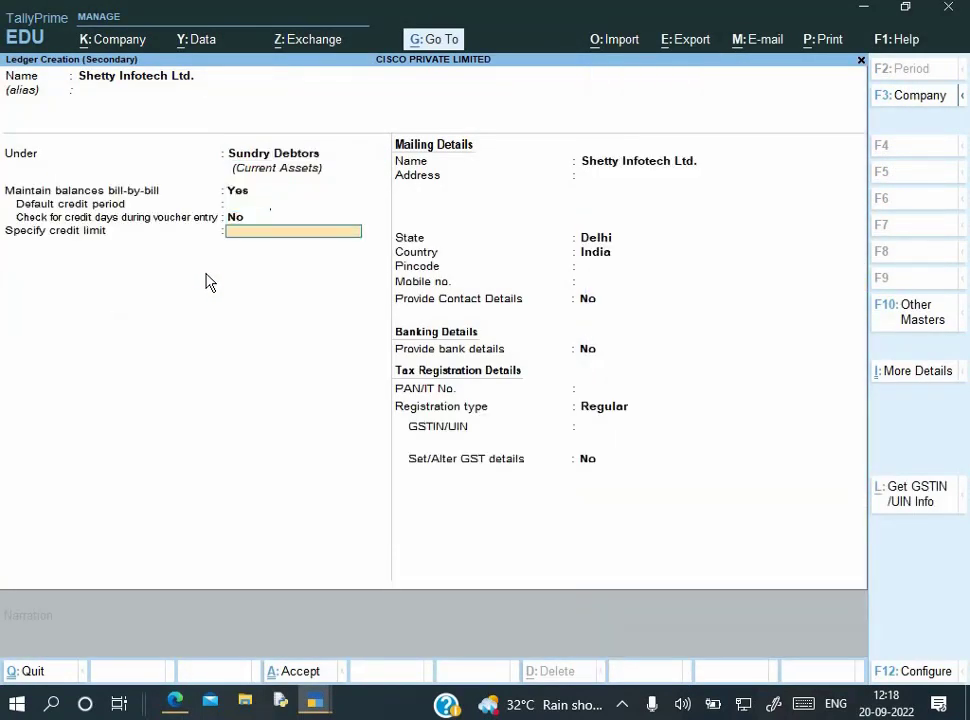
pyautogui.press('Return')
pyautogui.press('Return')
pyautogui.hotkey('alt', 'Tab')
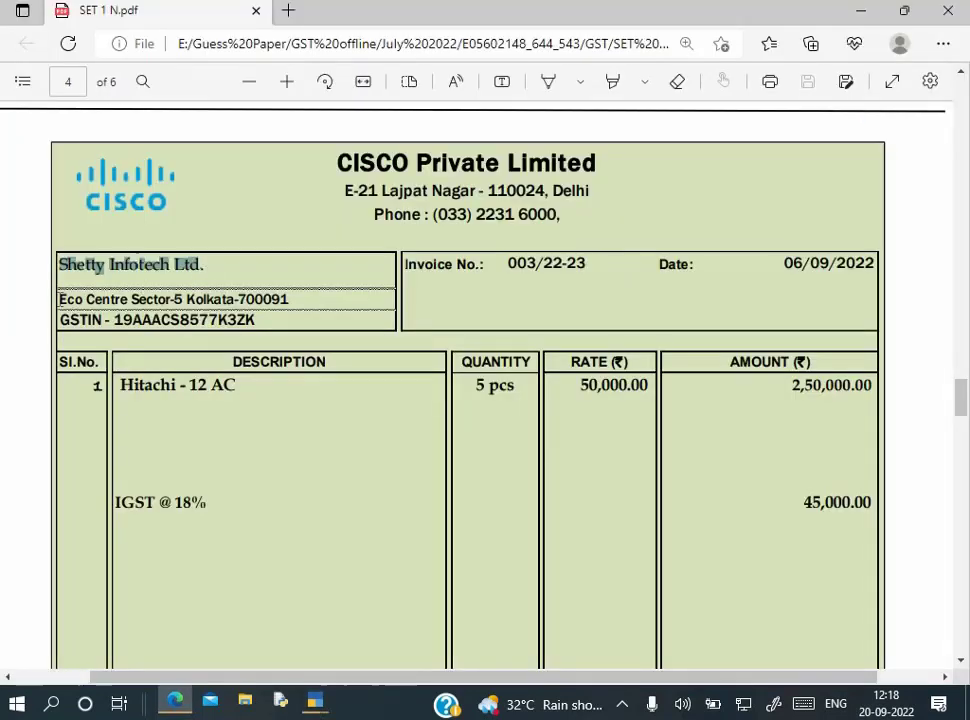
pyautogui.tripleClick(323, 294)
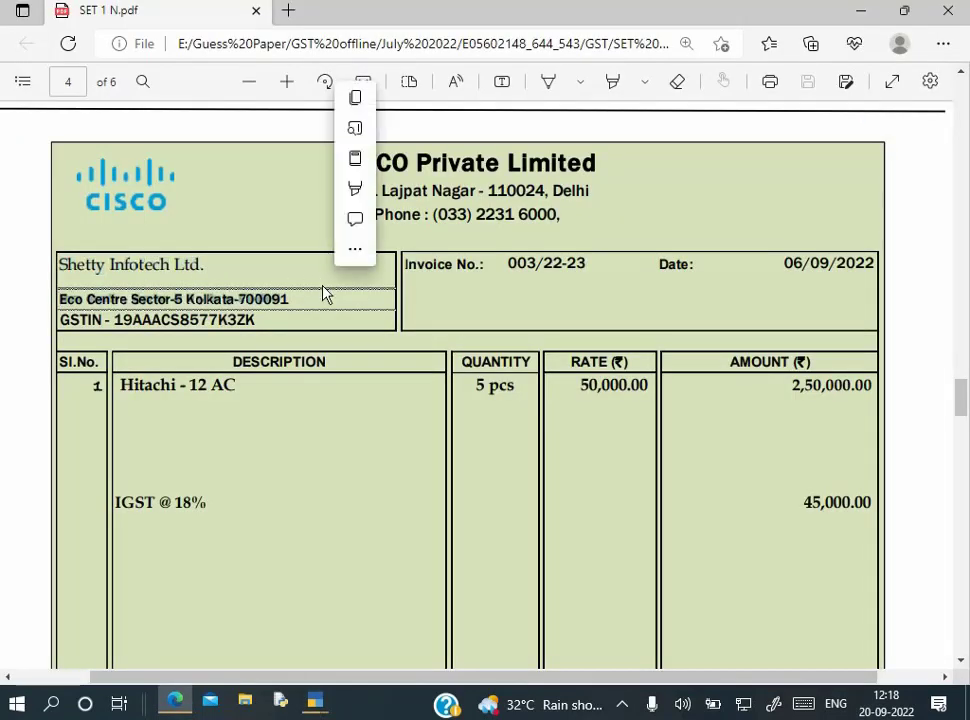
pyautogui.hotkey('ctrl', 'c')
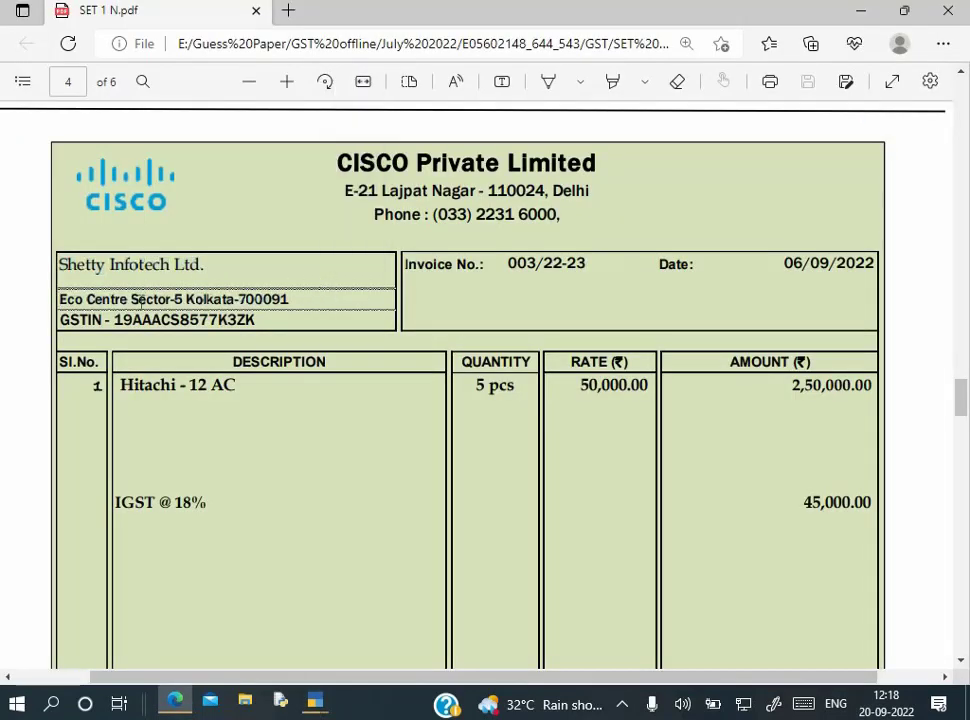
pyautogui.moveTo(268, 285); pyautogui.dragTo(305, 299)
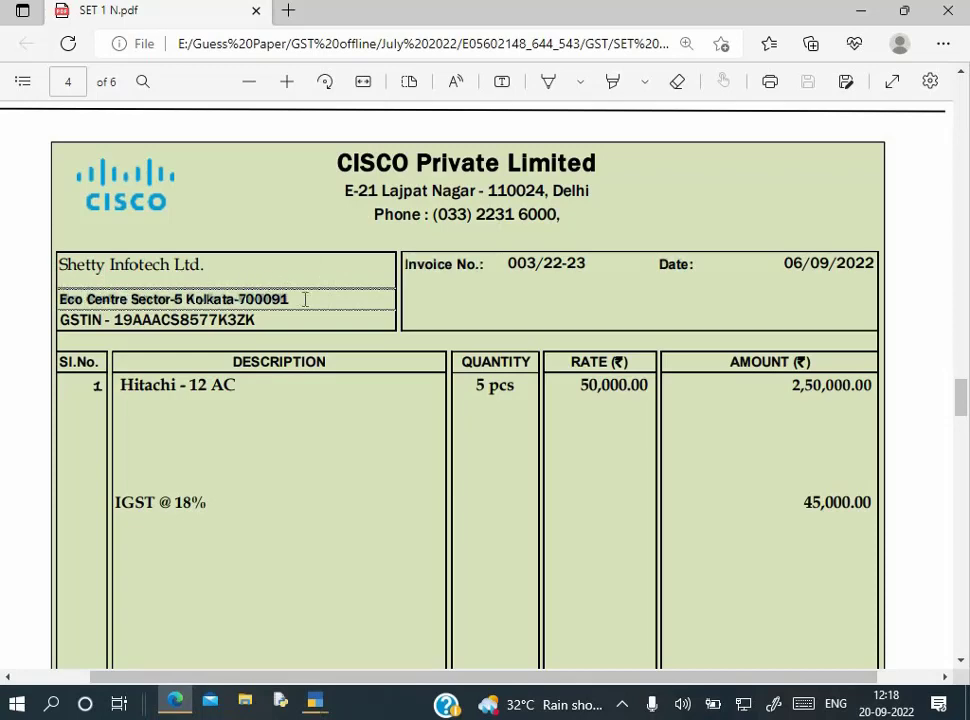
pyautogui.hotkey('alt', 'Tab')
pyautogui.hotkey('ctrl', 'alt', 'v')
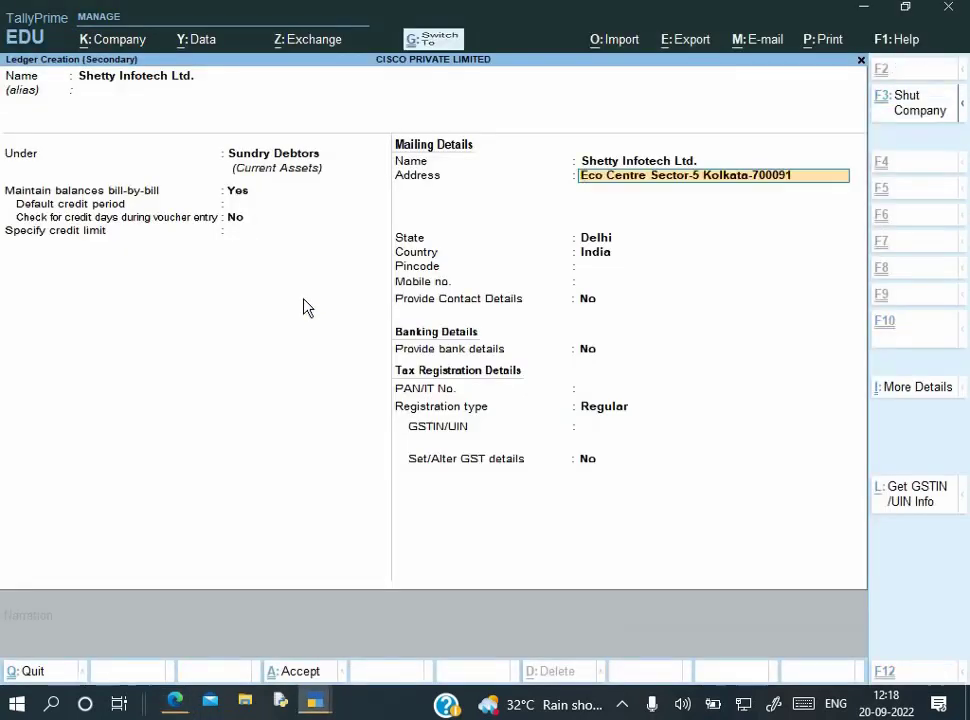
pyautogui.press('Return')
pyautogui.press('Return')
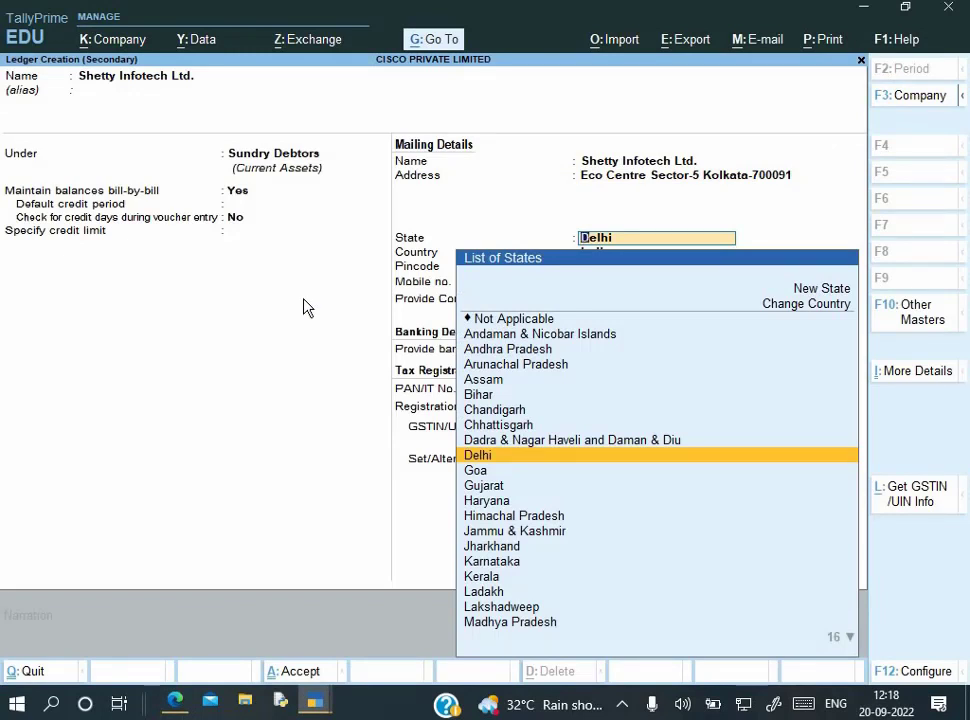
# Set state to West Bengal and pincode 700091, then select the PAN on the invoice
pyautogui.write('We')
pyautogui.press('Return')
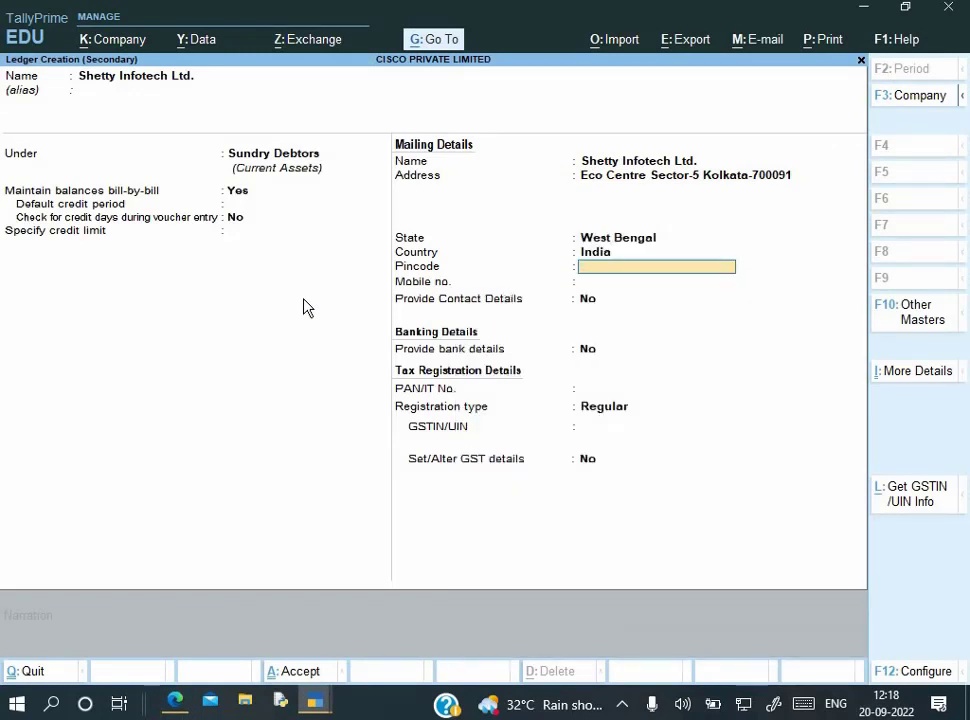
pyautogui.write('700091')
pyautogui.press('Return')
pyautogui.press('Return')
pyautogui.press('Return')
pyautogui.press('Return')
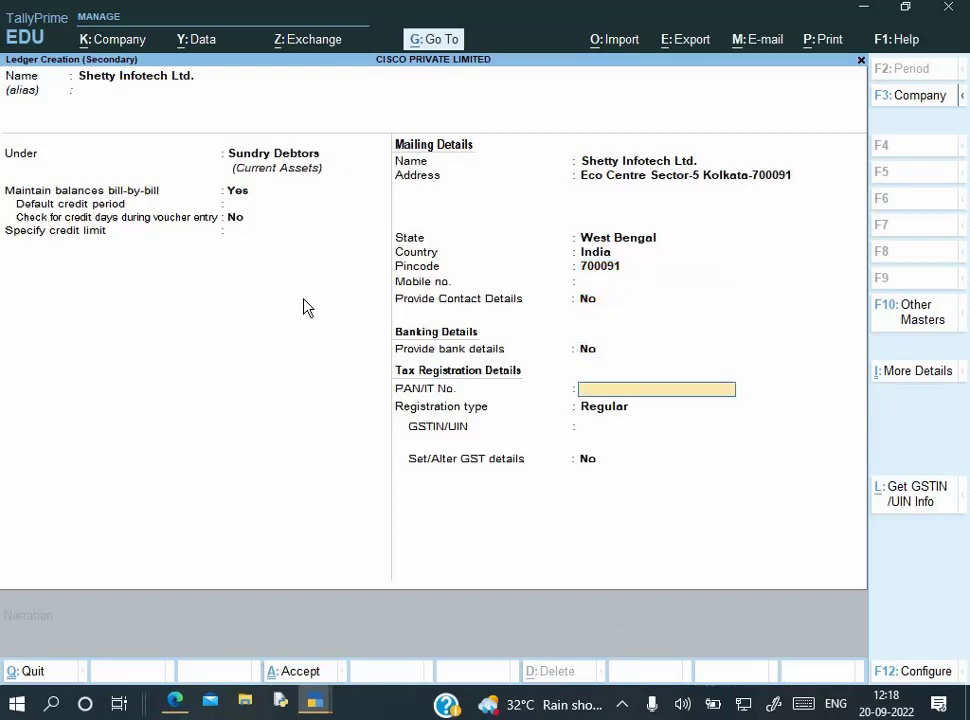
pyautogui.hotkey('alt', 'Tab')
pyautogui.moveTo(137, 324); pyautogui.dragTo(224, 324)
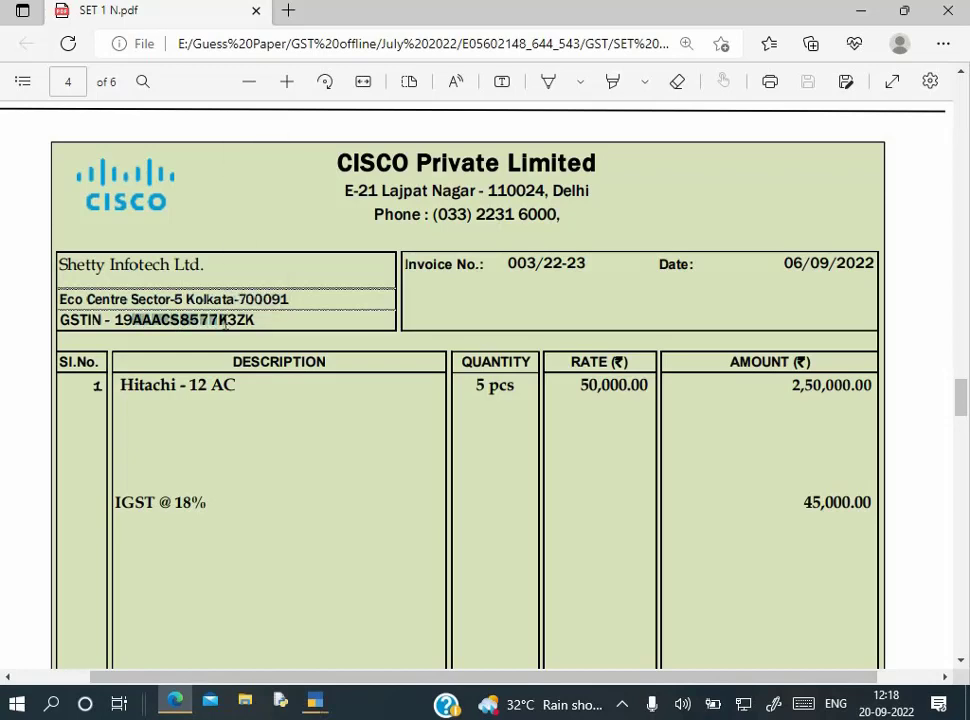
# Paste the copied PAN into the ledger, keep Regular registration, and paste the GSTIN
pyautogui.hotkey('ctrl', 'c')
pyautogui.hotkey('alt', 'Tab')
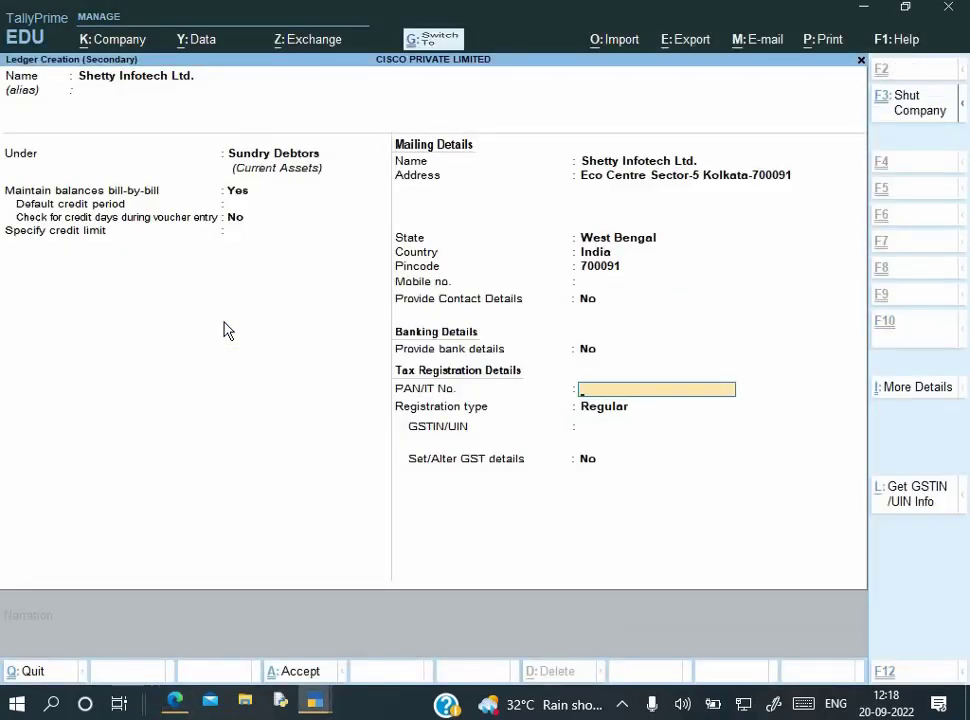
pyautogui.hotkey('ctrl', 'alt', 'v')
pyautogui.press('Return')
pyautogui.press('Return')
pyautogui.hotkey('alt', 'Tab')
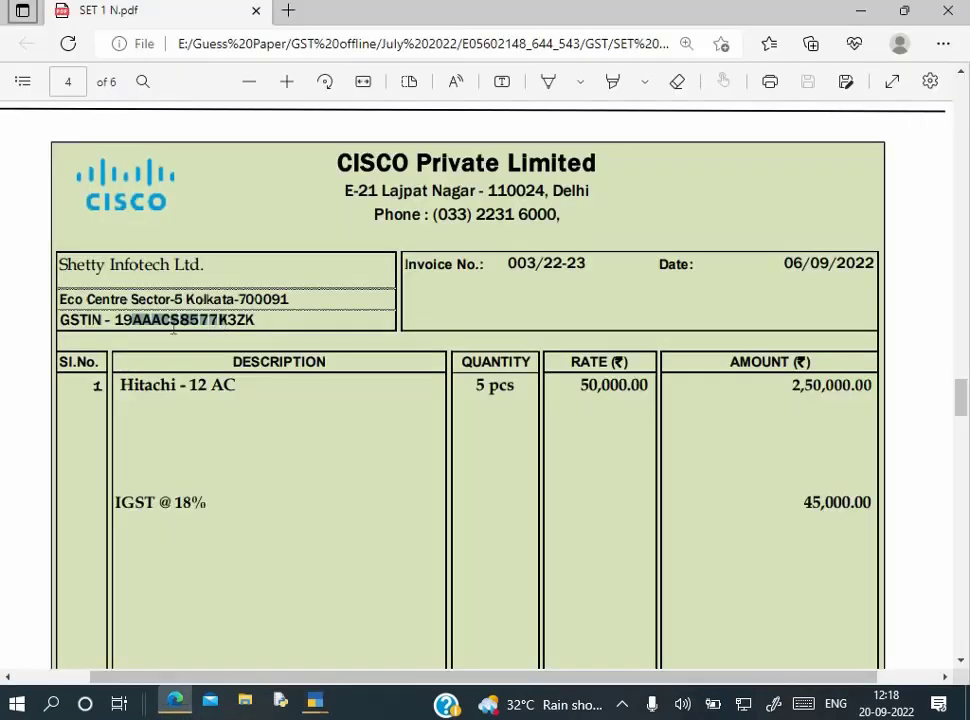
pyautogui.moveTo(114, 320); pyautogui.dragTo(249, 331)
pyautogui.hotkey('alt', 'Tab')
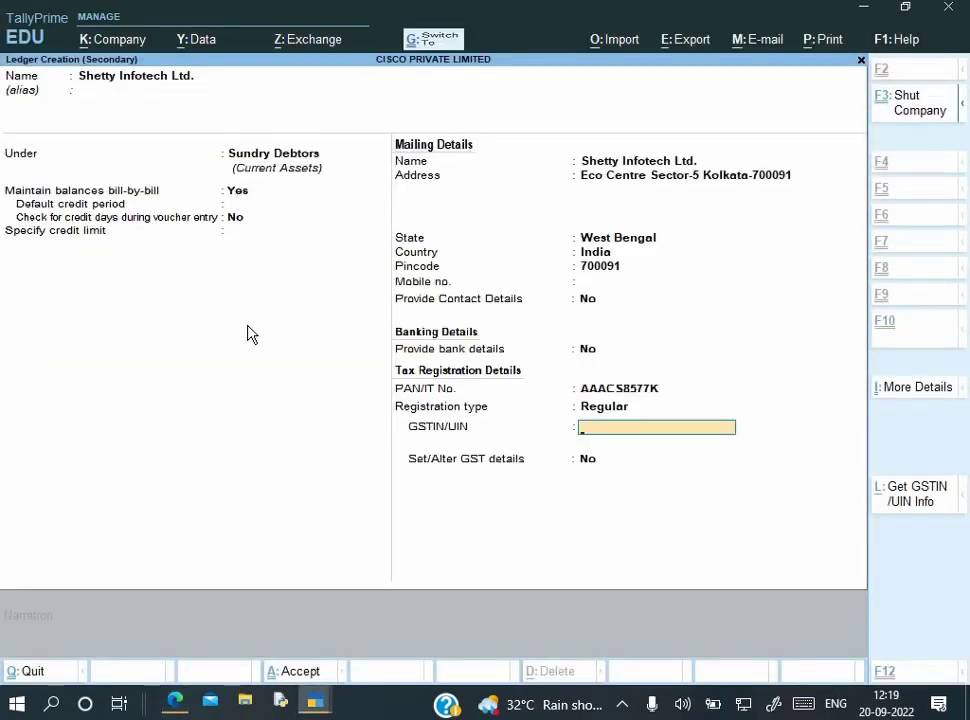
pyautogui.hotkey('ctrl', 'alt', 'v')
pyautogui.press('Return')
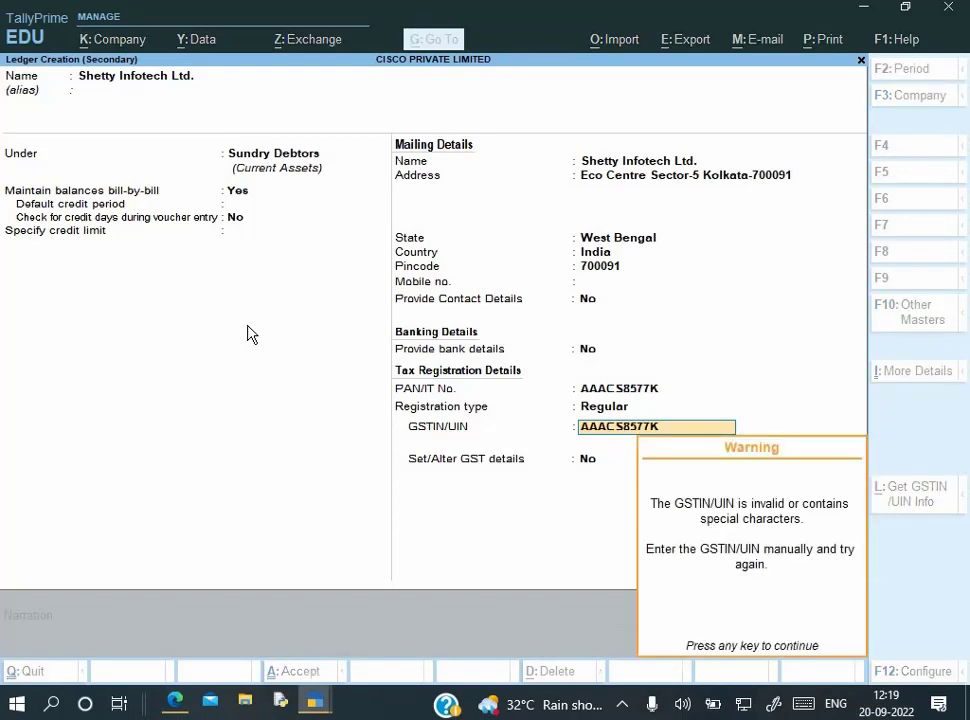
pyautogui.press('Return')
# Complete the GSTIN against the invoice, save the Shetty Infotech Ltd. ledger, and pass dispatch details
pyautogui.hotkey('alt', 'Tab')
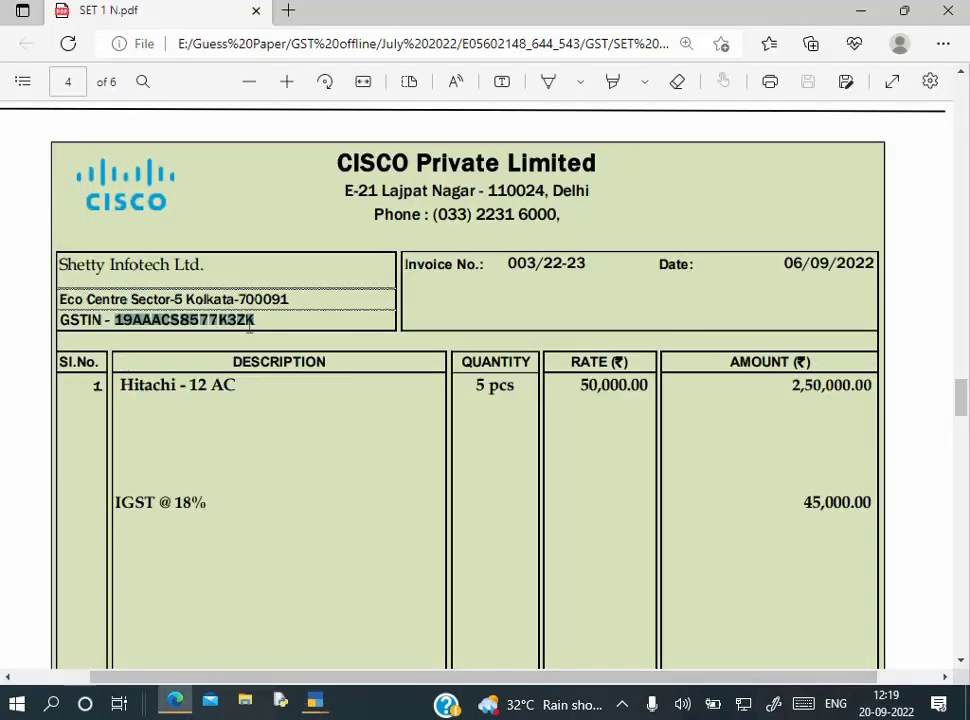
pyautogui.hotkey('alt', 'Tab')
pyautogui.press('Up')
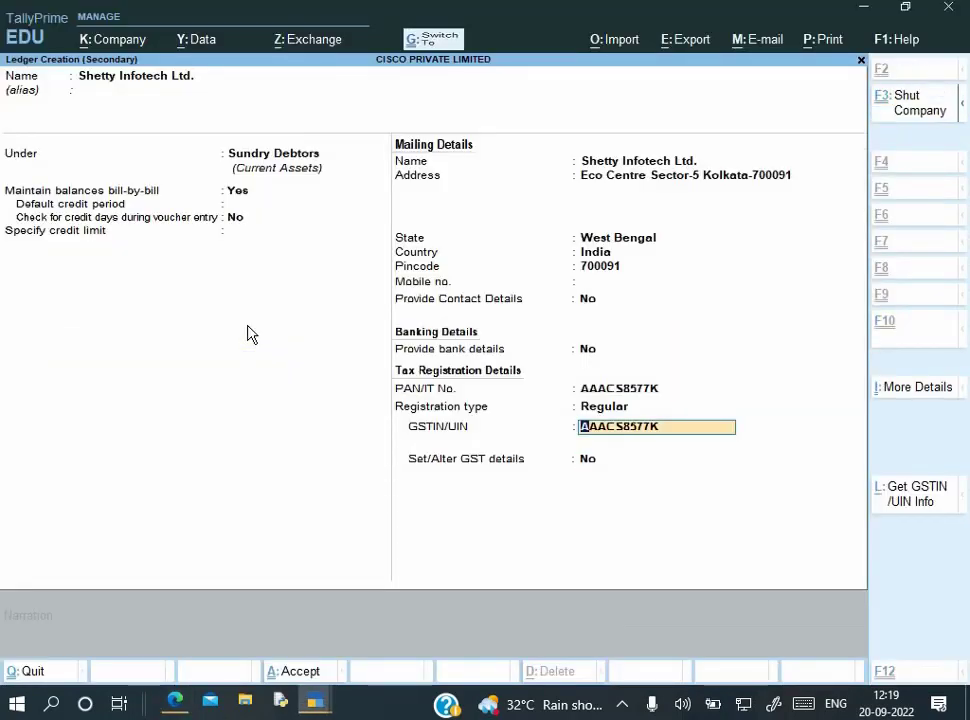
pyautogui.press('End')
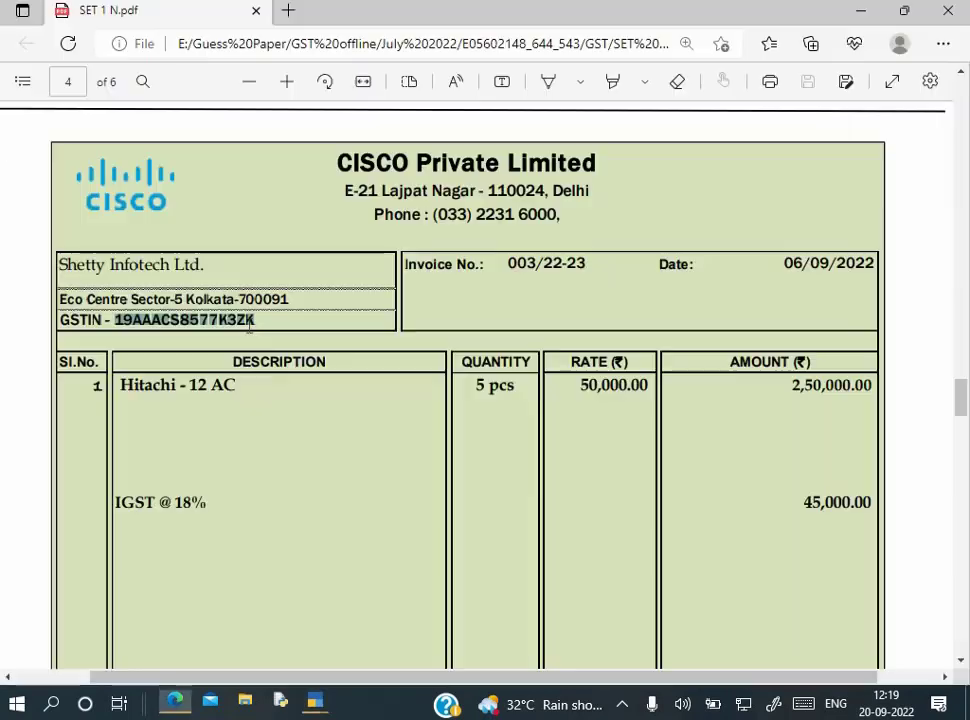
pyautogui.hotkey('alt', 'Tab')
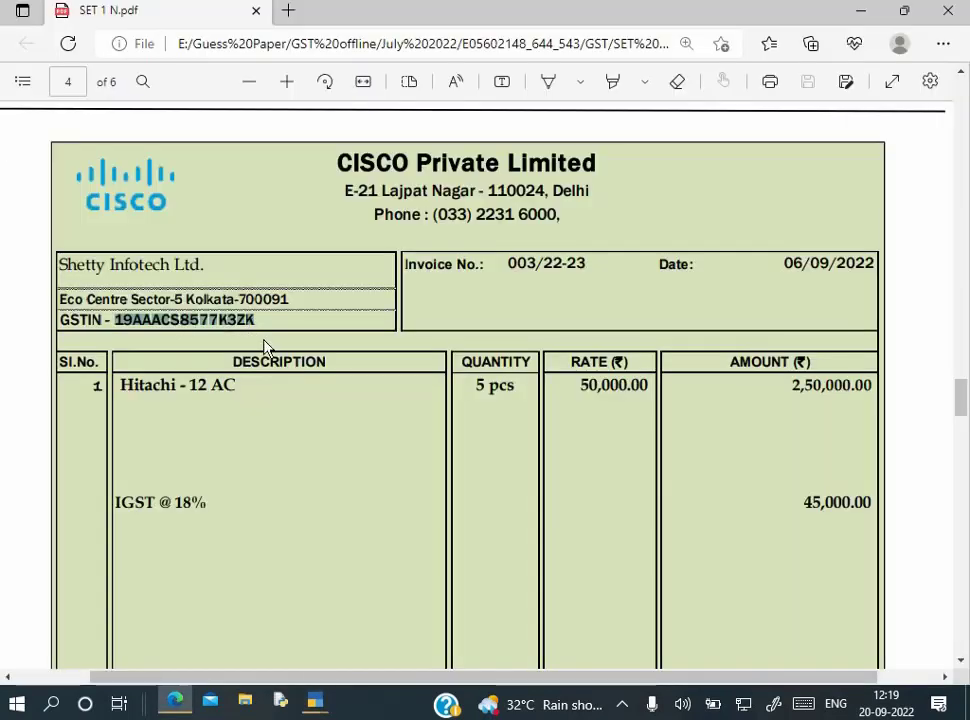
pyautogui.hotkey('alt', 'Tab')
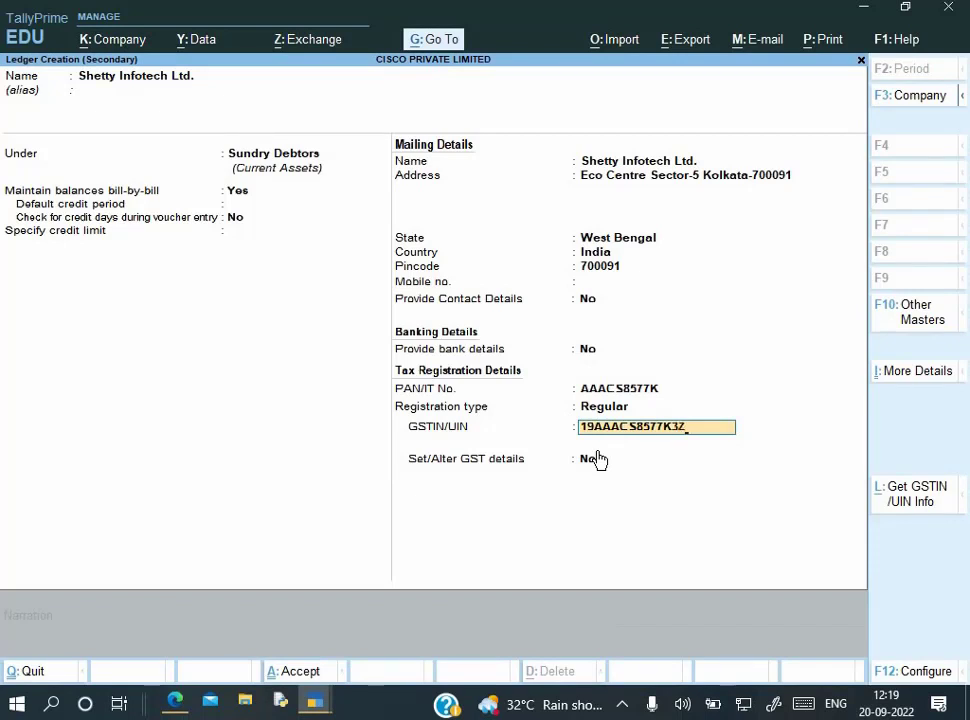
pyautogui.press('Return')
pyautogui.press('Return')
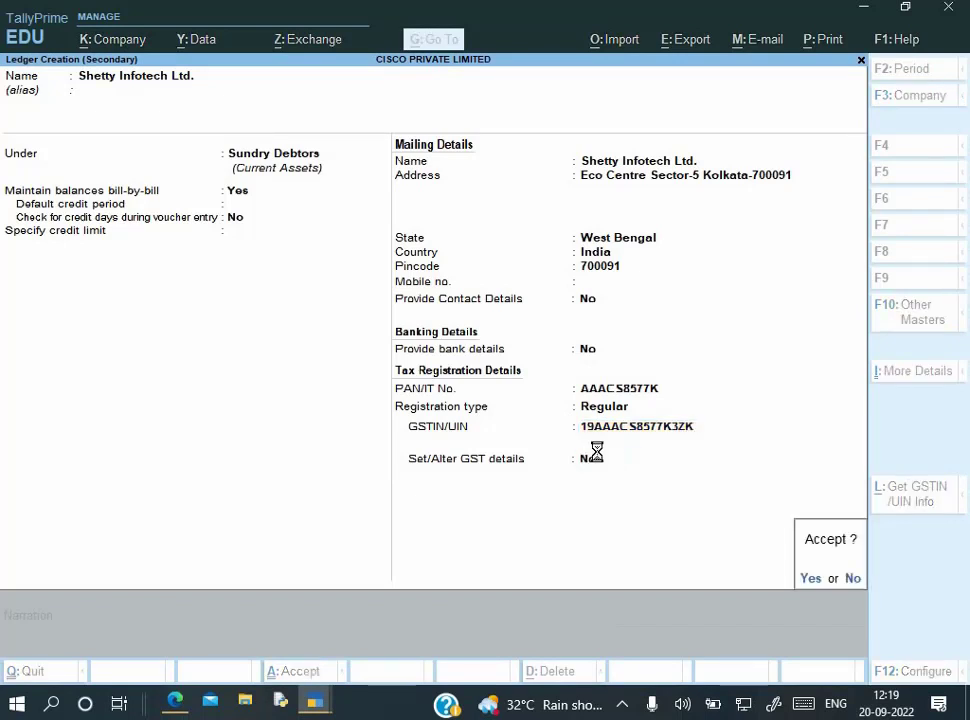
pyautogui.press('Return')
pyautogui.press('Return')
pyautogui.press('Return')
pyautogui.press('Return')
pyautogui.press('Return')
pyautogui.press('Return')
pyautogui.press('Return')
pyautogui.press('Return')
pyautogui.press('Return')
pyautogui.press('Return')
pyautogui.press('Return')
pyautogui.press('Return')
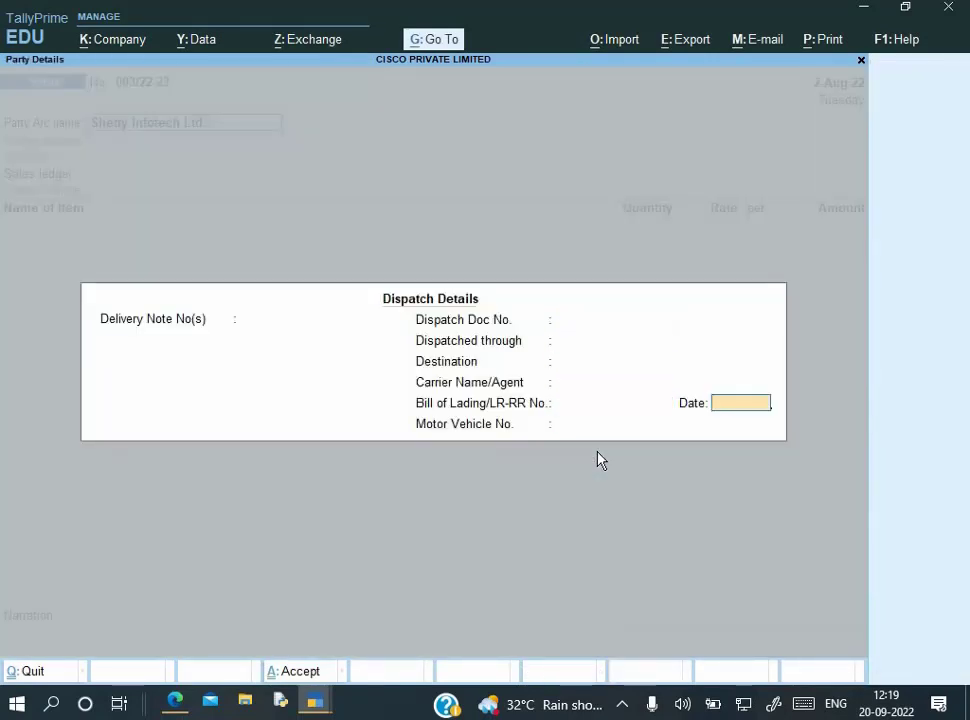
# Add a Hitachi 12 AC line of 5 Pcs at 50,000.00 under the Sales ledger
pyautogui.press('Return')
pyautogui.press('Return')
pyautogui.press('Return')
pyautogui.press('Return')
pyautogui.press('Return')
pyautogui.press('Return')
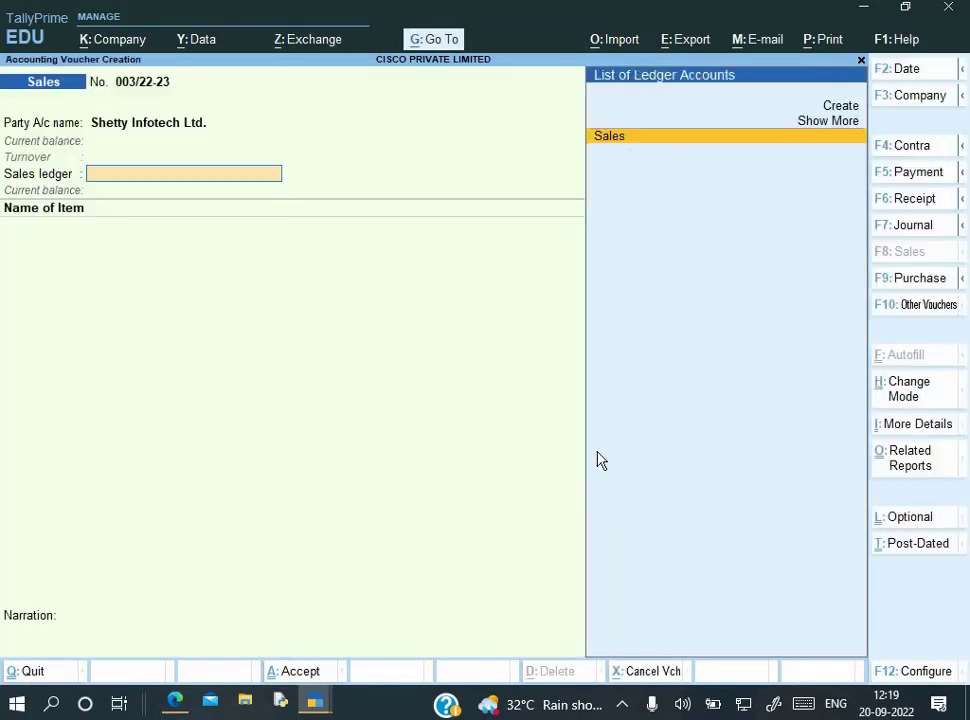
pyautogui.press('Return')
pyautogui.press('Return')
pyautogui.press('Return')
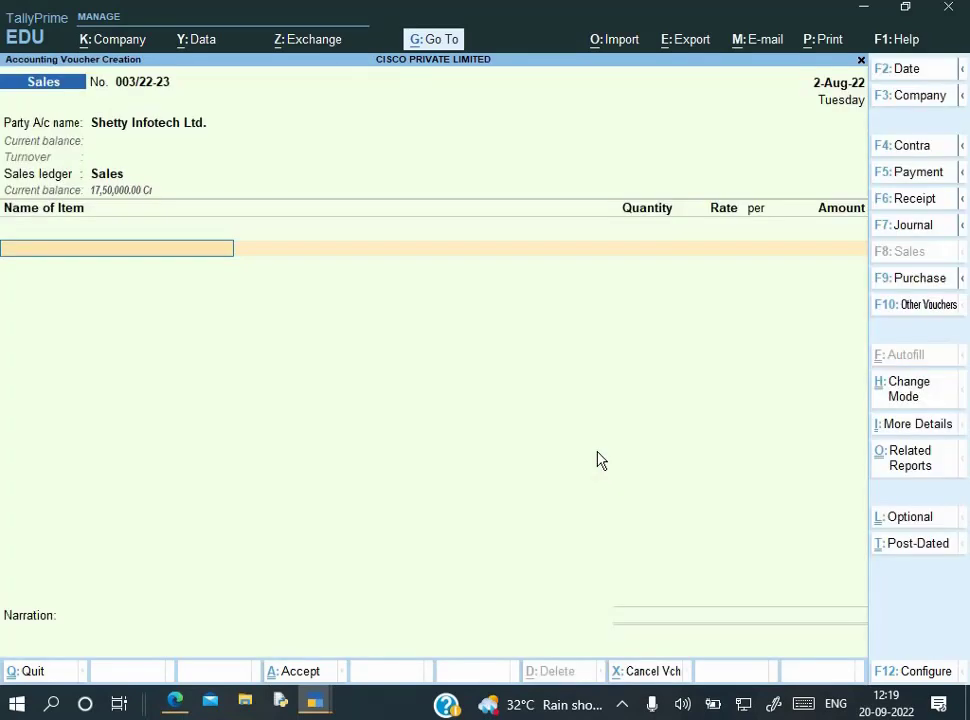
pyautogui.press('Down')
pyautogui.press('Return')
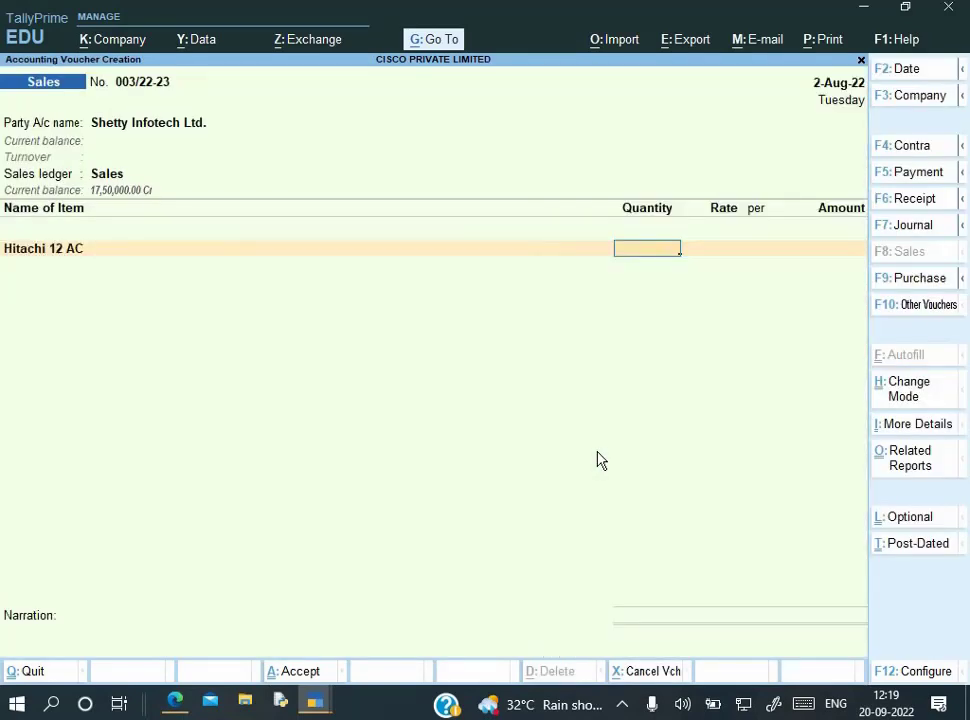
pyautogui.hotkey('alt', 'Tab')
pyautogui.hotkey('alt', 'Tab')
pyautogui.press('BackSpace')
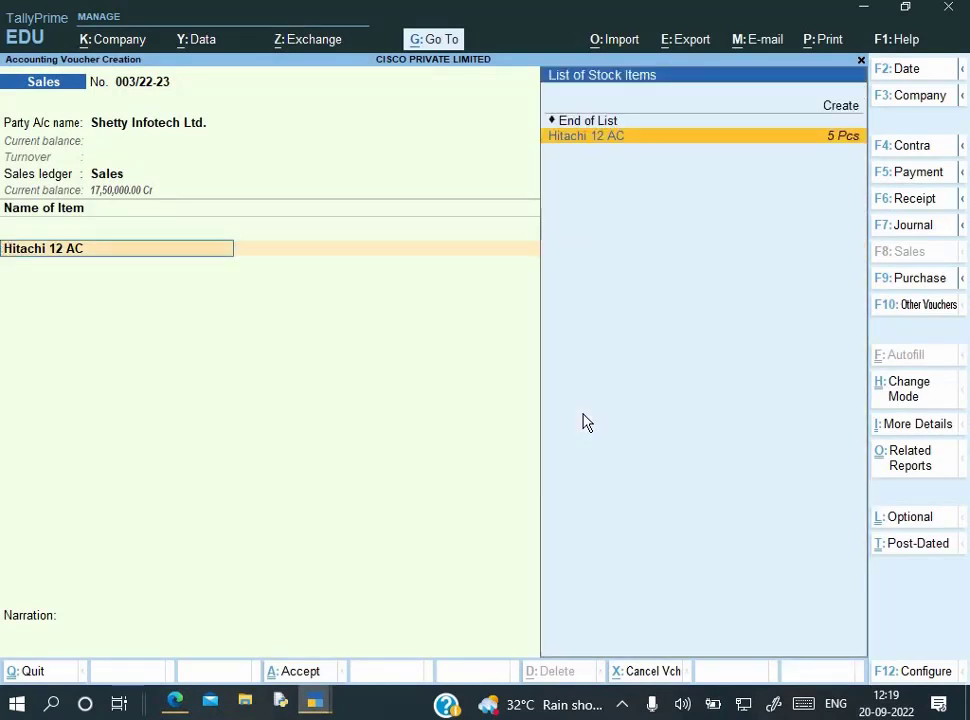
pyautogui.press('Return')
pyautogui.write('5')
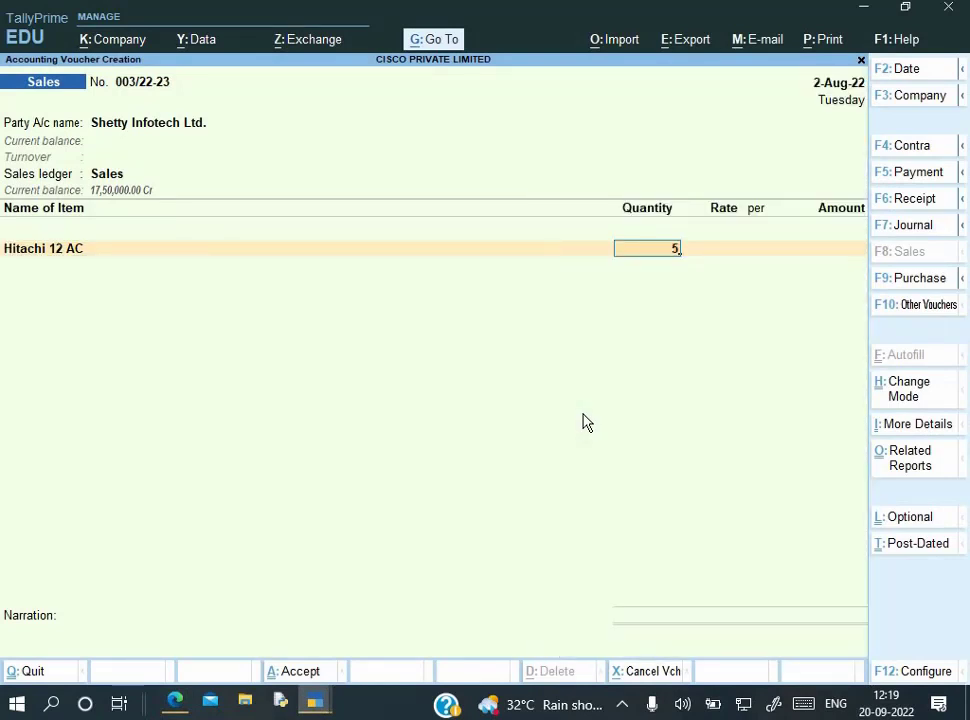
pyautogui.press('Return')
pyautogui.hotkey('alt', 'Tab')
pyautogui.hotkey('alt', 'Tab')
pyautogui.press('Return')
pyautogui.press('Return')
pyautogui.press('Return')
pyautogui.press('Return')
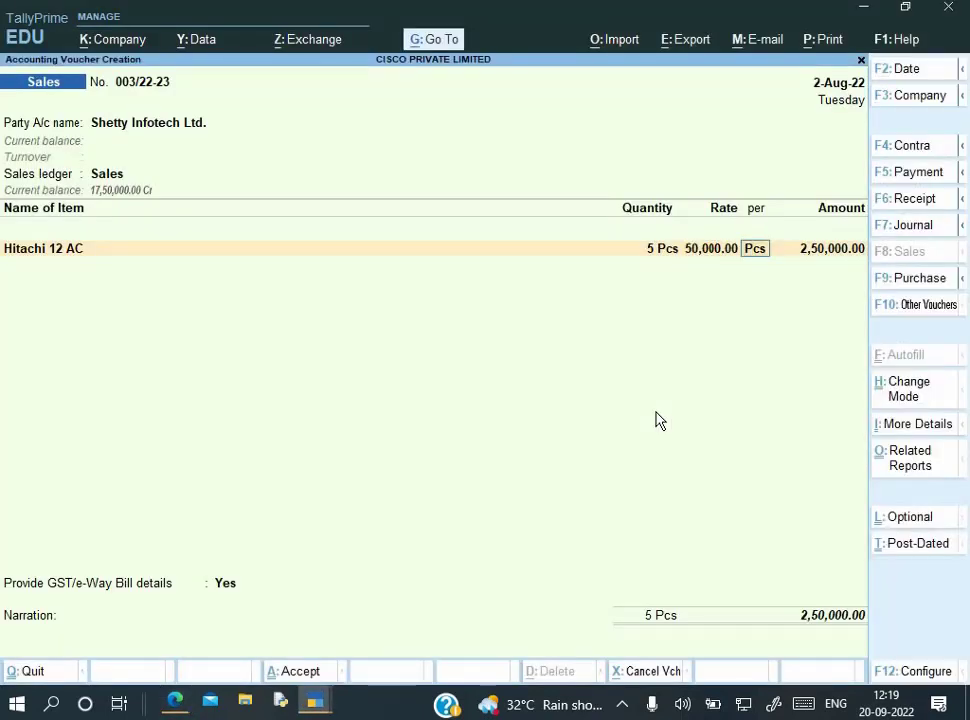
pyautogui.press('Return')
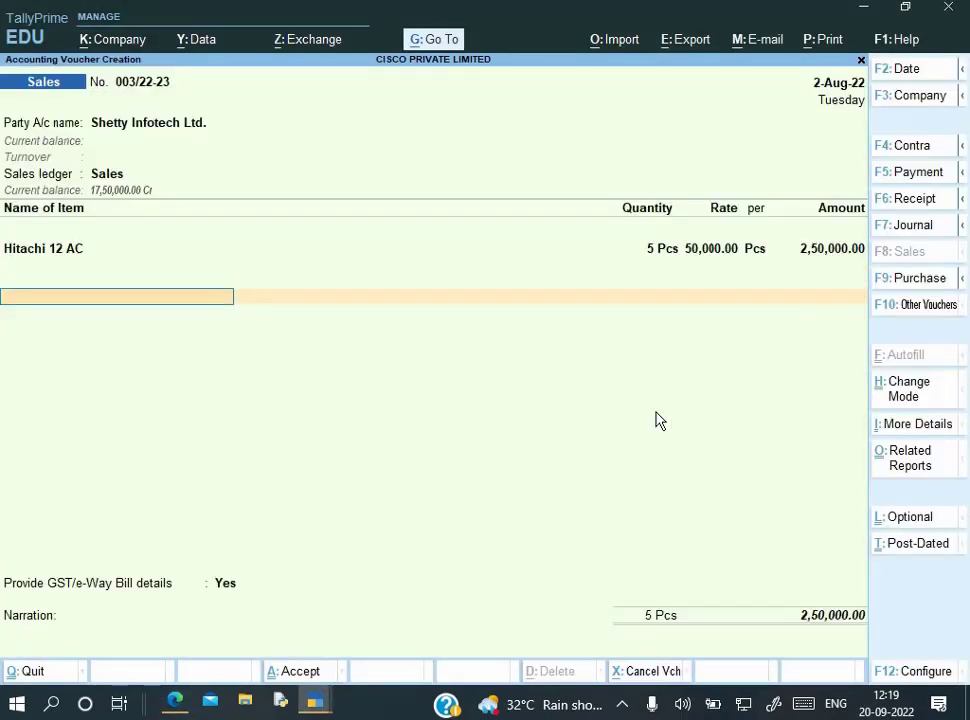
# Add the IGST tax line, replacing Input IGST with Output IGST
pyautogui.hotkey('alt', 'Tab')
pyautogui.hotkey('alt', 'Tab')
pyautogui.write('I')
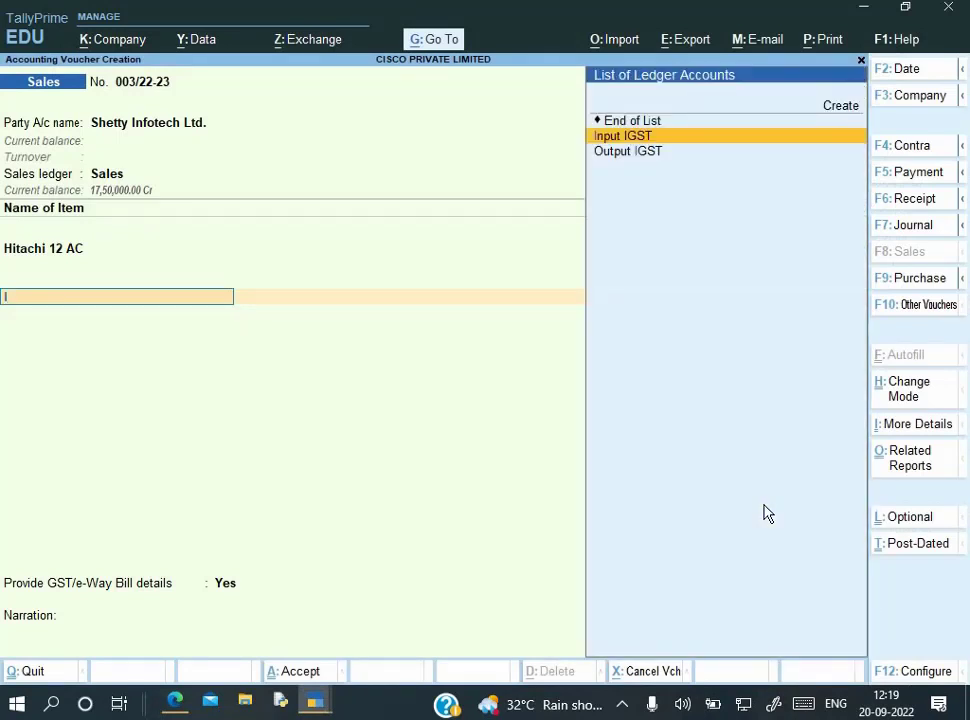
pyautogui.press('Return')
pyautogui.press('Return')
pyautogui.press('Return')
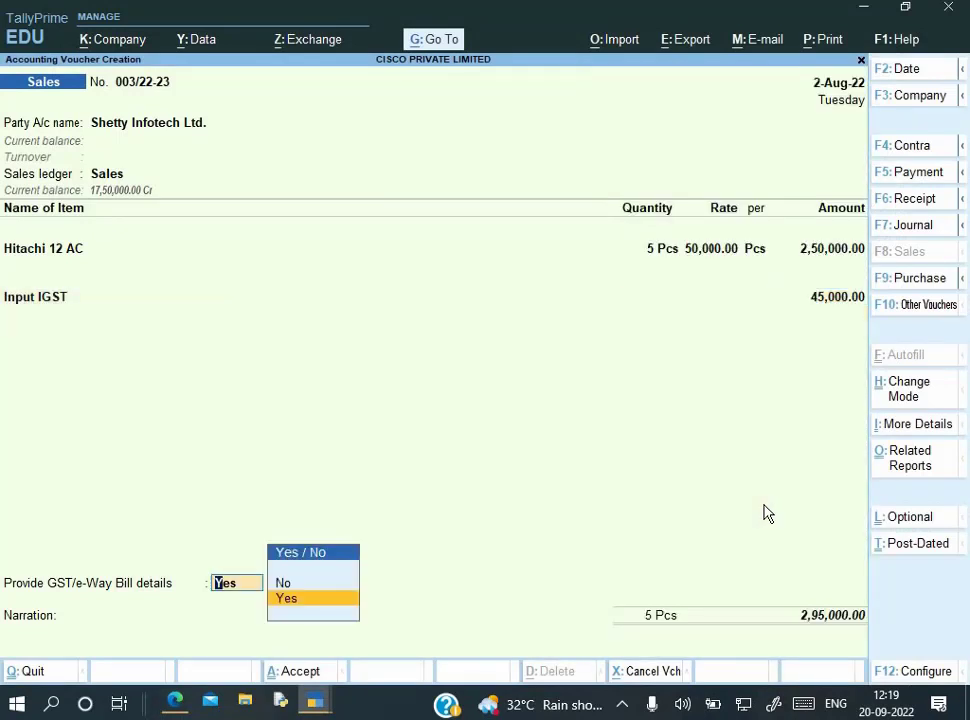
pyautogui.press('Up')
pyautogui.press('Return')
pyautogui.press('Return')
pyautogui.press('Return')
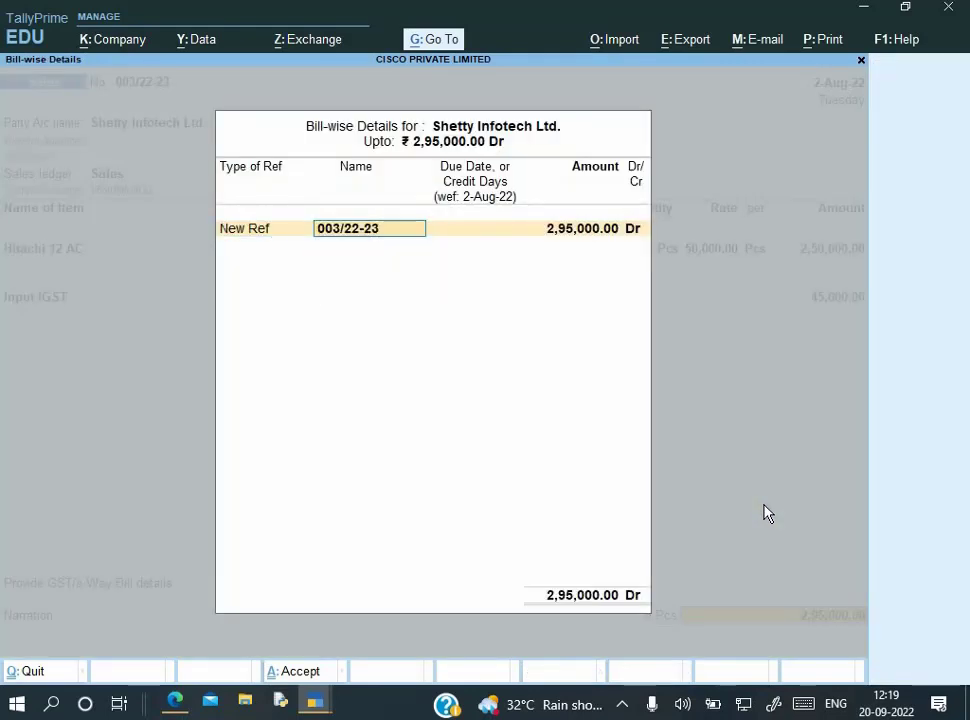
pyautogui.press('Return')
pyautogui.press('Return')
pyautogui.press('BackSpace')
pyautogui.press('BackSpace')
pyautogui.press('BackSpace')
pyautogui.press('BackSpace')
pyautogui.press('BackSpace')
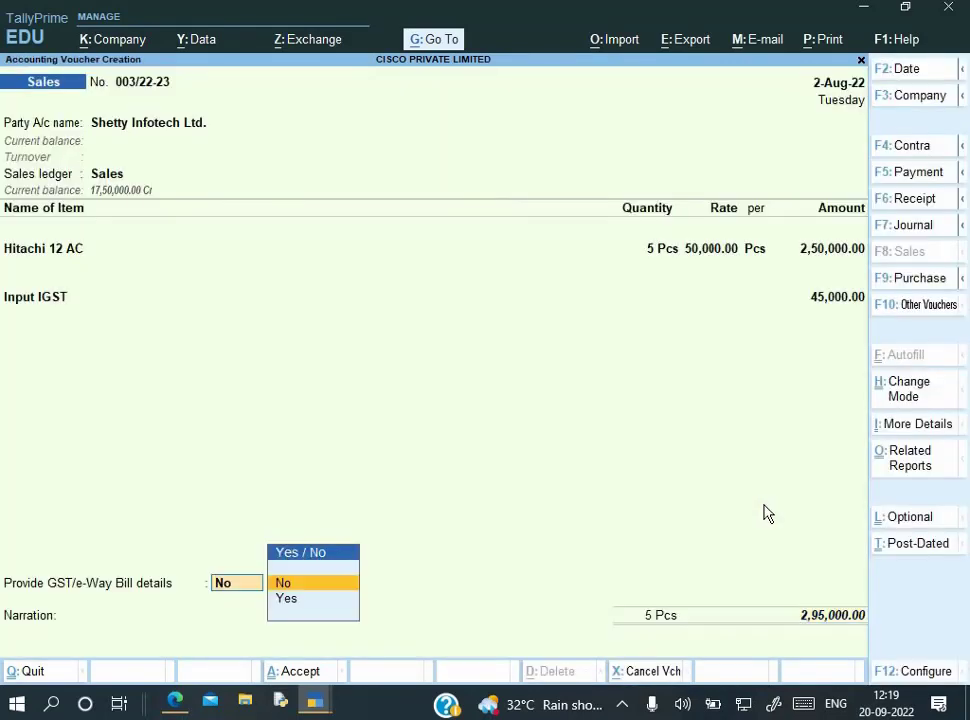
pyautogui.press('BackSpace')
pyautogui.press('BackSpace')
pyautogui.press('BackSpace')
pyautogui.press('Down')
pyautogui.press('Down')
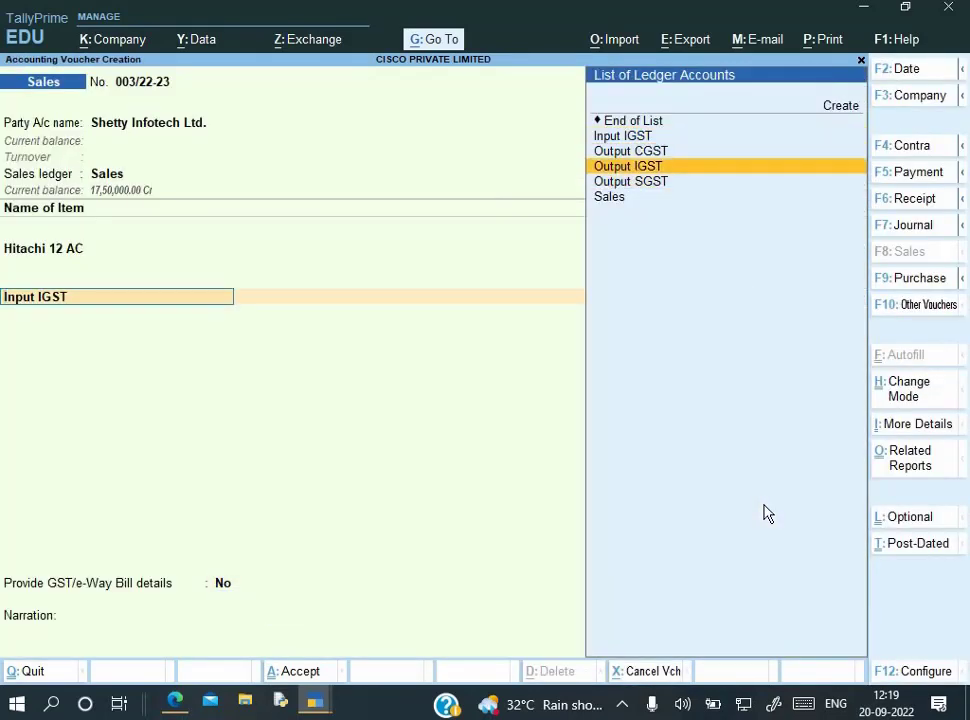
pyautogui.press('Return')
pyautogui.press('Return')
pyautogui.press('Return')
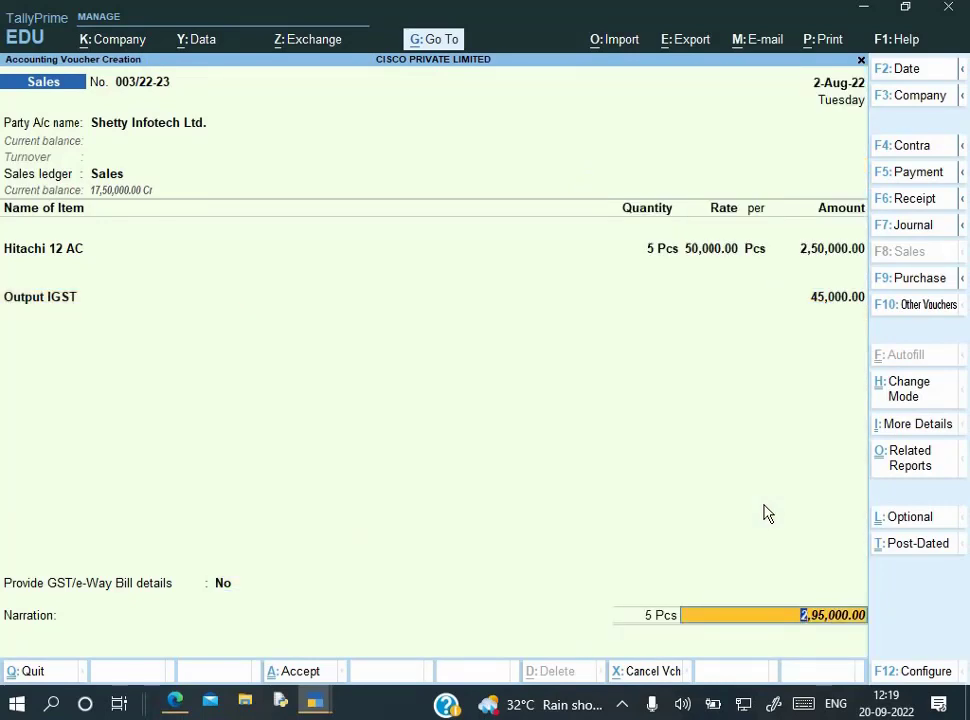
# Keep a new bill reference, set narration 'Being goods sold', and save voucher 003/22-23
pyautogui.press('Return')
pyautogui.press('BackSpace')
pyautogui.press('Return')
pyautogui.press('Return')
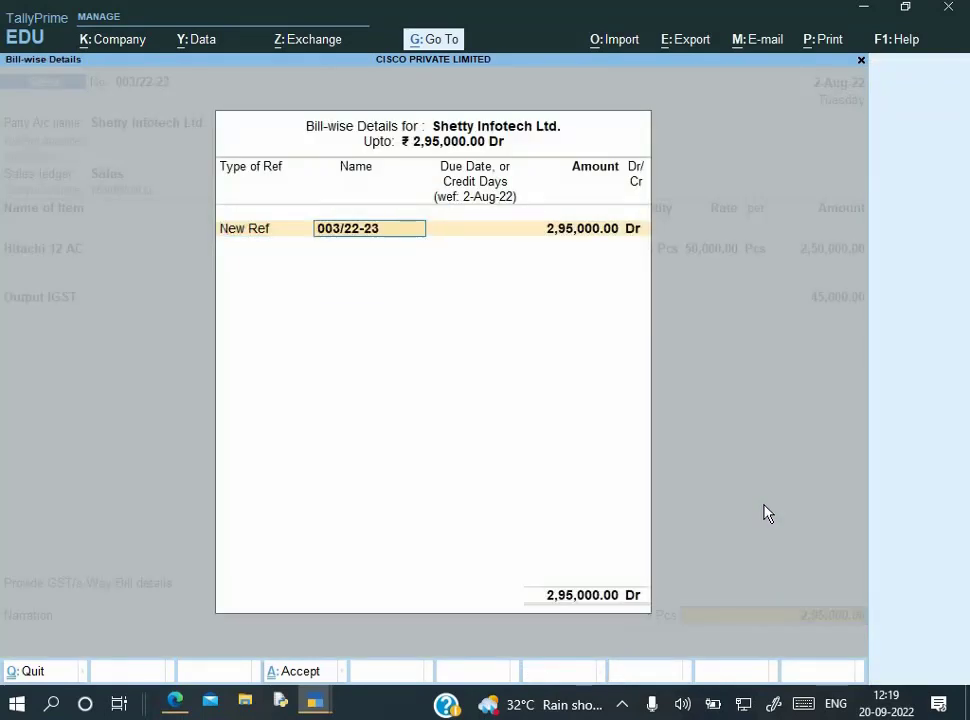
pyautogui.press('Return')
pyautogui.press('Return')
pyautogui.press('Return')
pyautogui.press('Return')
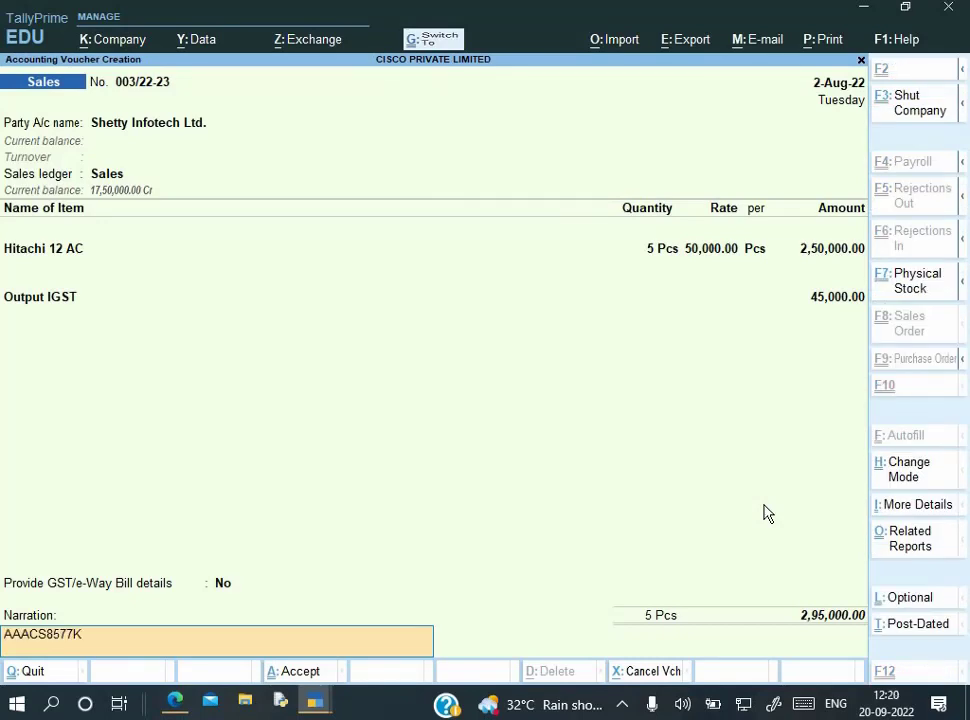
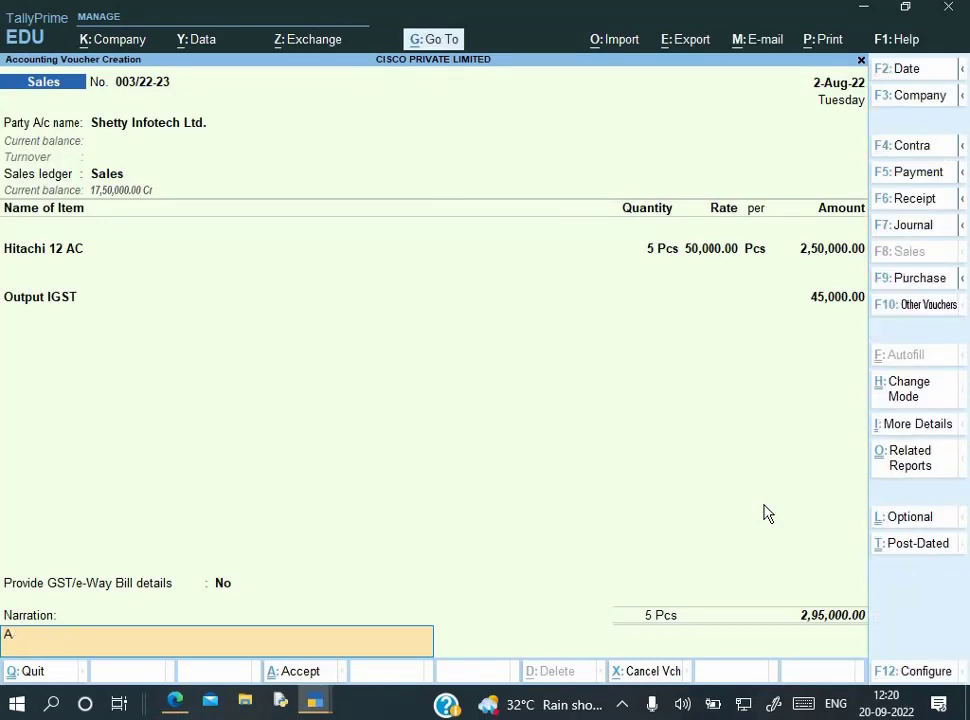
pyautogui.hotkey('ctrl', 'alt', 'v')
pyautogui.hotkey('ctrl', 'a')
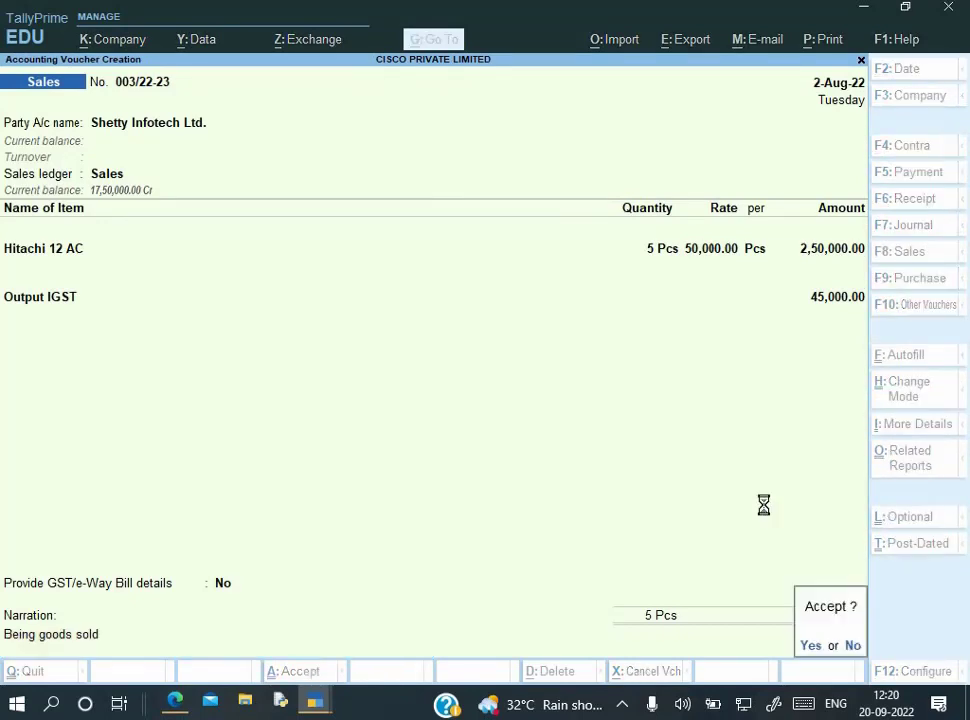
pyautogui.hotkey('alt', 'Tab')
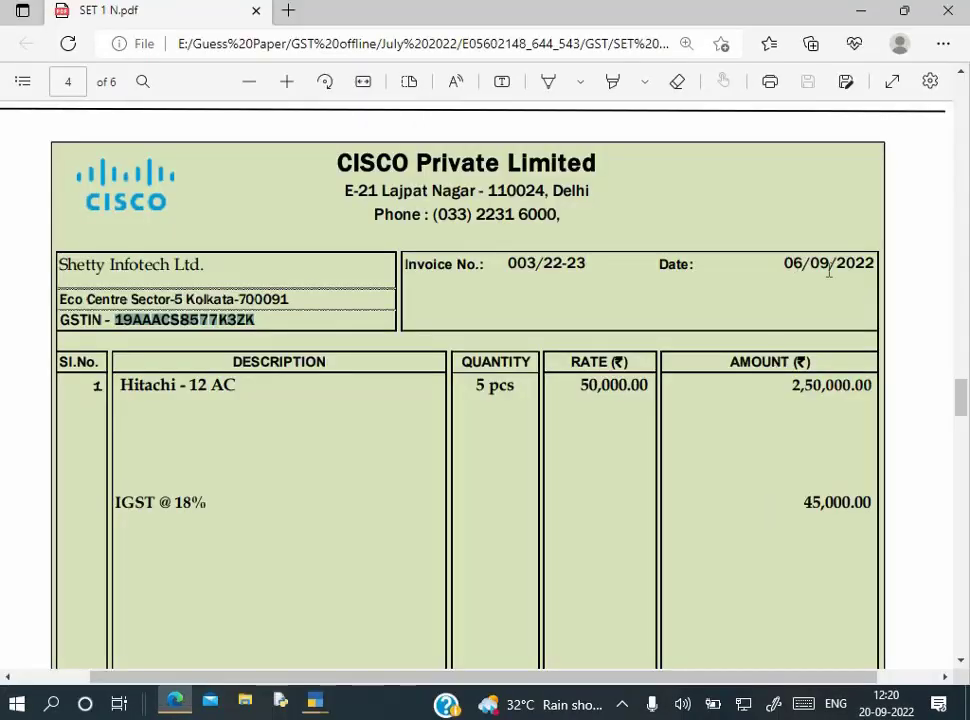
pyautogui.hotkey('alt', 'Tab')
pyautogui.press('Return')
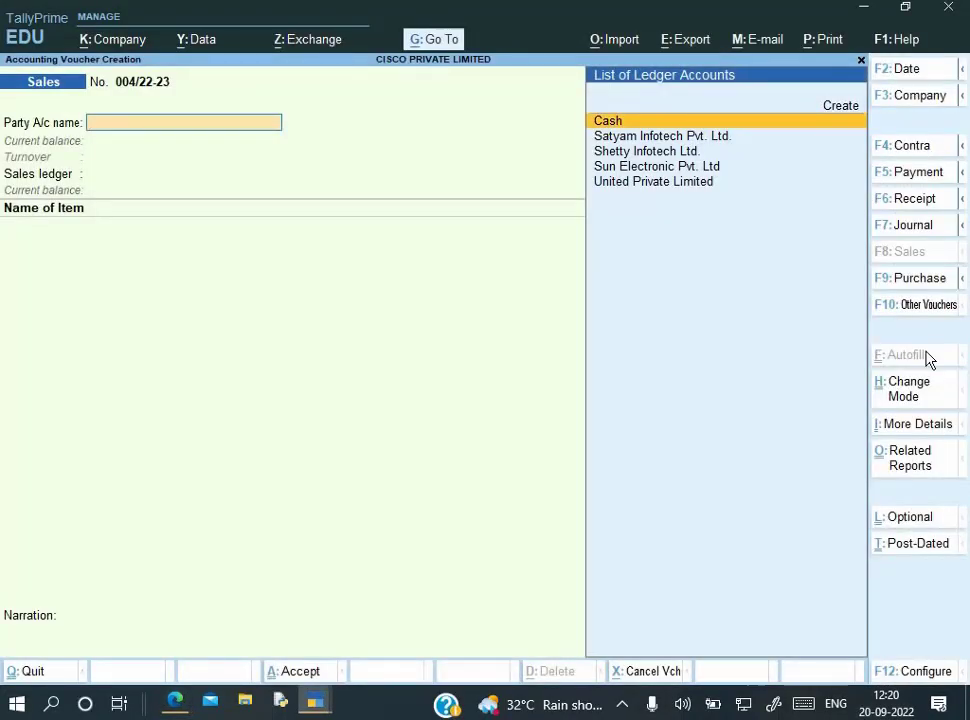
# Redate the Shetty Infotech sales voucher to 2-Sep-2022 and save it
pyautogui.press('pageup')
pyautogui.press('F2')
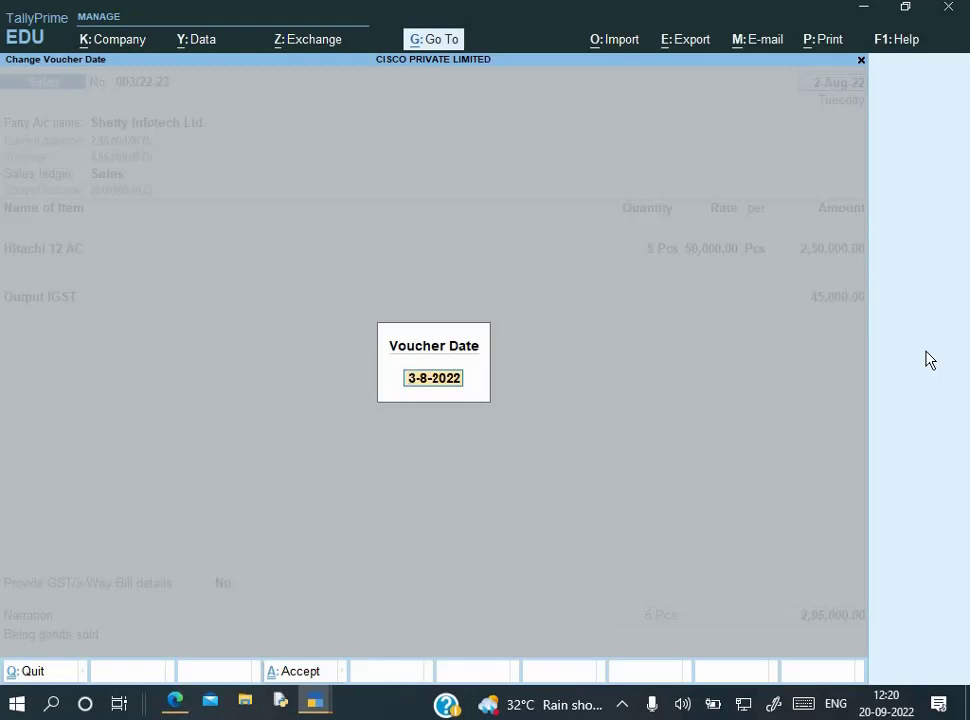
pyautogui.write('2-9')
pyautogui.press('Return')
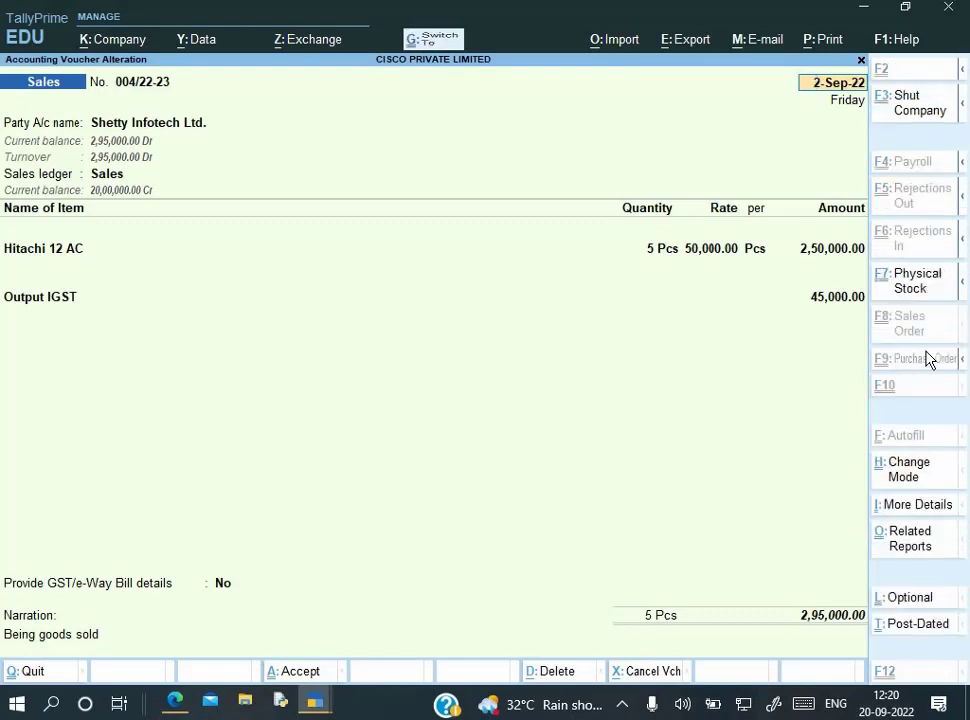
pyautogui.hotkey('ctrl', 'a')
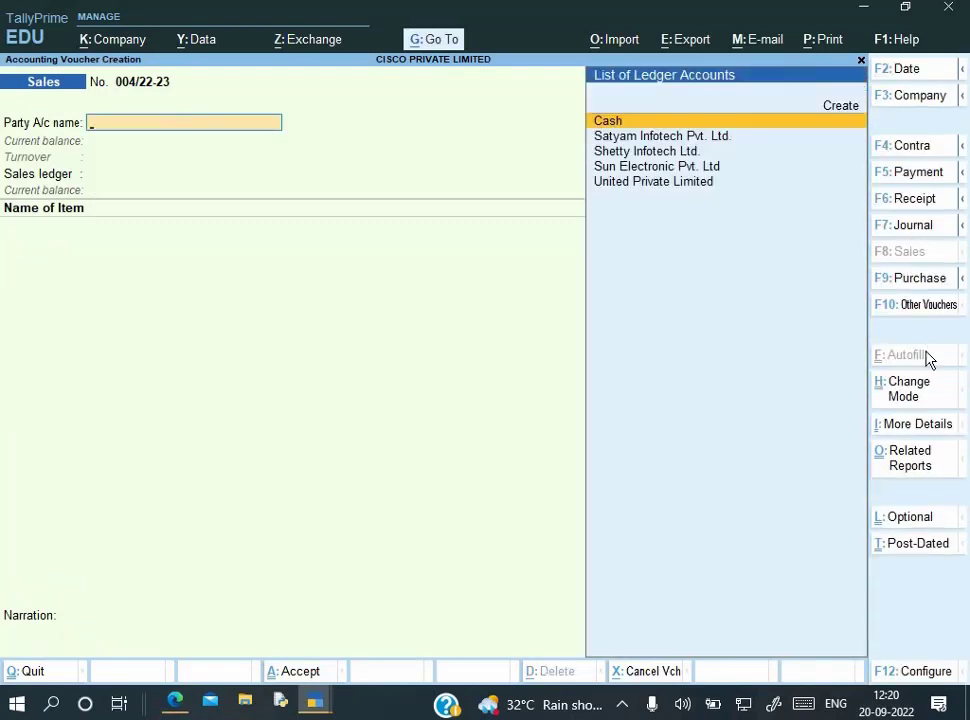
# Review the next debit note in the PDF, then quit to the Gateway of Tally
pyautogui.hotkey('alt', 'Tab')
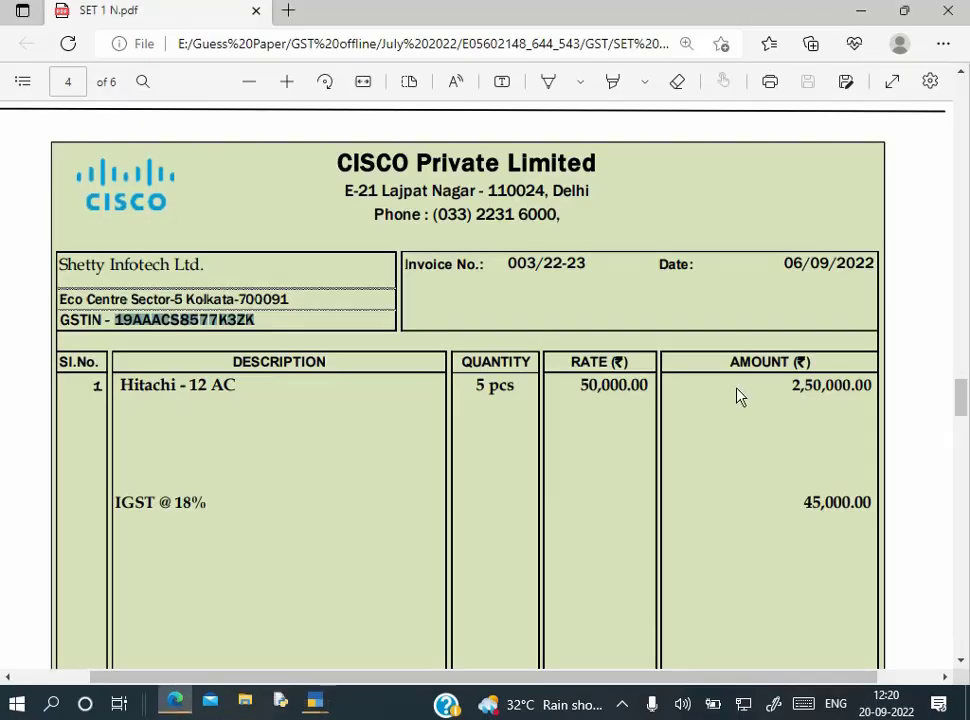
pyautogui.scroll(-1, 792, 294)
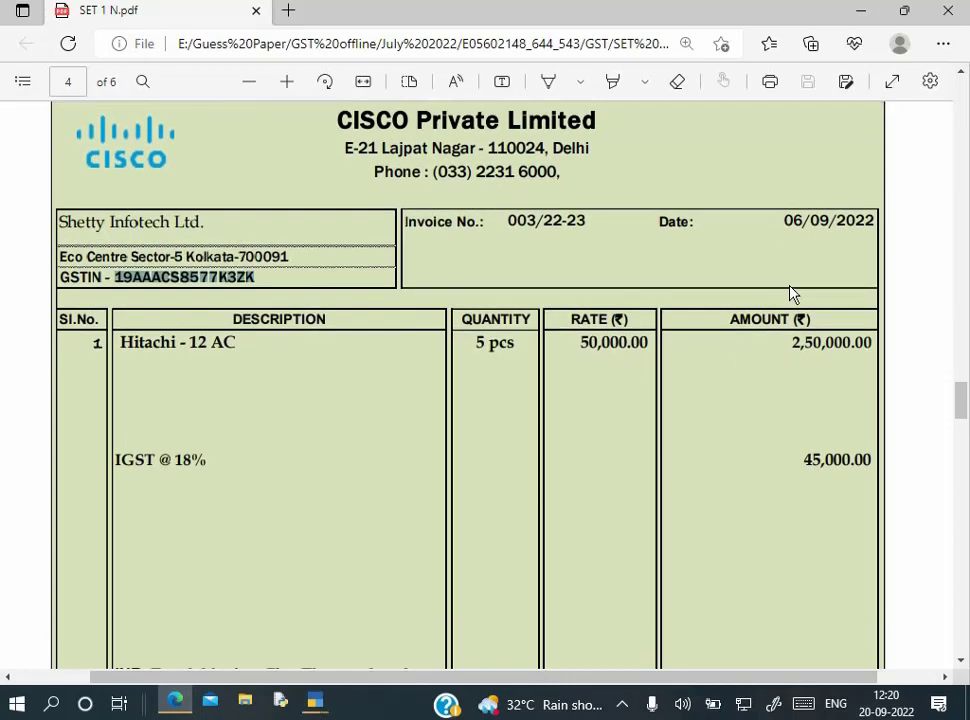
pyautogui.scroll(-5, 792, 294)
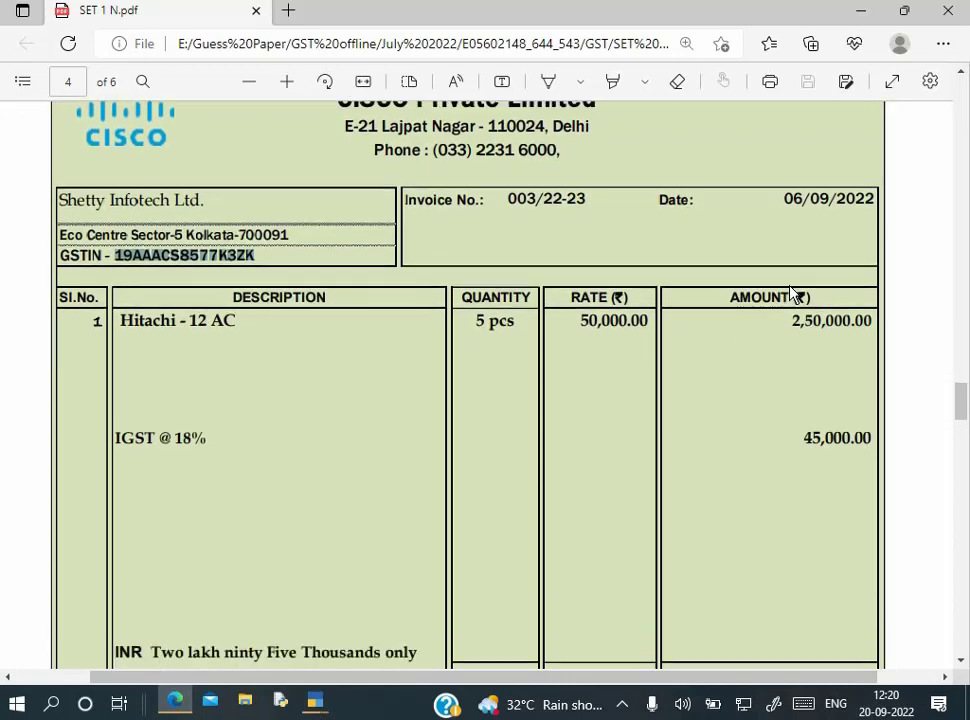
pyautogui.scroll(-8, 792, 294)
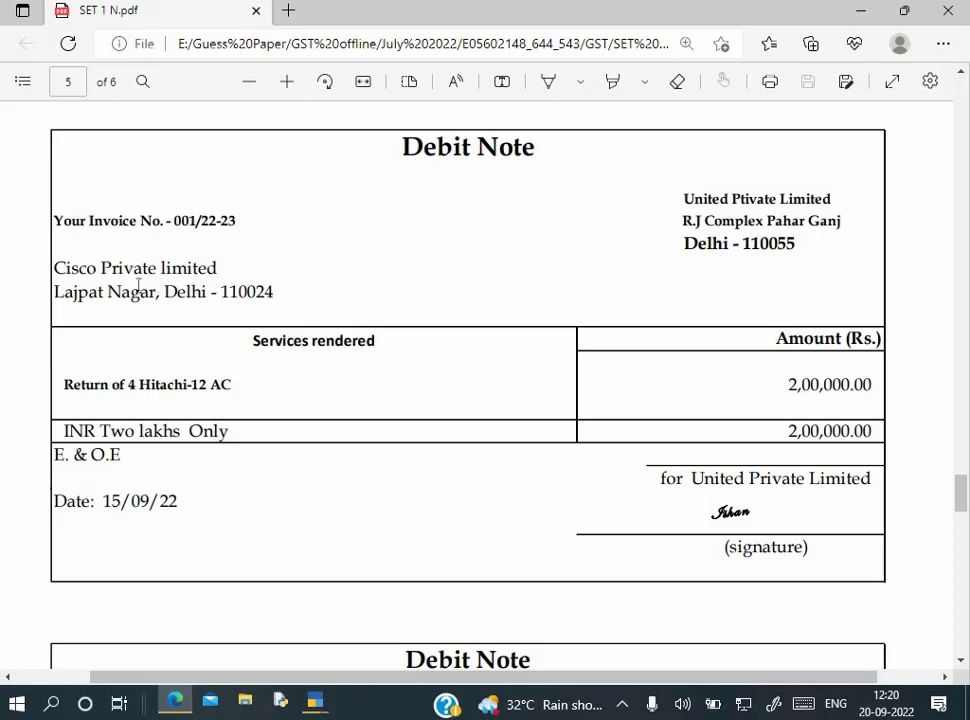
pyautogui.moveTo(55, 268); pyautogui.dragTo(228, 280)
pyautogui.click(212, 298)
pyautogui.hotkey('alt', 'Tab')
pyautogui.press('Escape')
pyautogui.press('y')
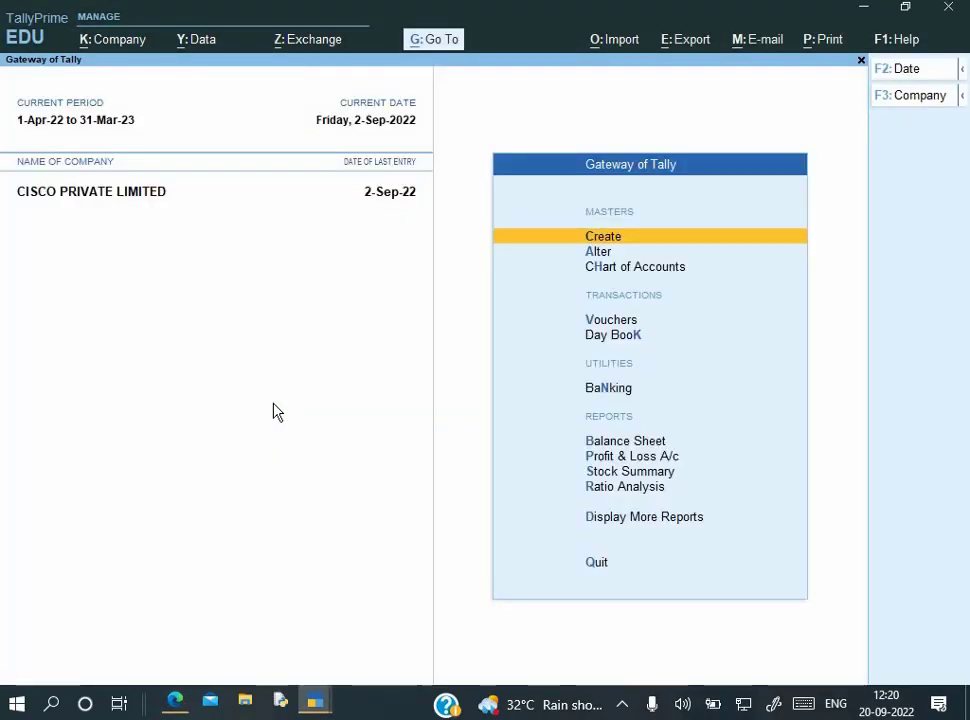
# View the Day Book for the period starting 1-Apr-22
pyautogui.press('k')
pyautogui.hotkey('alt', 'F2')
pyautogui.write('1-4-22')
pyautogui.press('Return')
pyautogui.press('Return')
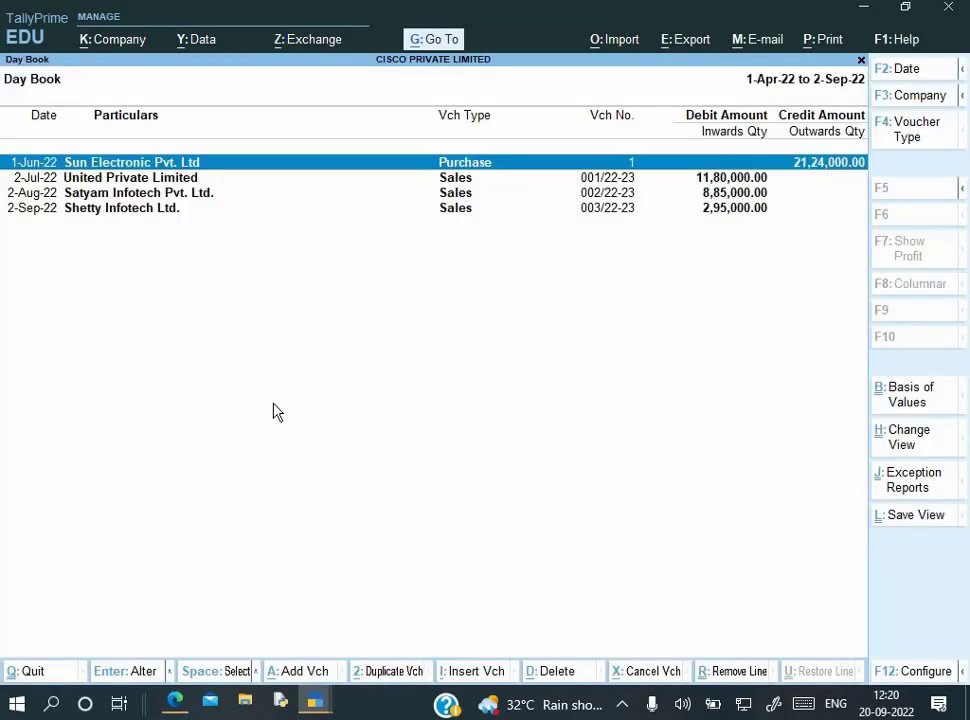
pyautogui.press('Down')
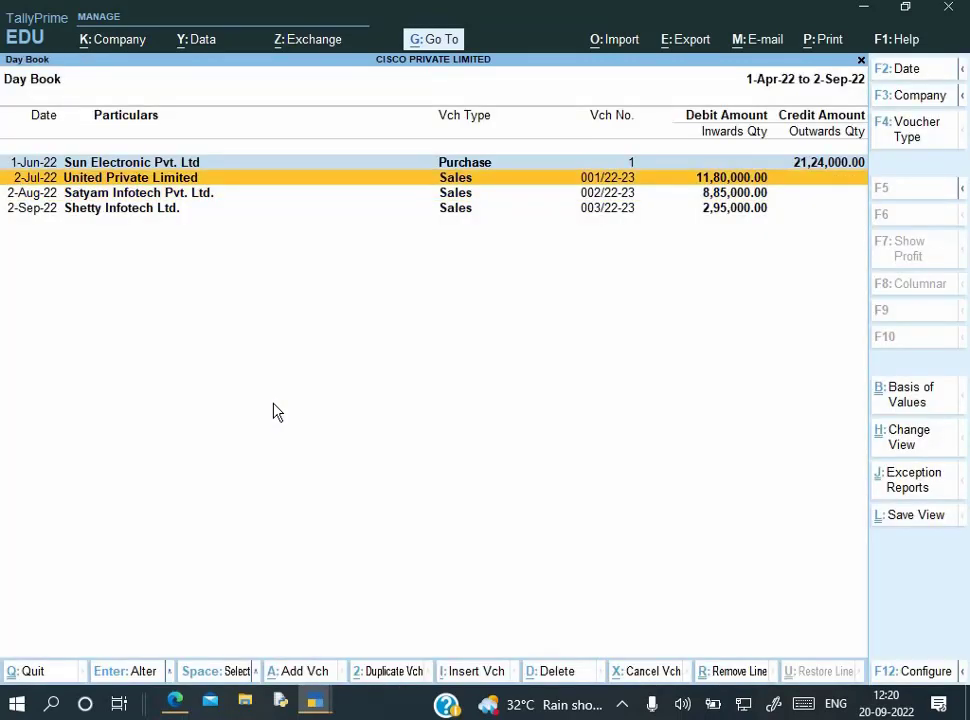
pyautogui.press('Escape')
pyautogui.press('Escape')
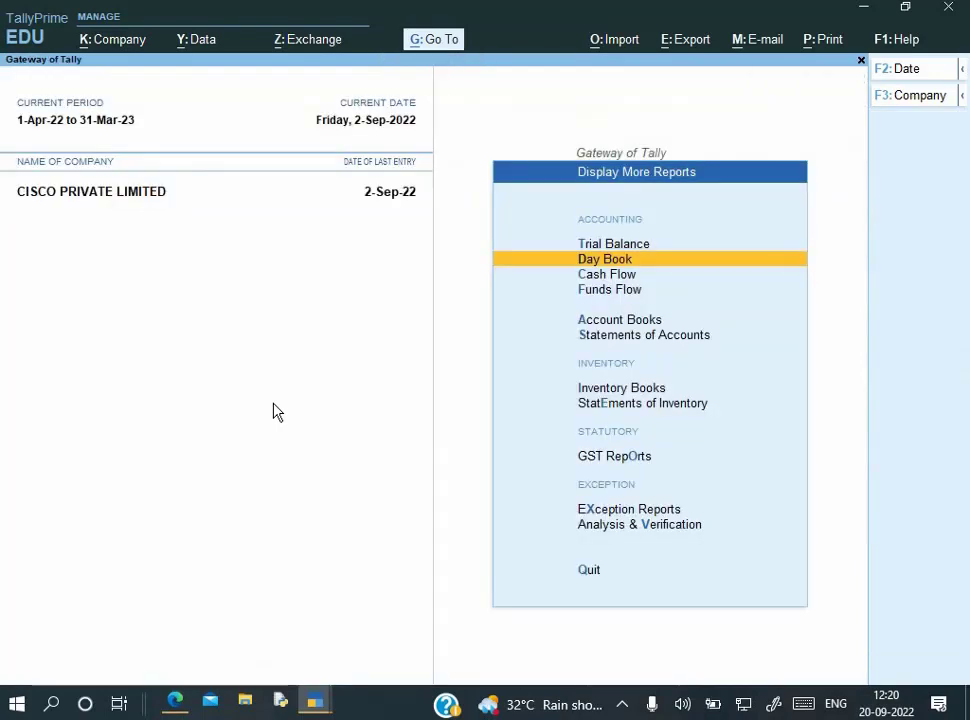
# Start a new voucher entry dated 2 September
pyautogui.press('Down')
pyautogui.press('Down')
pyautogui.press('Down')
pyautogui.press('Return')
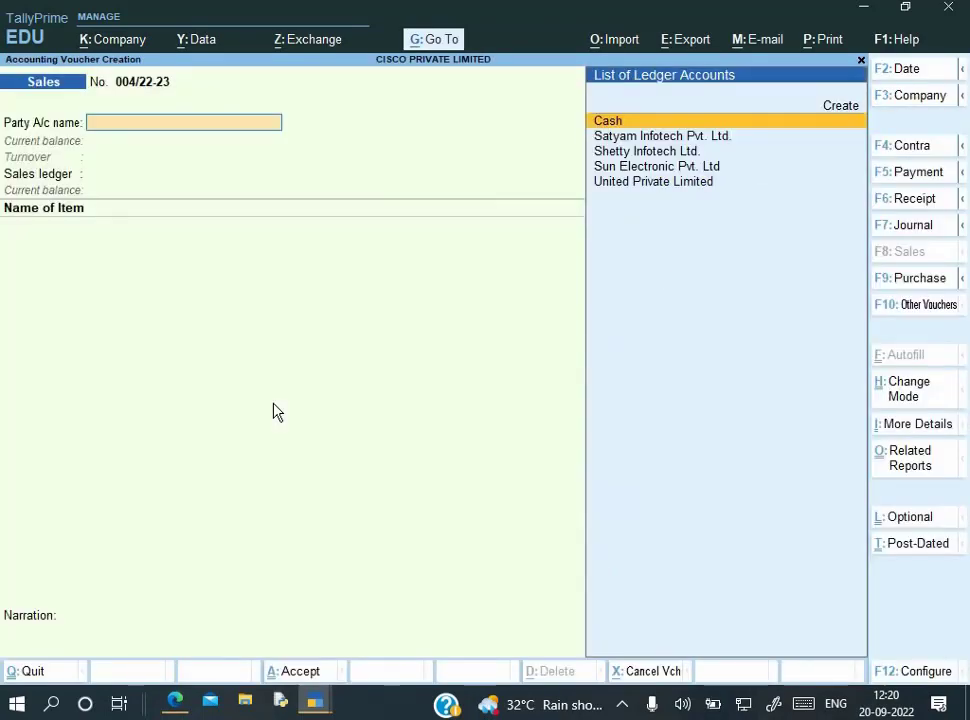
pyautogui.hotkey('alt', 'Tab')
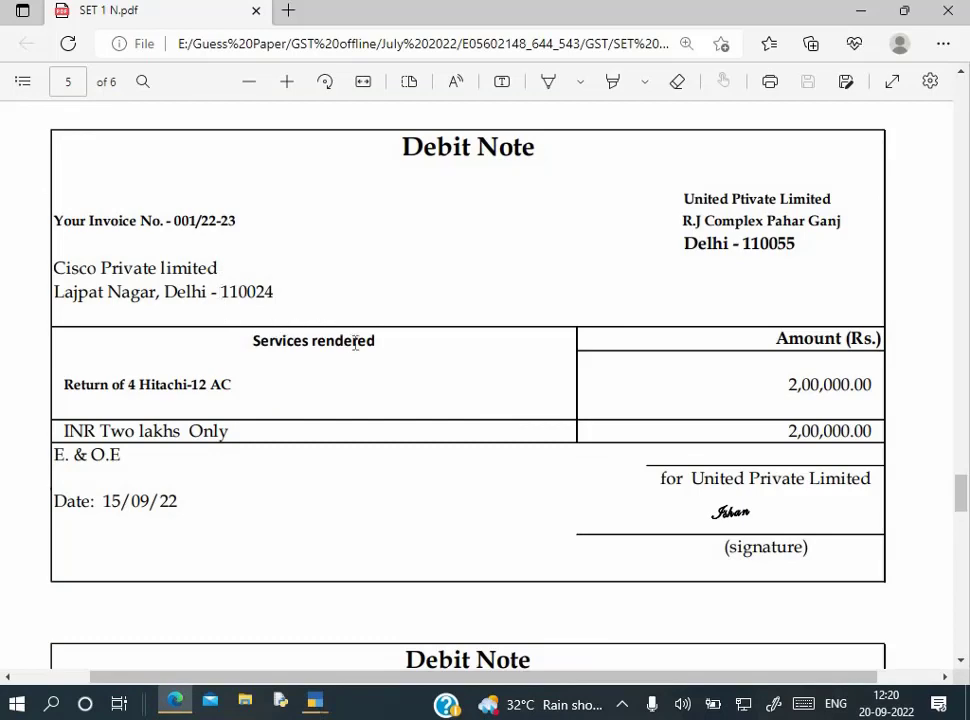
pyautogui.hotkey('alt', 'Tab')
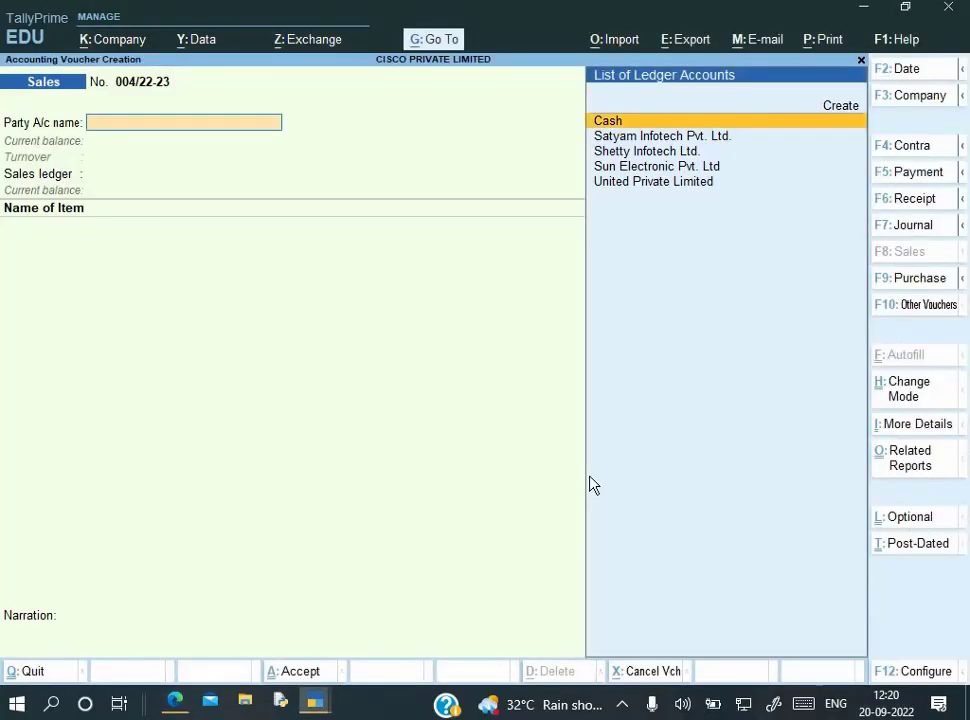
pyautogui.press('F2')
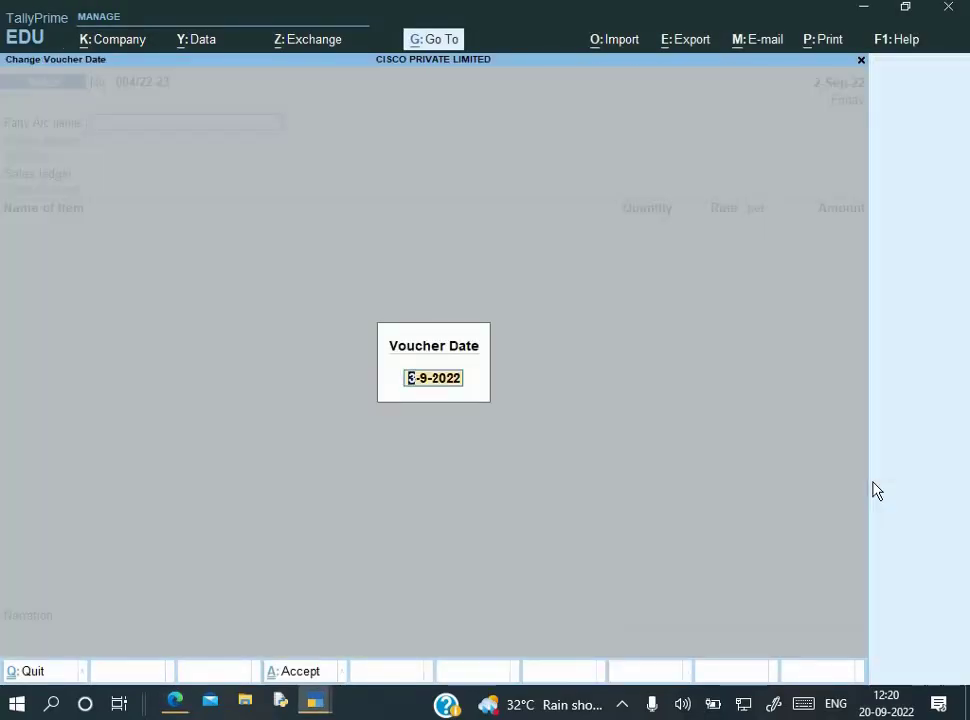
pyautogui.write('2-')
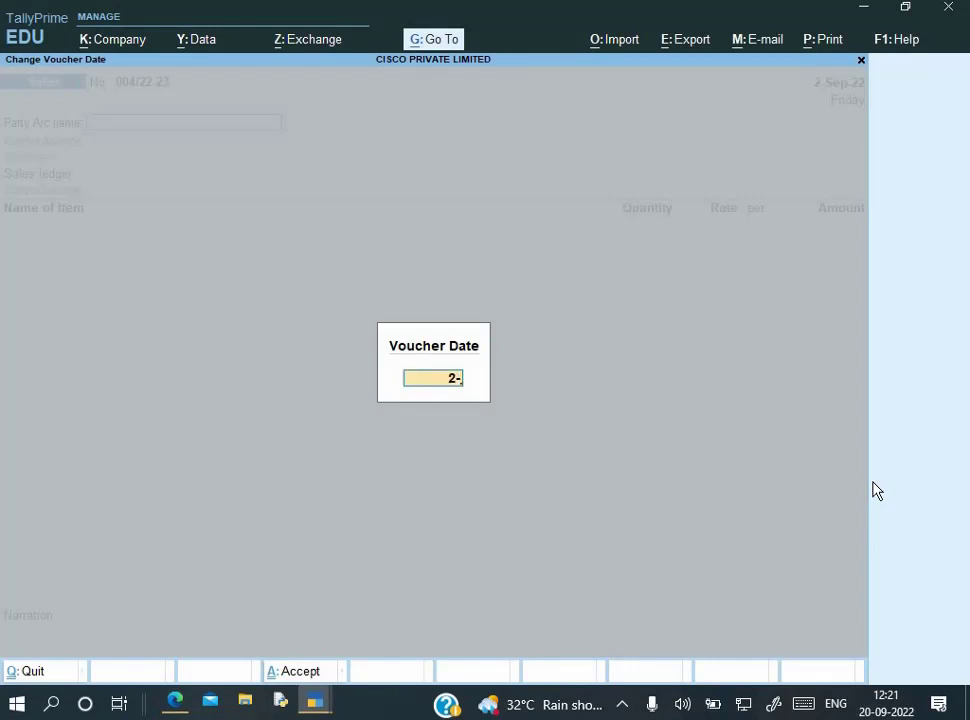
pyautogui.press('Return')
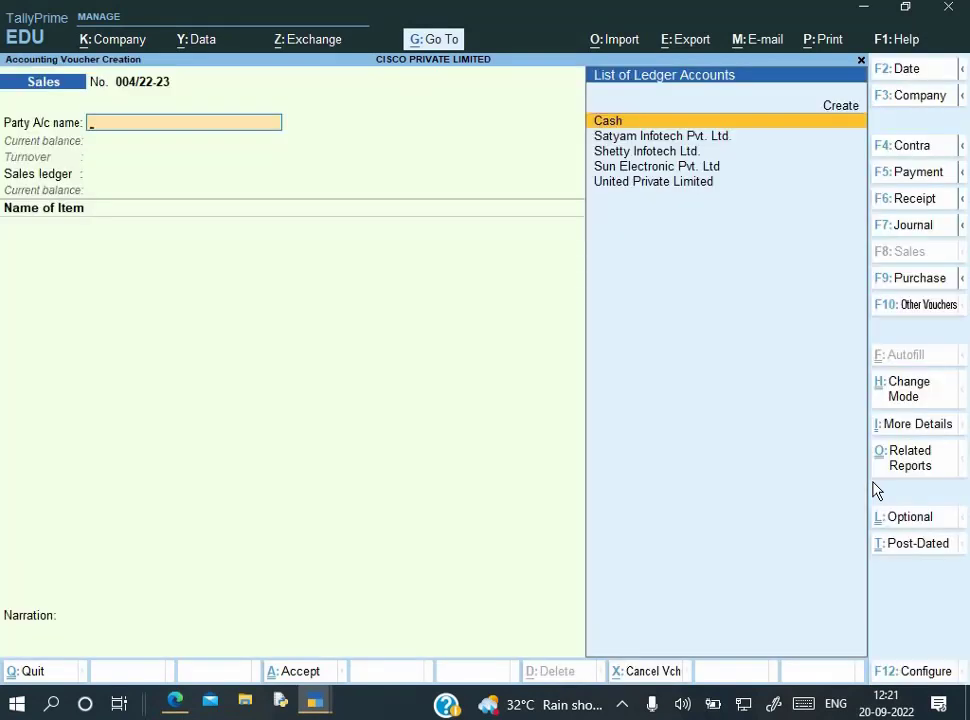
pyautogui.press('ctrl')
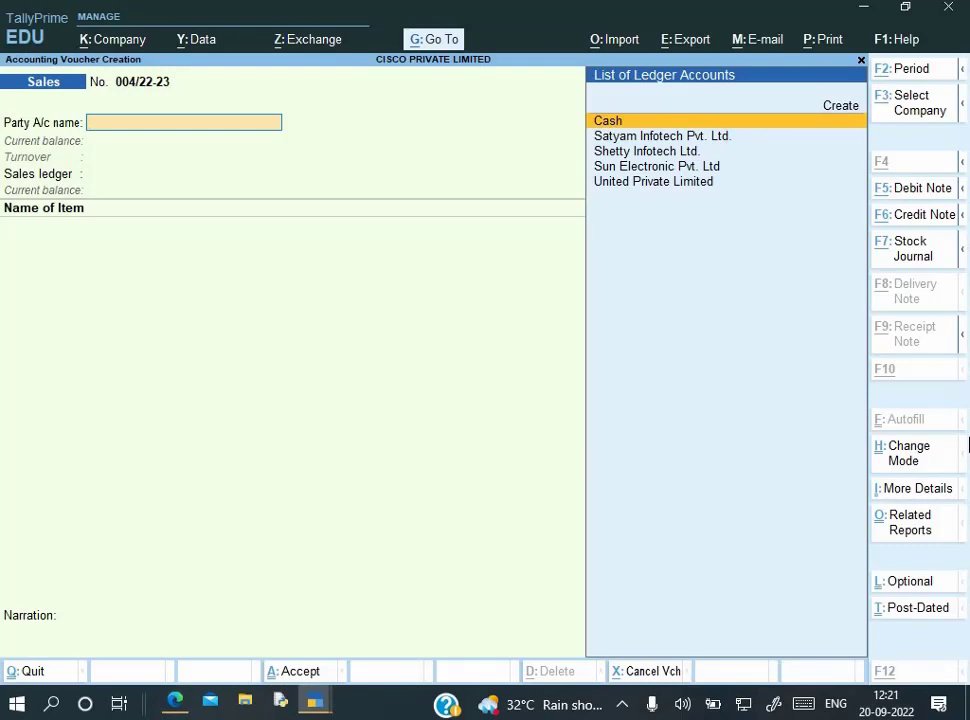
# Switch the voucher to a Credit Note for party United Private Limited
pyautogui.hotkey('ctrl', 'F6')
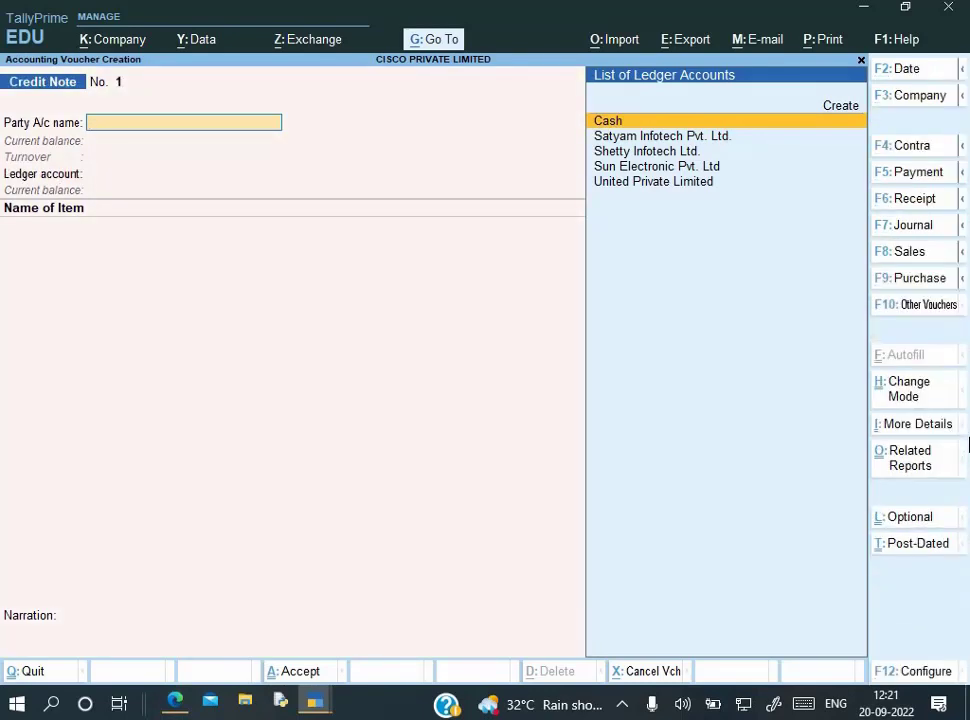
pyautogui.hotkey('alt', 'Tab')
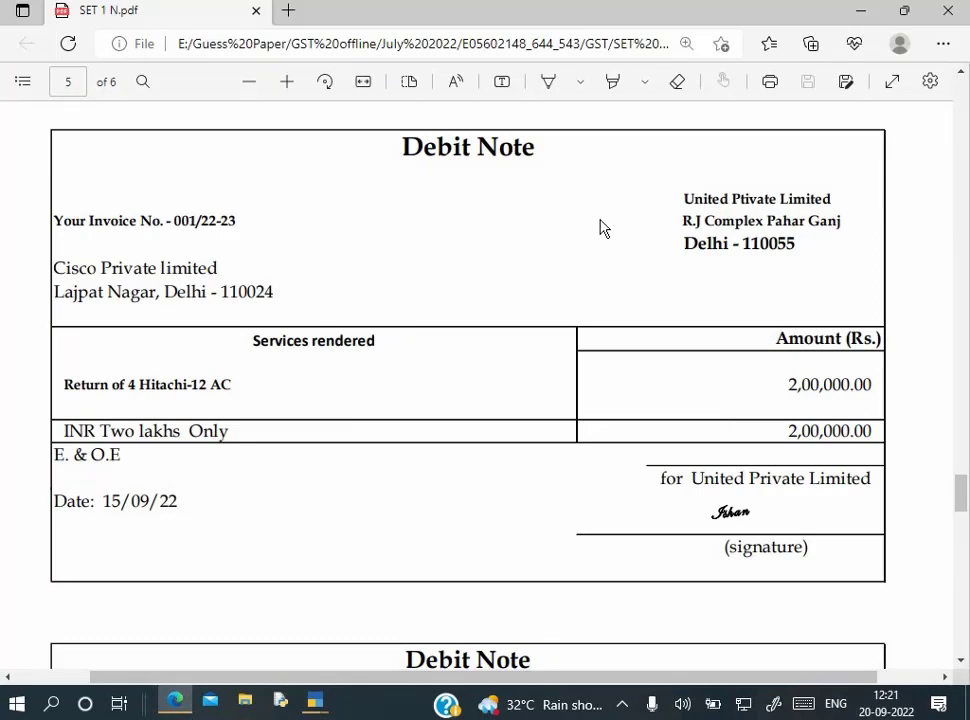
pyautogui.hotkey('alt', 'Tab')
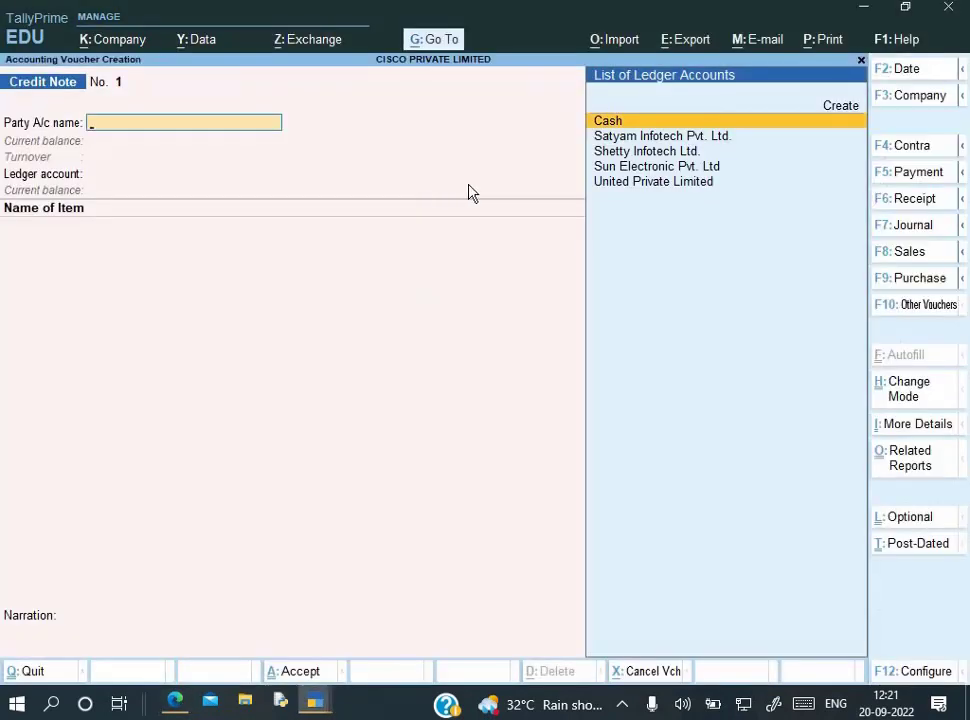
pyautogui.press('Down')
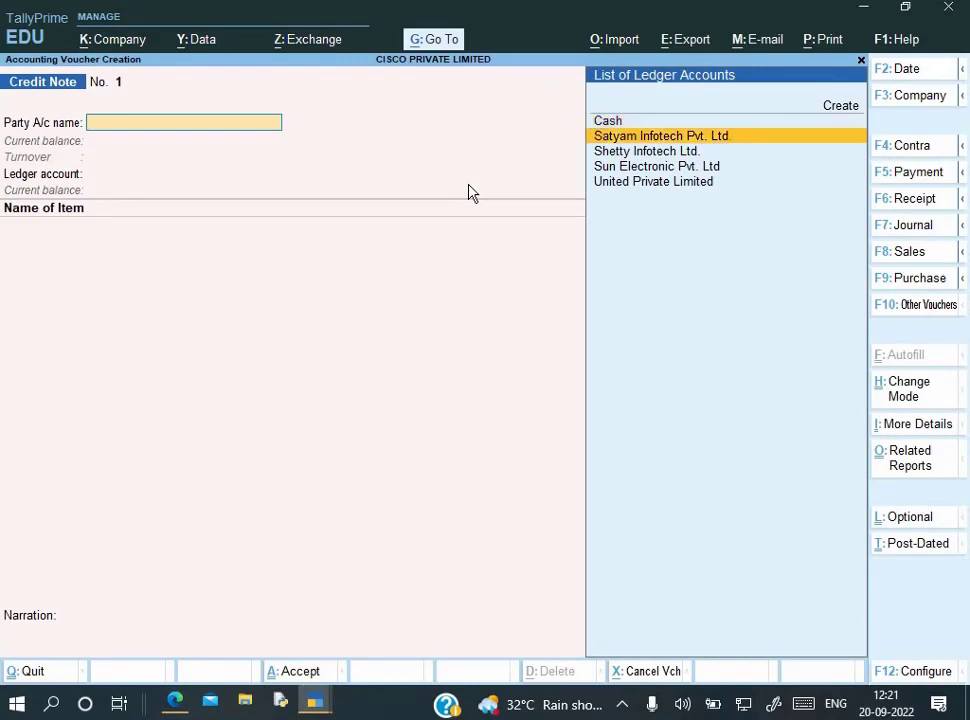
pyautogui.press('Down')
pyautogui.press('Down')
pyautogui.press('Up')
pyautogui.hotkey('alt', 'Tab')
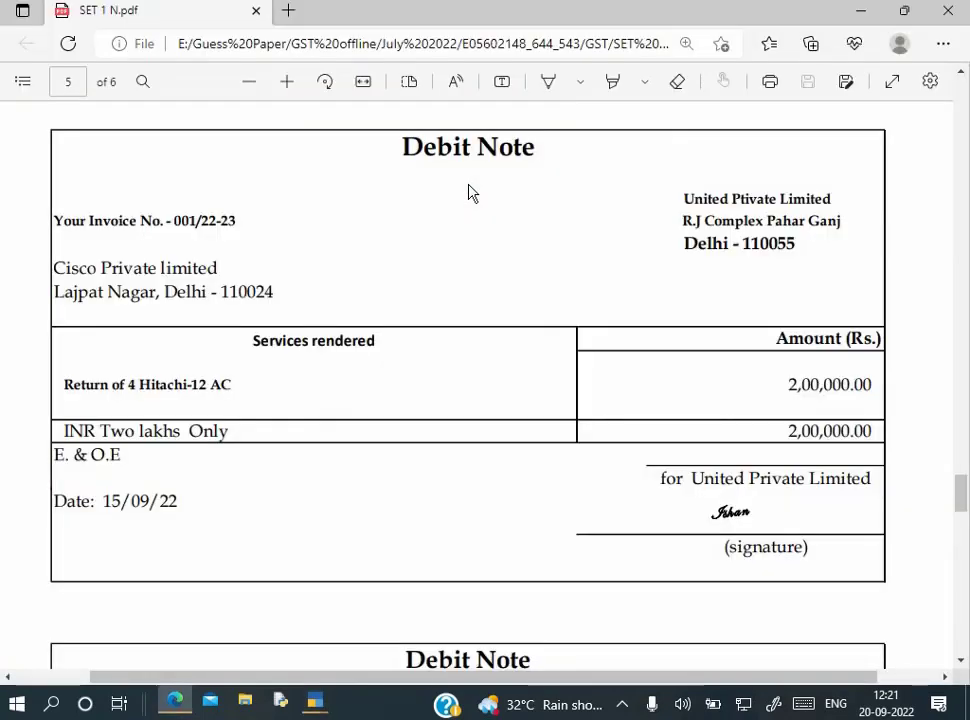
pyautogui.hotkey('alt', 'Tab')
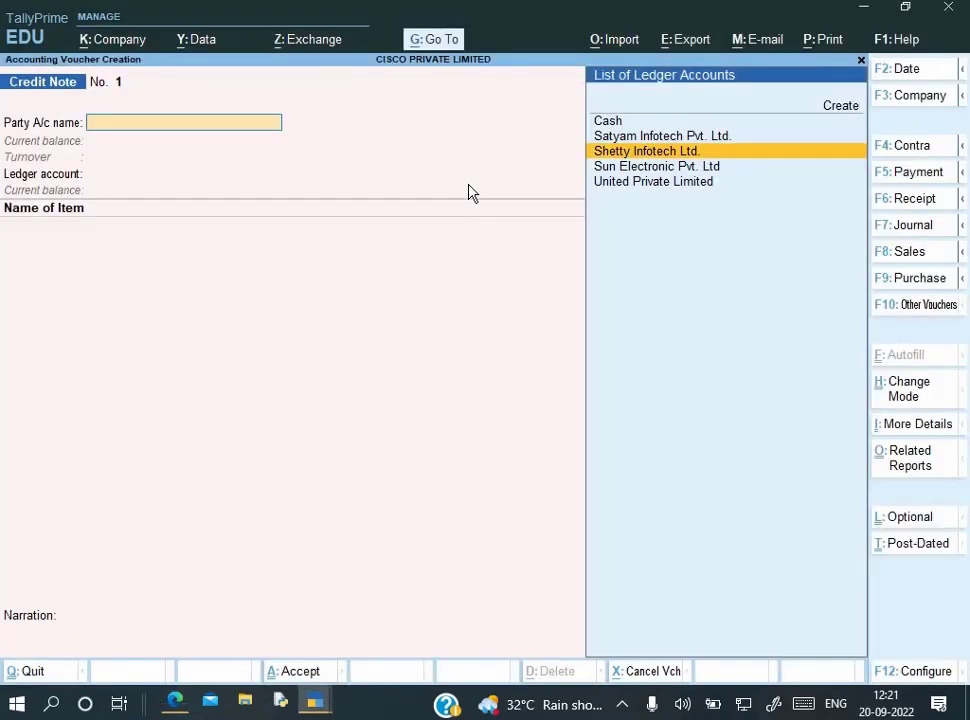
pyautogui.press('Down')
pyautogui.press('Down')
pyautogui.press('Return')
pyautogui.press('Return')
pyautogui.press('Return')
pyautogui.press('Return')
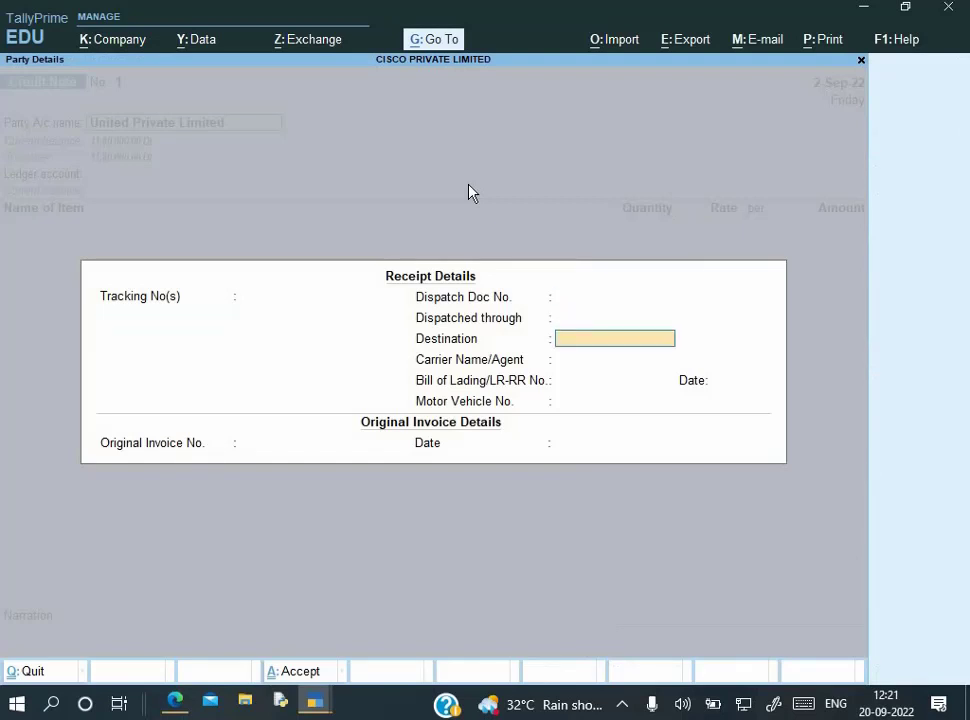
pyautogui.press('Return')
pyautogui.press('Return')
pyautogui.press('Return')
pyautogui.press('Return')
pyautogui.press('Return')
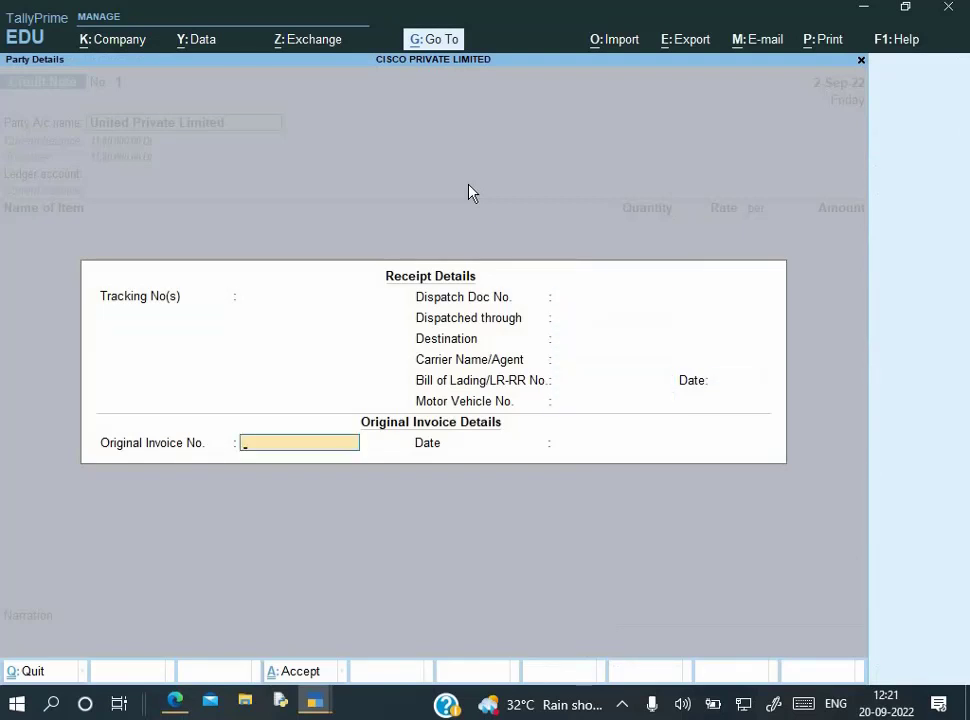
# Enter original invoice 001/22-23 dated 2-7 and accept the buyer's Delhi party details
pyautogui.hotkey('alt', 'Tab')
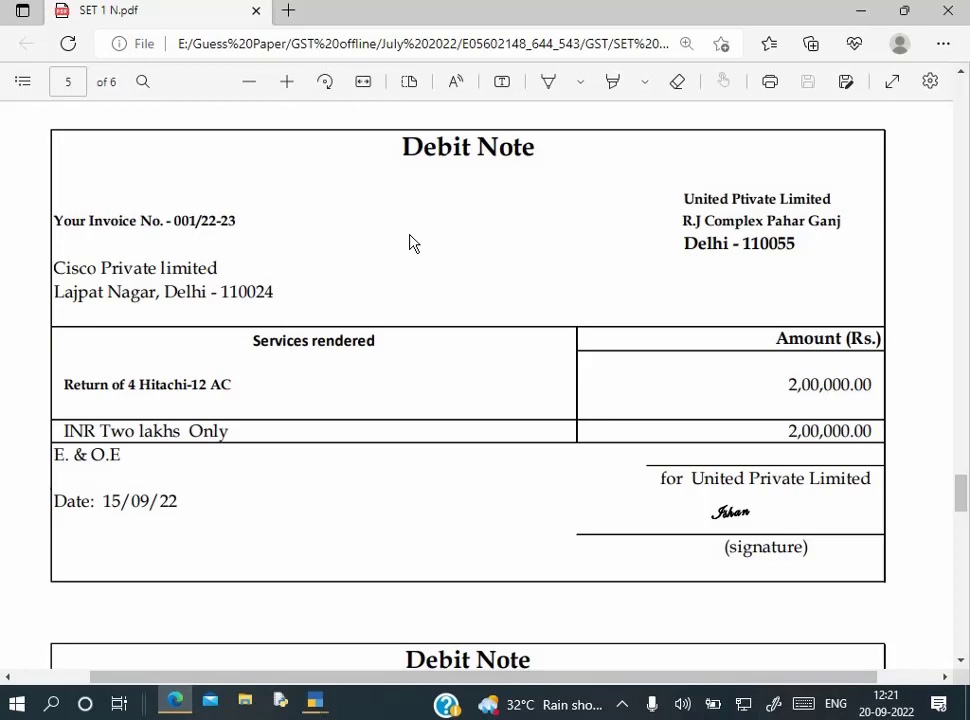
pyautogui.hotkey('alt', 'Tab')
pyautogui.hotkey('alt', 'Tab')
pyautogui.hotkey('alt', 'Tab')
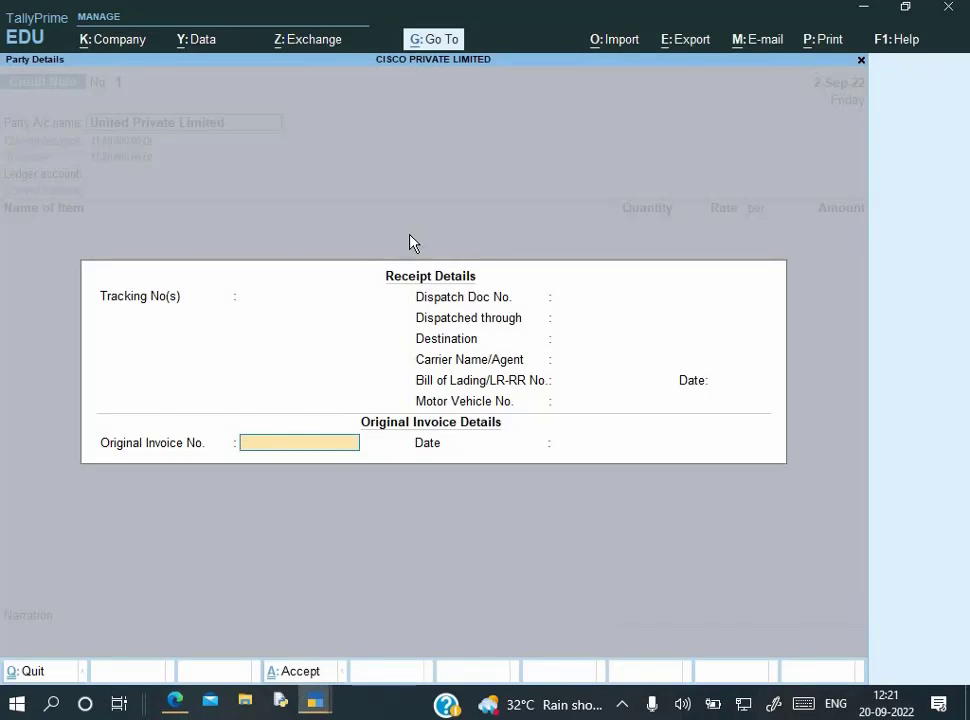
pyautogui.write('001/22-23')
pyautogui.hotkey('alt', 'Tab')
pyautogui.hotkey('alt', 'Tab')
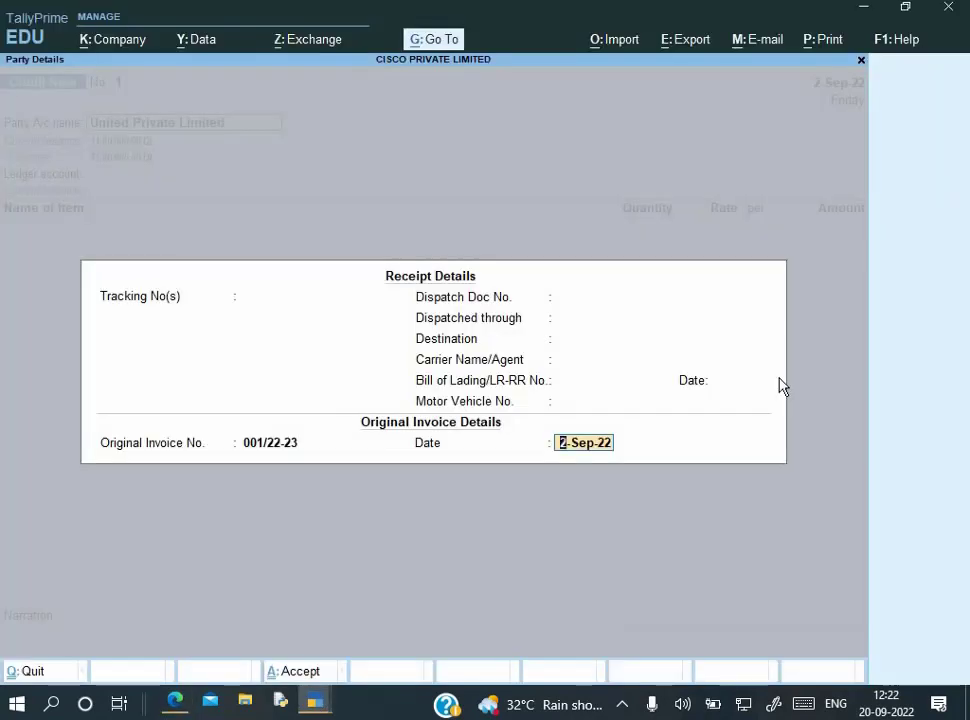
pyautogui.write('2-7')
pyautogui.press('Return')
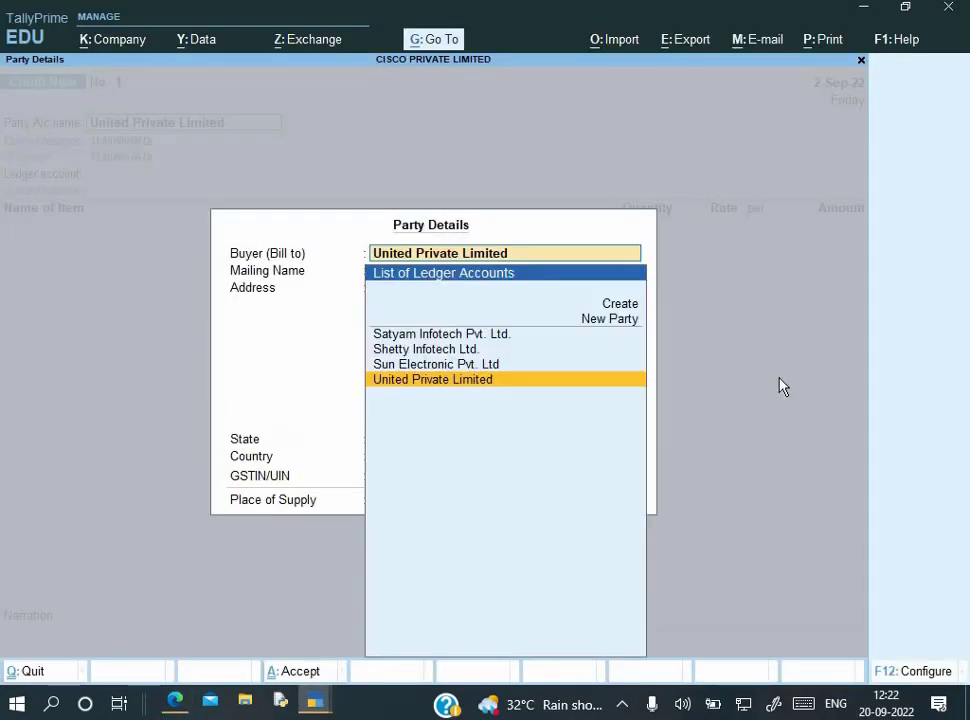
pyautogui.press('Return')
pyautogui.press('Return')
pyautogui.press('Return')
pyautogui.press('Return')
pyautogui.press('Return')
pyautogui.press('Return')
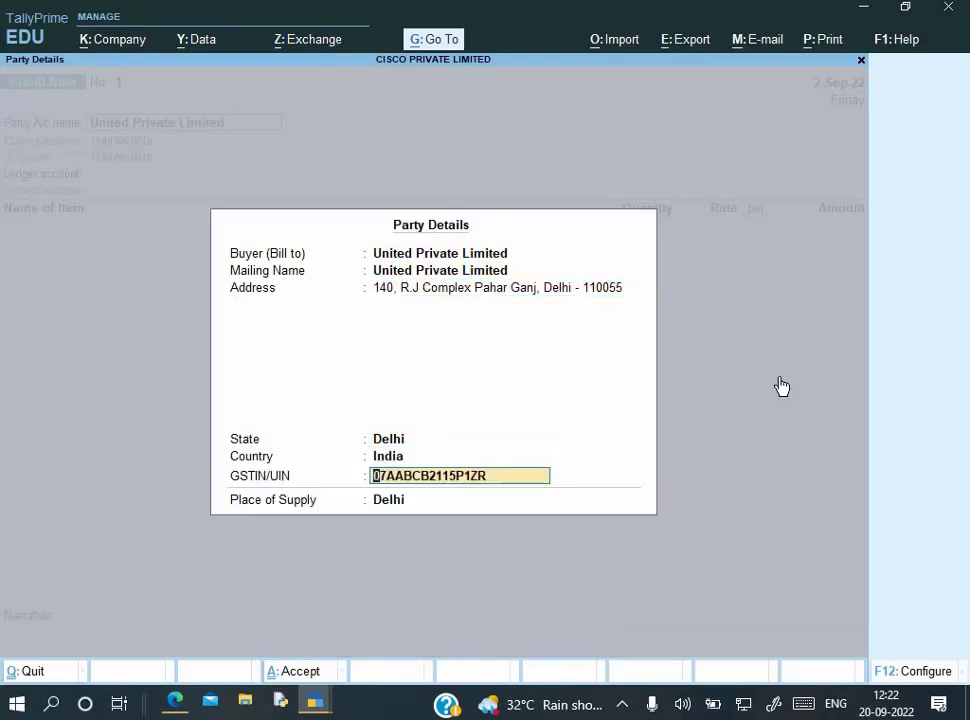
pyautogui.press('Return')
pyautogui.press('Return')
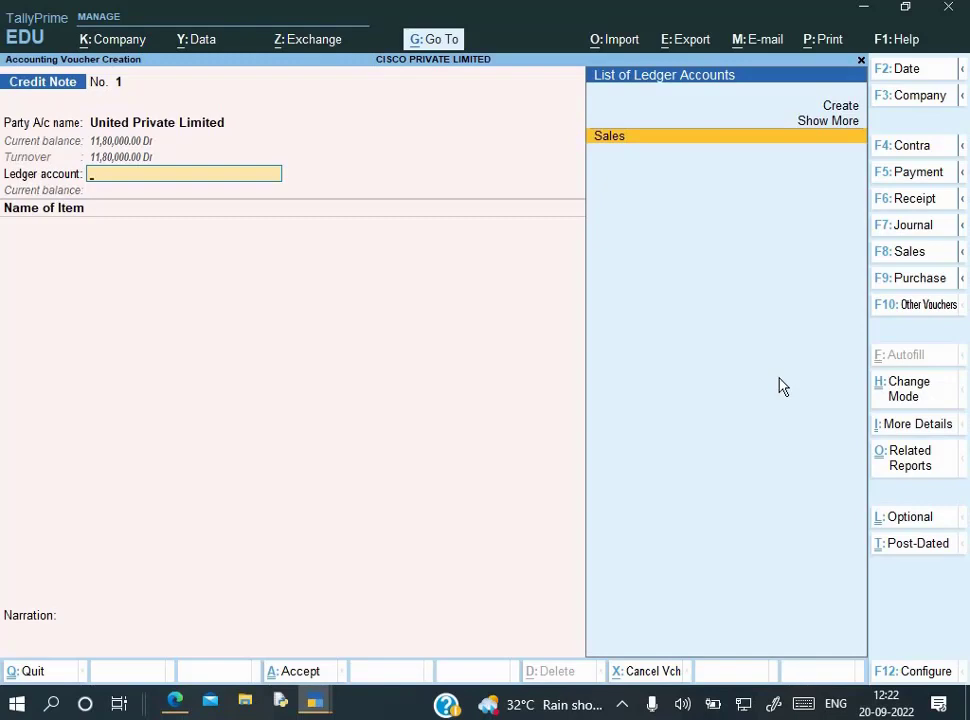
# Post a Hitachi 12 AC line to Sales at 50,000.00, quantity corrected to 4 Pcs
pyautogui.press('Return')
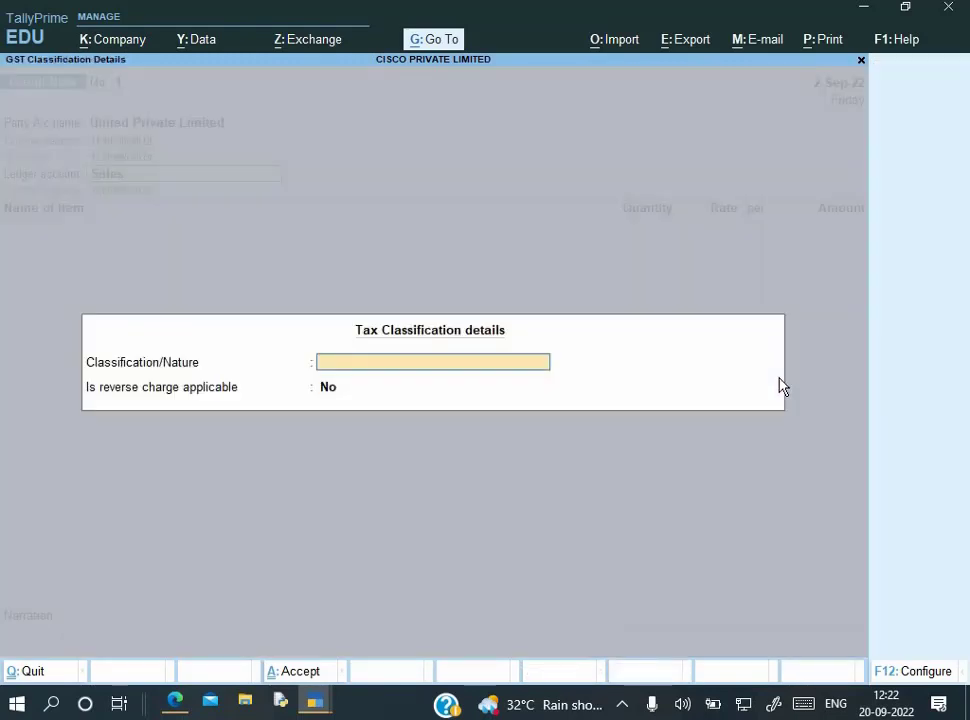
pyautogui.press('Return')
pyautogui.press('Return')
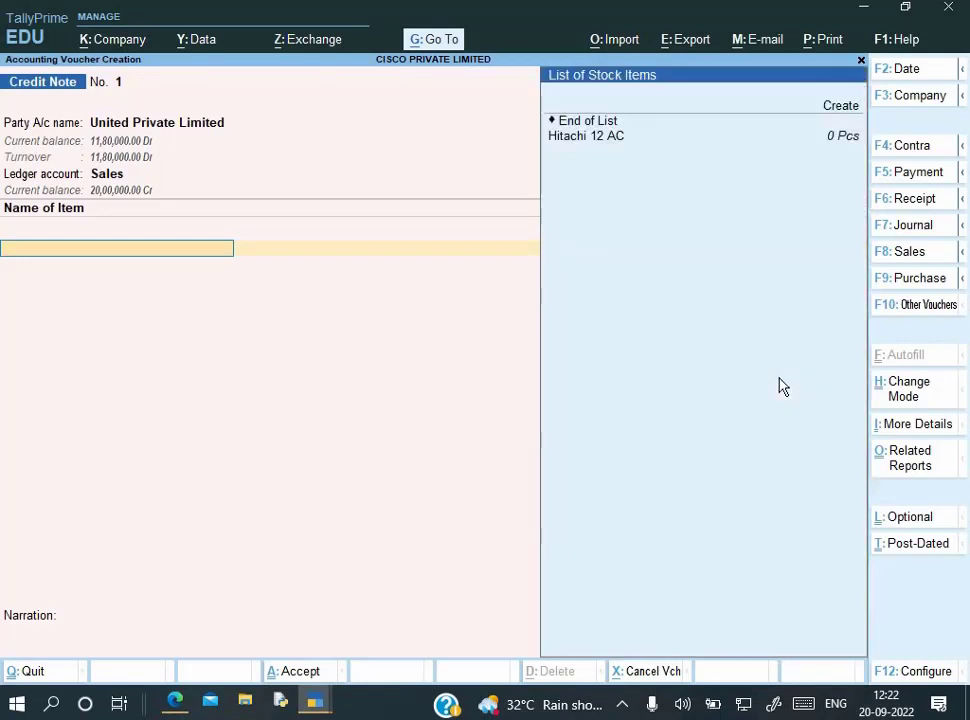
pyautogui.press('Return')
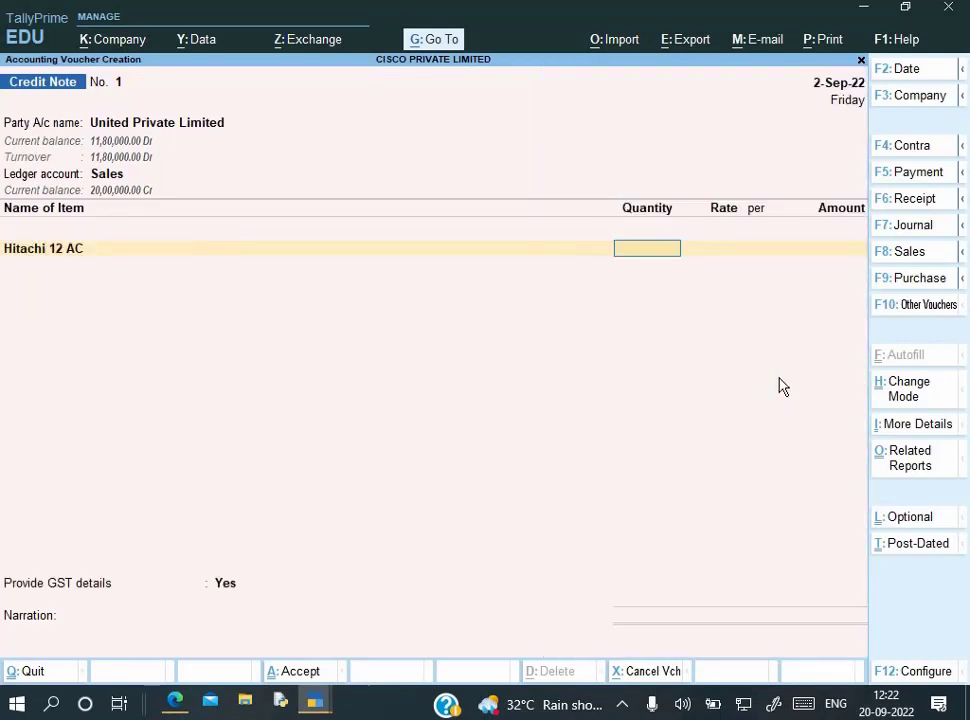
pyautogui.write('45')
pyautogui.press('BackSpace')
pyautogui.press('BackSpace')
pyautogui.write('5')
pyautogui.press('Return')
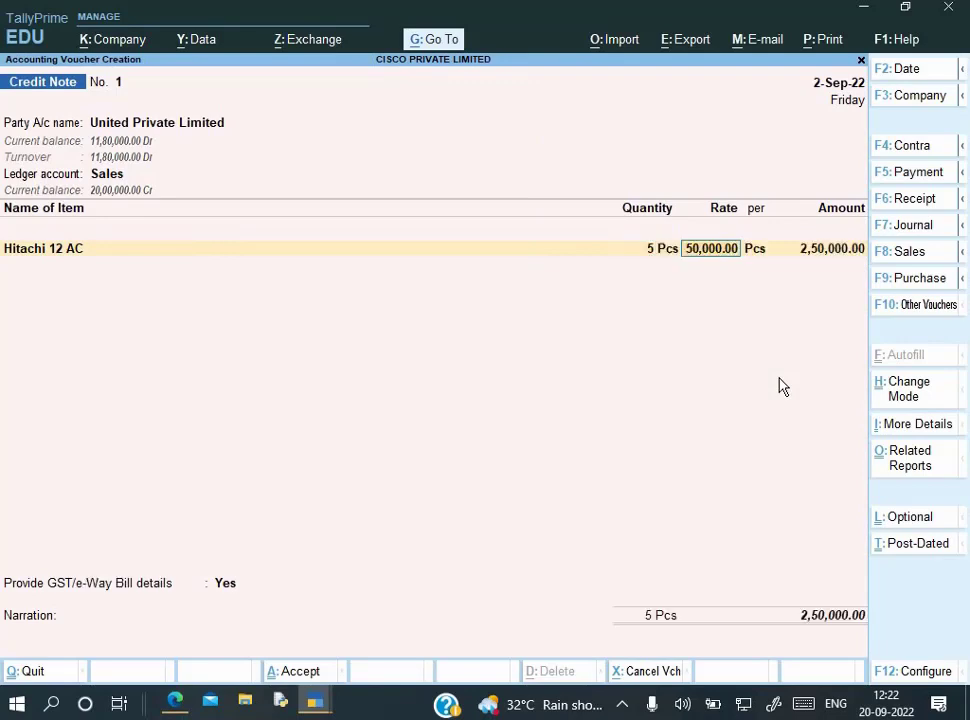
pyautogui.hotkey('alt', 'Tab')
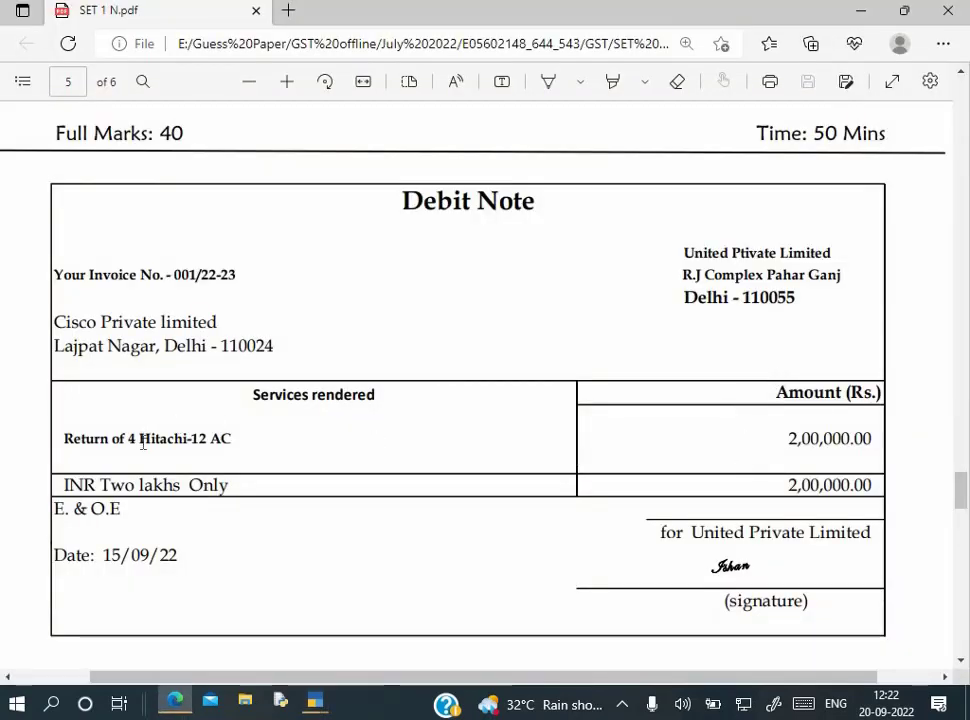
pyautogui.hotkey('alt', 'Tab')
pyautogui.hotkey('shift', 'Tab')
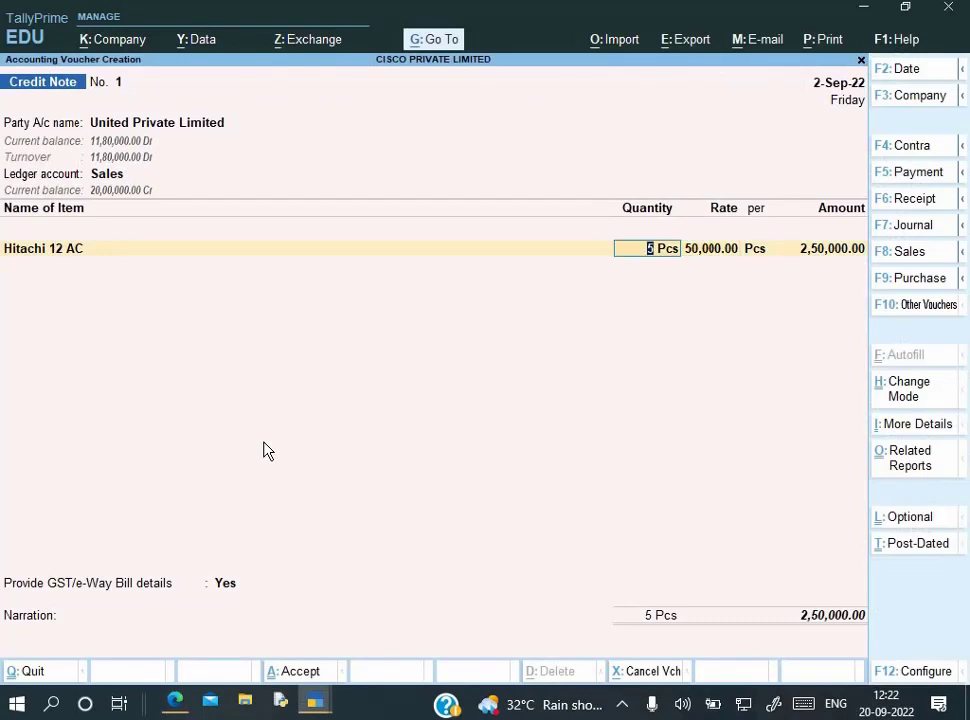
pyautogui.write('4')
pyautogui.press('Return')
# Accept the 2,00,000.00 item amount and add Output CGST of 18,000.00
pyautogui.press('Return')
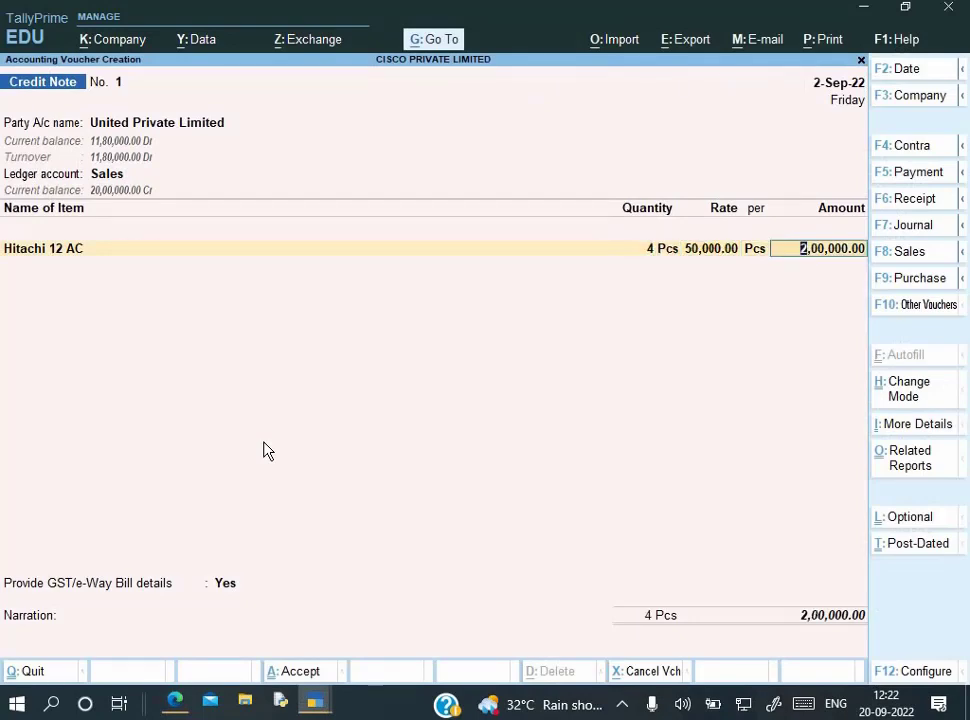
pyautogui.press('Return')
pyautogui.press('Return')
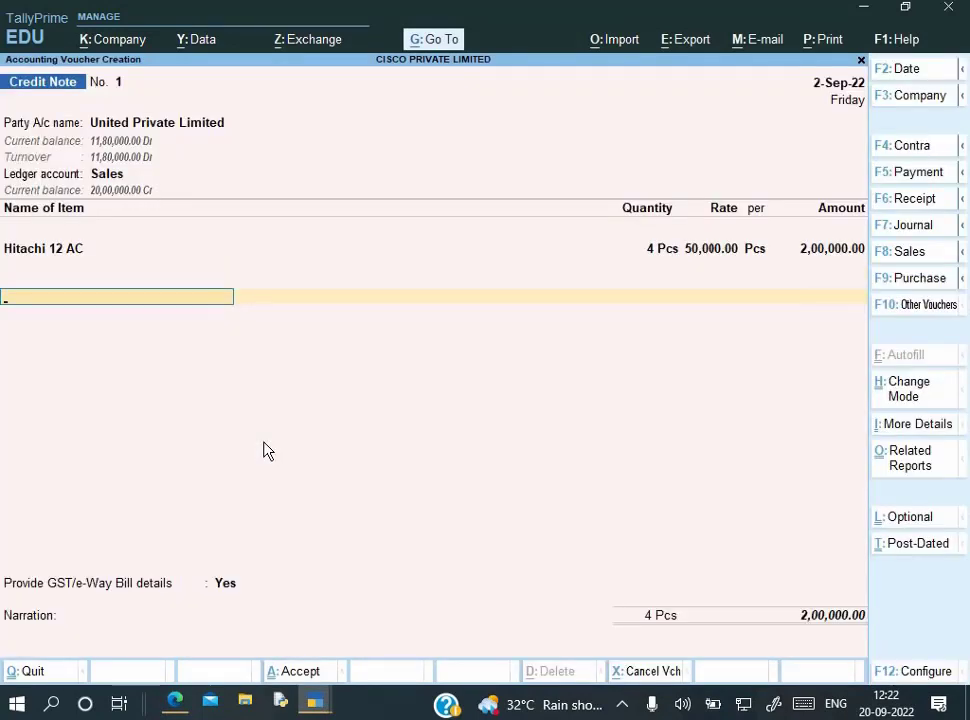
pyautogui.write('O')
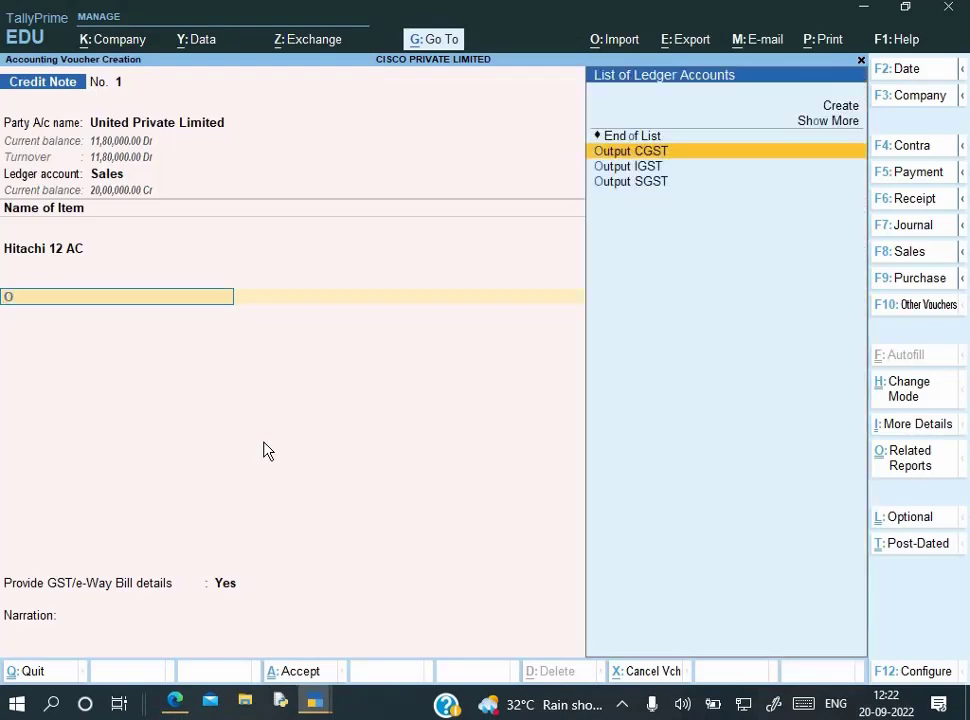
pyautogui.press('Down')
pyautogui.press('Up')
pyautogui.hotkey('alt', 'Tab')
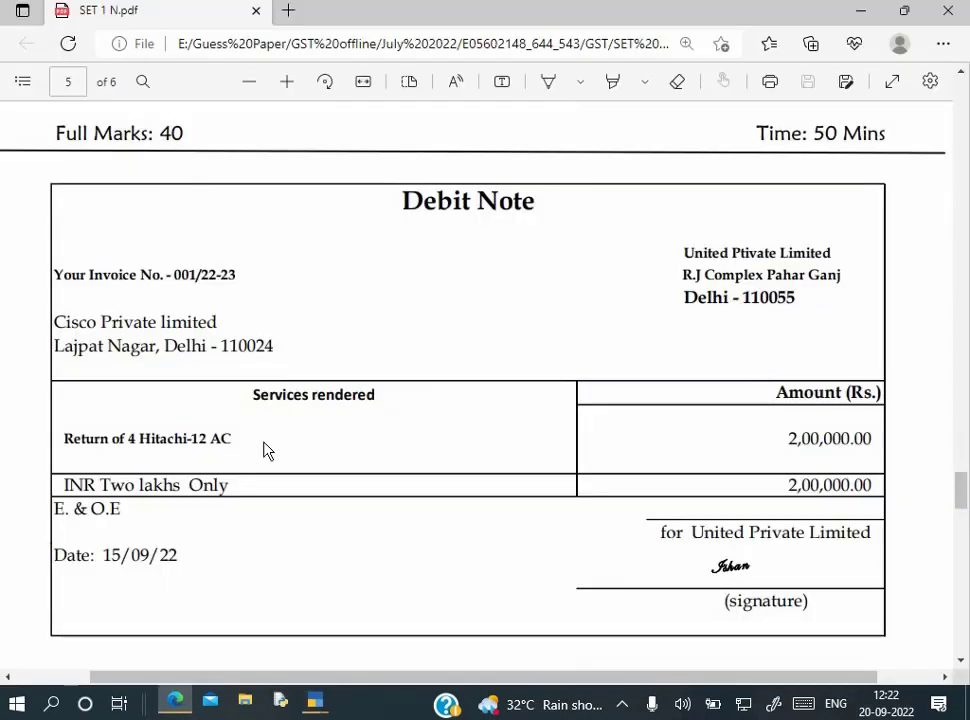
pyautogui.hotkey('alt', 'Tab')
pyautogui.press('Return')
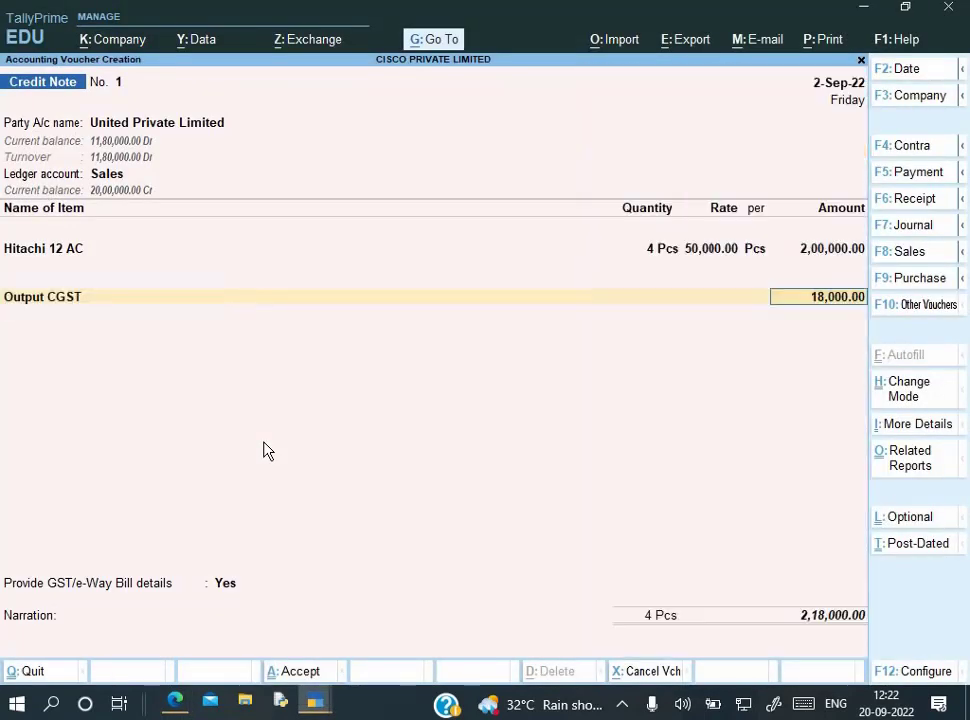
pyautogui.press('Return')
# Add Output SGST of 18,000.00 and answer No to GST/e-Way Bill details
pyautogui.write('O')
pyautogui.press('Down')
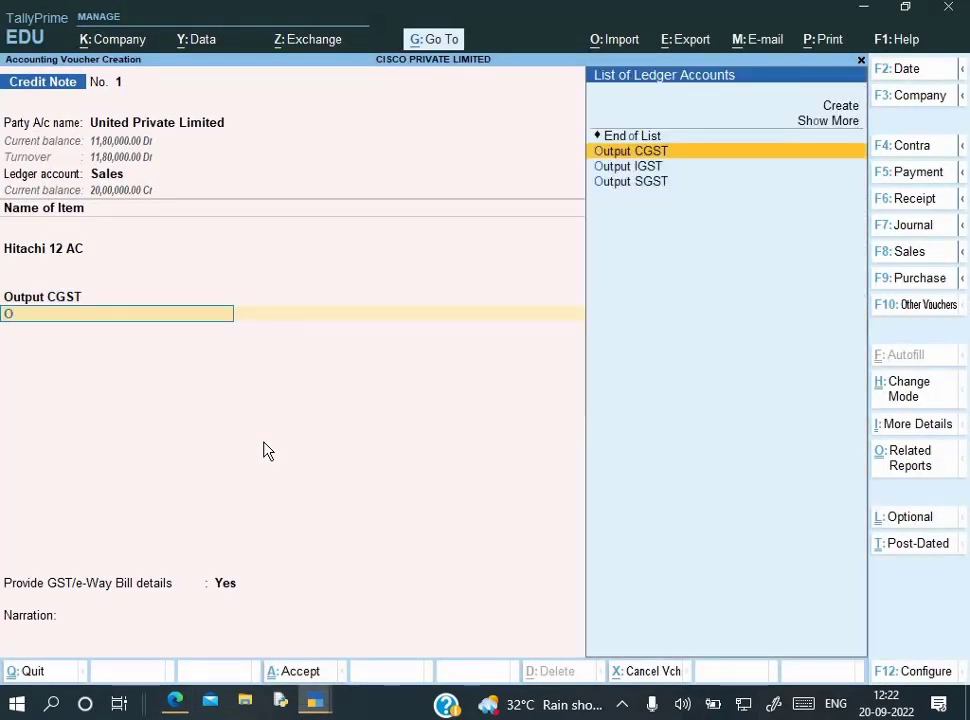
pyautogui.press('Down')
pyautogui.press('Down')
pyautogui.press('Return')
pyautogui.press('Return')
pyautogui.press('Return')
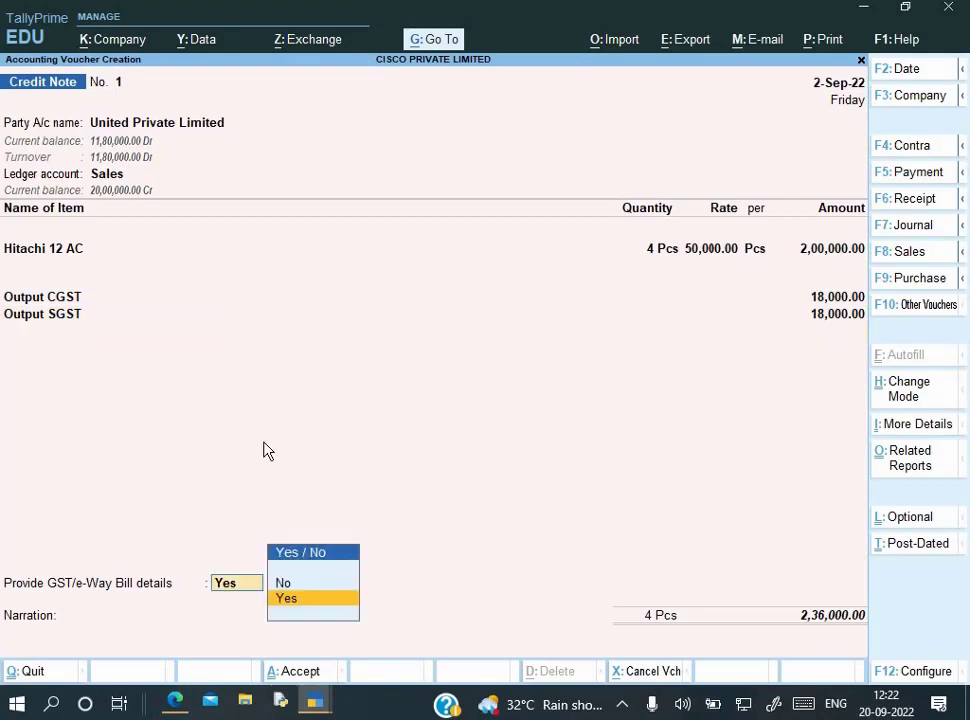
pyautogui.press('Return')
pyautogui.press('Escape')
pyautogui.press('Up')
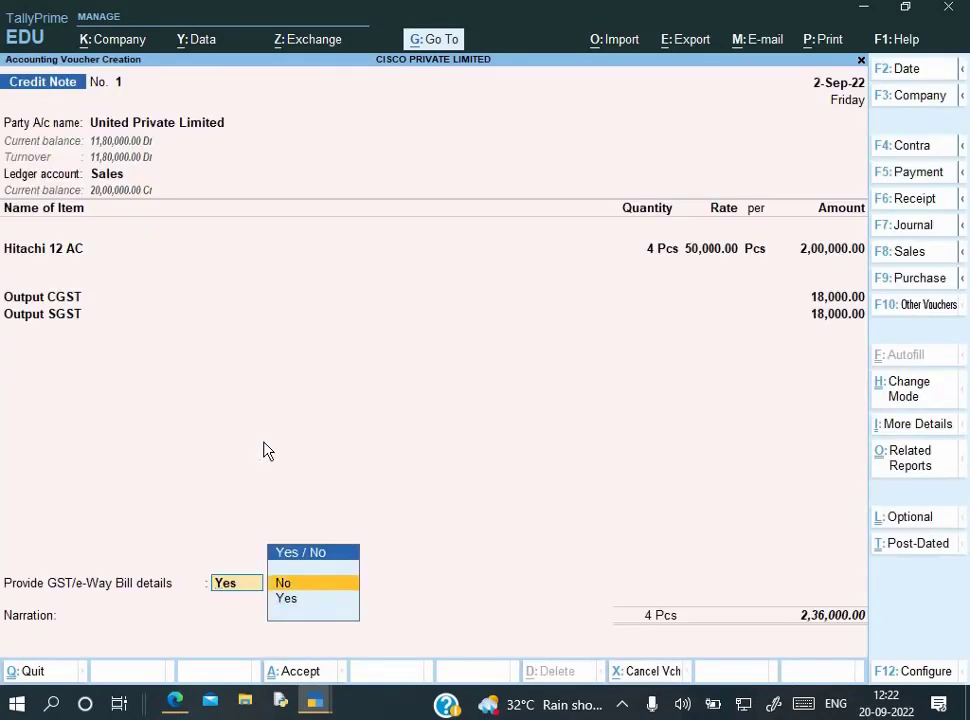
pyautogui.press('Return')
pyautogui.press('Return')
pyautogui.press('Return')
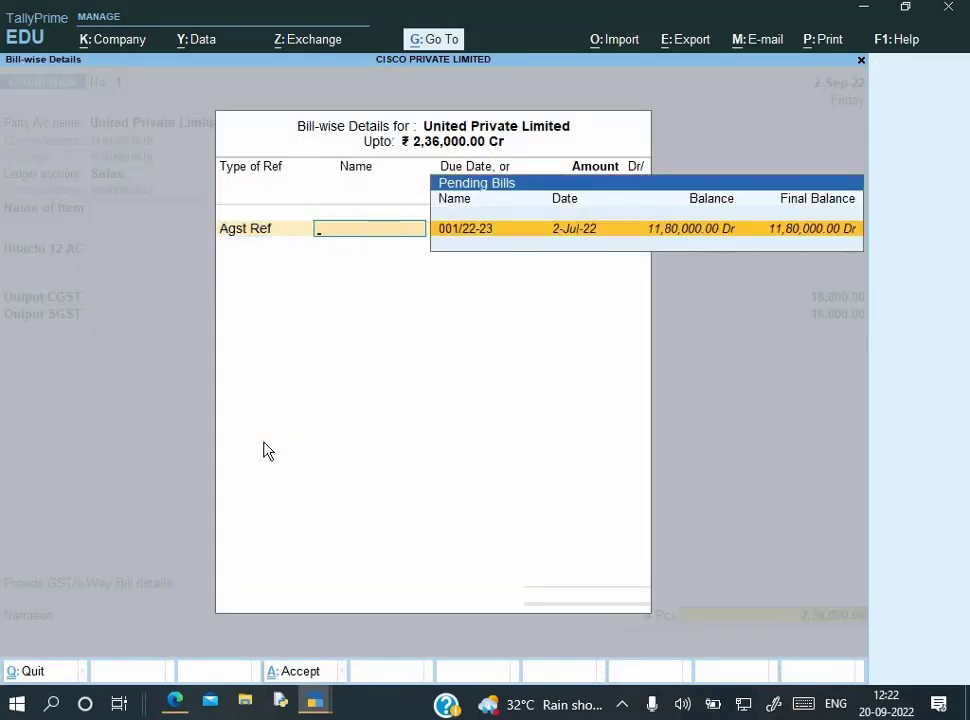
# Switch GST details back to Yes and choose 01-Sales Return as the note reason
pyautogui.press('Escape')
pyautogui.press('Escape')
pyautogui.press('Up')
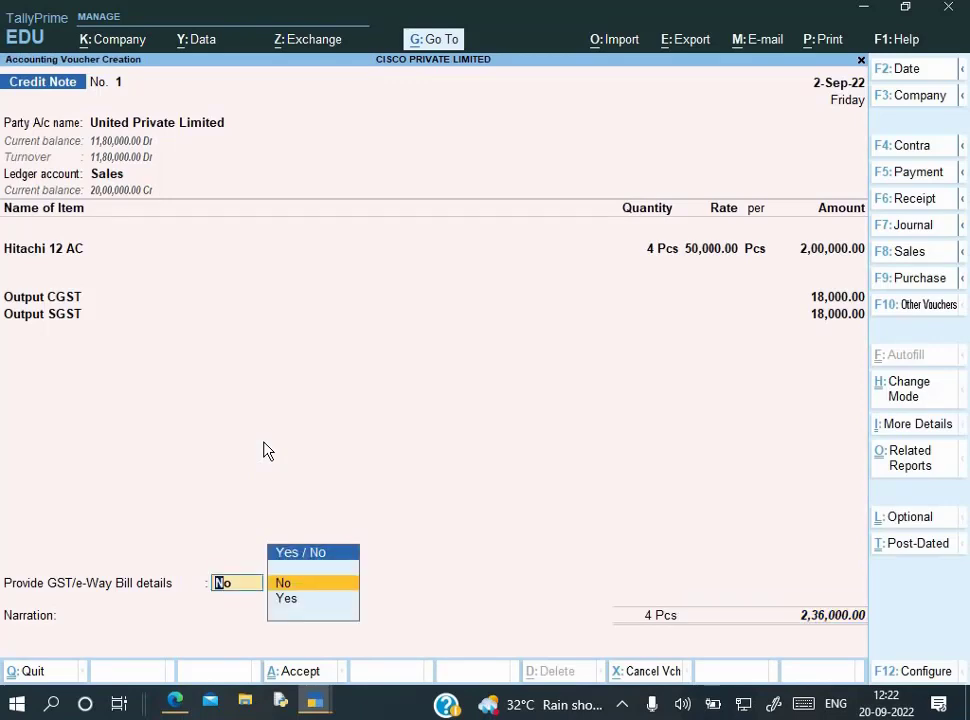
pyautogui.press('Up')
pyautogui.press('Return')
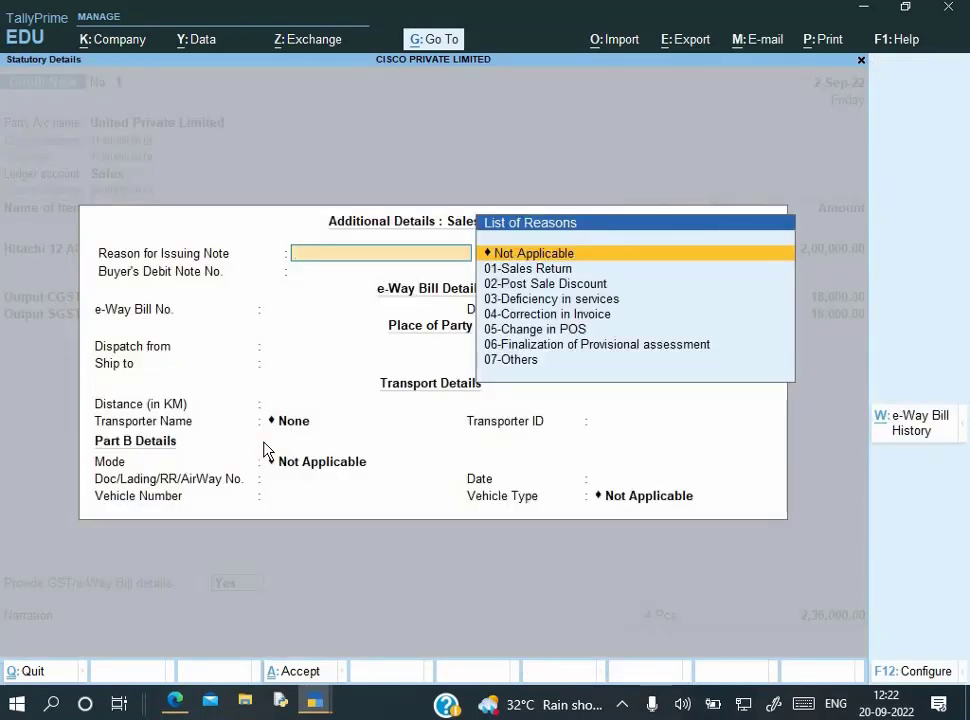
pyautogui.press('Down')
pyautogui.press('Return')
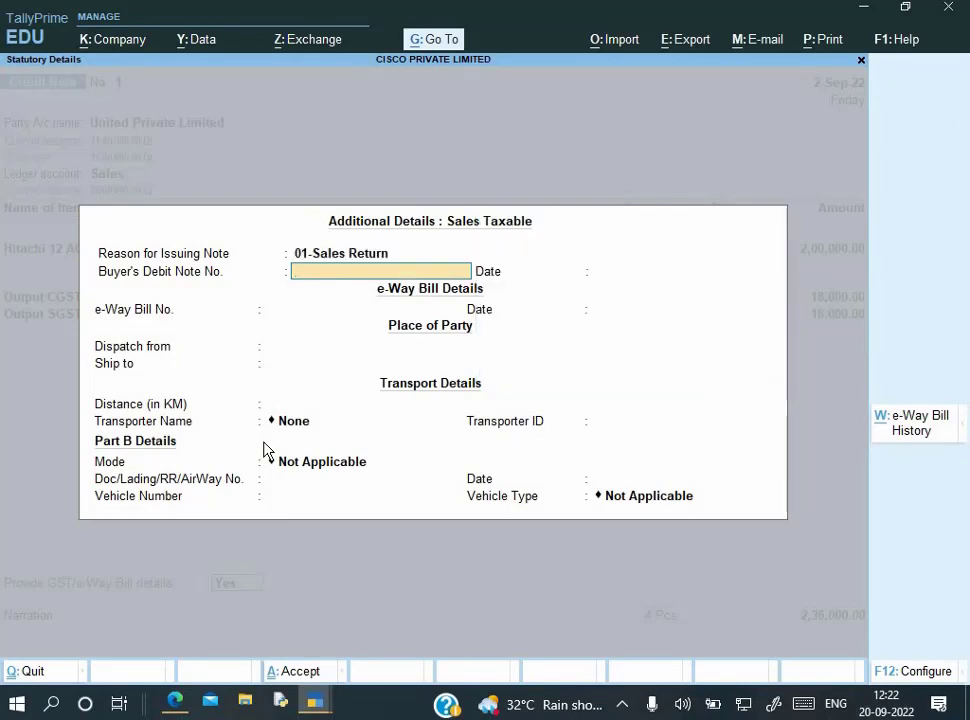
# Check the debit note PDF and accept buyer's debit note number 1
pyautogui.hotkey('alt', 'Tab')
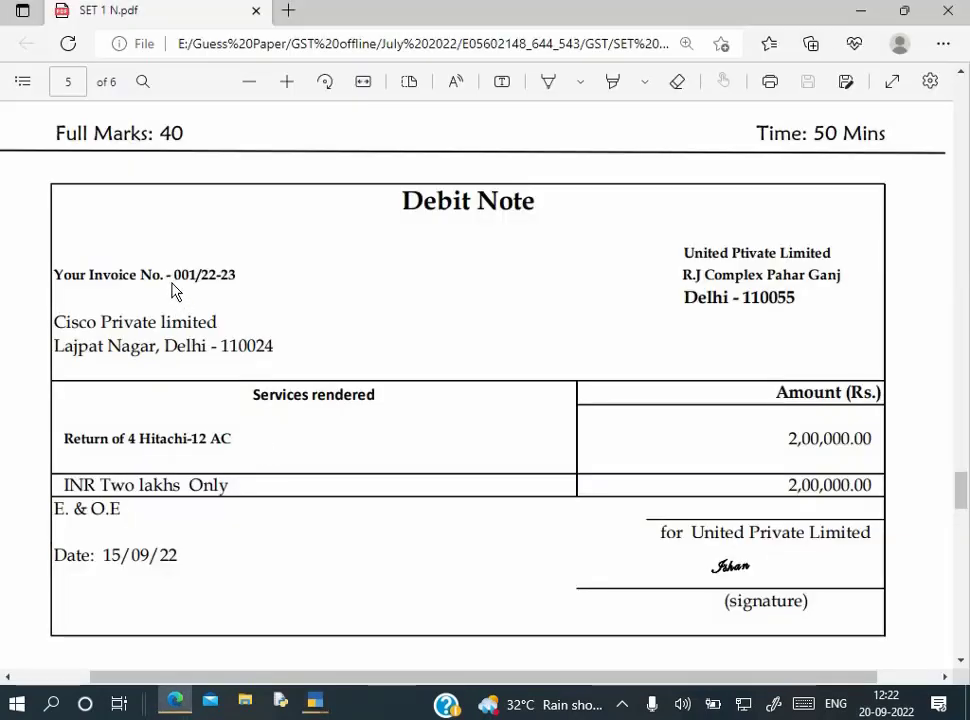
pyautogui.moveTo(173, 277); pyautogui.dragTo(238, 278)
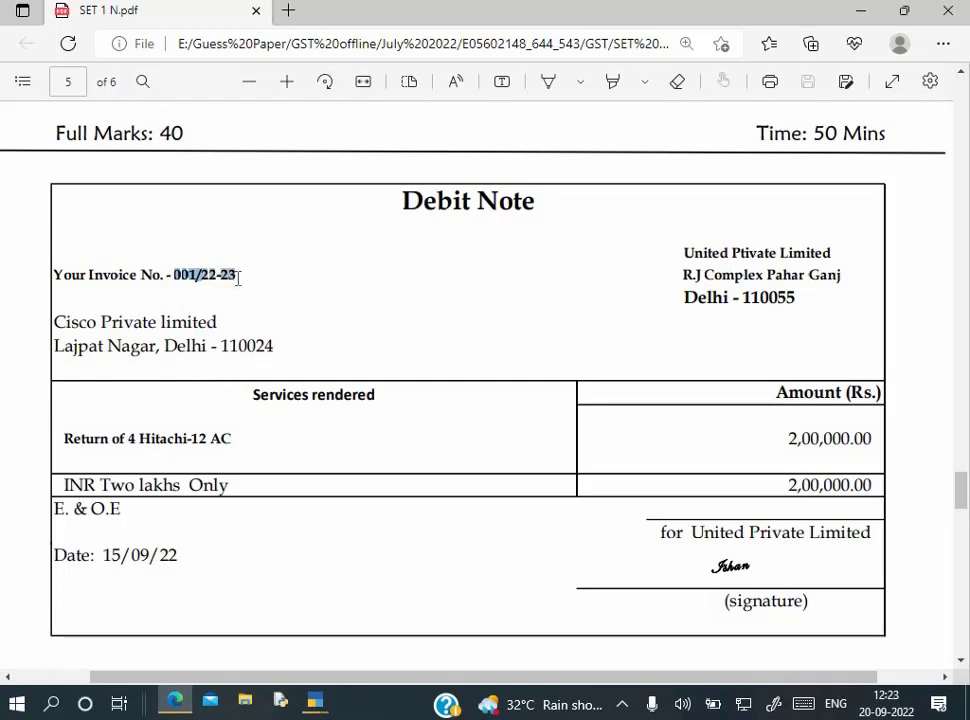
pyautogui.hotkey('ctrl', 'c')
pyautogui.click(145, 303)
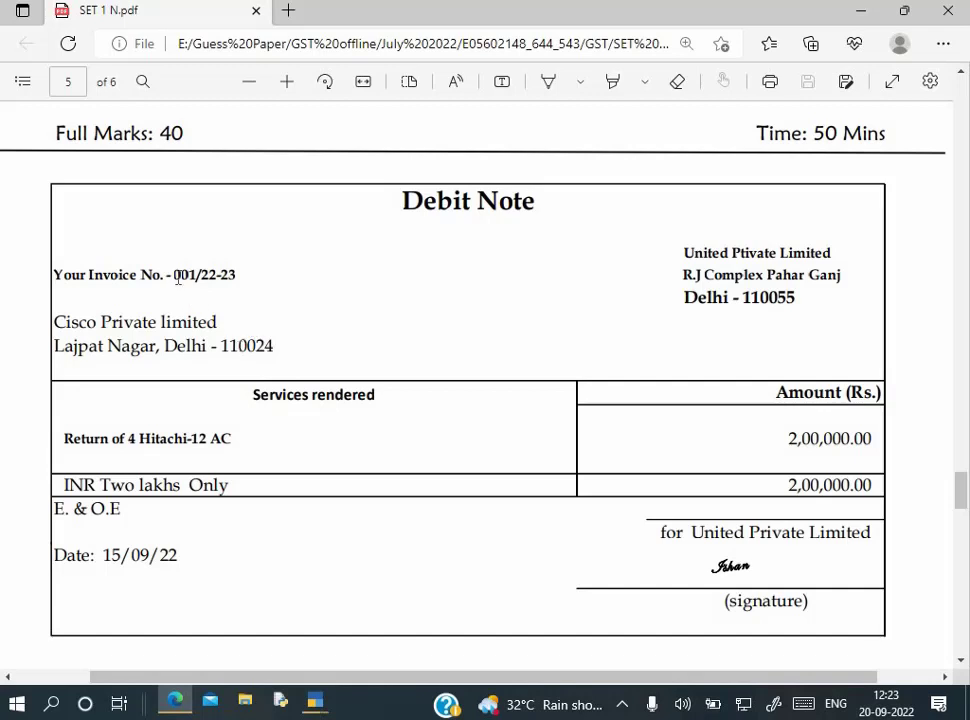
pyautogui.moveTo(176, 276); pyautogui.dragTo(233, 276)
pyautogui.click(543, 375)
pyautogui.hotkey('alt', 'Tab')
pyautogui.press('Return')
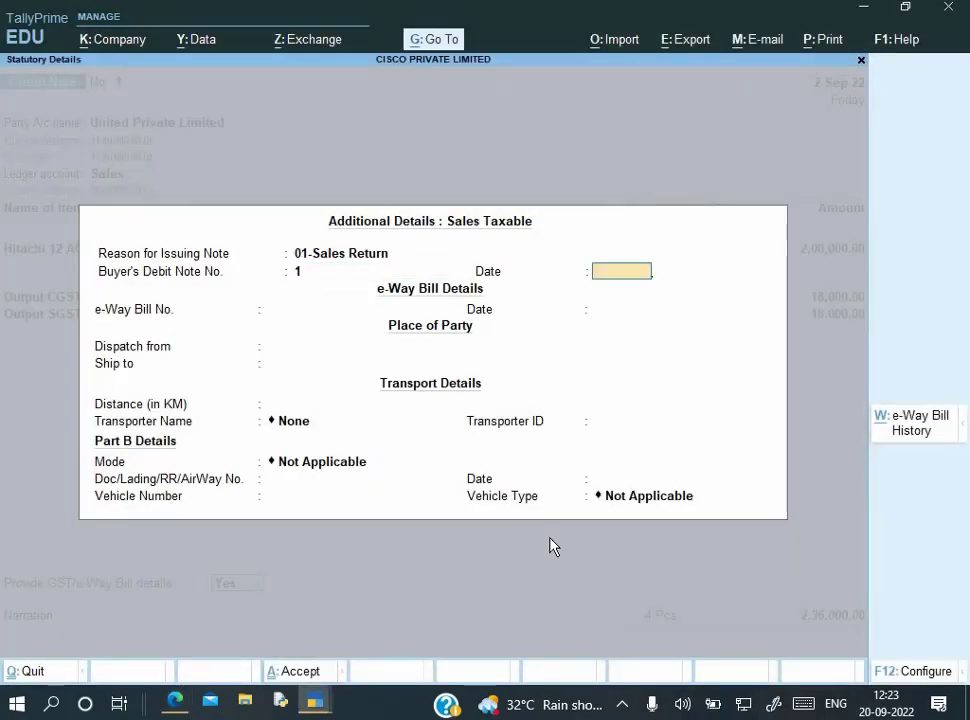
# Date the buyer's debit note 2-Sep-22, skip dispatch details, and accept the additional details
pyautogui.hotkey('alt', 'Tab')
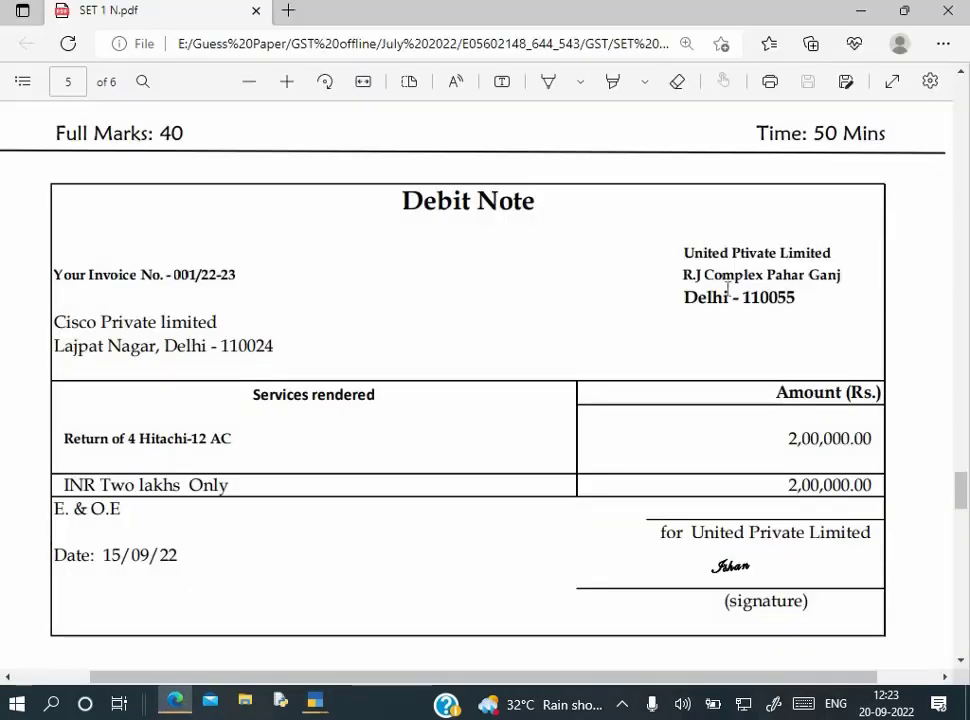
pyautogui.hotkey('alt', 'Tab')
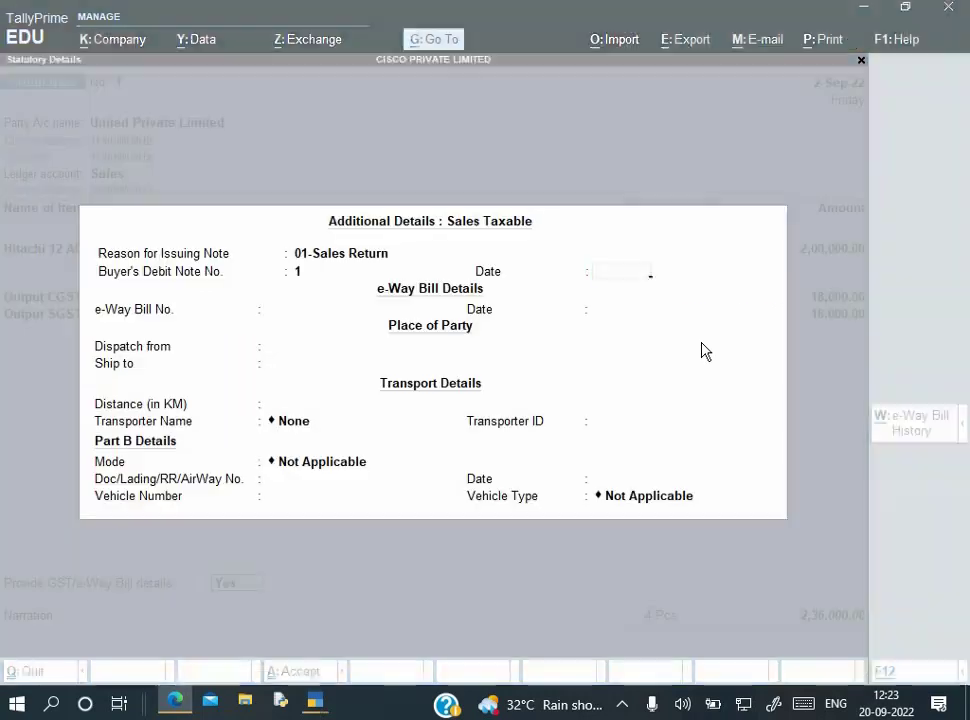
pyautogui.hotkey('alt', 'Tab')
pyautogui.hotkey('alt', 'Tab')
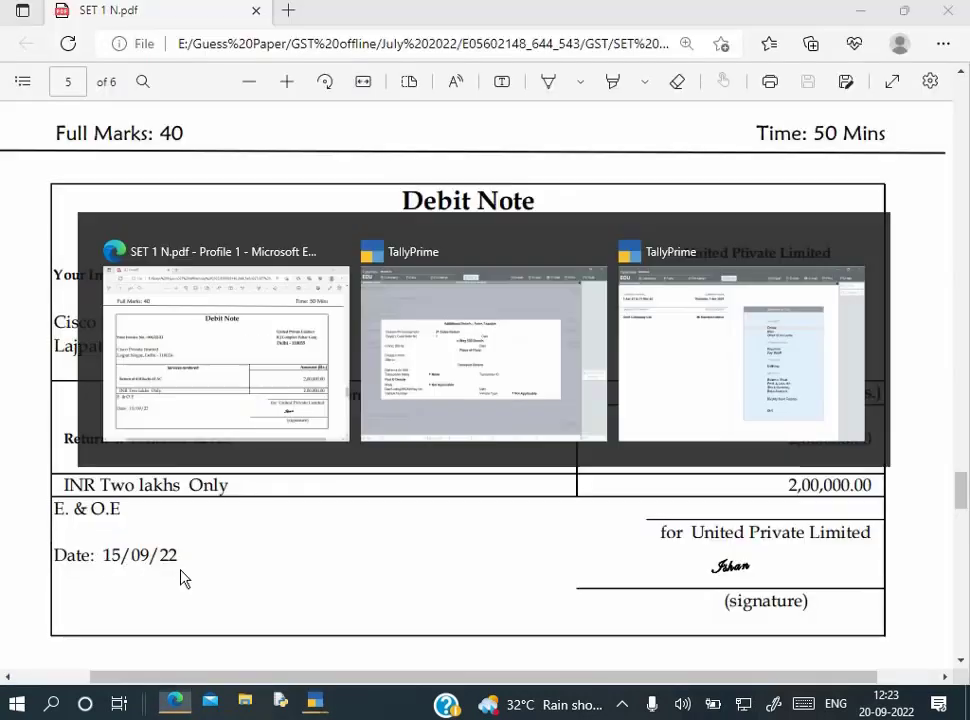
pyautogui.write('2-9')
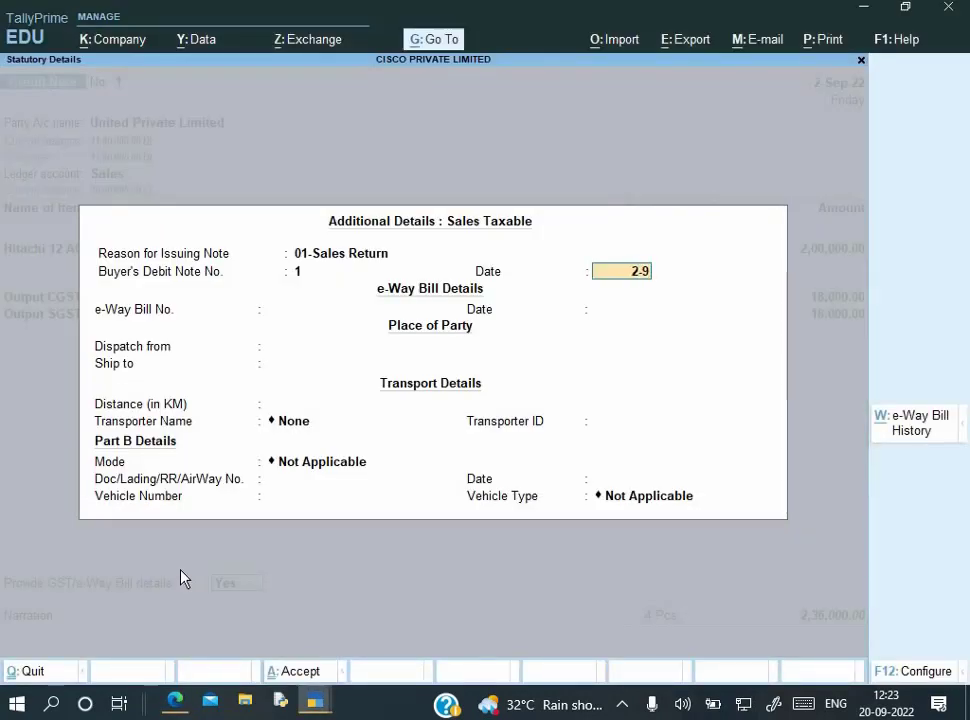
pyautogui.press('Return')
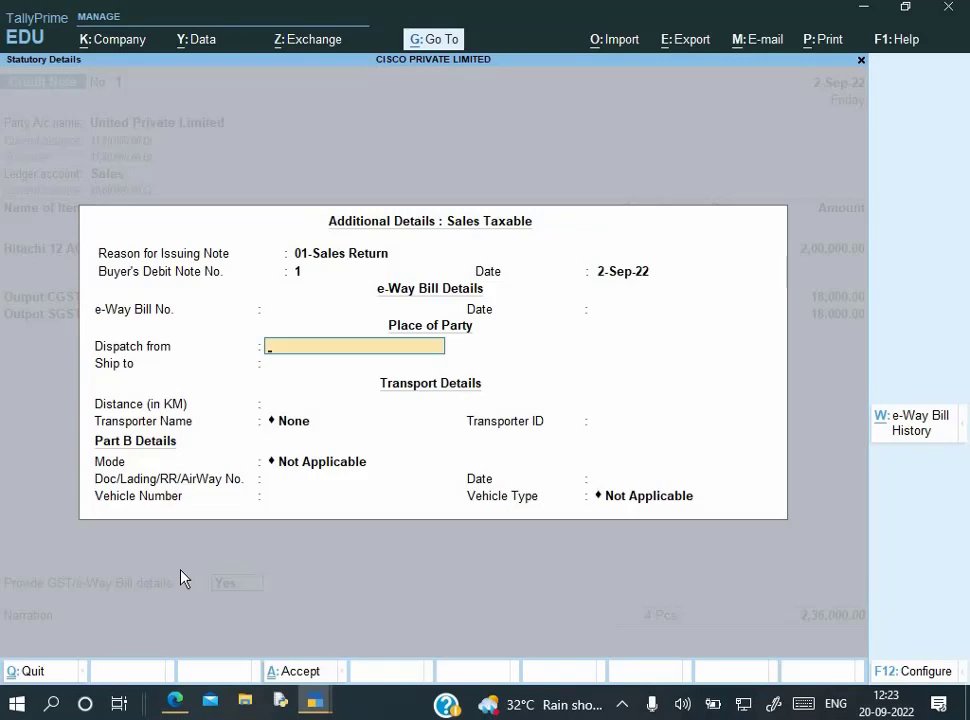
pyautogui.press('Return')
pyautogui.hotkey('ctrl', 'a')
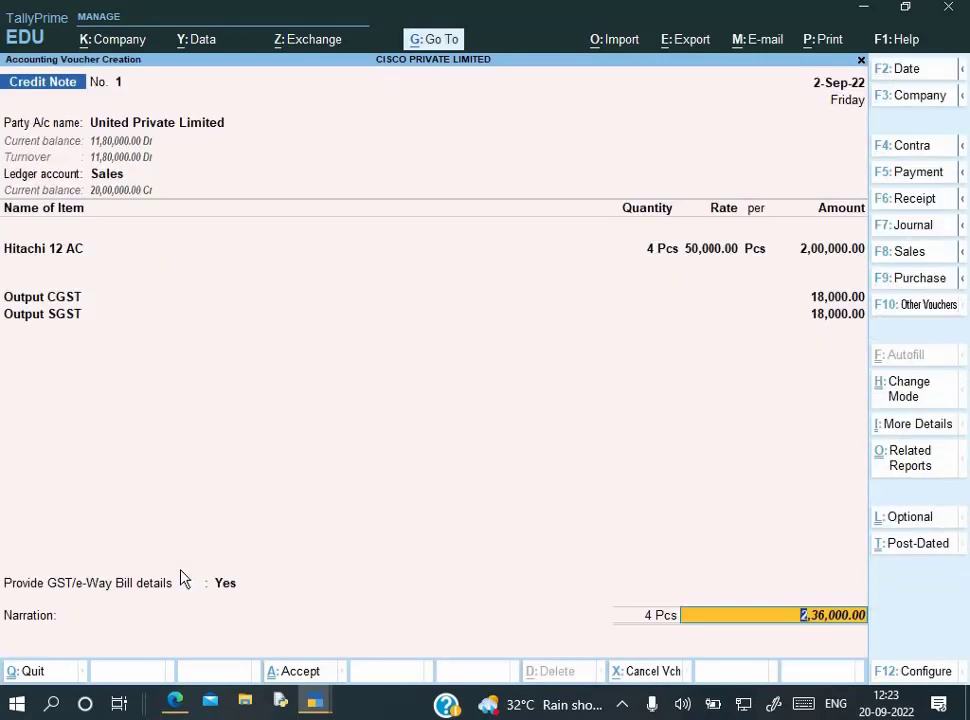
# Allocate 2,36,000.00 Cr against bill 001/22-23 and enter narration 'Being goods return'
pyautogui.press('Return')
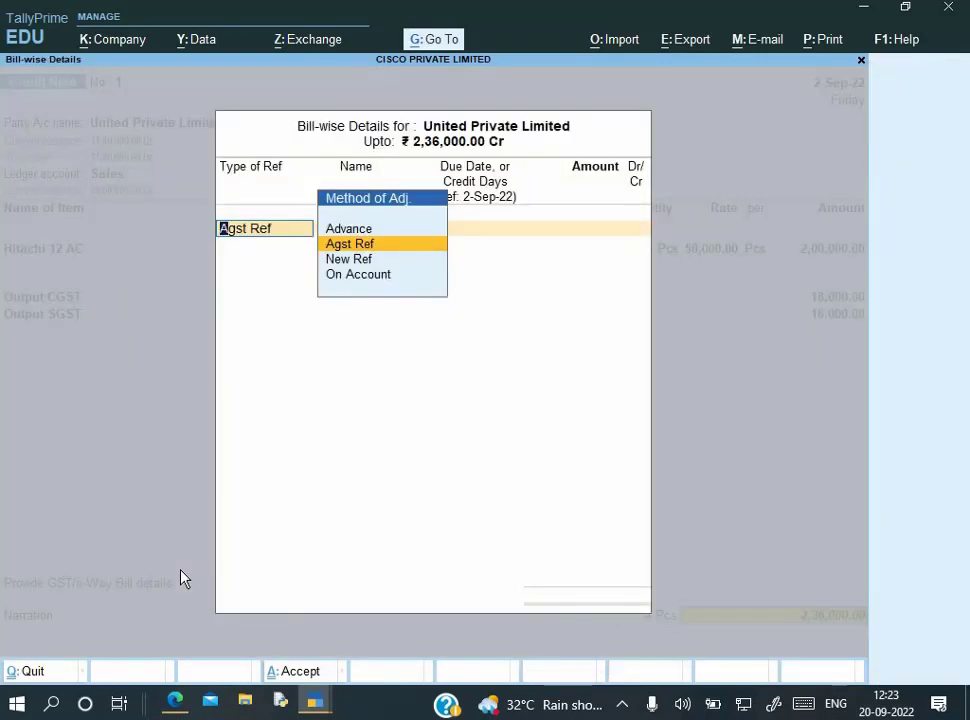
pyautogui.press('Return')
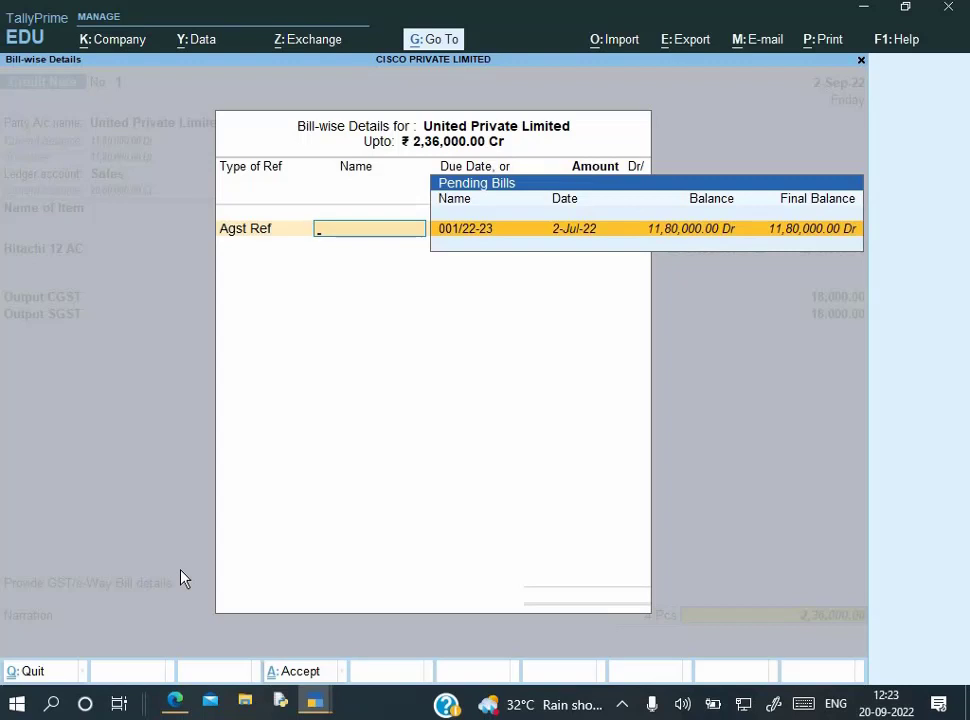
pyautogui.press('Return')
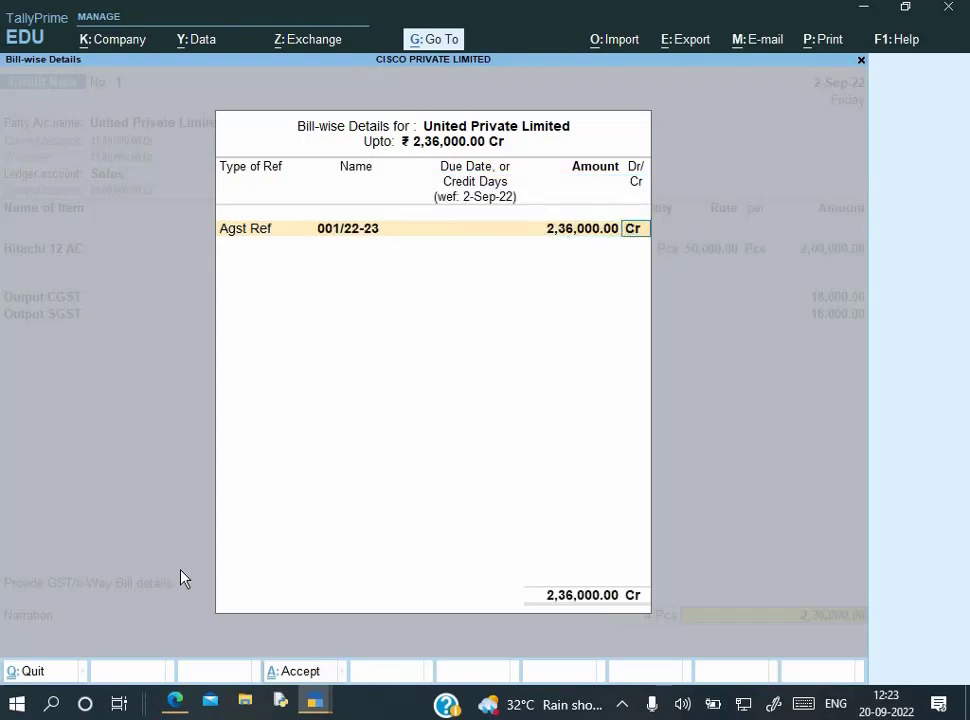
pyautogui.press('Return')
pyautogui.write('Be')
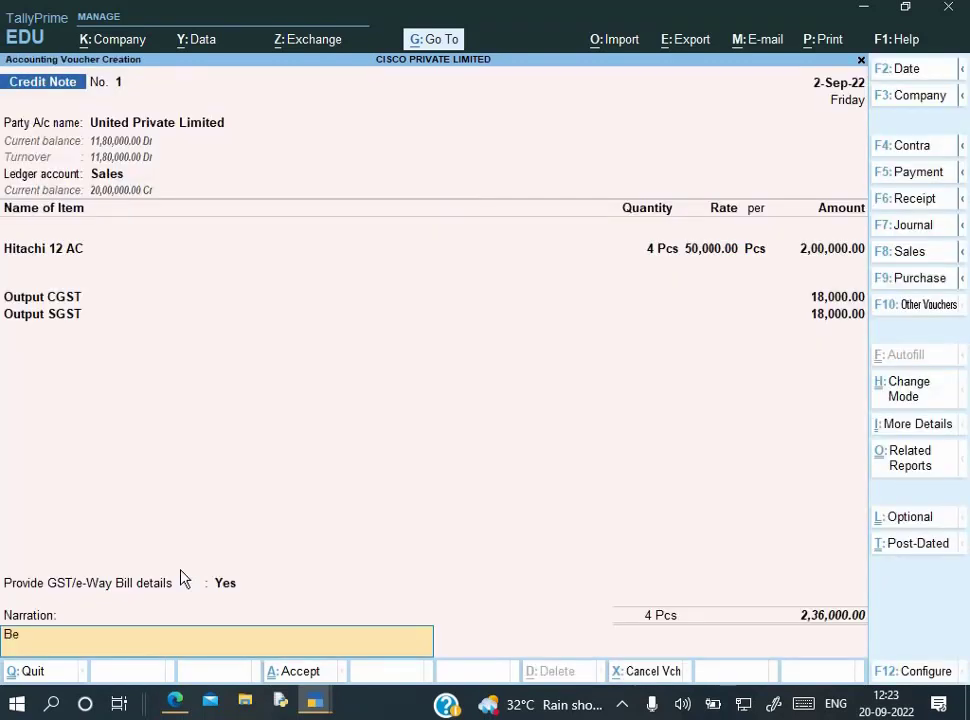
pyautogui.write('ing goods return')
pyautogui.press('Return')
pyautogui.press('Return')
# Find Satyam Infotech's debit note in the PDF: 5 Hitachi-12 ACs returned against invoice 002/22-23
pyautogui.hotkey('alt', 'Tab')
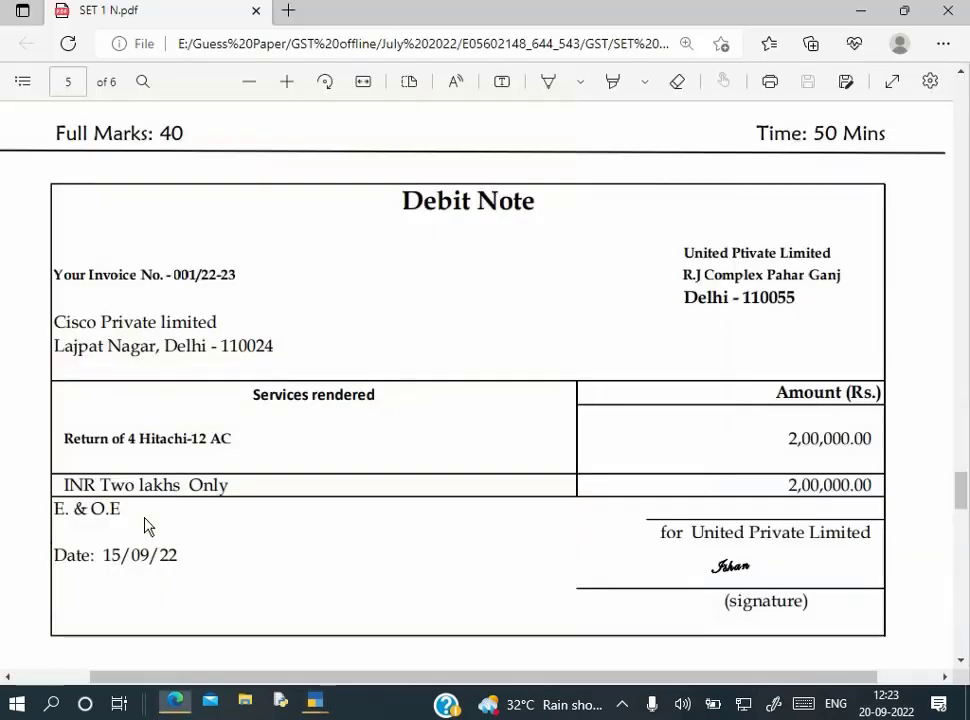
pyautogui.scroll(-3, 177, 503)
pyautogui.scroll(-4, 177, 503)
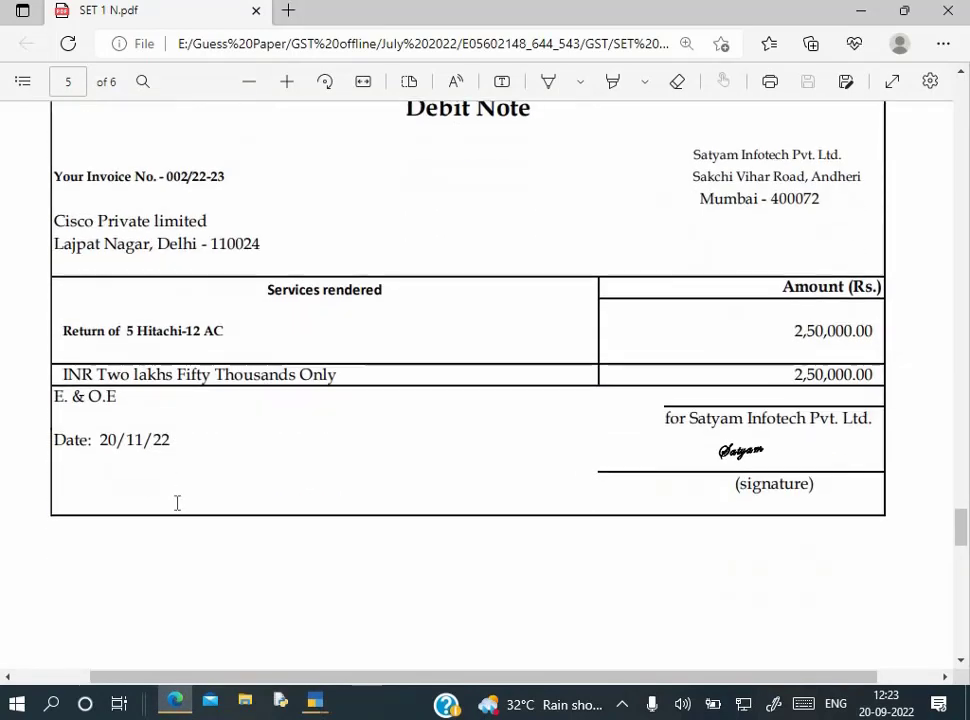
pyautogui.scroll(1, 204, 272)
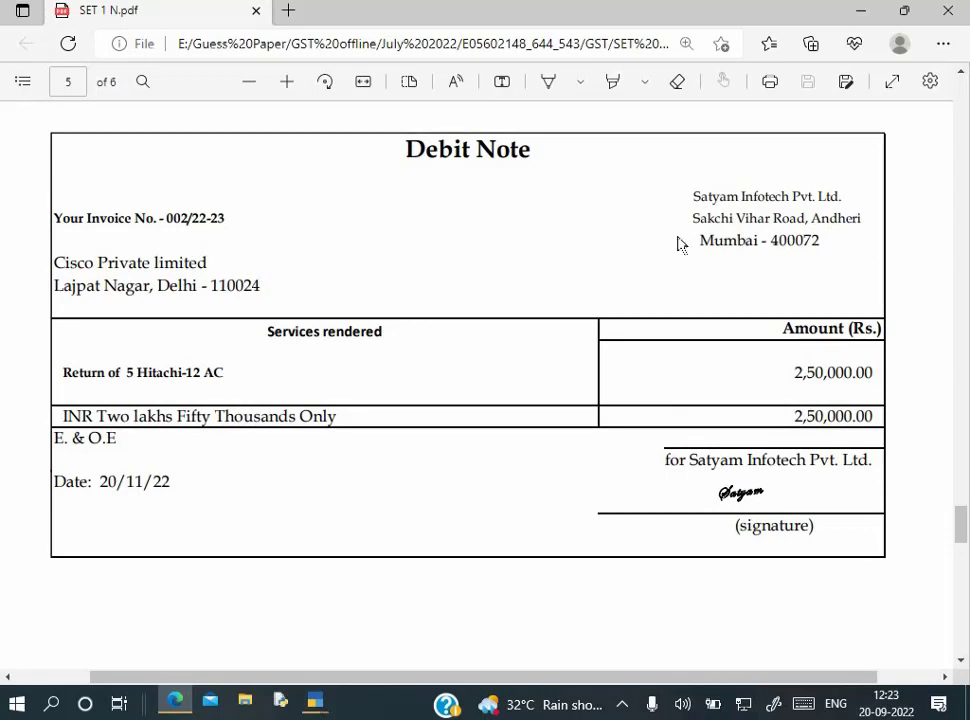
pyautogui.moveTo(690, 195); pyautogui.dragTo(784, 197)
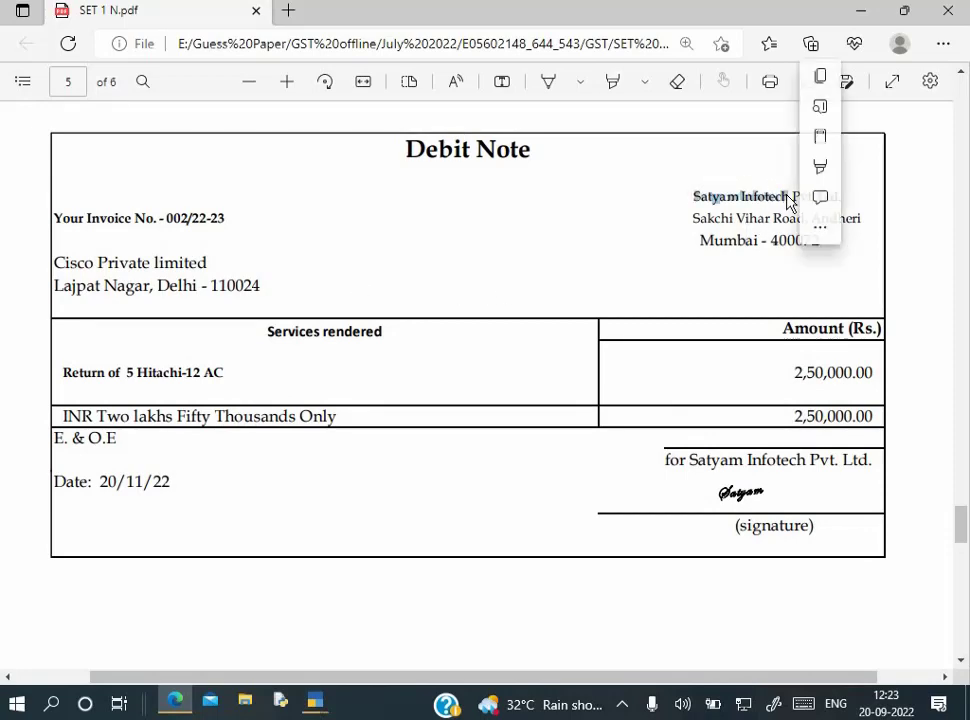
pyautogui.hotkey('alt', 'Tab')
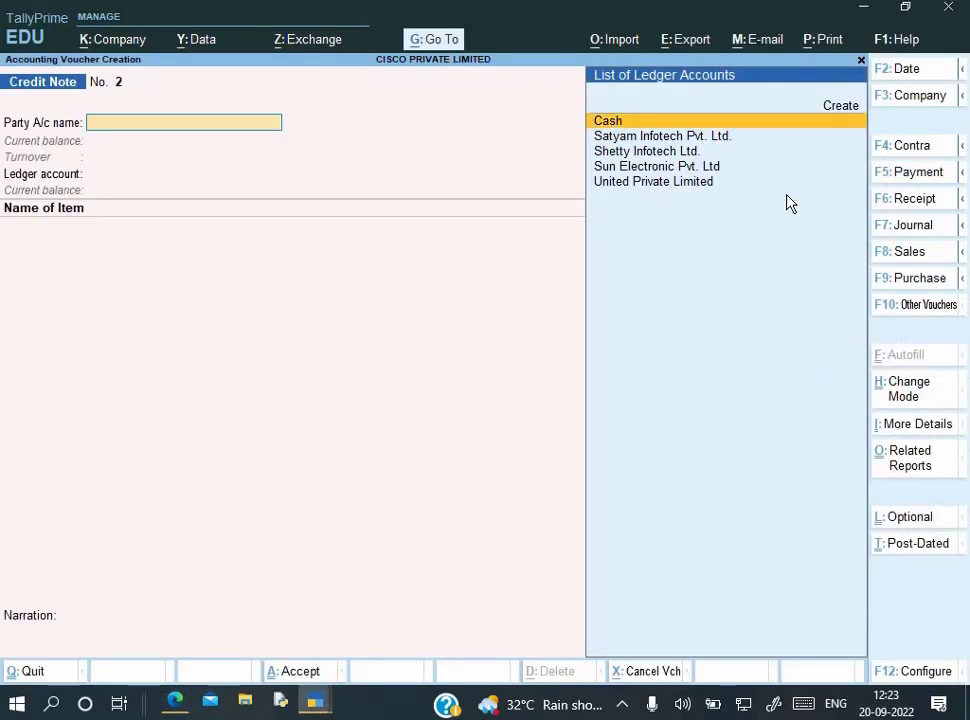
# Date credit note No. 2 to 2-Nov-22 and select Satyam Infotech Pvt. Ltd. as the party
pyautogui.hotkey('alt', 'Tab')
pyautogui.hotkey('alt', 'Tab')
pyautogui.press('F2')
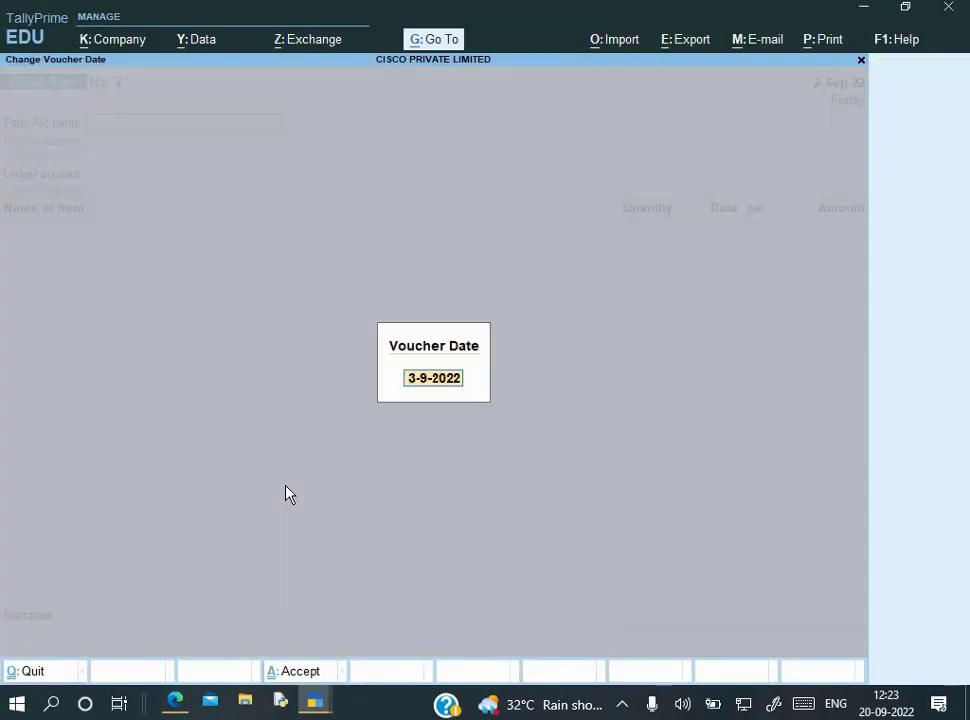
pyautogui.write('2-11')
pyautogui.press('Return')
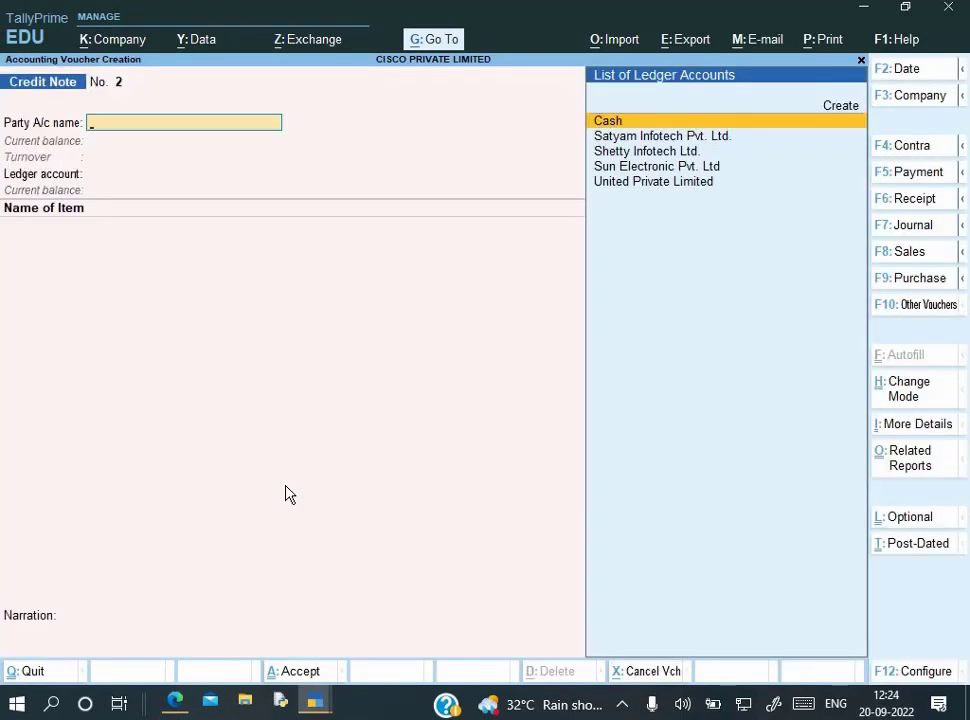
pyautogui.press('Down')
pyautogui.press('Down')
pyautogui.press('Down')
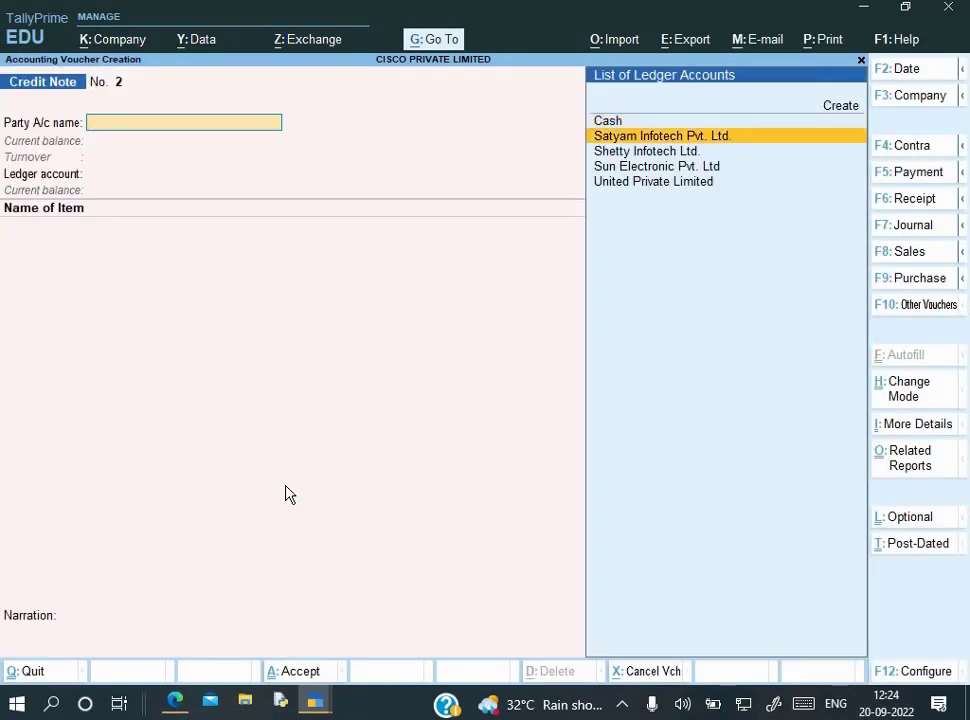
pyautogui.press('Up')
pyautogui.press('Up')
pyautogui.press('Down')
pyautogui.press('Up')
pyautogui.press('Return')
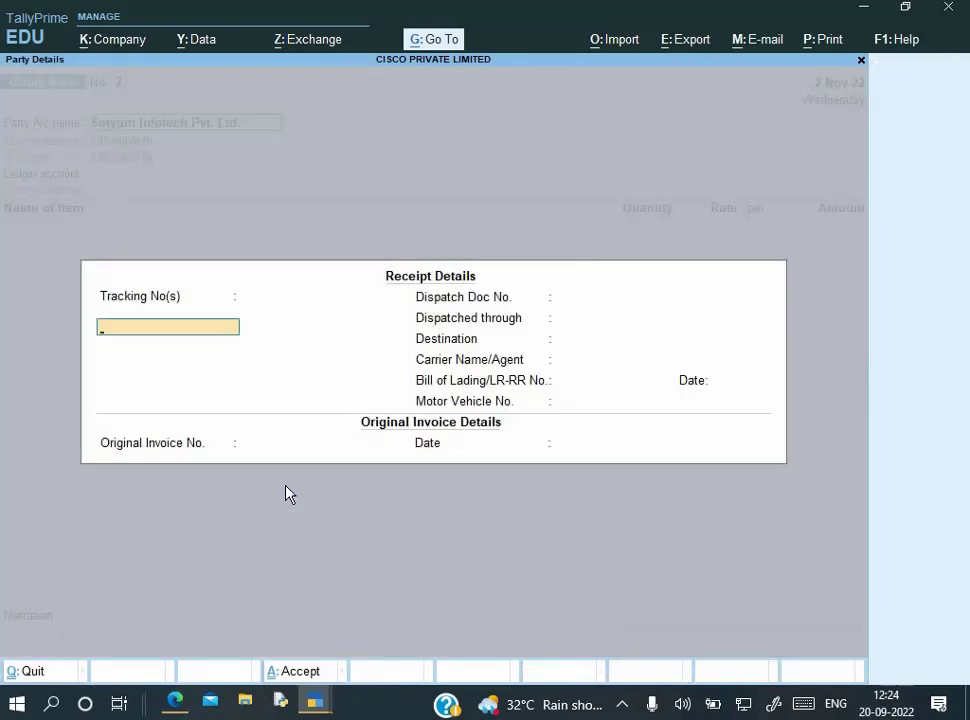
pyautogui.press('Return')
pyautogui.press('Return')
pyautogui.press('Return')
pyautogui.press('Return')
pyautogui.press('Return')
pyautogui.press('Return')
pyautogui.press('Return')
pyautogui.press('Return')
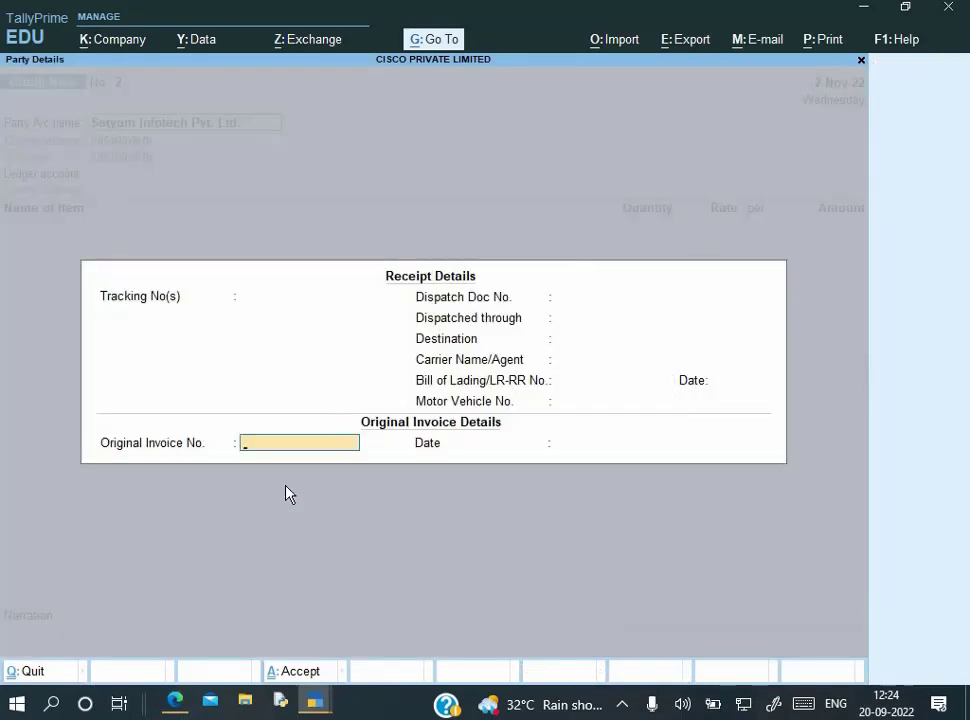
# Enter original invoice 002/22-23 dated 2-9 and accept the Maharashtra party details
pyautogui.hotkey('alt', 'Tab')
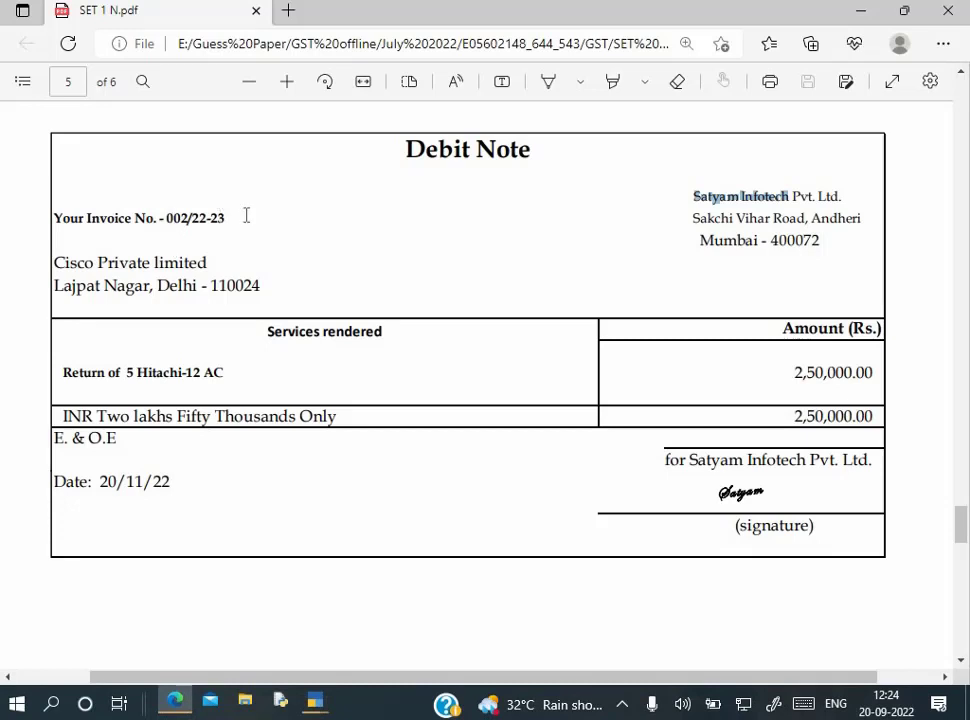
pyautogui.doubleClick(246, 216)
pyautogui.hotkey('ctrl', 'c')
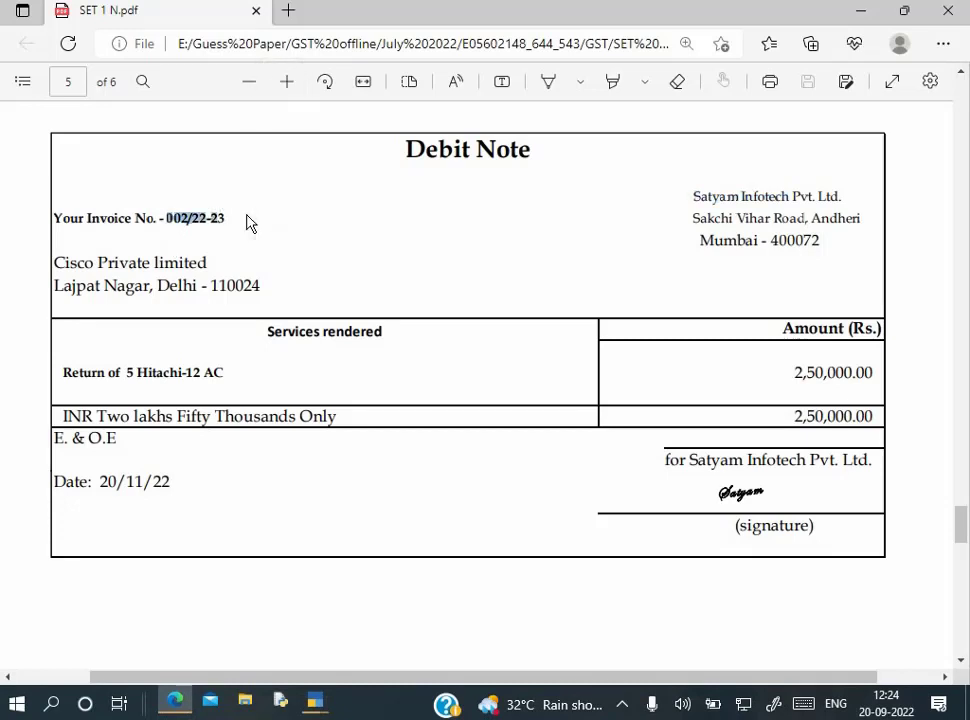
pyautogui.hotkey('alt', 'Tab')
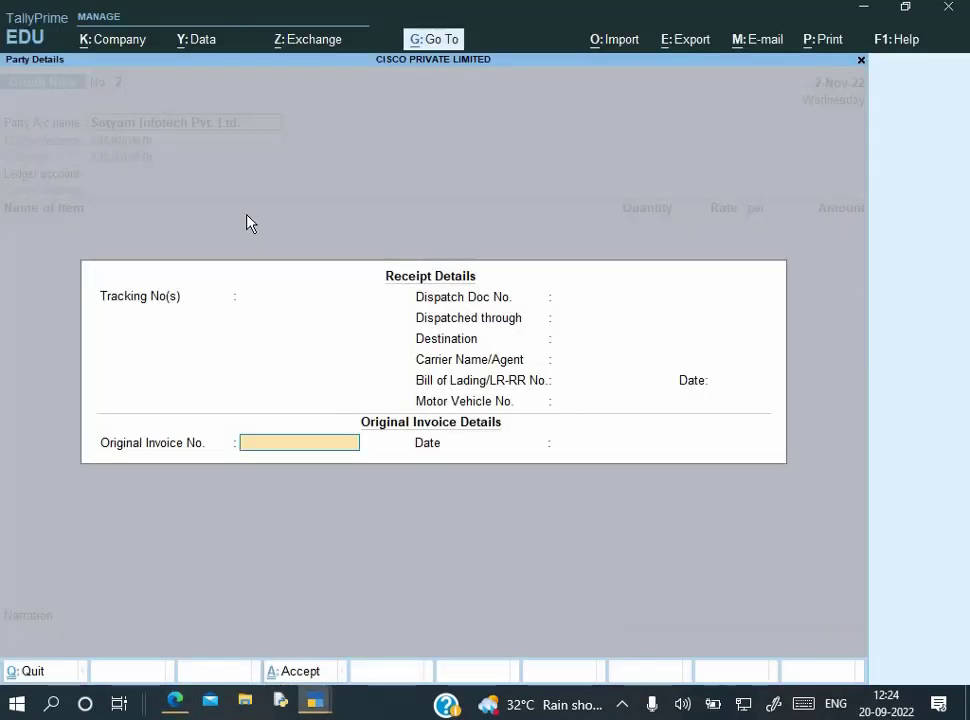
pyautogui.write('002/22-23')
pyautogui.press('Return')
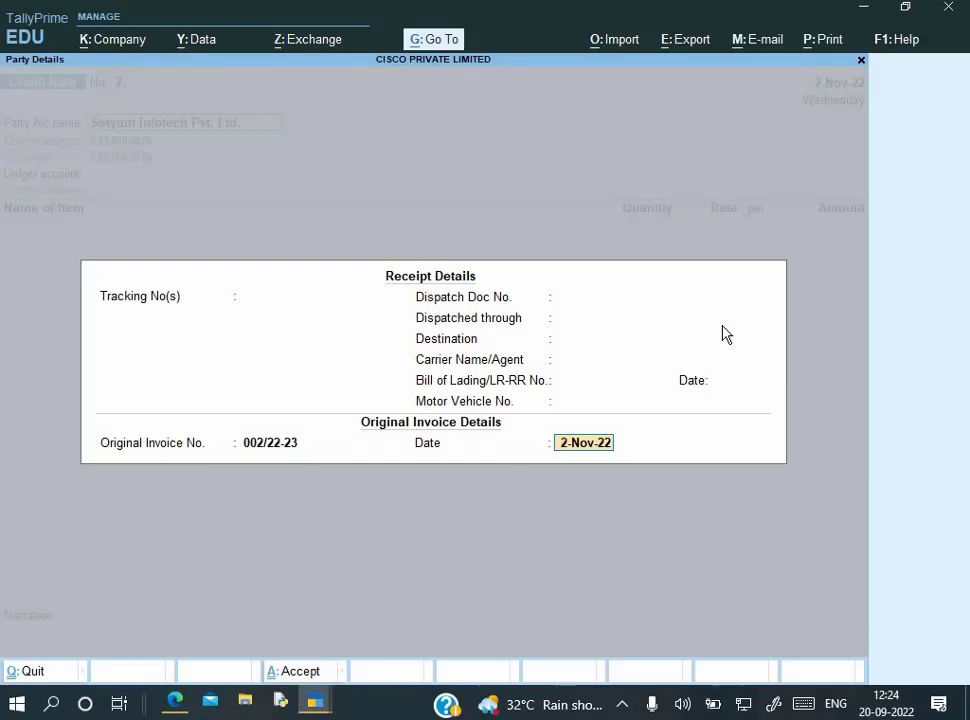
pyautogui.write('2-9')
pyautogui.press('Return')
pyautogui.press('Return')
pyautogui.press('Return')
pyautogui.press('Return')
pyautogui.press('Return')
pyautogui.press('Return')
pyautogui.press('Return')
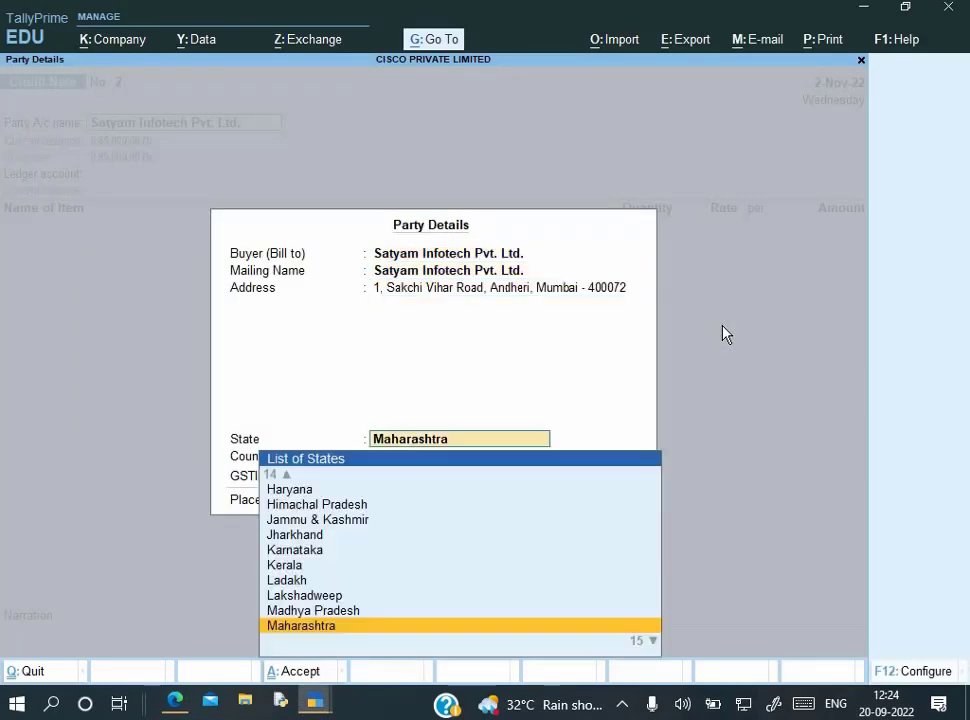
pyautogui.press('Return')
pyautogui.press('Return')
pyautogui.press('Return')
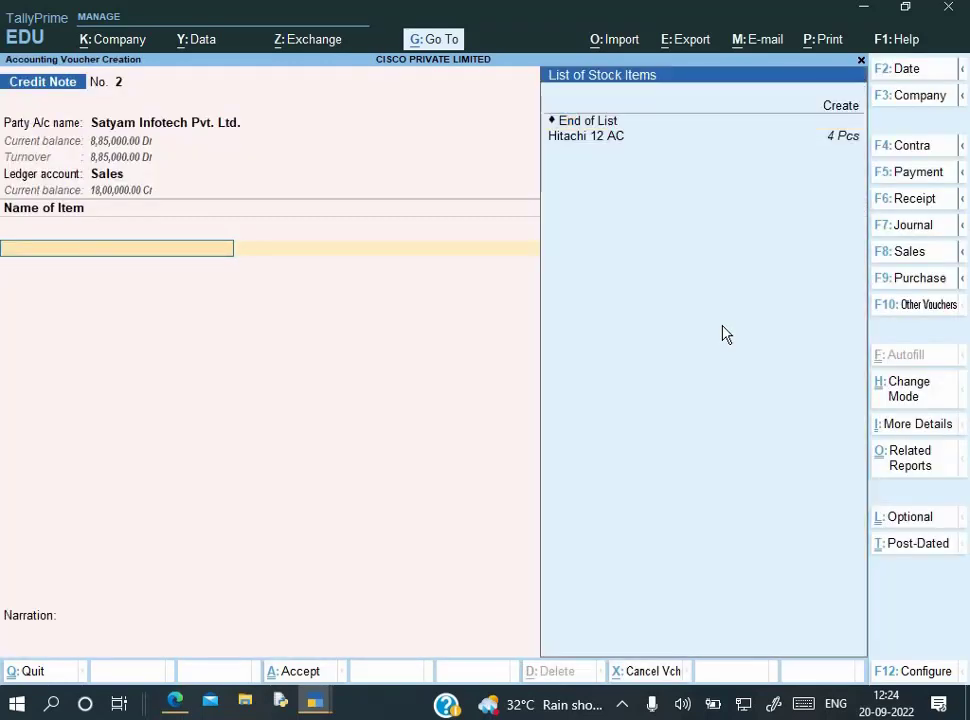
# Add the returned item Hitachi 12 AC, 5 Pcs at 50,000.00
pyautogui.press('Down')
pyautogui.hotkey('alt', 'Tab')
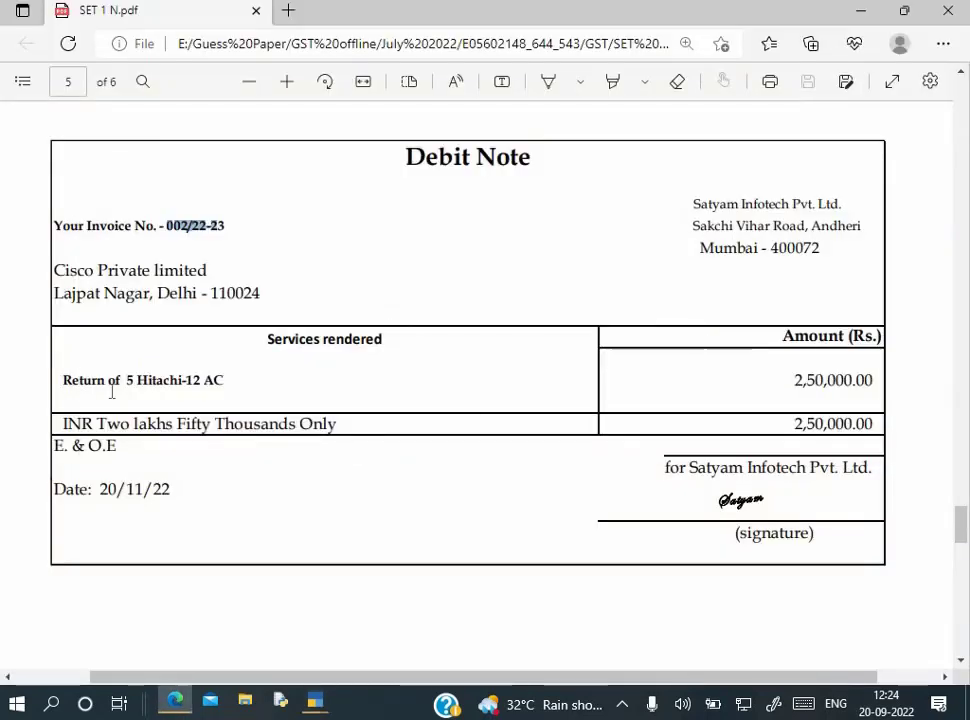
pyautogui.hotkey('alt', 'Tab')
pyautogui.press('Return')
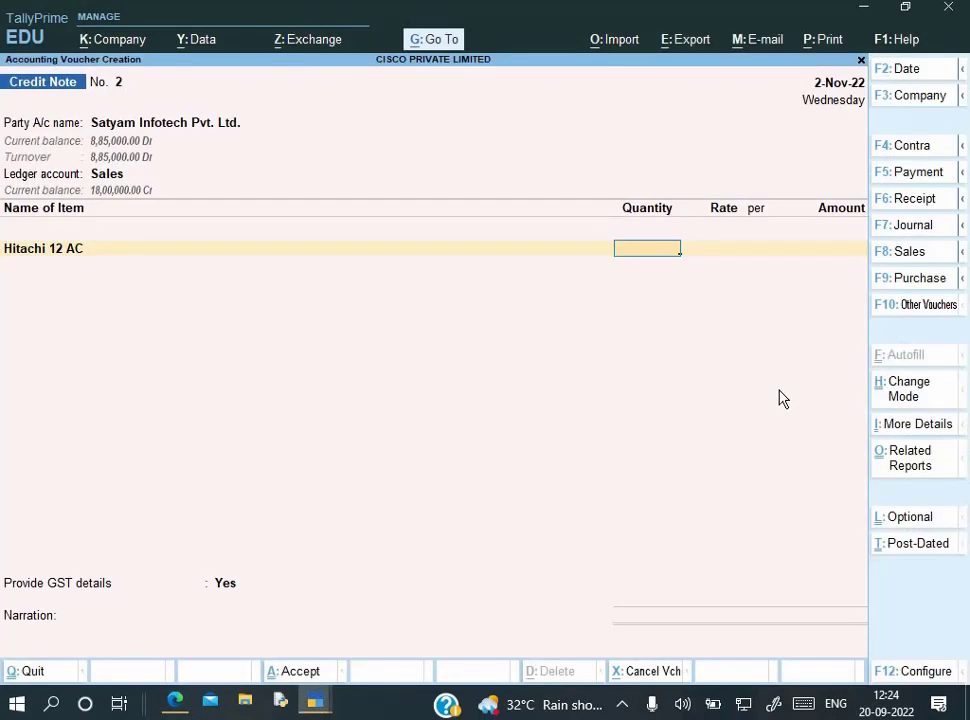
pyautogui.write('5')
pyautogui.press('Return')
pyautogui.press('Return')
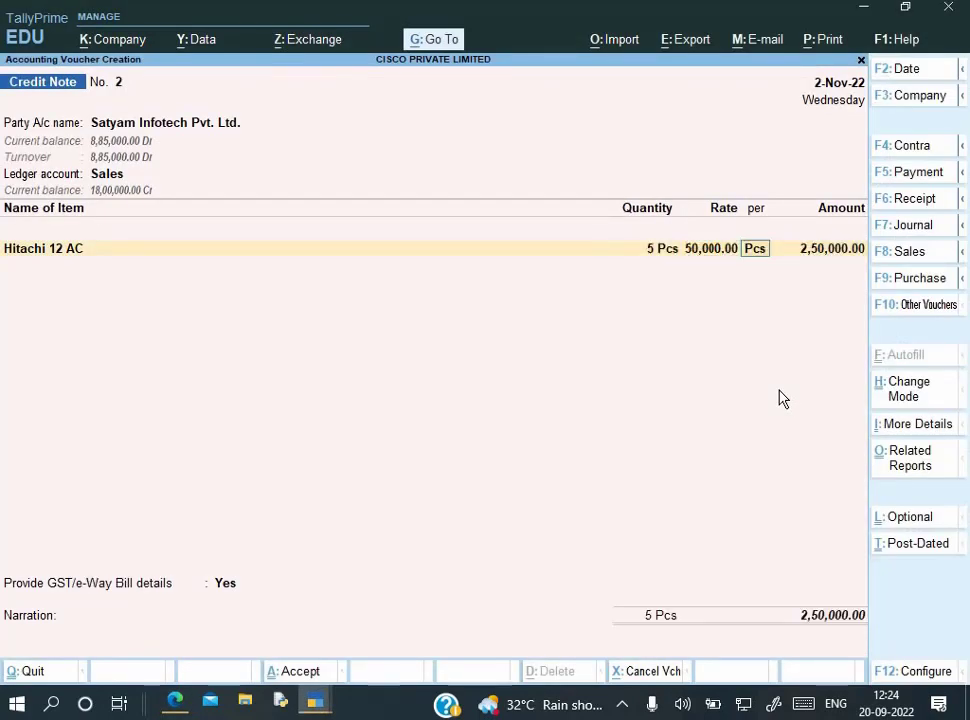
pyautogui.press('Return')
pyautogui.press('Return')
pyautogui.press('Return')
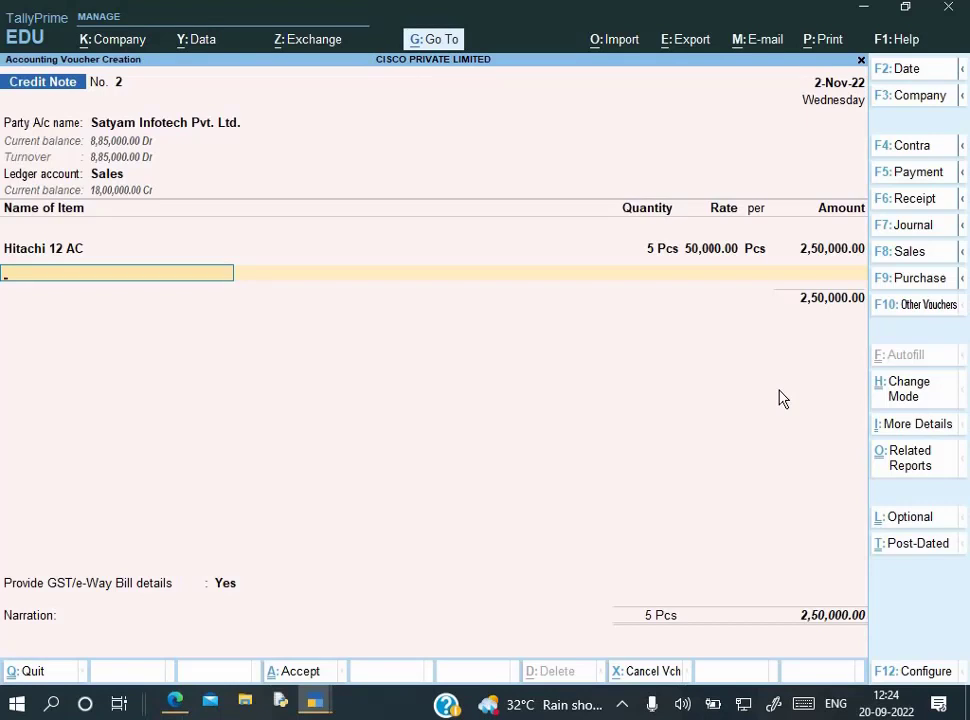
# Add Output IGST of 45,000.00 and choose to provide GST/e-Way Bill details
pyautogui.press('Return')
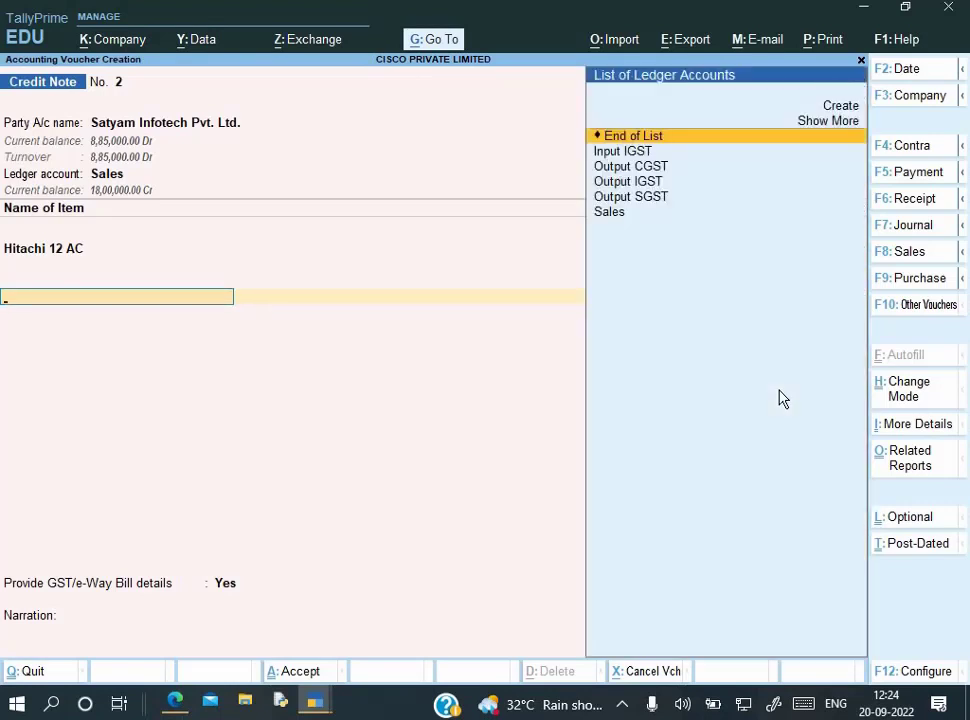
pyautogui.write('I')
pyautogui.press('BackSpace')
pyautogui.write('Ou')
pyautogui.press('Down')
pyautogui.press('Down')
pyautogui.press('Return')
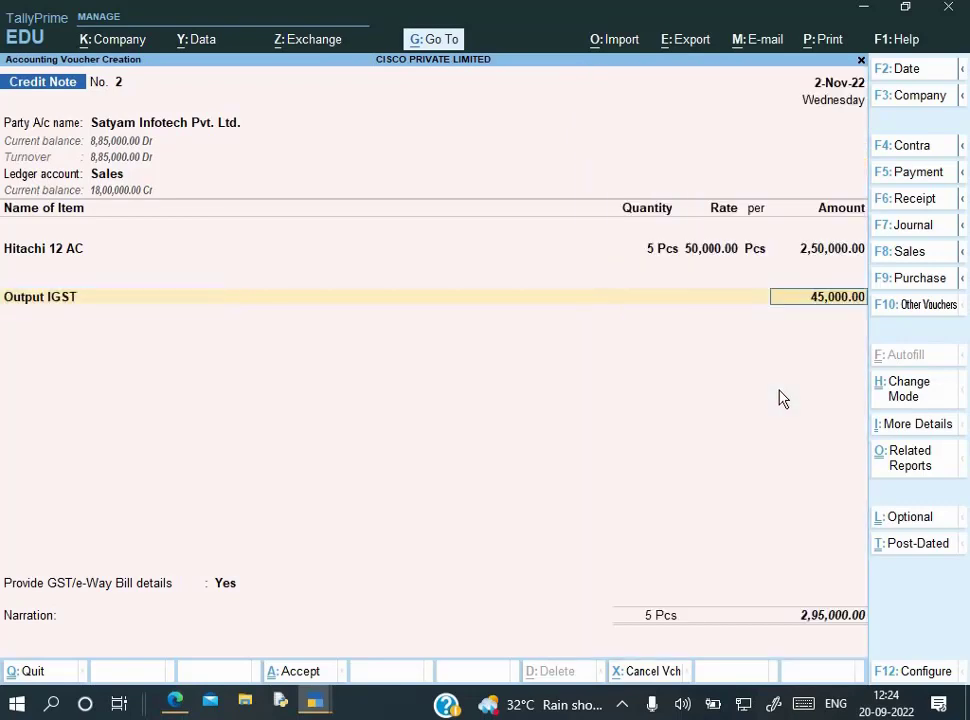
pyautogui.hotkey('alt', 'Tab')
pyautogui.hotkey('alt', 'Tab')
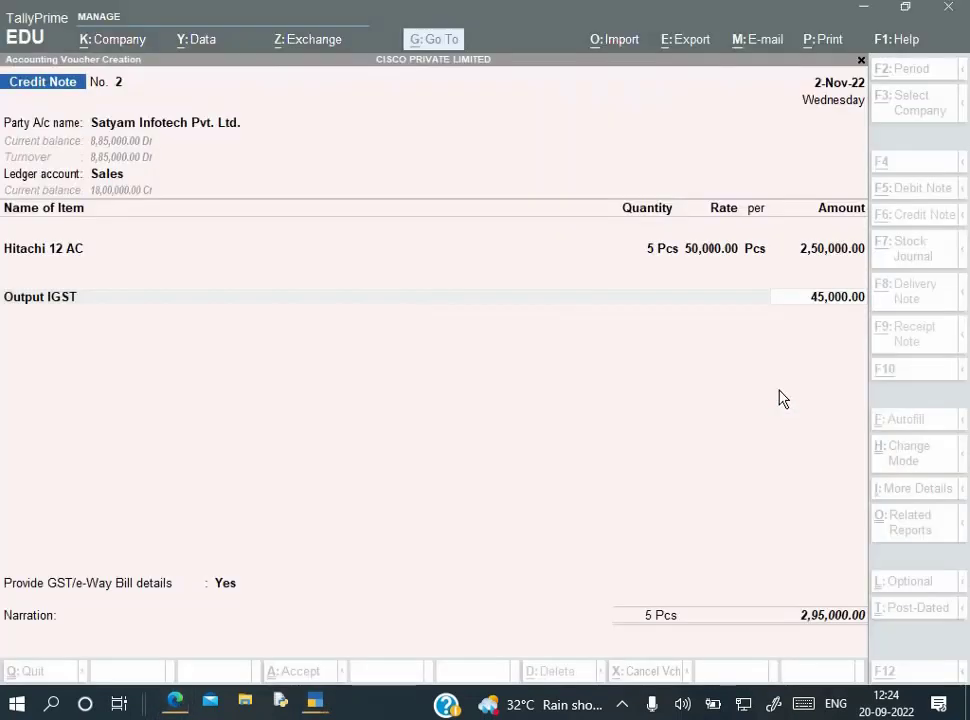
pyautogui.hotkey('alt', 'Tab')
pyautogui.hotkey('alt', 'Tab')
pyautogui.press('Return')
pyautogui.press('Return')
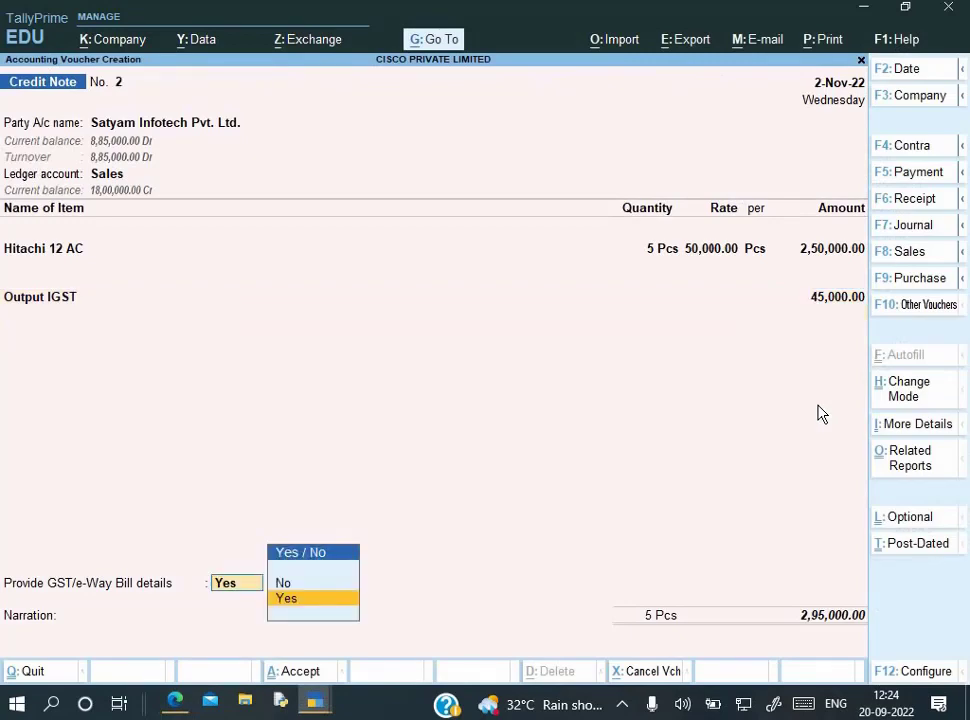
pyautogui.press('Return')
# Set the reason to 01-Sales Return with buyer's debit note 2 dated 2-Sep-22
pyautogui.press('Down')
pyautogui.press('Return')
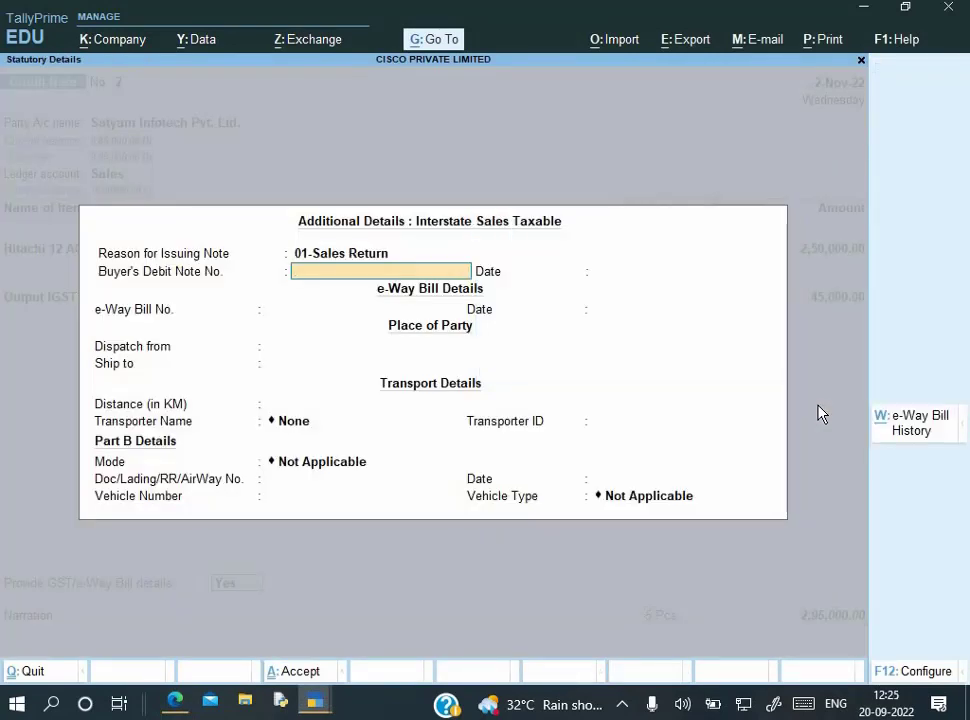
pyautogui.write('2')
pyautogui.press('Return')
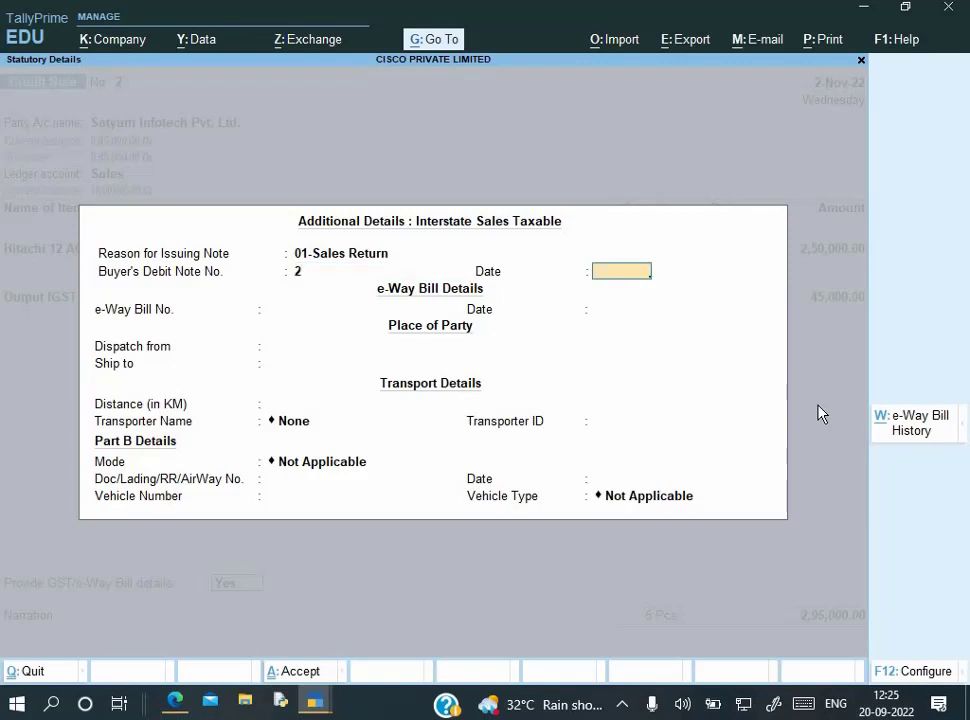
pyautogui.write('2-9')
pyautogui.press('Return')
pyautogui.press('Return')
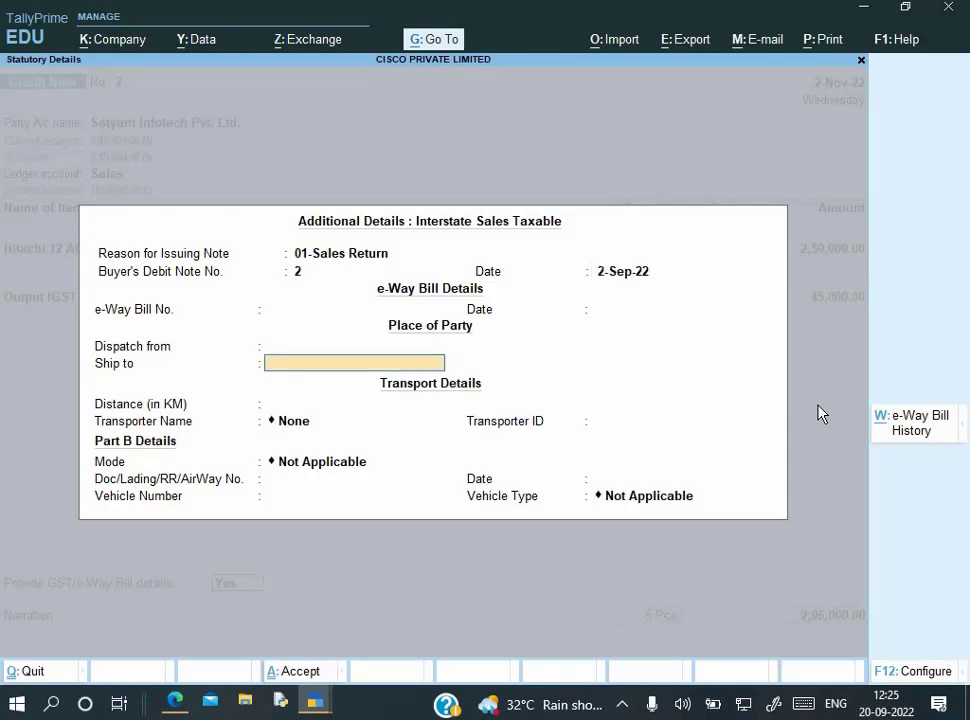
# Adjust against bill 002/22-23, add narration 'Being goods return', and save the credit note
pyautogui.press('Return')
pyautogui.hotkey('ctrl', 'a')
pyautogui.press('Return')
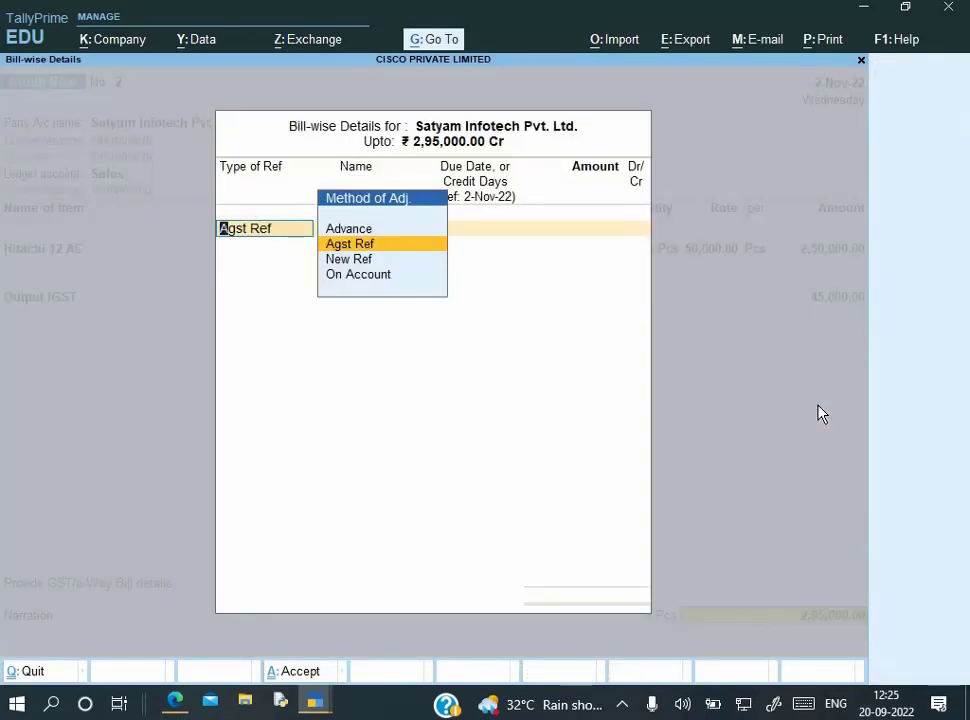
pyautogui.press('Return')
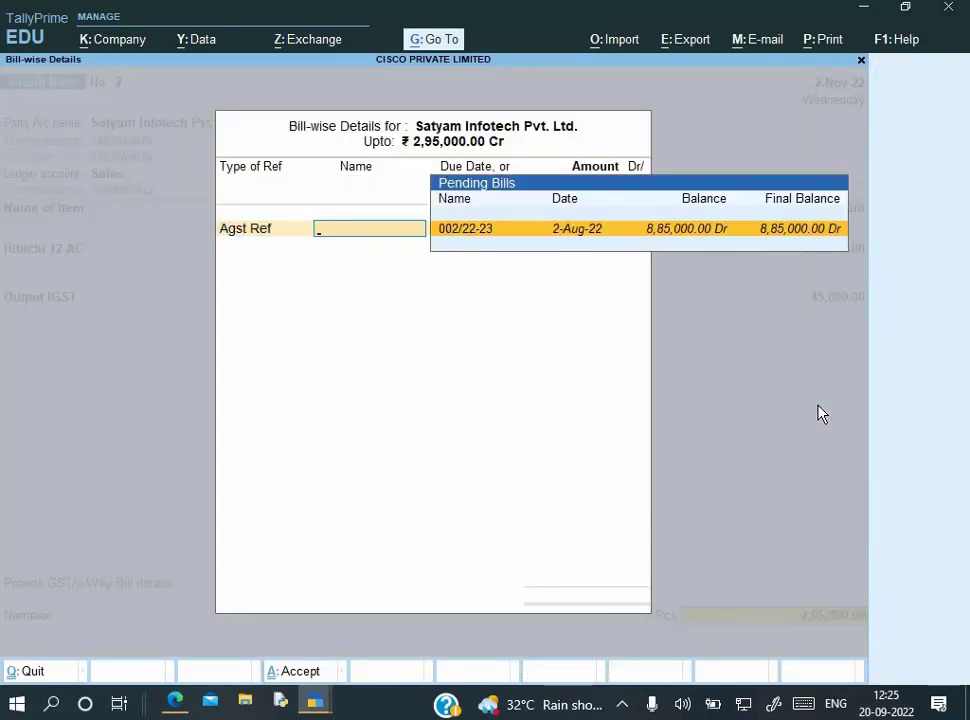
pyautogui.press('Return')
pyautogui.press('Return')
pyautogui.press('Return')
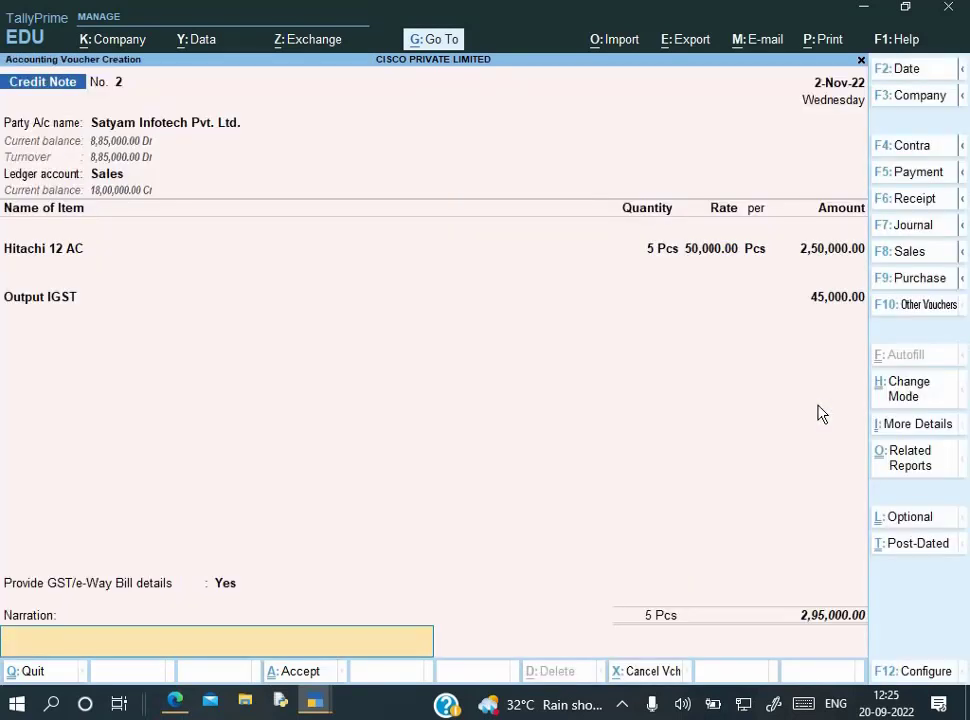
pyautogui.write('Being goods return')
pyautogui.press('Return')
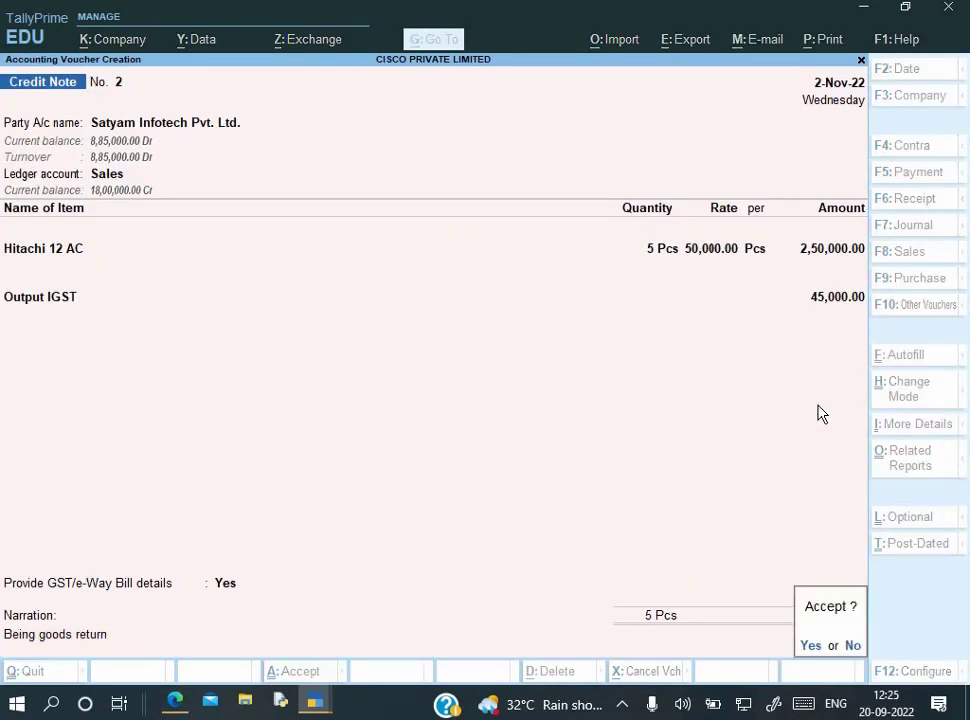
pyautogui.press('Return')
pyautogui.hotkey('alt', 'Tab')
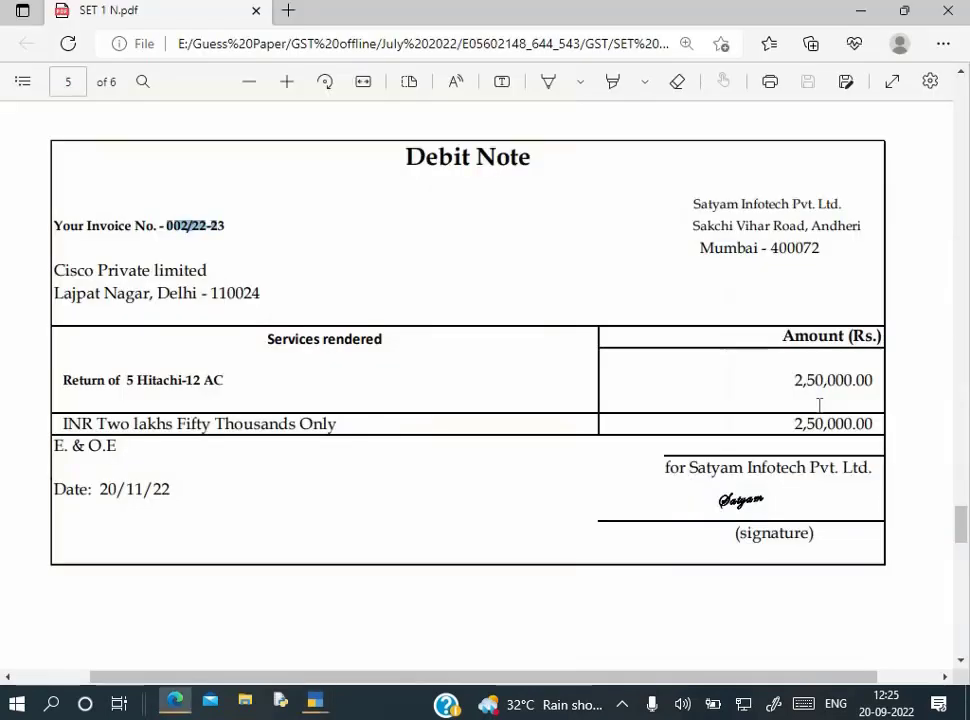
# Scroll the PDF to page 6 to read Sinha & Co.'s 40,000.00 legal-charges bill
pyautogui.scroll(-5, 657, 370)
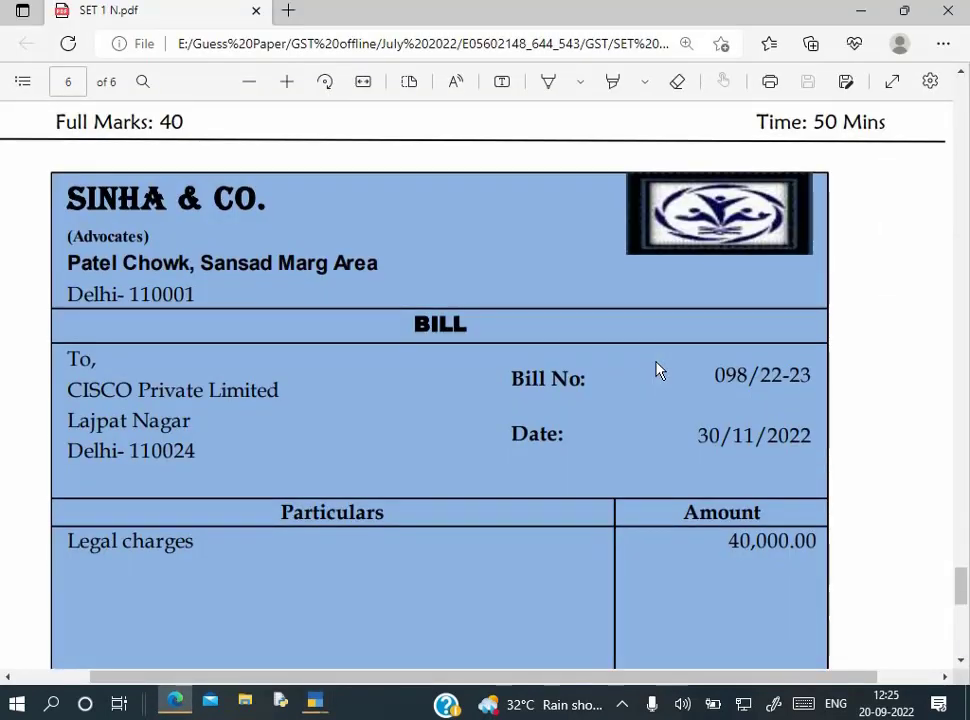
pyautogui.scroll(-1, 523, 338)
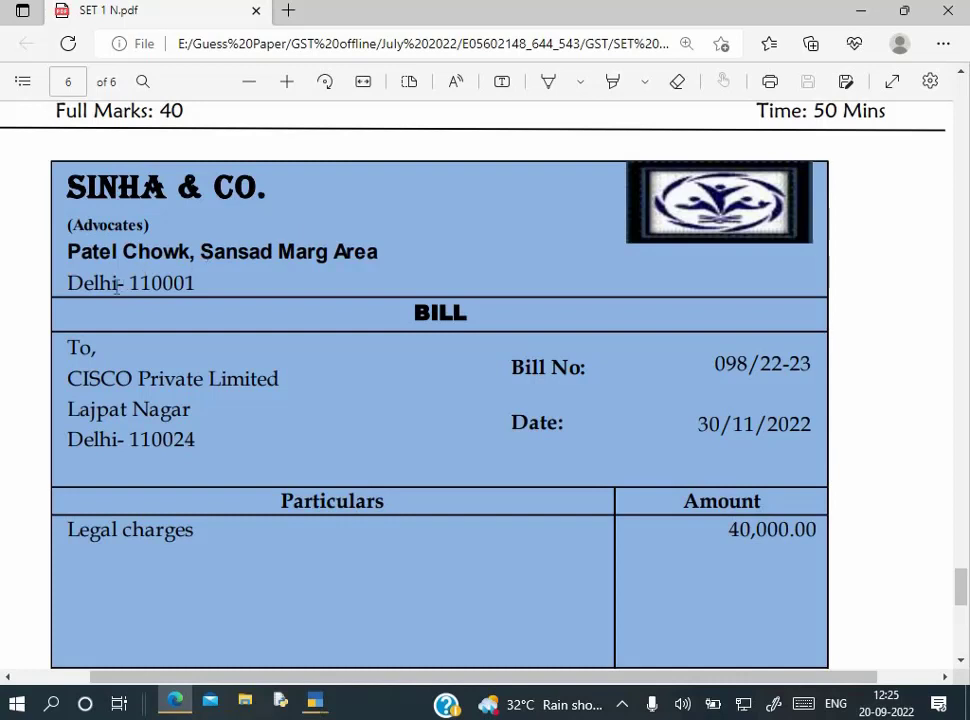
pyautogui.scroll(-1, 567, 604)
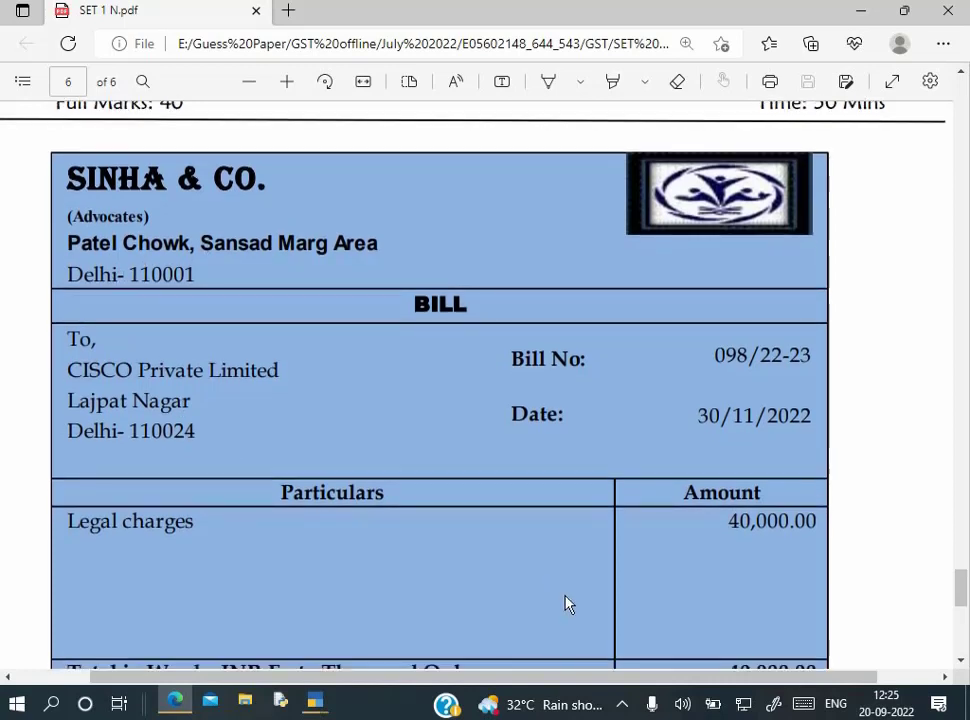
pyautogui.scroll(-1, 751, 531)
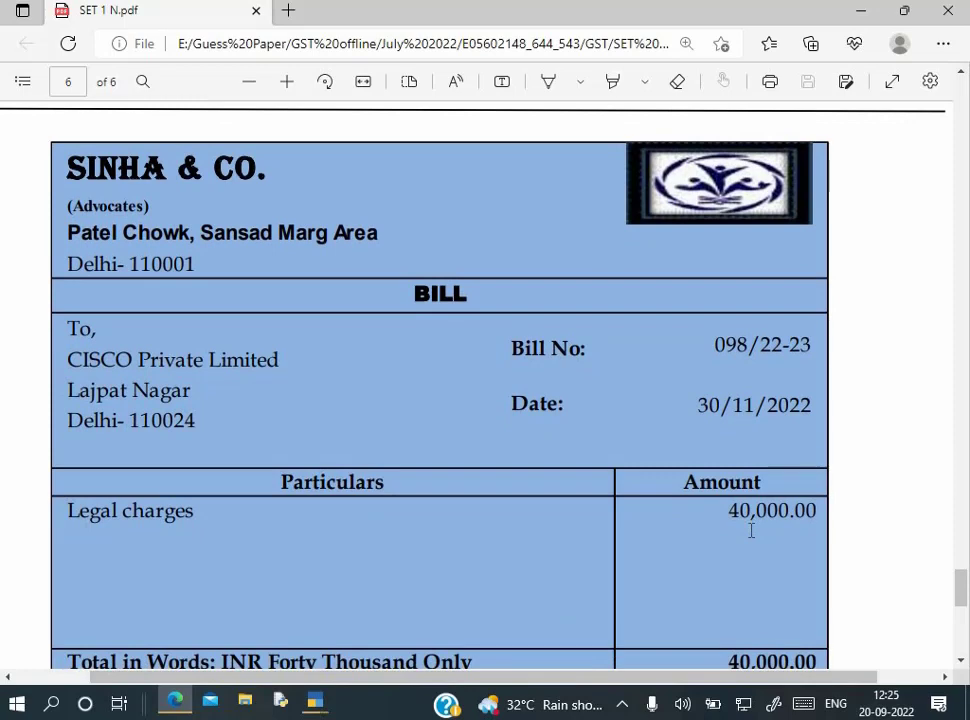
pyautogui.scroll(-1, 751, 531)
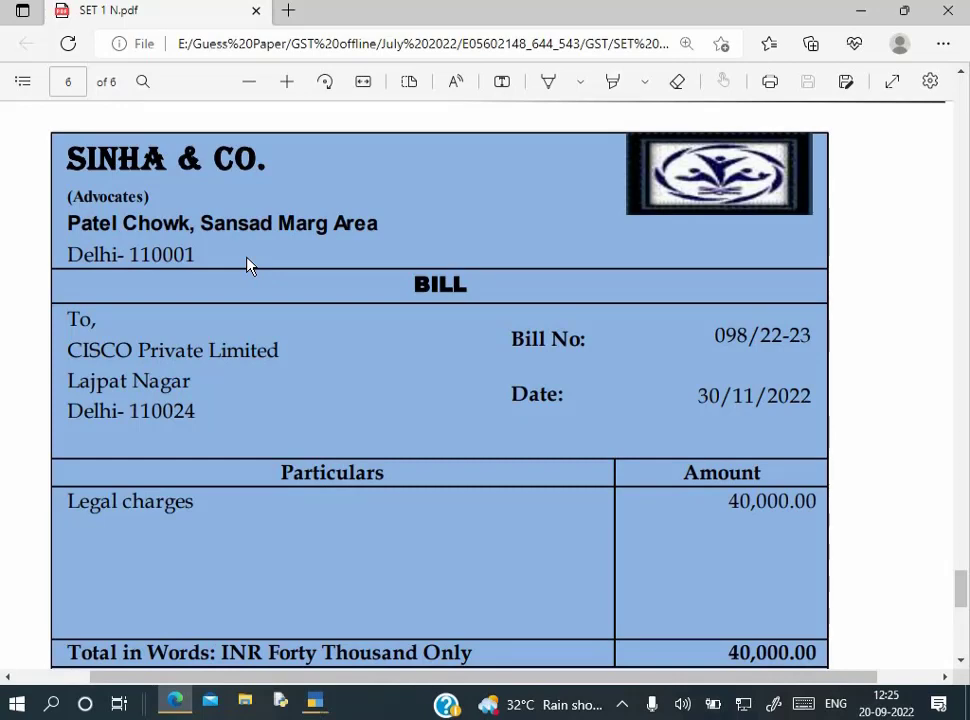
pyautogui.hotkey('alt', 'Tab')
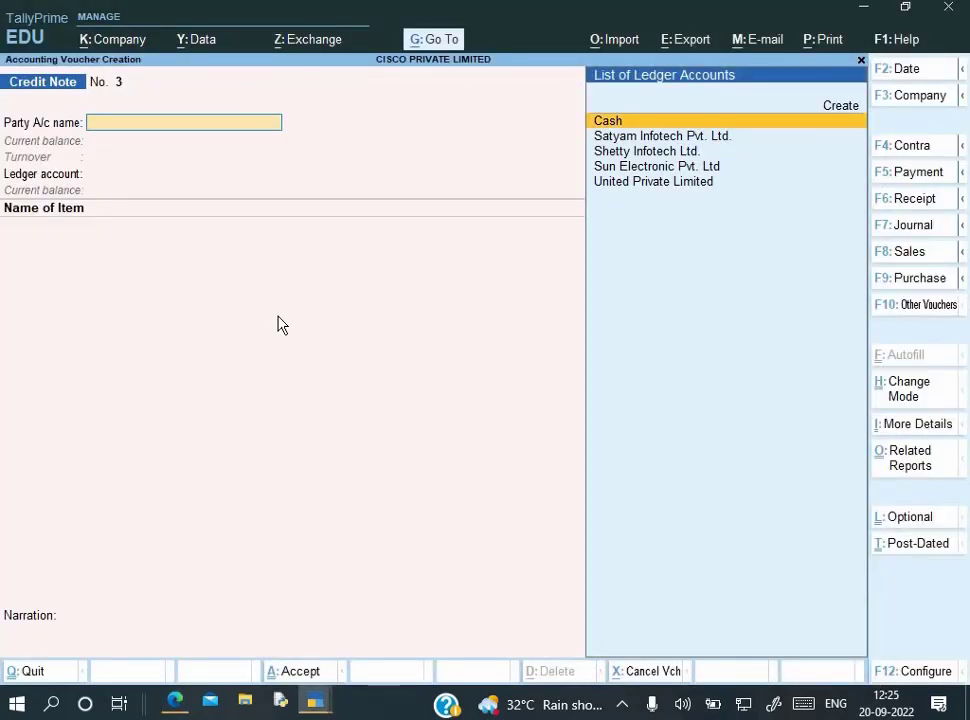
# Switch to a purchase voucher in Accounting Invoice mode
pyautogui.press('F9')
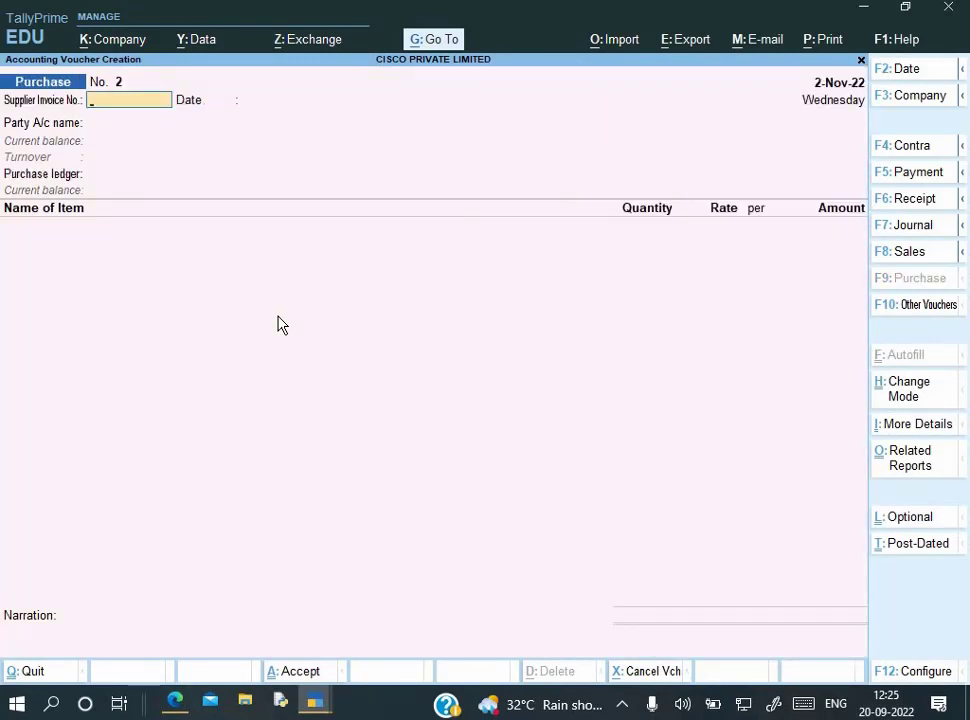
pyautogui.hotkey('ctrl', 'h')
pyautogui.press('Down')
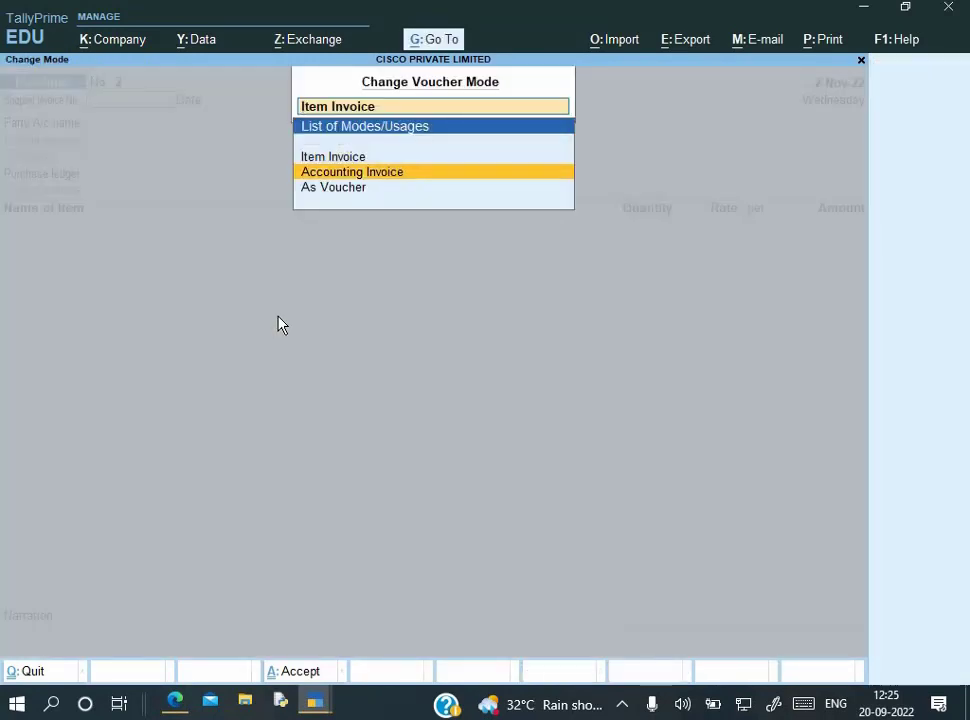
pyautogui.press('Return')
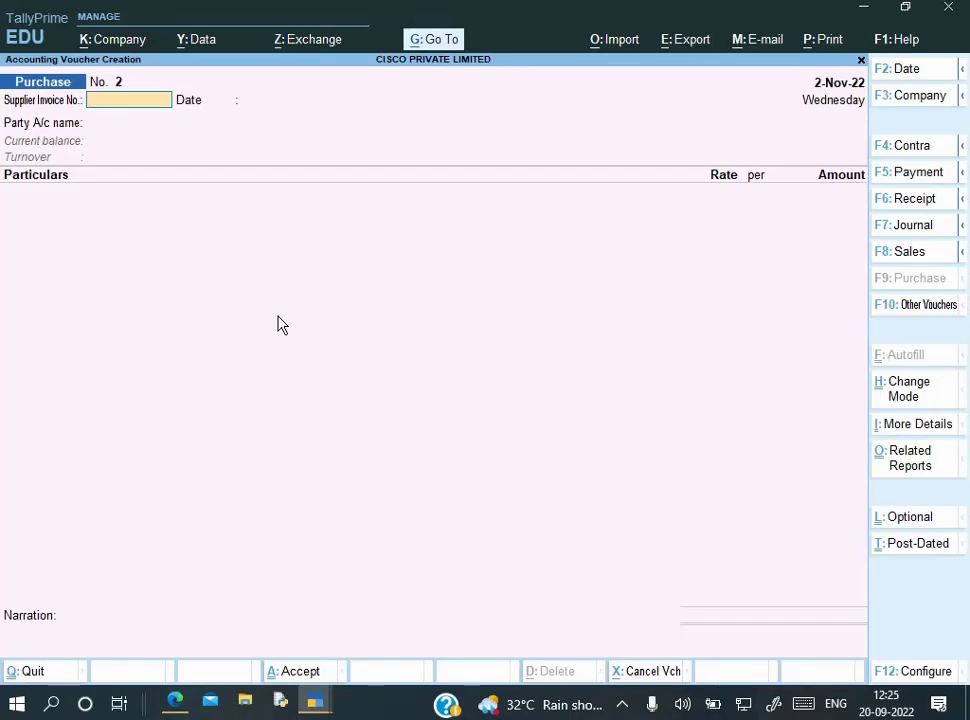
# Copy bill number 098/22-23 from the PDF into the Supplier Invoice No. field
pyautogui.hotkey('alt', 'Tab')
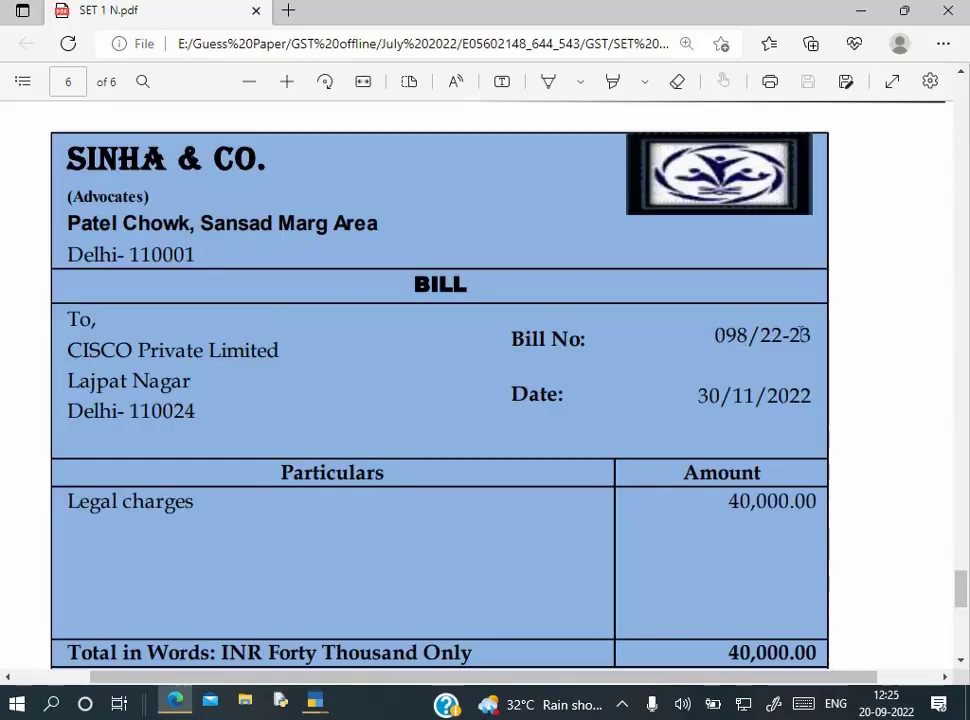
pyautogui.moveTo(712, 336); pyautogui.dragTo(822, 334)
pyautogui.hotkey('ctrl', 'c')
pyautogui.hotkey('alt', 'Tab')
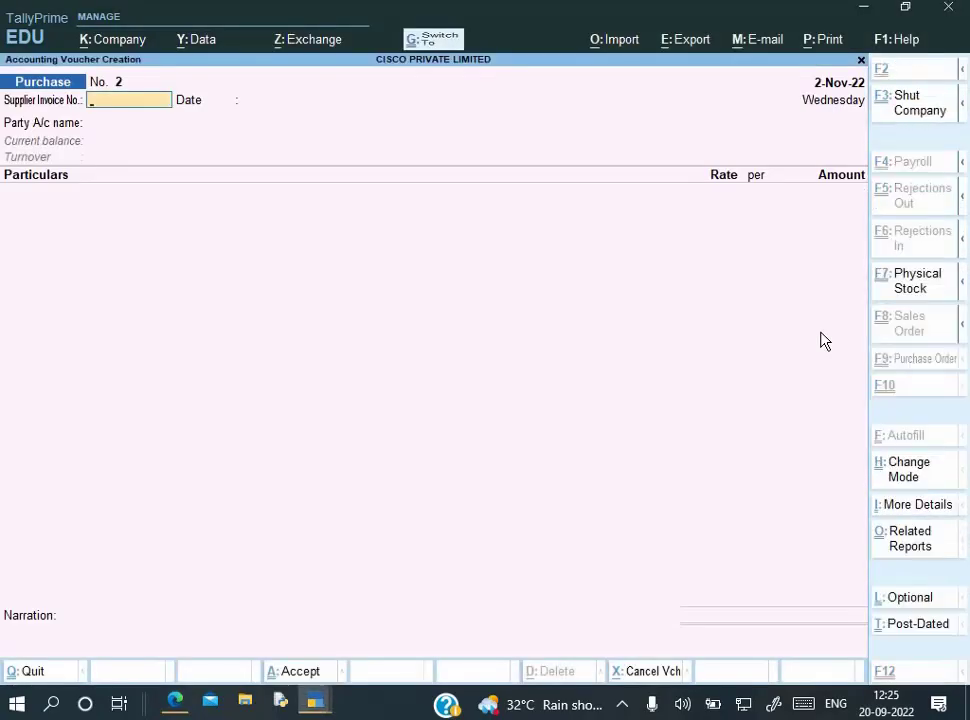
pyautogui.hotkey('ctrl', 'v')
pyautogui.press('Return')
pyautogui.hotkey('alt', 'Tab')
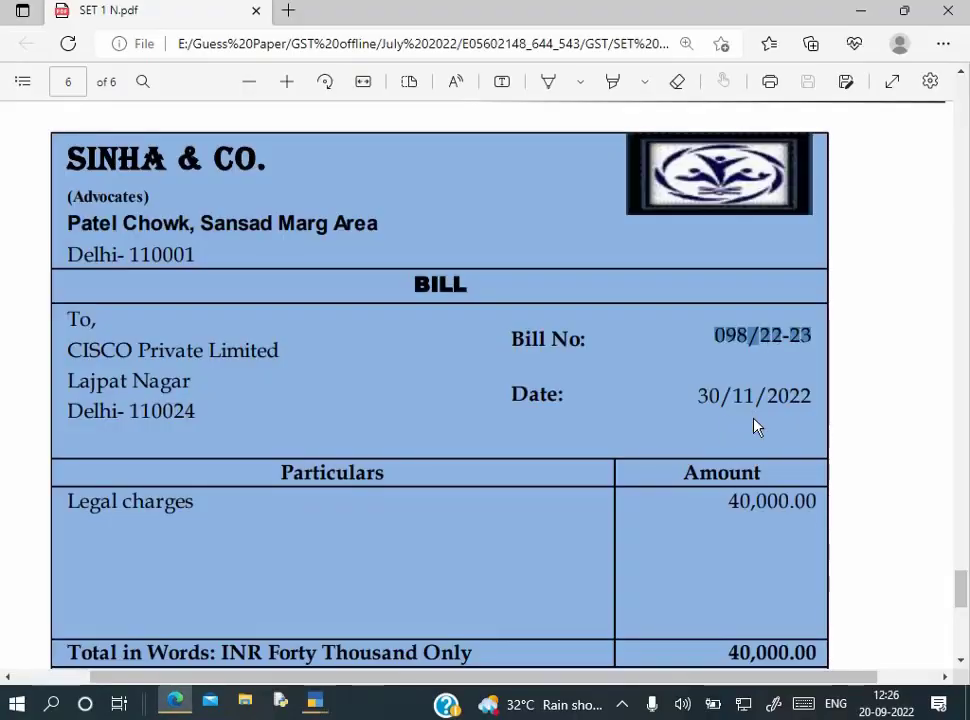
pyautogui.hotkey('alt', 'Tab')
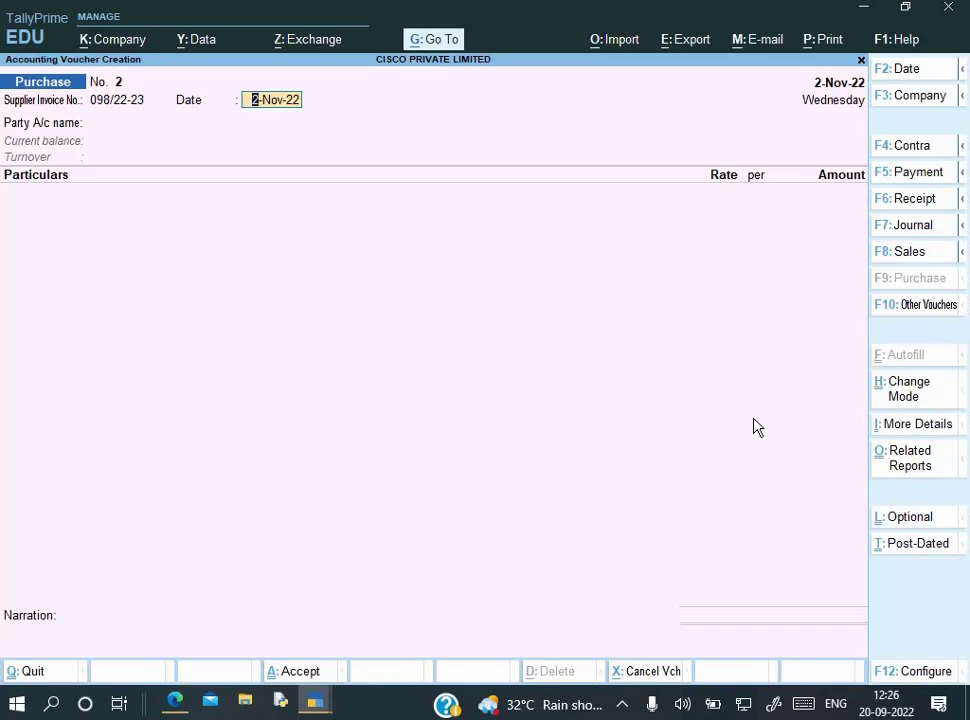
# Set the voucher and invoice dates to 1-Dec-22, and copy the name SINHA & CO. from the bill
pyautogui.press('F2')
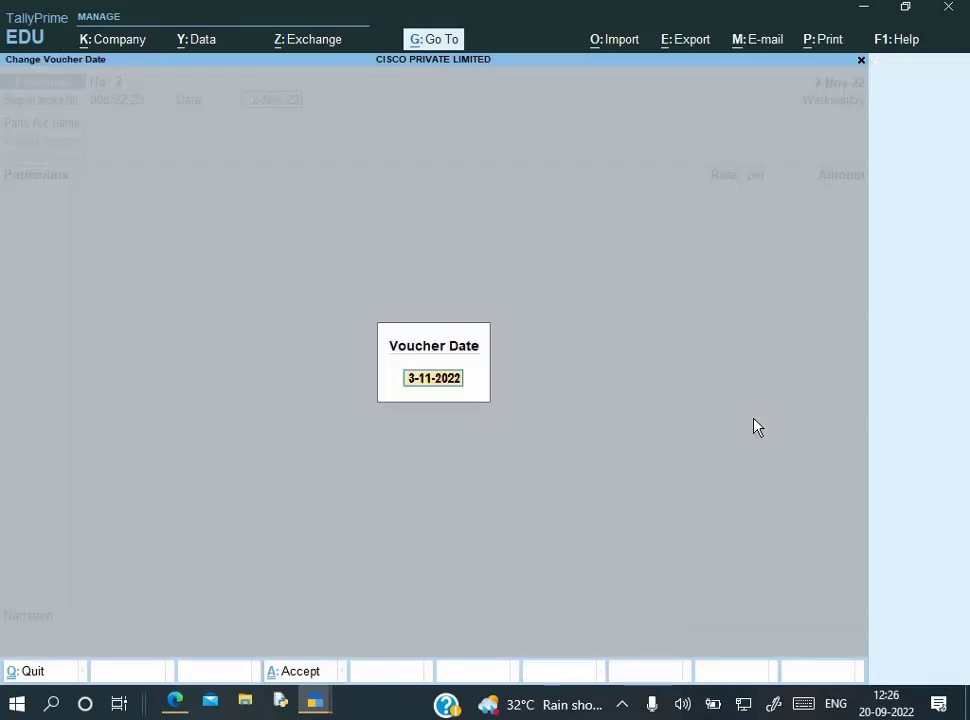
pyautogui.write('1-12')
pyautogui.press('Return')
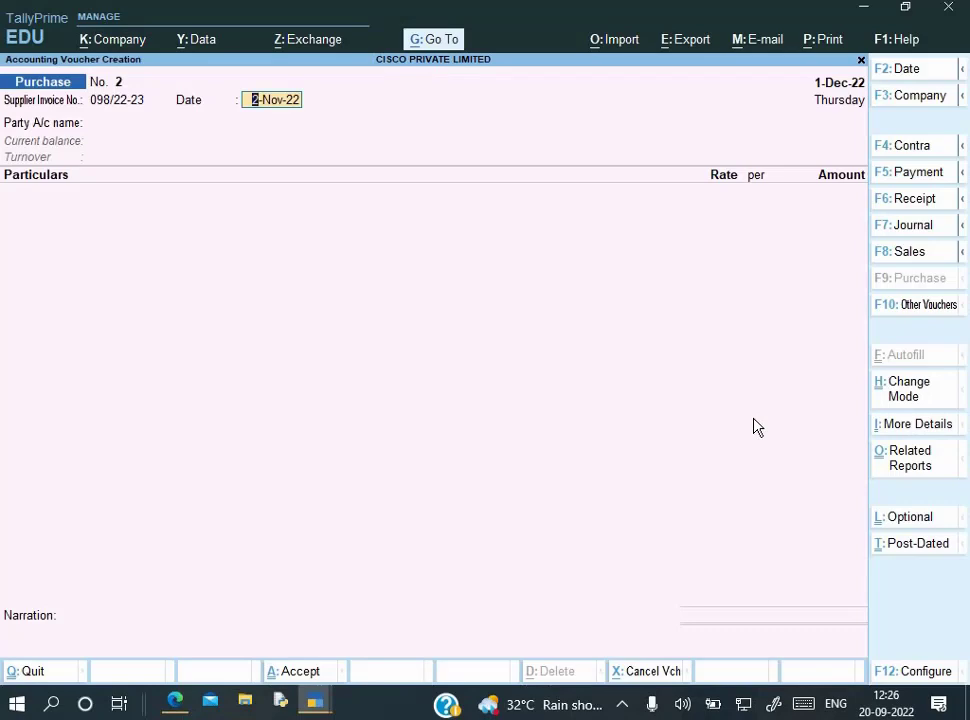
pyautogui.write('1-12')
pyautogui.press('Return')
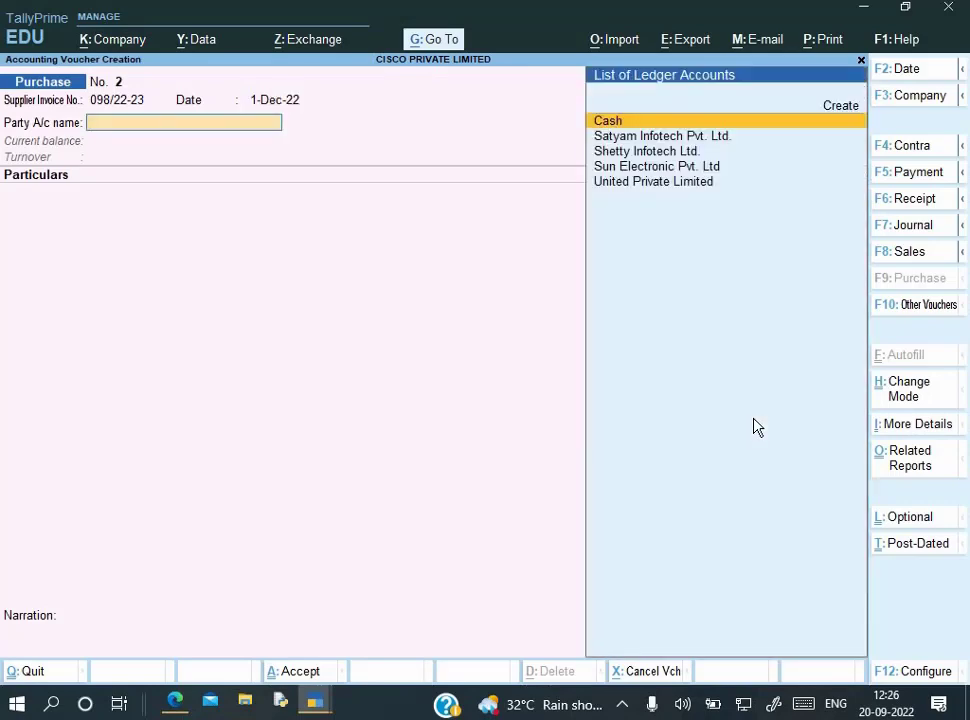
pyautogui.hotkey('alt', 'Tab')
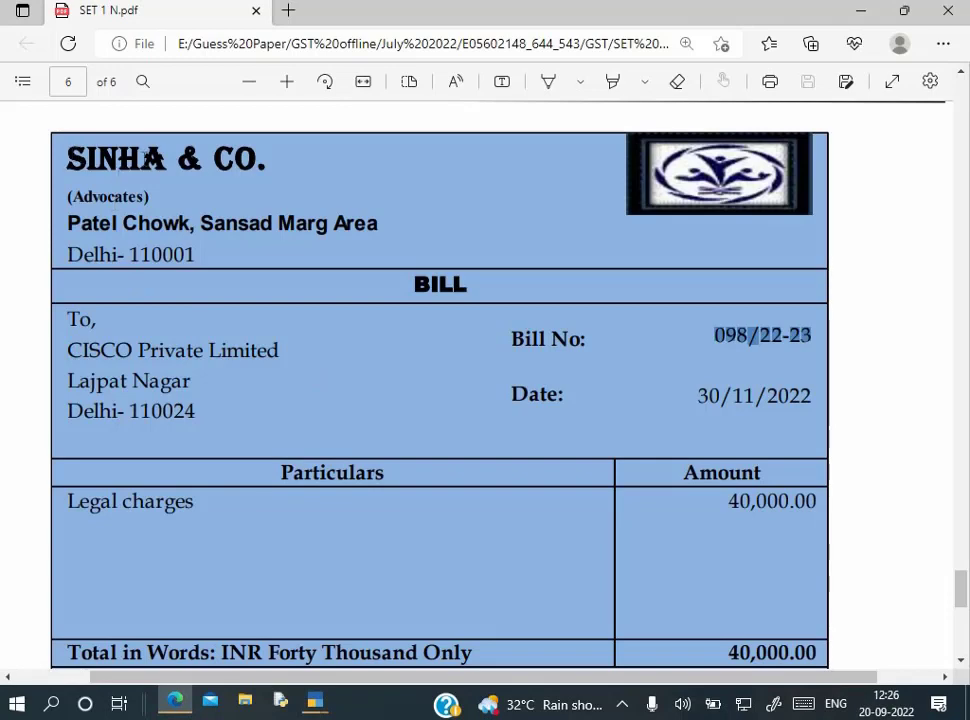
pyautogui.moveTo(68, 160); pyautogui.dragTo(280, 166)
# Create the ledger SINHA & CO. under Sundry Creditors
pyautogui.hotkey('alt', 'Tab')
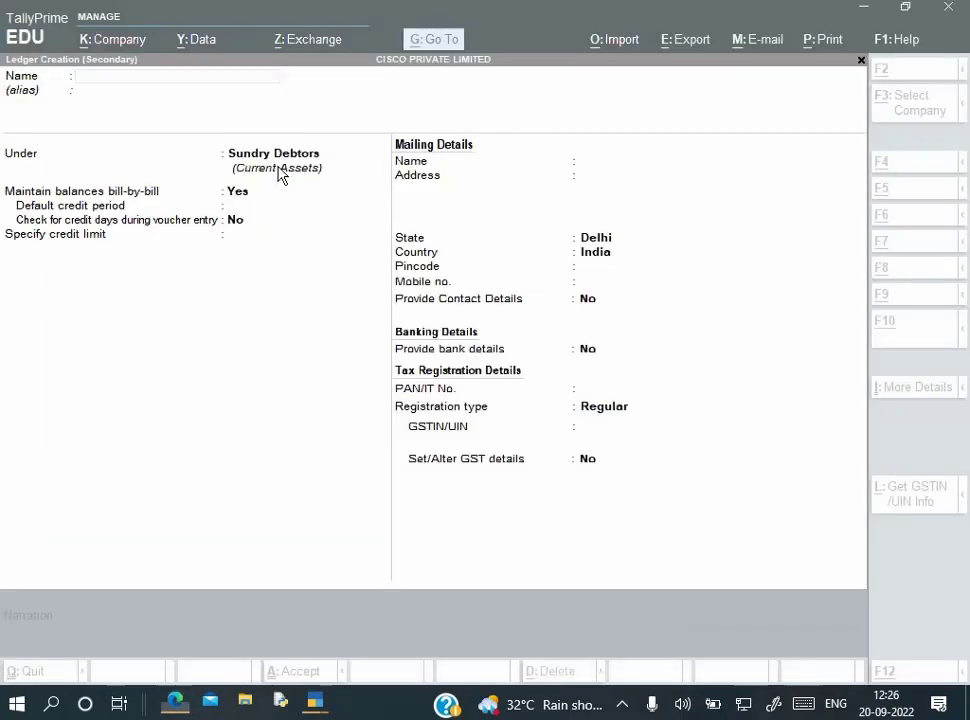
pyautogui.hotkey('ctrl', 'v')
pyautogui.press('Return')
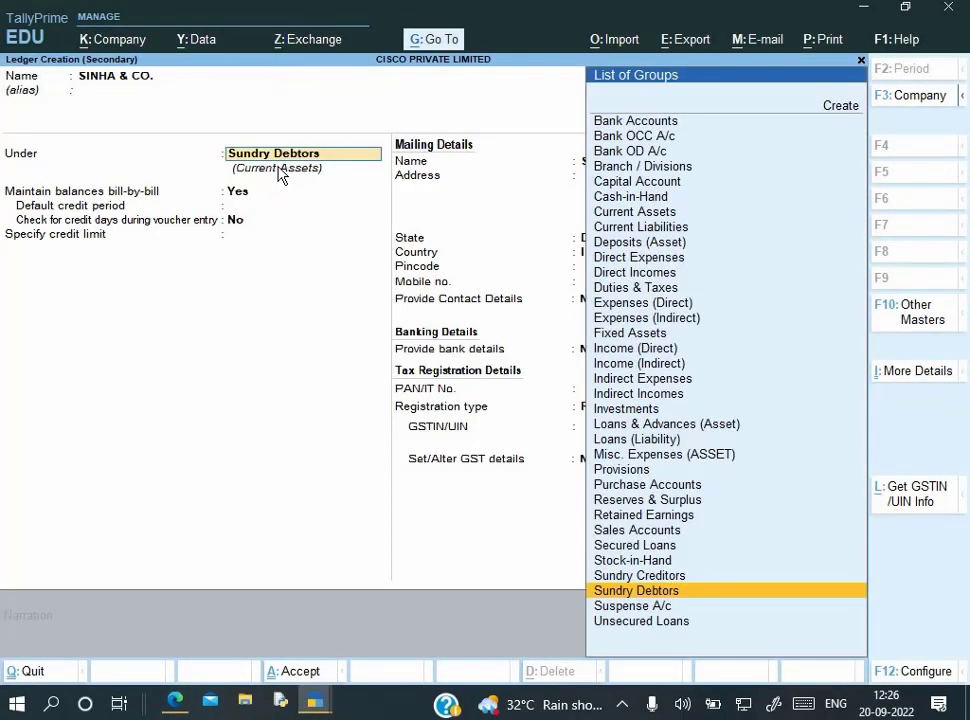
pyautogui.write('S')
pyautogui.press('Down')
pyautogui.press('Down')
pyautogui.press('Down')
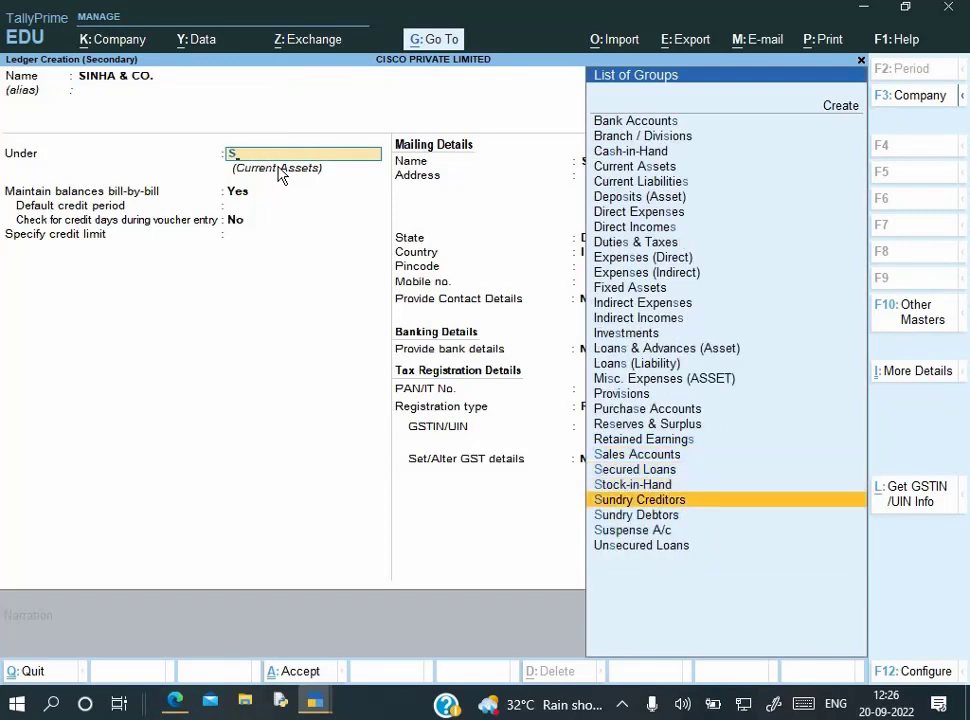
pyautogui.press('Return')
pyautogui.press('Return')
pyautogui.press('Return')
pyautogui.press('Return')
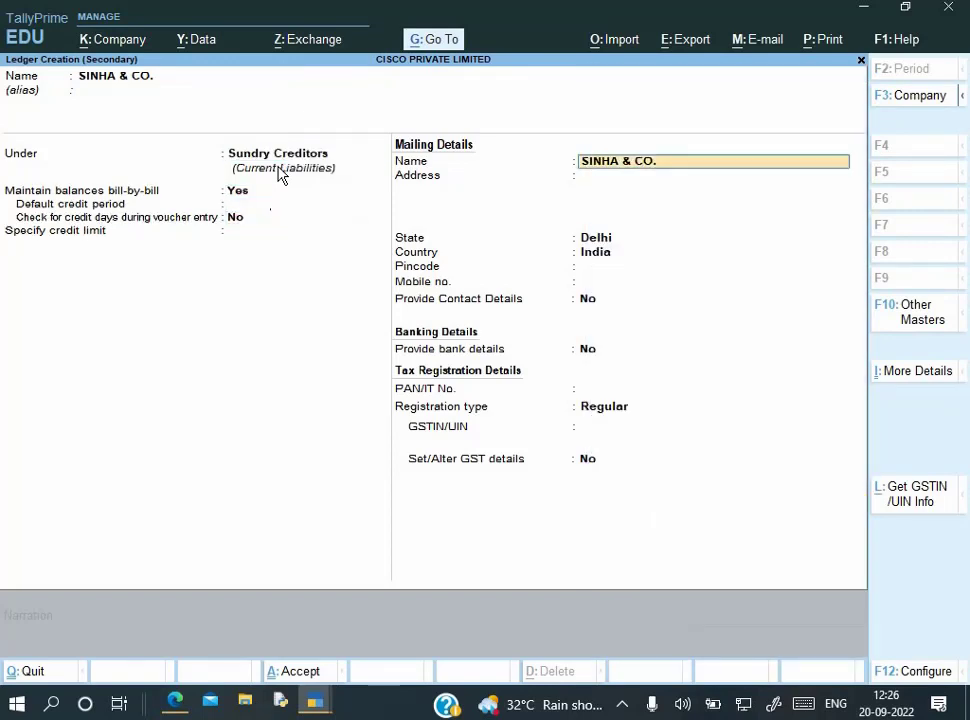
pyautogui.press('Return')
# Paste the bill's address into the ledger, keep State Delhi, and enter pincode 110001
pyautogui.hotkey('alt', 'Tab')
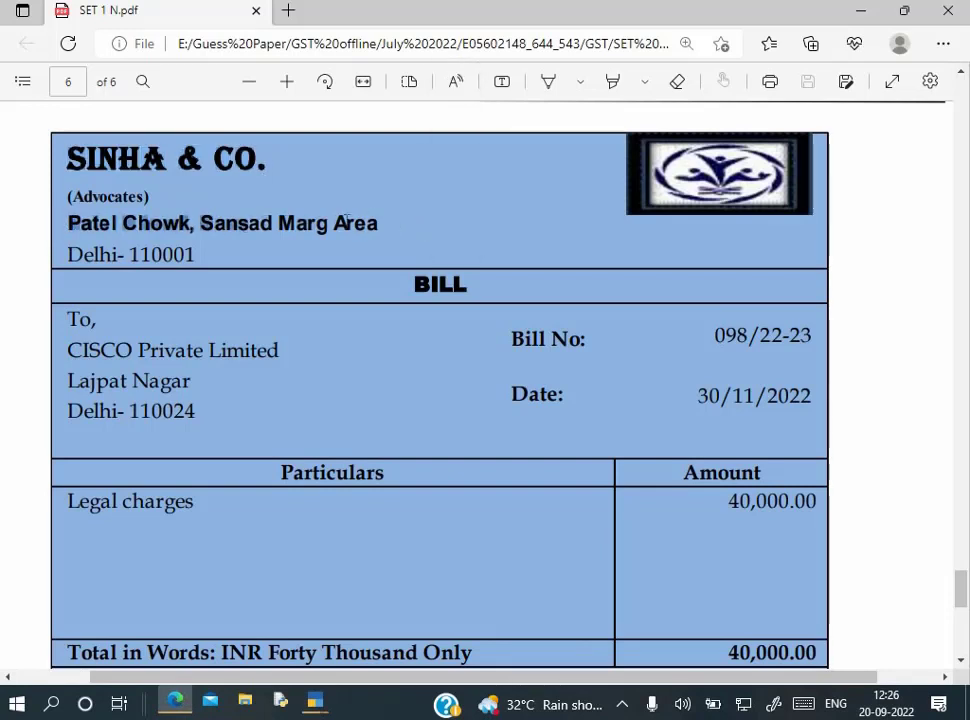
pyautogui.hotkey('alt', 'Tab')
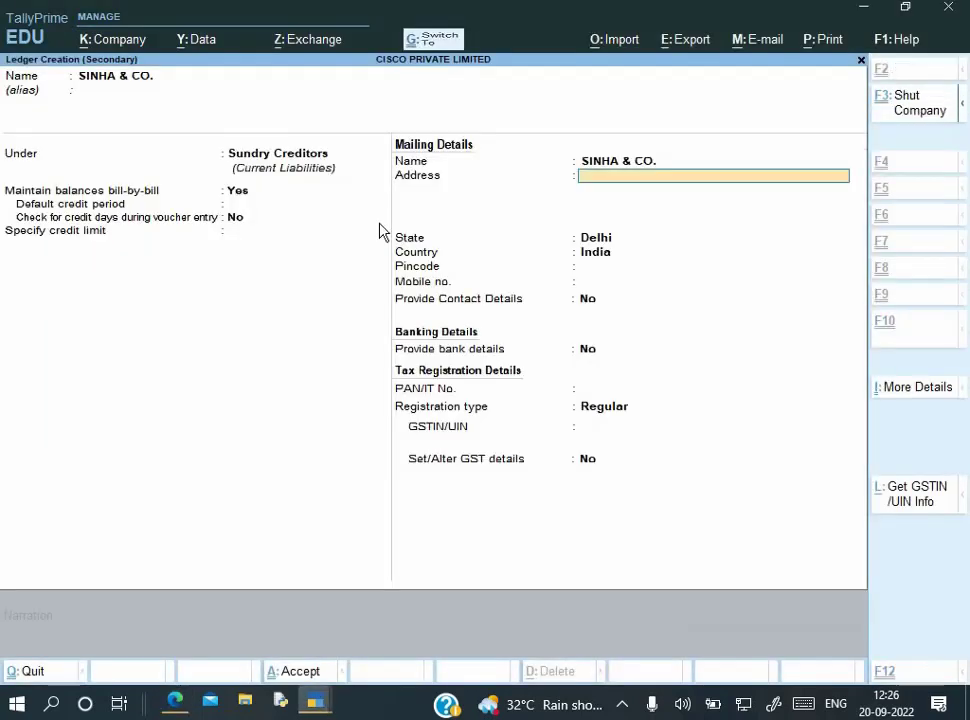
pyautogui.hotkey('ctrl', 'alt', 'v')
pyautogui.press('Return')
pyautogui.press('Return')
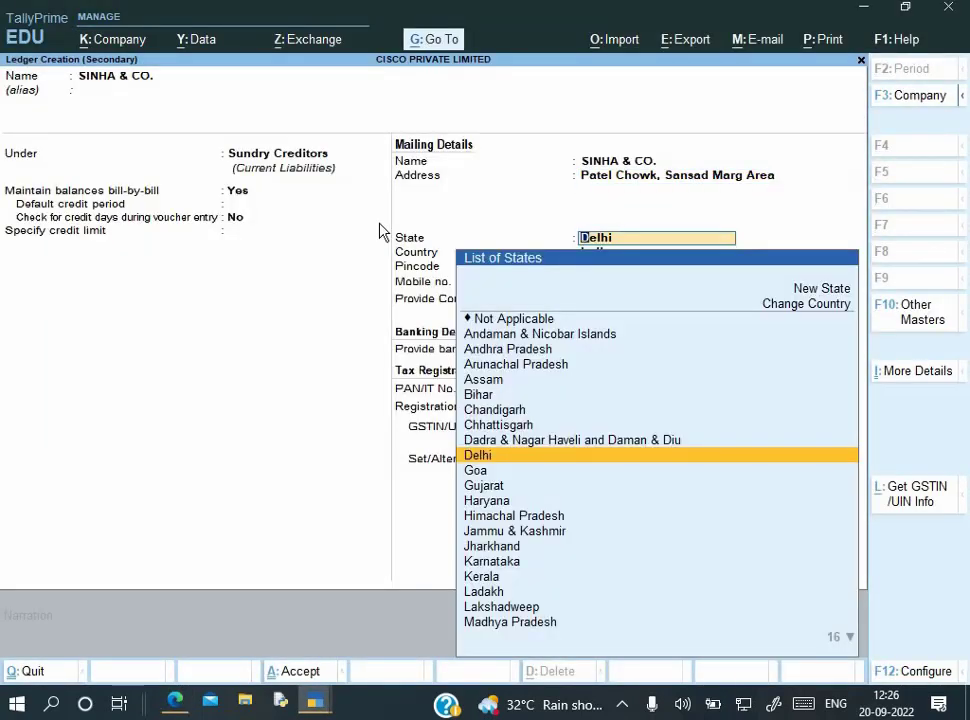
pyautogui.hotkey('alt', 'Tab')
pyautogui.hotkey('alt', 'Tab')
pyautogui.press('Return')
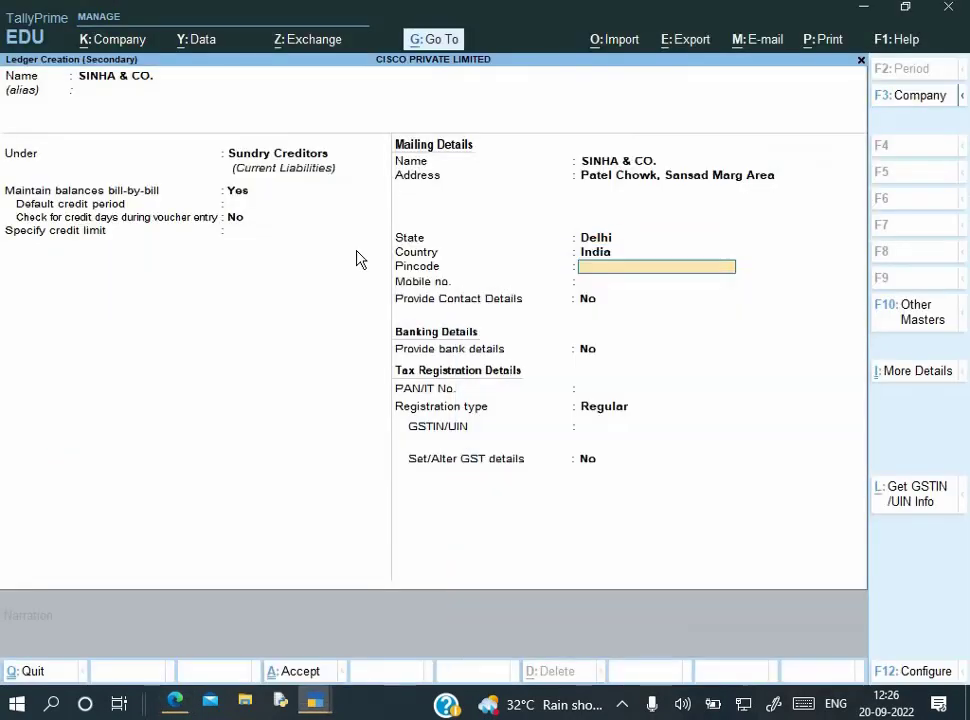
pyautogui.press('Return')
pyautogui.hotkey('alt', 'Tab')
pyautogui.hotkey('alt', 'Tab')
pyautogui.write('110001')
pyautogui.press('Return')
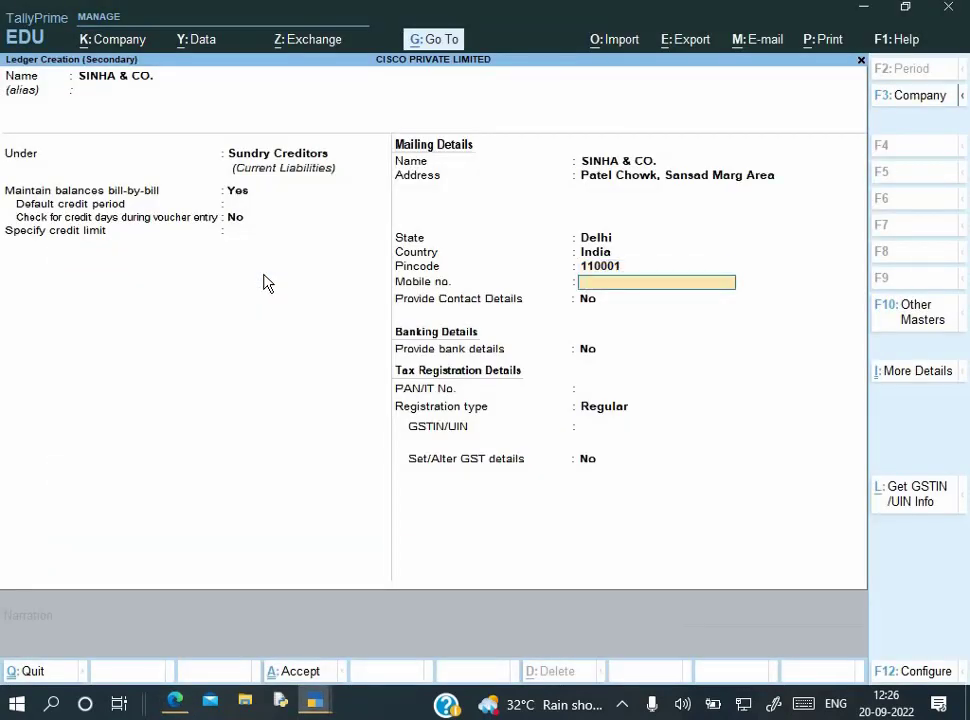
pyautogui.press('Return')
pyautogui.press('Return')
pyautogui.press('Return')
pyautogui.press('Return')
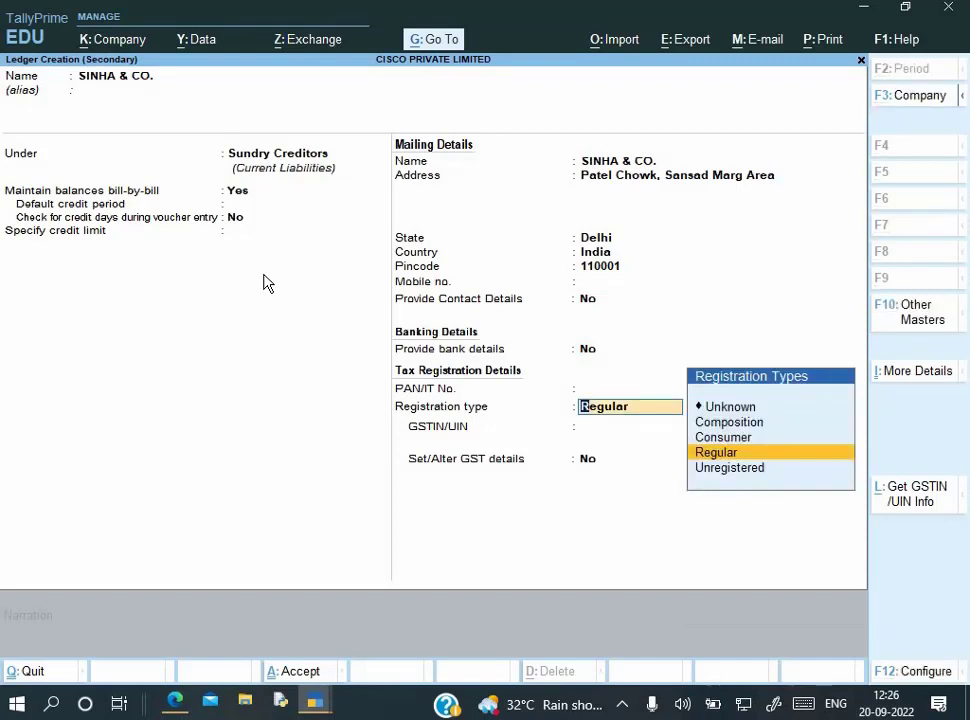
# Set registration type to Unregistered, save the ledger, and accept the party details
pyautogui.press('Down')
pyautogui.press('Return')
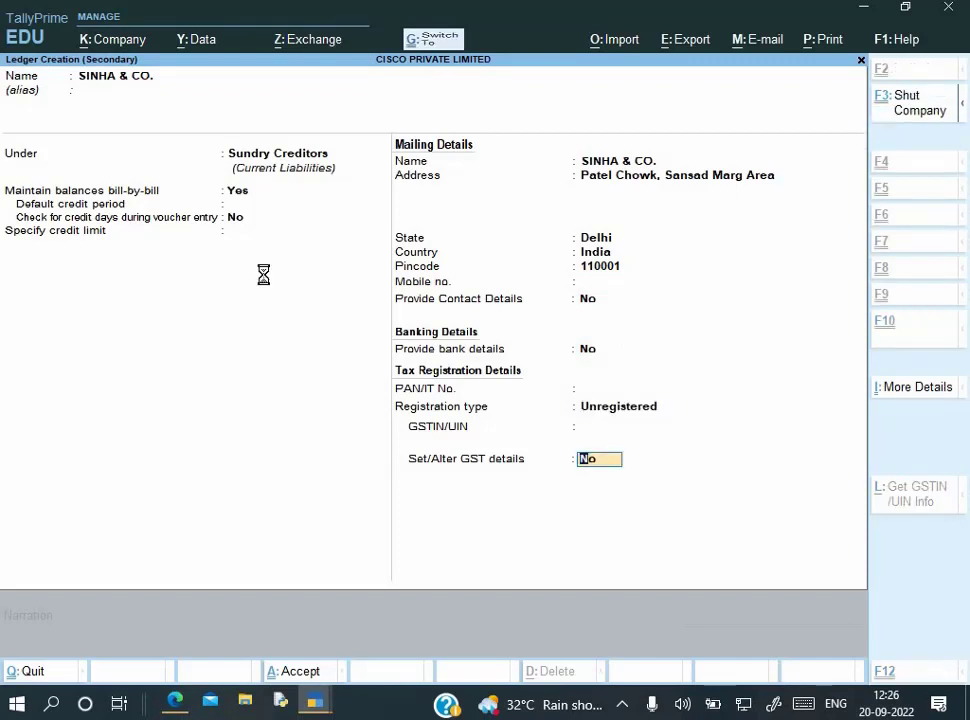
pyautogui.press('Return')
pyautogui.press('Return')
pyautogui.press('Return')
pyautogui.press('Return')
pyautogui.press('Return')
pyautogui.press('Return')
pyautogui.press('Return')
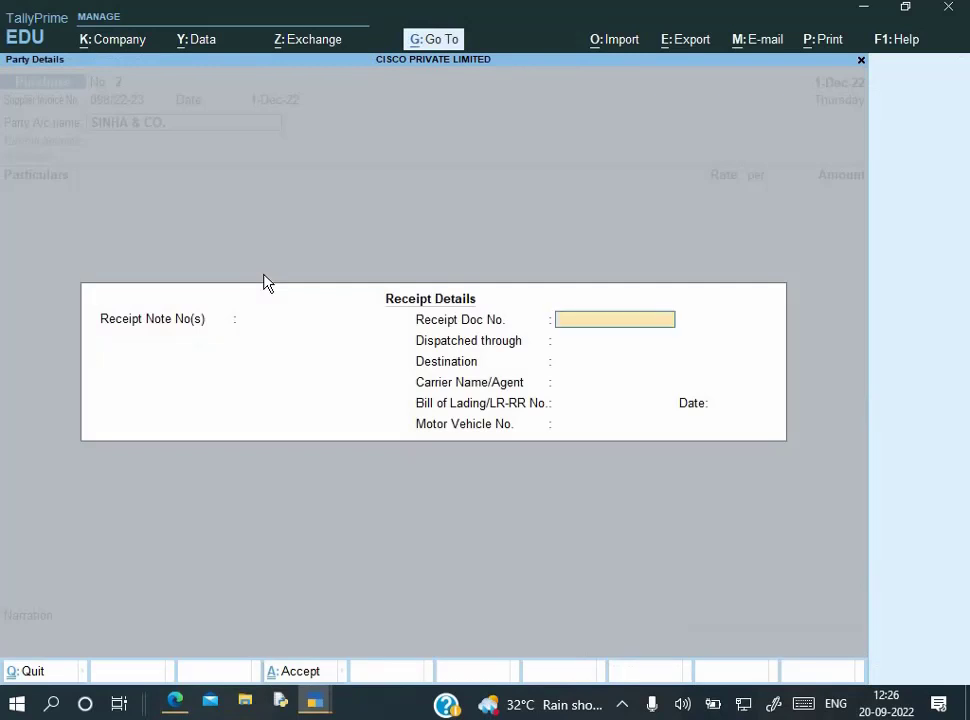
pyautogui.press('Return')
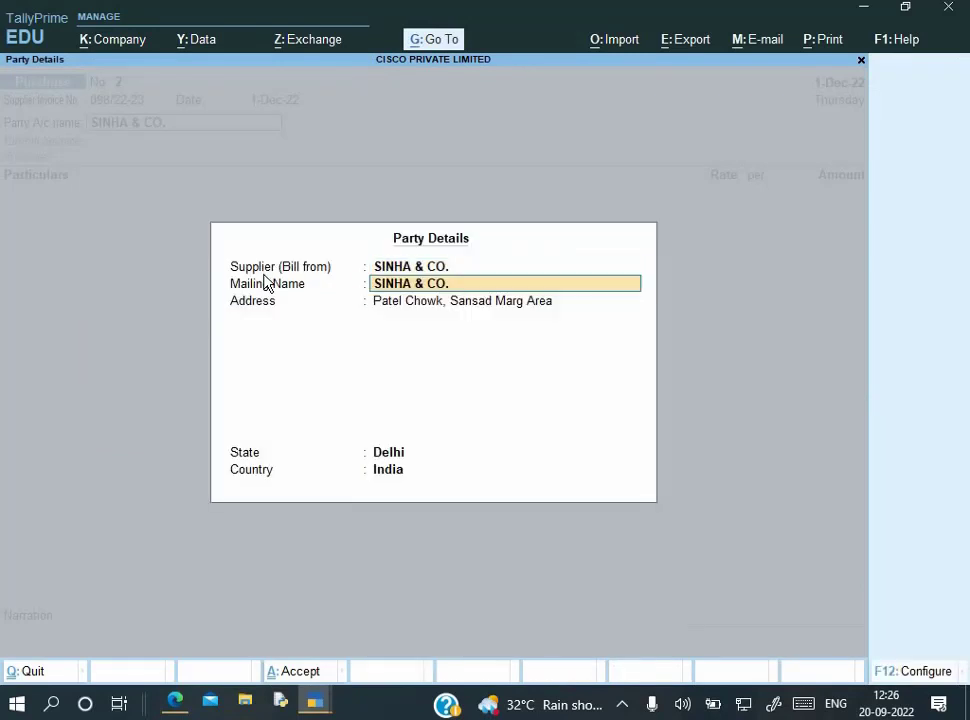
pyautogui.press('Return')
pyautogui.hotkey('ctrl', 'a')
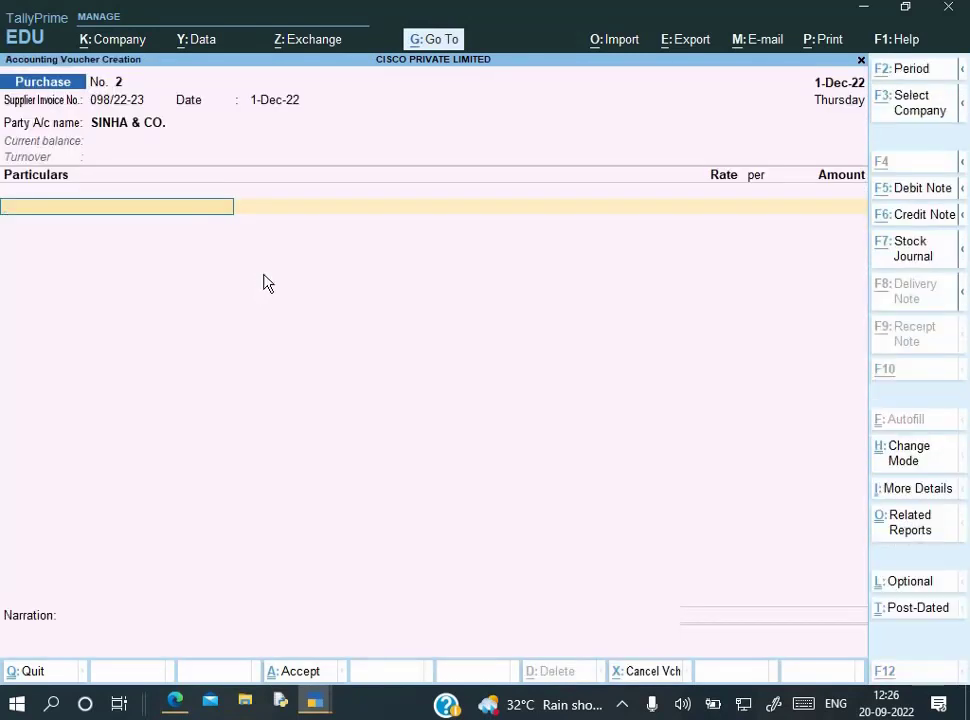
# Create ledger 'Legal Service' under Indirect Expenses with GST applicable, opening its GST details
pyautogui.hotkey('alt', 'c')
pyautogui.write('Legal')
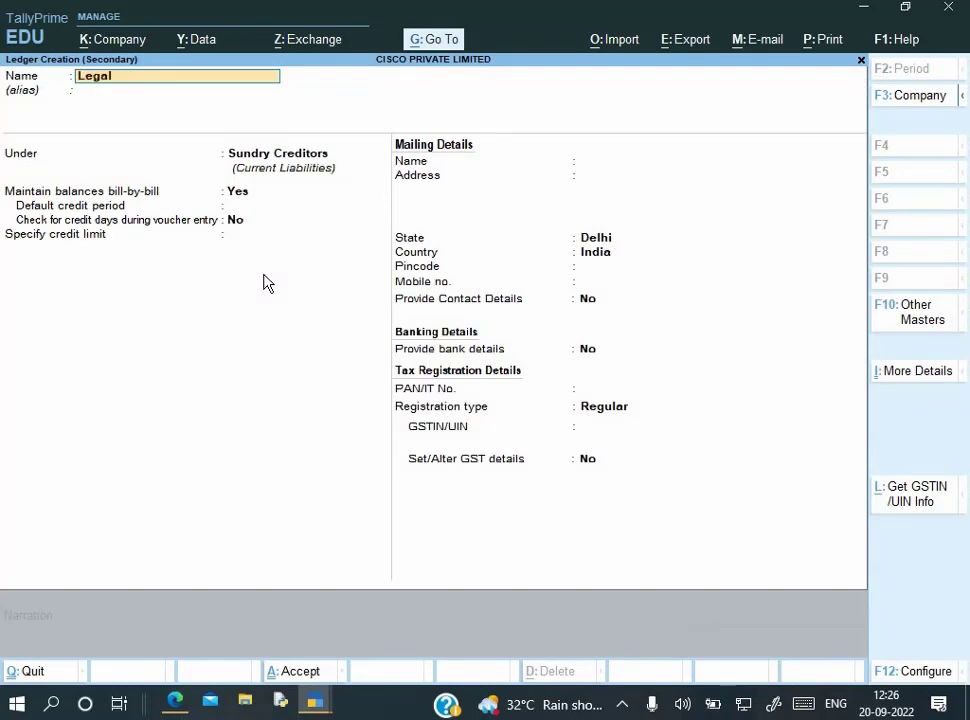
pyautogui.hotkey('alt', 'Tab')
pyautogui.hotkey('alt', 'Tab')
pyautogui.write('l Service')
pyautogui.press('Return')
pyautogui.write('In')
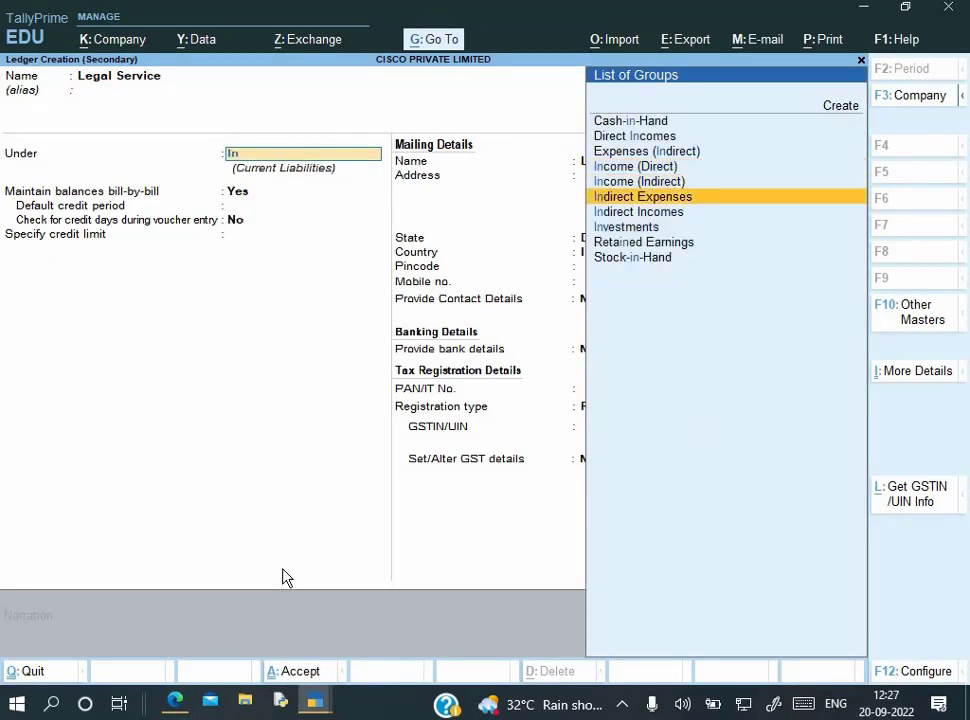
pyautogui.press('Return')
pyautogui.press('Down')
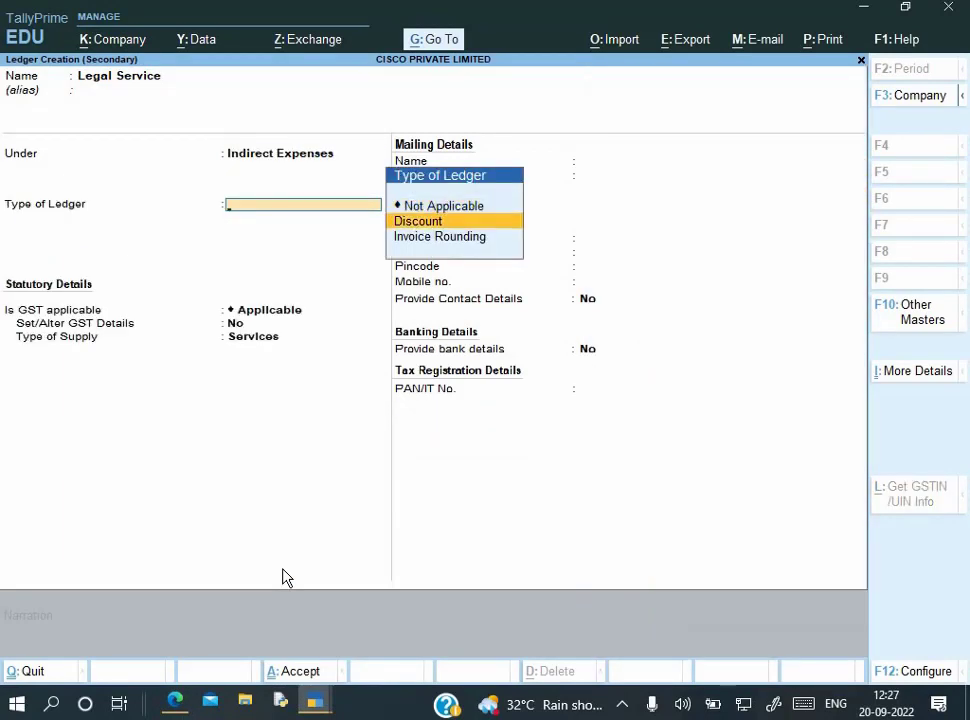
pyautogui.press('Up')
pyautogui.press('Return')
pyautogui.press('Return')
pyautogui.press('y')
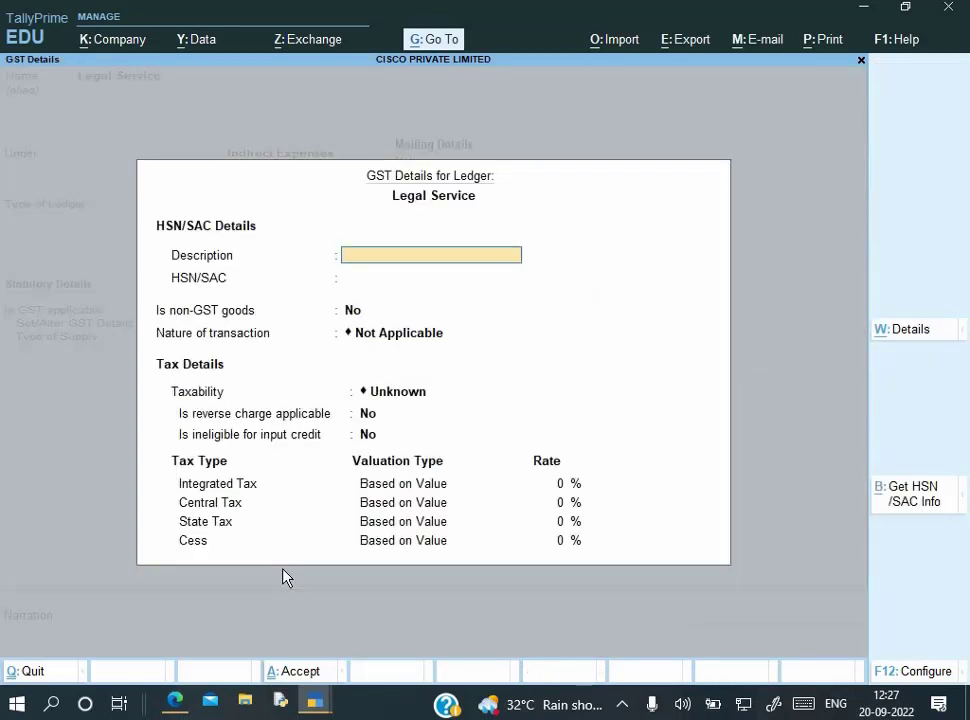
# Enter description LS and SAC 374634, and set taxability to Taxable
pyautogui.write('LS')
pyautogui.press('Return')
pyautogui.hotkey('alt', 'Tab')
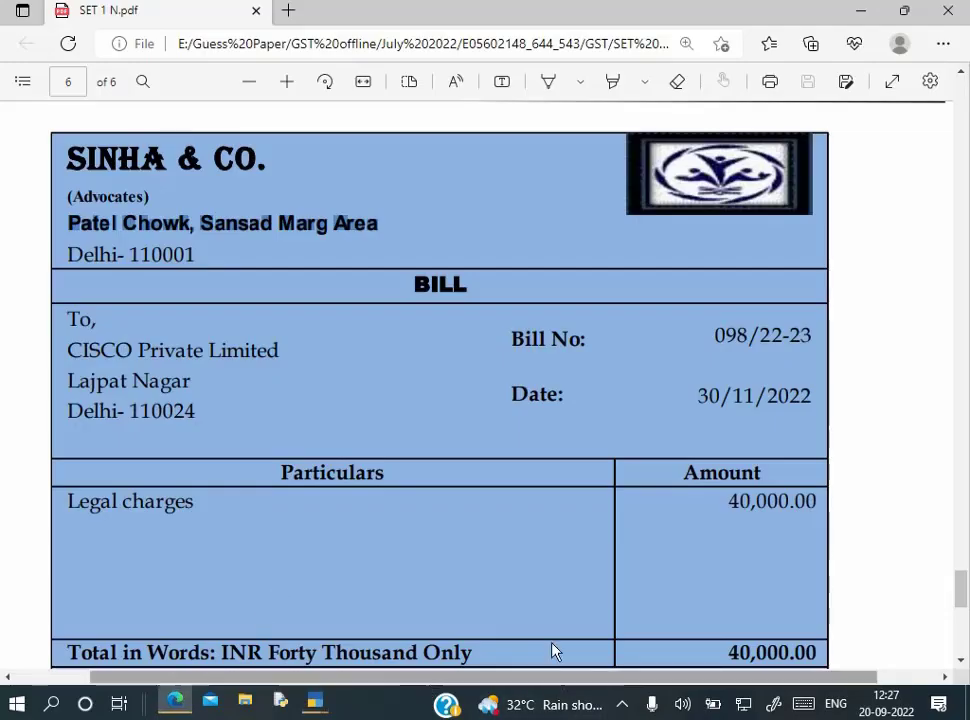
pyautogui.scroll(-1, 491, 571)
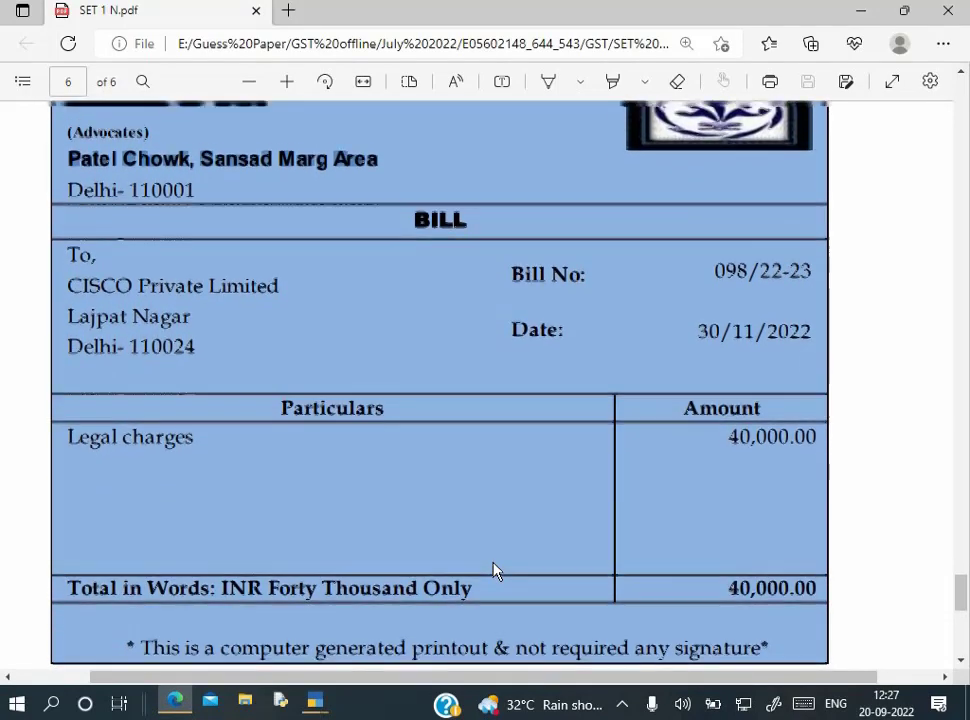
pyautogui.hotkey('alt', 'Tab')
pyautogui.write('374634')
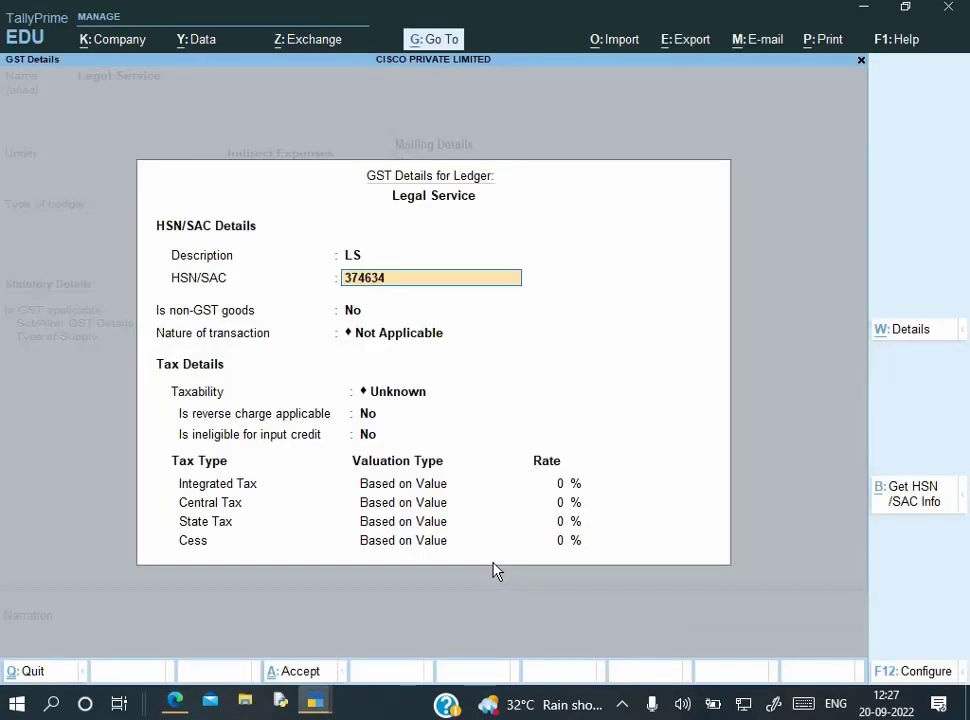
pyautogui.press('Return')
pyautogui.press('Return')
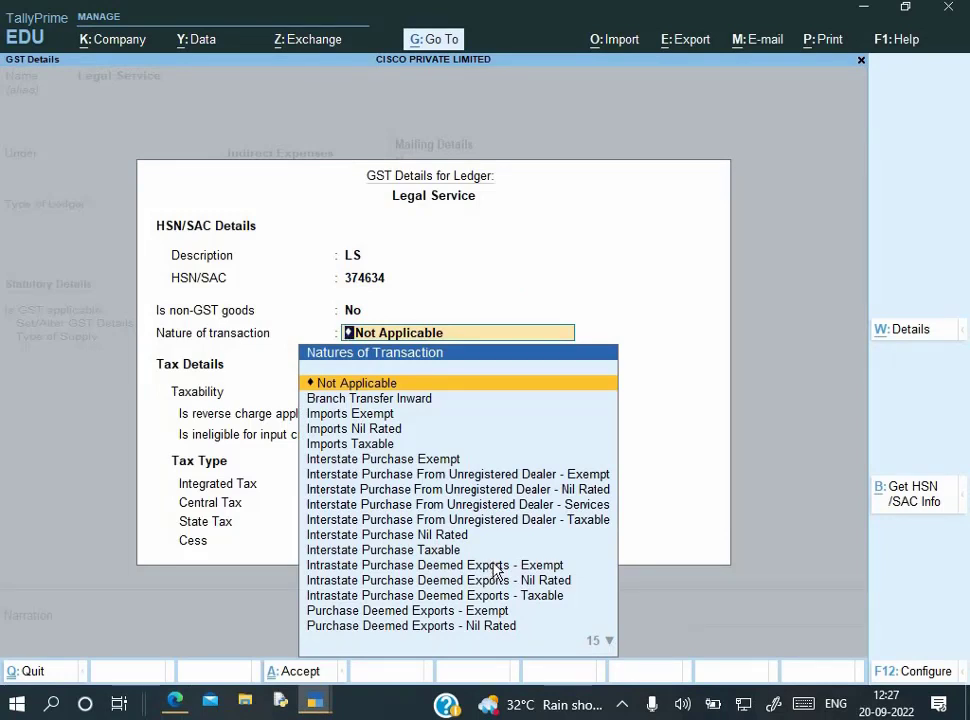
pyautogui.press('Return')
pyautogui.press('Down')
pyautogui.press('Down')
pyautogui.press('Down')
pyautogui.press('Return')
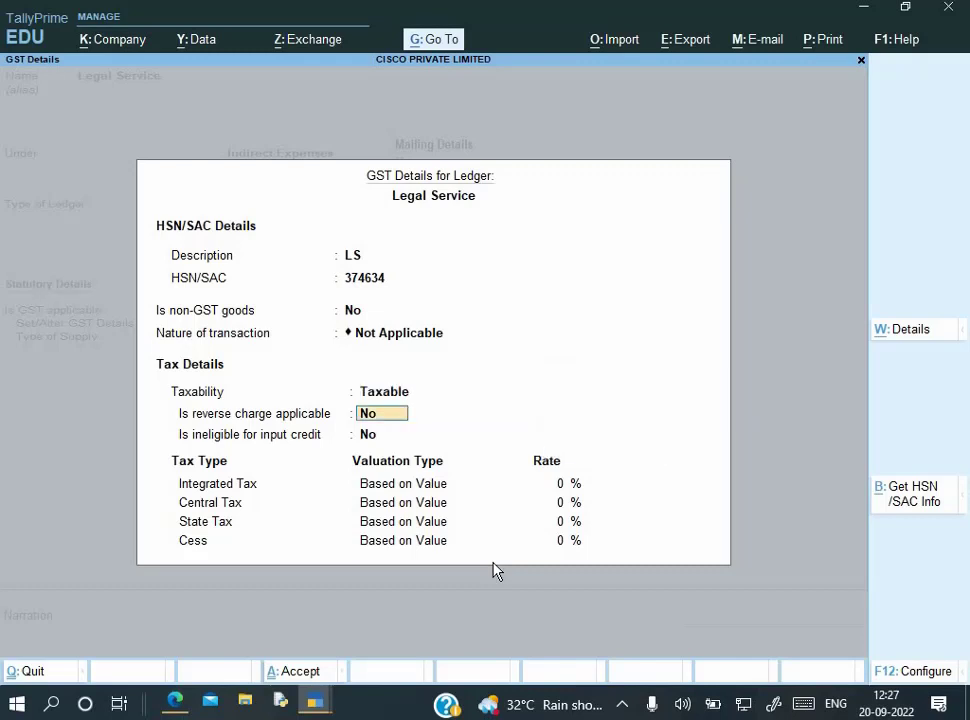
pyautogui.press('Return')
pyautogui.press('Return')
# Set integrated tax 18% with central and state tax at 9% each
pyautogui.write('18')
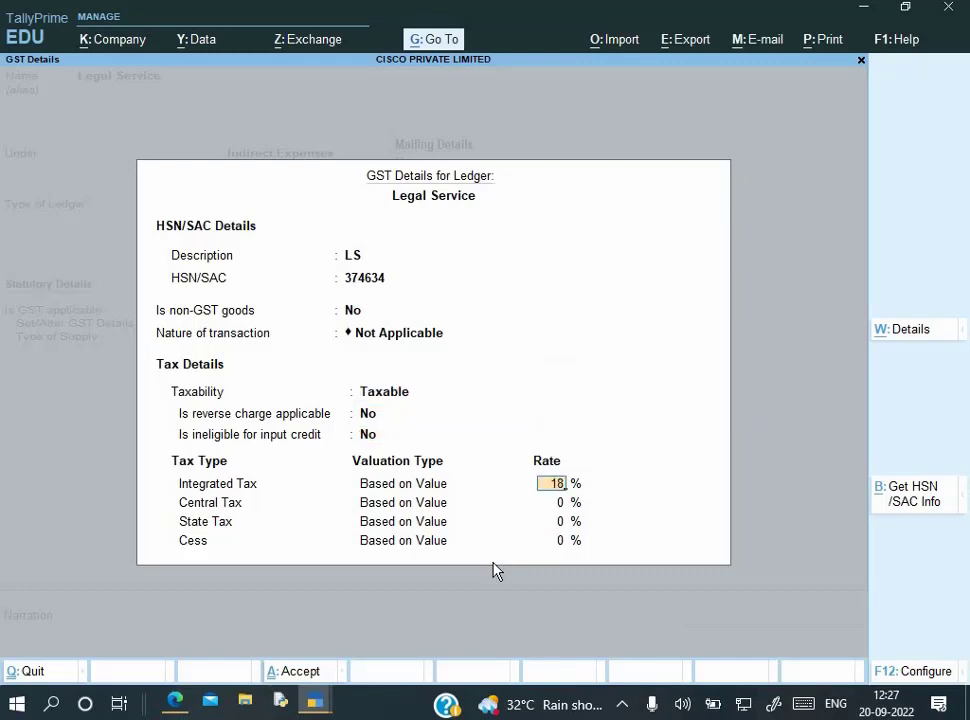
pyautogui.press('BackSpace')
pyautogui.write('8')
pyautogui.press('Return')
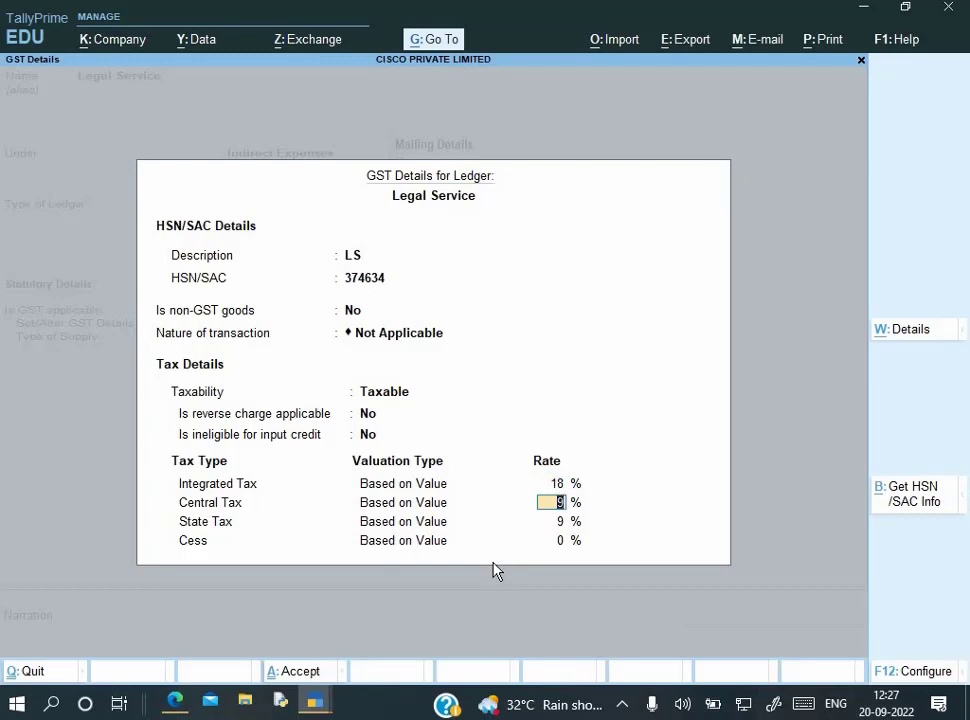
pyautogui.press('Return')
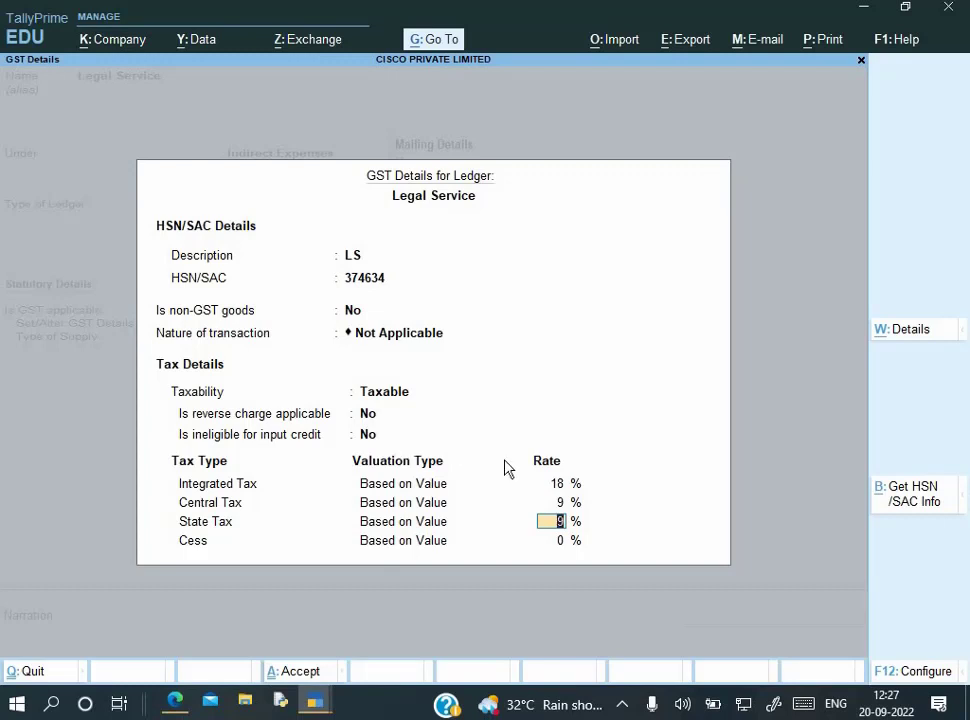
pyautogui.press('Return')
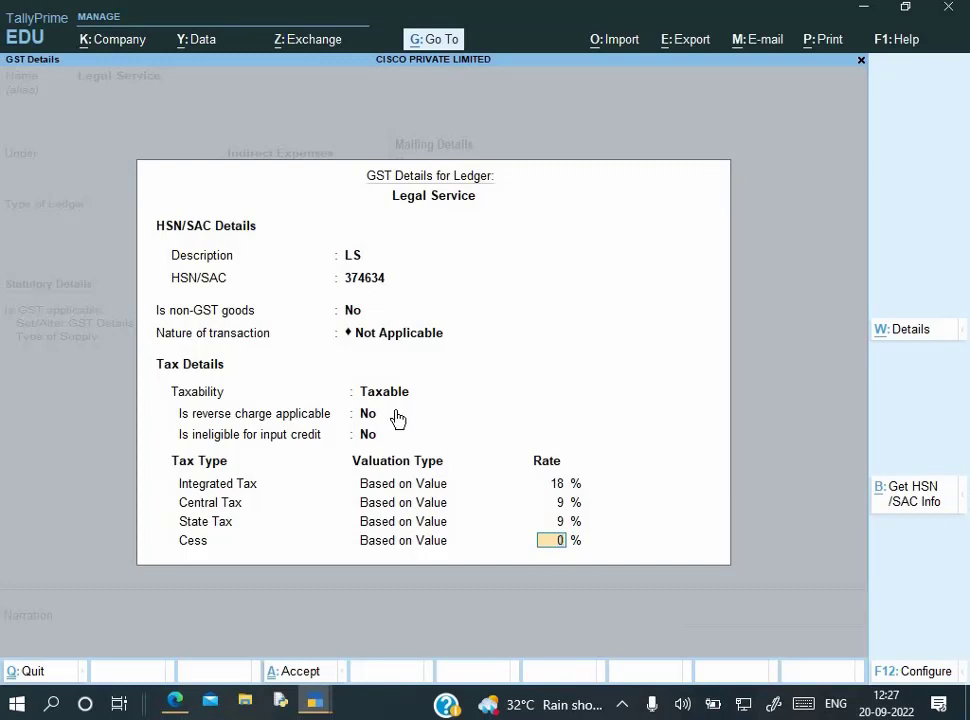
pyautogui.press('Return')
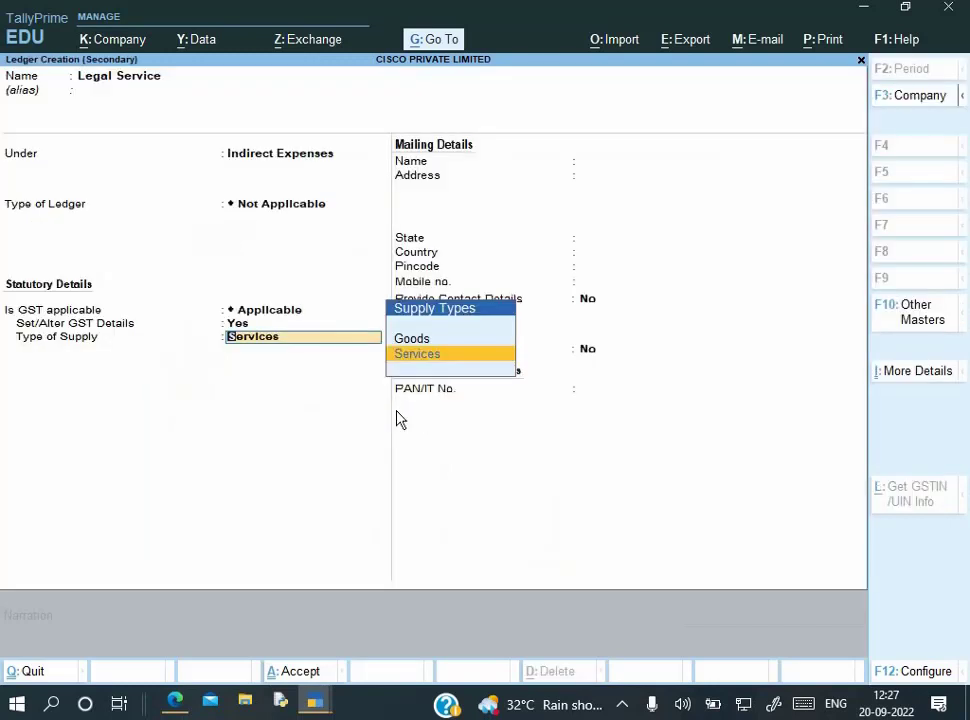
# Enter the Legal Service line as a Services supply with an amount of 40,000
pyautogui.press('Return')
pyautogui.press('Return')
pyautogui.press('Return')
pyautogui.press('Return')
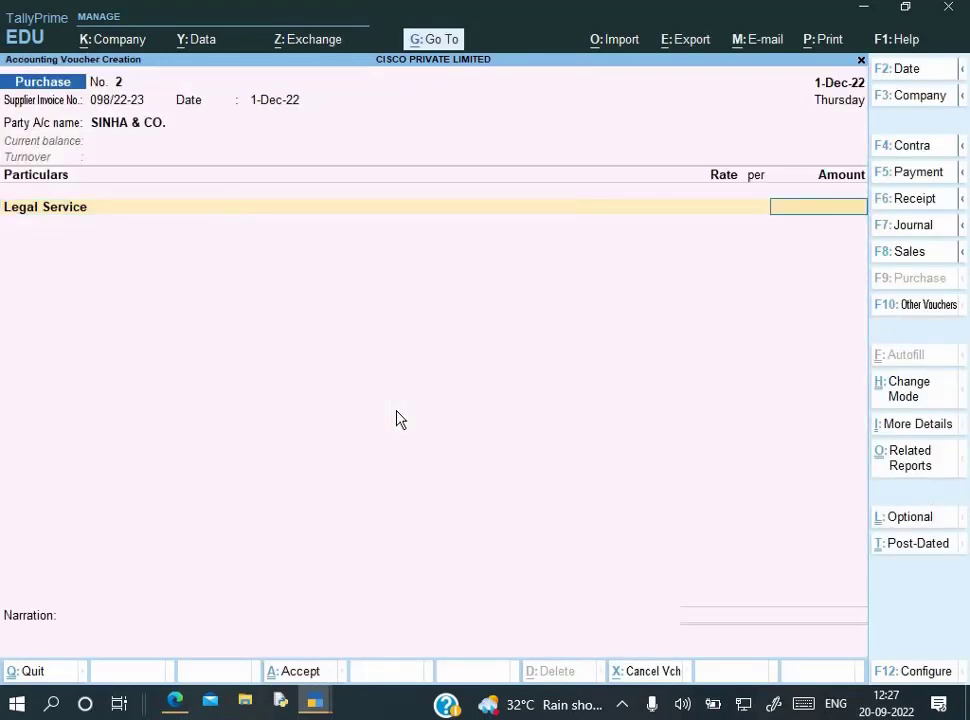
pyautogui.hotkey('alt', 'Tab')
pyautogui.hotkey('alt', 'Tab')
pyautogui.write('40,000')
pyautogui.press('Return')
pyautogui.press('Escape')
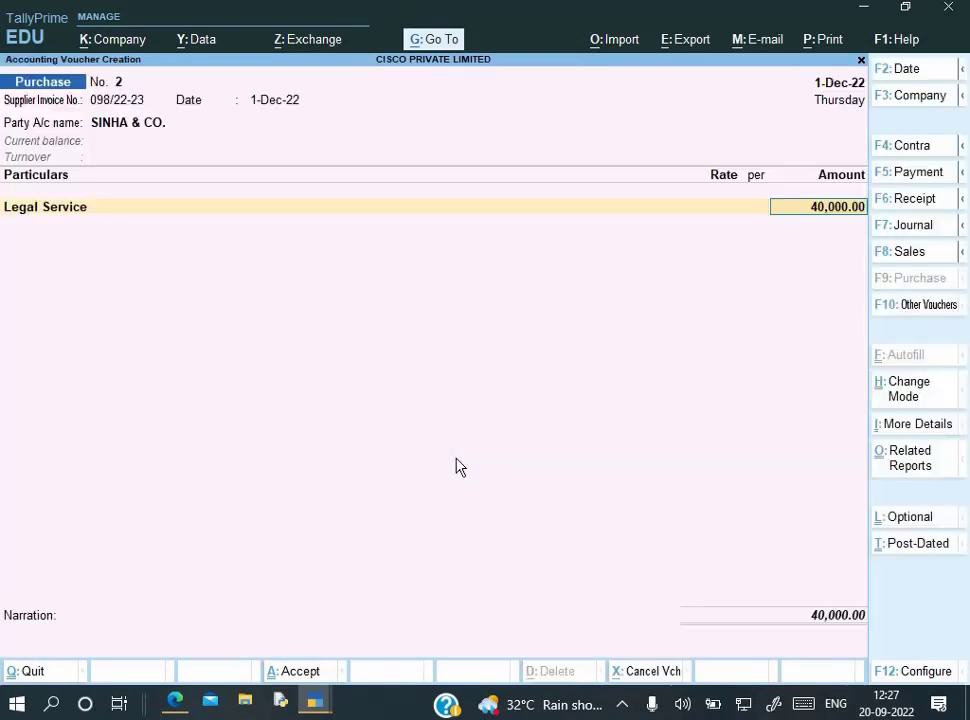
# Set the voucher configuration's GST tax-rate modification option to No, then return to the Legal Service amount
pyautogui.press('F12')
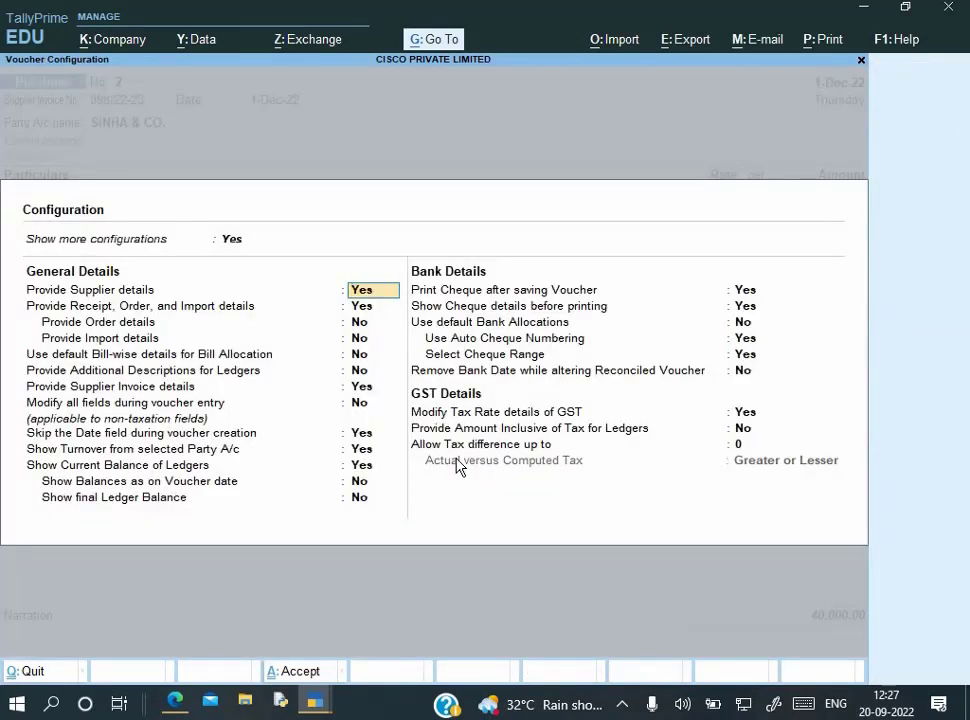
pyautogui.press('Down')
pyautogui.press('Down')
pyautogui.press('Down')
pyautogui.press('Down')
pyautogui.press('Down')
pyautogui.press('Down')
pyautogui.press('Down')
pyautogui.press('Down')
pyautogui.press('Down')
pyautogui.press('Down')
pyautogui.press('Down')
pyautogui.press('Down')
pyautogui.press('Down')
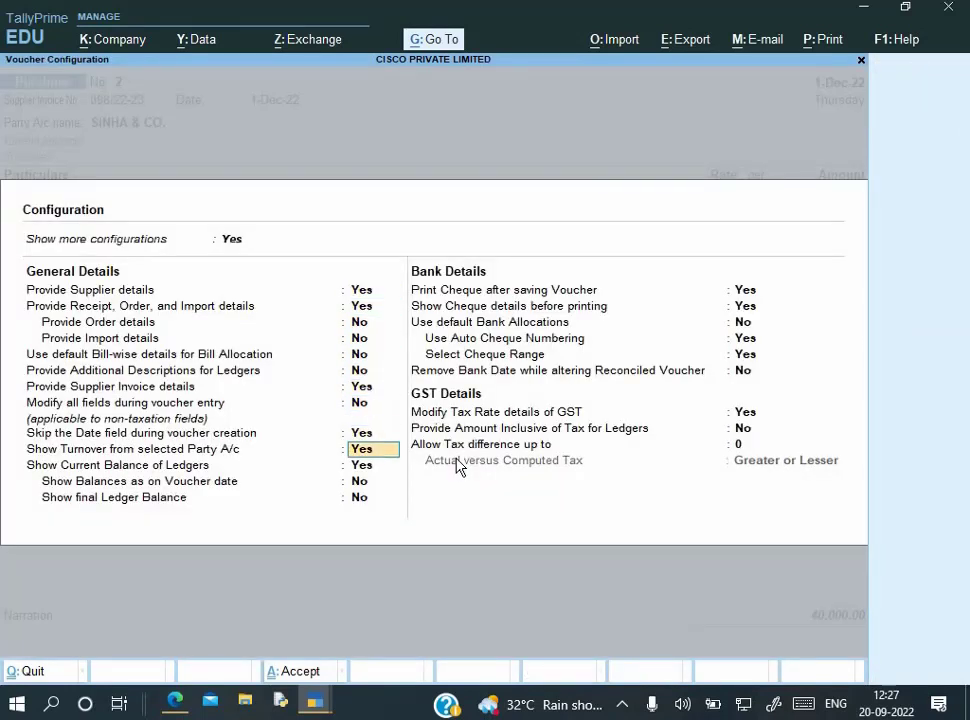
pyautogui.press('Down')
pyautogui.press('Down')
pyautogui.press('Down')
pyautogui.press('Down')
pyautogui.press('Down')
pyautogui.press('Down')
pyautogui.write('n')
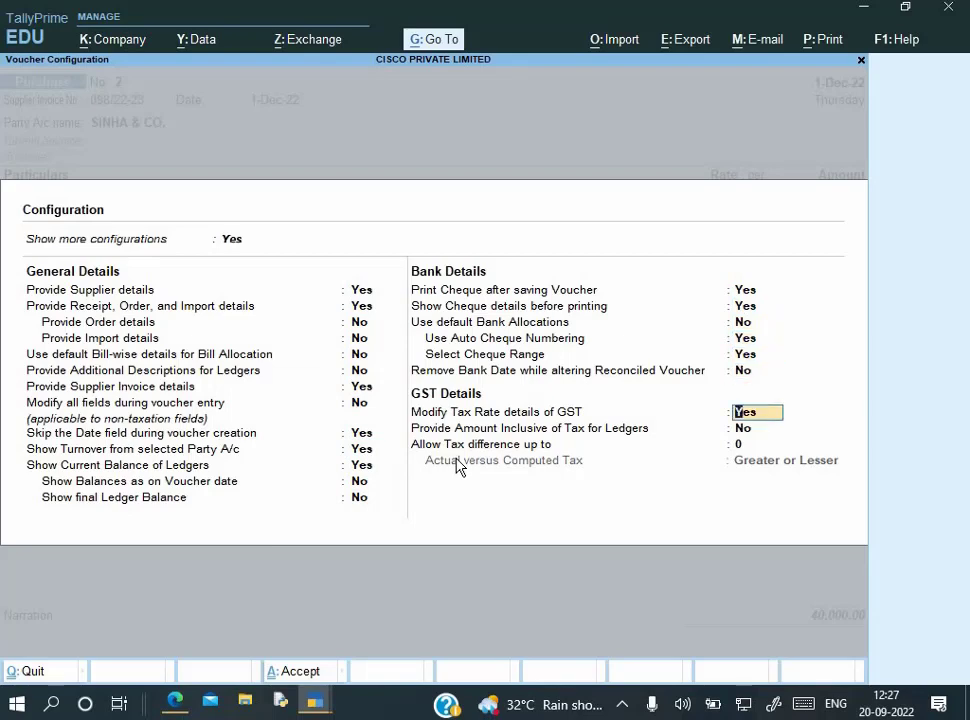
pyautogui.press('Return')
pyautogui.hotkey('ctrl', 'a')
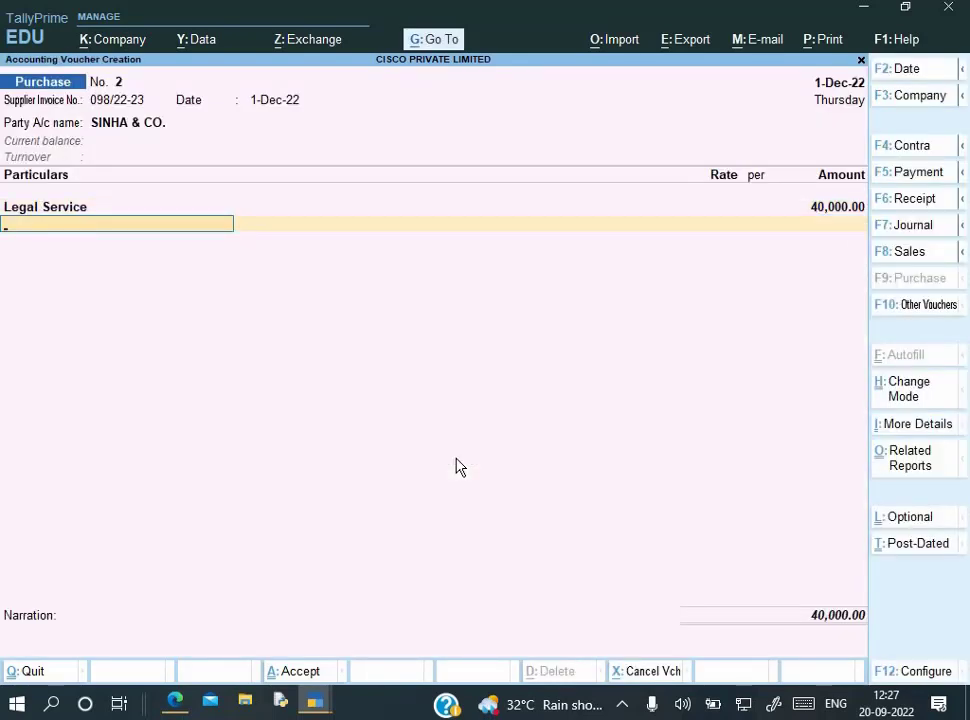
pyautogui.press('BackSpace')
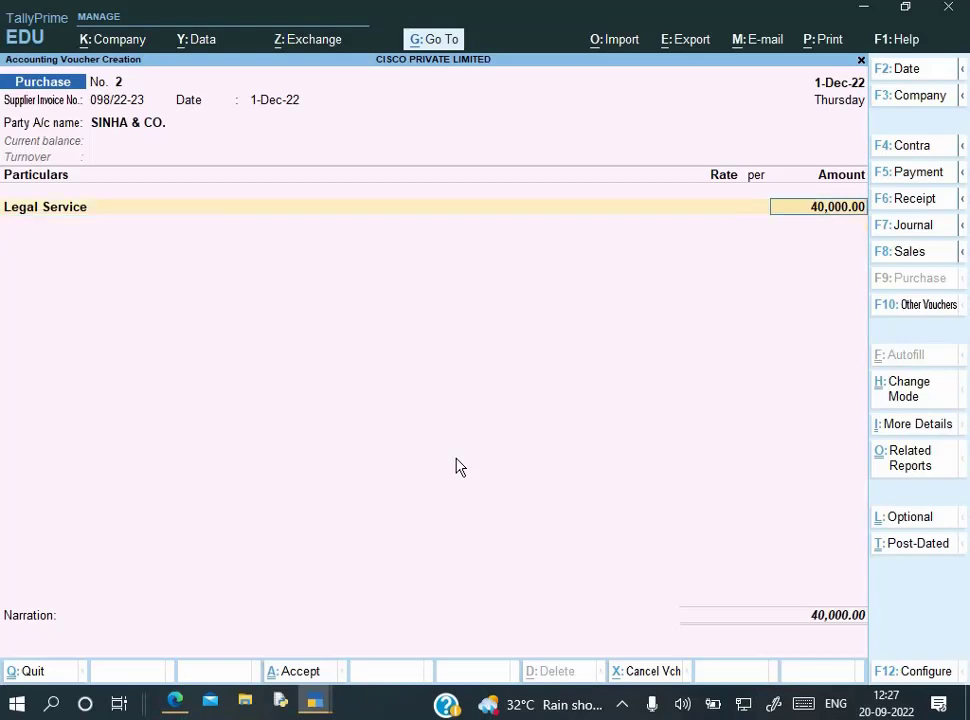
# Set Modify Tax Rate details of GST to Yes in the voucher configuration
pyautogui.press('F12')
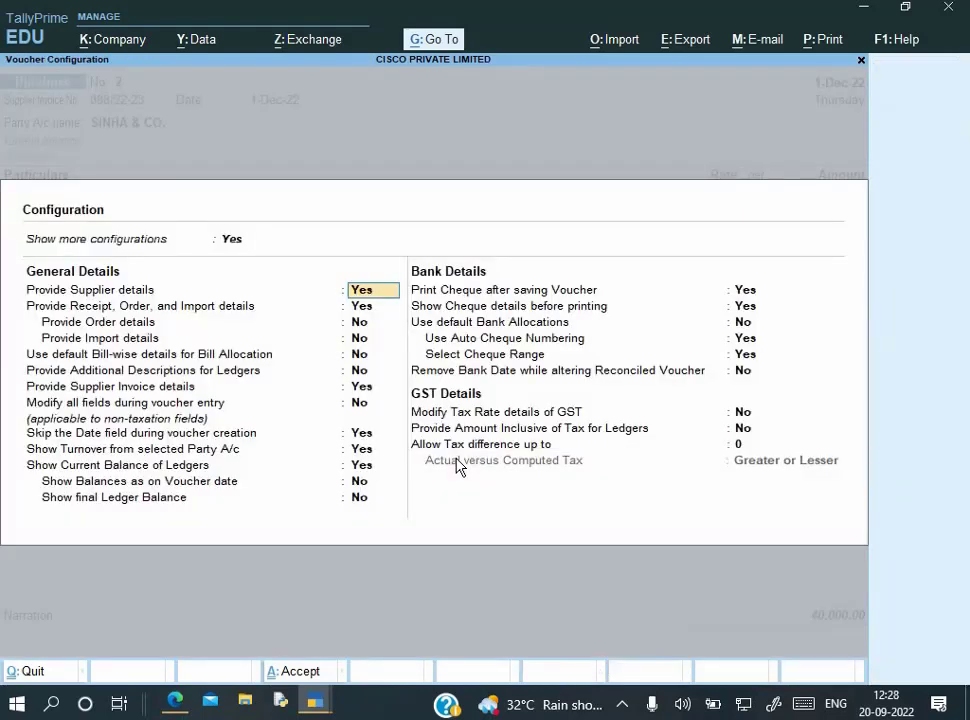
pyautogui.press('Down')
pyautogui.press('Down')
pyautogui.press('Down')
pyautogui.press('Down')
pyautogui.press('Down')
pyautogui.press('Down')
pyautogui.press('Down')
pyautogui.press('Down')
pyautogui.press('Down')
pyautogui.press('Down')
pyautogui.press('Down')
pyautogui.press('Down')
pyautogui.press('Down')
pyautogui.press('Down')
pyautogui.press('Down')
pyautogui.press('Down')
pyautogui.press('Down')
pyautogui.press('Down')
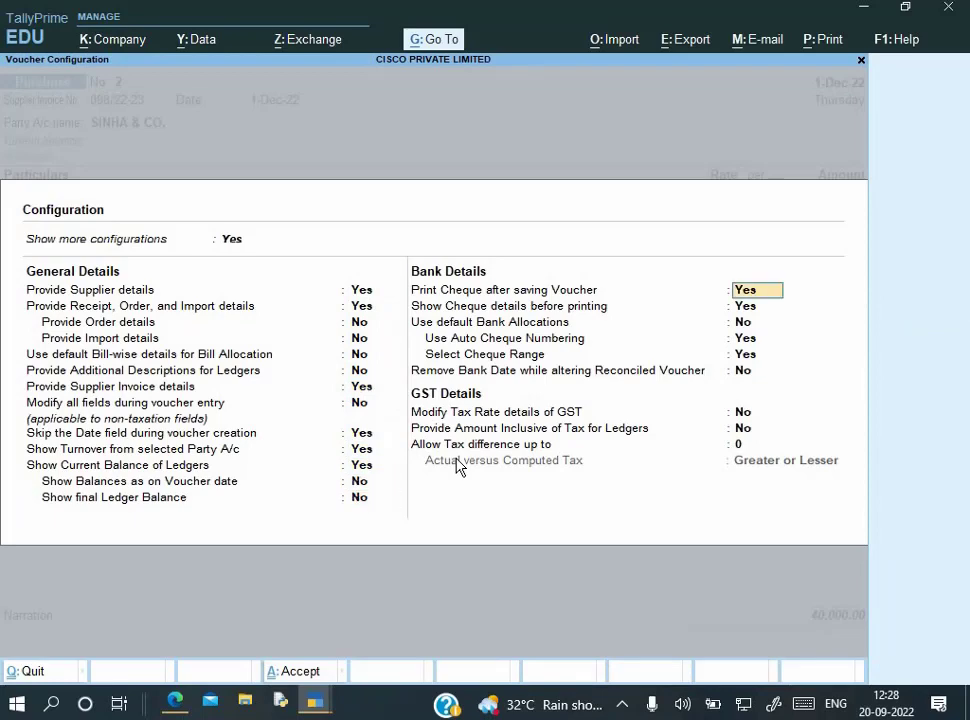
pyautogui.press('Up')
pyautogui.write('y')
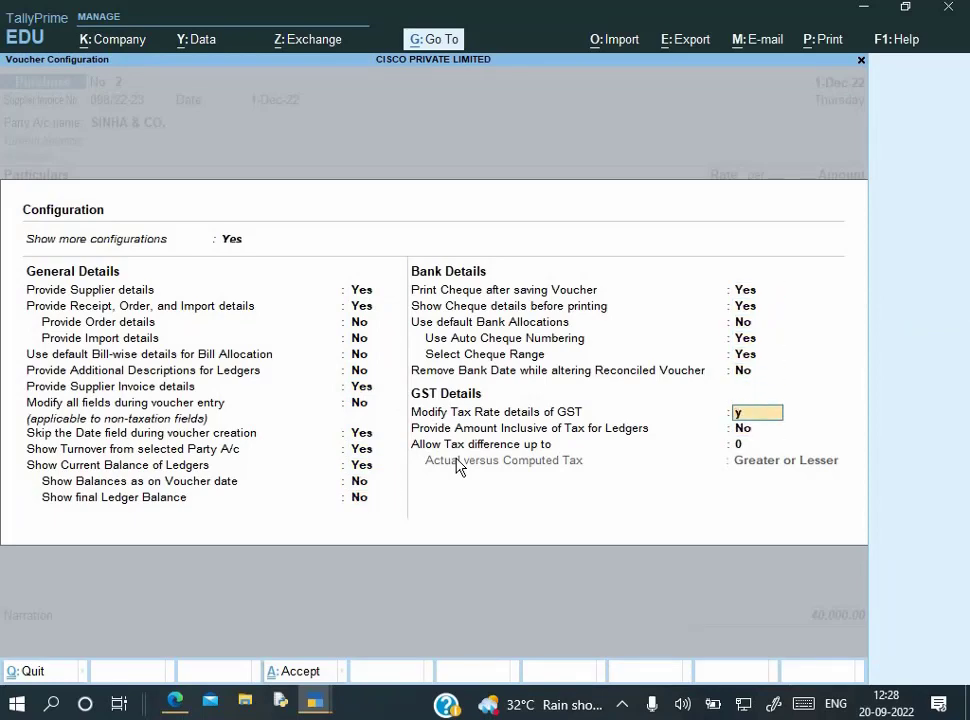
pyautogui.press('Return')
pyautogui.hotkey('ctrl', 'a')
# Set the 40,000 line's tax classification to Not Applicable with reverse charge set to Yes
pyautogui.press('Return')
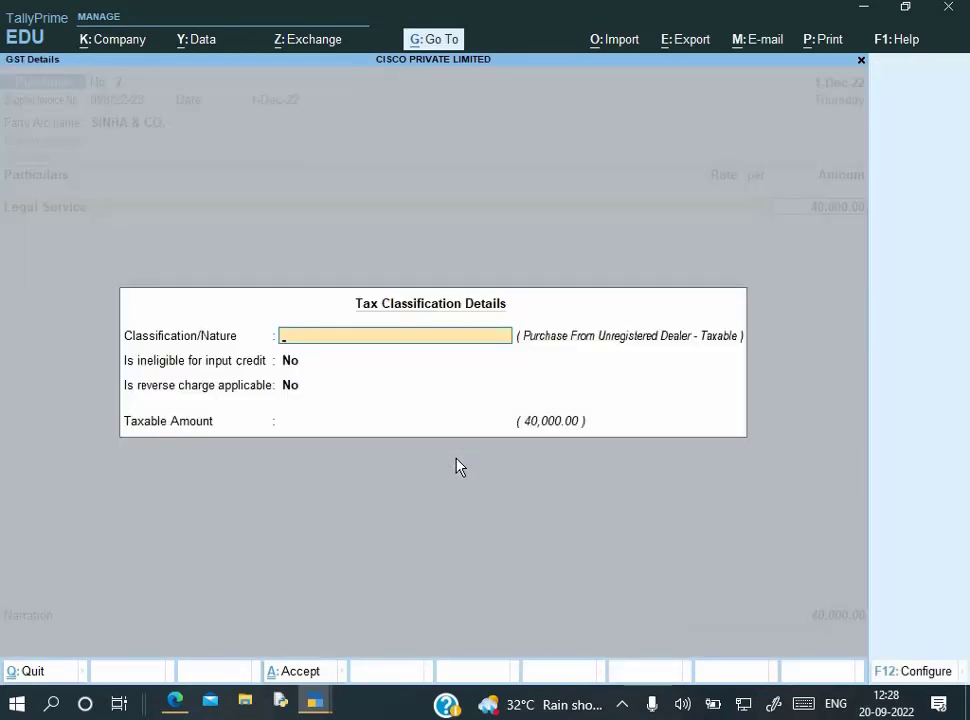
pyautogui.press('Return')
pyautogui.press('Return')
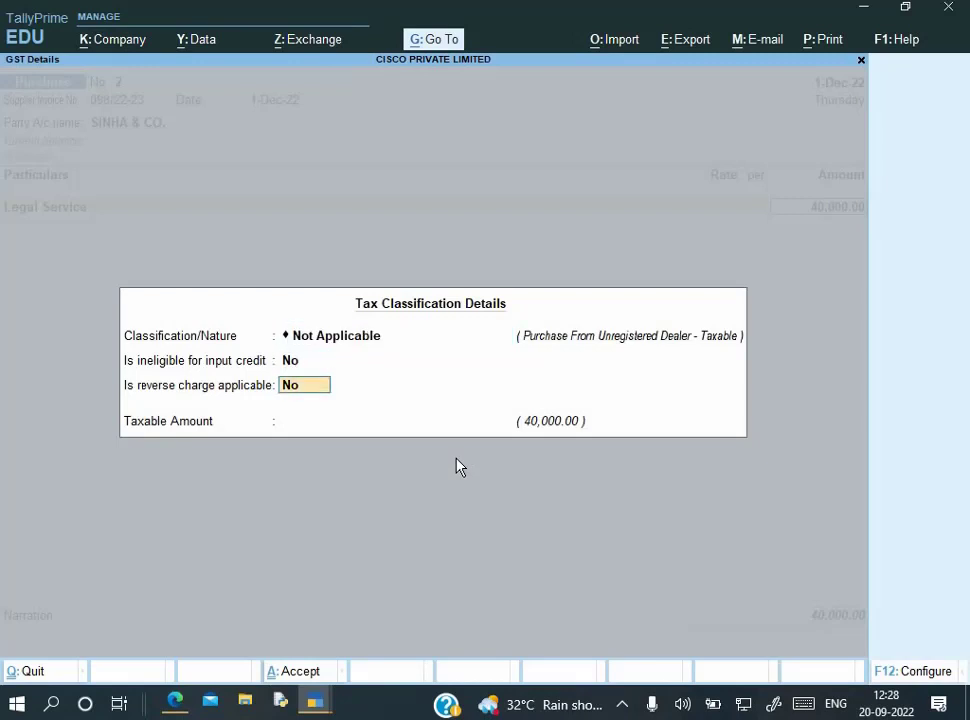
pyautogui.write('y')
pyautogui.press('Return')
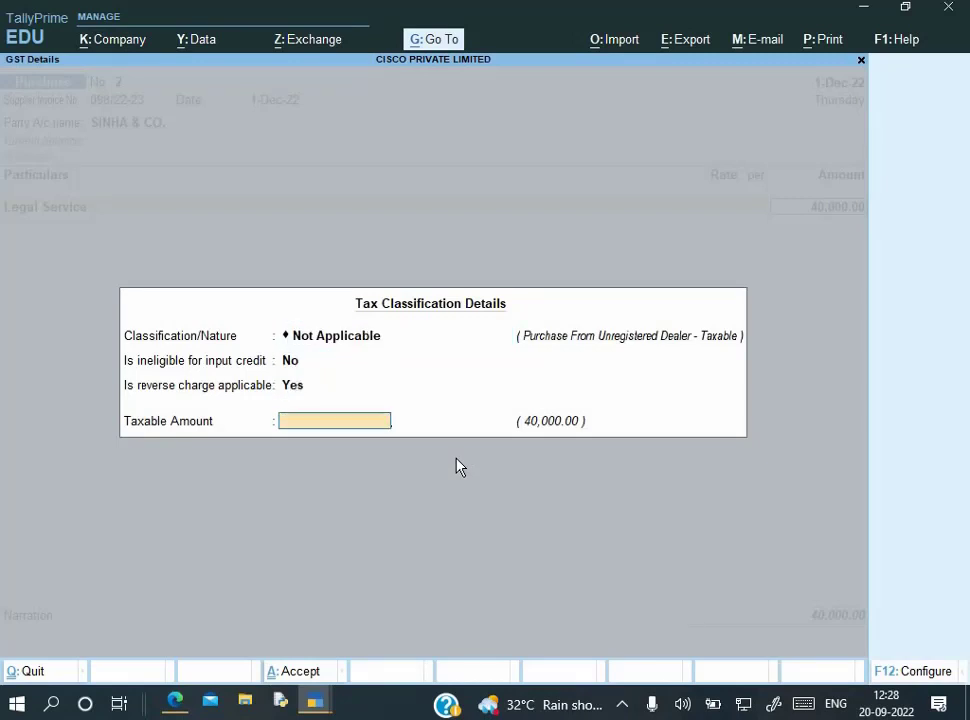
pyautogui.press('Return')
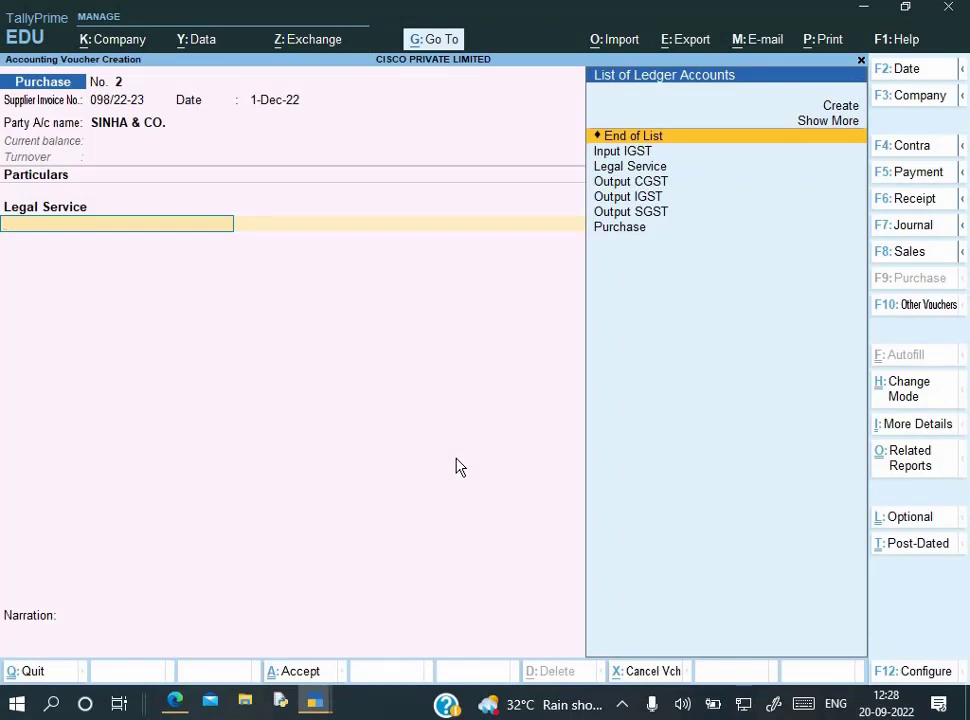
# End the ledger list and accept New Ref 098/22-23 for 40,000 Cr in Bill-wise Details
pyautogui.press('Return')
pyautogui.press('Return')
pyautogui.press('Return')
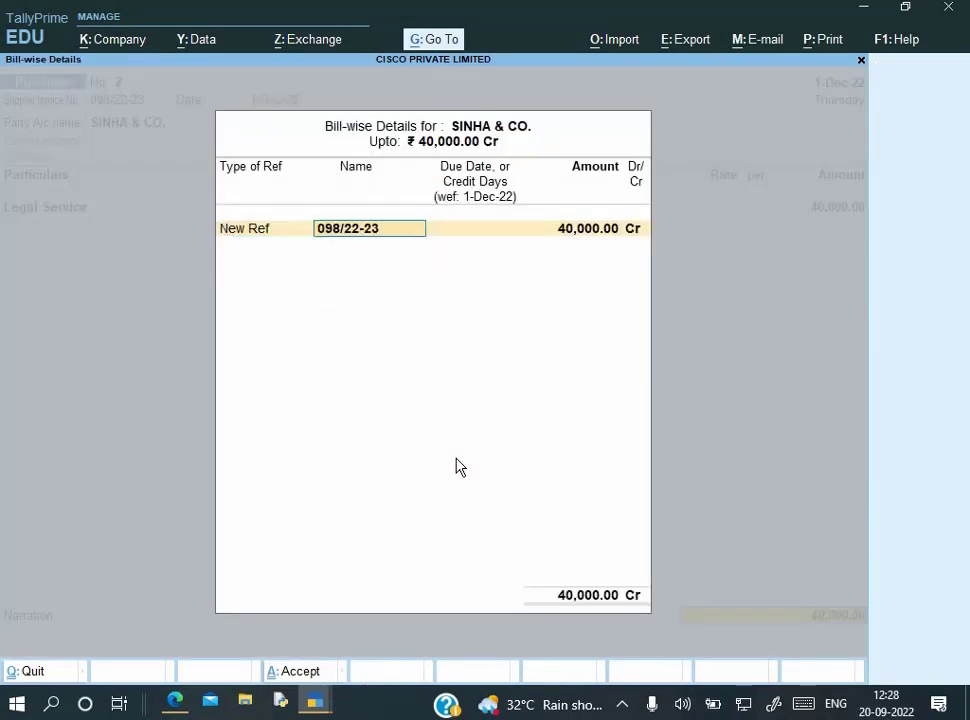
pyautogui.press('Return')
pyautogui.press('Return')
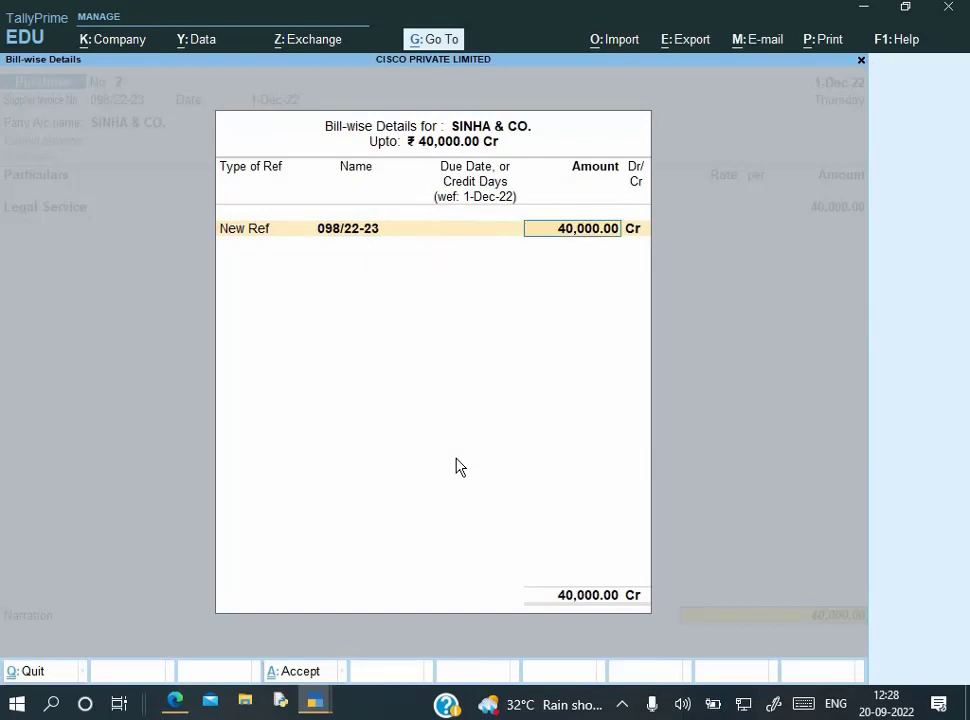
pyautogui.press('Return')
pyautogui.press('Return')
# Enter the narration 'Being service bill rec.' and save purchase voucher No. 2
pyautogui.write('Be')
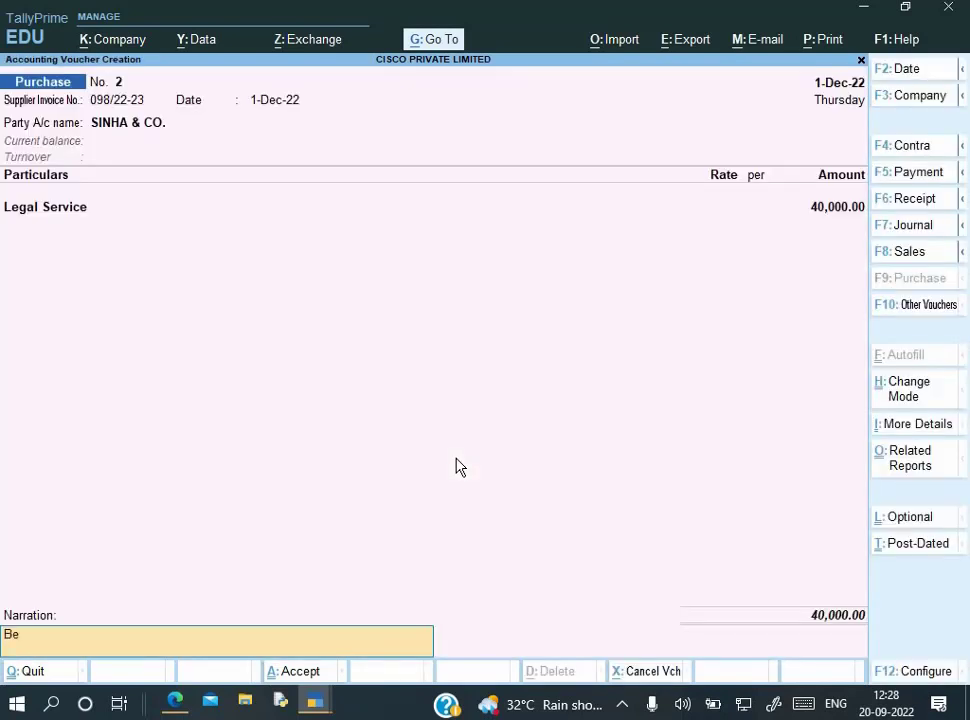
pyautogui.write('ing service bill rec')
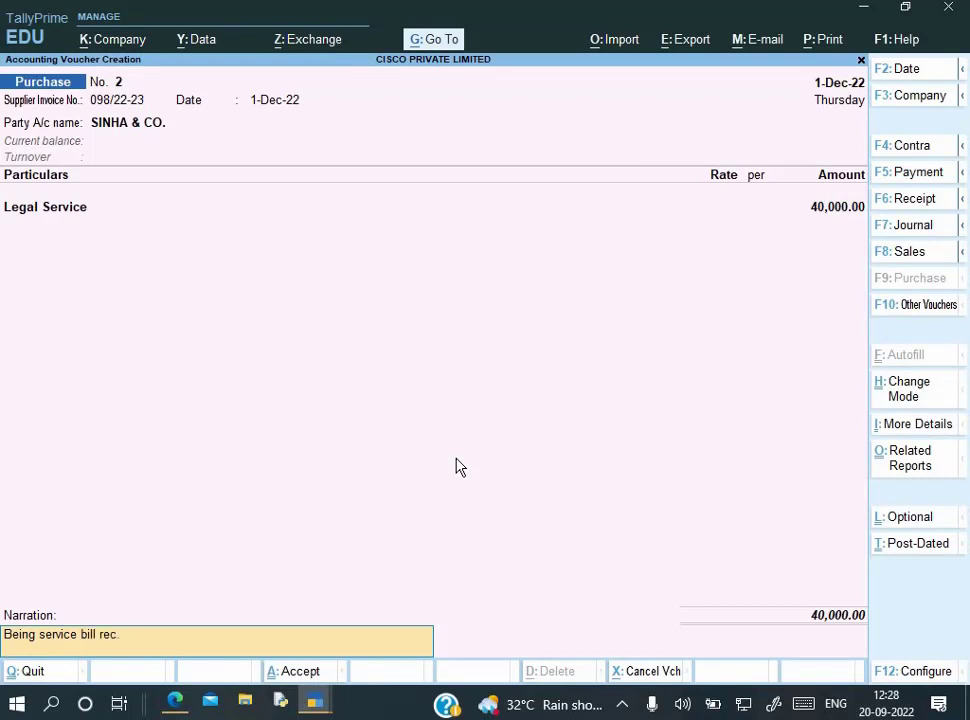
pyautogui.write('.')
pyautogui.press('Return')
pyautogui.press('Return')
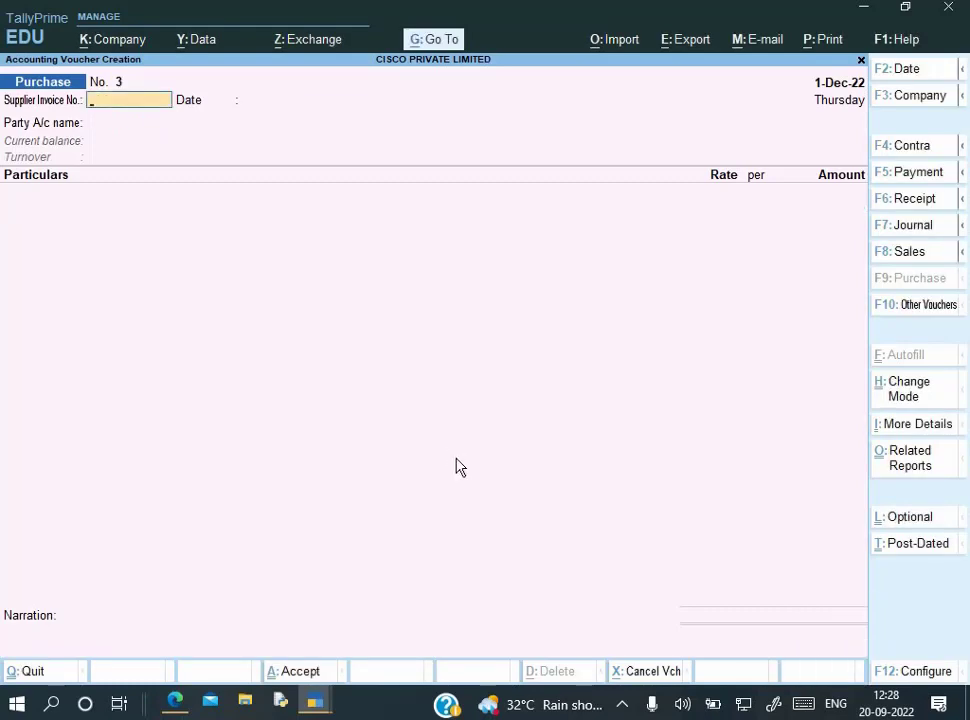
pyautogui.press('Escape')
pyautogui.press('Return')
# Quit voucher entry and browse the GST reports, briefly opening GSTR-1 and the e-Way Bill report
pyautogui.press('Down')
pyautogui.press('Down')
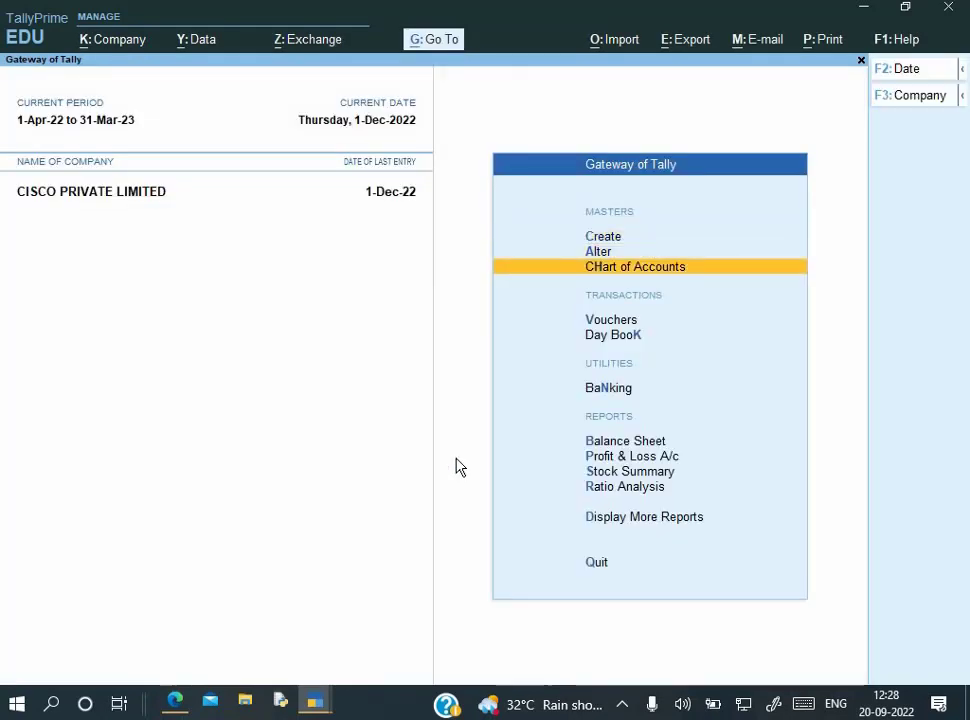
pyautogui.press('Down')
pyautogui.press('Down')
pyautogui.press('Down')
pyautogui.press('Down')
pyautogui.press('Down')
pyautogui.press('Up')
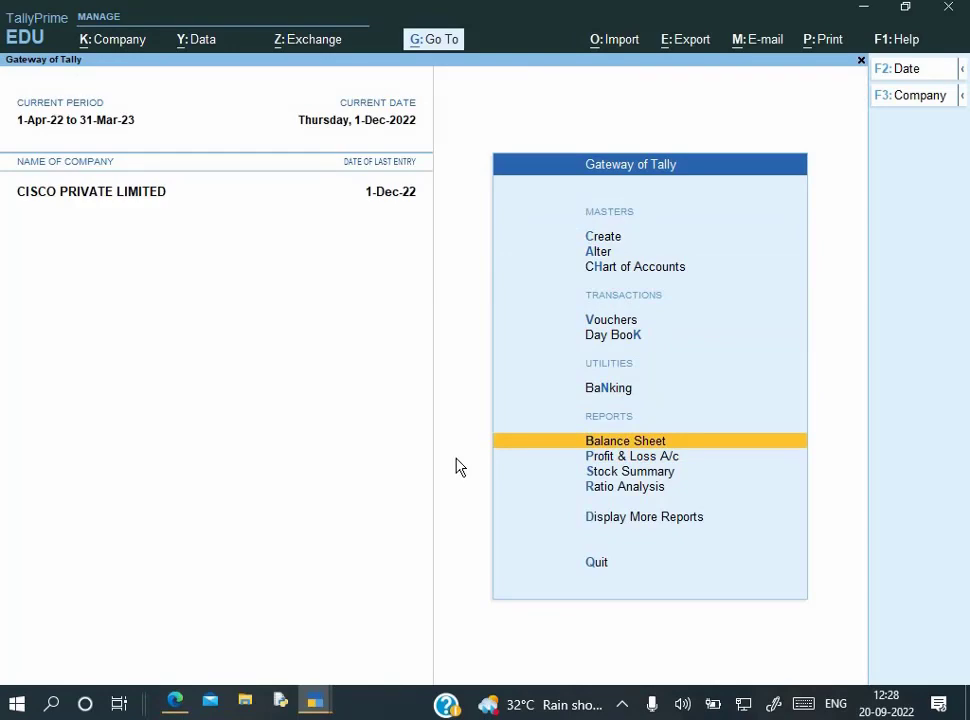
pyautogui.press('d')
pyautogui.press('g')
pyautogui.press('Return')
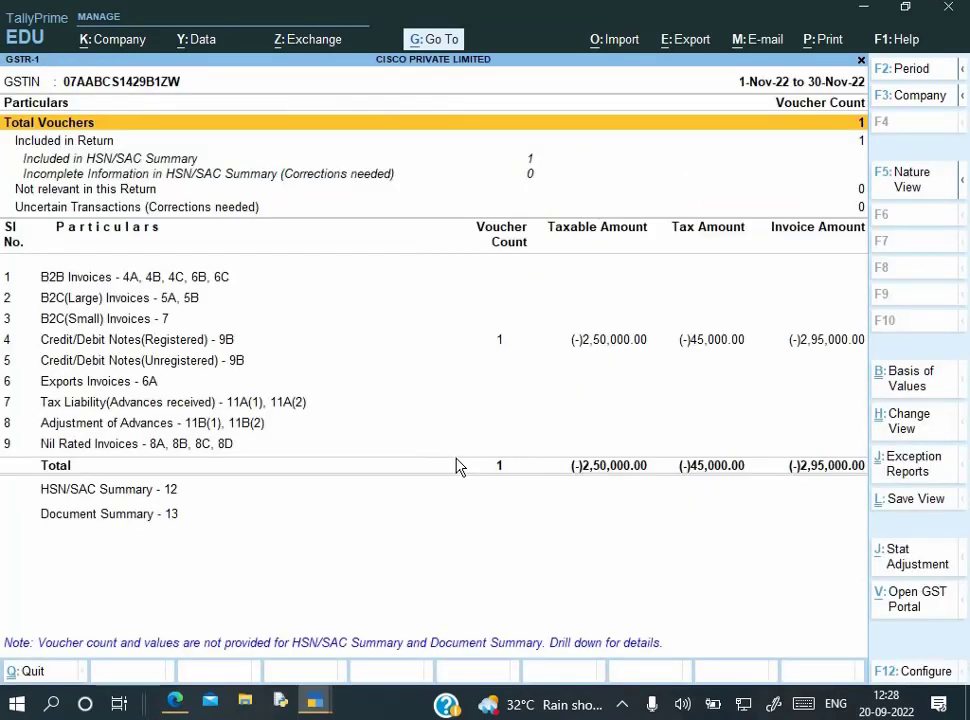
pyautogui.press('Escape')
pyautogui.press('e')
pyautogui.press('F2')
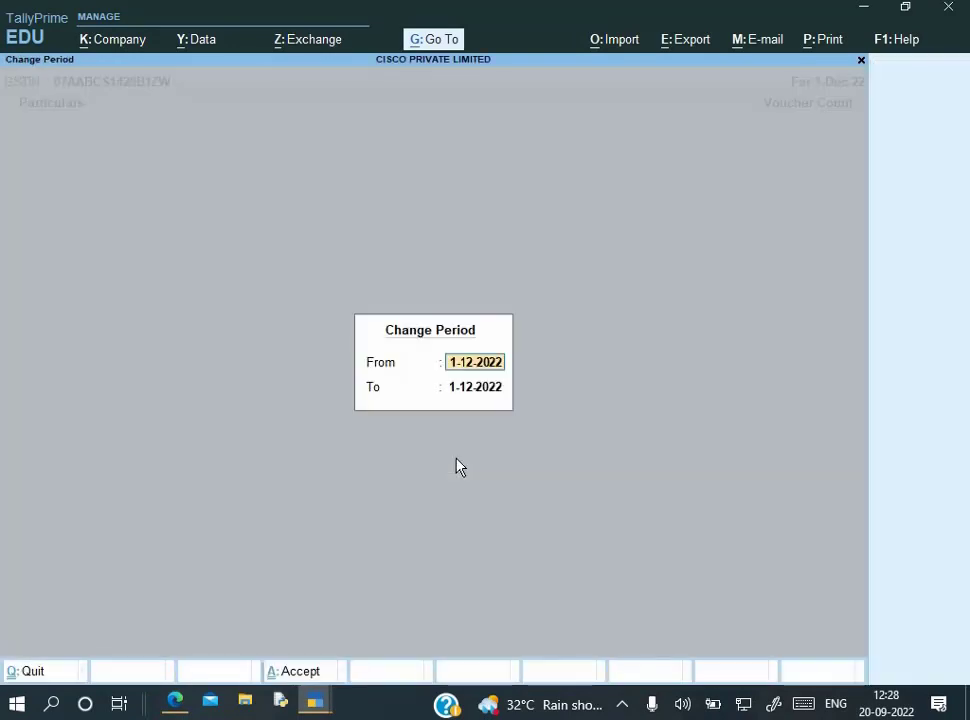
pyautogui.press('Escape')
pyautogui.press('Escape')
pyautogui.press('Up')
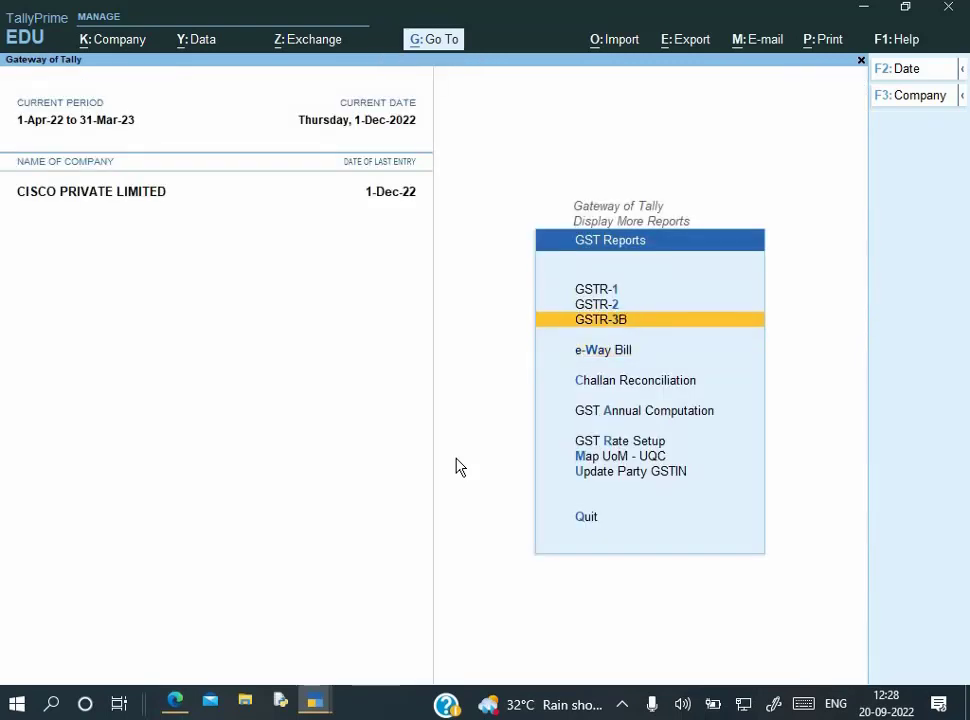
# Show GSTR-2 for 1-Apr-22 to 1-Dec-22 and list the Reverse Charge Inward Supplies vouchers
pyautogui.press('Return')
pyautogui.press('F2')
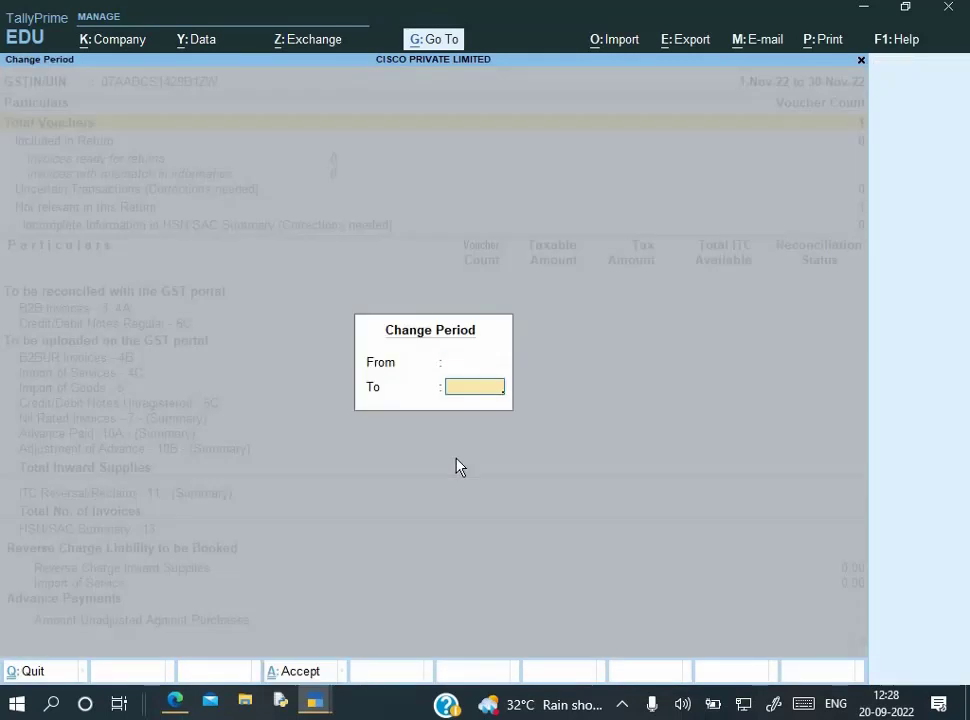
pyautogui.press('Return')
pyautogui.press('Down')
pyautogui.press('Down')
pyautogui.press('Down')
pyautogui.press('Down')
pyautogui.press('Down')
pyautogui.press('Down')
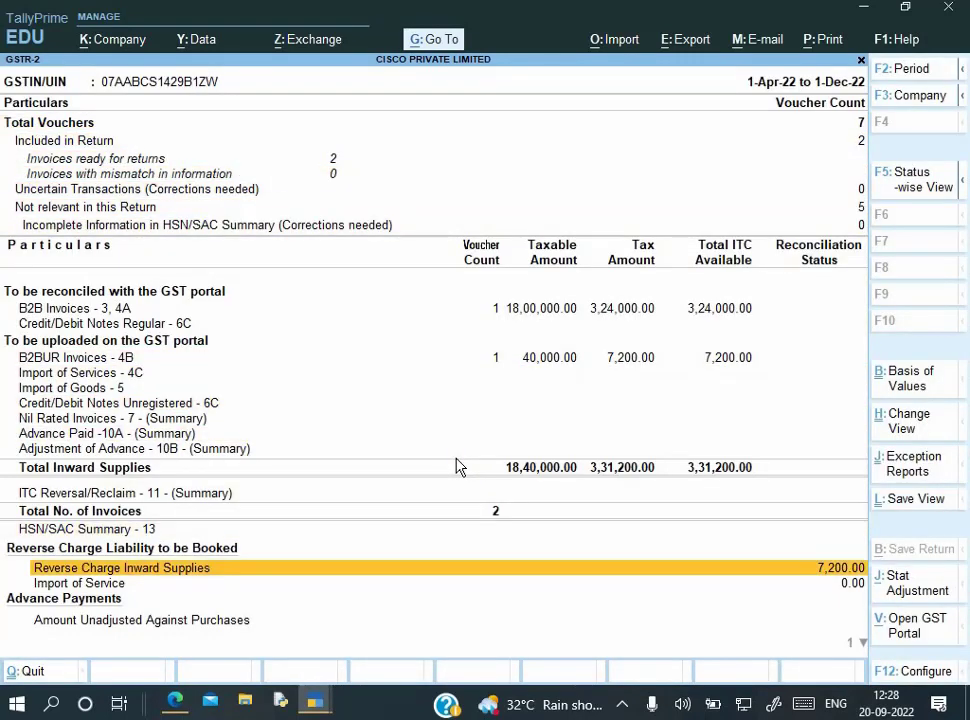
pyautogui.press('Return')
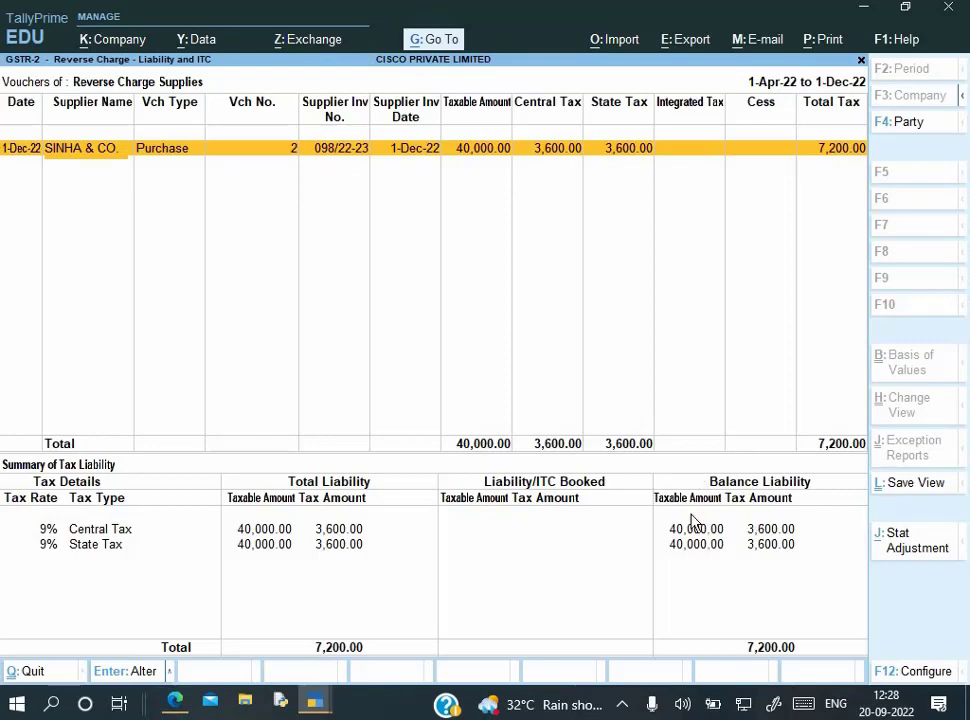
# Back out of GSTR-2 into voucher entry and switch to a new Journal voucher dated 1-Dec-22
pyautogui.press('Escape')
pyautogui.press('Escape')
pyautogui.press('Escape')
pyautogui.press('Escape')
pyautogui.press('Escape')
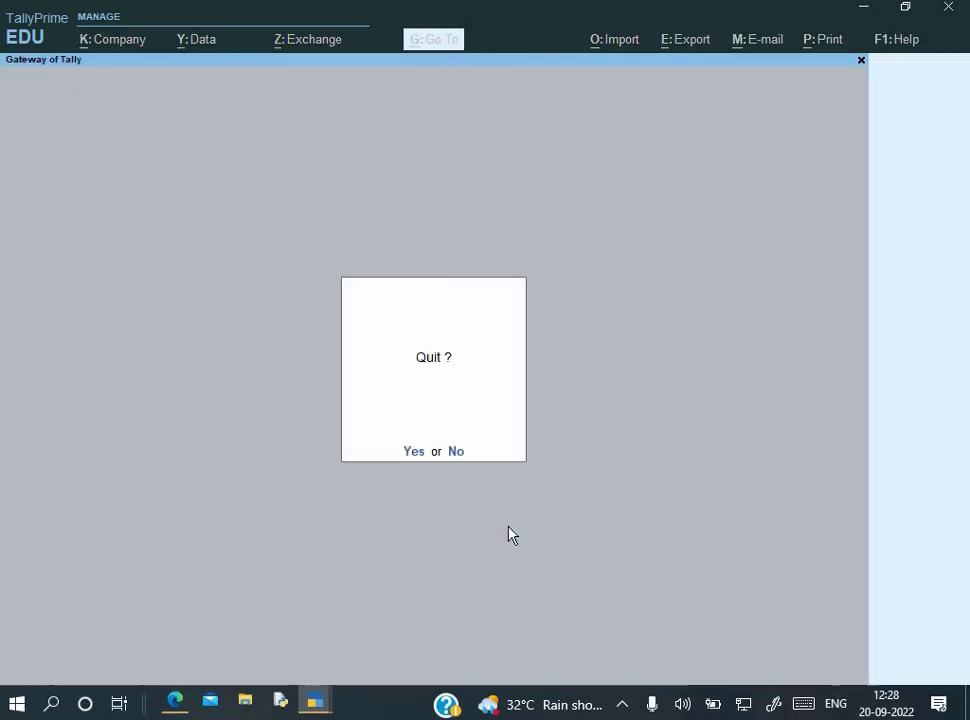
pyautogui.press('Down')
pyautogui.press('Down')
pyautogui.press('Down')
pyautogui.press('Return')
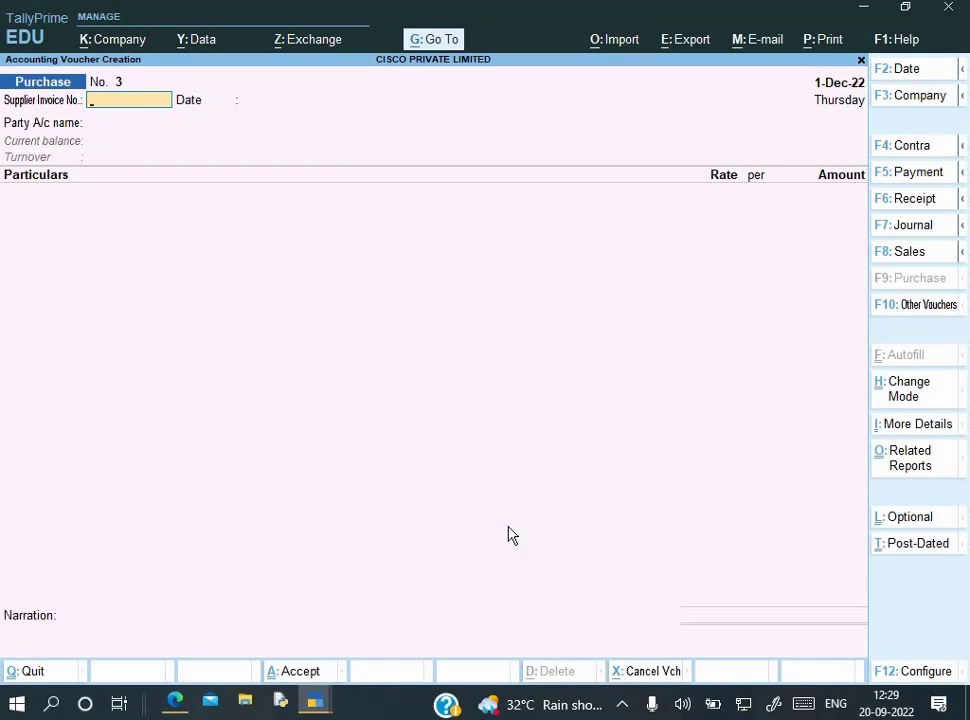
pyautogui.press('F7')
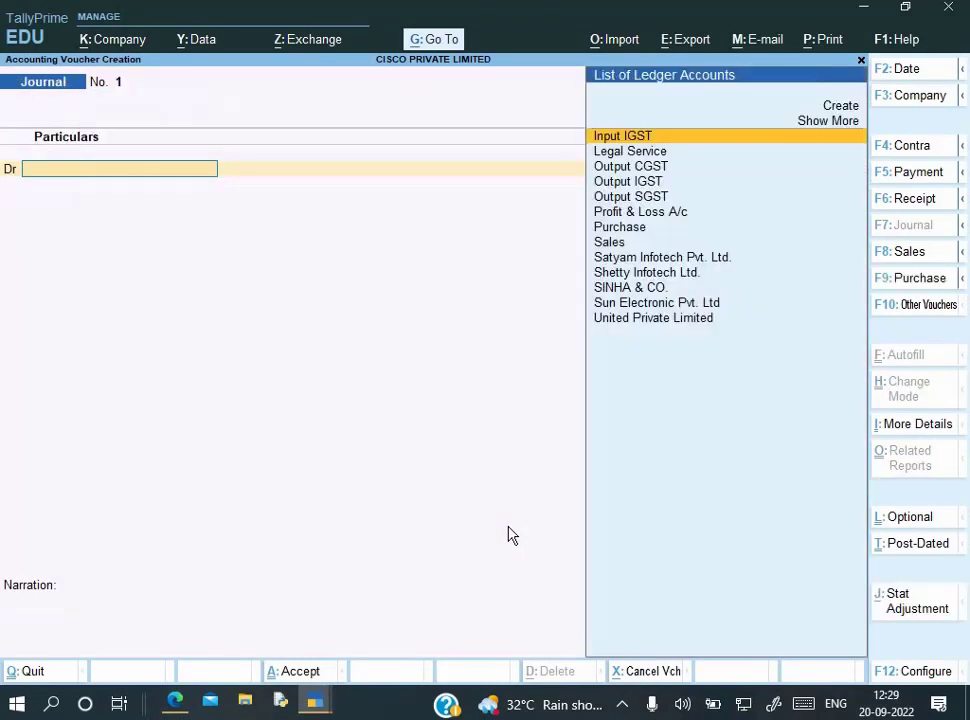
# Set the journal's stat adjustment to GST, Increase of Tax Liability, Purchase under reverse charge
pyautogui.hotkey('alt', 'j')
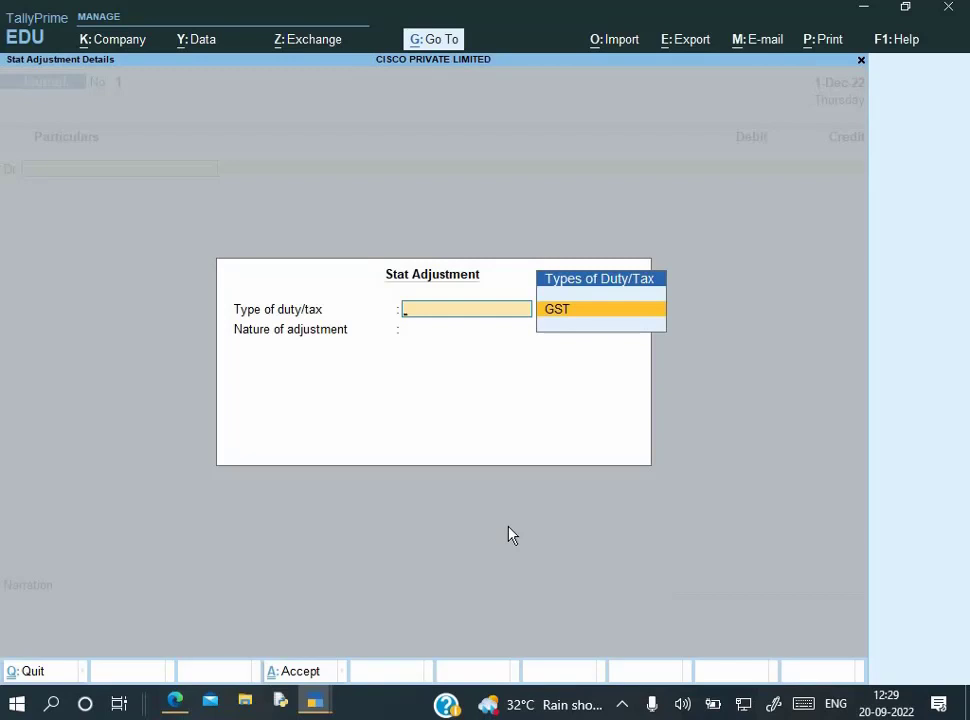
pyautogui.press('Return')
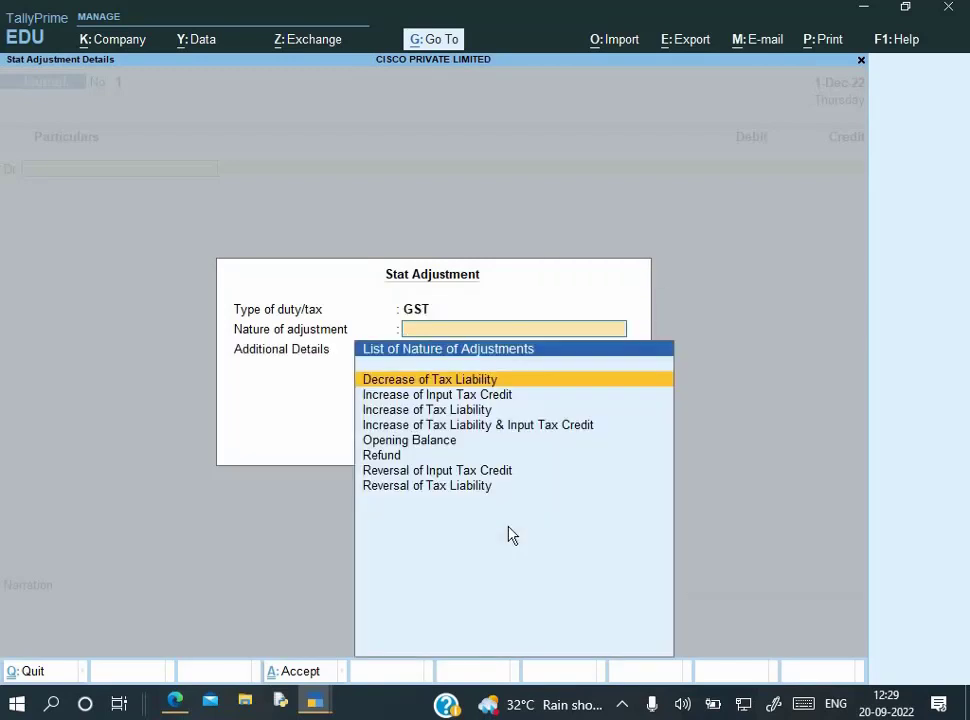
pyautogui.press('Down')
pyautogui.press('Down')
pyautogui.press('Down')
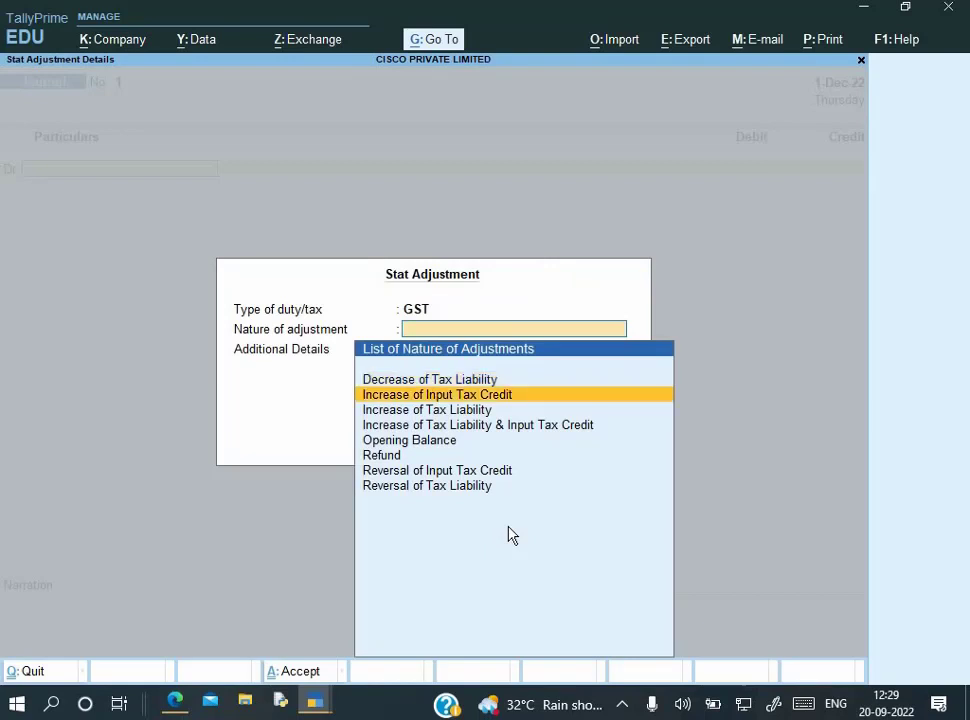
pyautogui.press('Up')
pyautogui.press('Up')
pyautogui.press('Down')
pyautogui.press('Return')
pyautogui.press('Down')
pyautogui.press('Down')
pyautogui.press('Down')
pyautogui.press('Down')
pyautogui.press('Down')
pyautogui.press('Down')
pyautogui.press('Down')
pyautogui.press('Down')
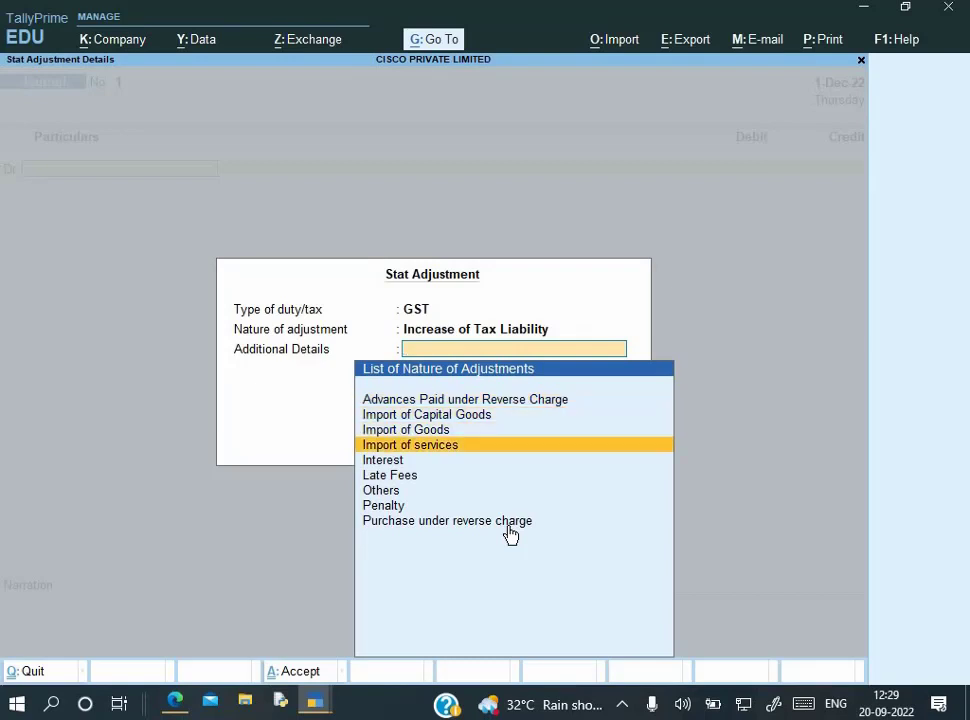
pyautogui.press('Return')
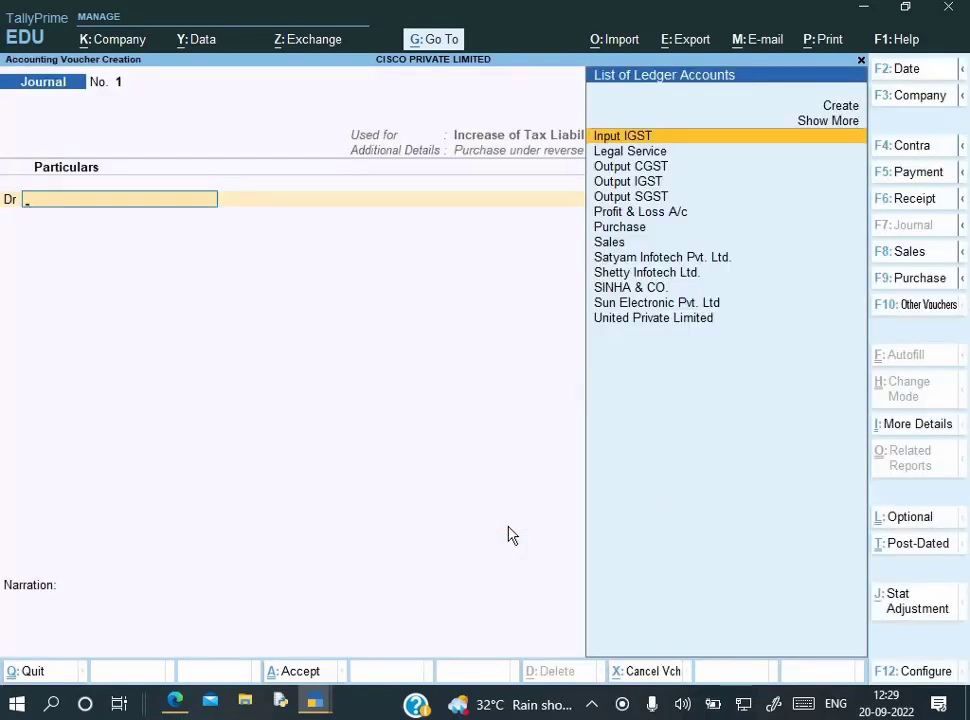
pyautogui.press('Down')
pyautogui.press('Down')
pyautogui.press('Down')
# Create the ledger 'GST on Revers Charge' under Current Assets and use it as the debit line
pyautogui.press('Up')
pyautogui.press('Return')
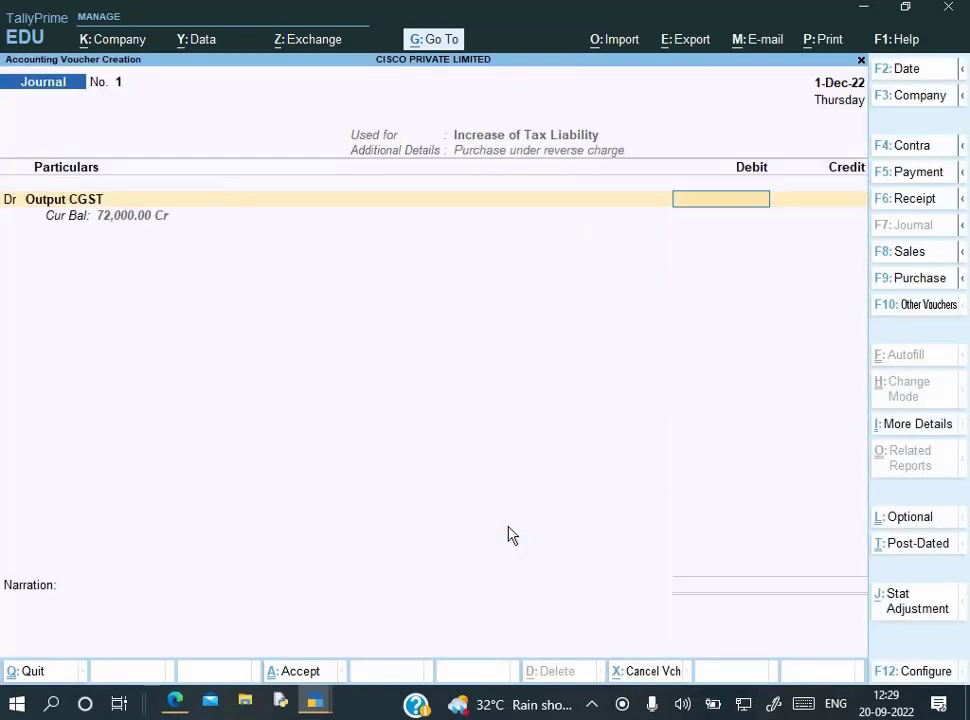
pyautogui.press('BackSpace')
pyautogui.hotkey('alt', 'c')
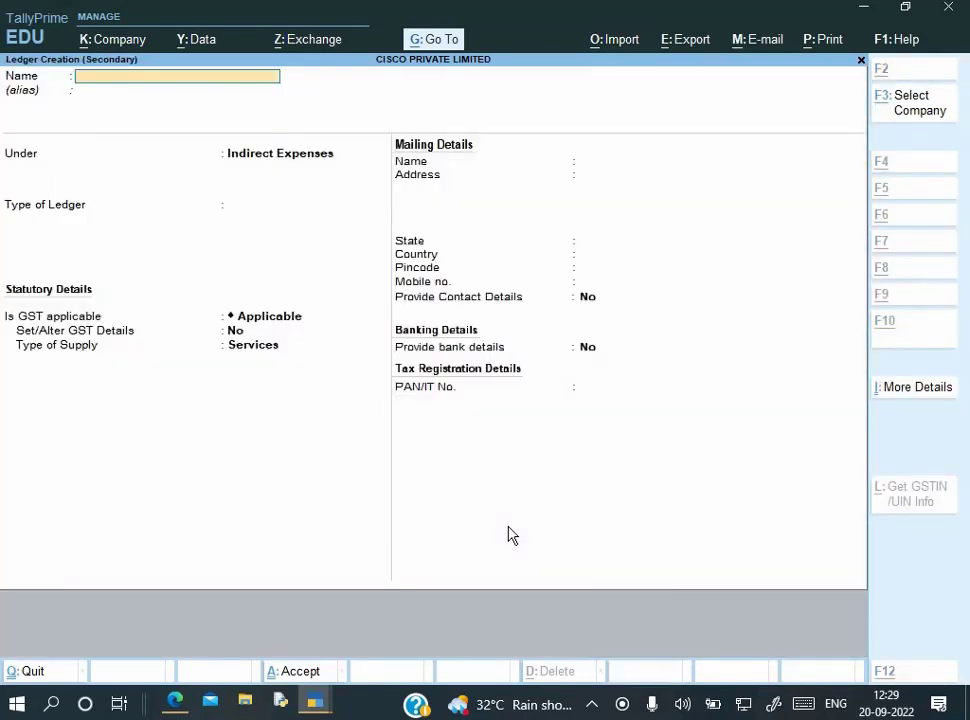
pyautogui.write('GST on Revers')
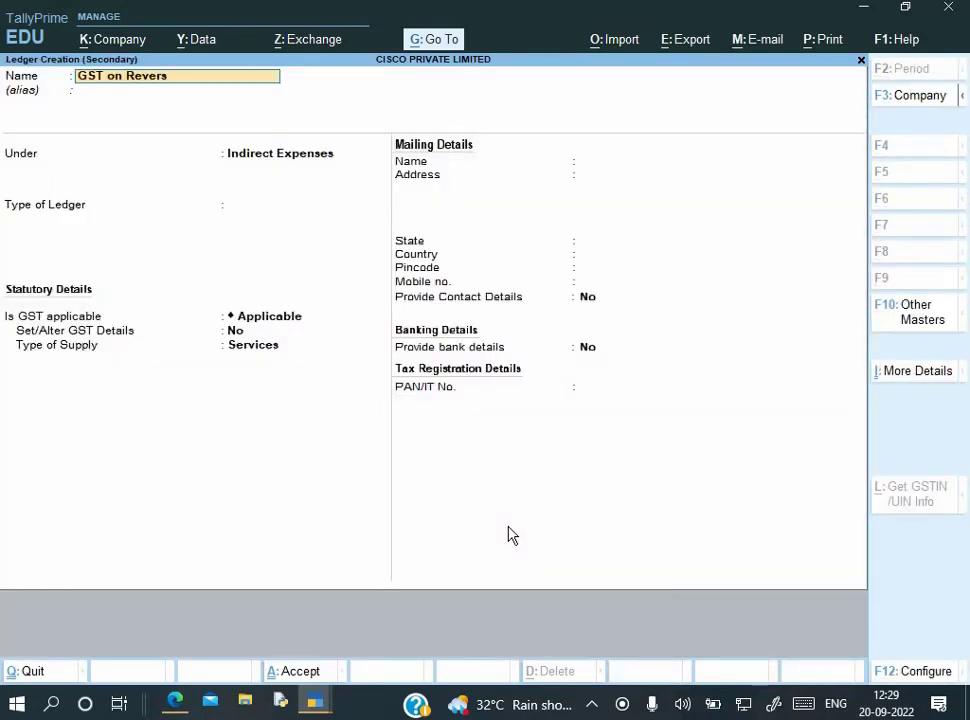
pyautogui.write(' Charge')
pyautogui.press('Return')
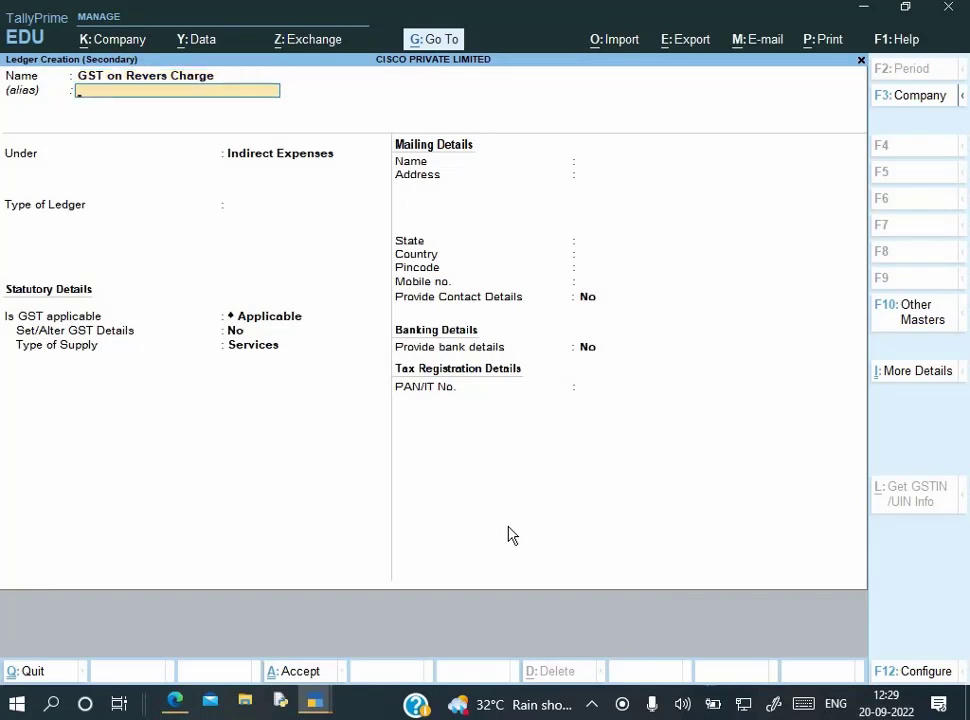
pyautogui.press('Return')
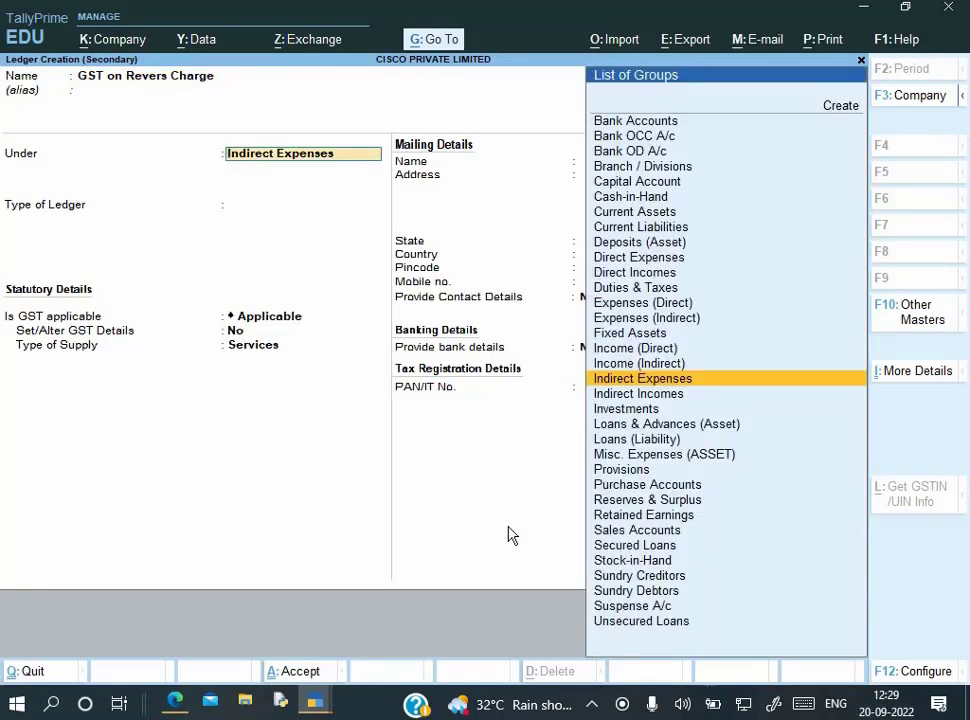
pyautogui.write('cu')
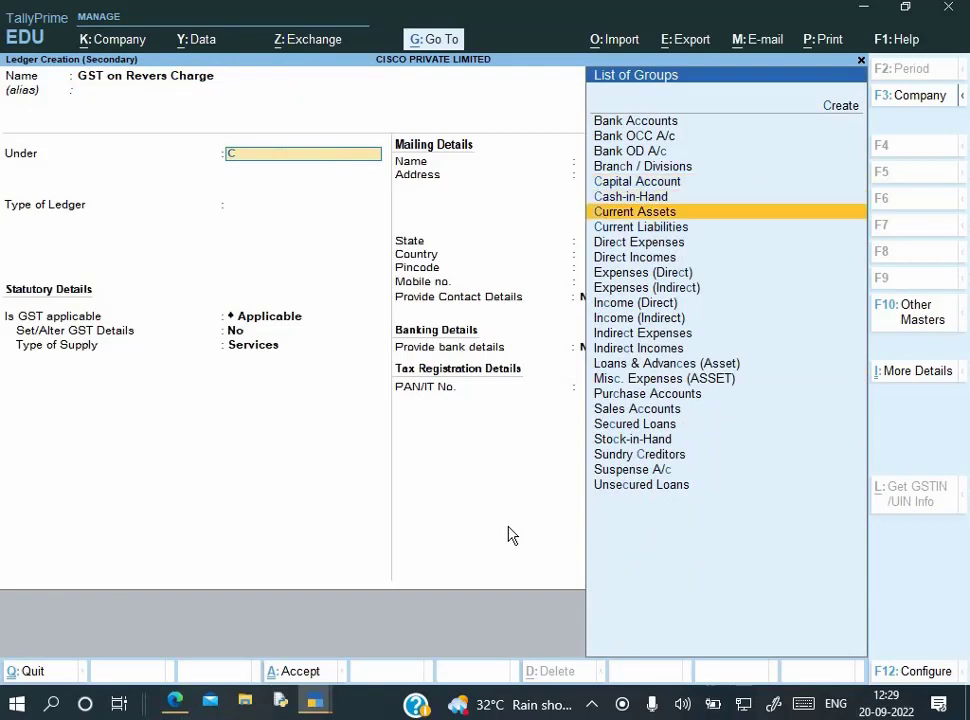
pyautogui.press('Return')
pyautogui.press('Return')
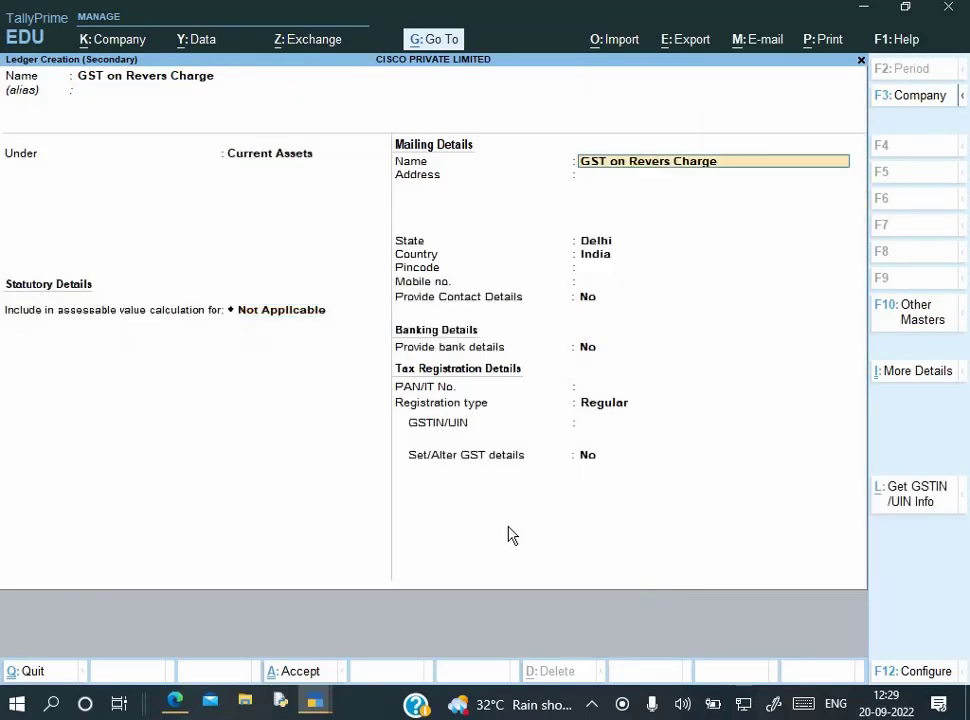
pyautogui.press('Return')
pyautogui.press('Return')
pyautogui.press('Return')
pyautogui.hotkey('ctrl', 'a')
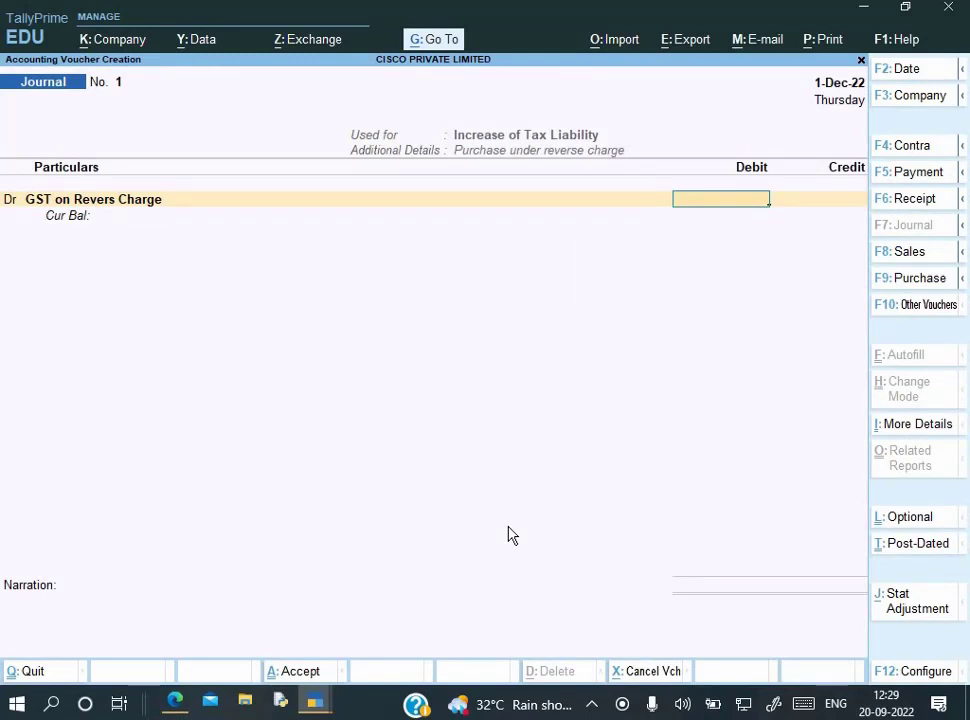
# Debit 7,200 and credit Output CGST 3,600 at 9% on a taxable value of 40,000
pyautogui.write('7200')
pyautogui.press('Return')
pyautogui.press('Return')
pyautogui.write('O')
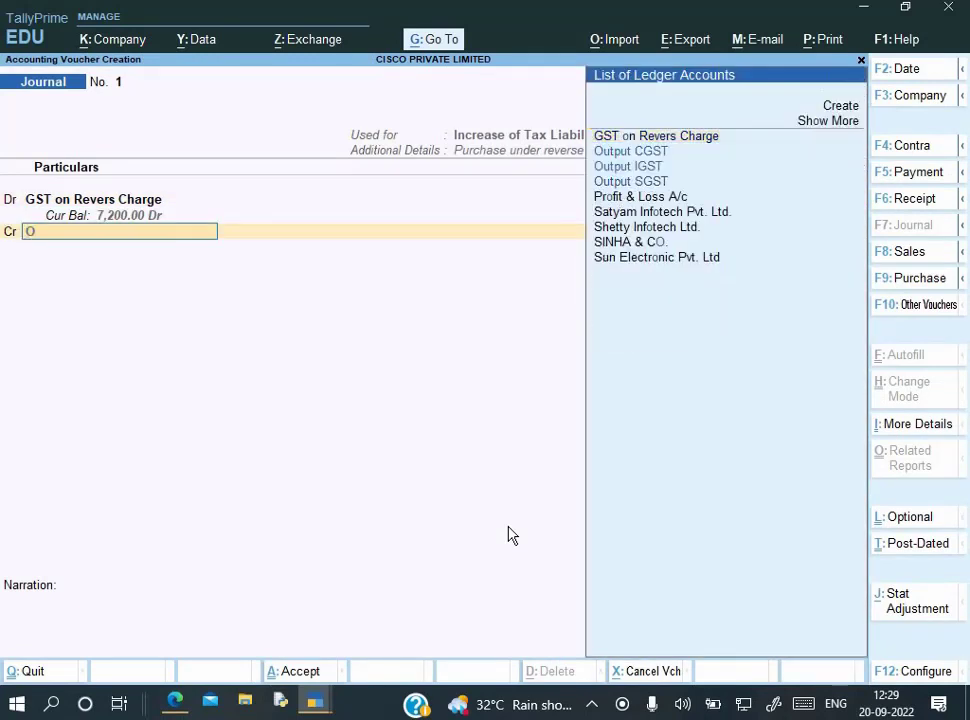
pyautogui.press('Return')
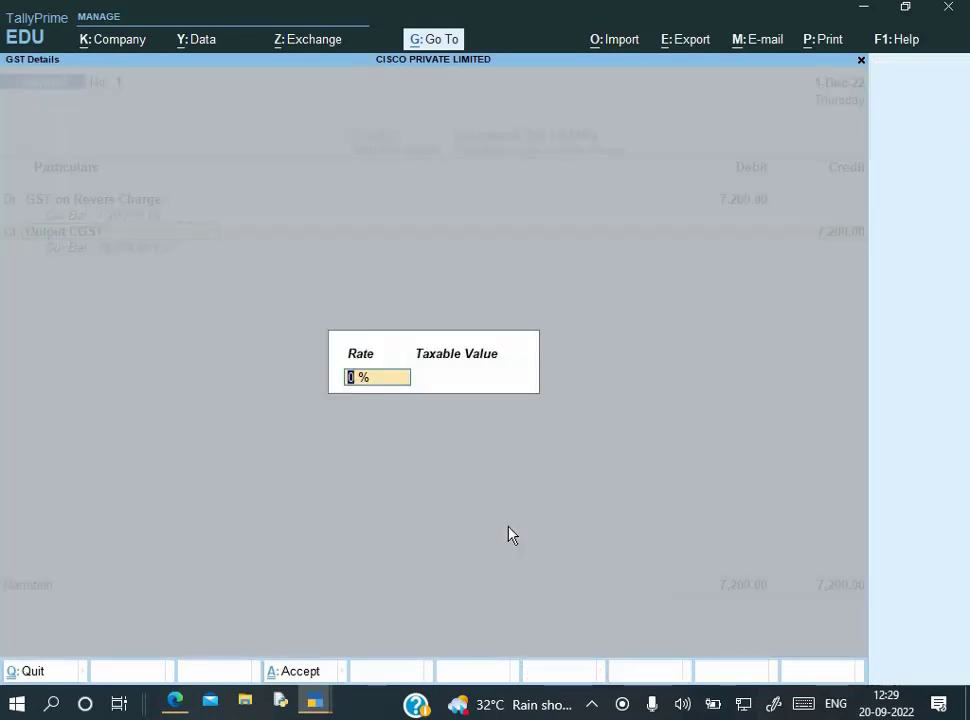
pyautogui.write('9')
pyautogui.press('Return')
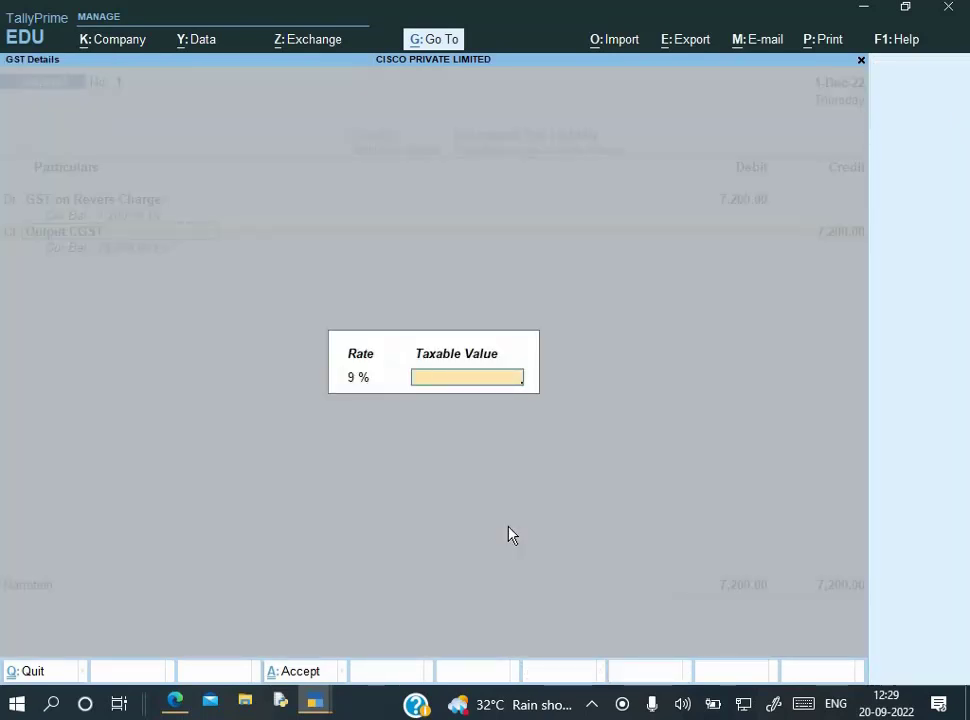
pyautogui.write('40000')
pyautogui.press('Return')
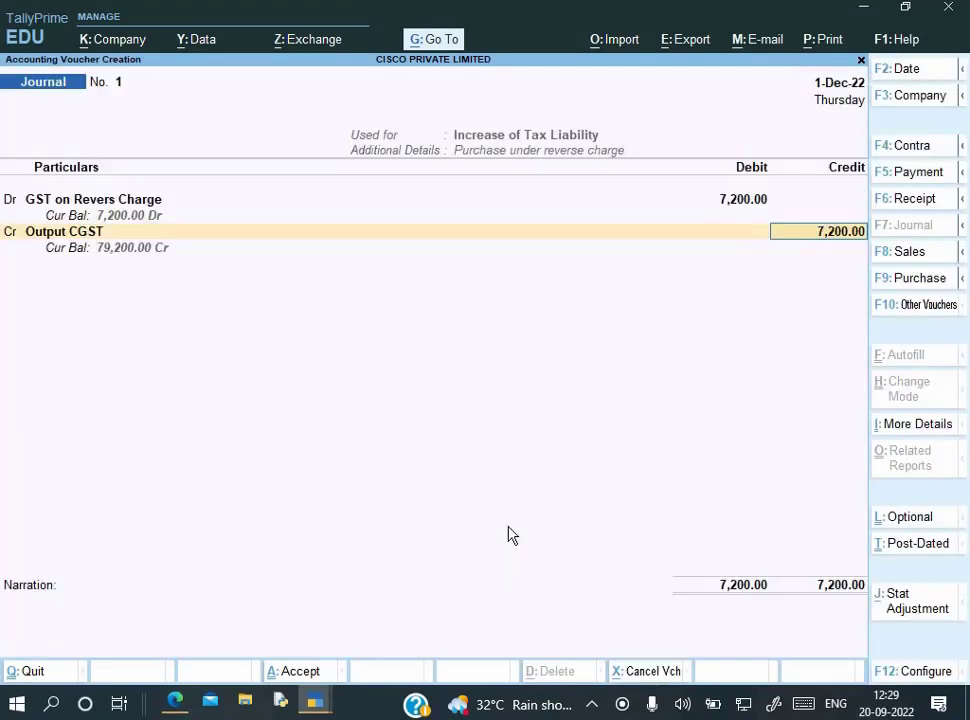
pyautogui.write('3600')
pyautogui.press('Return')
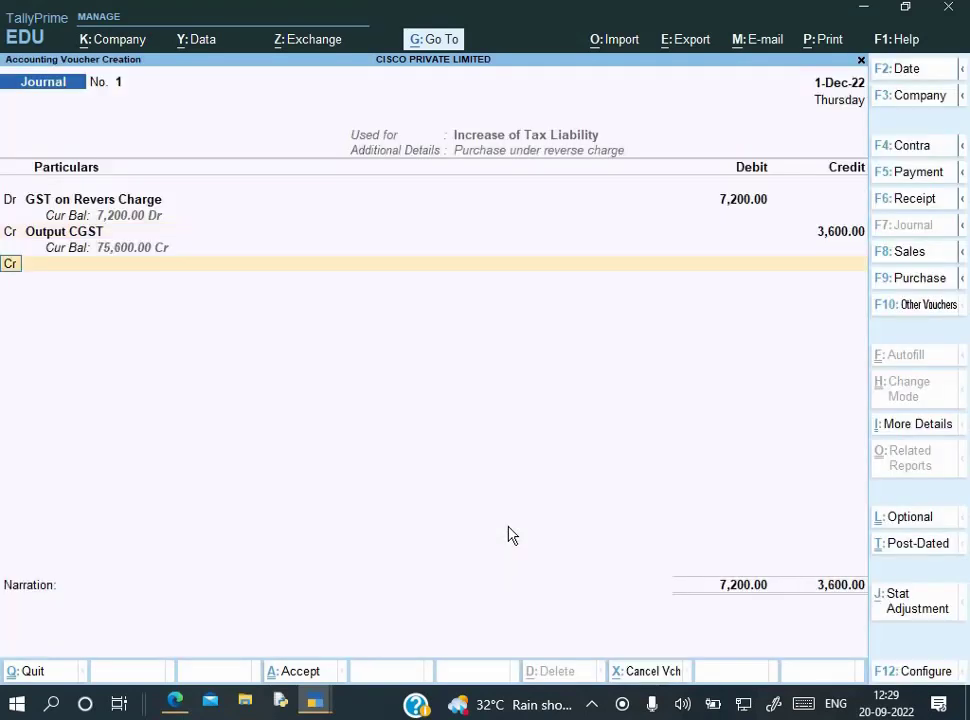
# Credit Output SGST 3,600, add narration 'Being Liability incred', and save the journal
pyautogui.write('O')
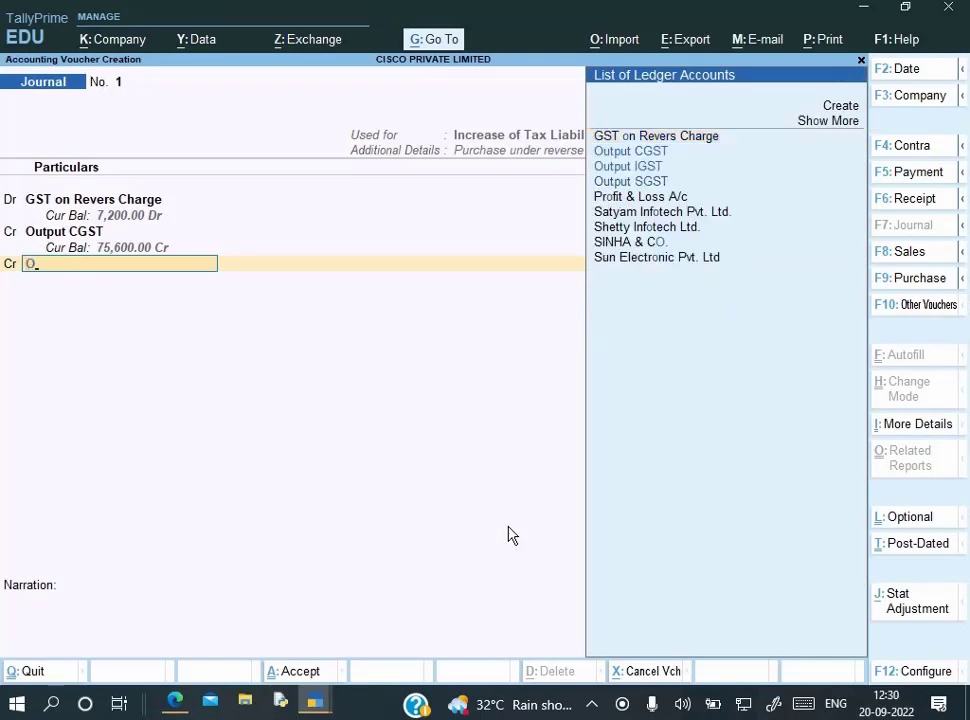
pyautogui.press('Down')
pyautogui.press('Down')
pyautogui.press('Down')
pyautogui.press('Return')
pyautogui.press('Return')
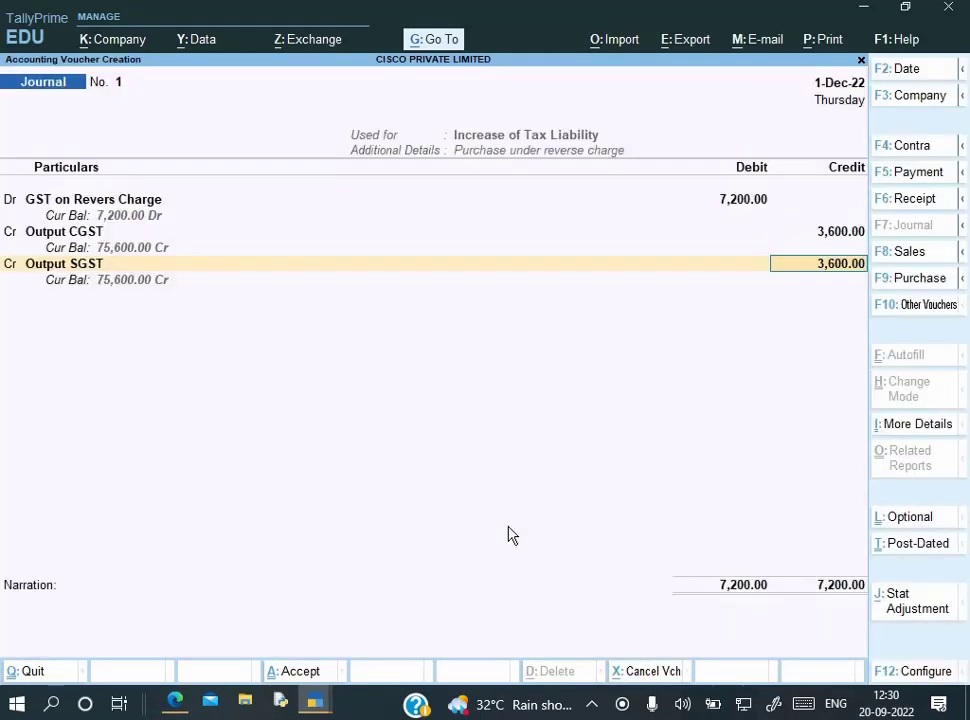
pyautogui.press('Return')
pyautogui.write('Being')
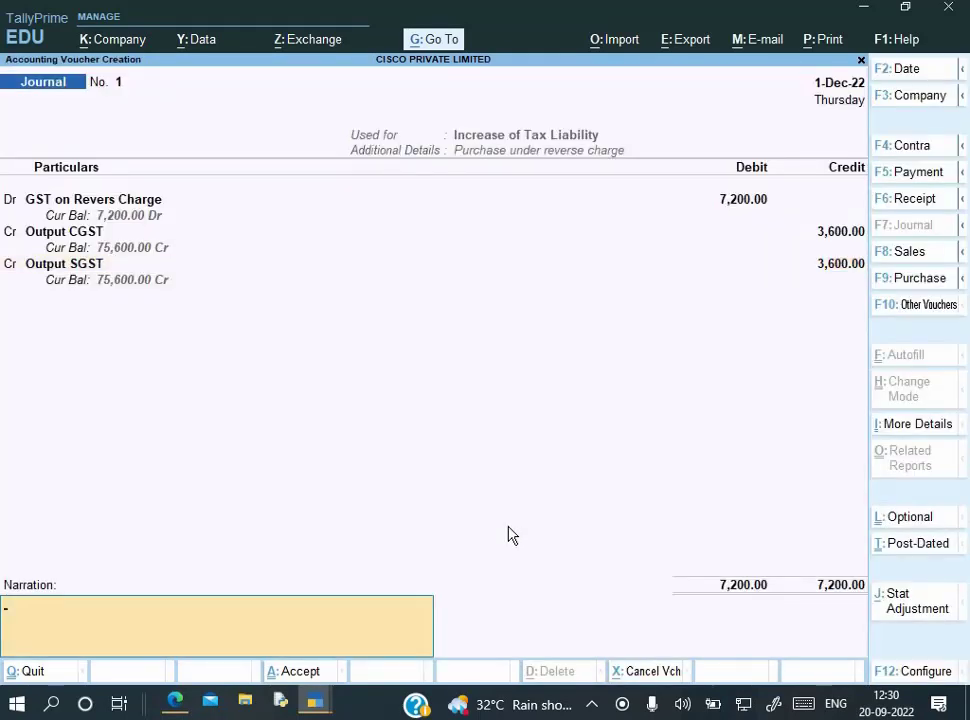
pyautogui.write(' Liability')
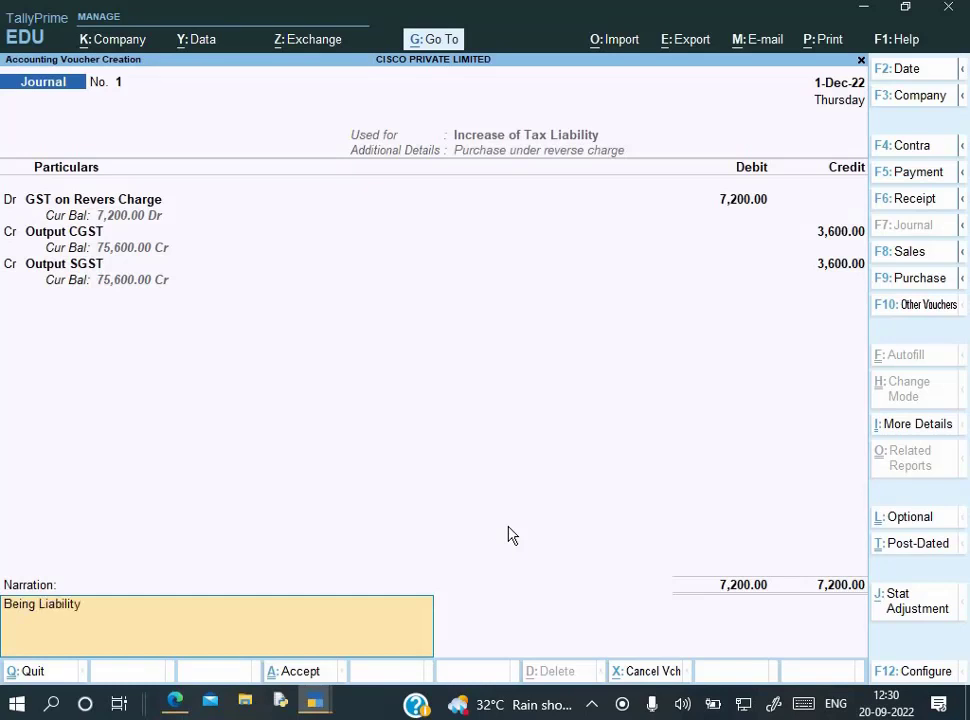
pyautogui.write(' increase')
pyautogui.write('d')
pyautogui.press('Return')
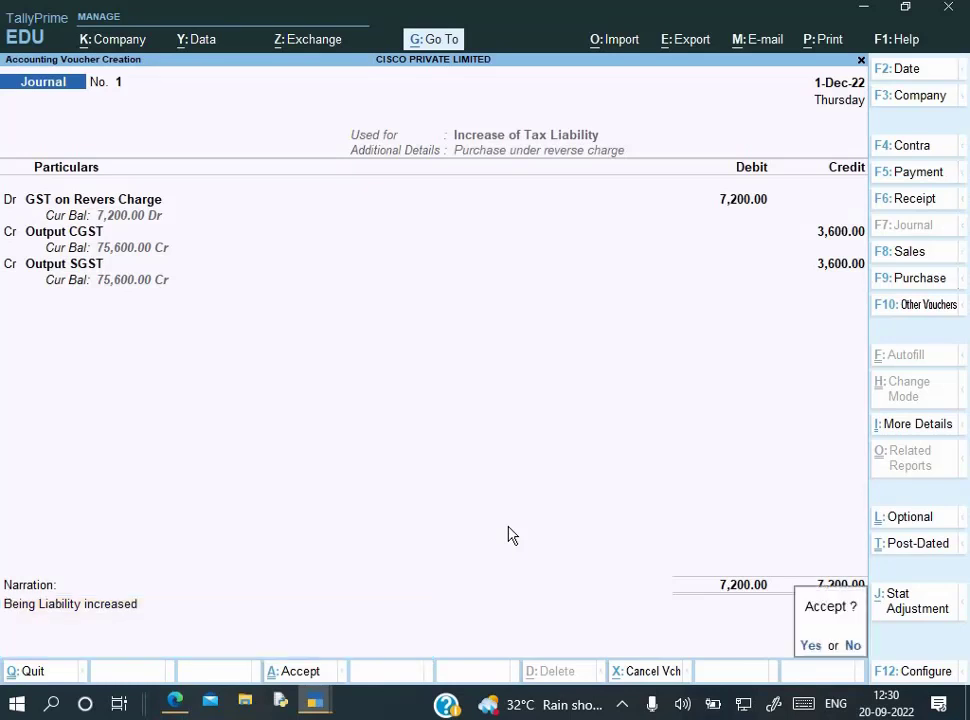
pyautogui.press('Return')
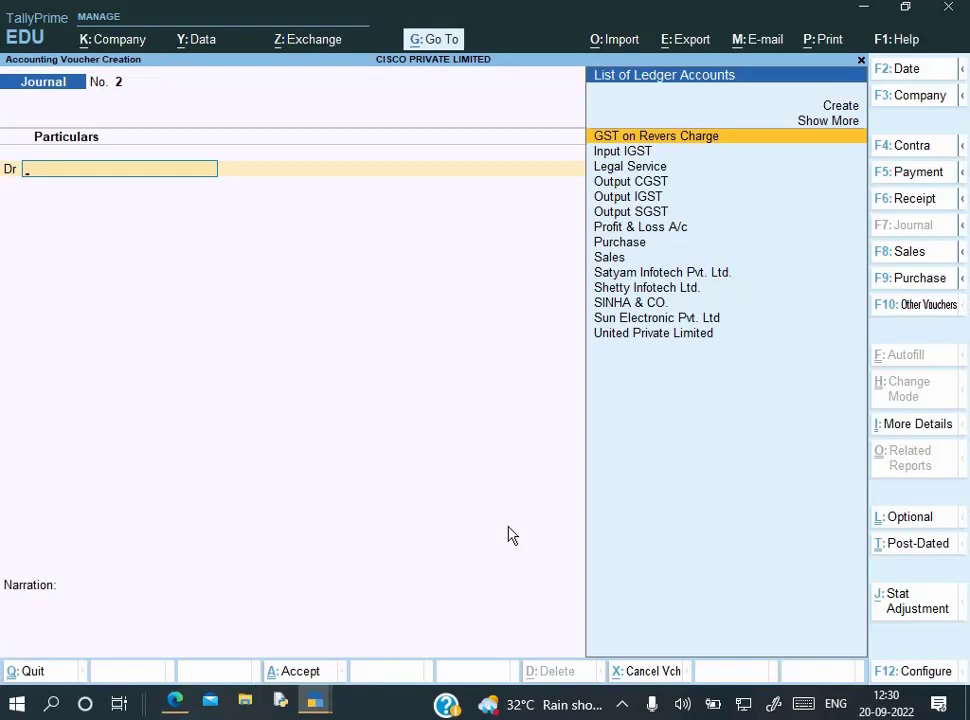
# Open GSTR-2 for the period and check Reverse Charge Inward Supplies shows 7,200 liability booked
pyautogui.press('Escape')
pyautogui.press('d')
pyautogui.press('o')
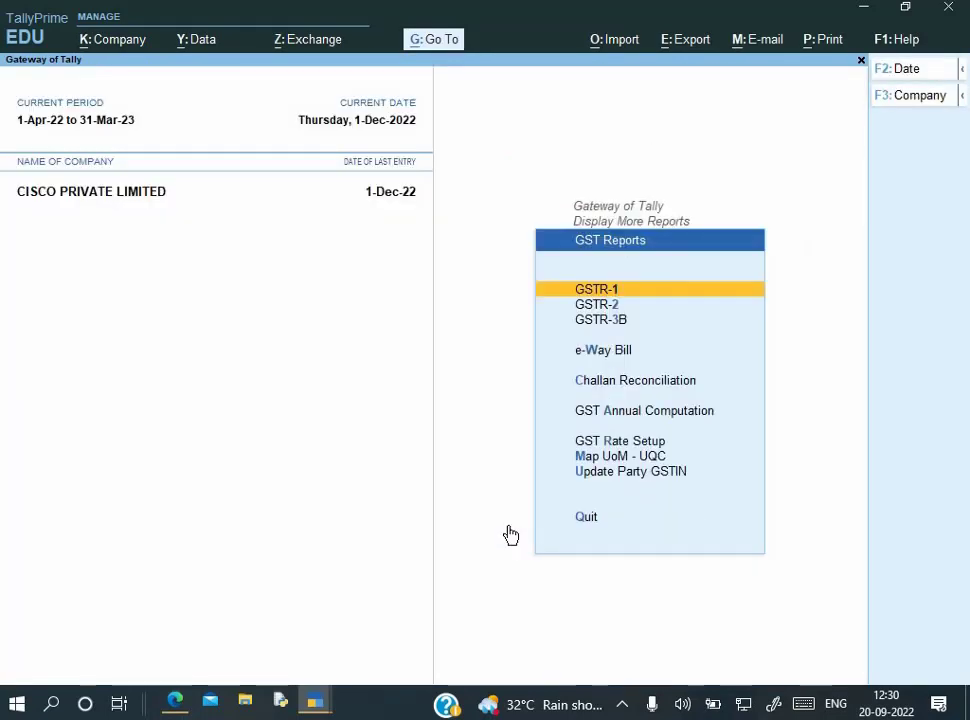
pyautogui.press('2')
pyautogui.hotkey('alt', 'F2')
pyautogui.press('space')
pyautogui.press('Return')
pyautogui.press('space')
pyautogui.press('Return')
pyautogui.press('Down')
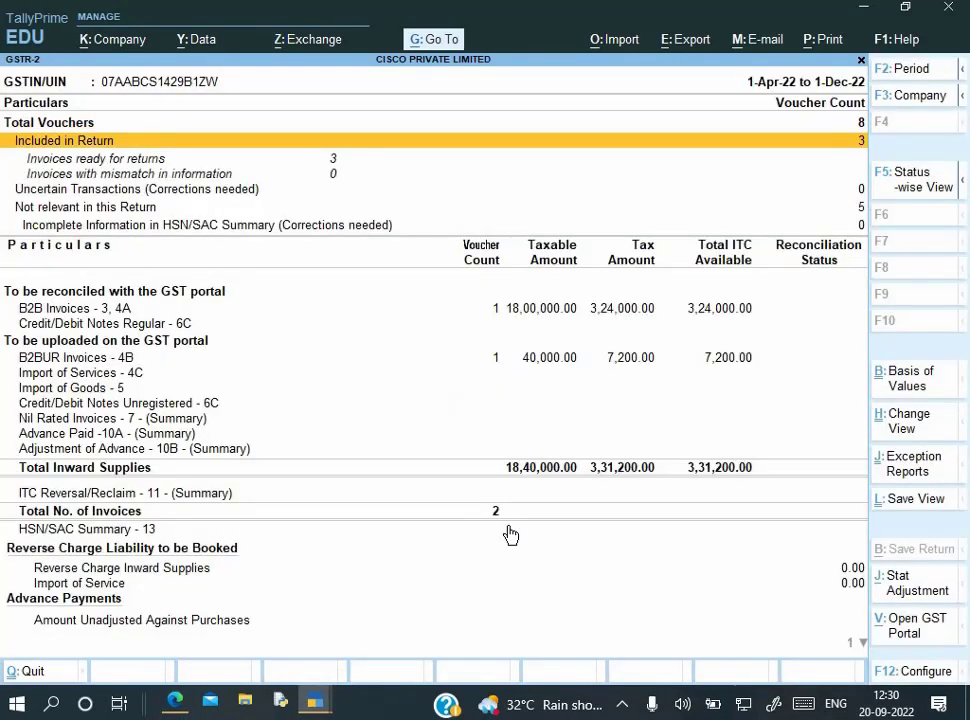
pyautogui.press('Down')
pyautogui.press('Down')
pyautogui.press('Down')
pyautogui.press('Down')
pyautogui.press('Down')
pyautogui.press('Return')
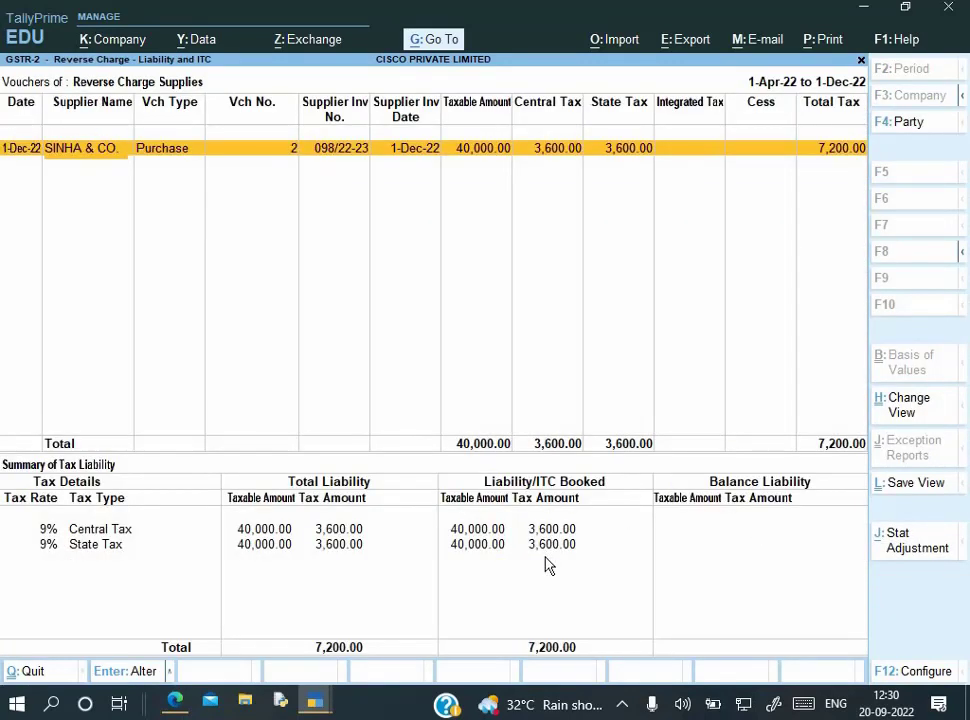
# Return to the Gateway of Tally and glance at the supplier's bill for reference
pyautogui.press('Escape')
pyautogui.press('Escape')
pyautogui.press('Escape')
pyautogui.press('Escape')
pyautogui.press('Escape')
pyautogui.press('Escape')
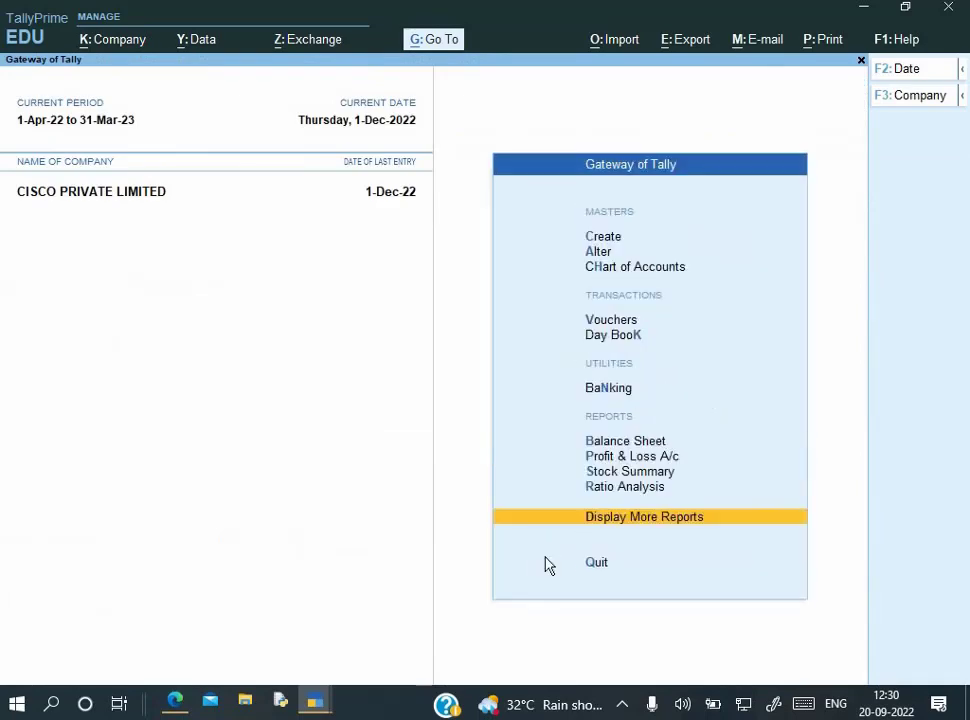
pyautogui.press('Down')
pyautogui.press('Down')
pyautogui.press('Down')
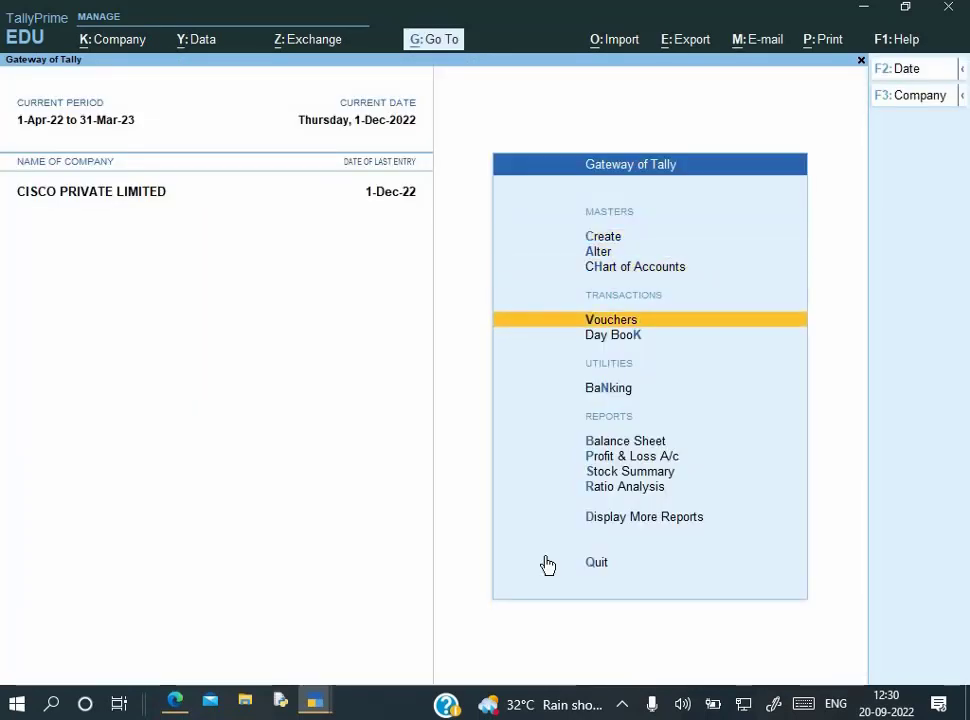
pyautogui.hotkey('alt', 'Tab')
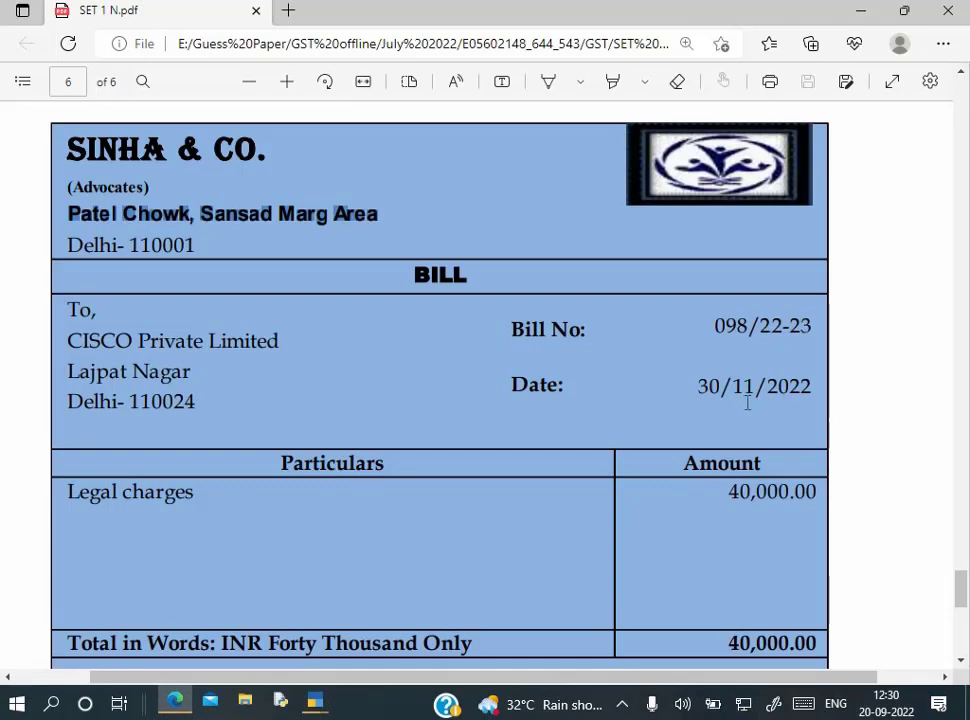
pyautogui.hotkey('alt', 'Tab')
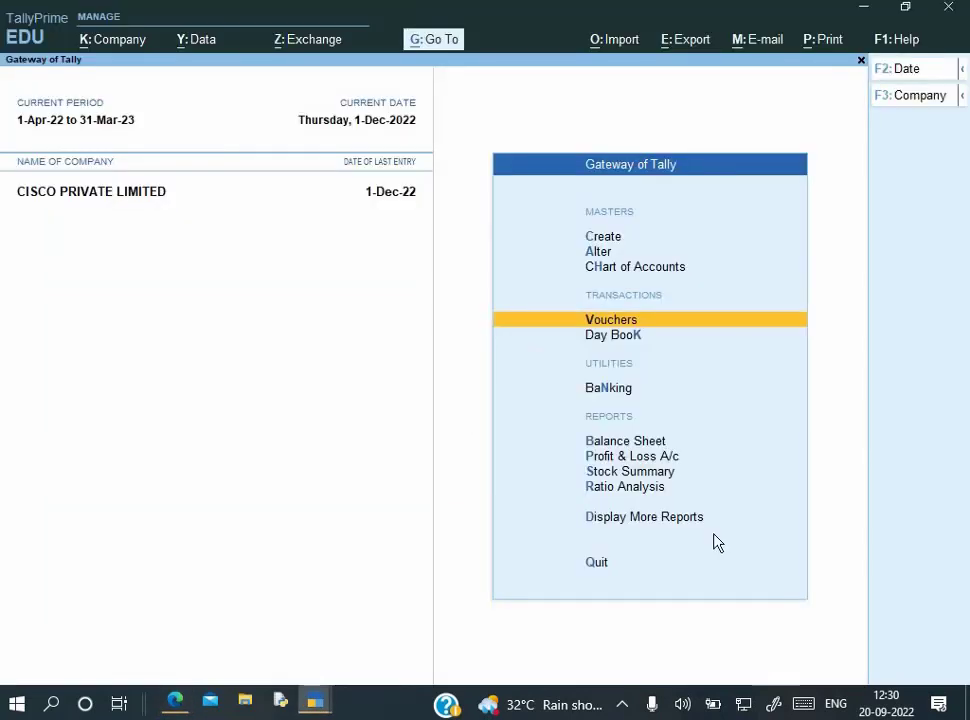
# Start a Payment voucher autofilled as GST Stat Payment, Recipient Liability, for period 1-Dec-22
pyautogui.press('Return')
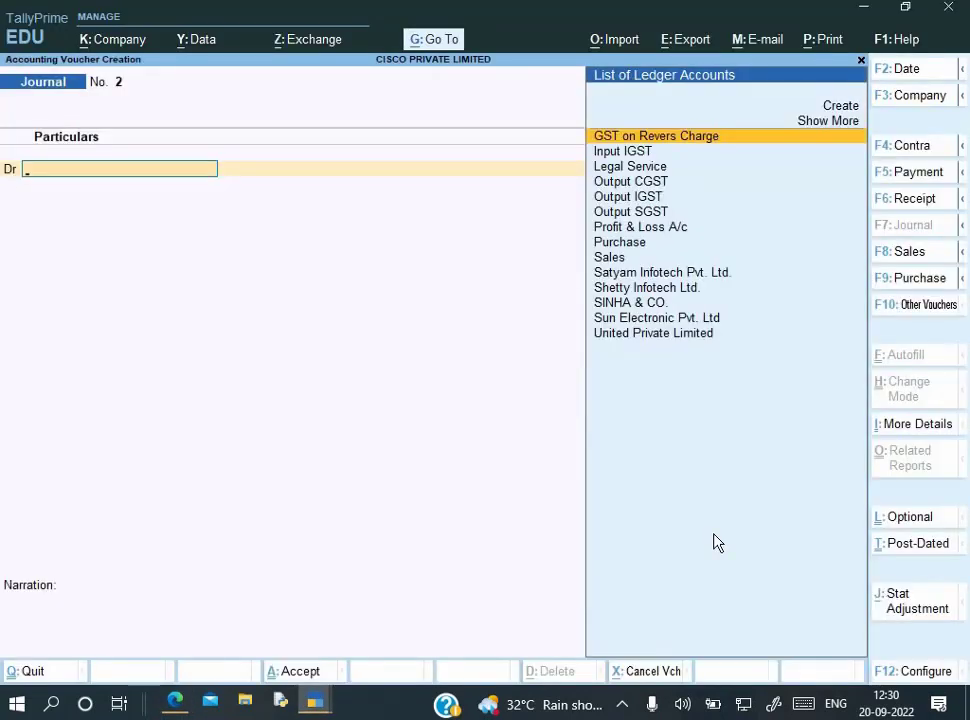
pyautogui.press('F5')
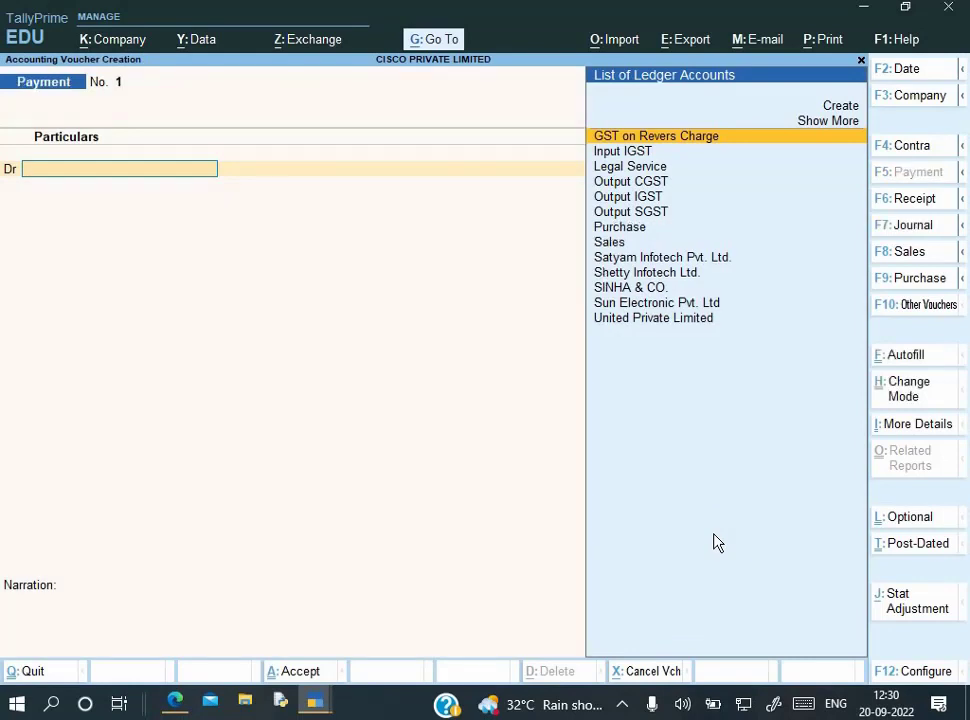
pyautogui.hotkey('ctrl', 'f')
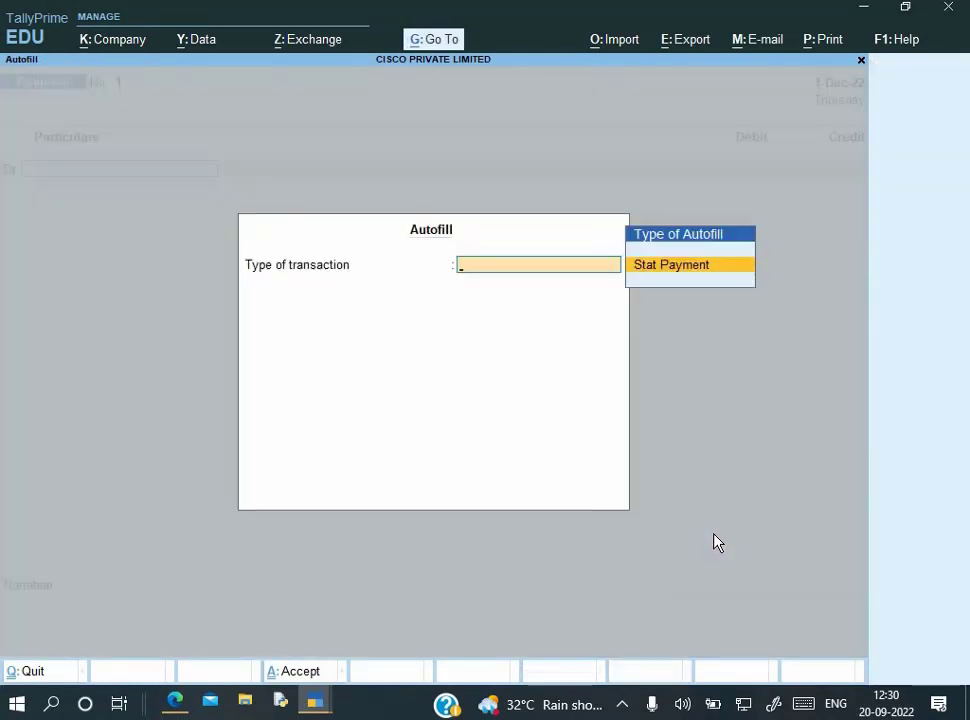
pyautogui.press('Return')
pyautogui.press('Return')
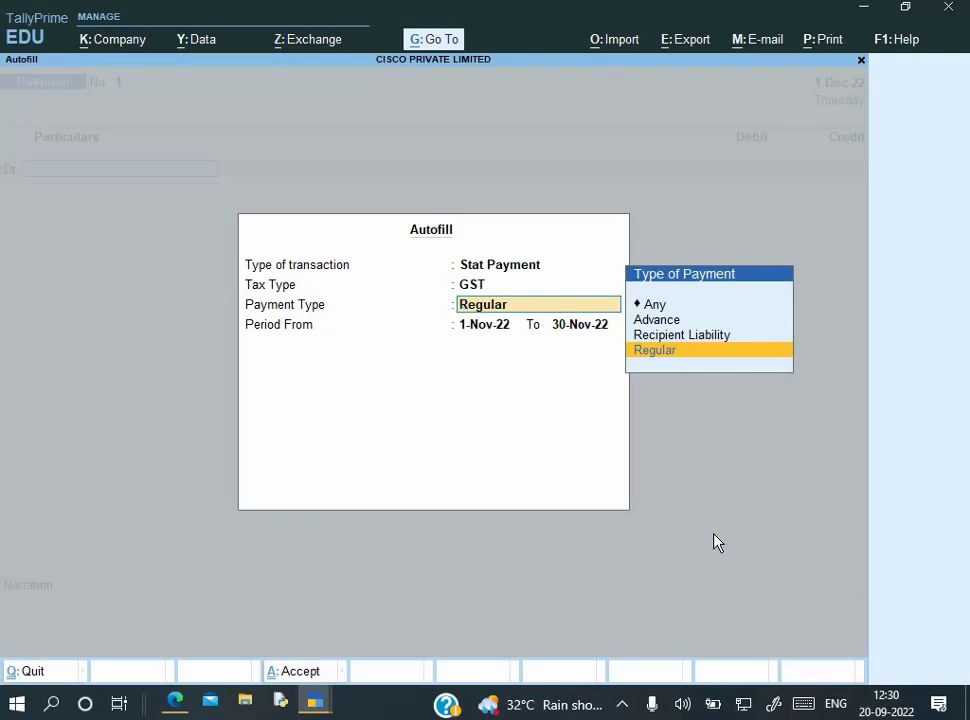
pyautogui.press('Up')
pyautogui.press('Return')
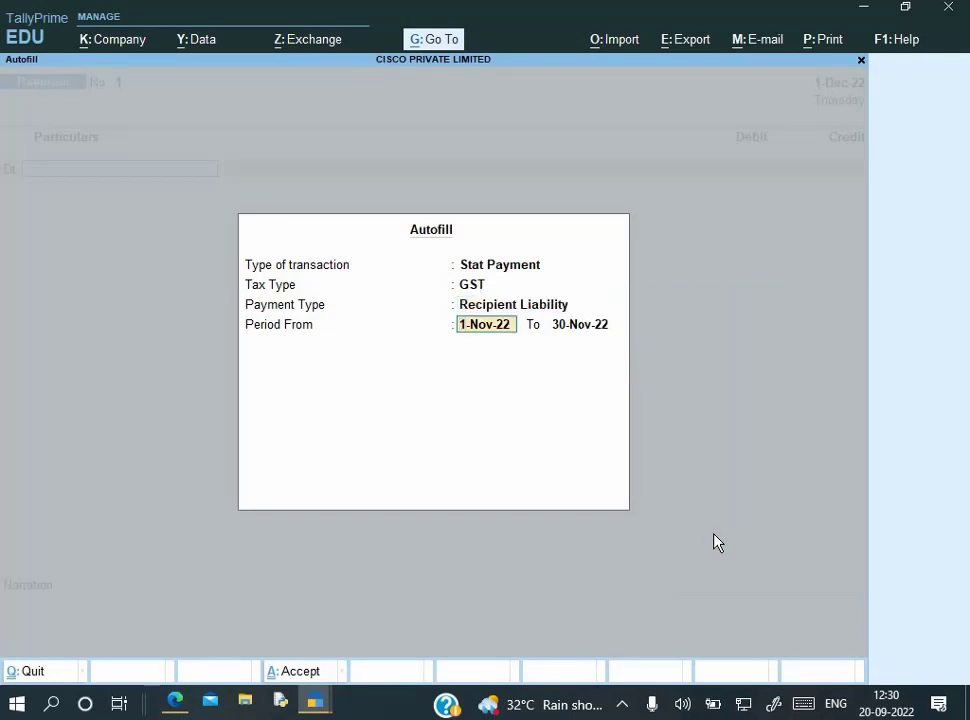
pyautogui.write('1-12')
pyautogui.press('Return')
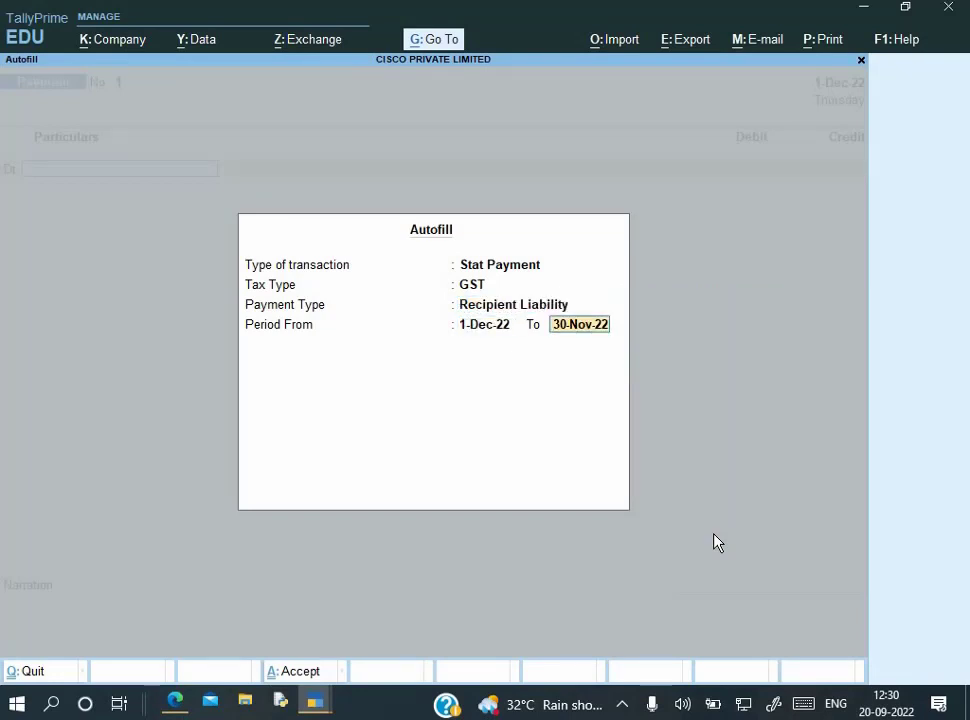
pyautogui.write('1-12')
pyautogui.press('Return')
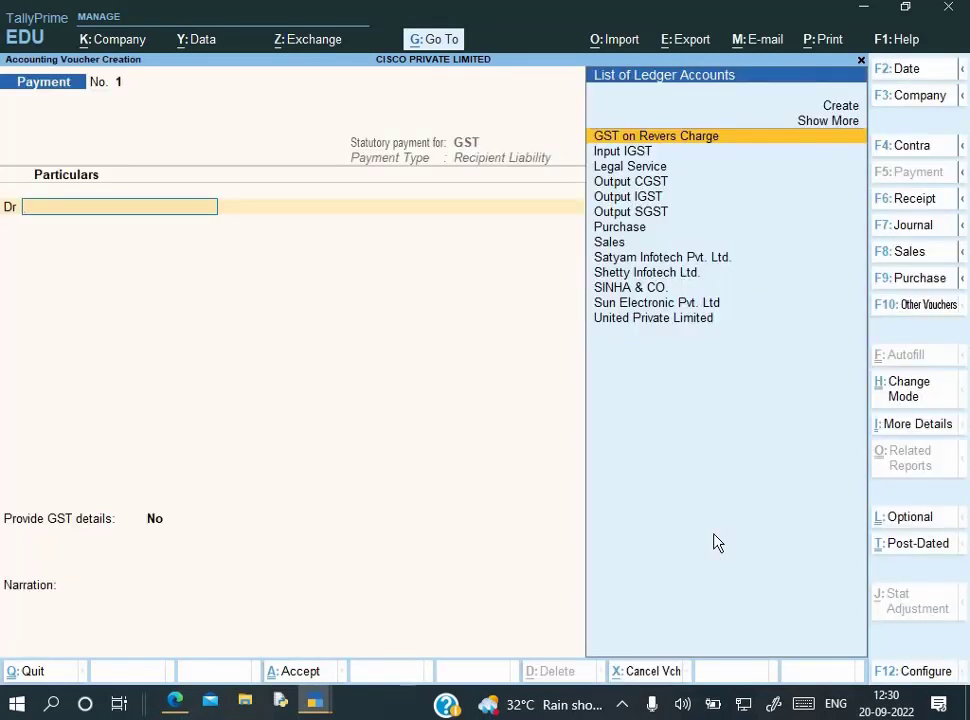
# Debit Output CGST 3,600 and Output SGST 3,600 in the payment
pyautogui.press('Down')
pyautogui.press('Down')
pyautogui.press('Down')
pyautogui.press('Down')
pyautogui.press('Up')
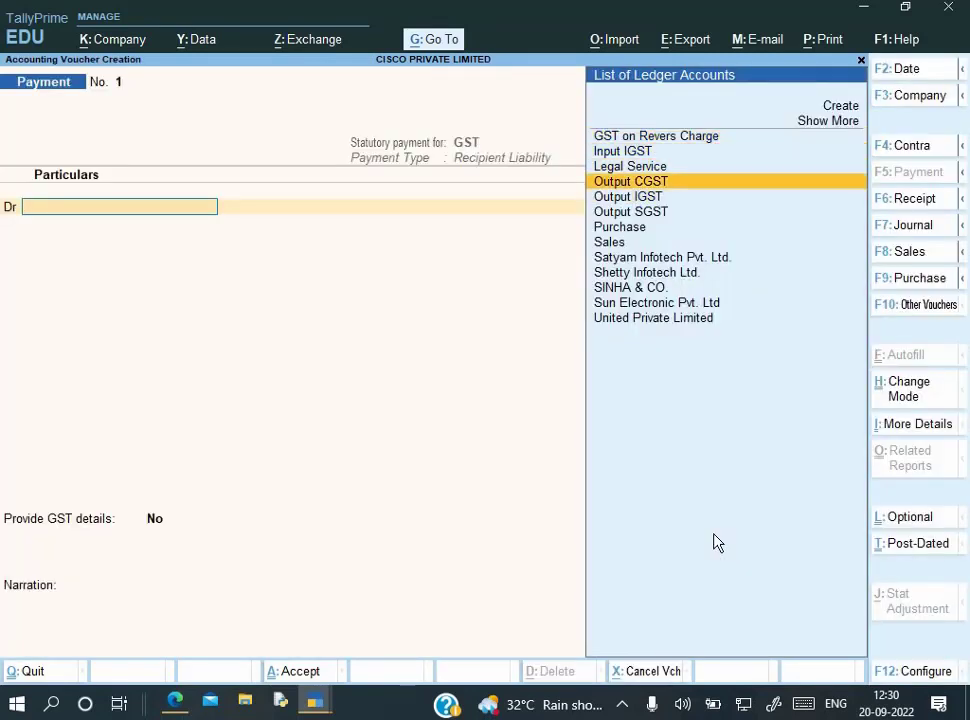
pyautogui.press('Return')
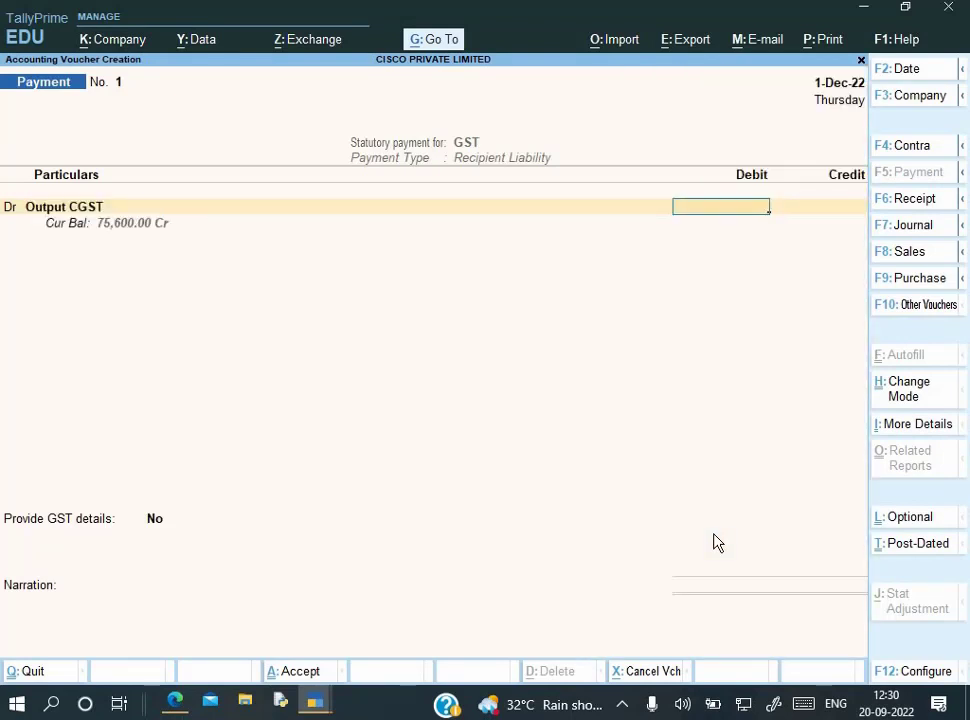
pyautogui.write('3,600')
pyautogui.press('Return')
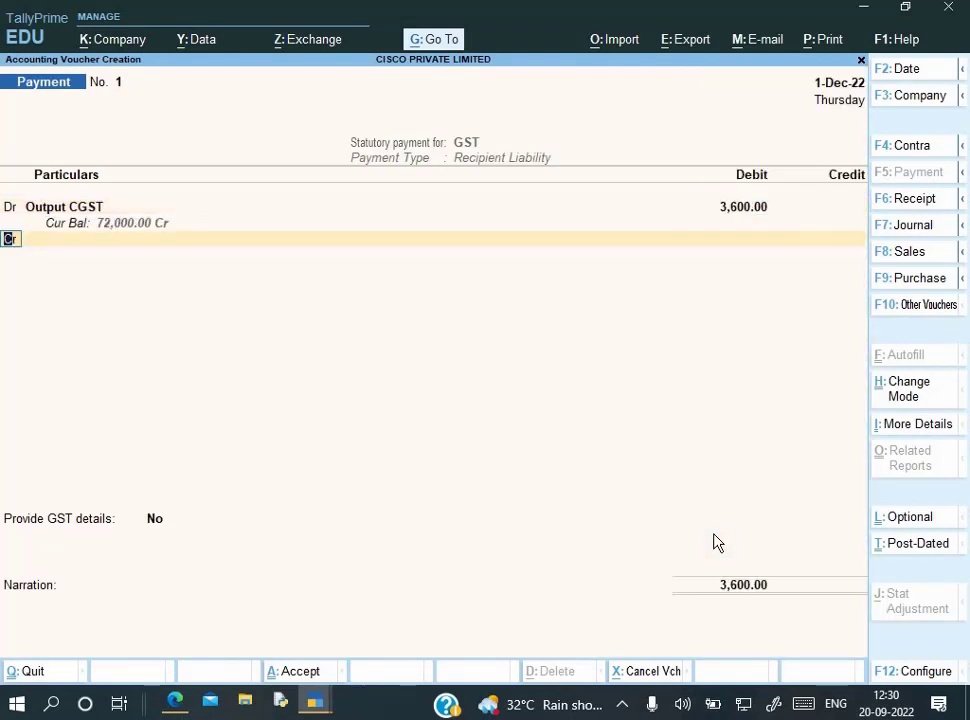
pyautogui.write('dO')
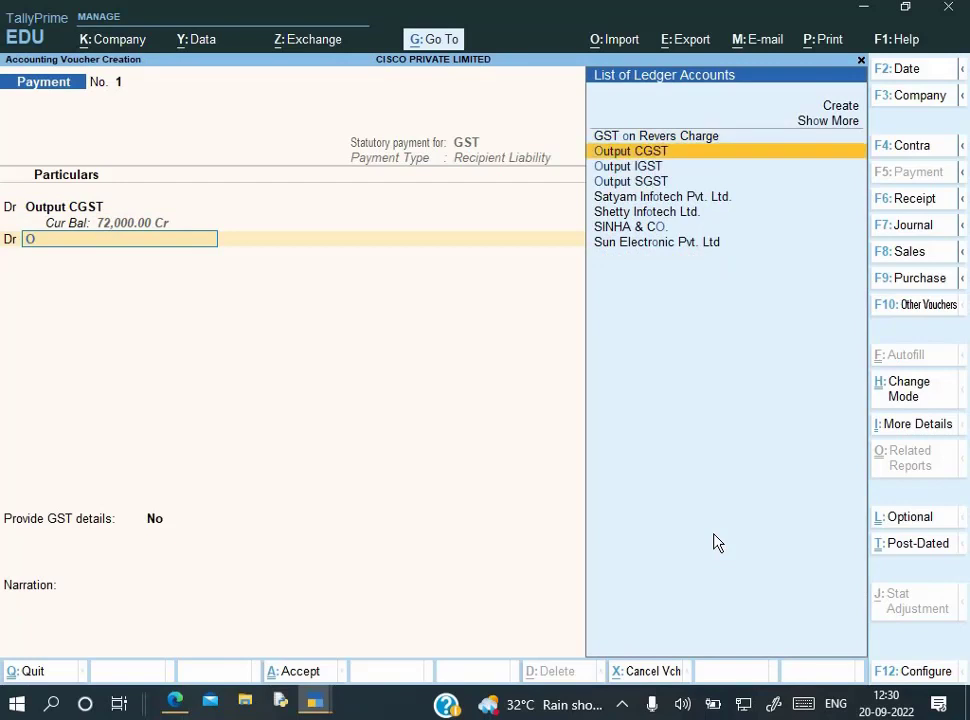
pyautogui.press('Down')
pyautogui.press('Down')
pyautogui.press('Return')
pyautogui.write('3600')
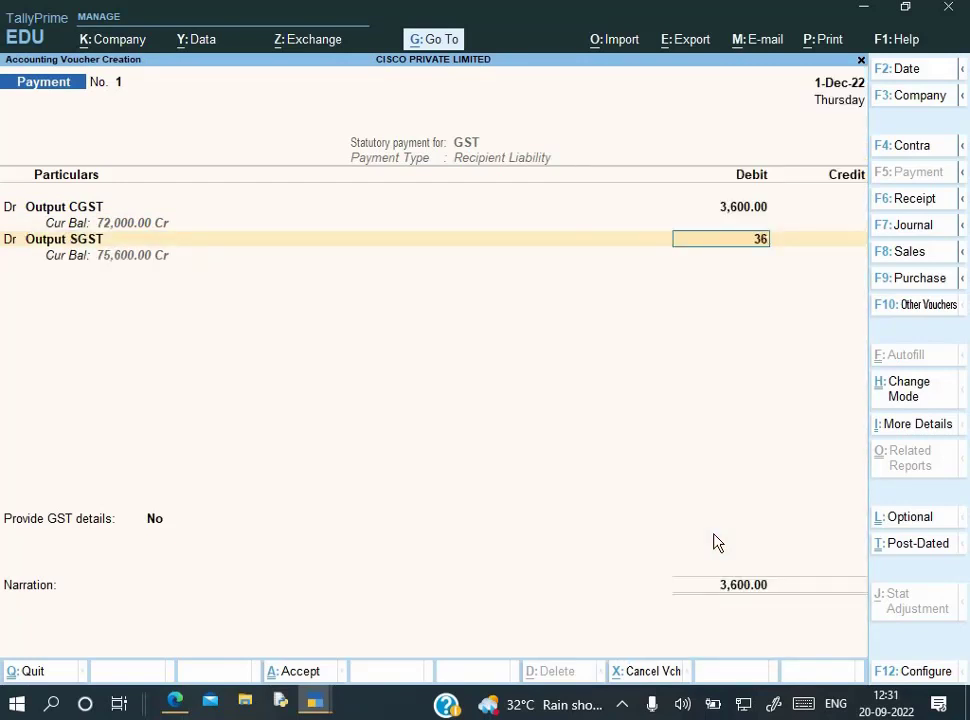
pyautogui.press('Return')
# Create an Axis Bank ledger under Bank Accounts as the payment's credit account
pyautogui.press('Down')
pyautogui.press('Down')
pyautogui.press('Down')
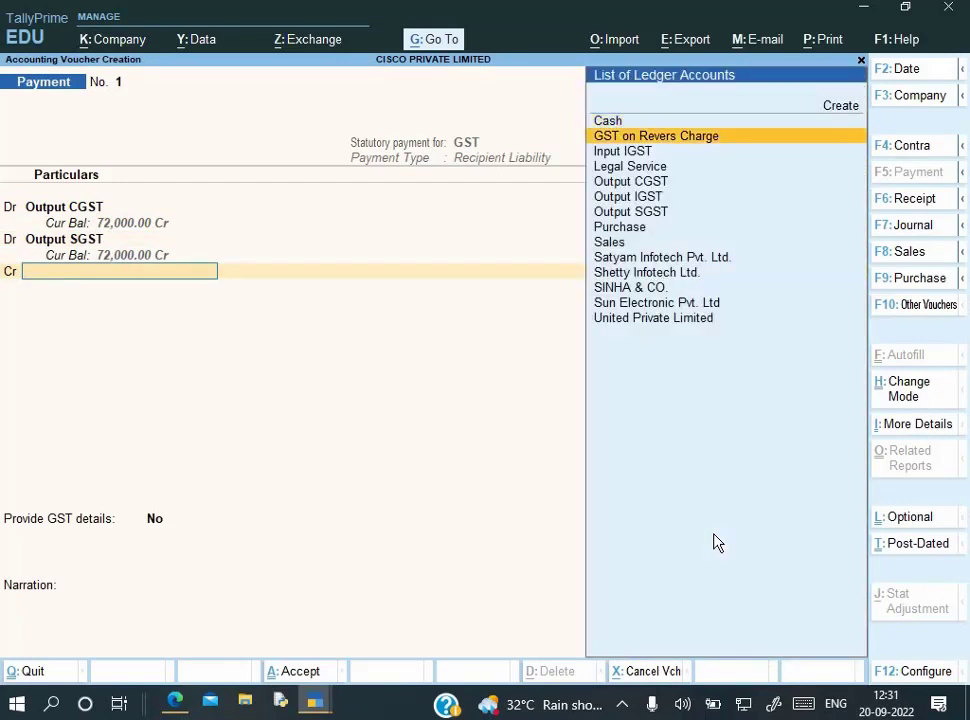
pyautogui.hotkey('alt', 'c')
pyautogui.write('Ax')
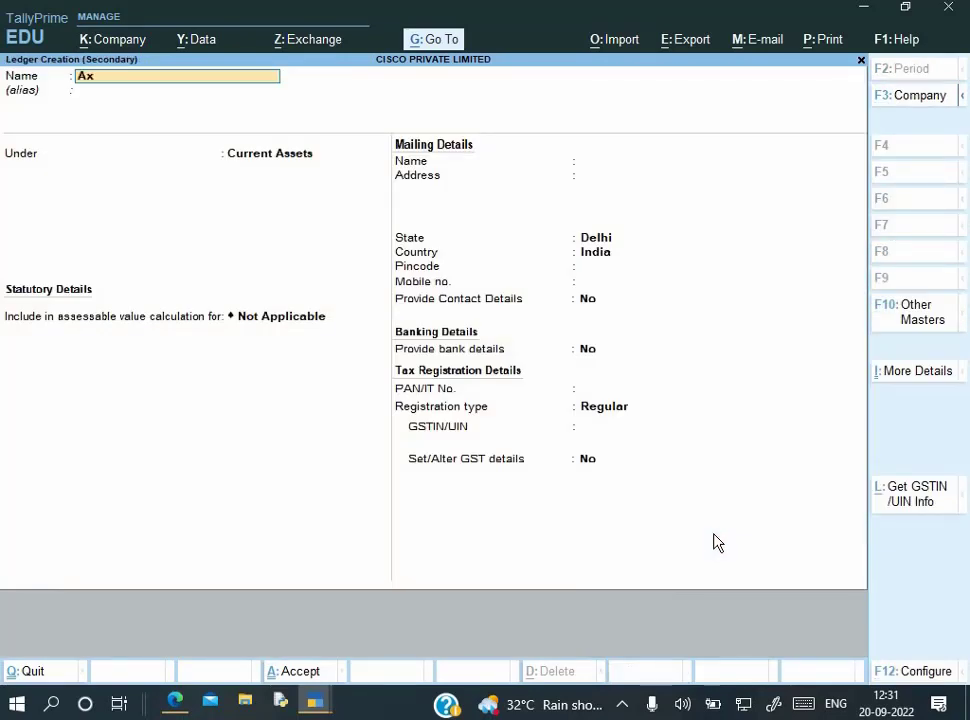
pyautogui.write('is Bank')
pyautogui.press('Return')
pyautogui.write('Ba')
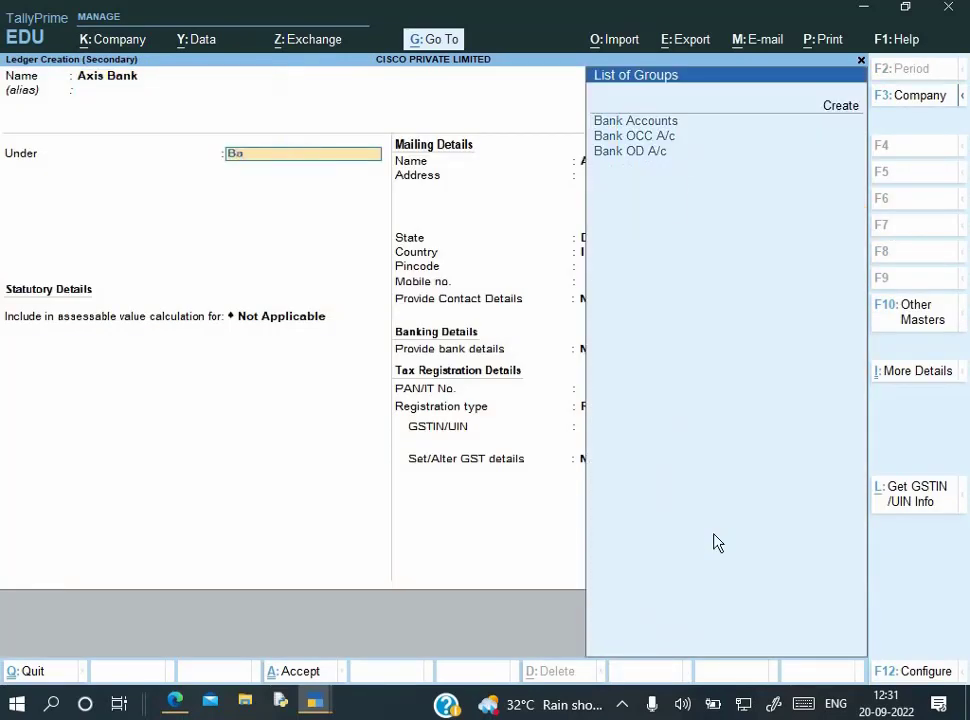
pyautogui.press('Up')
pyautogui.press('Up')
pyautogui.press('Up')
pyautogui.press('Return')
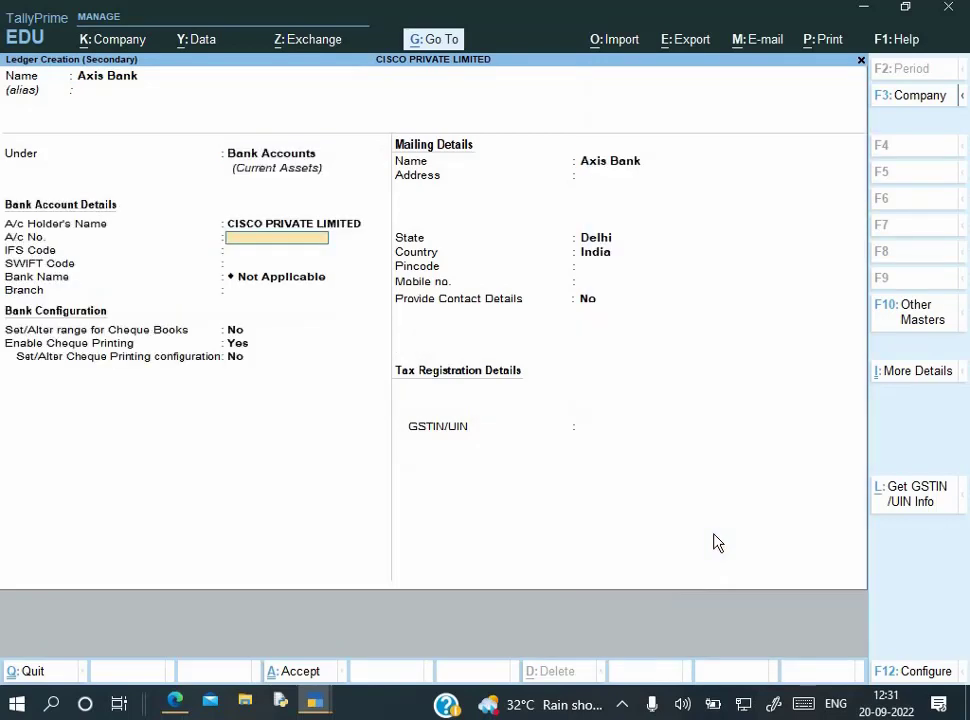
pyautogui.press('Return')
pyautogui.press('Return')
pyautogui.hotkey('ctrl', 'a')
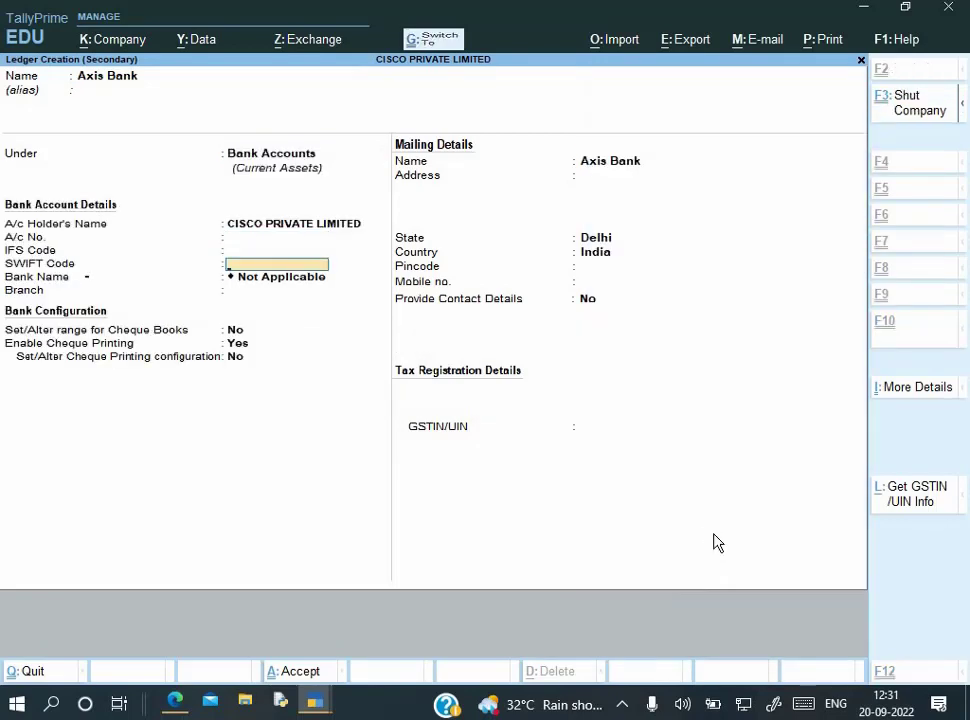
# Record the 7,200 credit as cheque no. 252501 in favour of GST
pyautogui.press('Return')
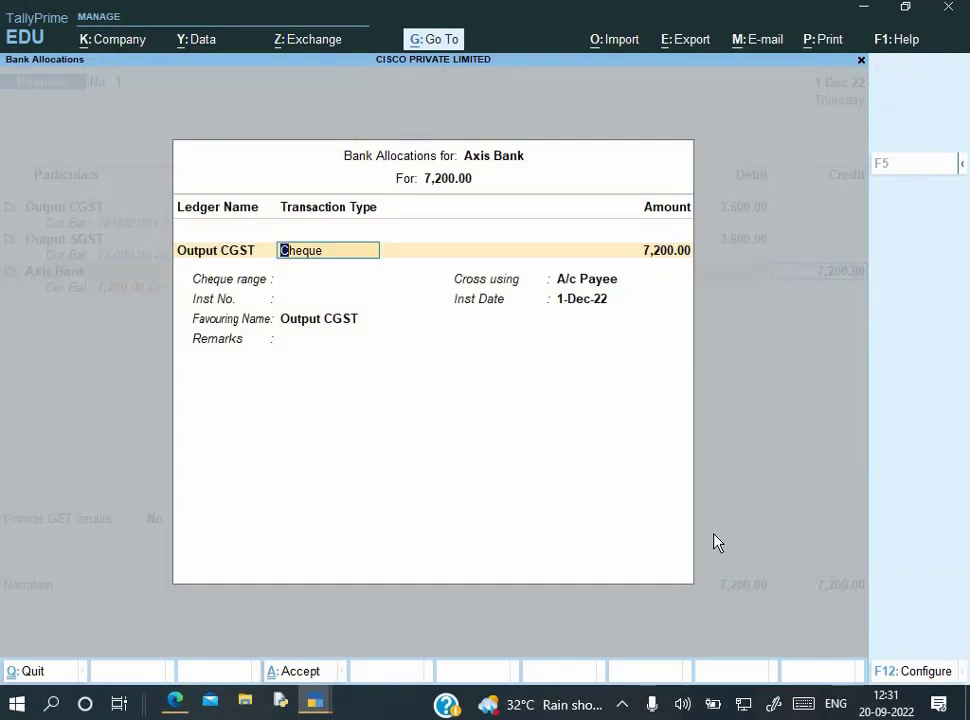
pyautogui.press('Return')
pyautogui.press('Return')
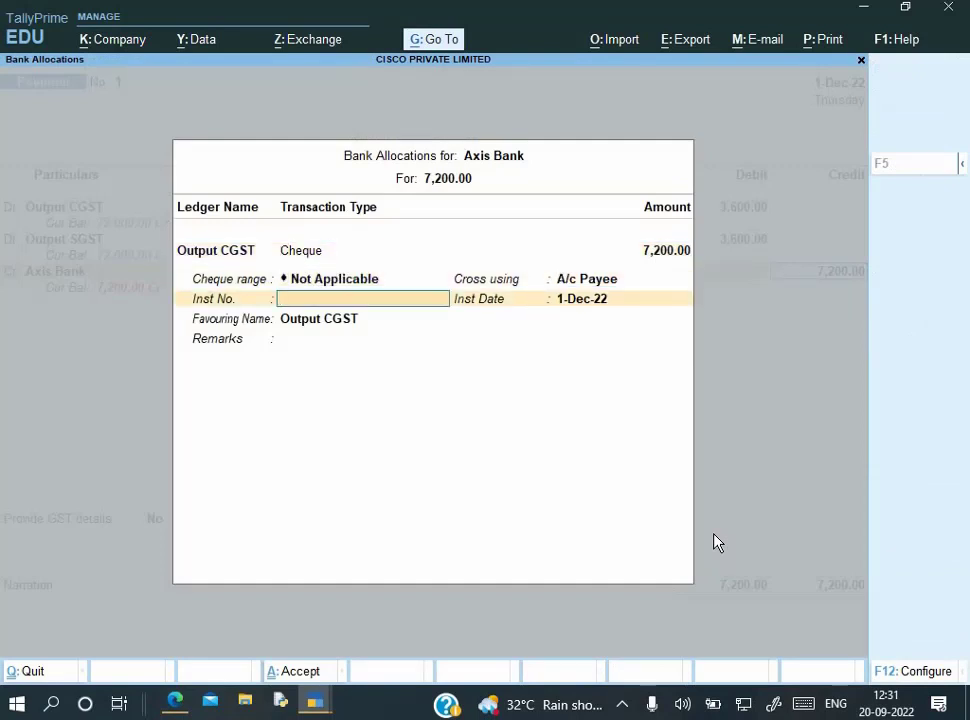
pyautogui.write('252501')
pyautogui.press('Return')
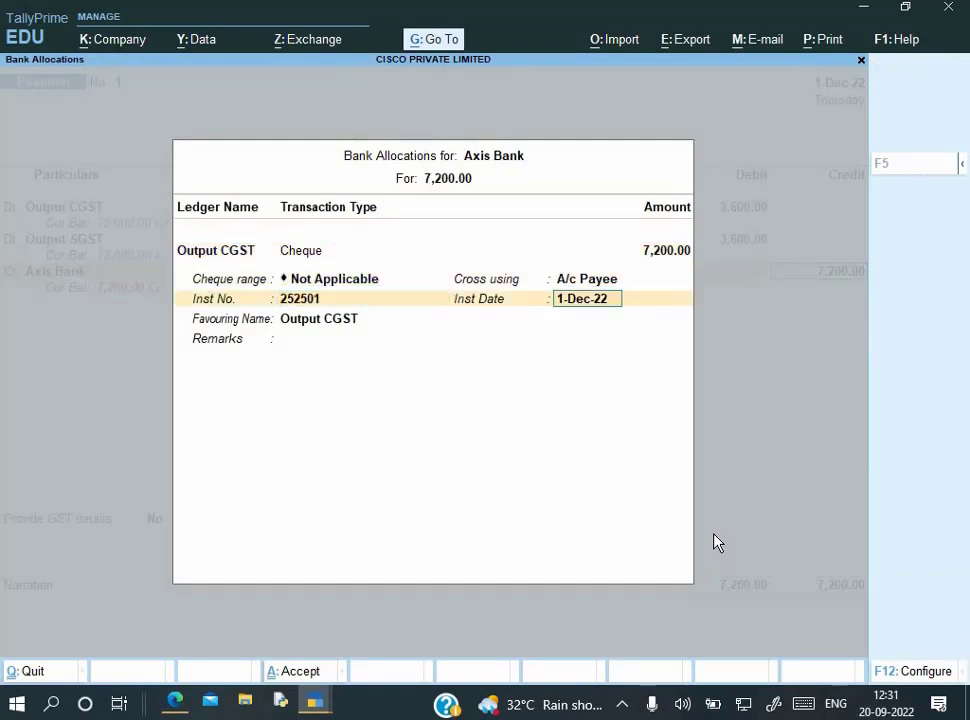
pyautogui.press('Return')
pyautogui.write('GST')
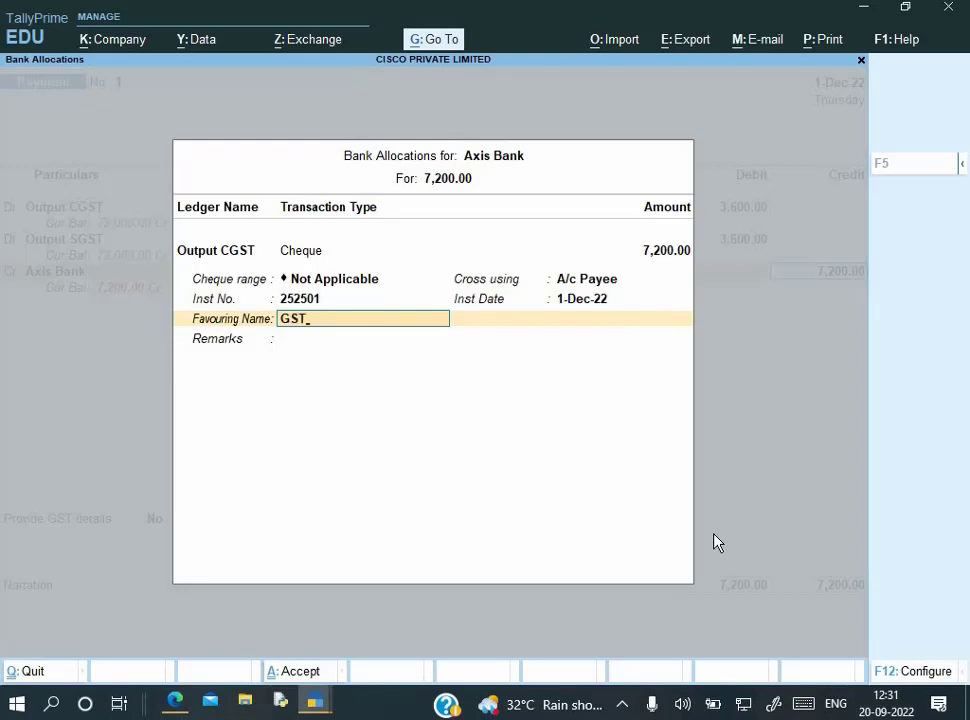
pyautogui.press('Return')
pyautogui.press('Return')
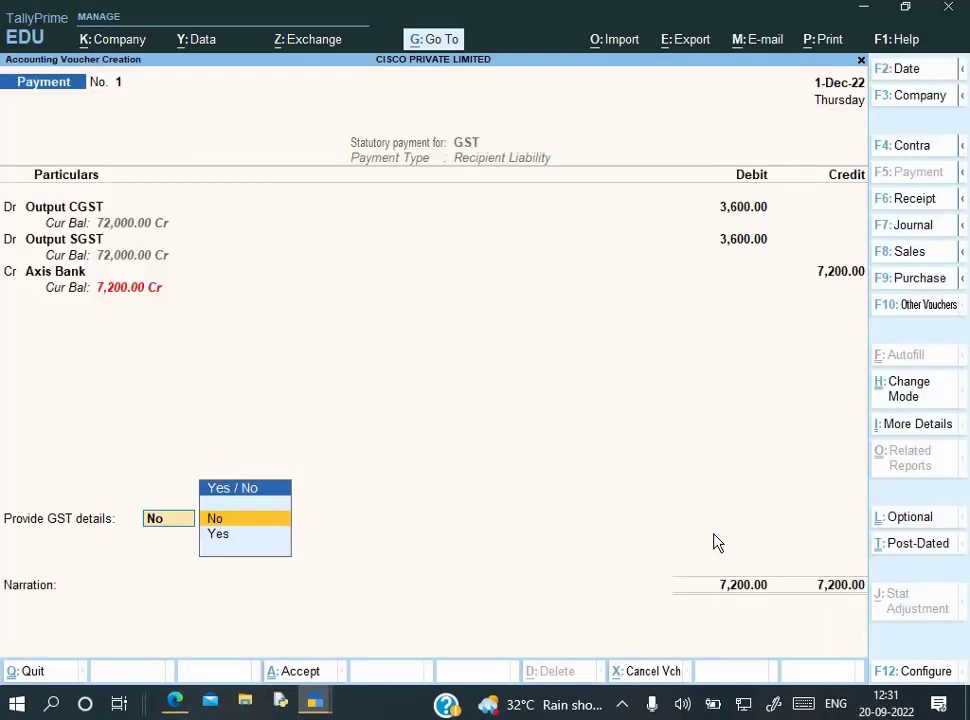
# Set Provide GST details to Yes and choose Cheque - (Over the counter) as payment mode
pyautogui.press('Down')
pyautogui.press('Up')
pyautogui.press('Return')
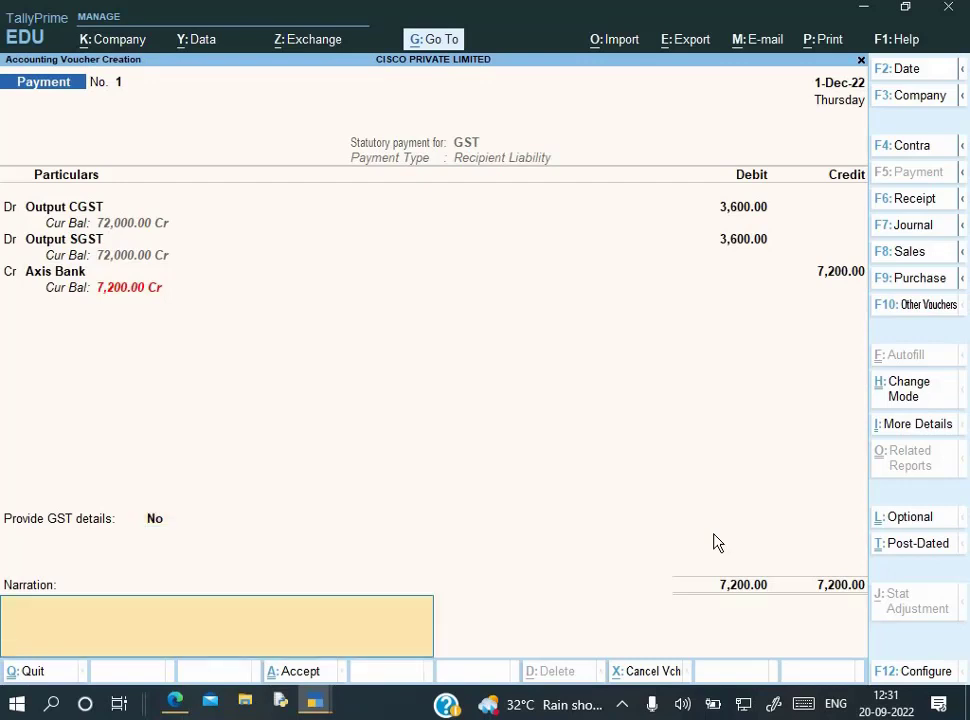
pyautogui.press('BackSpace')
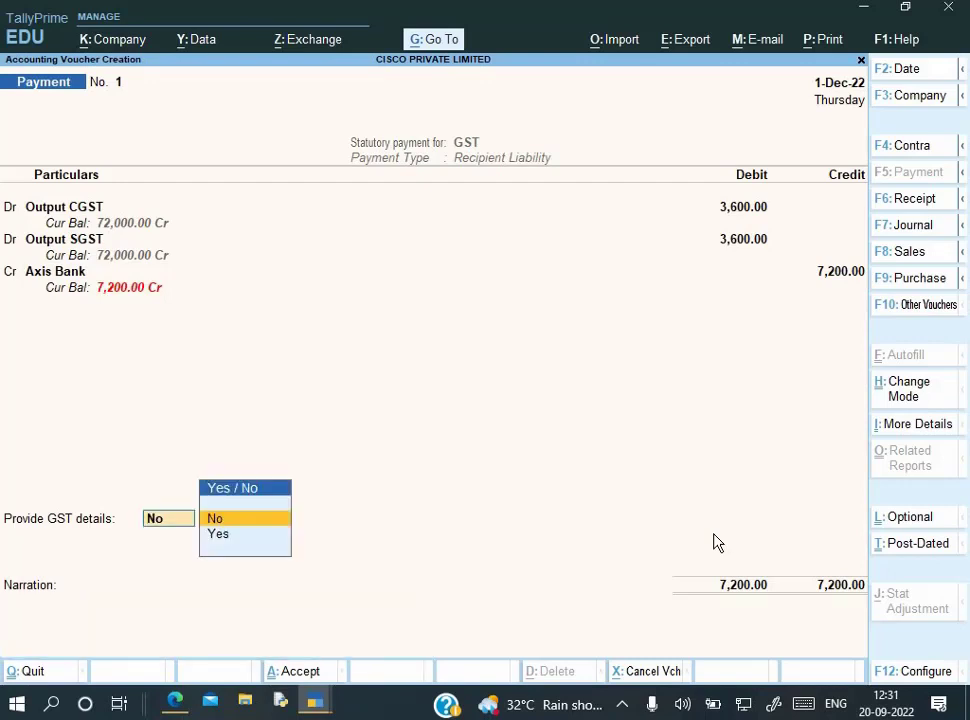
pyautogui.press('Down')
pyautogui.press('Return')
pyautogui.press('Down')
pyautogui.press('Down')
pyautogui.press('Down')
pyautogui.press('Down')
pyautogui.press('Down')
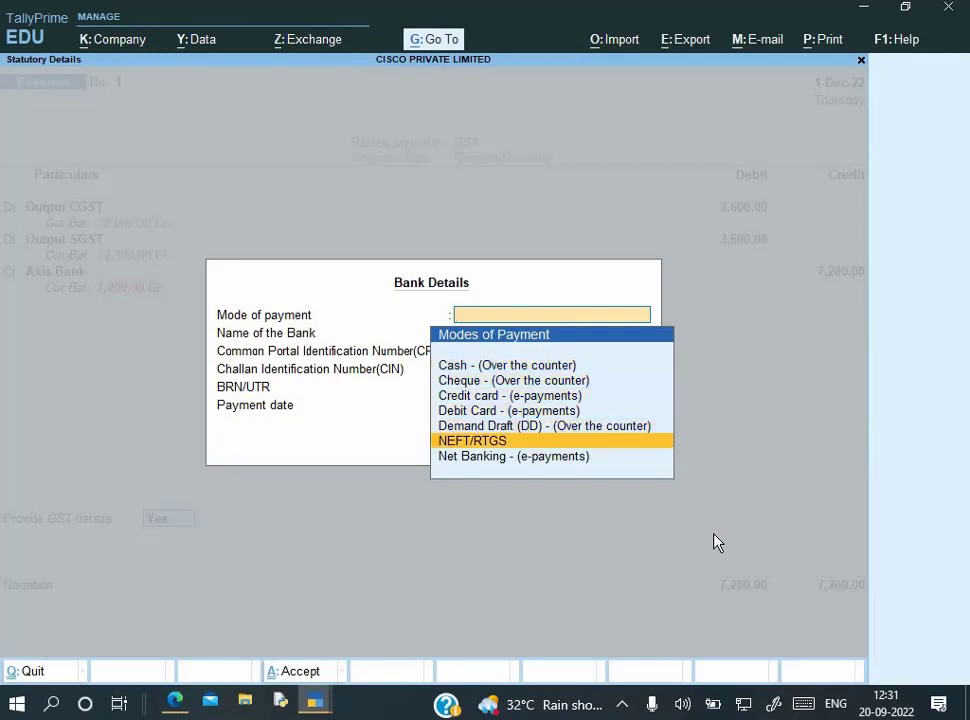
pyautogui.press('Down')
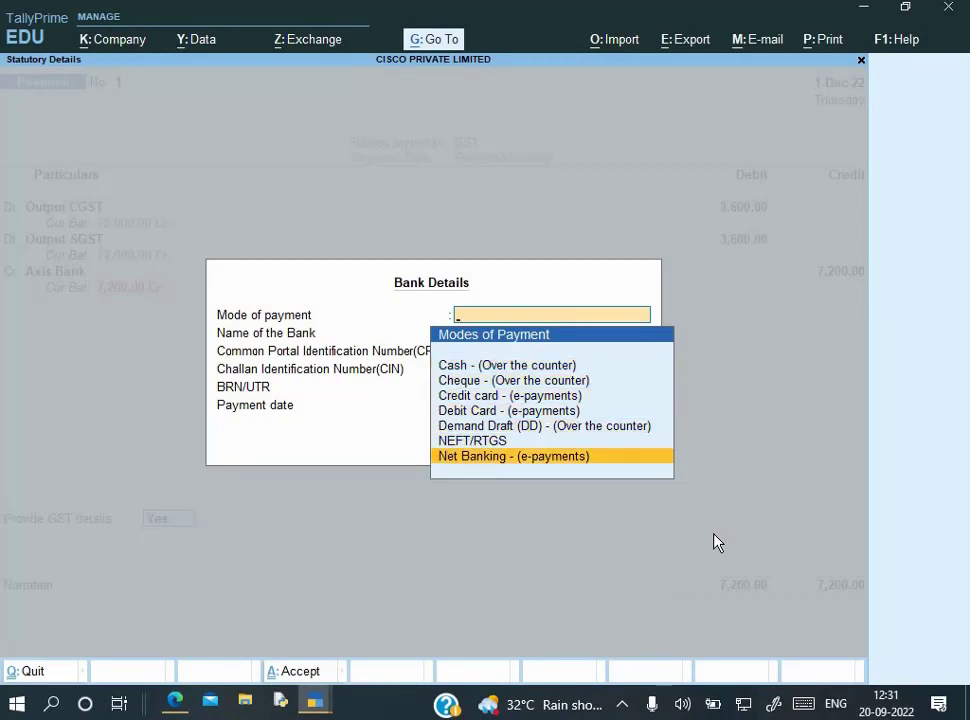
pyautogui.press('Up')
pyautogui.press('Up')
pyautogui.press('Up')
pyautogui.press('Up')
pyautogui.press('Up')
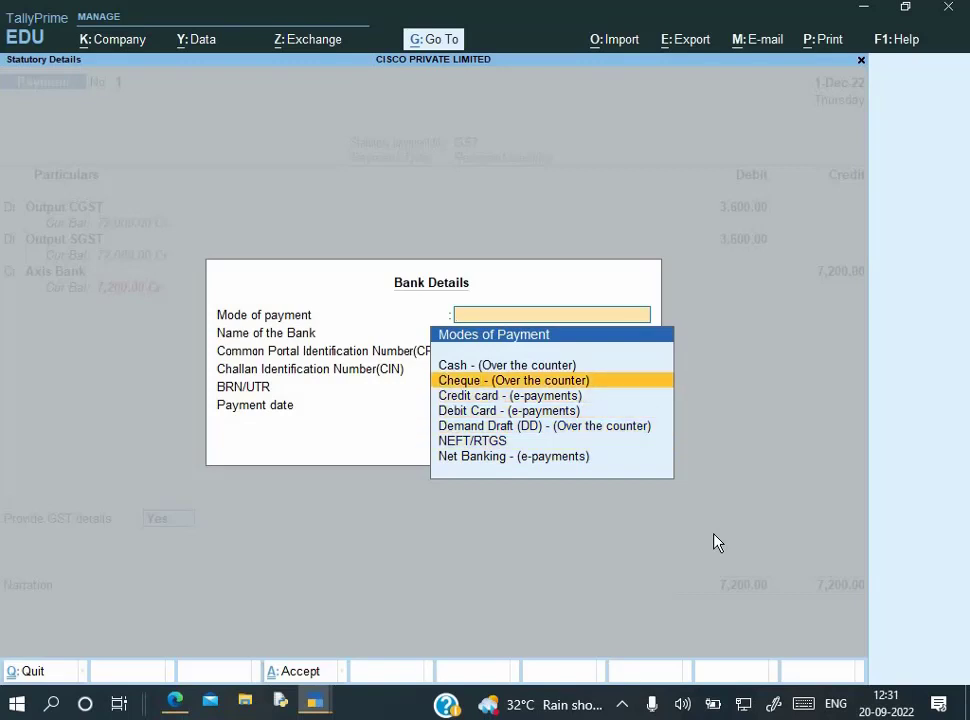
pyautogui.press('Return')
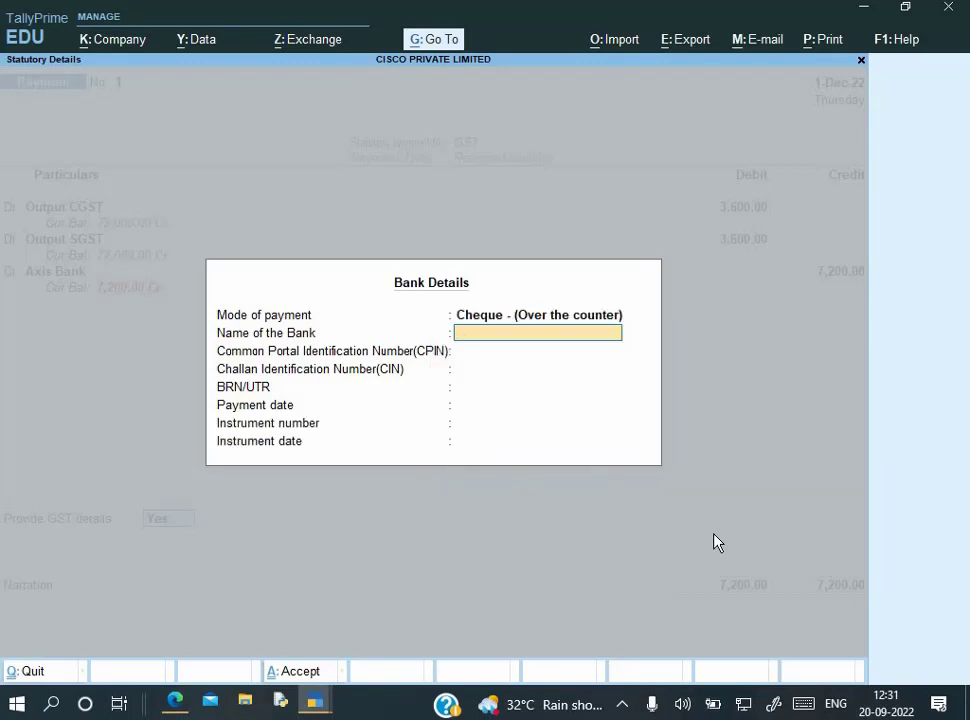
# Enter Axis Bank as the bank name and fill in the CPIN in the GST bank details
pyautogui.write('Axis Bank')
pyautogui.press('Return')
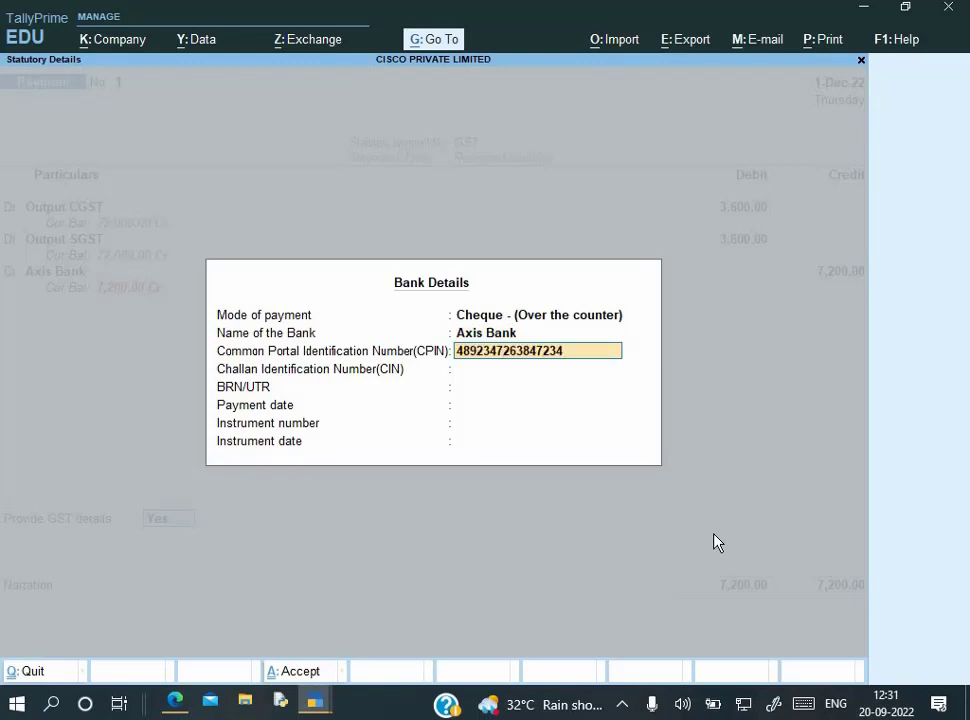
pyautogui.press('Return')
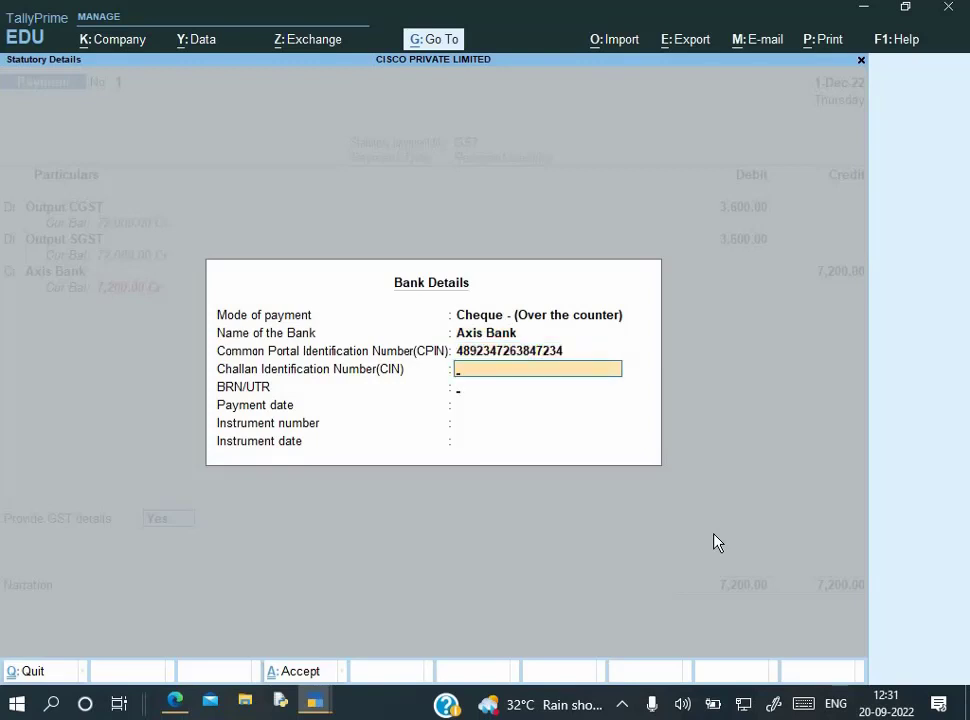
pyautogui.press('Return')
pyautogui.press('Return')
pyautogui.press('BackSpace')
pyautogui.press('Return')
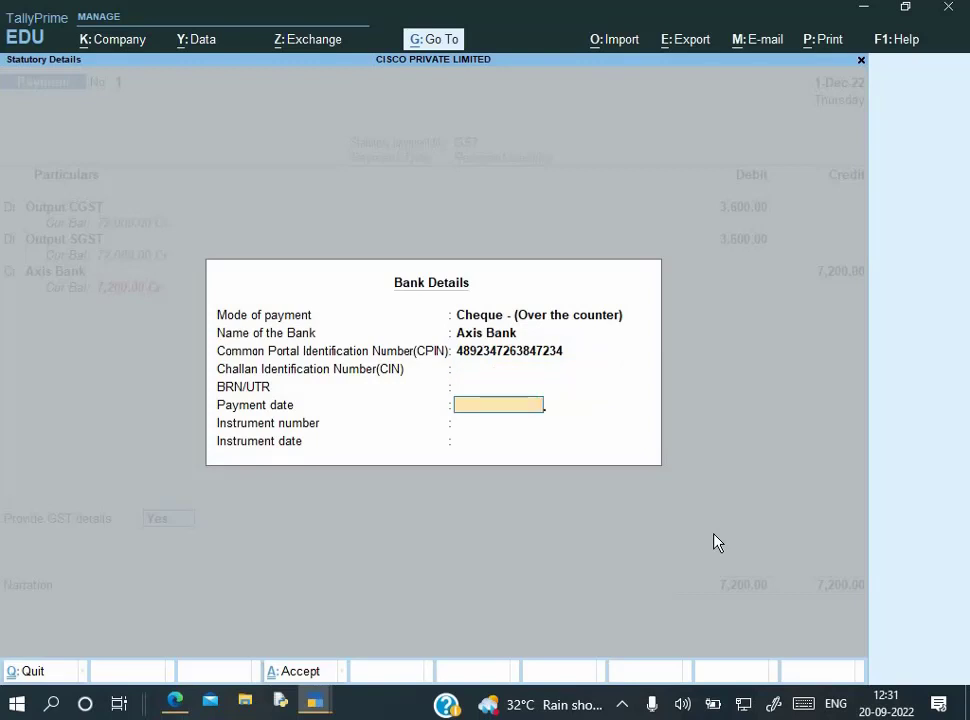
pyautogui.write('1-4')
pyautogui.press('Return')
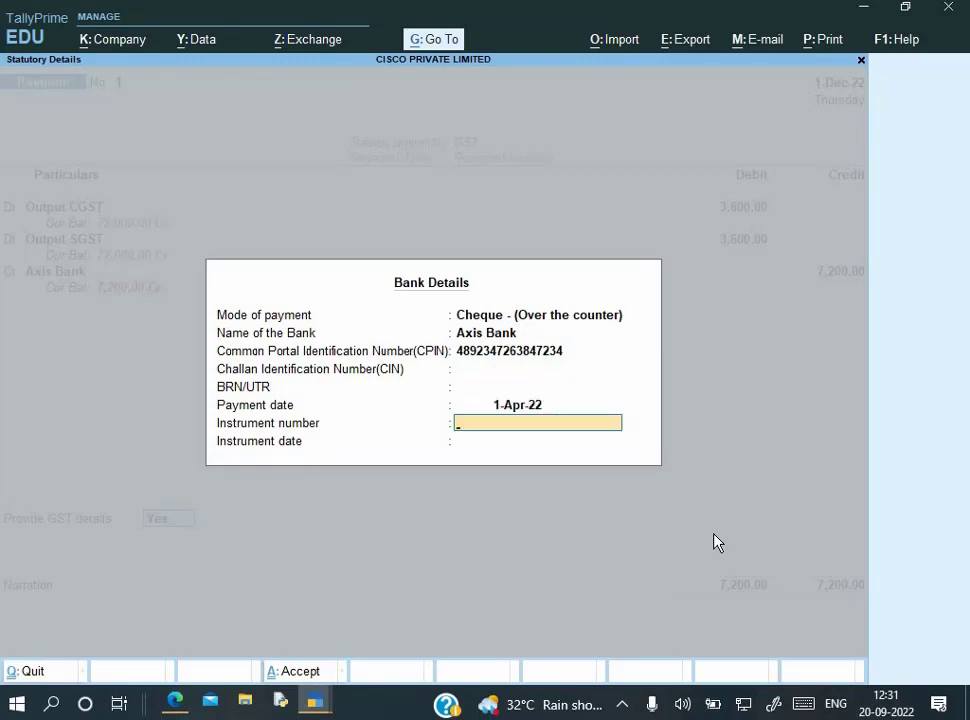
# Enter instrument number 252501, payment date 1-Dec-22 and the instrument date, then confirm
pyautogui.write('252501')
pyautogui.press('Return')
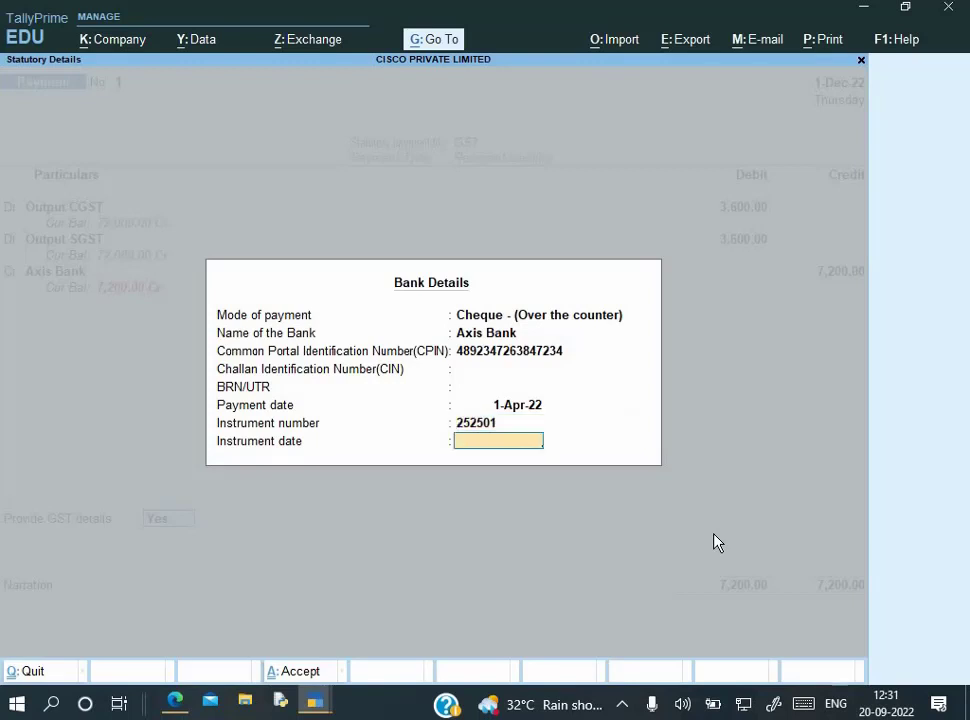
pyautogui.write('1-')
pyautogui.press('BackSpace')
pyautogui.press('BackSpace')
pyautogui.press('BackSpace')
pyautogui.press('BackSpace')
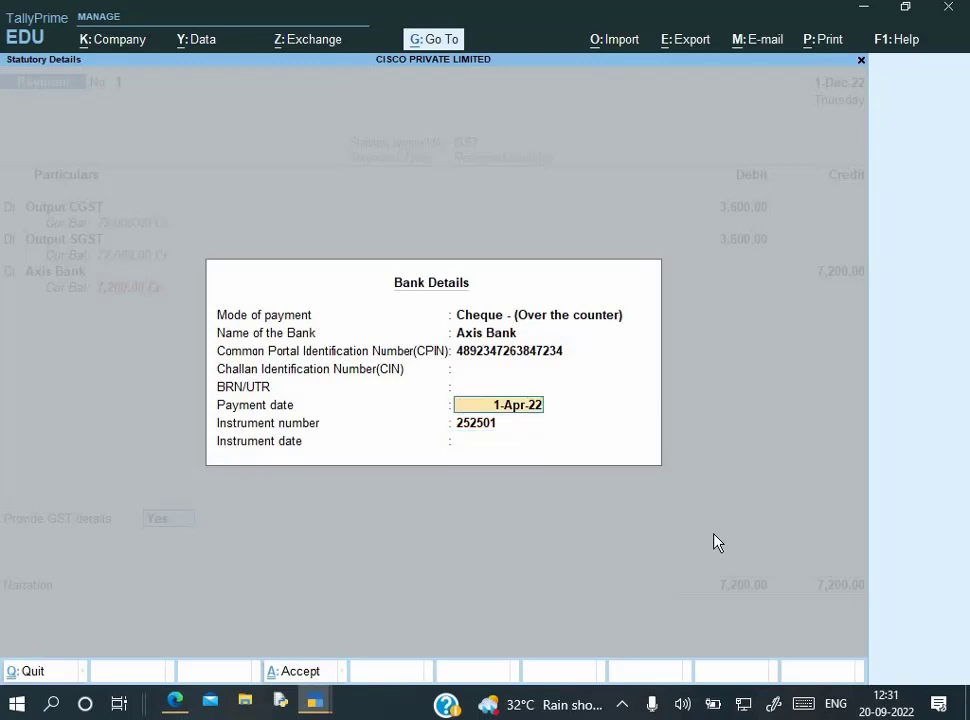
pyautogui.write('1-12')
pyautogui.press('Return')
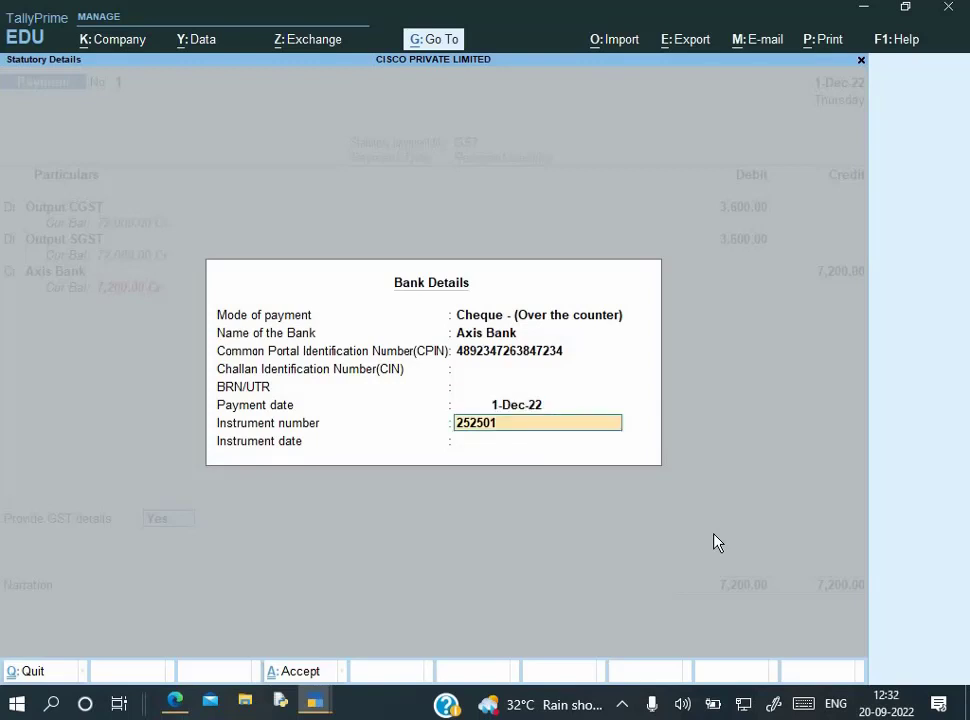
pyautogui.press('Return')
pyautogui.write('1-2')
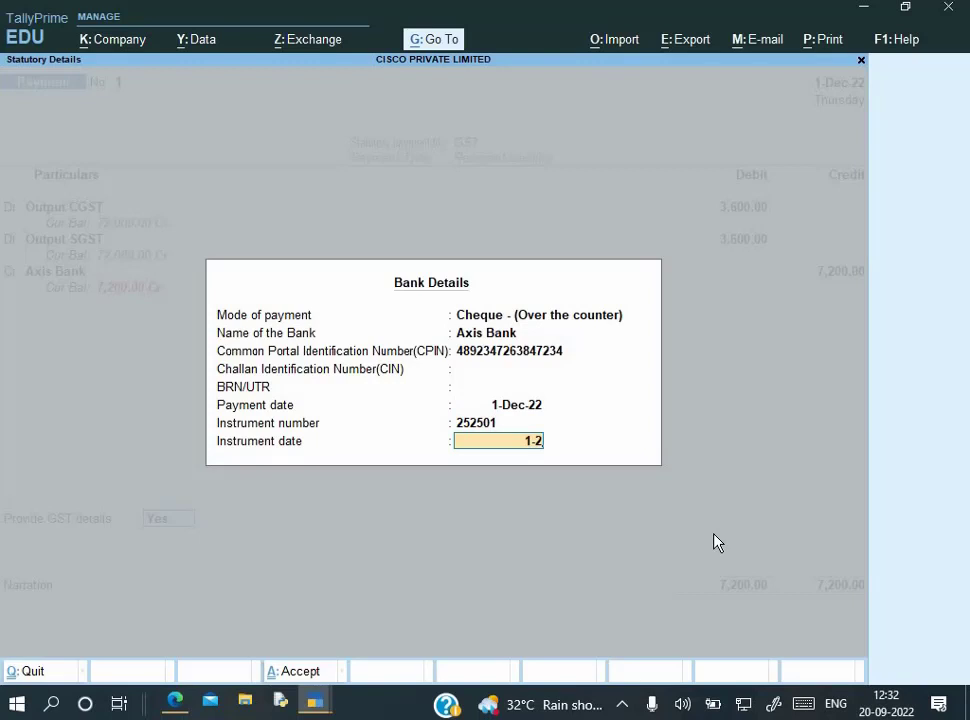
pyautogui.press('Return')
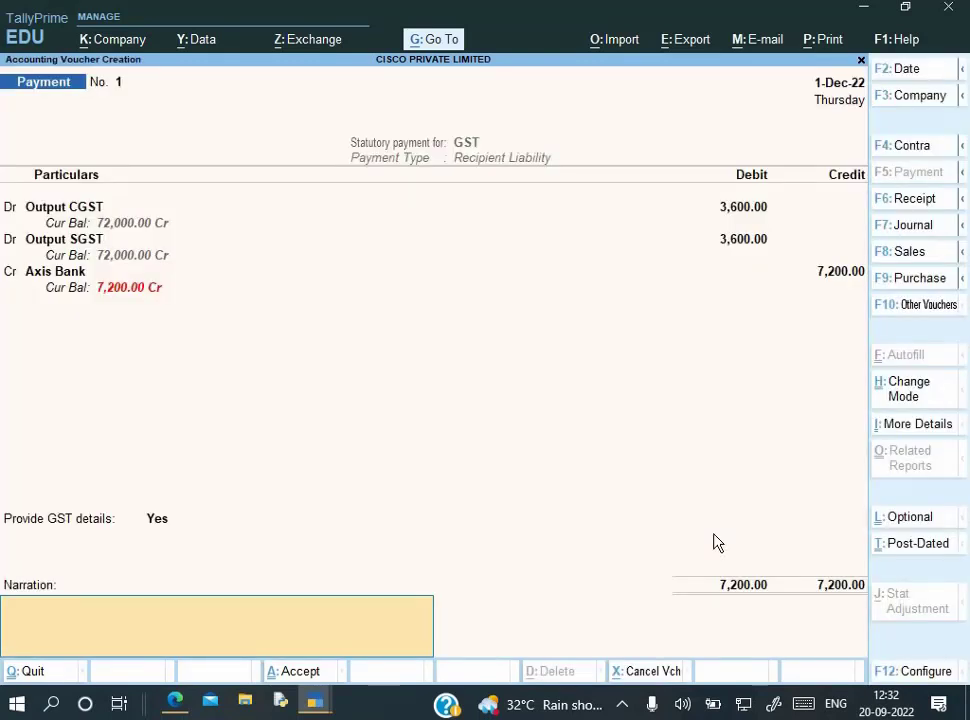
# Save the GST payment voucher with the narration 'Being payment made' and return to Gateway
pyautogui.write('Being payment made')
pyautogui.press('Return')
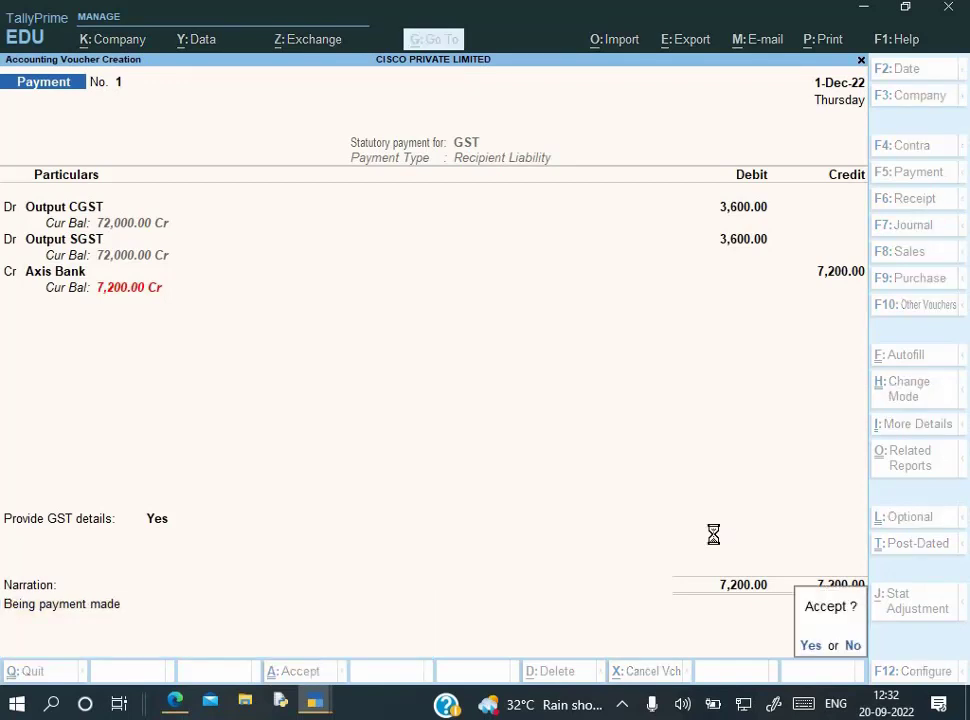
pyautogui.press('y')
pyautogui.press('Escape')
pyautogui.press('Escape')
pyautogui.press('n')
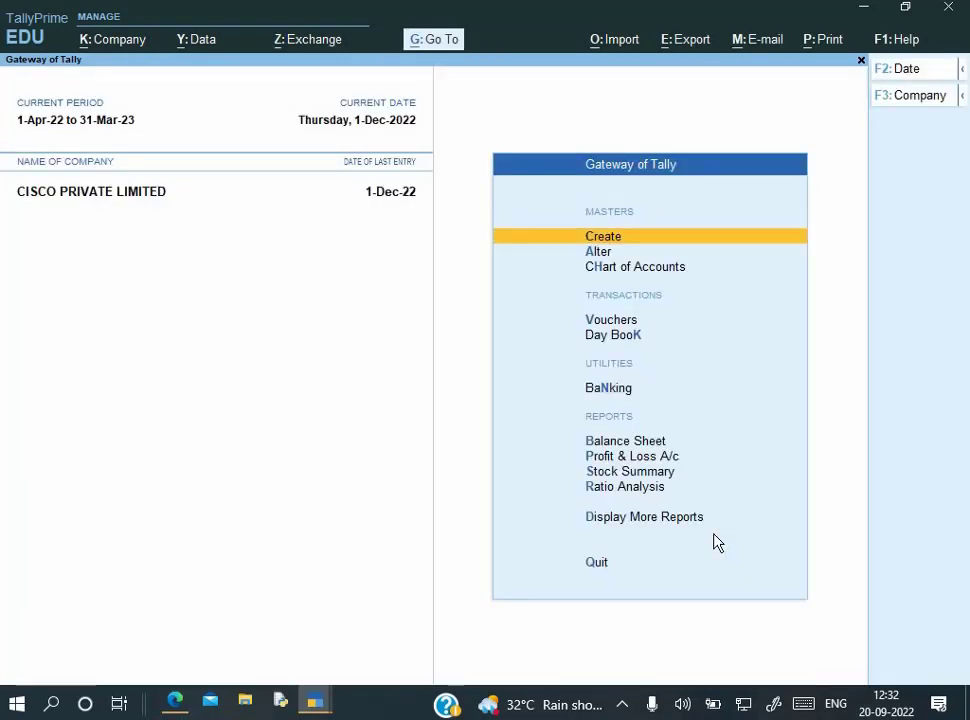
# Scroll through the Sinha & Co bill PDF to review it
pyautogui.hotkey('alt', 'Tab')
pyautogui.scroll(-1, 512, 455)
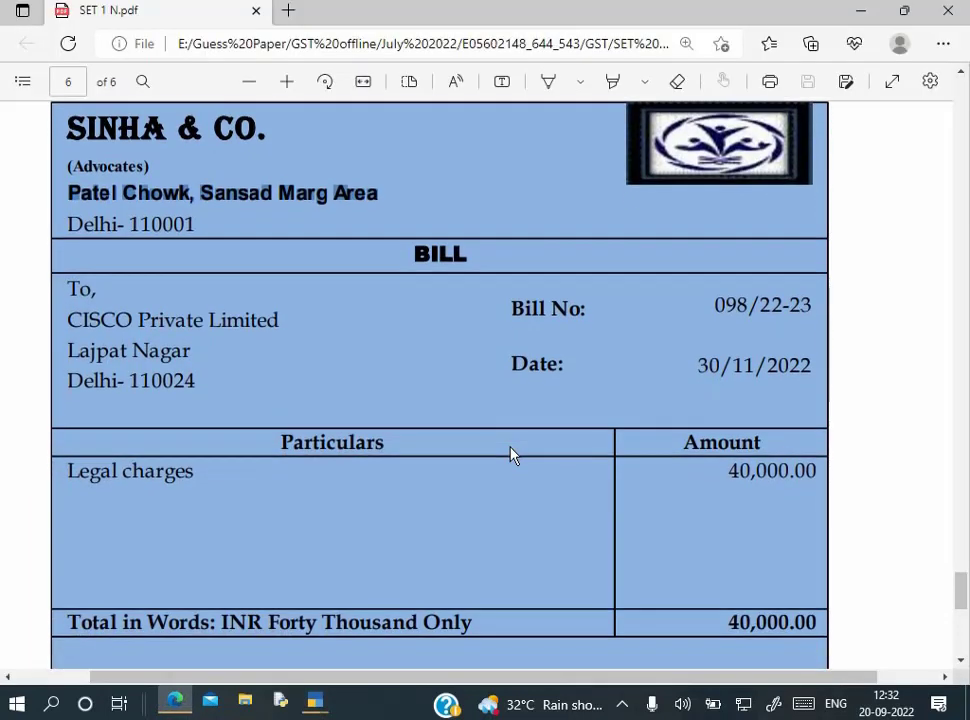
pyautogui.scroll(-2, 510, 455)
pyautogui.scroll(3, 511, 455)
pyautogui.hotkey('alt', 'Tab')
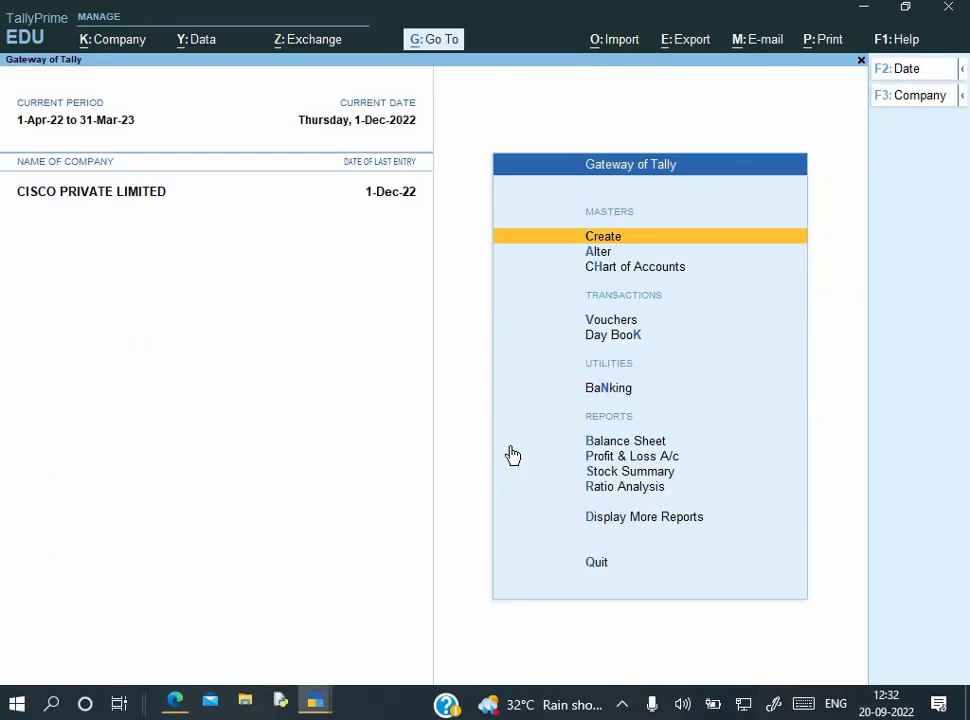
# Drill into the Balance Sheet's Duties & Taxes and compare Input IGST 3,24,000 against output tax balances
pyautogui.press('Down')
pyautogui.press('Down')
pyautogui.press('Down')
pyautogui.press('Down')
pyautogui.press('Down')
pyautogui.press('Down')
pyautogui.press('Return')
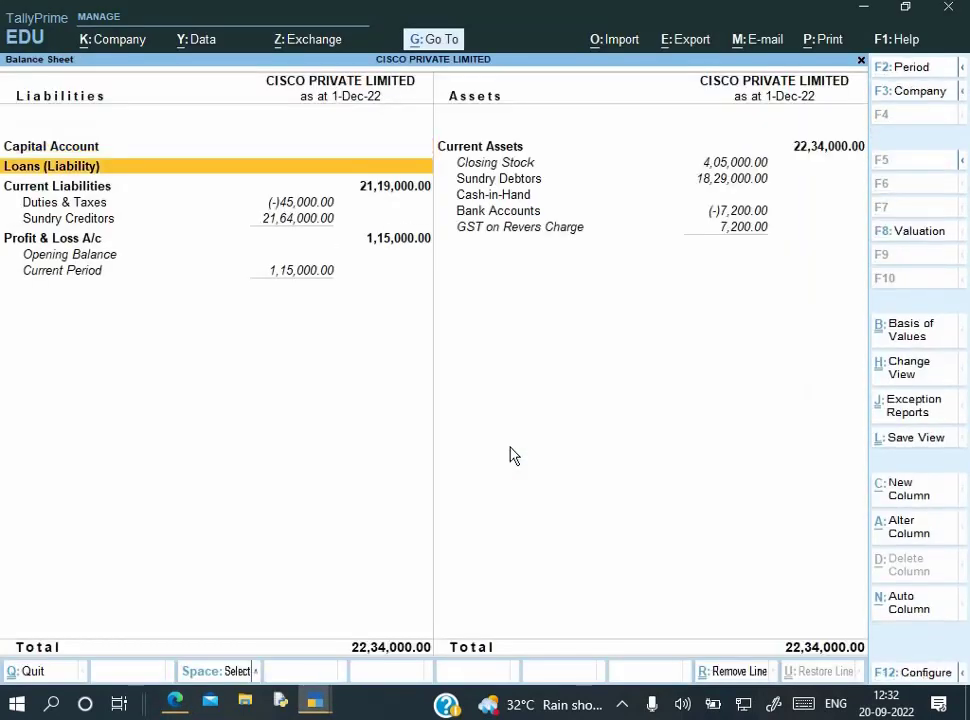
pyautogui.press('Down')
pyautogui.press('Down')
pyautogui.press('Return')
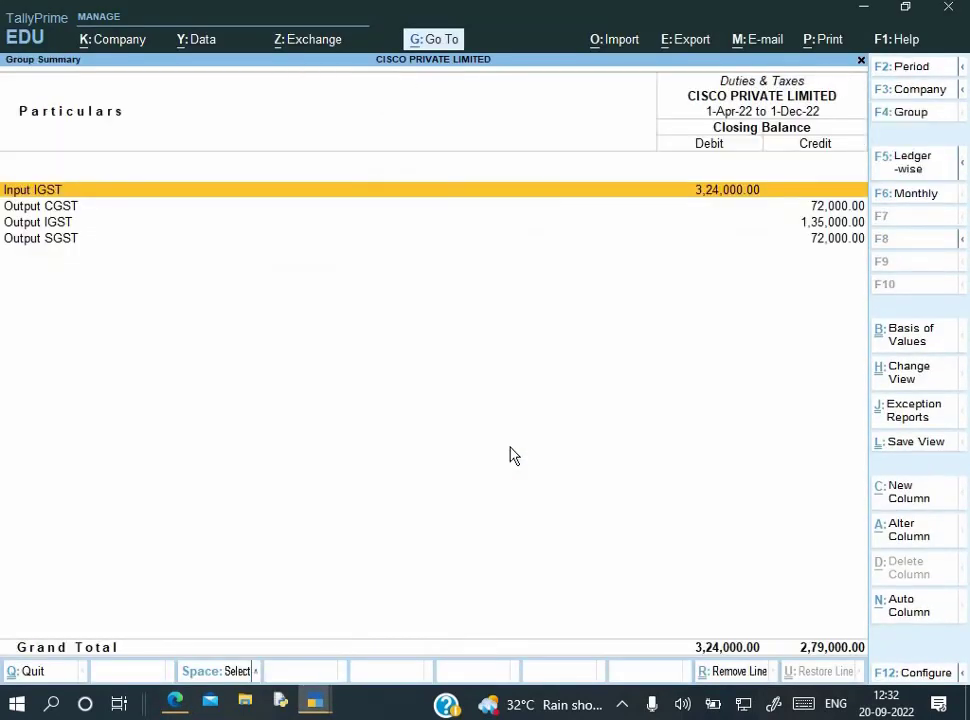
pyautogui.press('Down')
pyautogui.press('Down')
pyautogui.press('Up')
pyautogui.press('Up')
pyautogui.press('Down')
pyautogui.press('Down')
pyautogui.press('Down')
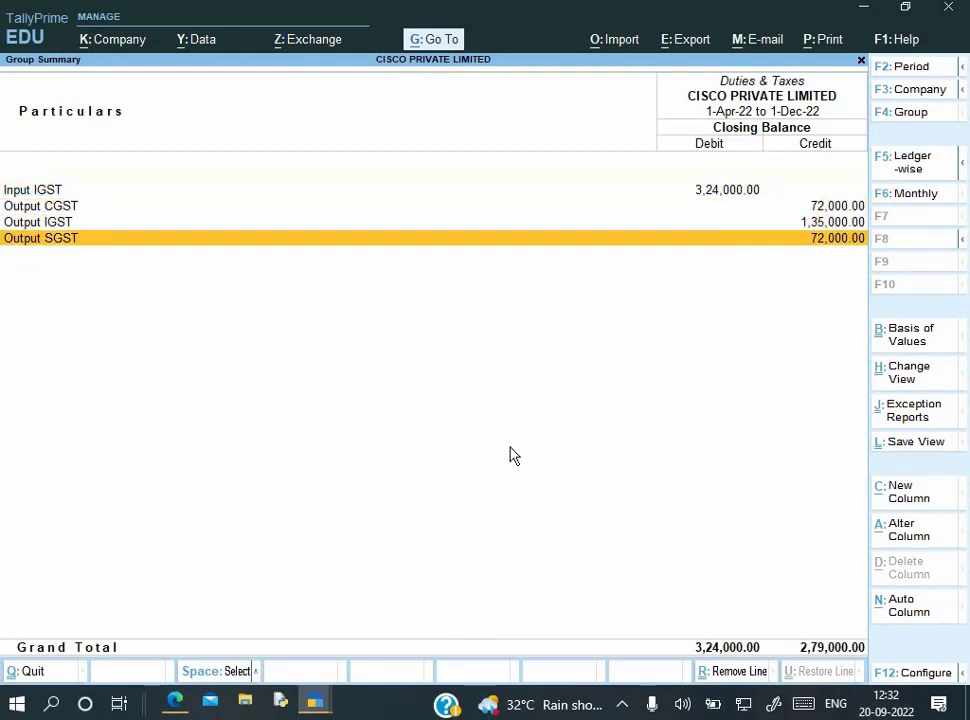
pyautogui.press('Up')
pyautogui.press('Up')
pyautogui.press('Up')
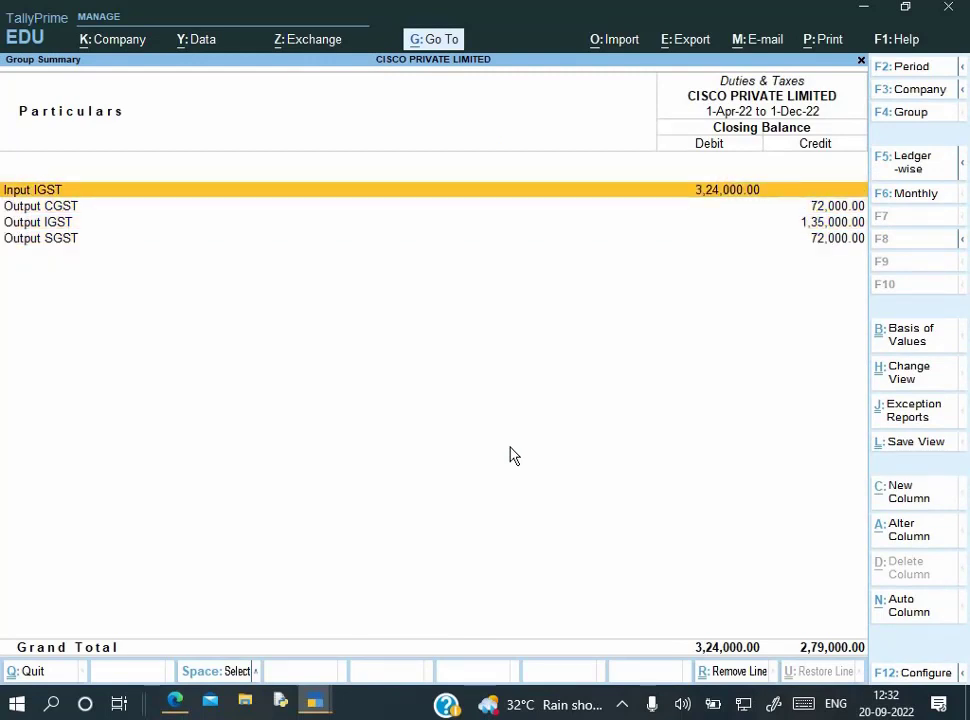
pyautogui.press('Down')
pyautogui.press('Down')
pyautogui.press('Down')
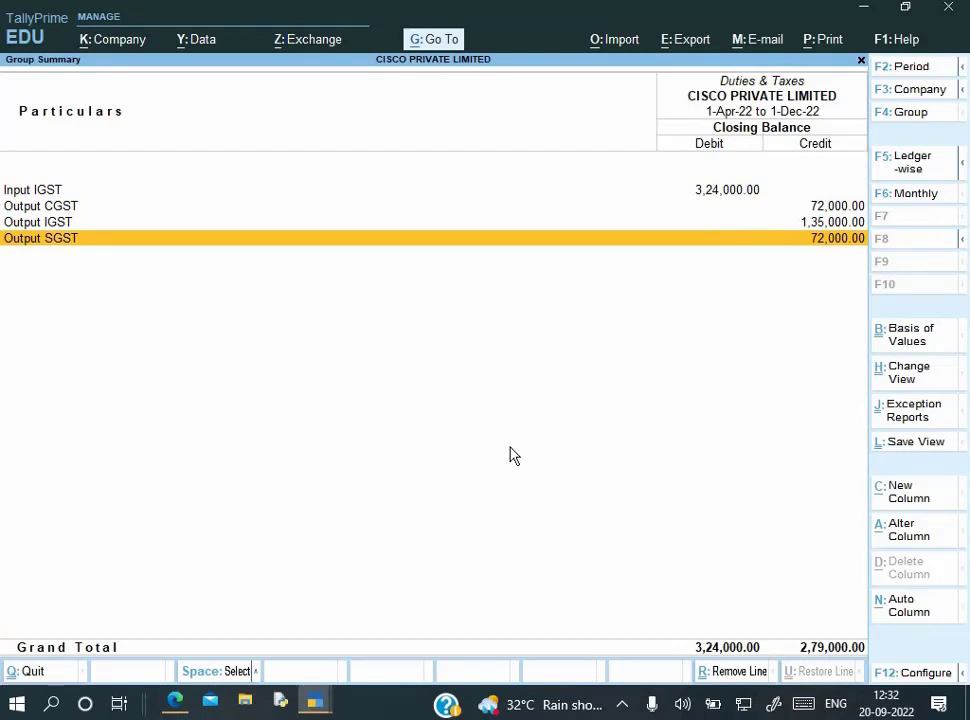
pyautogui.press('super')
pyautogui.press('super+r')
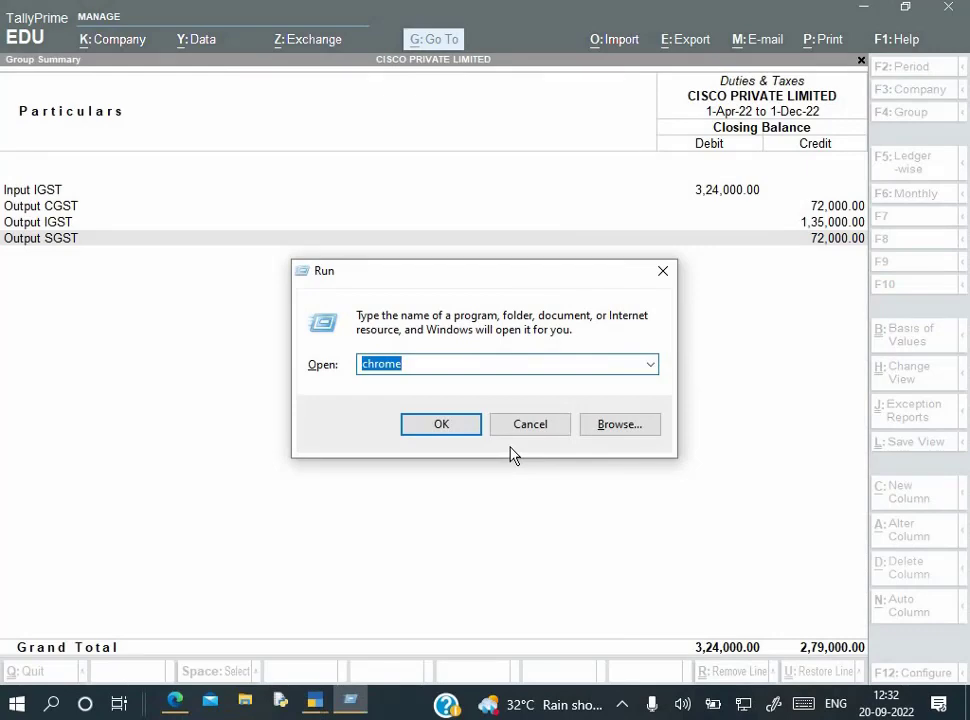
# Start Excel with a new blank workbook, maximize it and dismiss the licence warning
pyautogui.write('excel')
pyautogui.press('Return')
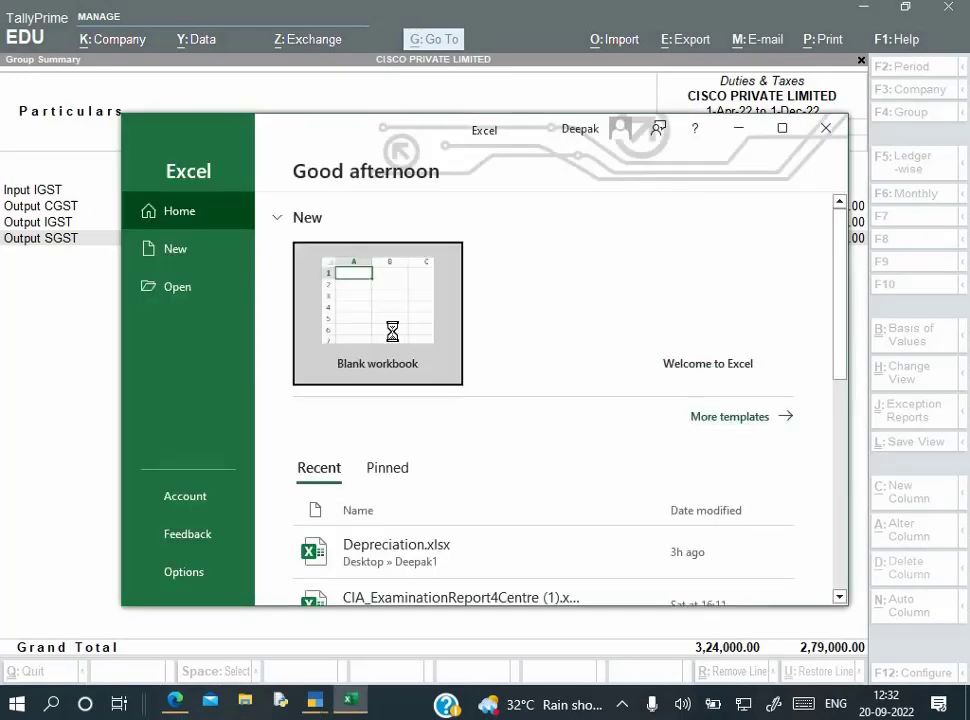
pyautogui.click(392, 332)
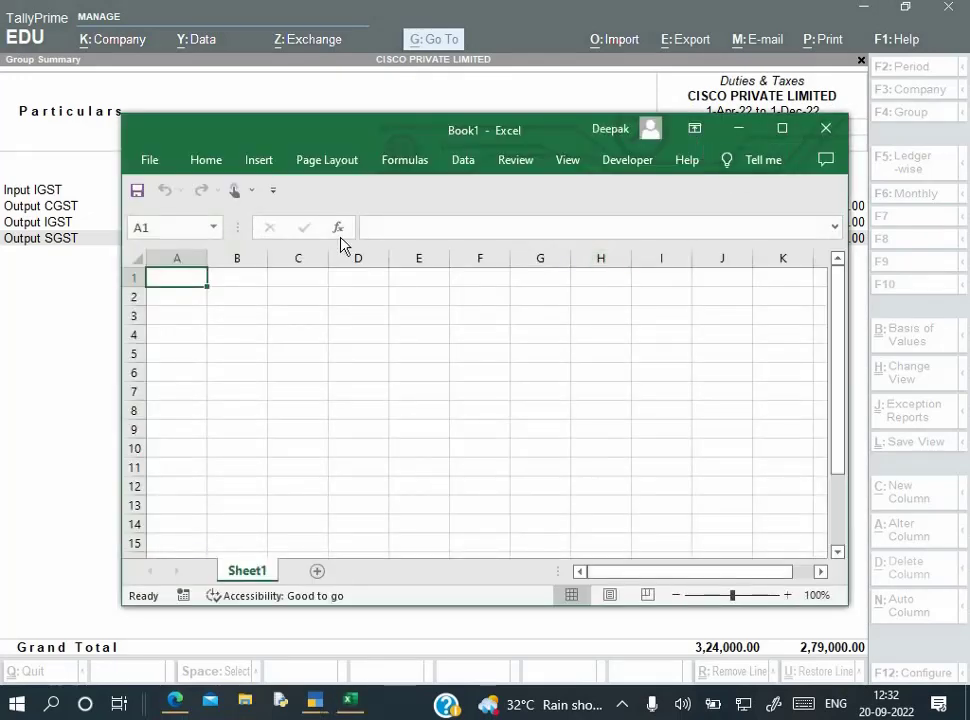
pyautogui.click(782, 128)
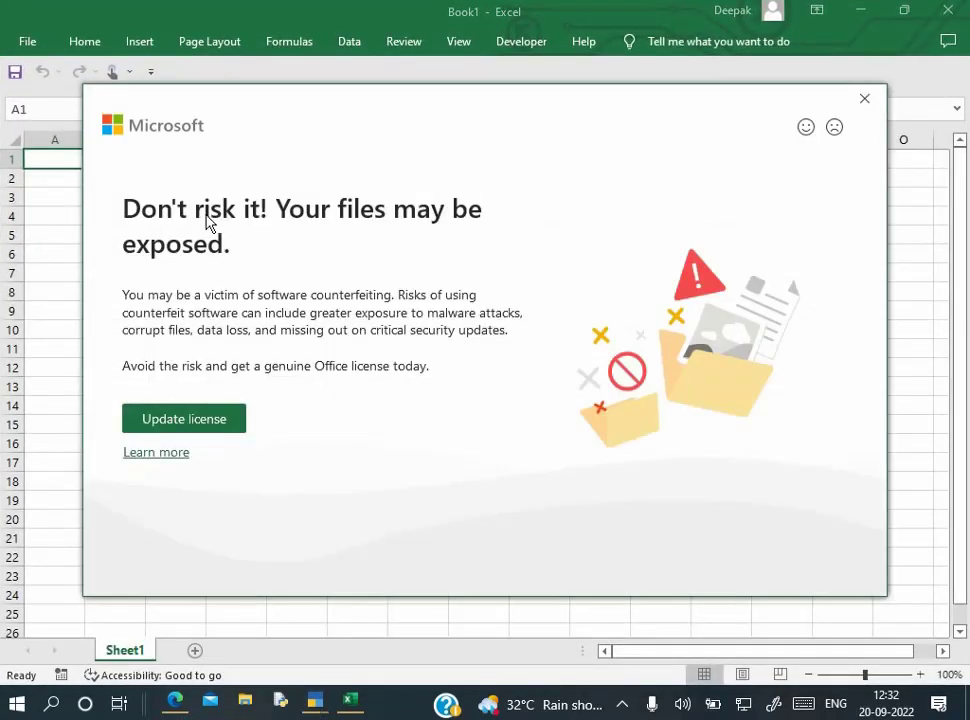
pyautogui.click(868, 99)
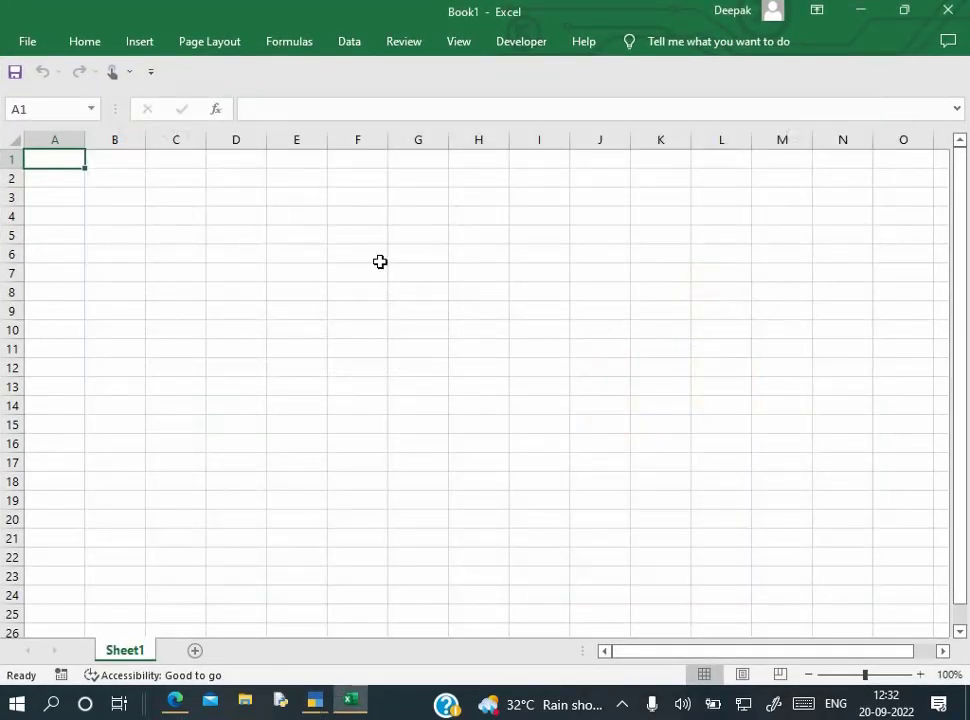
pyautogui.scroll(7, 380, 261)
# Enter the headings IGST, CGST and SGST in cells B2 to D2
pyautogui.click(258, 219)
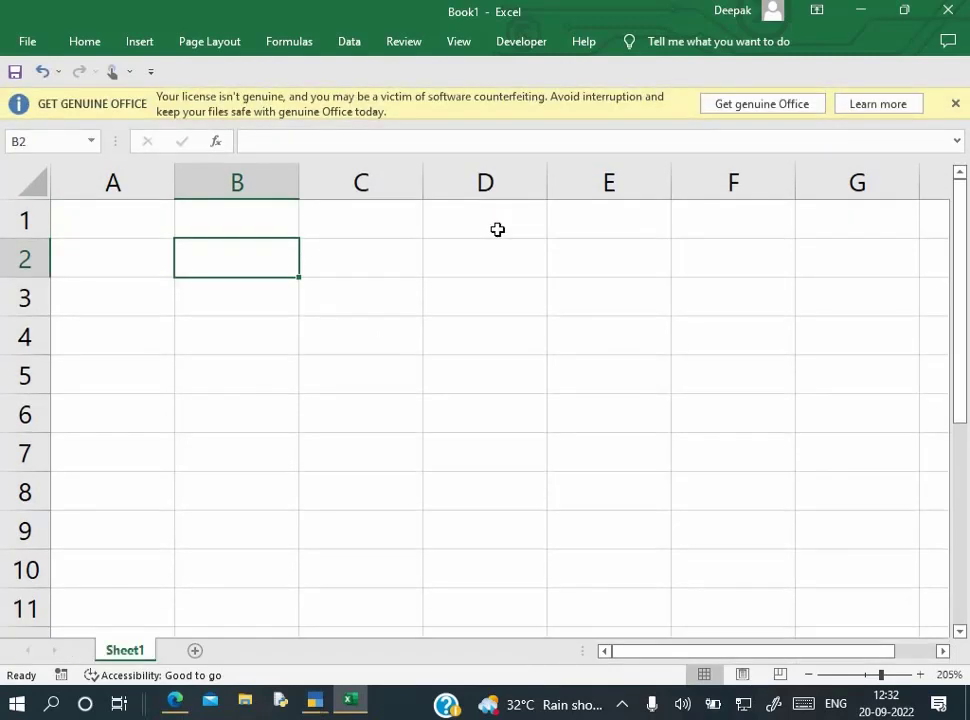
pyautogui.write('IGST')
pyautogui.press('Tab')
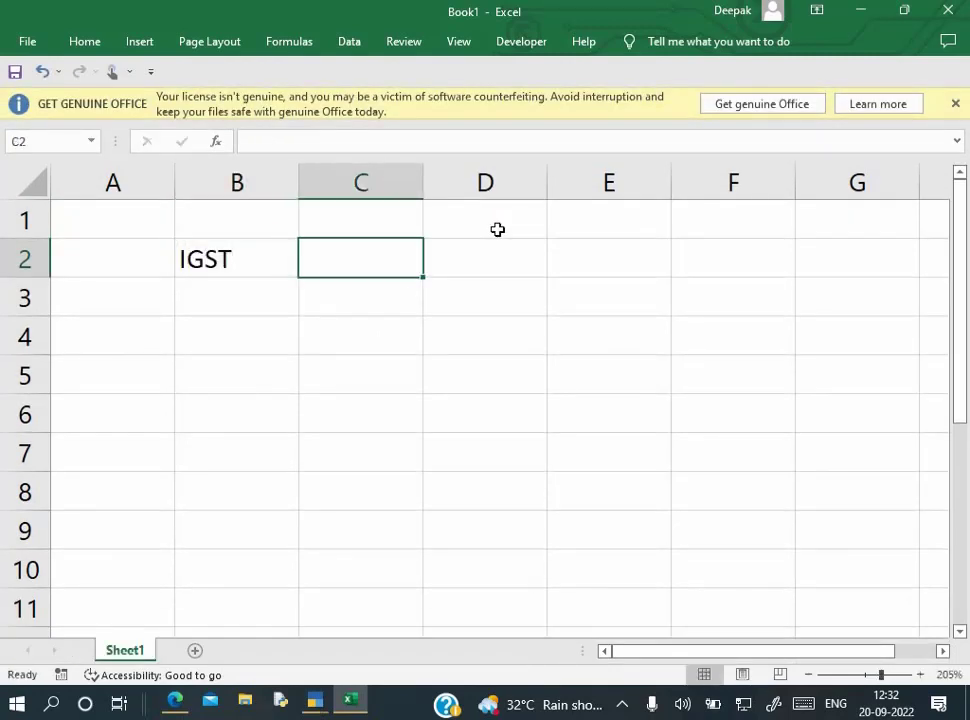
pyautogui.write('CGST')
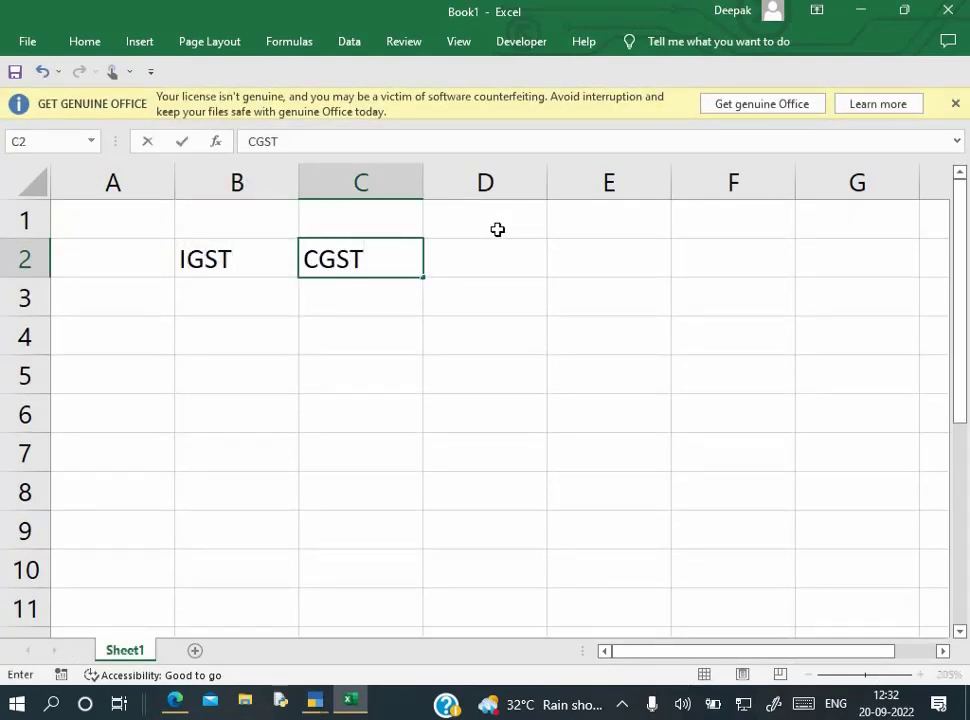
pyautogui.press('Tab')
pyautogui.write('SGST')
pyautogui.press('Return')
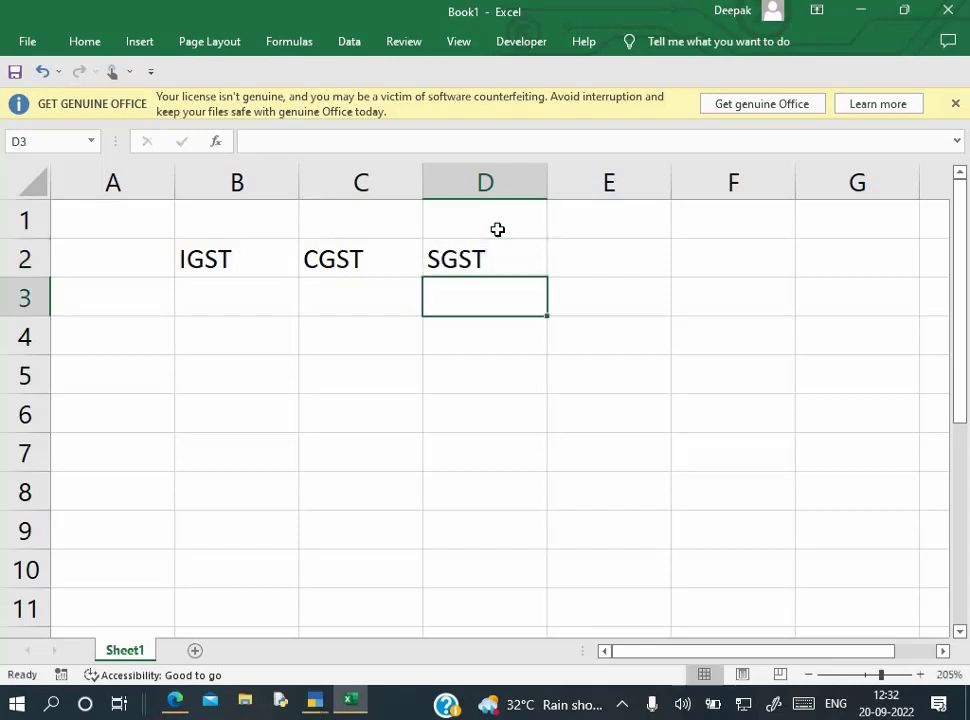
# Enter the output tax amounts 135000, 72000 and 72000 under the IGST, CGST and SGST headings
pyautogui.hotkey('alt', 'Tab')
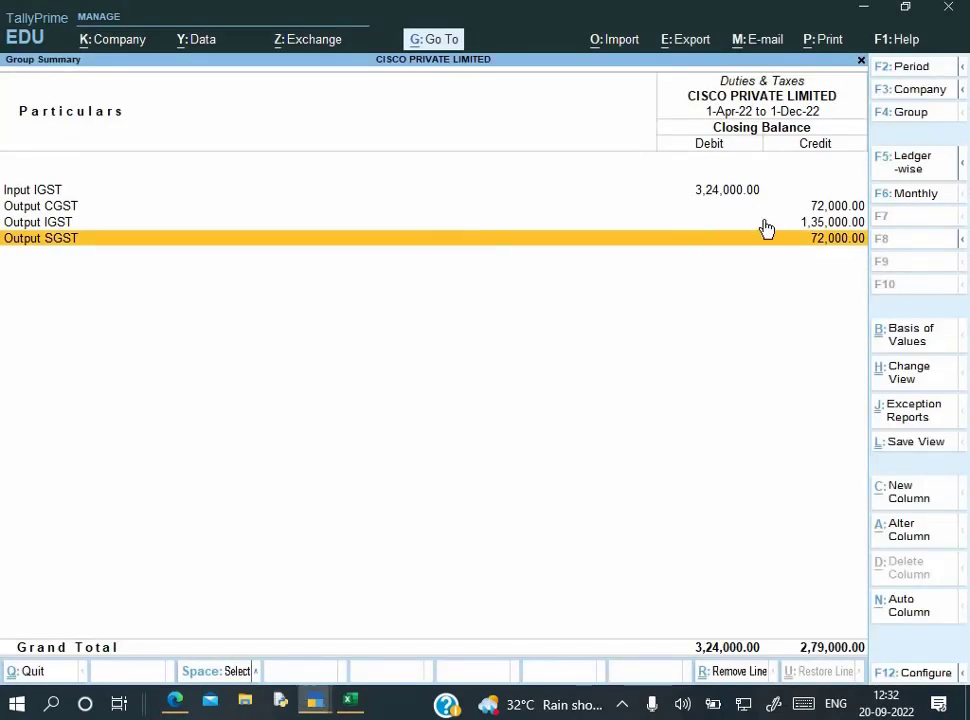
pyautogui.hotkey('alt', 'Tab')
pyautogui.write('135000')
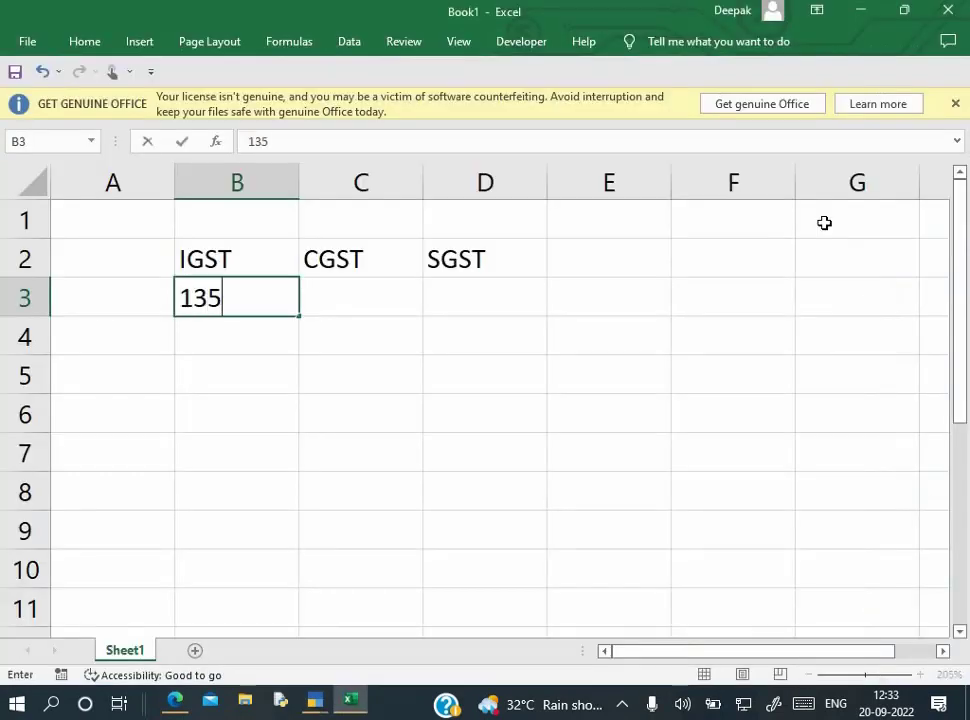
pyautogui.hotkey('ctrl', 'Return')
pyautogui.press('Right')
pyautogui.hotkey('alt', 'Tab')
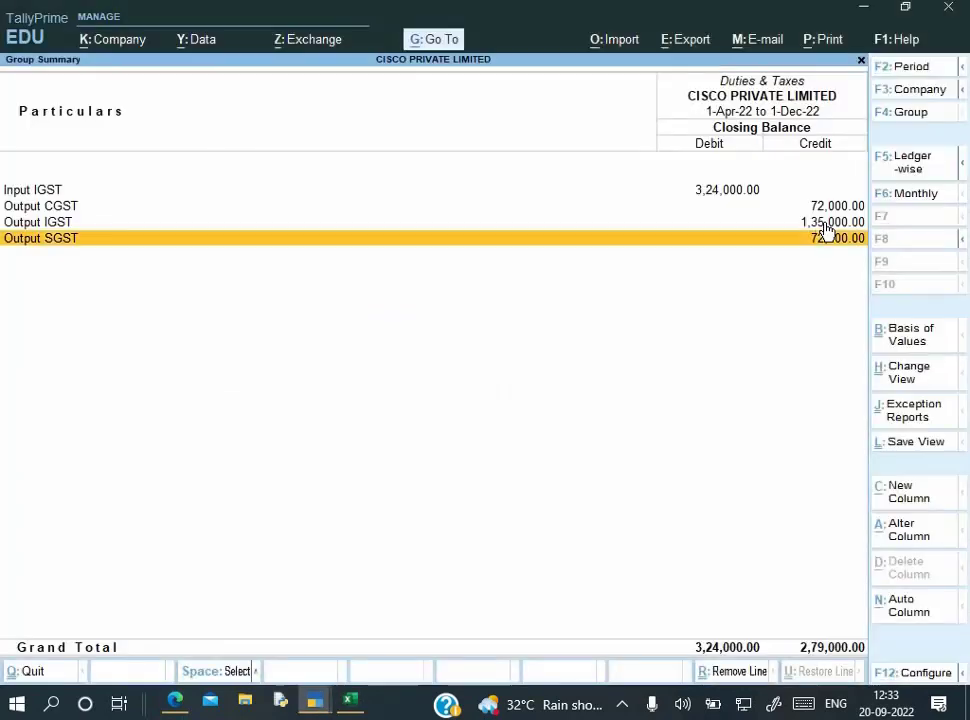
pyautogui.hotkey('alt', 'Tab')
pyautogui.write('72000')
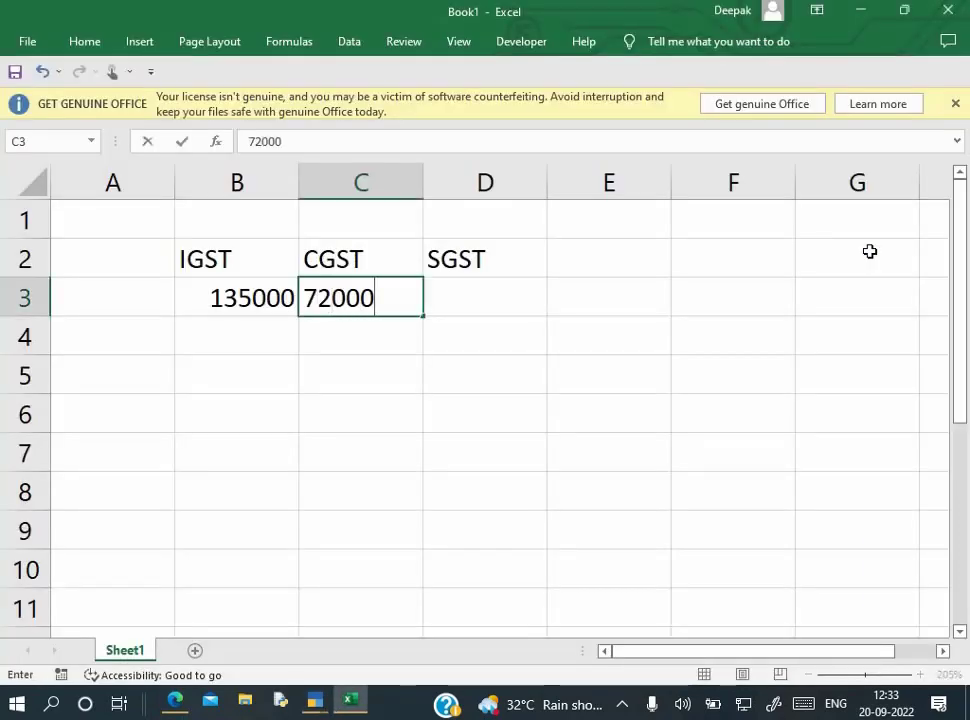
pyautogui.press('Return')
pyautogui.press('Right')
pyautogui.press('Up')
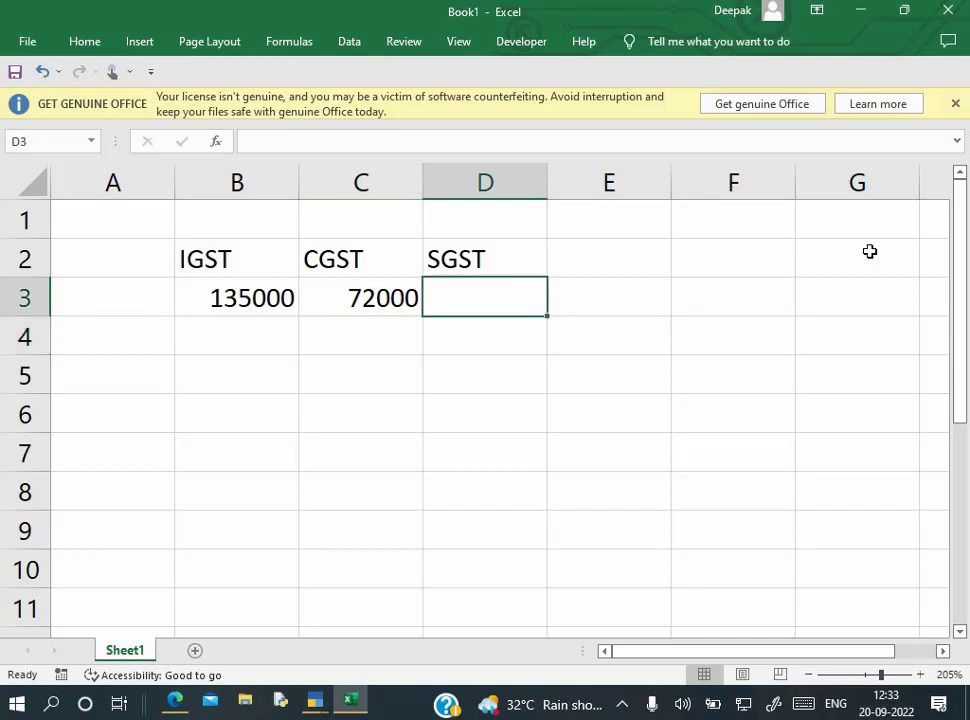
pyautogui.write('72000')
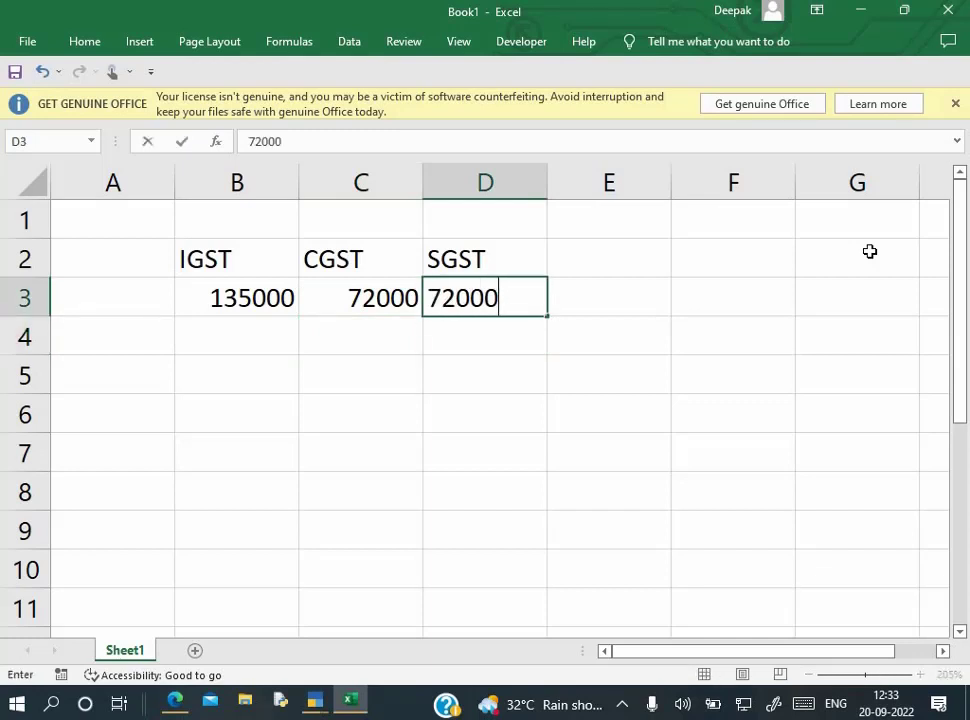
pyautogui.press('Return')
pyautogui.press('Left')
pyautogui.press('Left')
pyautogui.press('Left')
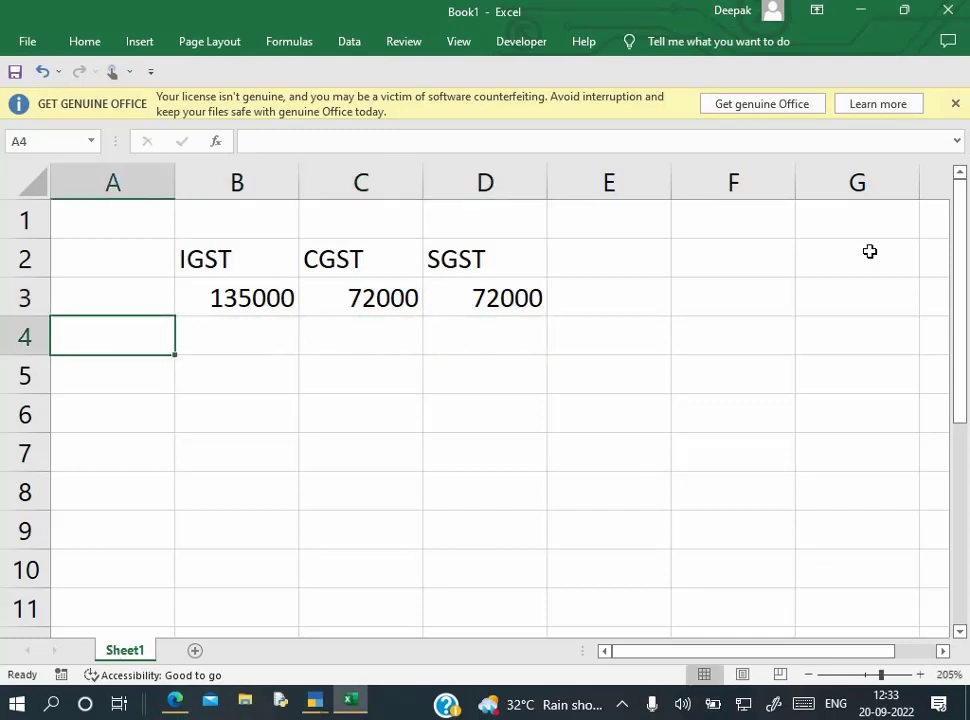
# Label A4 'IGST' and enter the Input IGST amount 324000 in A5
pyautogui.write('IGST')
pyautogui.press('Return')
pyautogui.hotkey('alt', 'Tab')
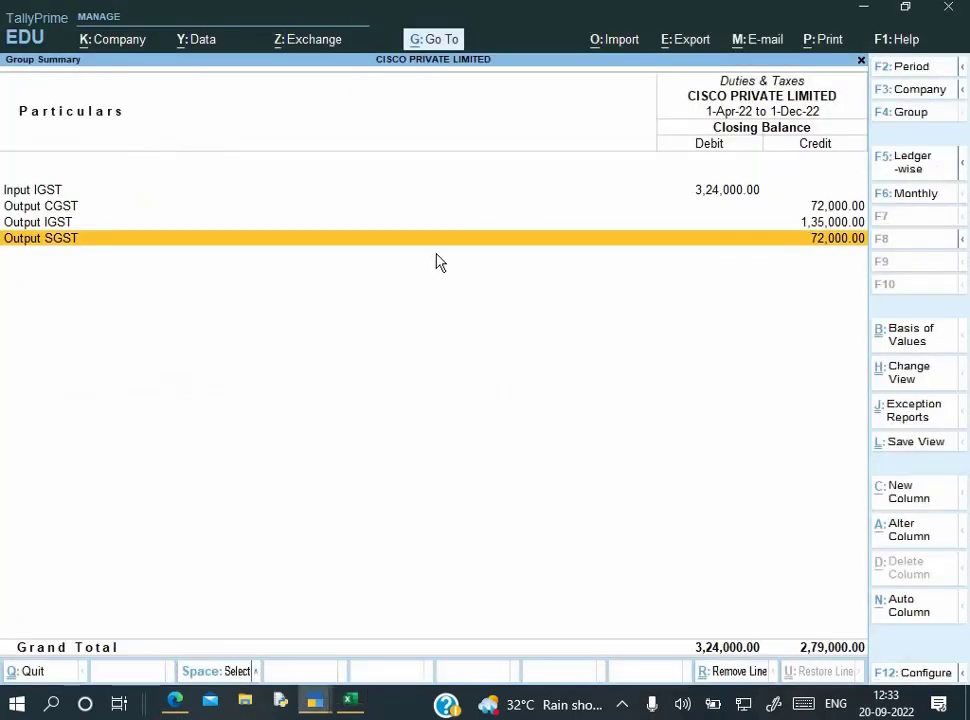
pyautogui.hotkey('alt', 'Tab')
pyautogui.write('32')
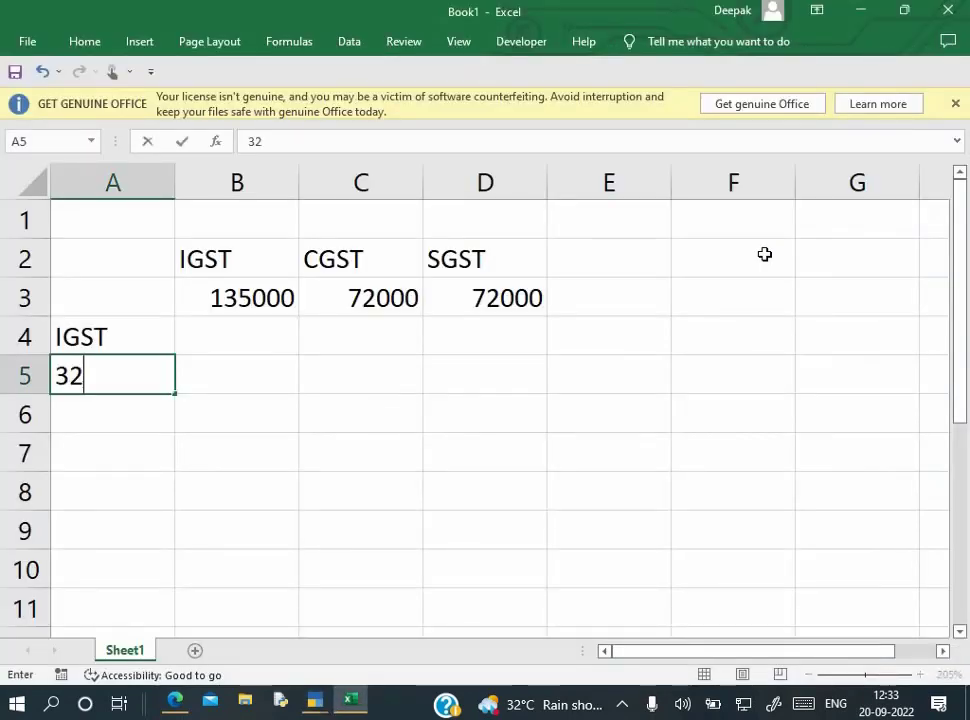
pyautogui.write('4000')
pyautogui.press('Return')
pyautogui.press('Up')
pyautogui.press('Right')
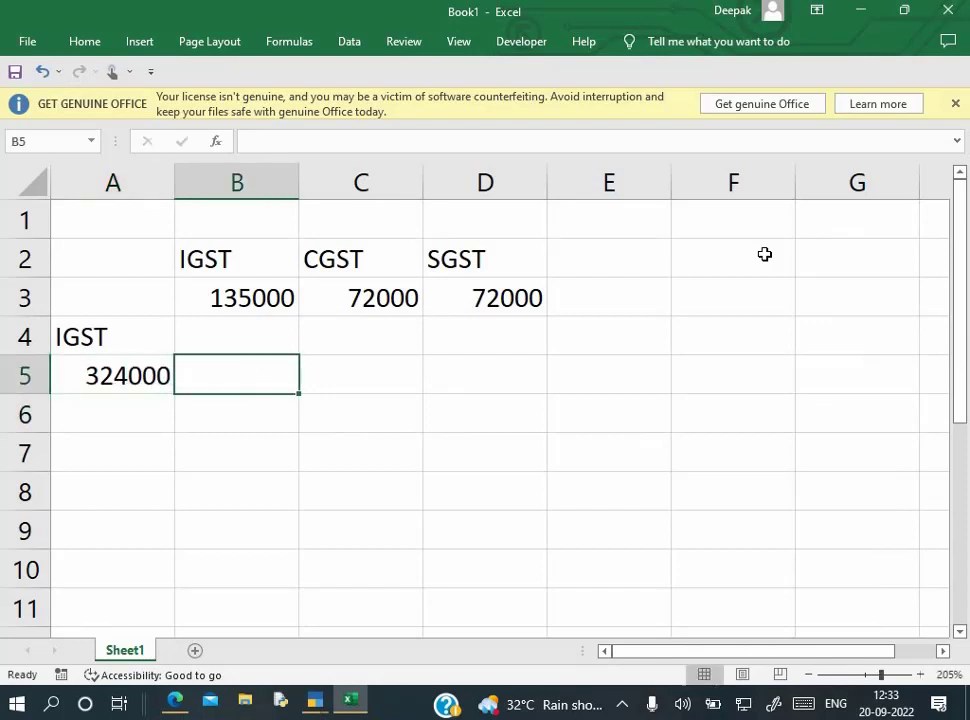
# Enter the IGST set-off 135000 in B5 and the CGST set-off 72000 in C5
pyautogui.write('1')
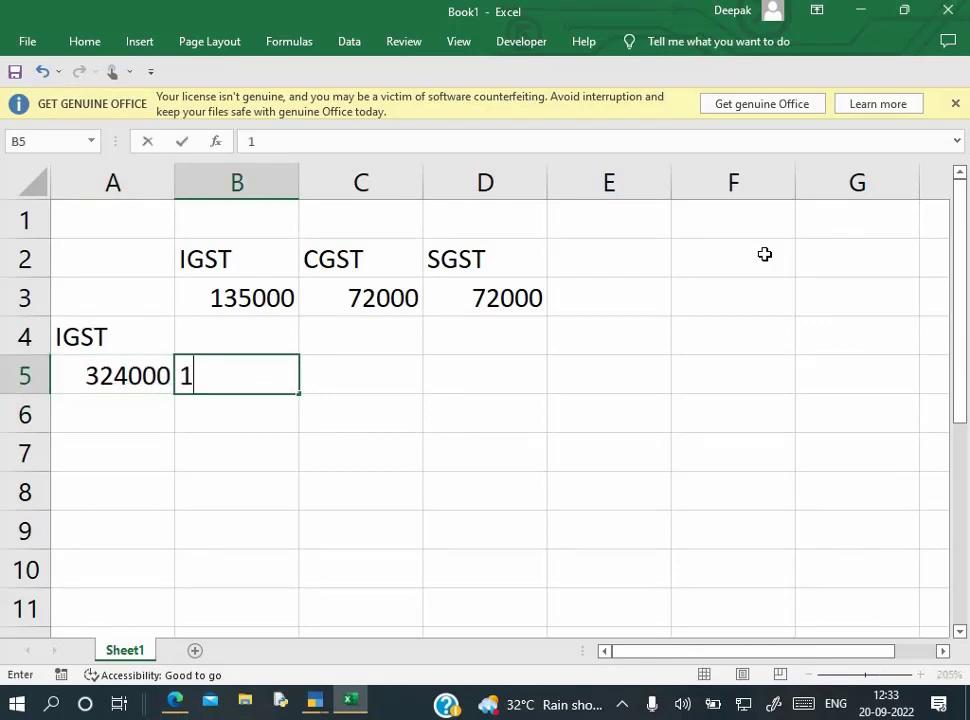
pyautogui.write('35000')
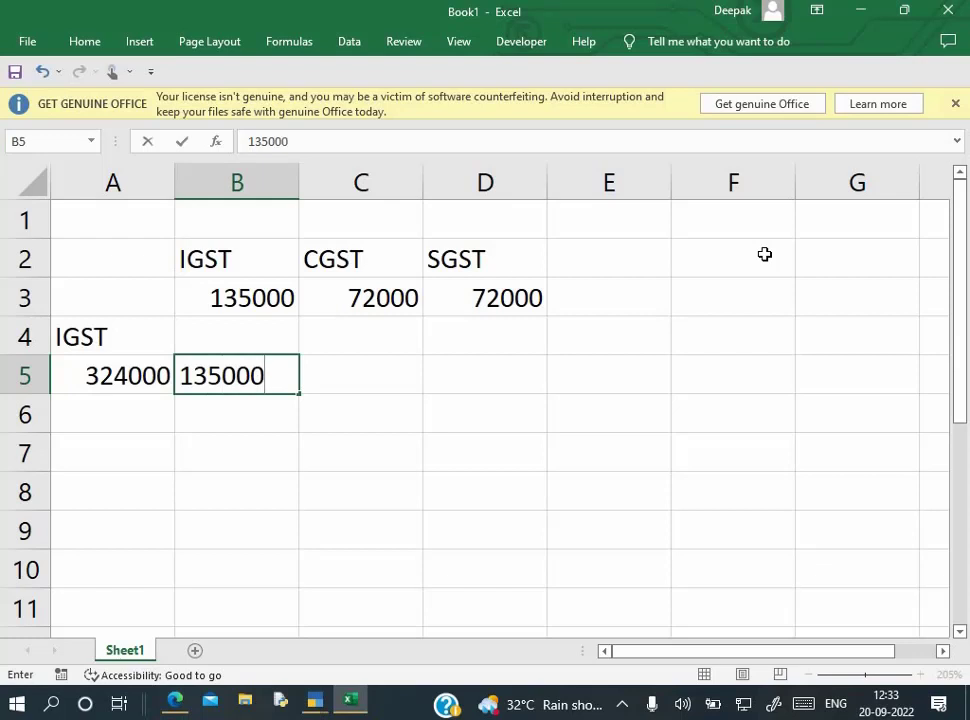
pyautogui.press('Return')
pyautogui.press('Up')
pyautogui.press('Right')
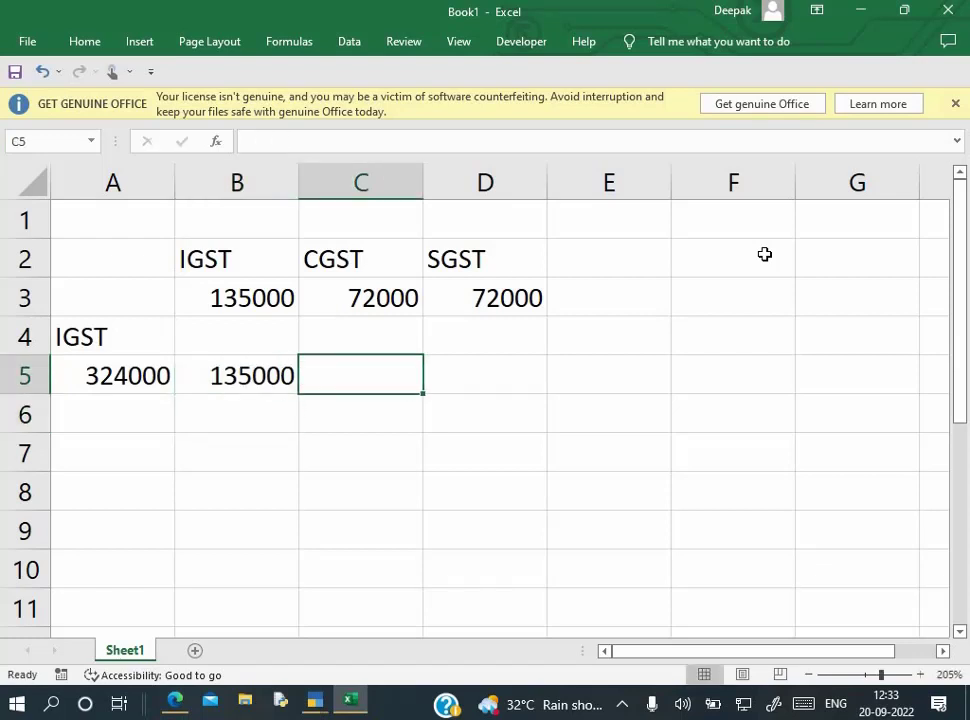
pyautogui.write('72000')
pyautogui.press('Return')
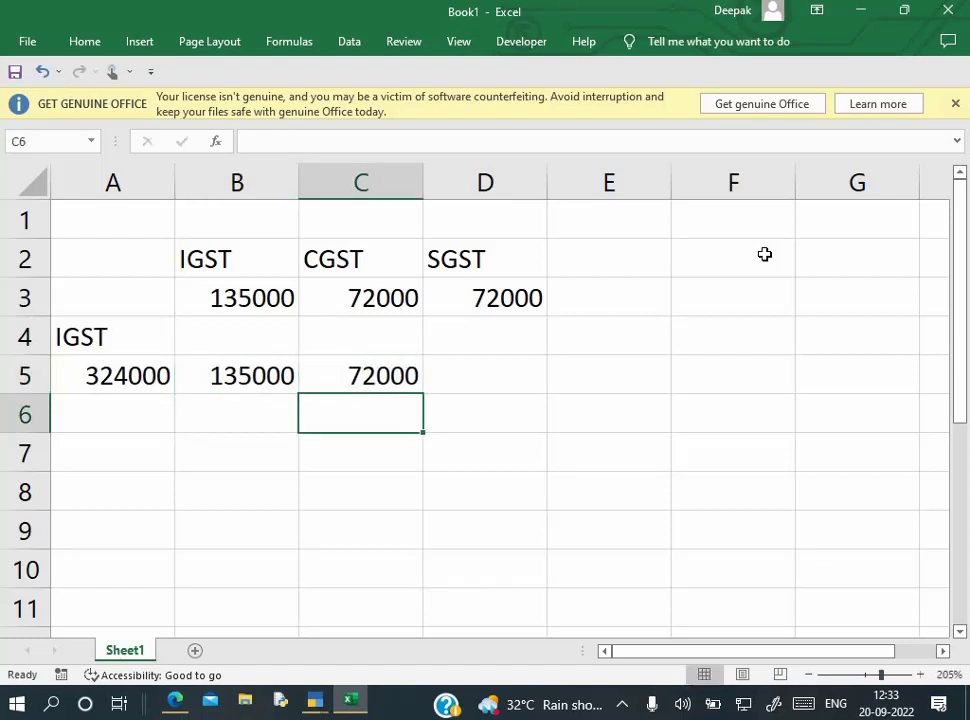
pyautogui.press('Up')
pyautogui.press('Right')
# Replace the trial remaining-balance formula in D5 with a 72000 SGST set-off, then return to TallyPrime's Gateway
pyautogui.write('=')
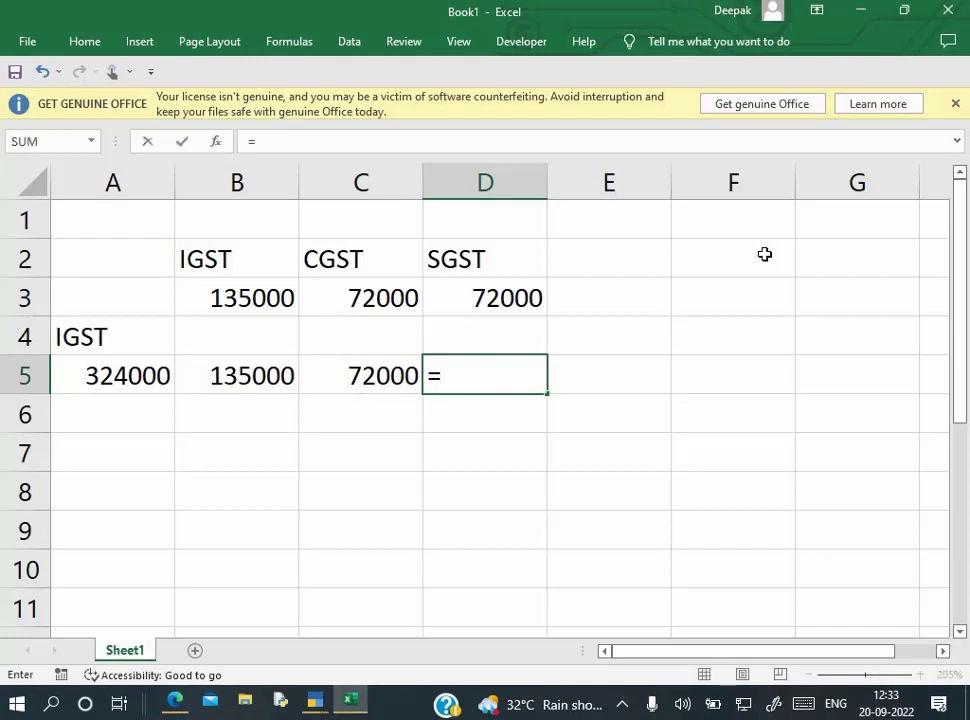
pyautogui.press('Left')
pyautogui.press('Left')
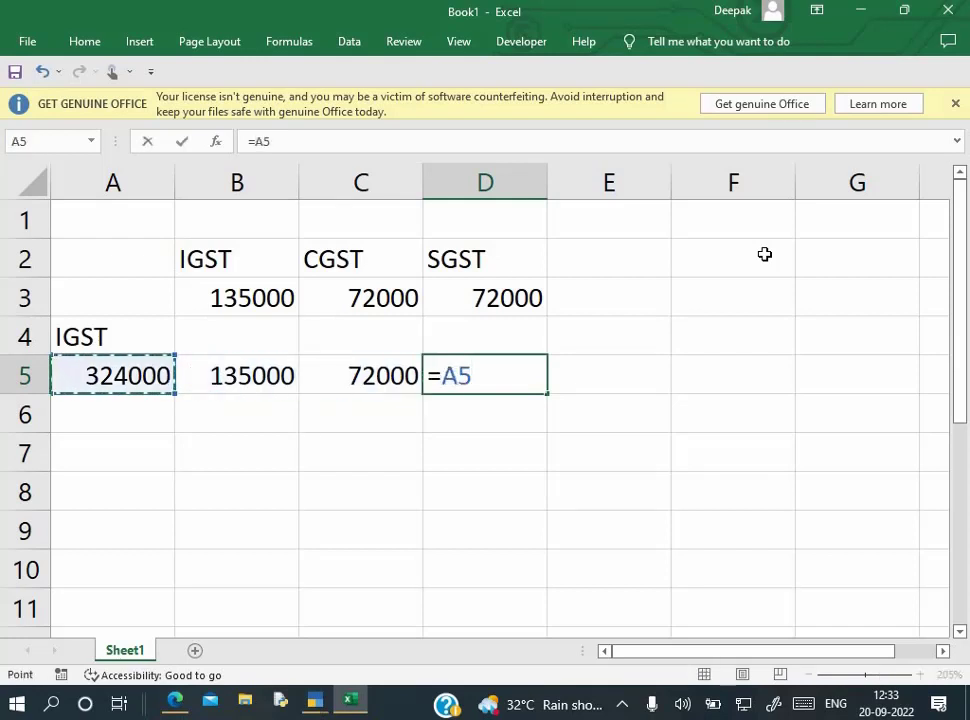
pyautogui.write('-')
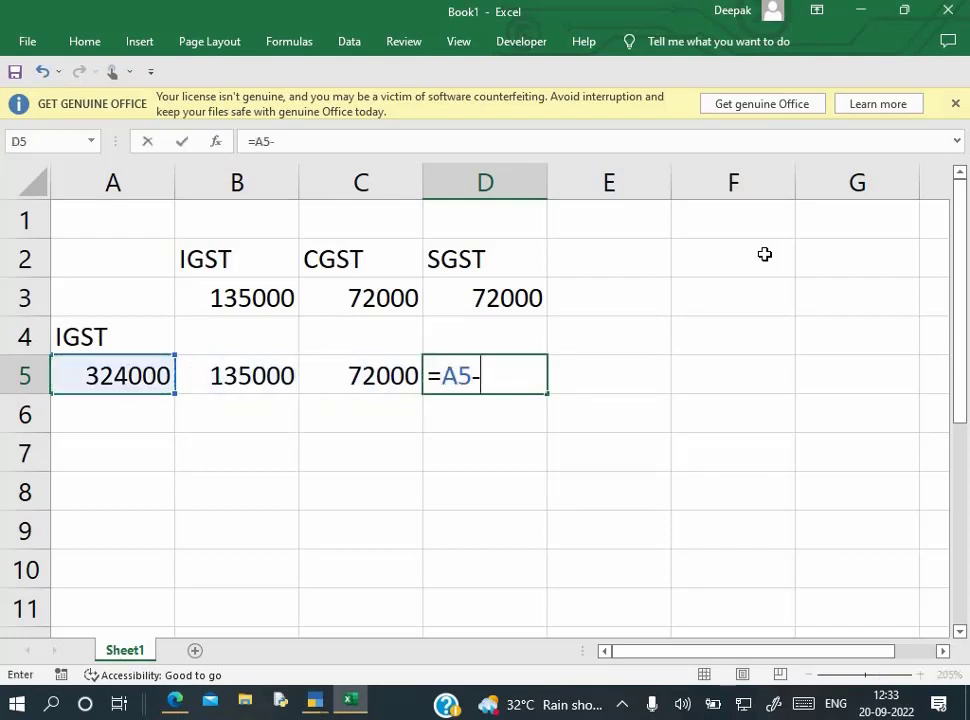
pyautogui.press('Left')
pyautogui.press('Left')
pyautogui.write('-')
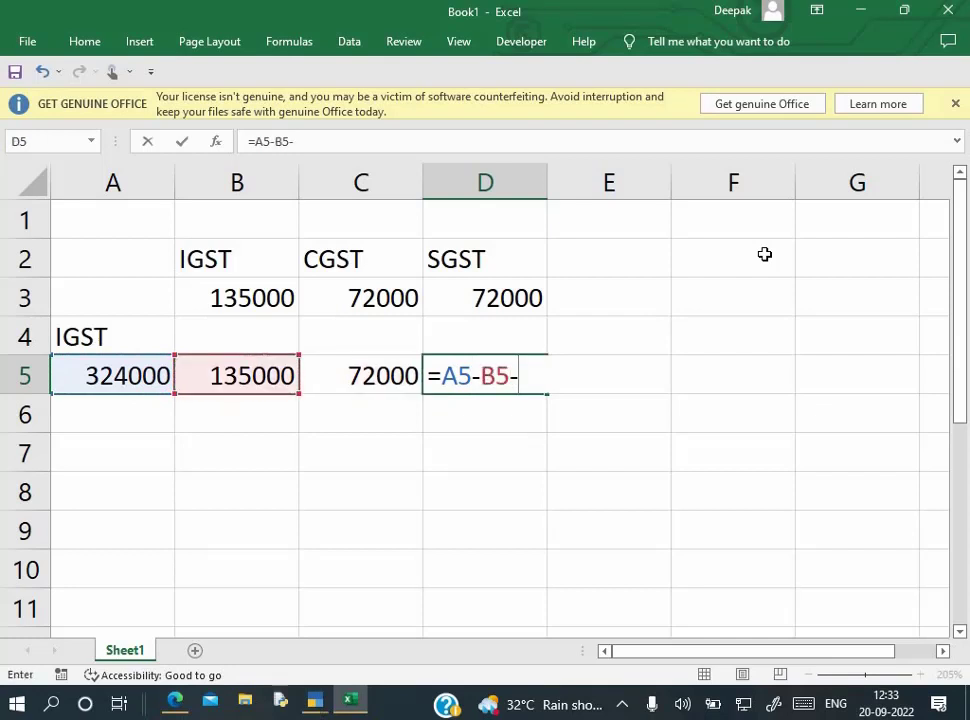
pyautogui.press('Left')
pyautogui.press('Return')
pyautogui.press('Up')
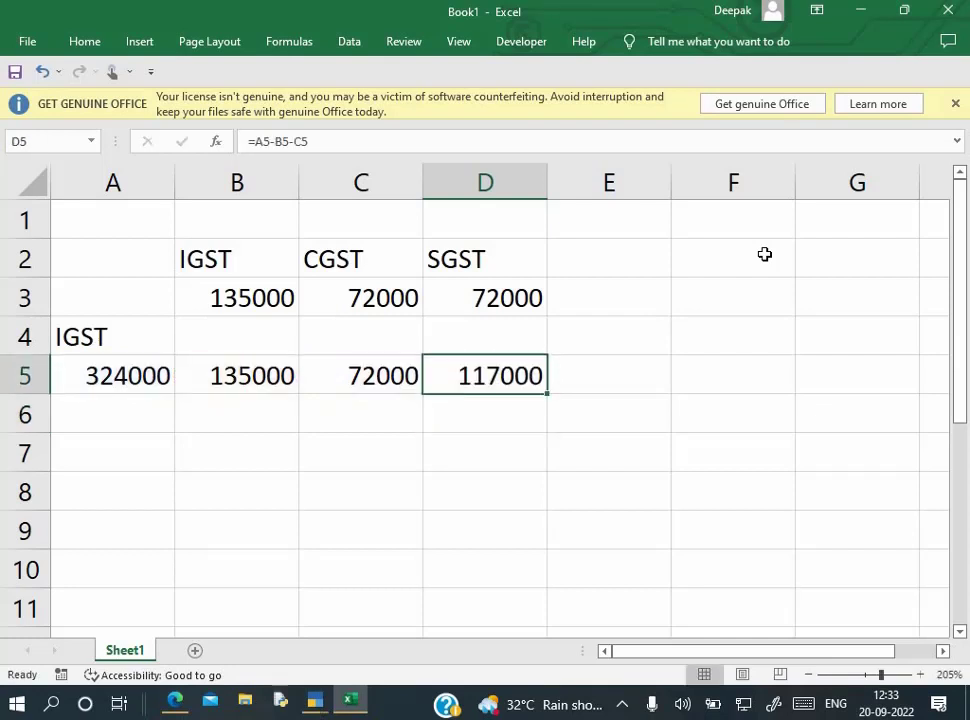
pyautogui.press('Delete')
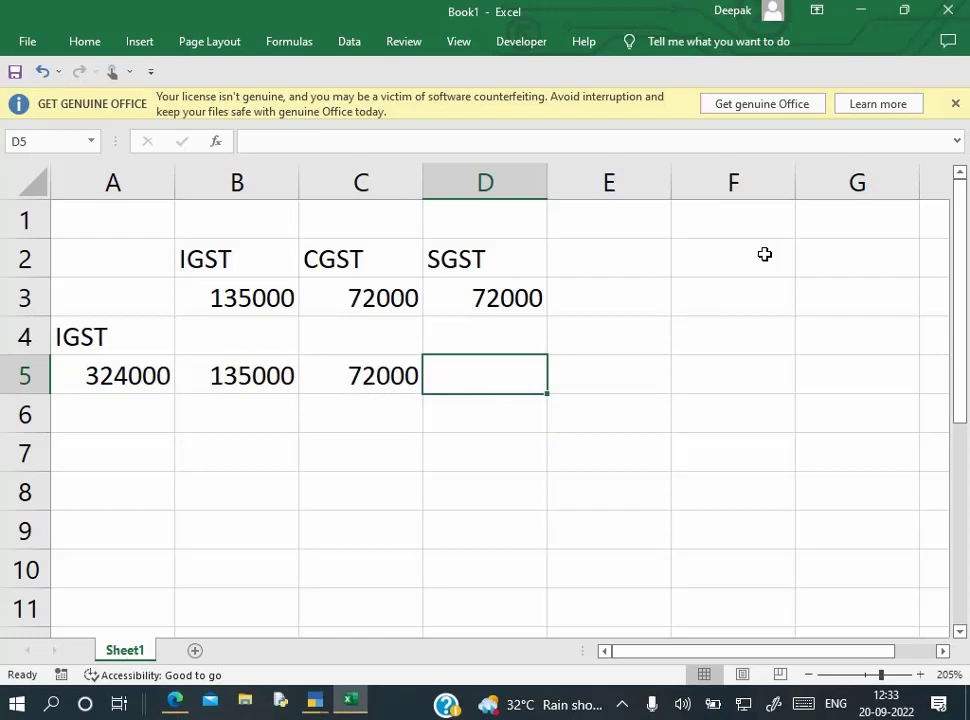
pyautogui.write('72000')
pyautogui.press('Return')
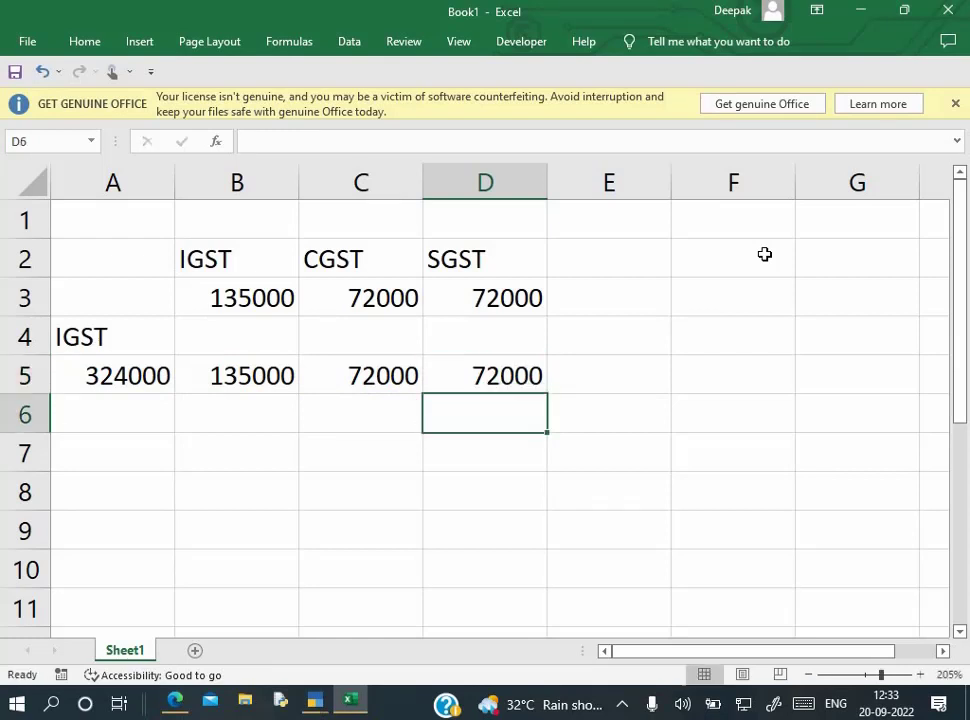
pyautogui.press('Left')
pyautogui.press('Left')
pyautogui.press('Left')
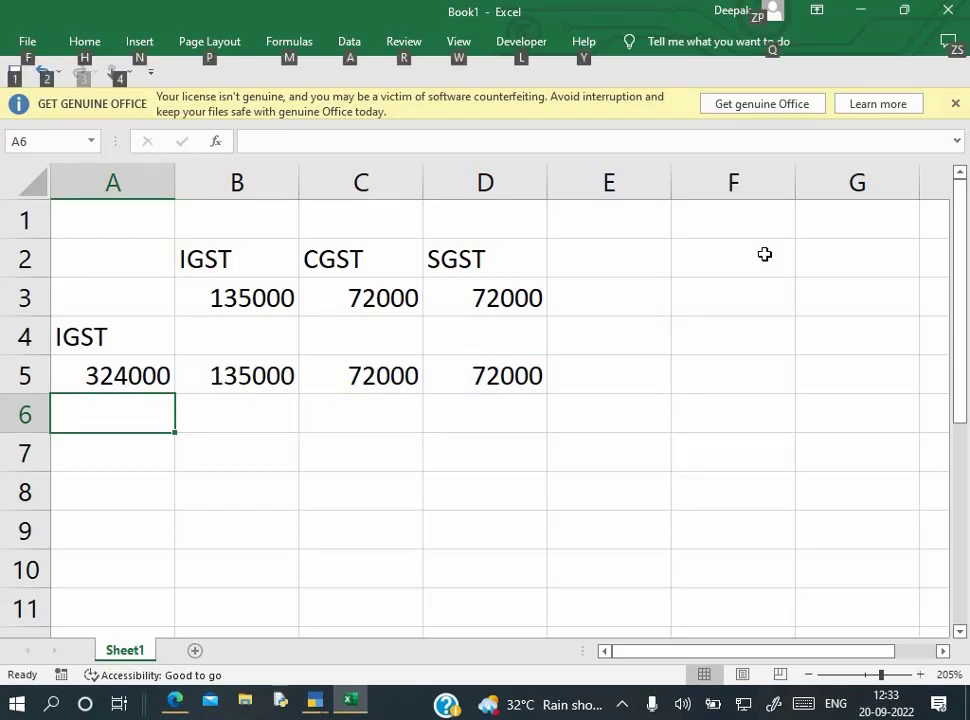
pyautogui.hotkey('alt', 'Tab')
pyautogui.press('Escape')
pyautogui.press('Escape')
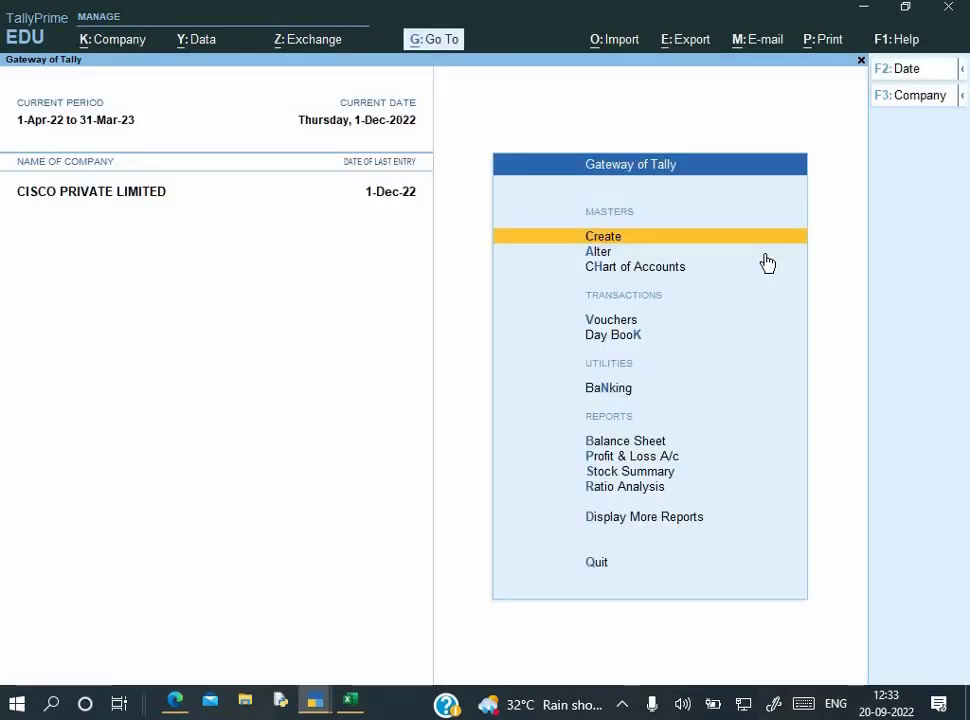
# Start a Journal with GST stat adjustment: Decrease of Tax Liability, Adjustment Against Credit
pyautogui.press('Down')
pyautogui.press('Down')
pyautogui.press('Down')
pyautogui.press('Down')
pyautogui.press('Down')
pyautogui.press('Down')
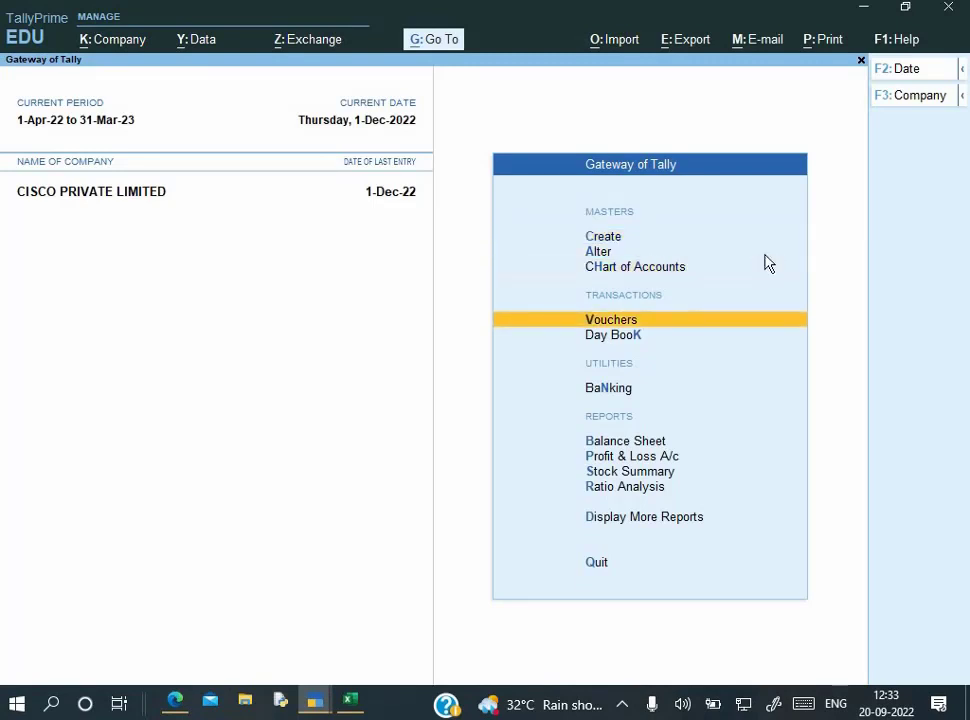
pyautogui.press('Up')
pyautogui.press('Up')
pyautogui.press('Up')
pyautogui.press('Return')
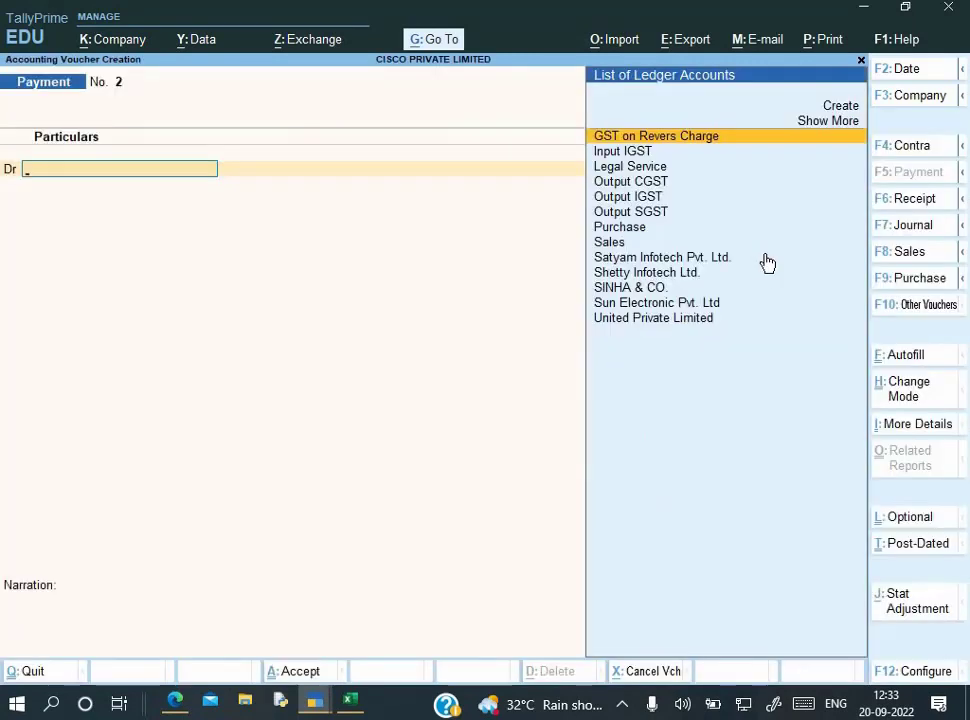
pyautogui.press('F7')
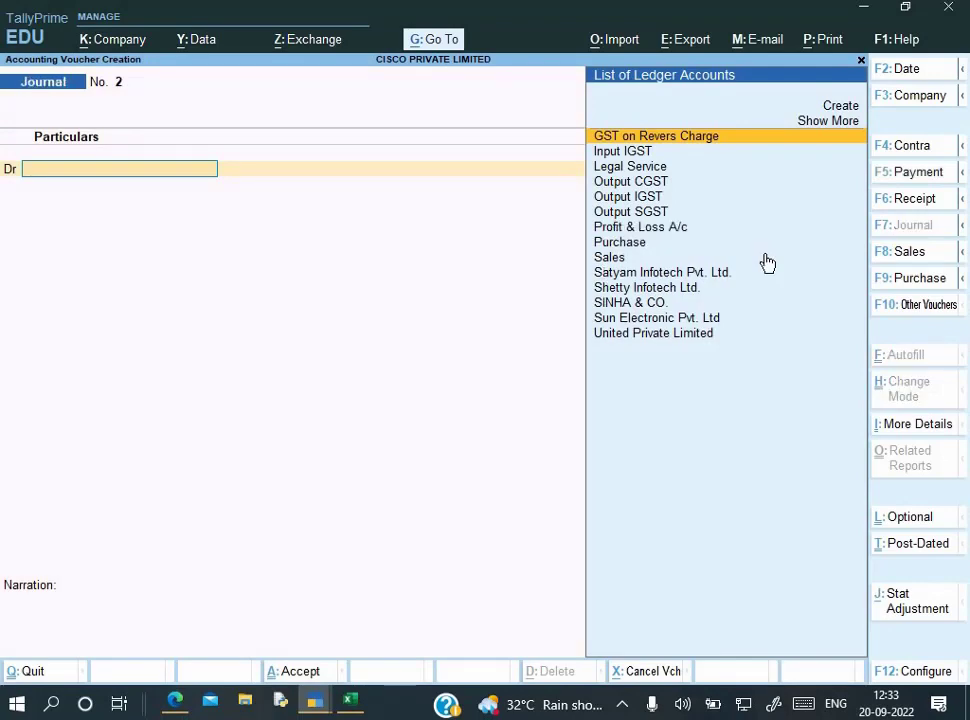
pyautogui.hotkey('alt', 'j')
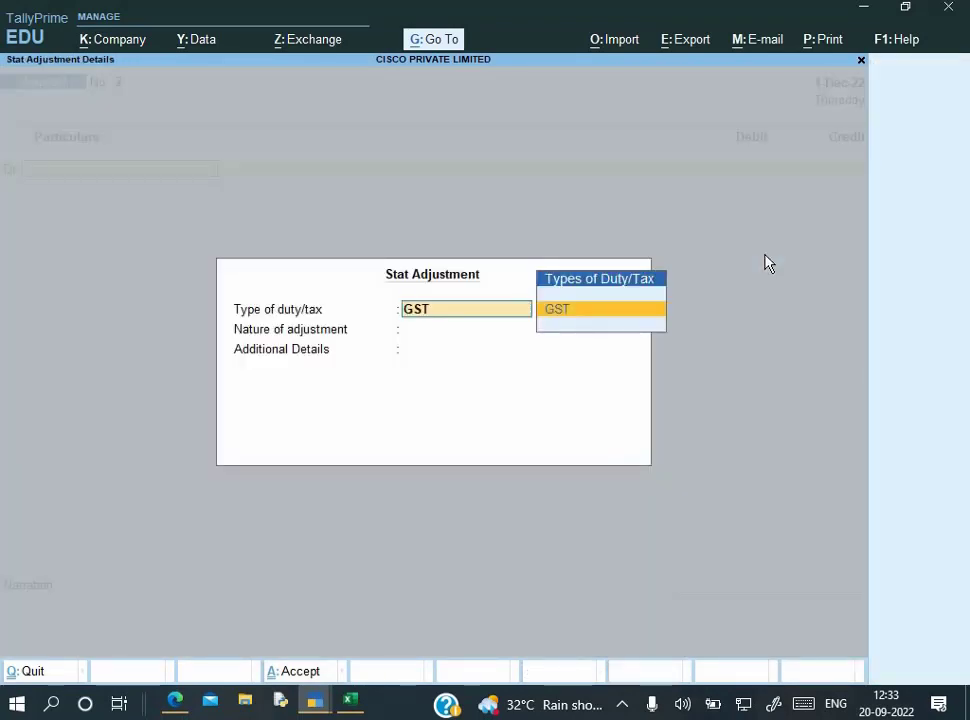
pyautogui.press('Return')
pyautogui.press('Down')
pyautogui.press('Down')
pyautogui.press('Down')
pyautogui.press('Up')
pyautogui.press('Up')
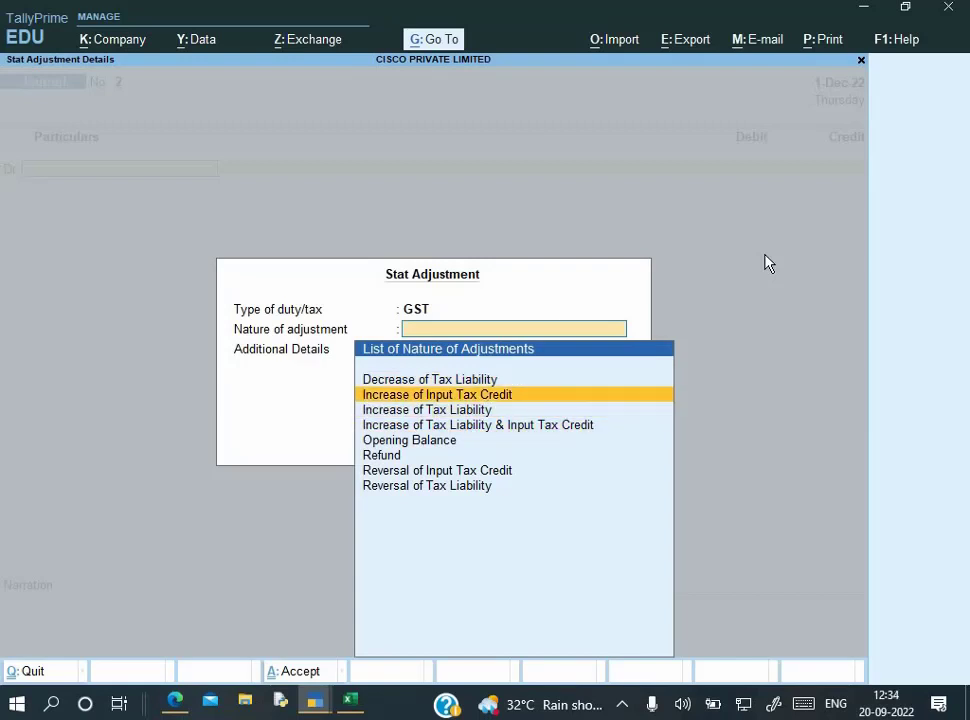
pyautogui.press('Up')
pyautogui.press('Return')
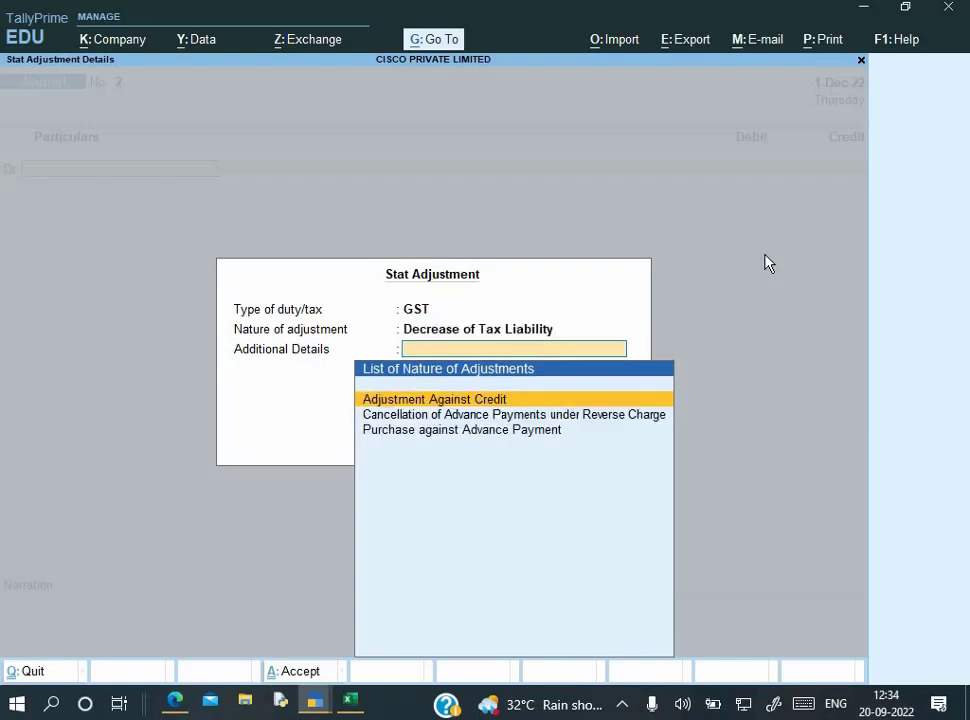
pyautogui.press('Return')
# Debit Output IGST with 1,35,000
pyautogui.press('Down')
pyautogui.press('Down')
pyautogui.press('Down')
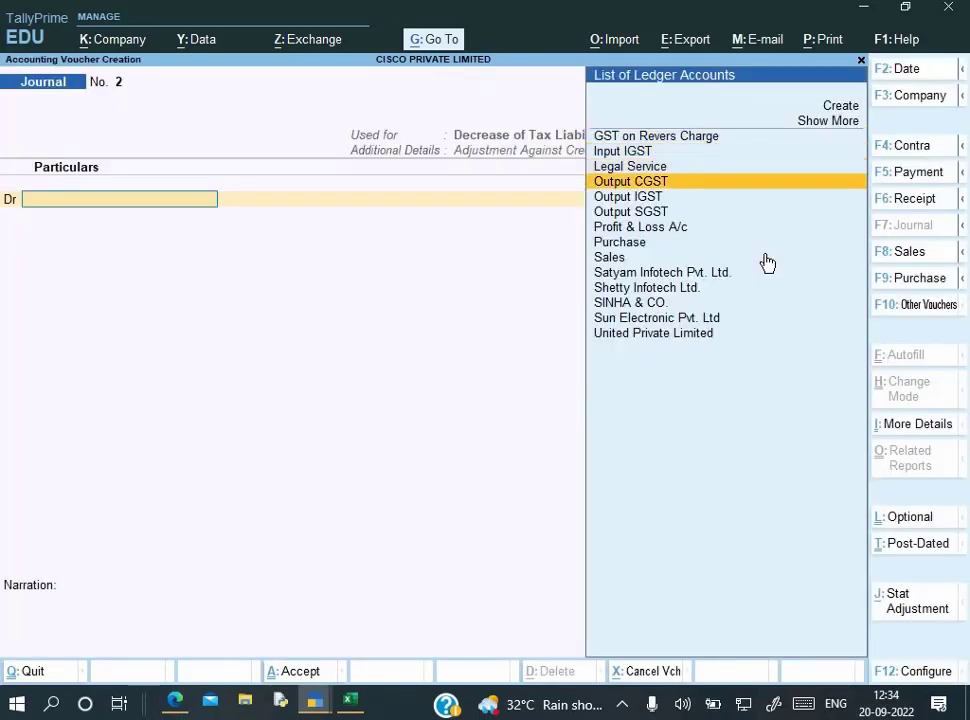
pyautogui.press('Down')
pyautogui.press('Return')
pyautogui.press('Return')
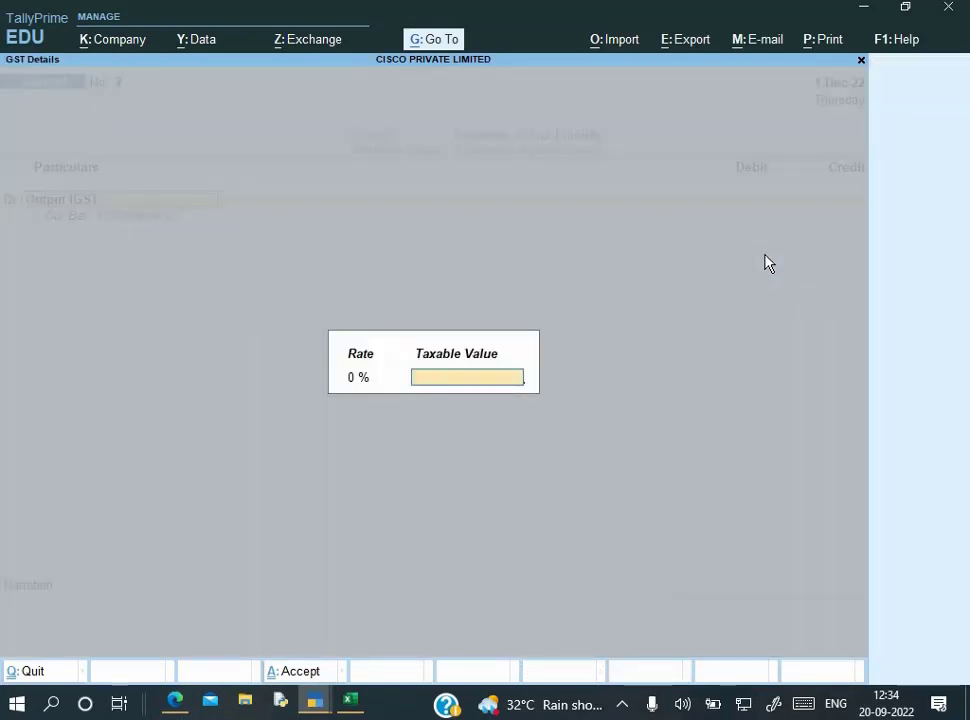
pyautogui.press('Return')
pyautogui.write('1,3')
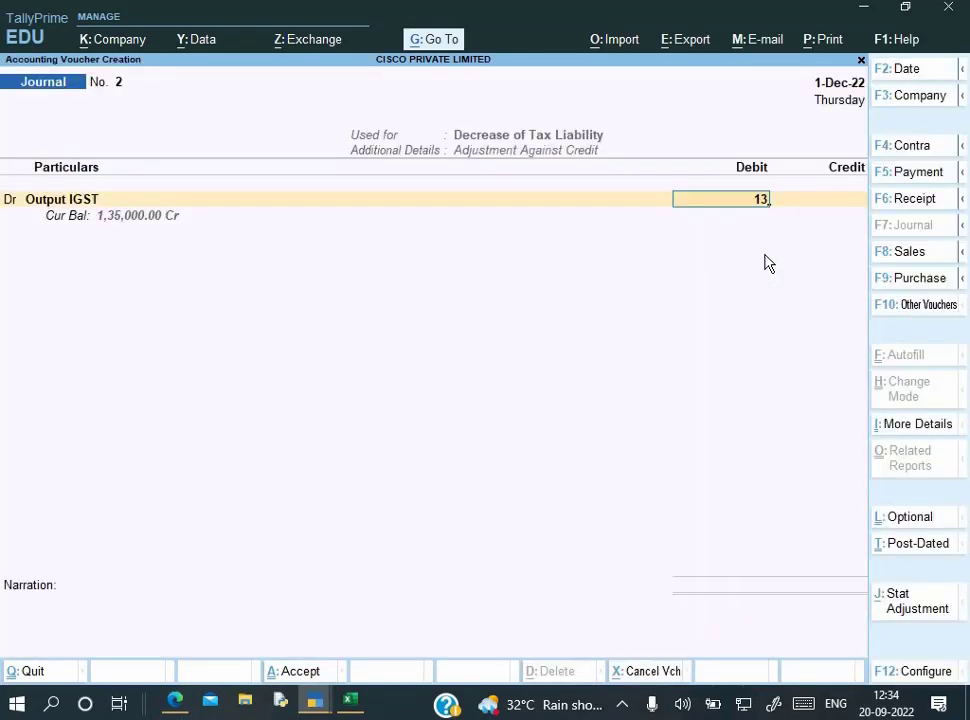
pyautogui.write('5,000')
pyautogui.press('Return')
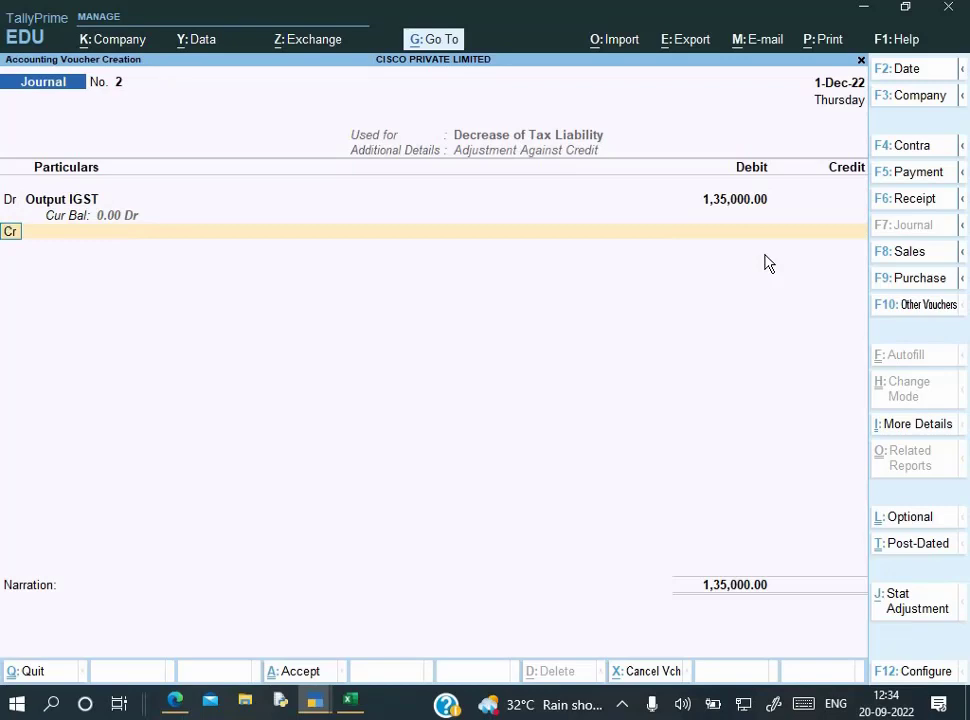
# Debit Output CGST with 72,000 on the next row
pyautogui.press('d')
pyautogui.press('Return')
pyautogui.write('o')
pyautogui.press('Down')
pyautogui.press('Return')
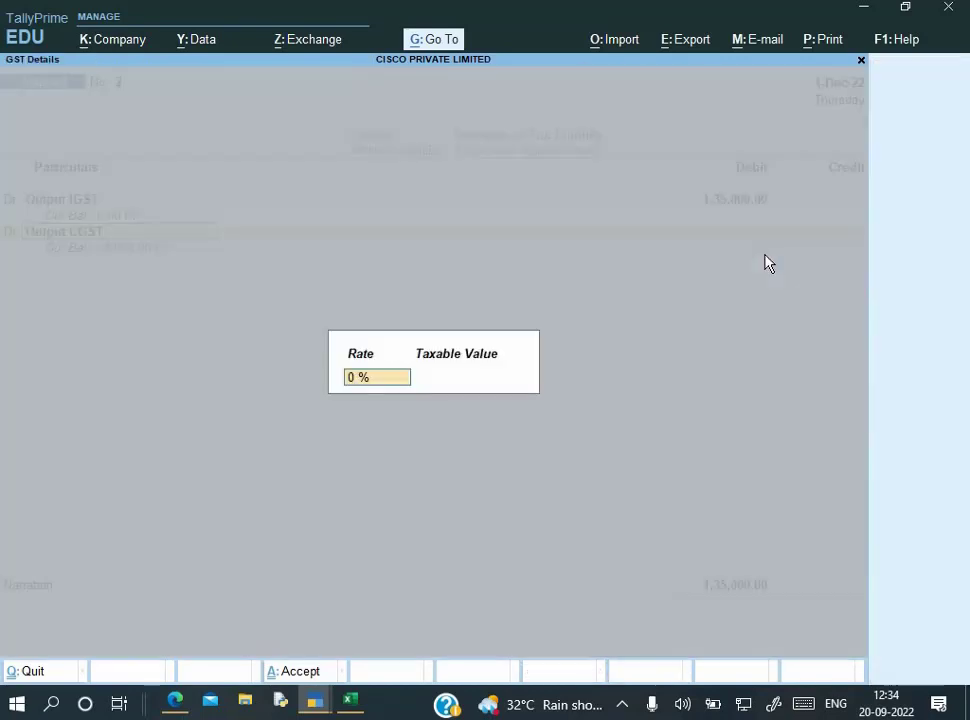
pyautogui.press('Return')
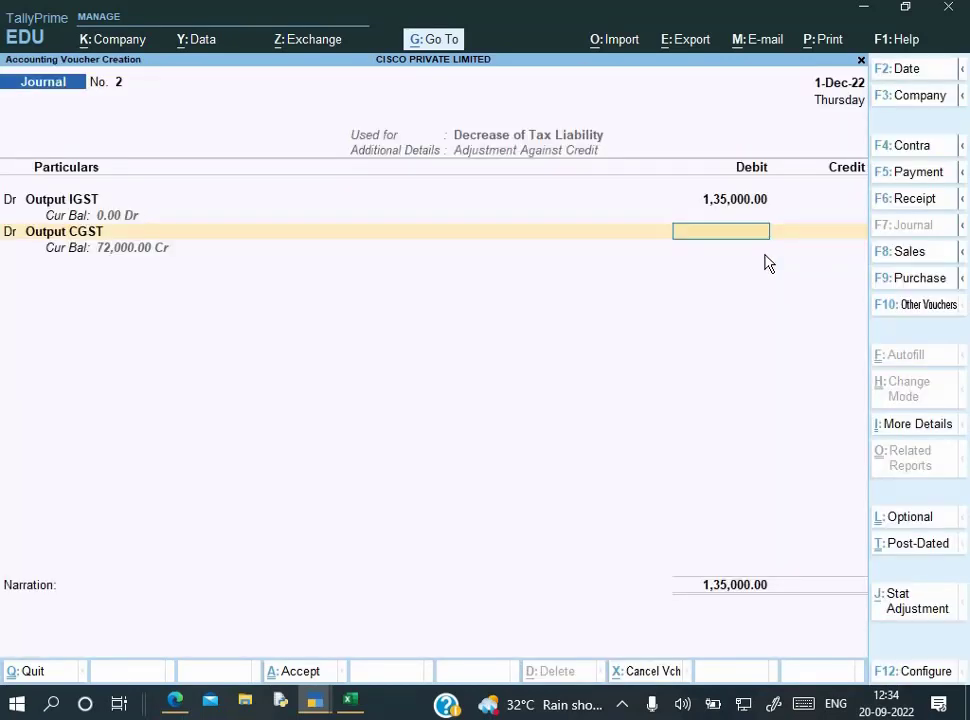
pyautogui.write('72000')
pyautogui.press('Return')
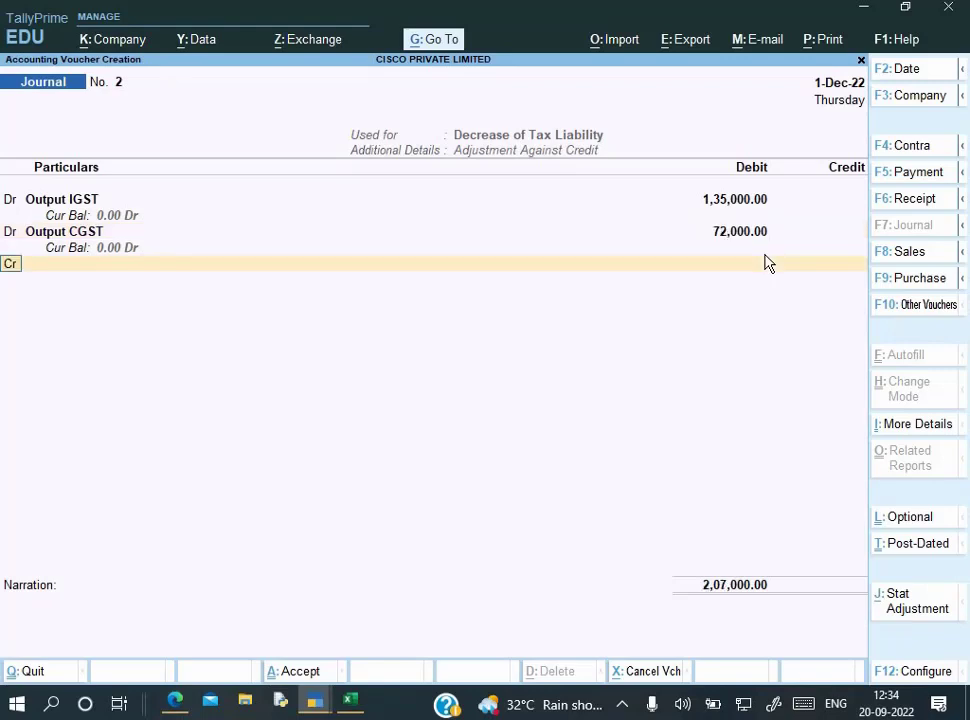
# Debit Output SGST with 72,000 on the next row
pyautogui.press('d')
pyautogui.press('Return')
pyautogui.write('o')
pyautogui.press('Down')
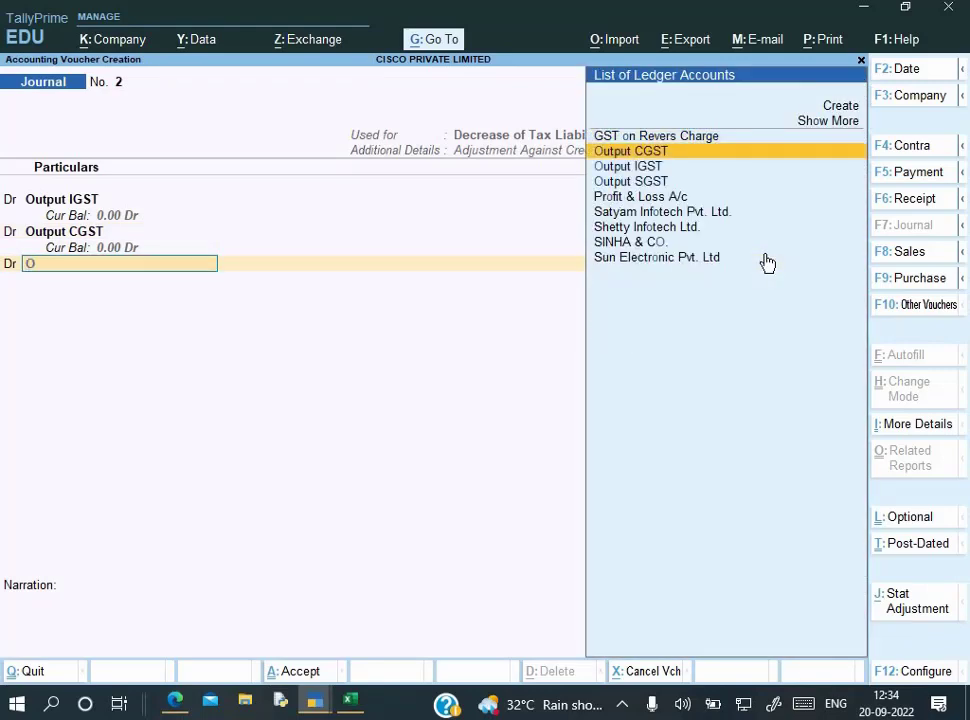
pyautogui.press('Down')
pyautogui.press('Down')
pyautogui.press('Return')
pyautogui.press('Return')
pyautogui.press('Return')
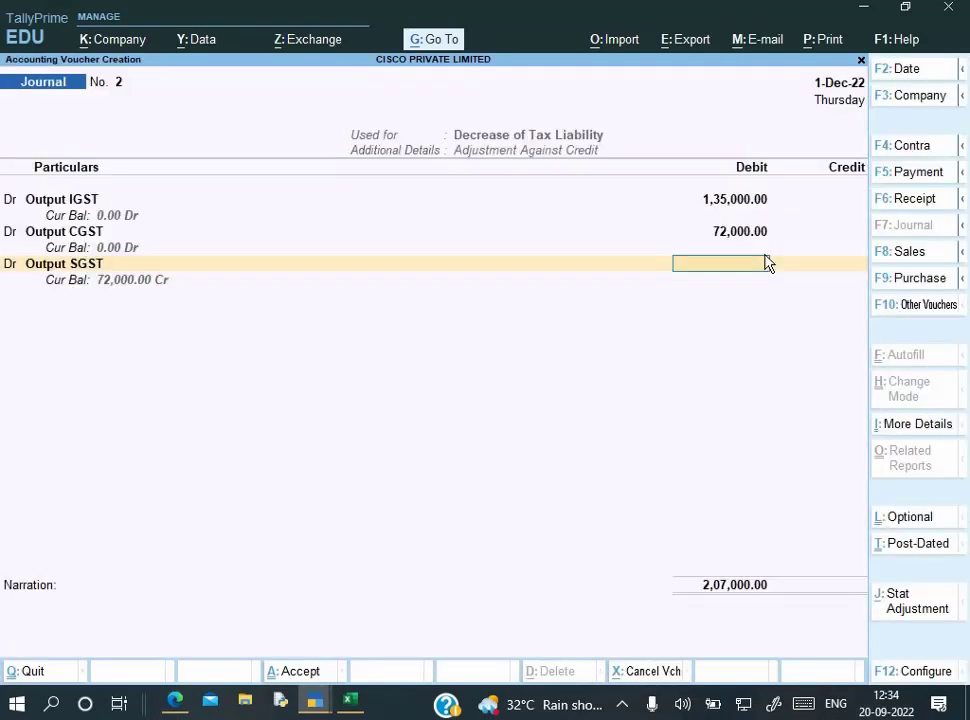
pyautogui.write('72000')
pyautogui.press('Return')
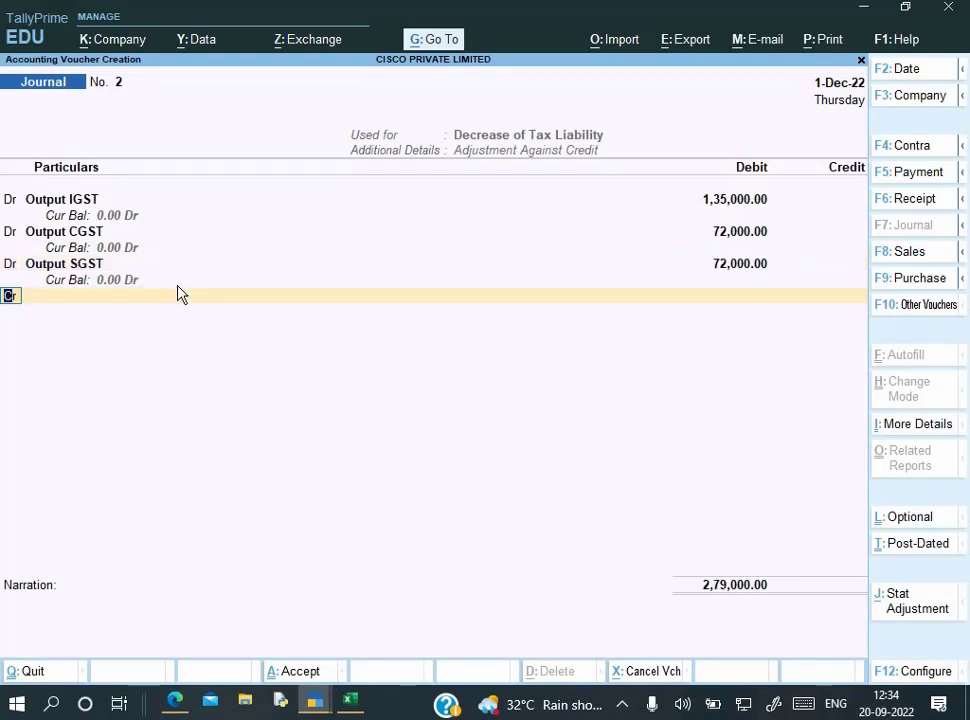
# Credit Input IGST 2,79,000, narrate 'Being Input Tax Adjusted' and save the journal
pyautogui.press('Return')
pyautogui.write('I')
pyautogui.press('Down')
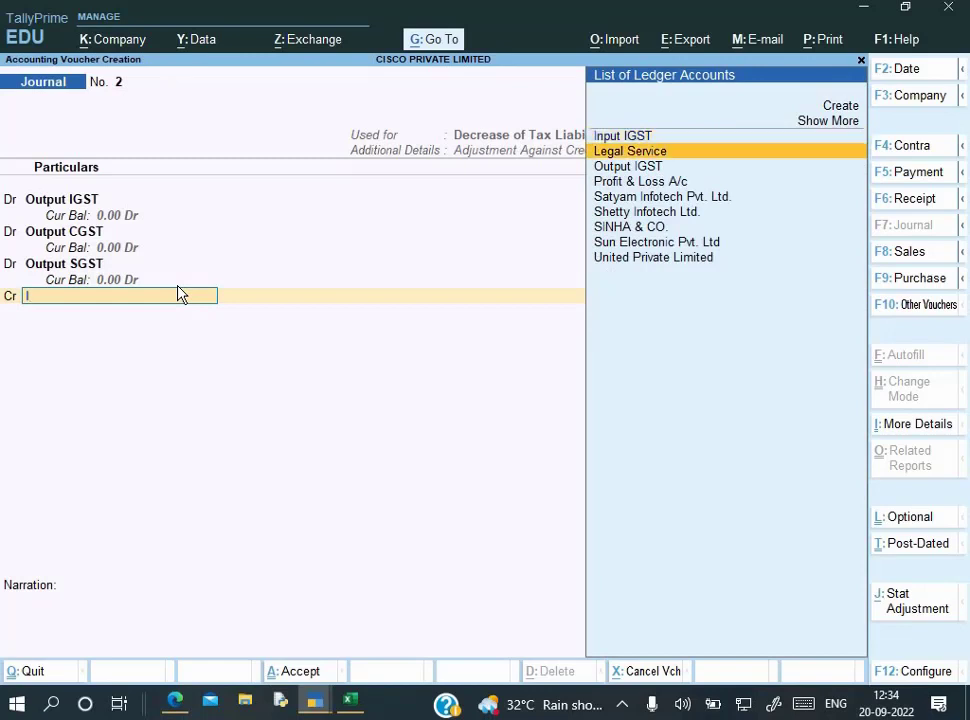
pyautogui.press('Up')
pyautogui.press('Return')
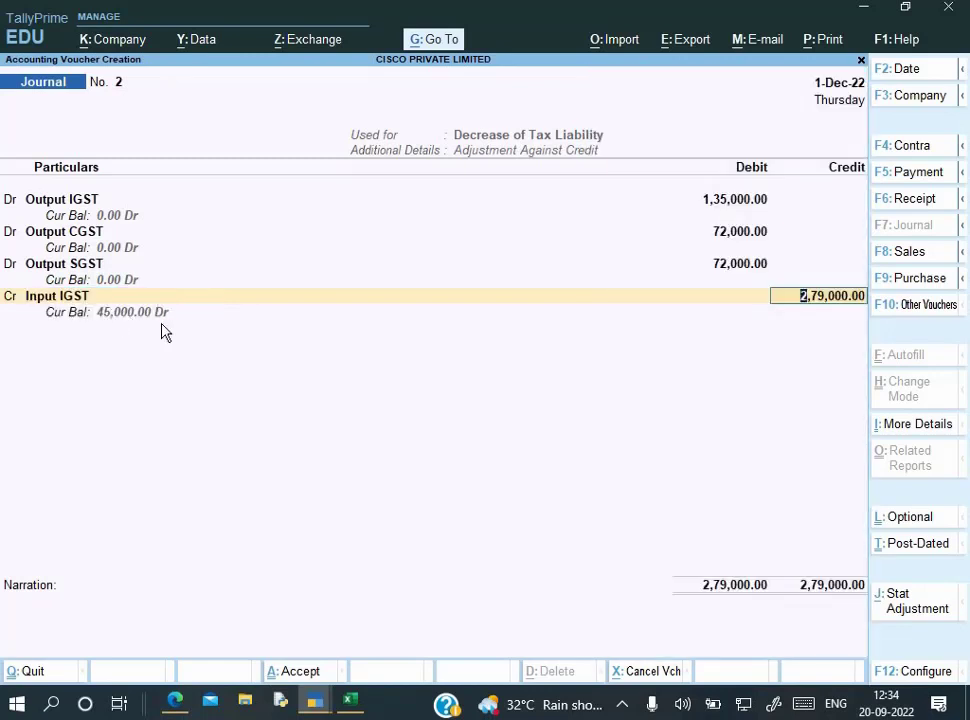
pyautogui.press('Return')
pyautogui.write('Bei')
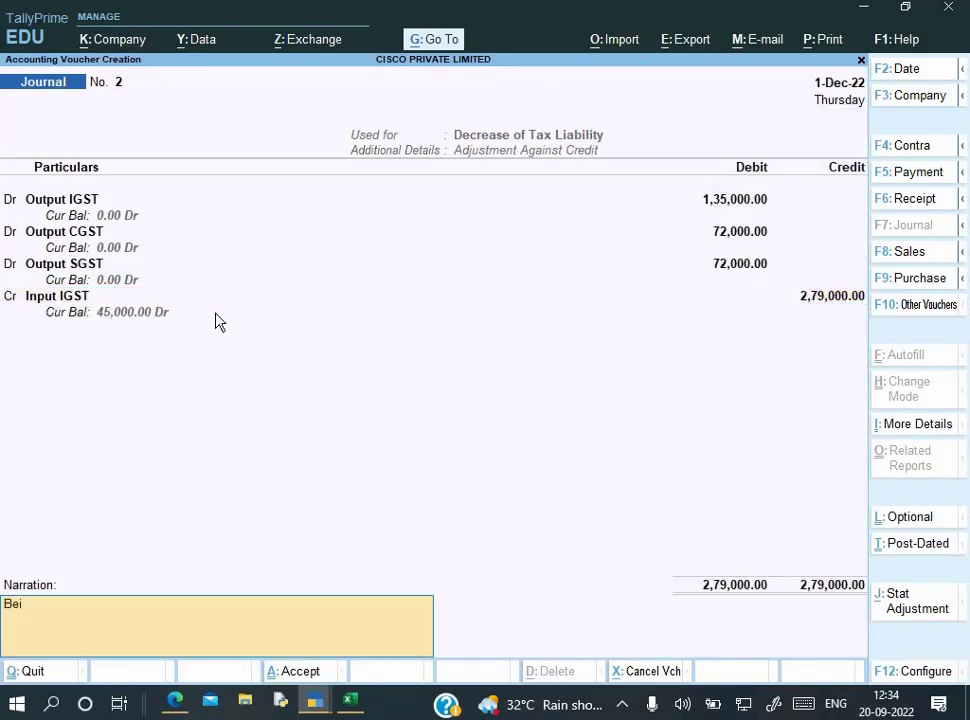
pyautogui.write('ng Input Tax Ad')
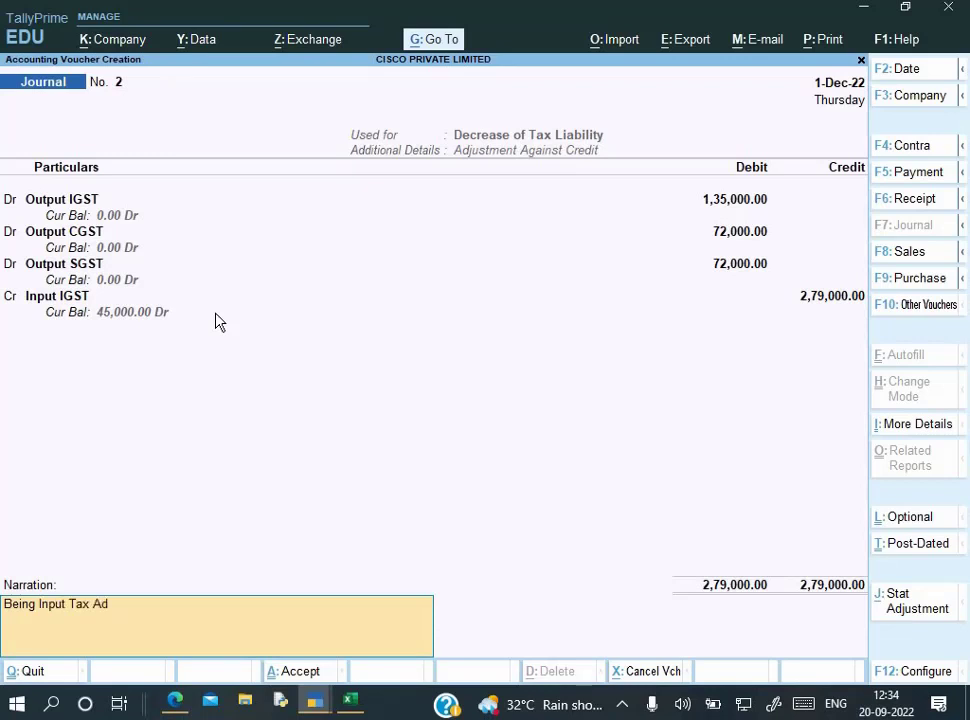
pyautogui.write('justed')
pyautogui.press('Return')
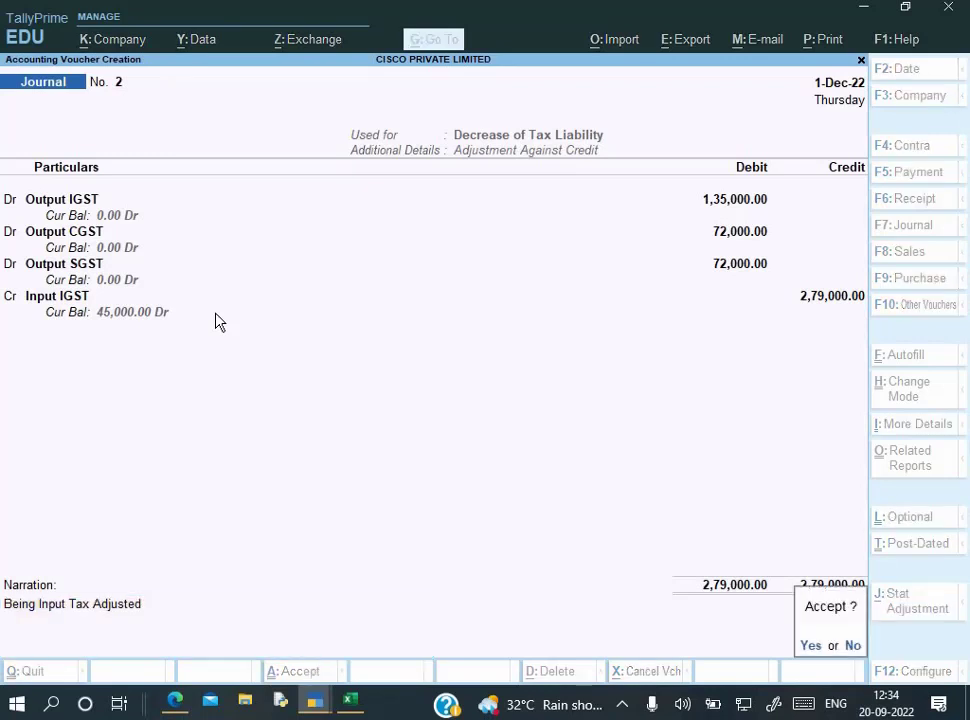
pyautogui.press('Return')
pyautogui.press('Escape')
pyautogui.press('Escape')
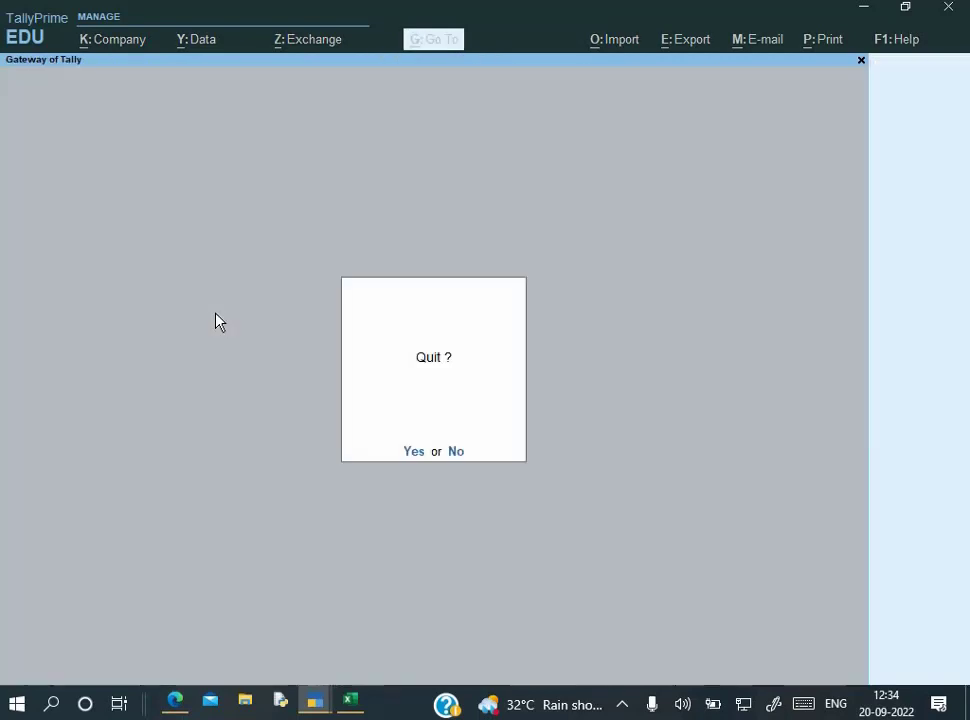
pyautogui.press('n')
pyautogui.press('b')
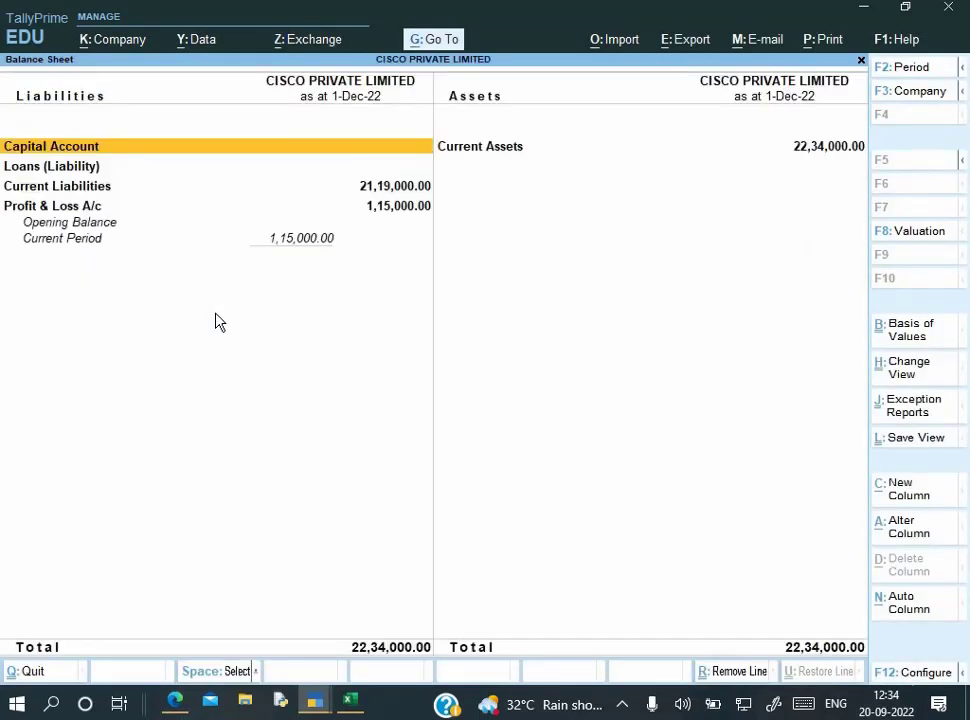
pyautogui.press('F2')
pyautogui.press('BackSpace')
pyautogui.press('Escape')
pyautogui.hotkey('alt', 'F5')
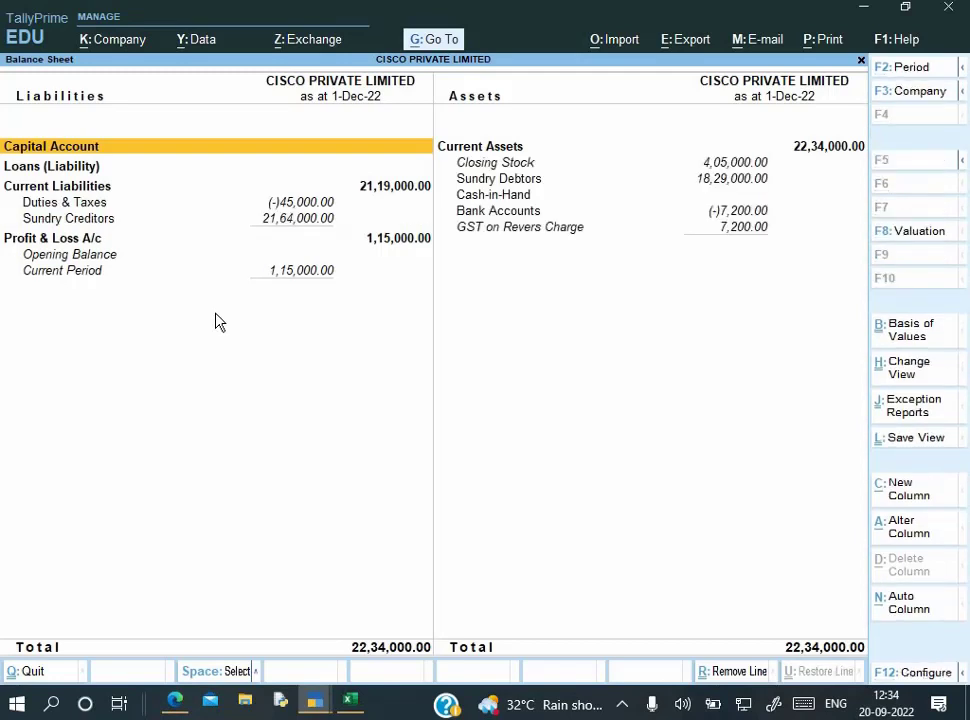
pyautogui.press('Down')
pyautogui.press('Down')
pyautogui.press('Down')
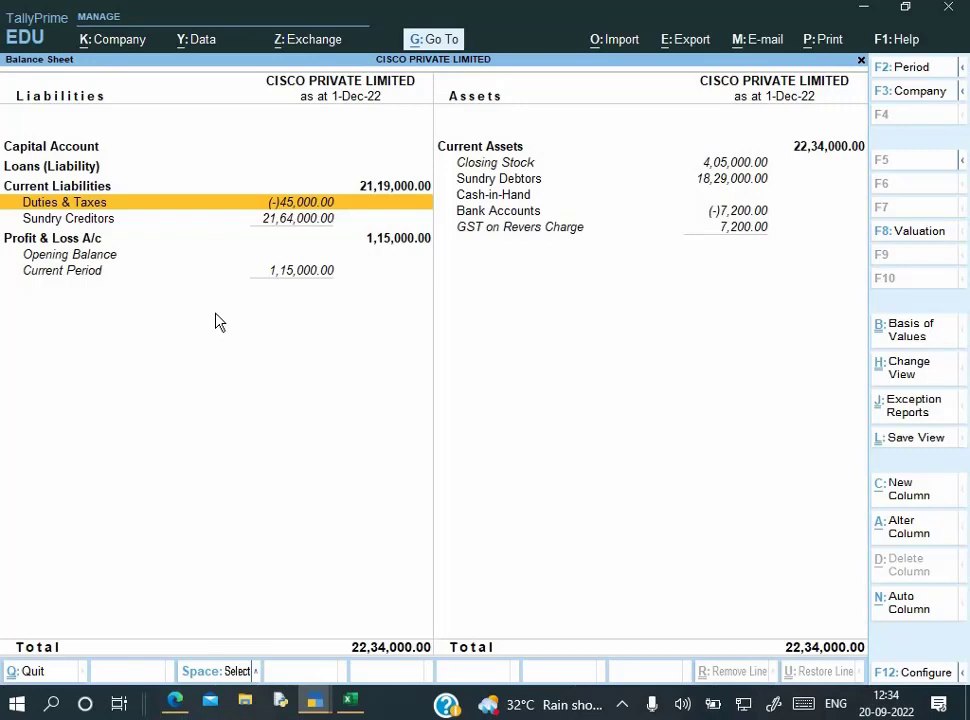
pyautogui.press('Escape')
pyautogui.press('Escape')
pyautogui.press('Escape')
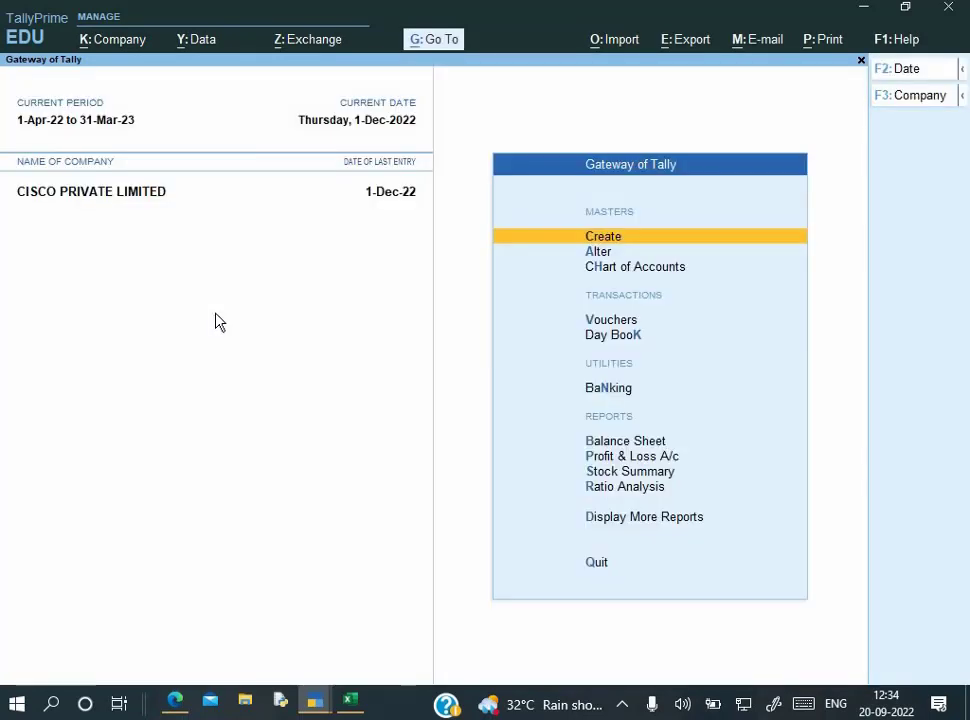